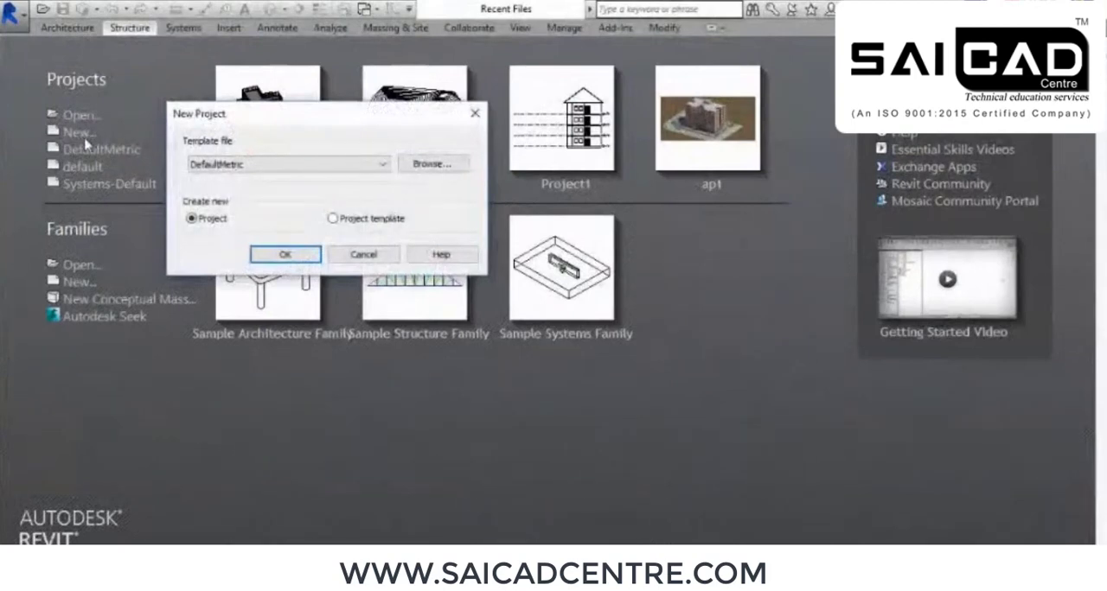
Create a new project from the Structural Analysis-DefaultMetric template
left_click(429, 163)
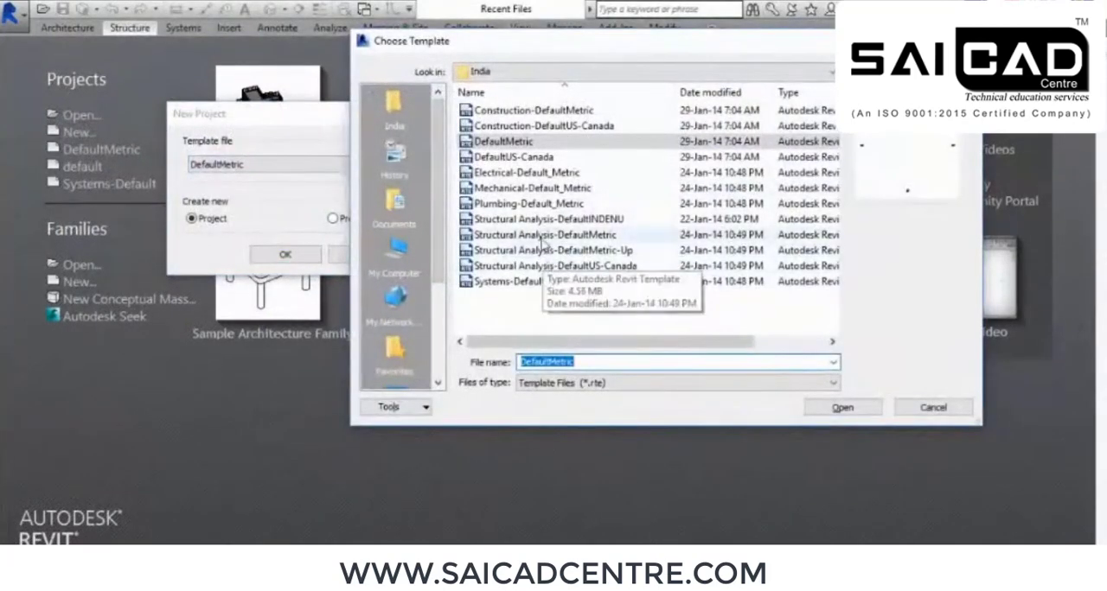
left_click(567, 235)
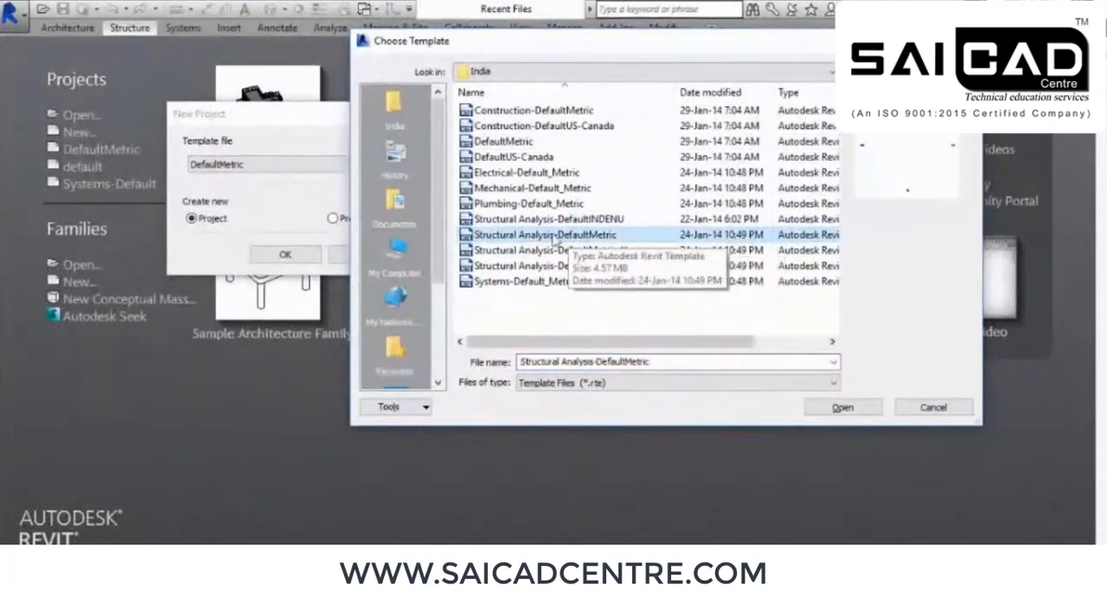
left_click(844, 408)
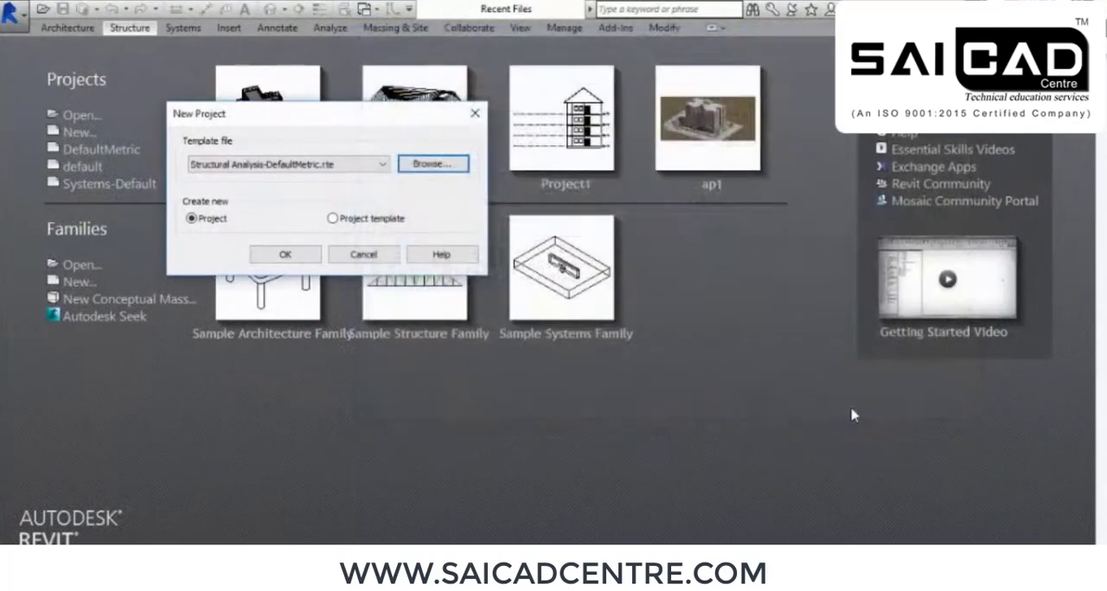
left_click(280, 256)
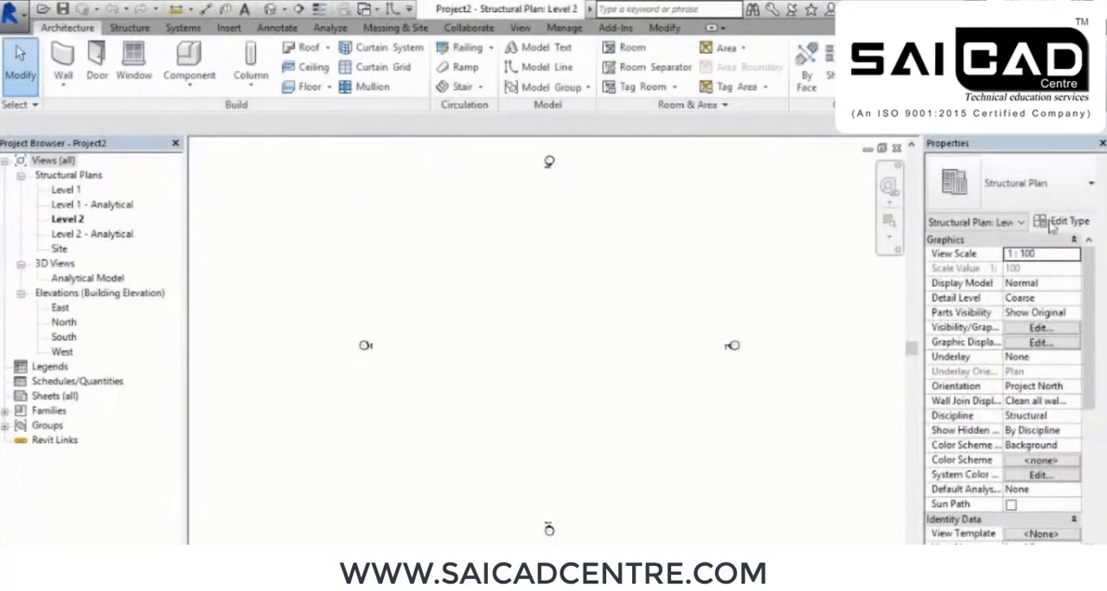
Dock the Properties palette directly beneath the Project Browser
left_click_drag(1010, 154, 695, 191)
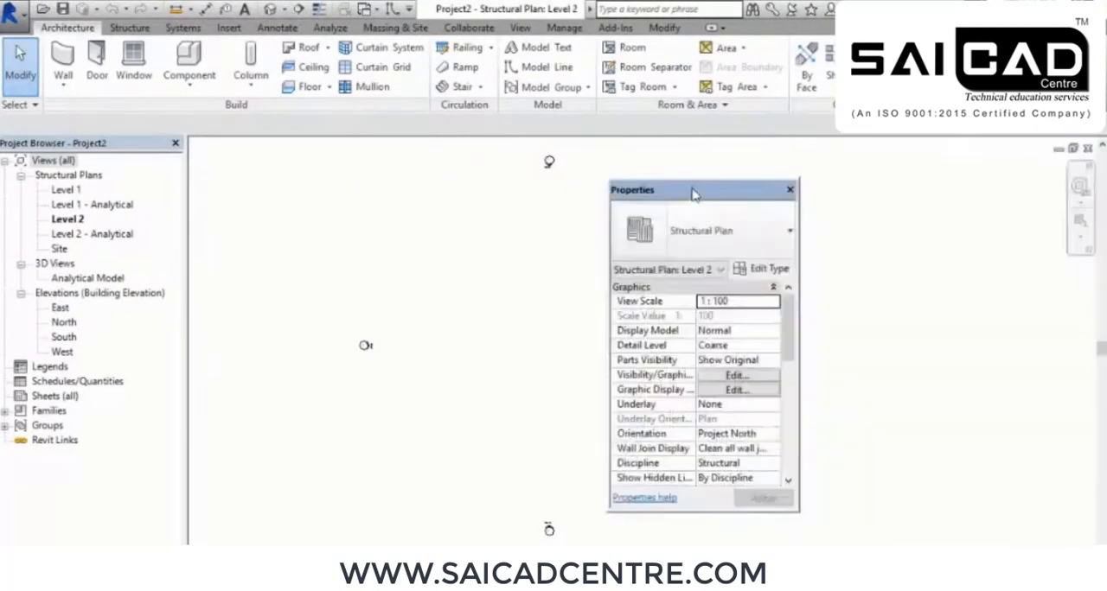
mouse_move(103, 147)
left_mouse_down()
mouse_move(192, 191)
mouse_move(130, 168)
mouse_move(35, 162)
left_mouse_up()
left_click_drag(744, 195, 82, 537)
left_click_drag(773, 339, 89, 527)
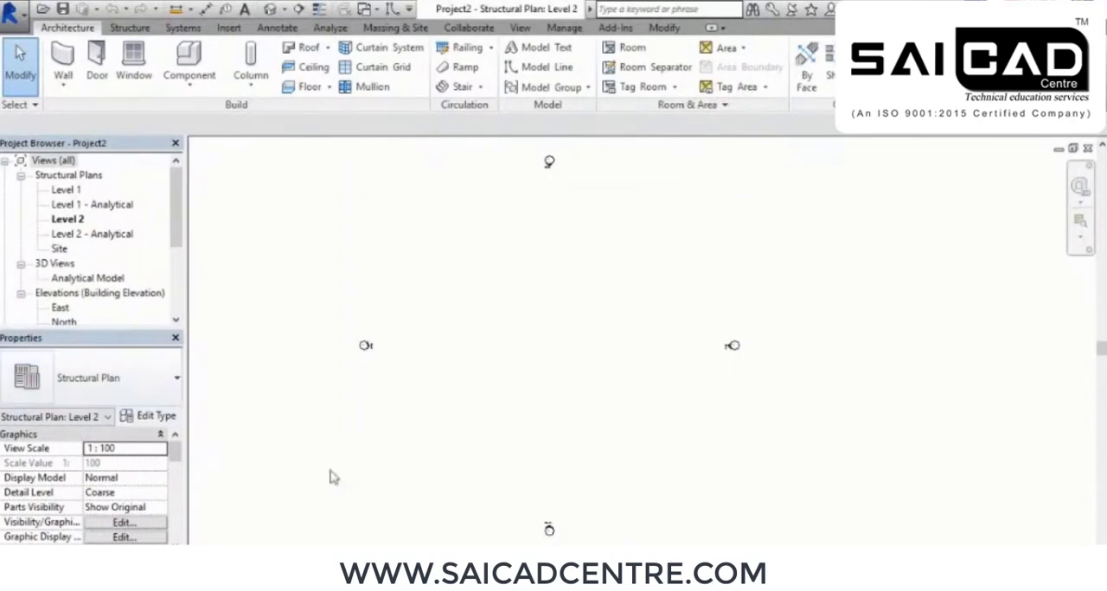
middle_click_drag(571, 413, 610, 400)
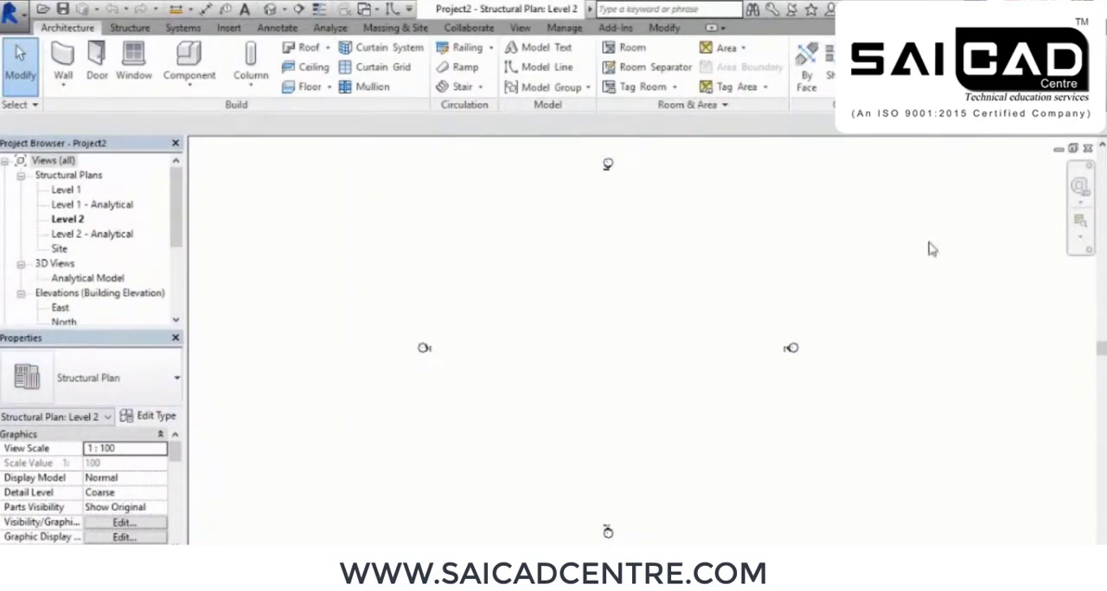
middle_click_drag(688, 437, 666, 421)
middle_click_drag(859, 393, 854, 413)
middle_click_drag(707, 409, 693, 407)
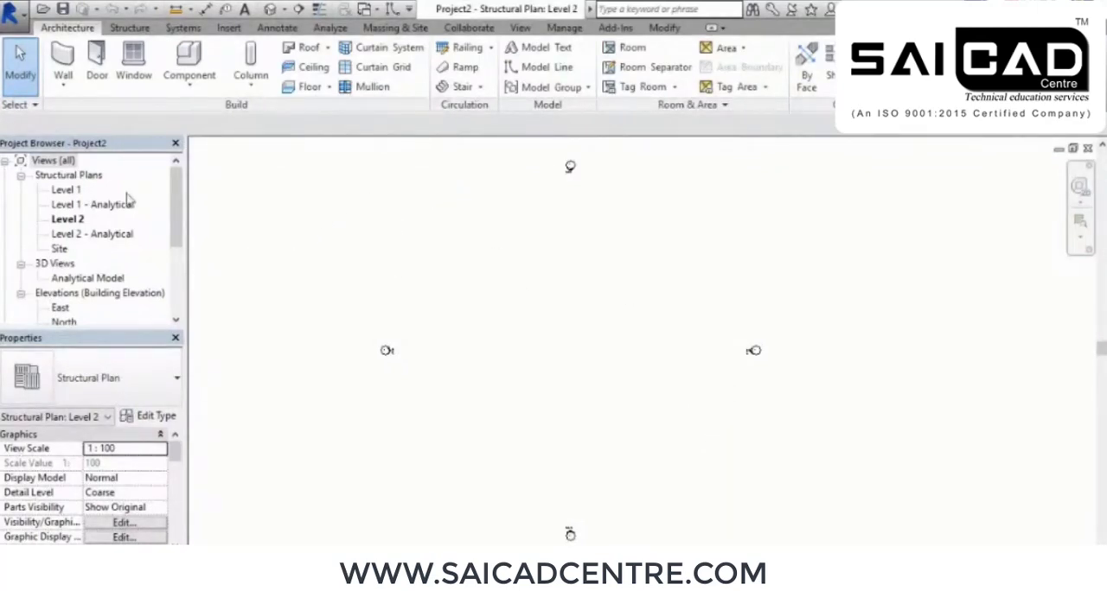
Create the default 3D view, and open the Level 1 structural plan
left_click(60, 195)
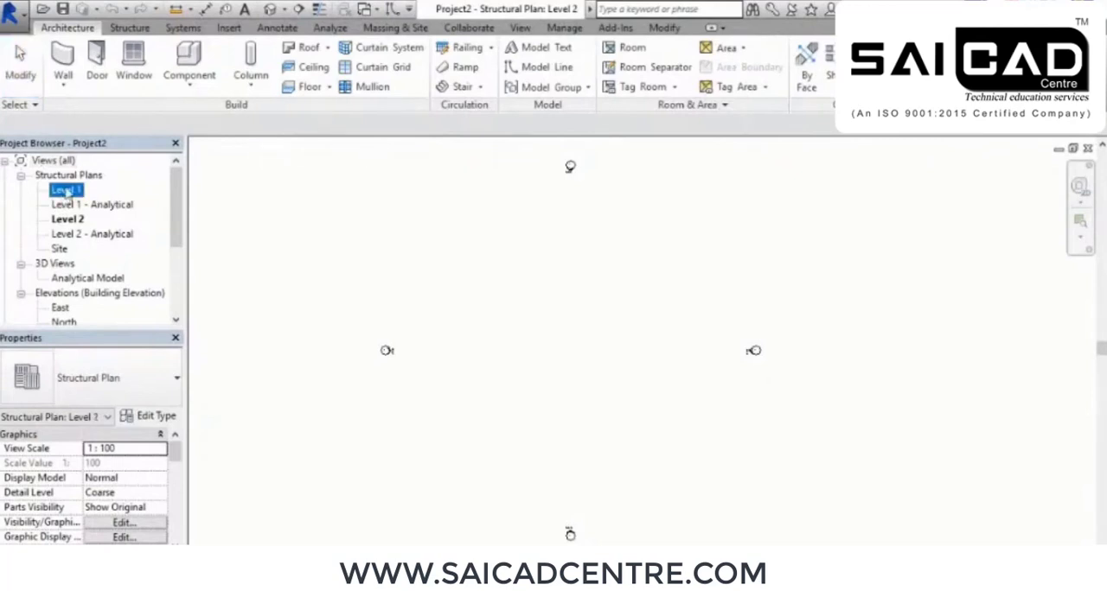
left_click(69, 206)
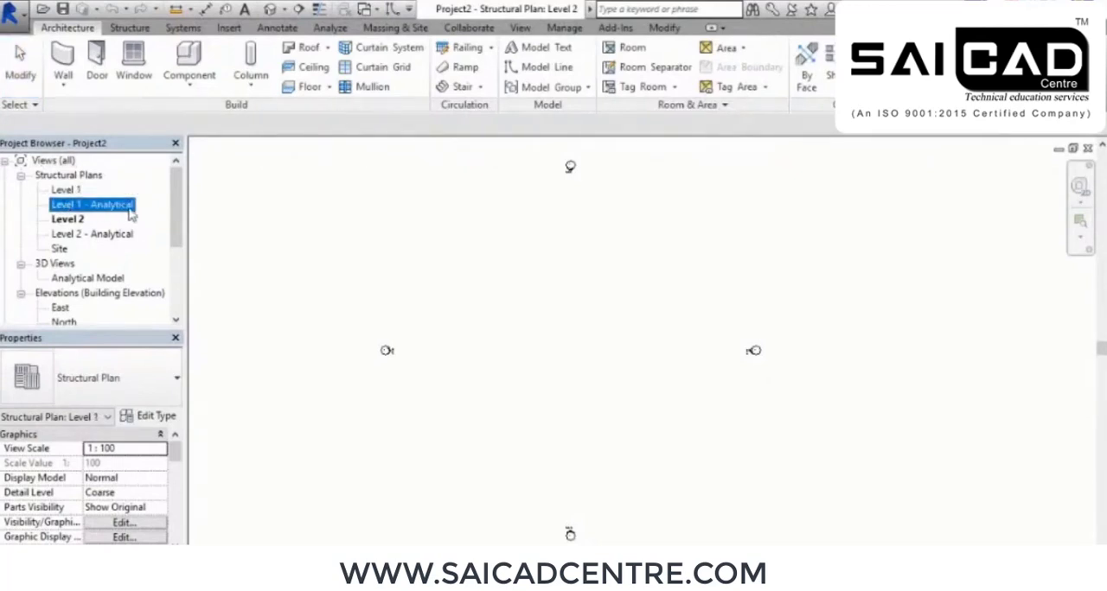
left_click(78, 219)
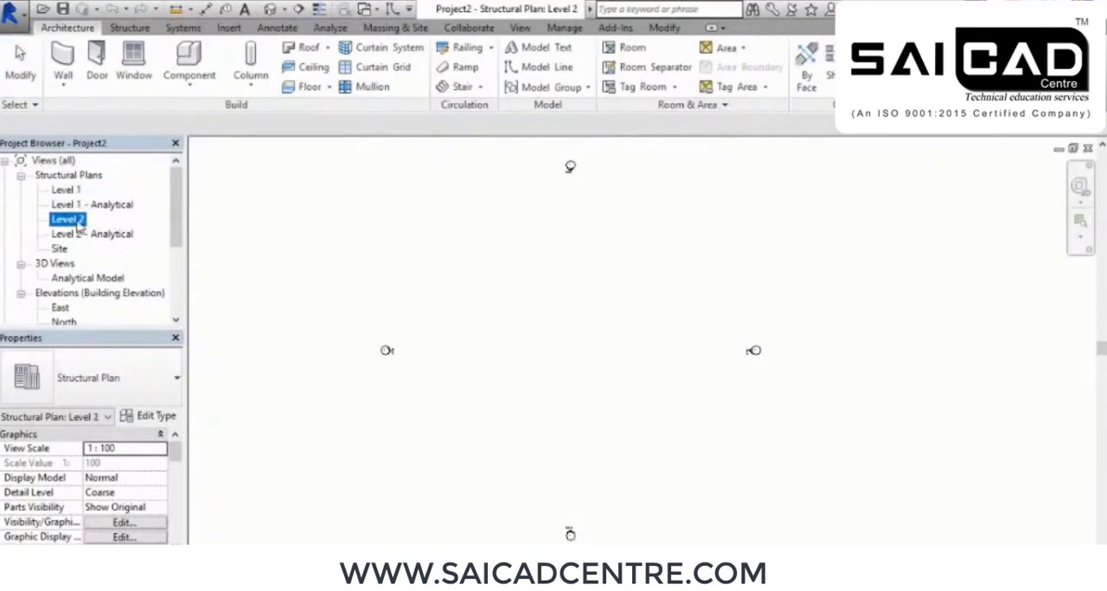
left_click(104, 243)
left_click(271, 10)
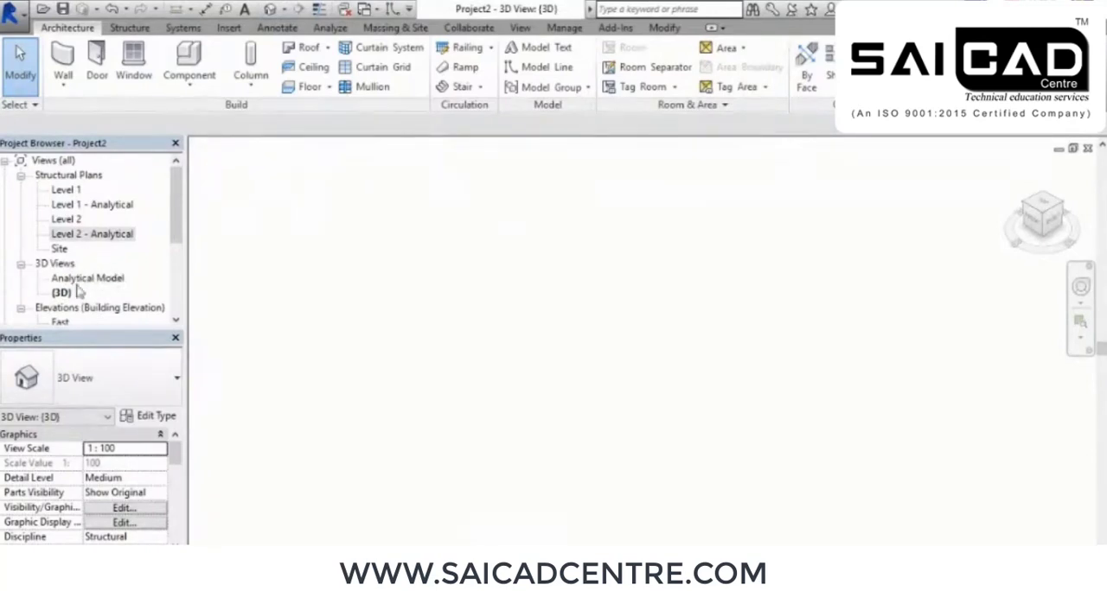
double_click(65, 193)
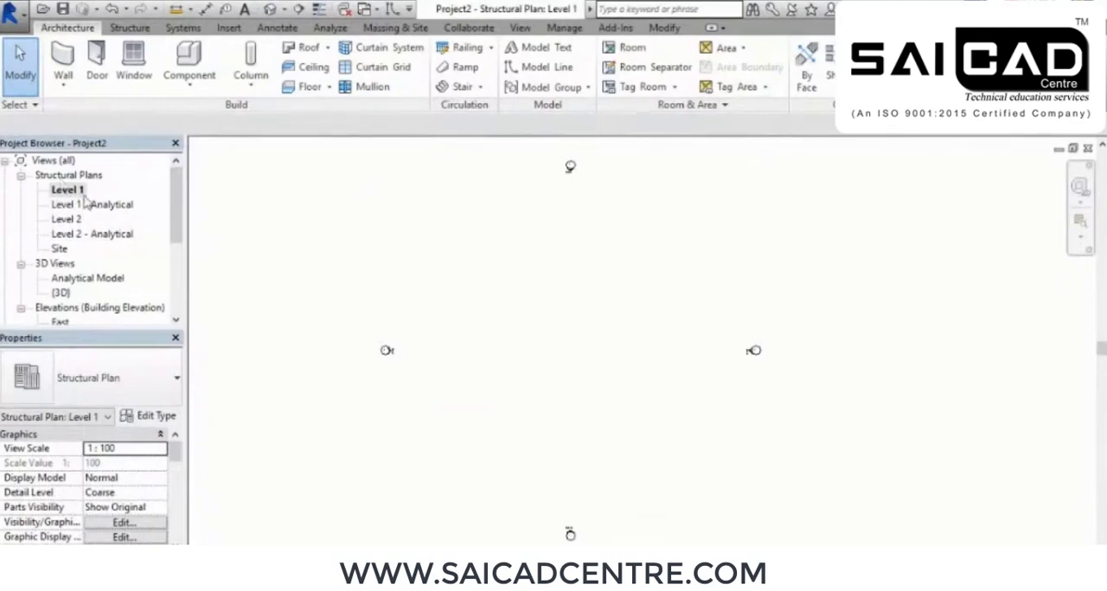
middle_click_drag(600, 344, 570, 329)
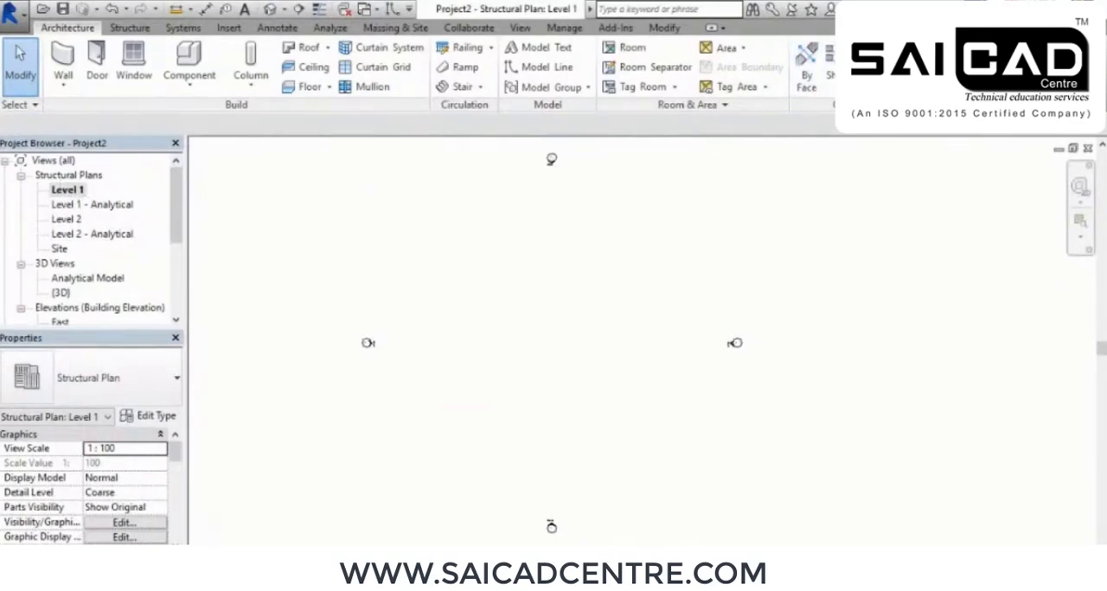
Draw a vertical grid line between the elevation markers in the Level 1 plan
key("g")
key("r")
middle_click_drag(531, 428, 555, 414)
scroll(533, 372, "up", 1)
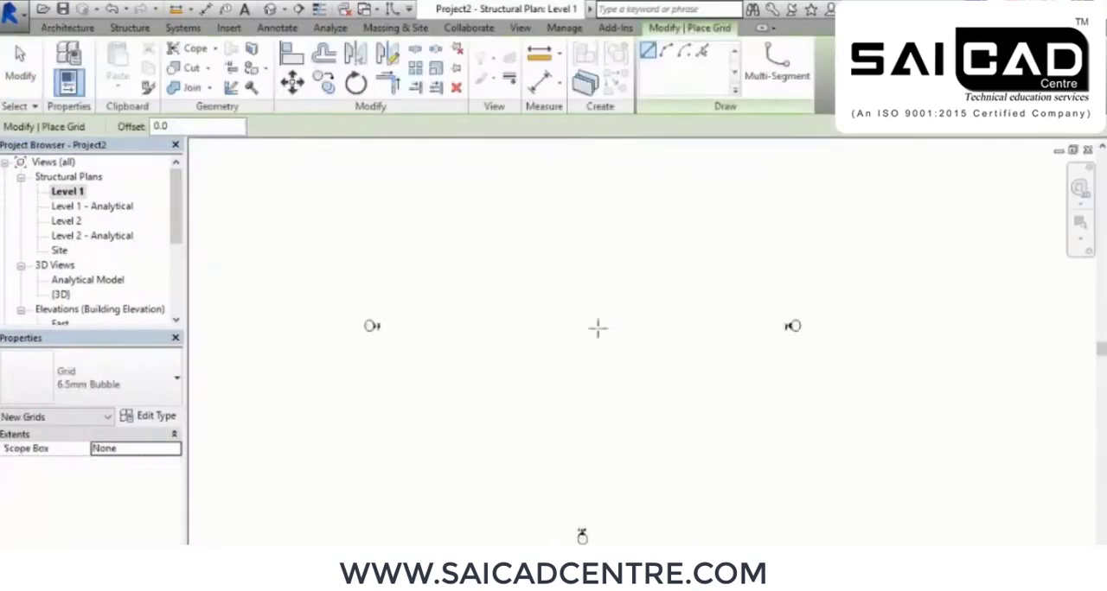
left_click(520, 230)
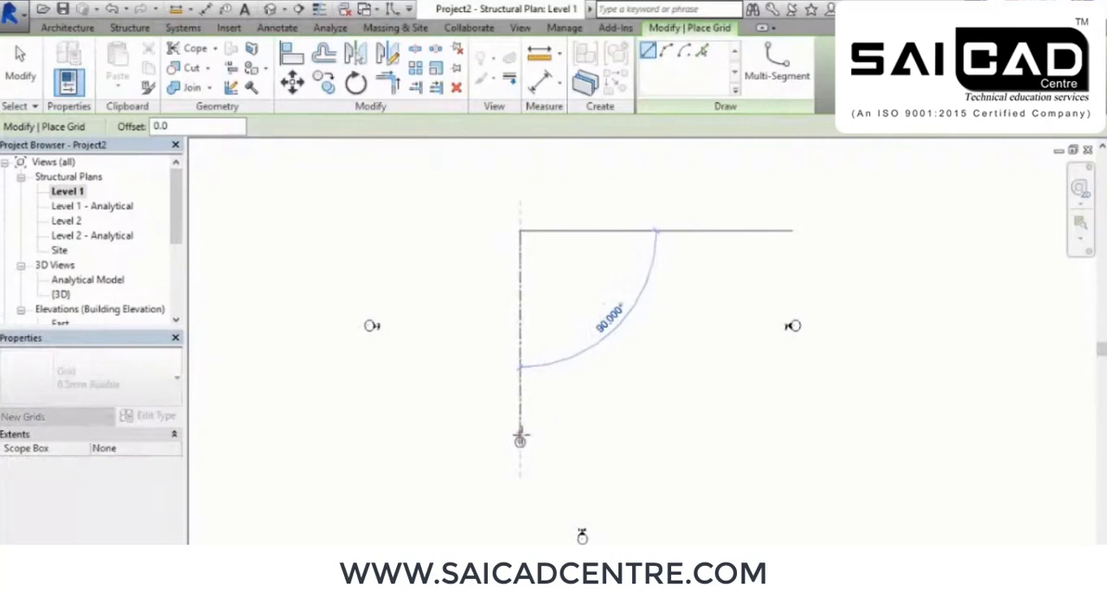
left_click(520, 442)
scroll(558, 387, "up", 1)
right_click(650, 254)
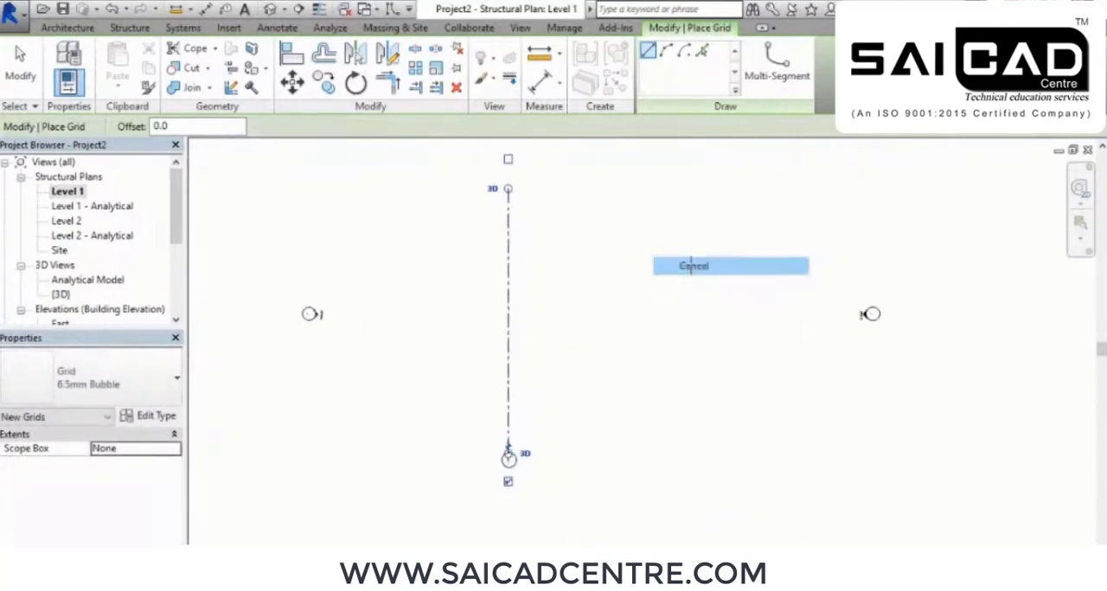
left_click(732, 276)
middle_click_drag(731, 278, 677, 292)
scroll(696, 320, "down", 1)
middle_click_drag(693, 331, 698, 335)
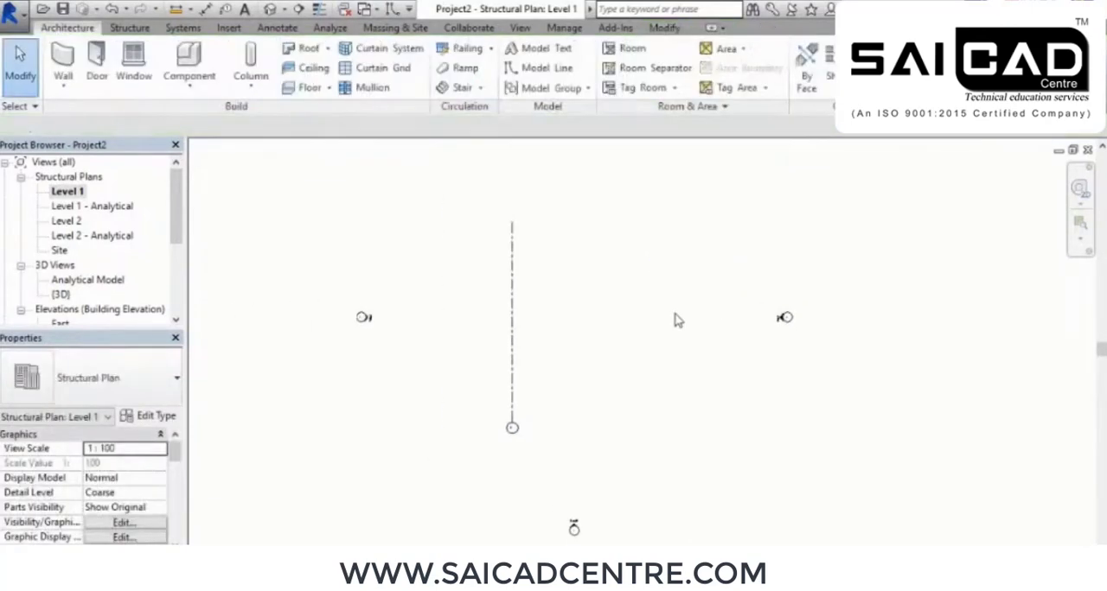
Set the project's length units to feet and fractional inches
key("u")
key("n")
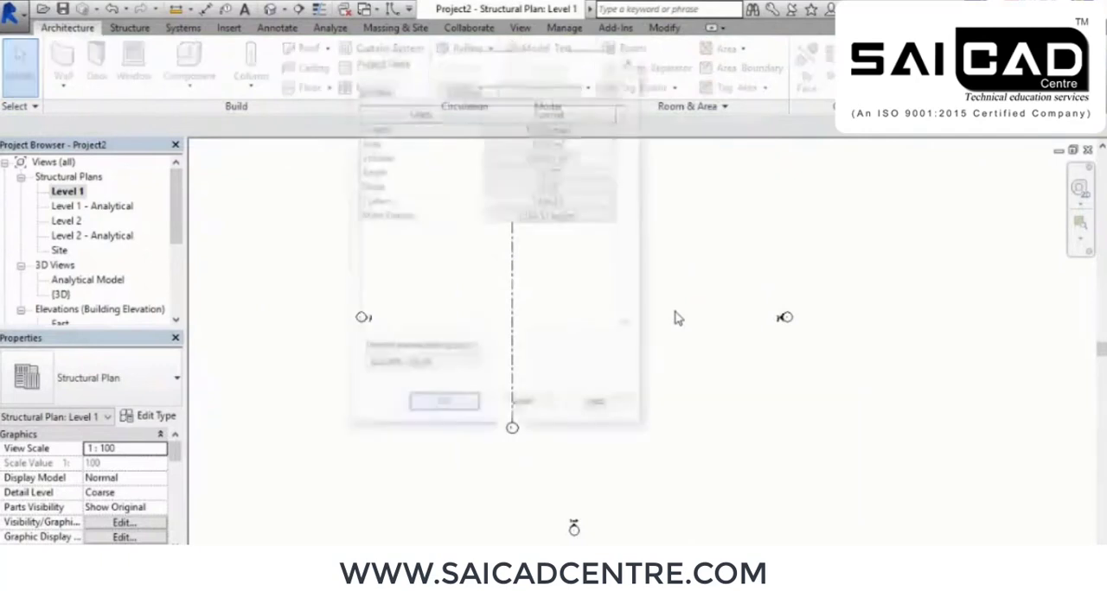
left_click(585, 131)
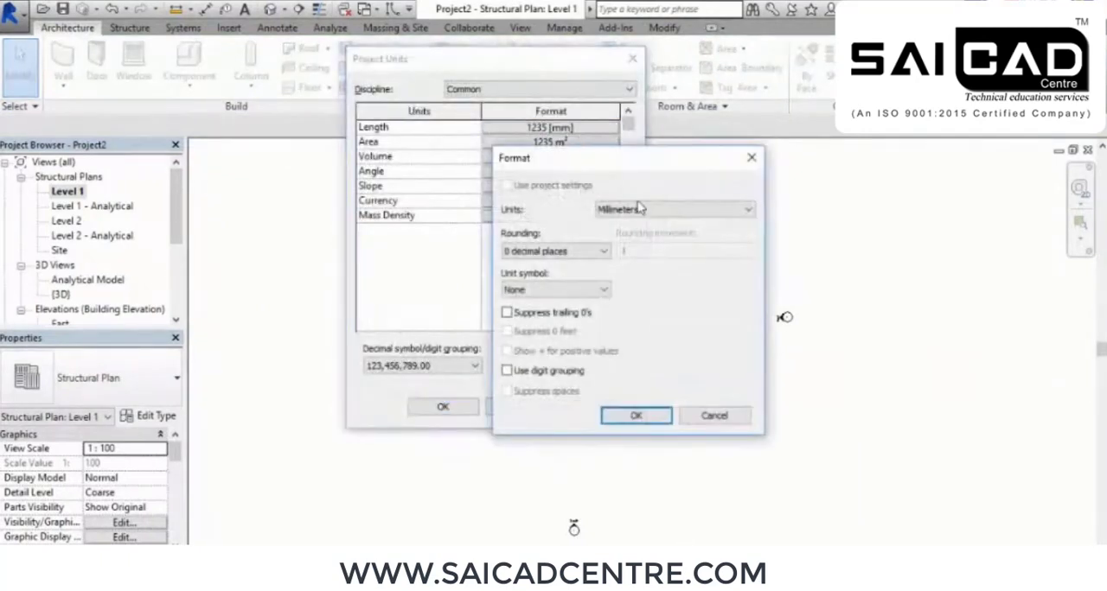
left_click(661, 210)
left_click(639, 248)
left_click(675, 209)
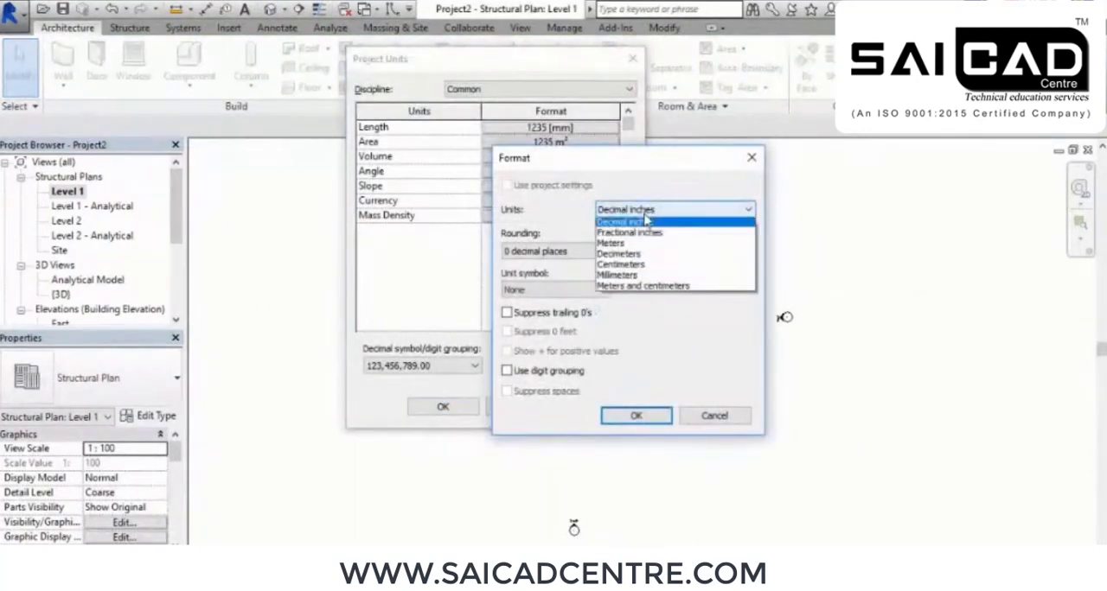
left_click(667, 230)
left_click(637, 418)
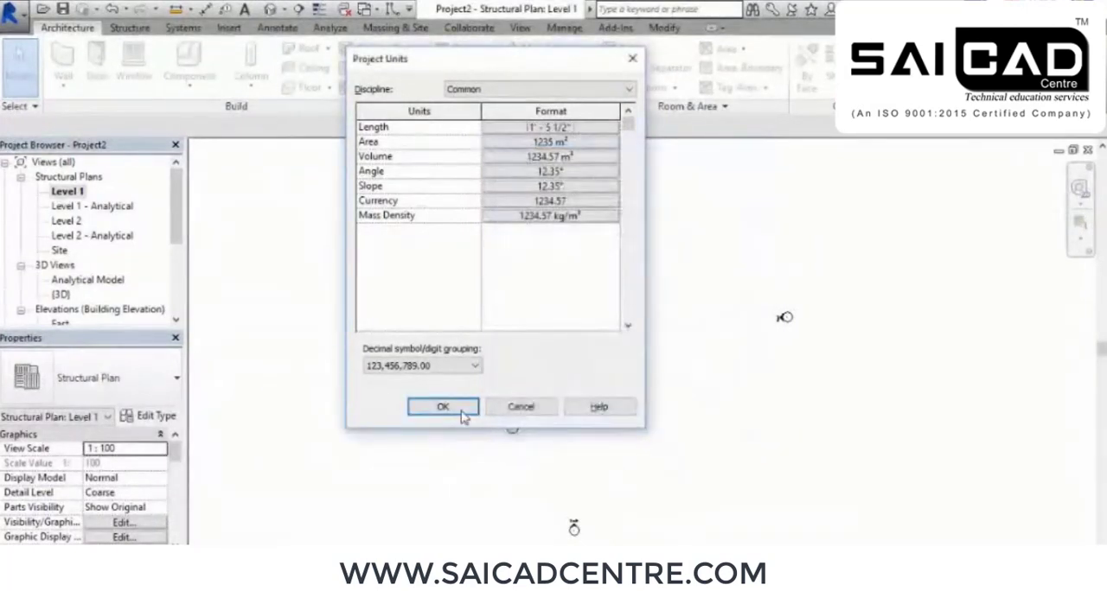
left_click(471, 408)
Add two more vertical grid lines to the right of grid 1 by picking lines with a 15' 0" offset
middle_click_drag(552, 362, 561, 373)
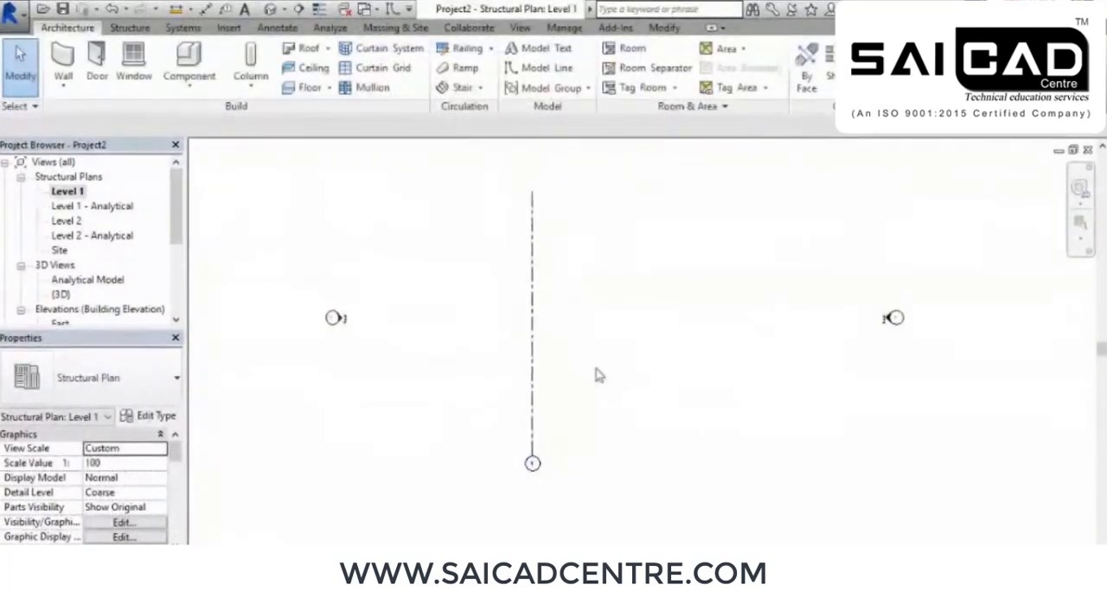
middle_click_drag(599, 335, 608, 345)
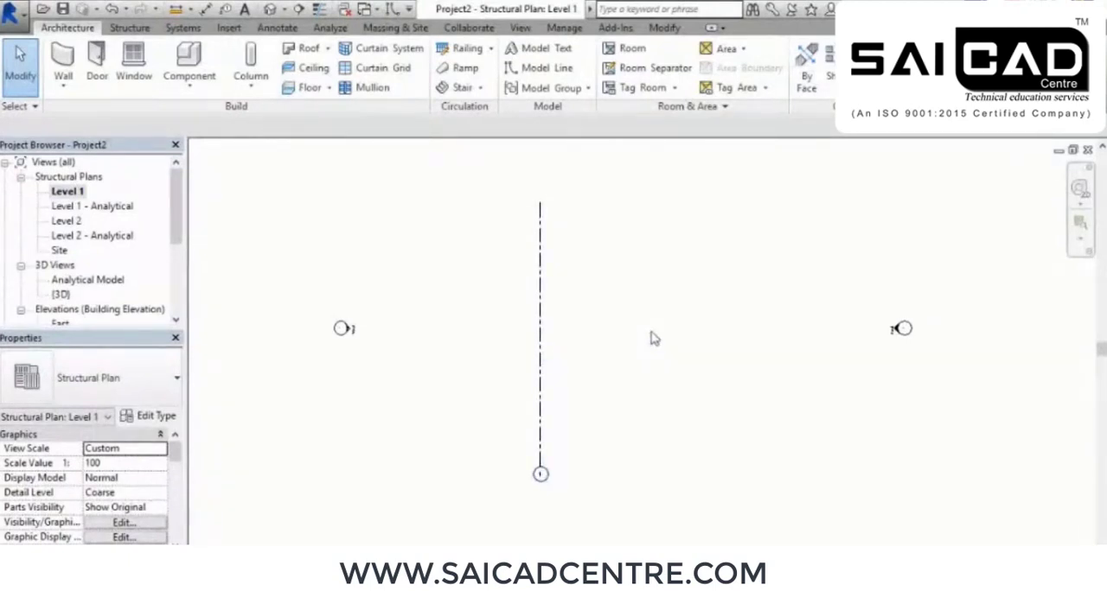
mouse_move(656, 365)
middle_mouse_down()
mouse_move(666, 372)
mouse_move(635, 367)
mouse_move(652, 382)
middle_mouse_up()
scroll(627, 354, "down", 1)
middle_click_drag(585, 305, 571, 304)
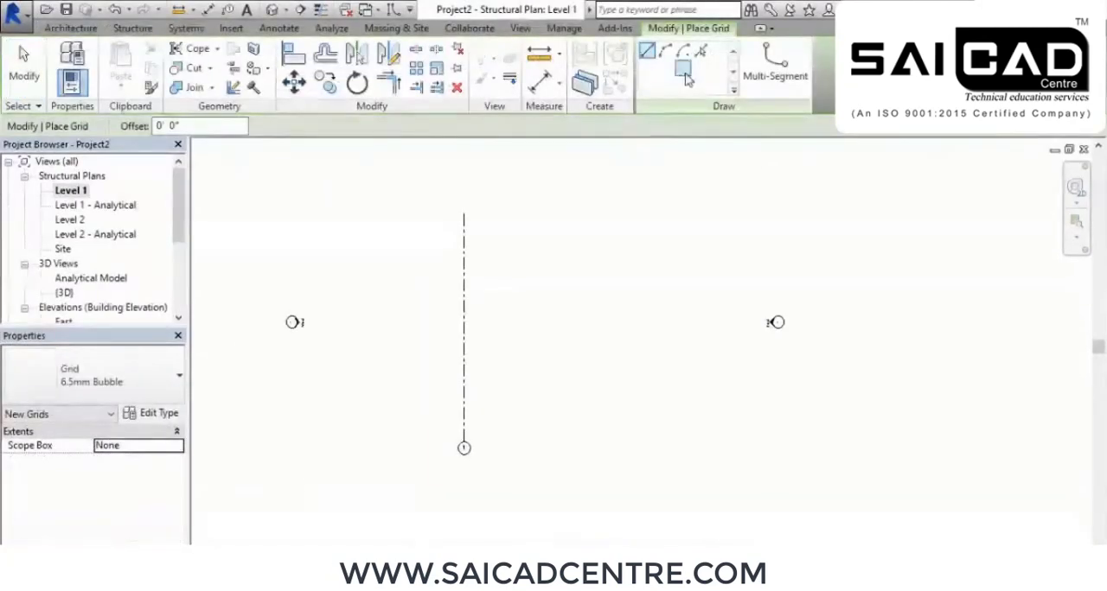
left_click(701, 54)
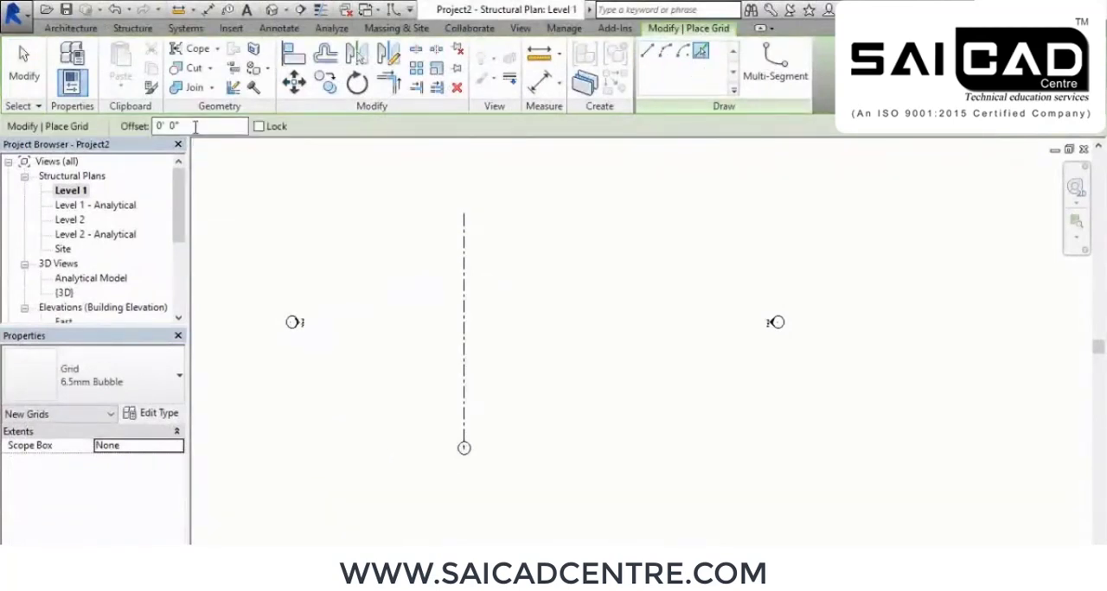
type("15")
key("Return")
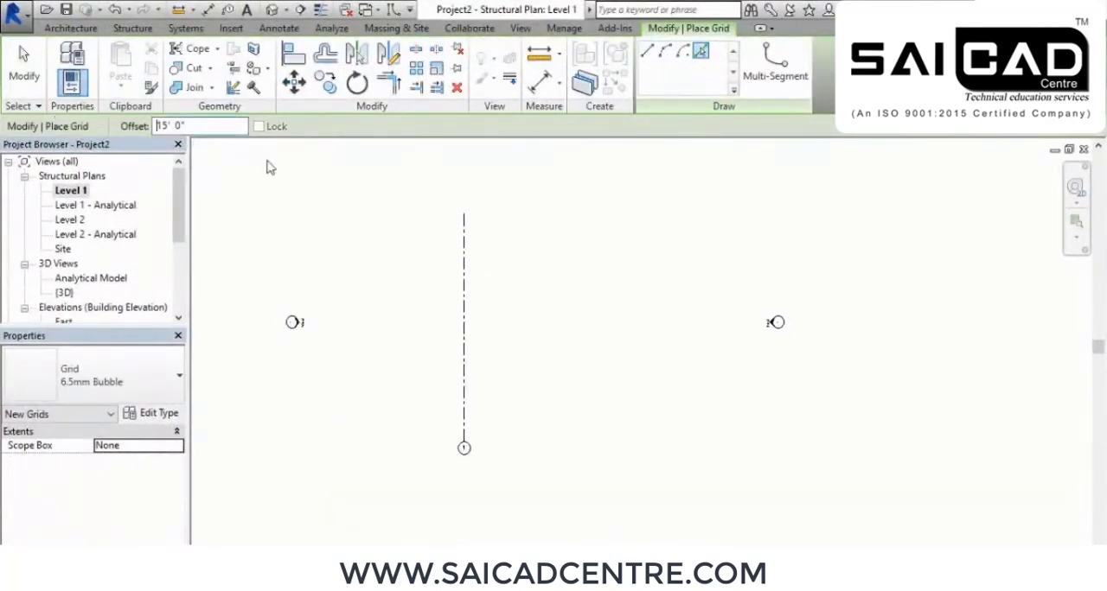
left_click(469, 294)
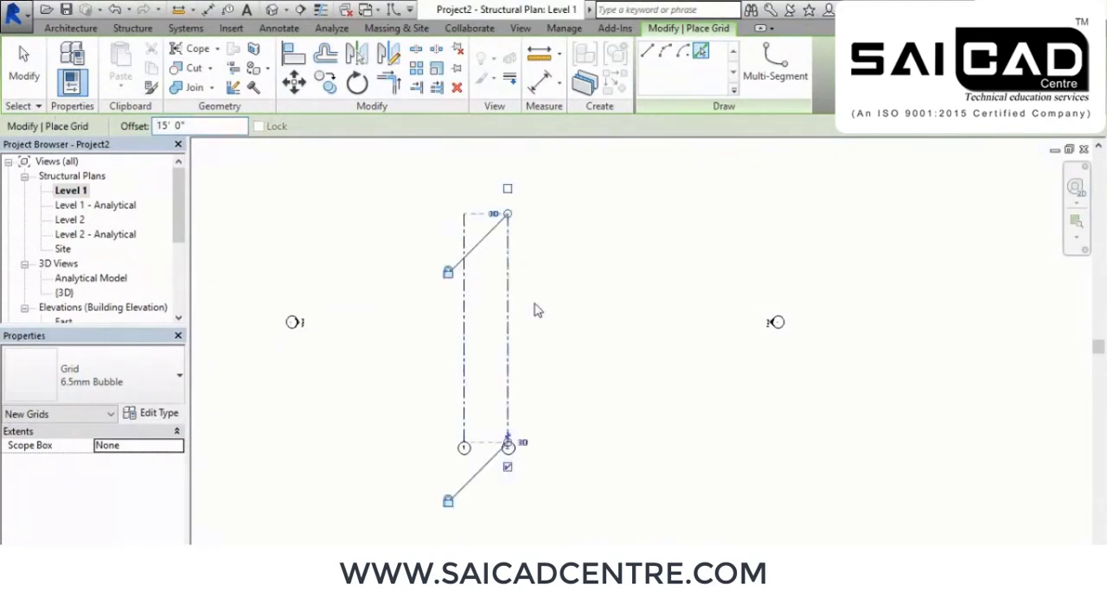
left_click(517, 298)
right_click(598, 233)
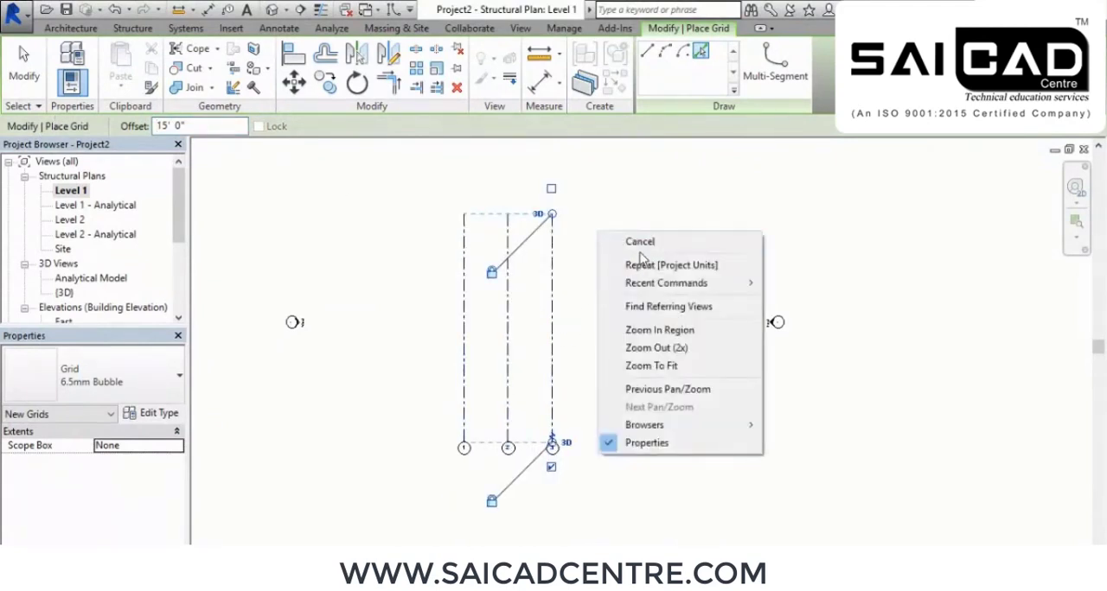
left_click(641, 246)
right_click(644, 249)
left_click(677, 259)
Draw a horizontal grid line across the lower ends of grids 1, 2 and 3, just above their bubbles
scroll(477, 299, "up", 3)
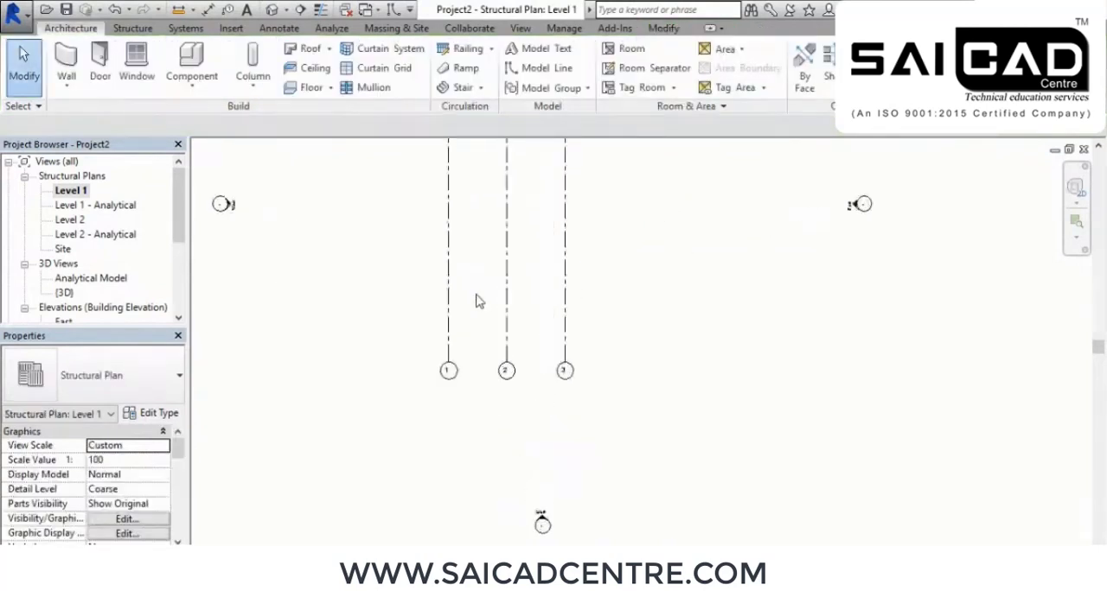
scroll(558, 335, "up", 1)
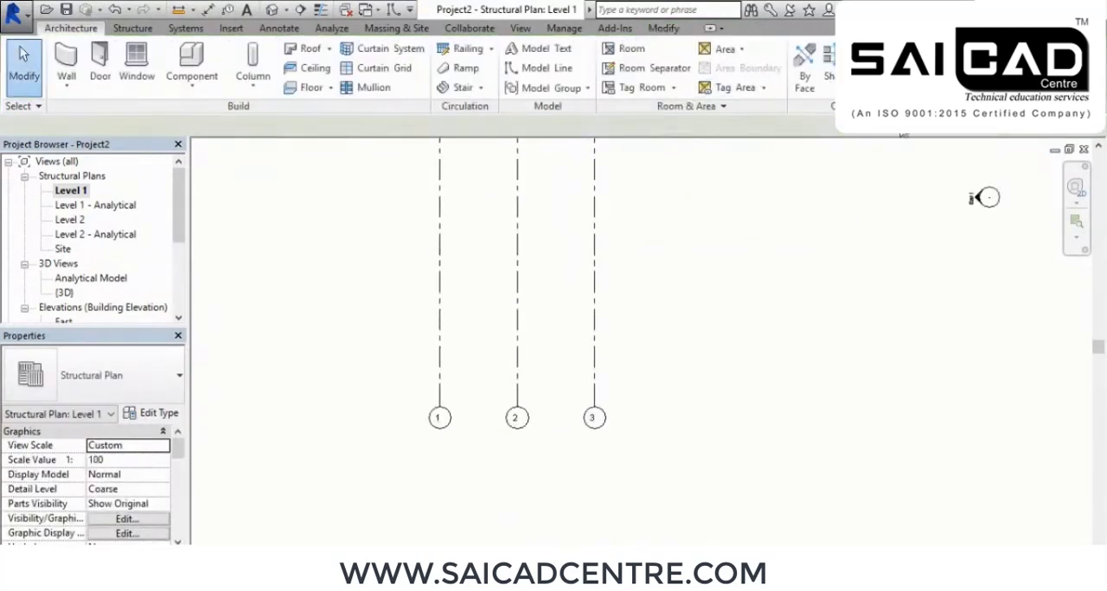
left_click(941, 68)
left_click(388, 381)
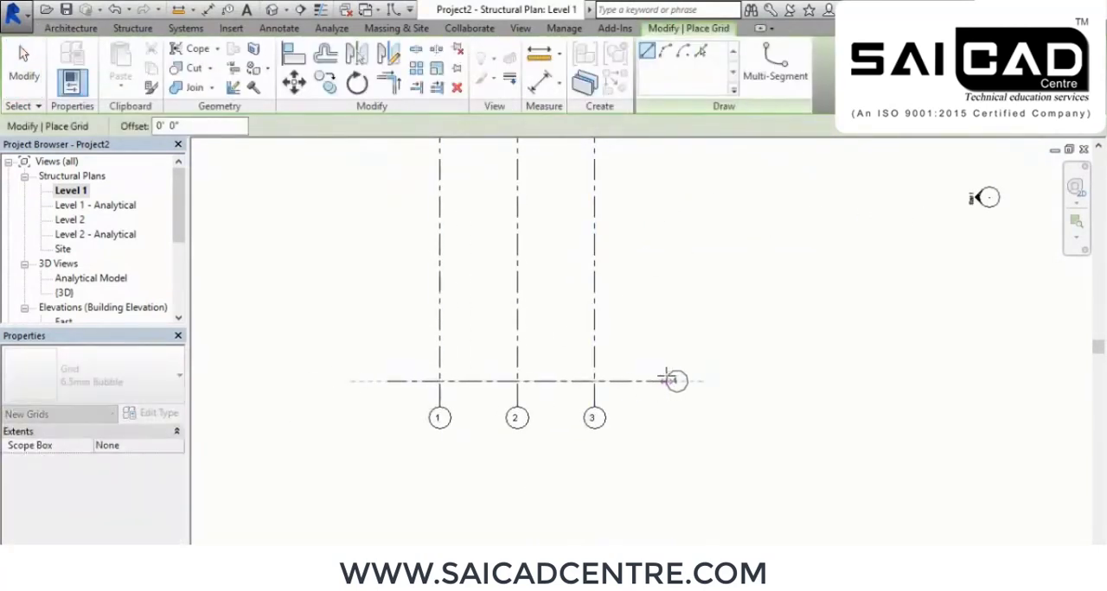
right_click(655, 380)
left_click(700, 315)
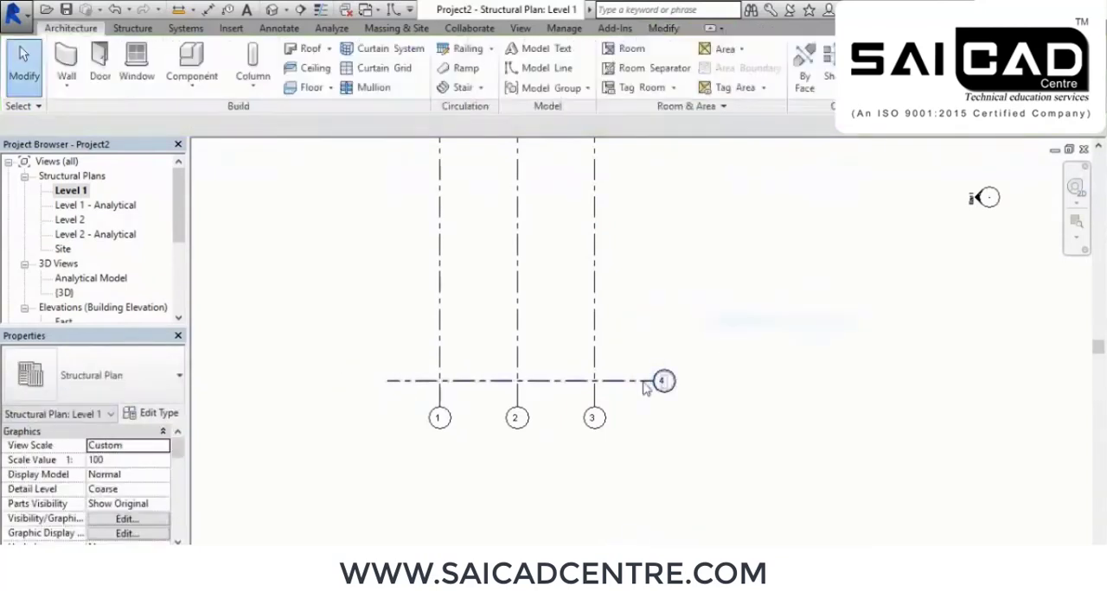
Rename the horizontal grid line as A
left_click(649, 386)
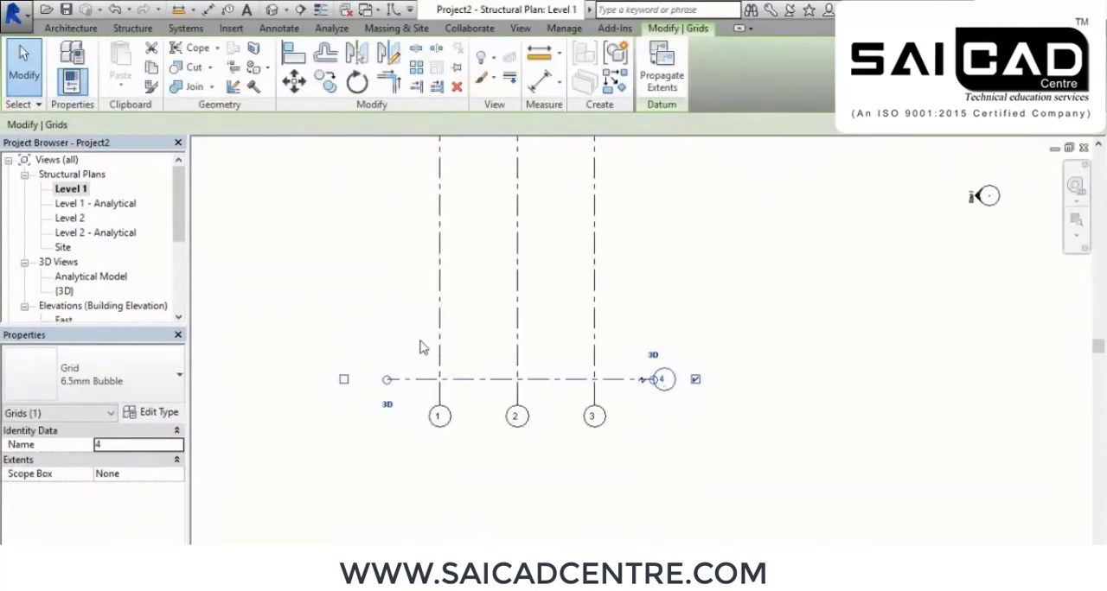
type("A")
key("Return")
left_click(291, 431)
scroll(576, 371, "up", 2)
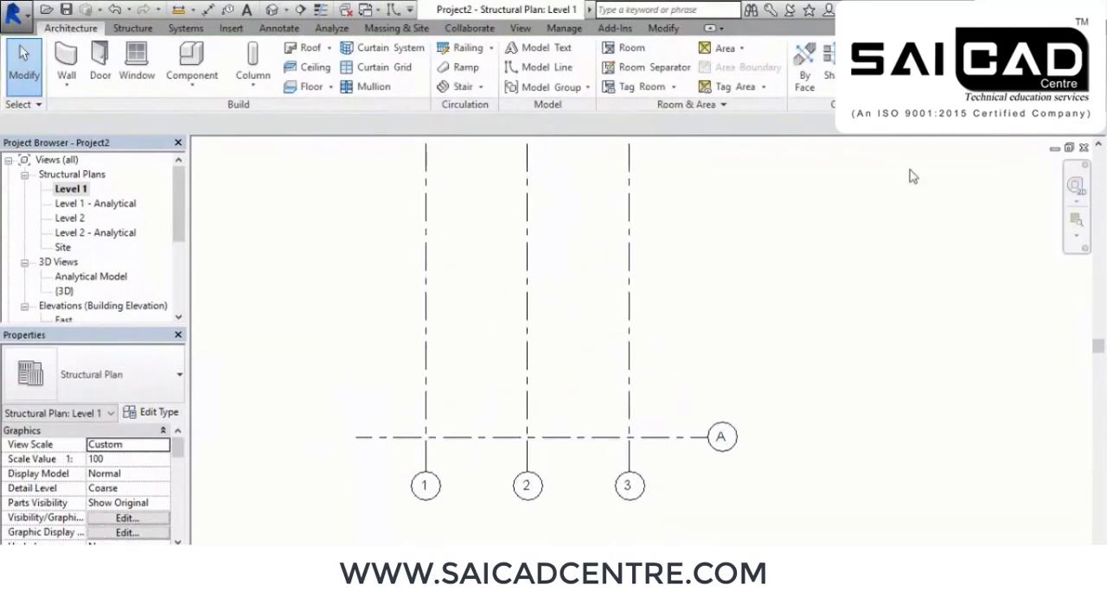
Add two more horizontal grid lines above grid A by picking lines with a 12' 0" offset
key("g")
key("r")
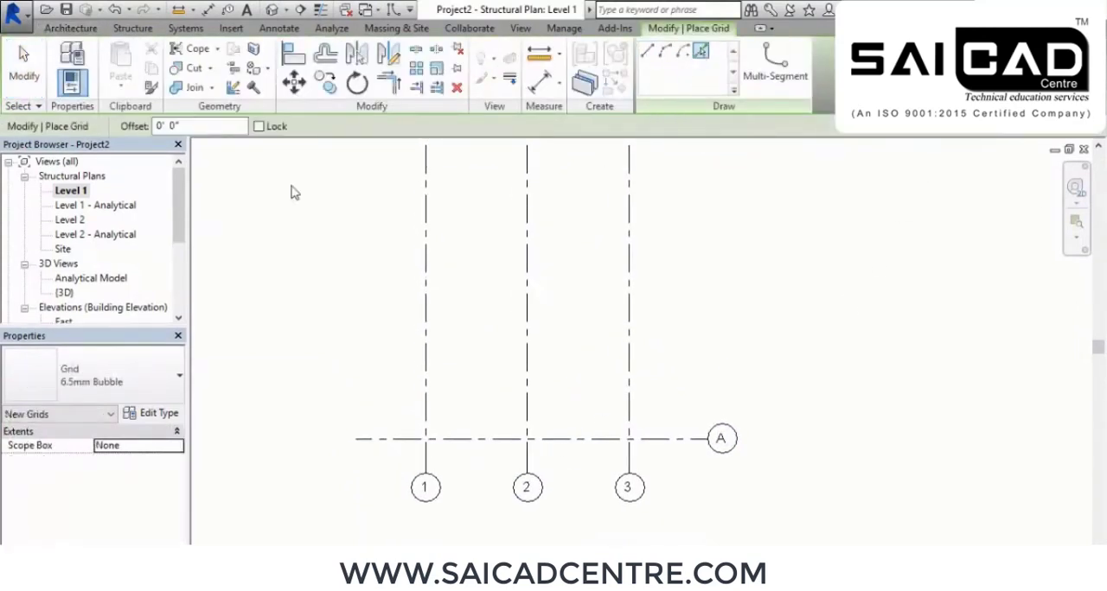
left_click(208, 129)
type("12")
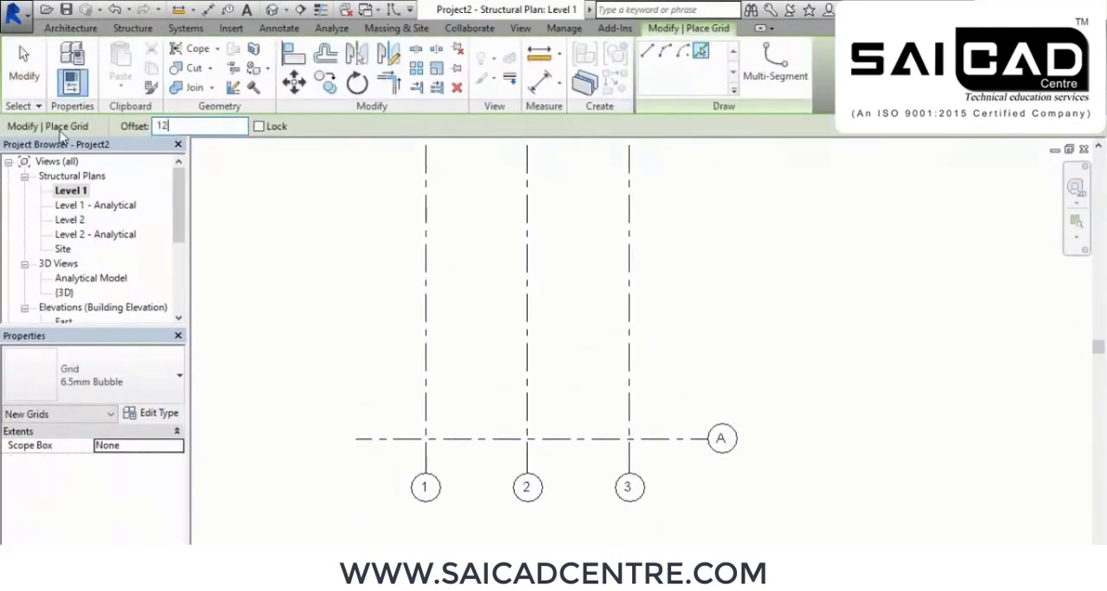
key("Return")
left_click(560, 440)
left_click(558, 358)
scroll(718, 319, "down", 3)
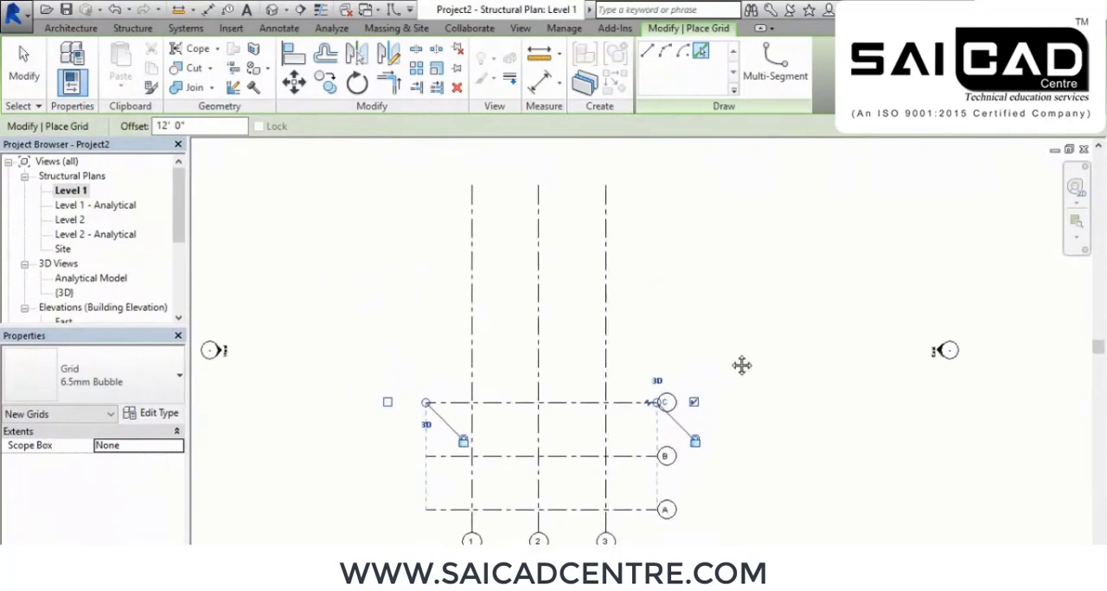
key("Escape")
key("Escape")
Shorten the upper ends of vertical grids 1, 2 and 3 so they stop just above grid C
left_click(605, 237)
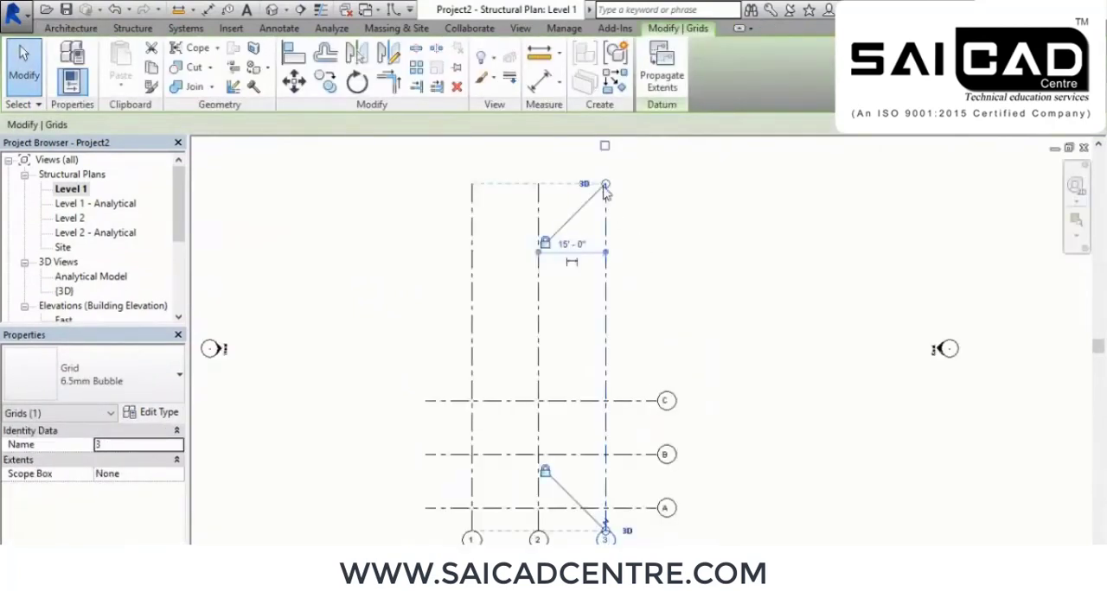
left_click_drag(606, 186, 606, 368)
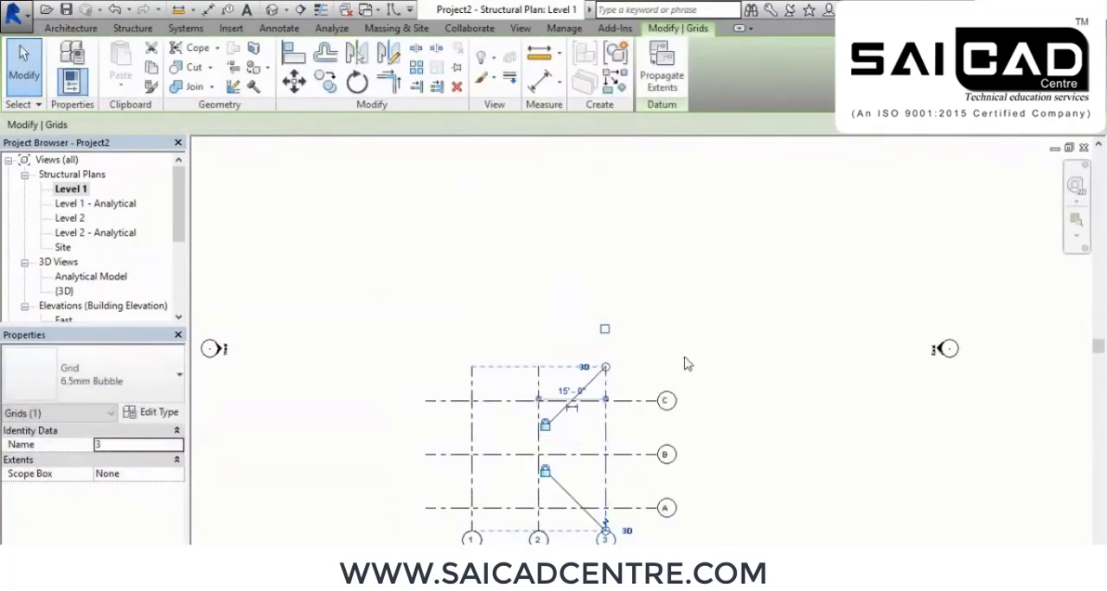
middle_click_drag(685, 358, 662, 242)
left_click(794, 380)
scroll(559, 411, "up", 4)
middle_click_drag(570, 422, 590, 442)
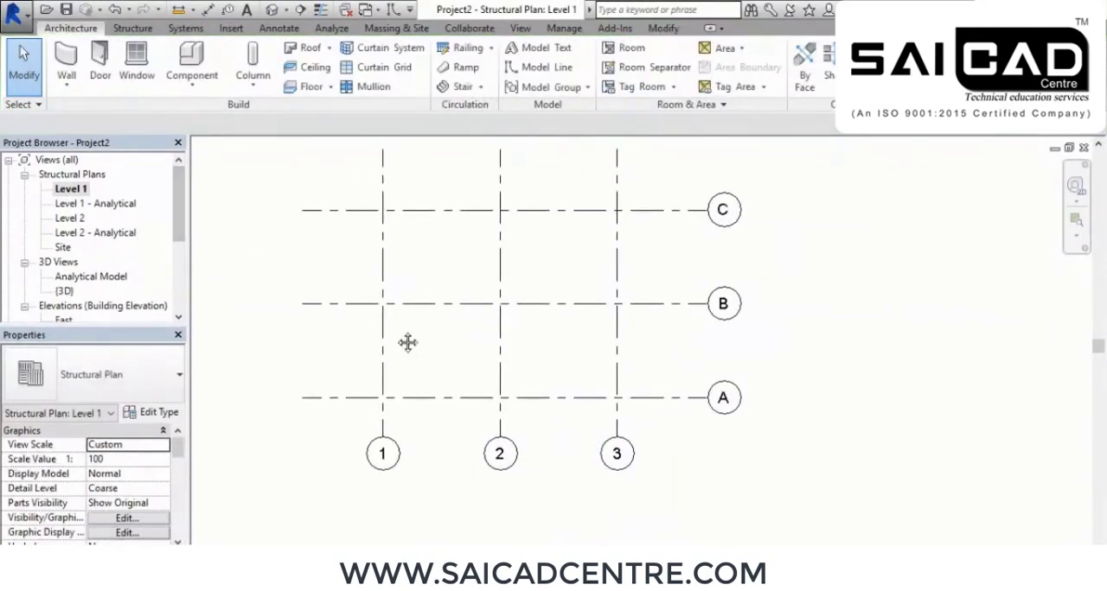
middle_click_drag(396, 333, 412, 346)
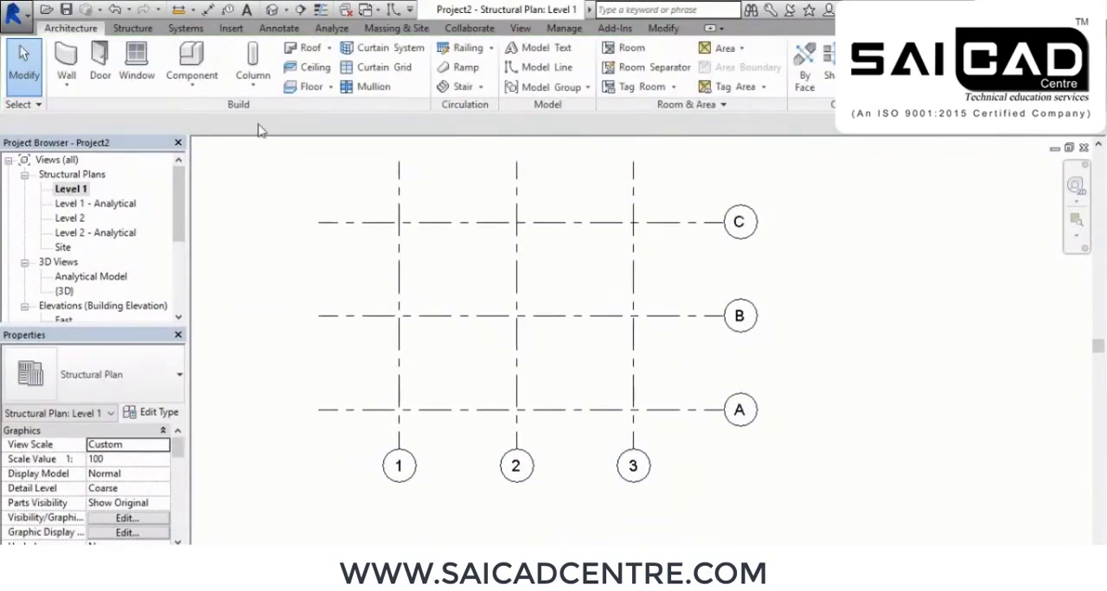
Start placing a structural column using the M_Concrete-Rectangular-Column 300 x 450mm type
left_click(135, 28)
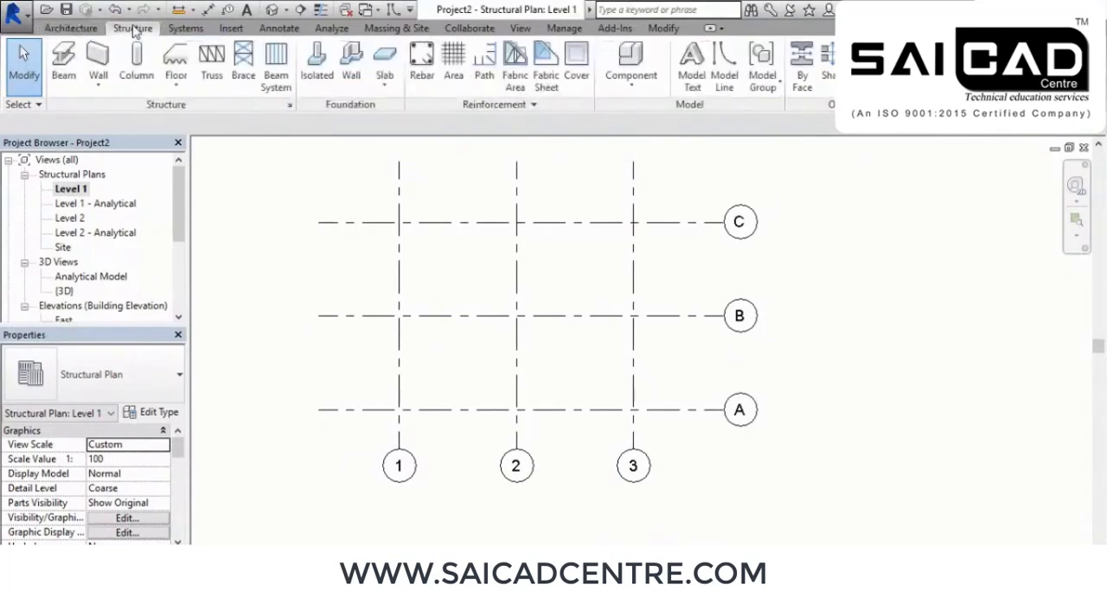
left_click(136, 63)
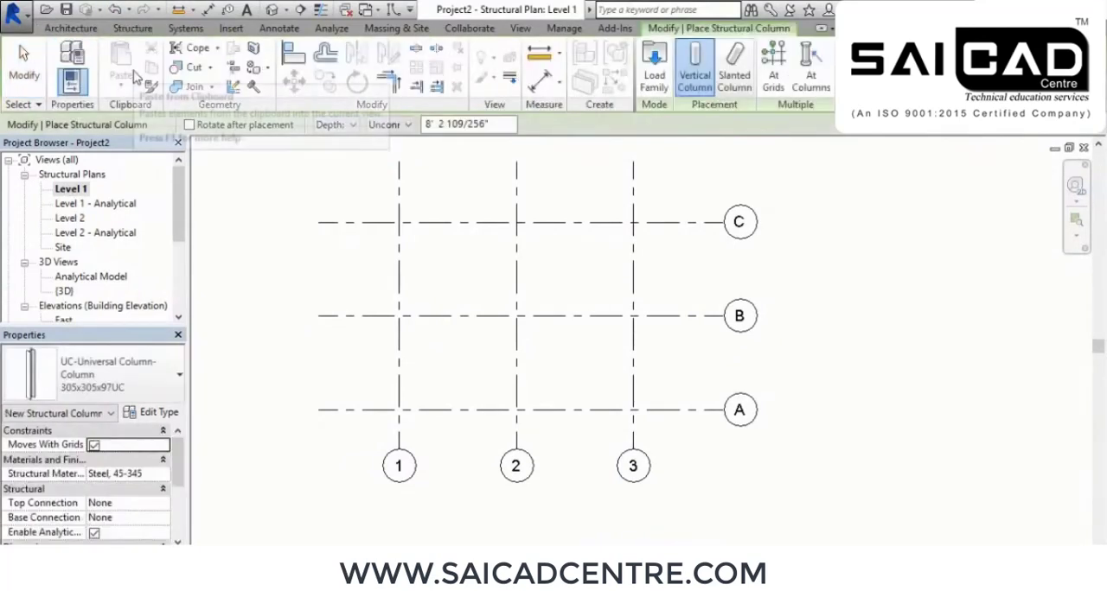
left_click(152, 376)
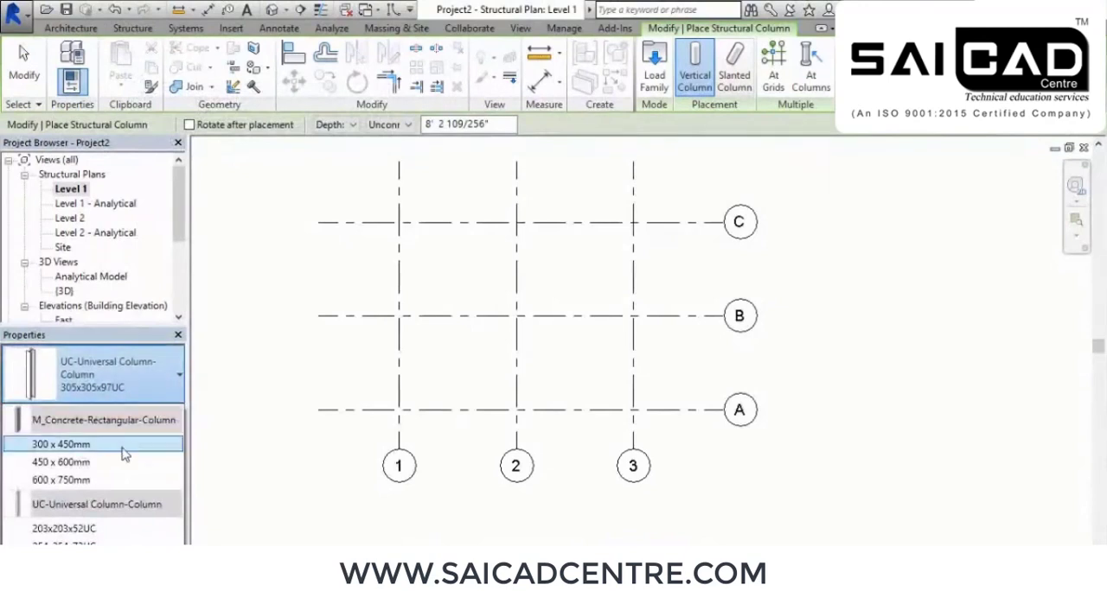
mouse_move(86, 454)
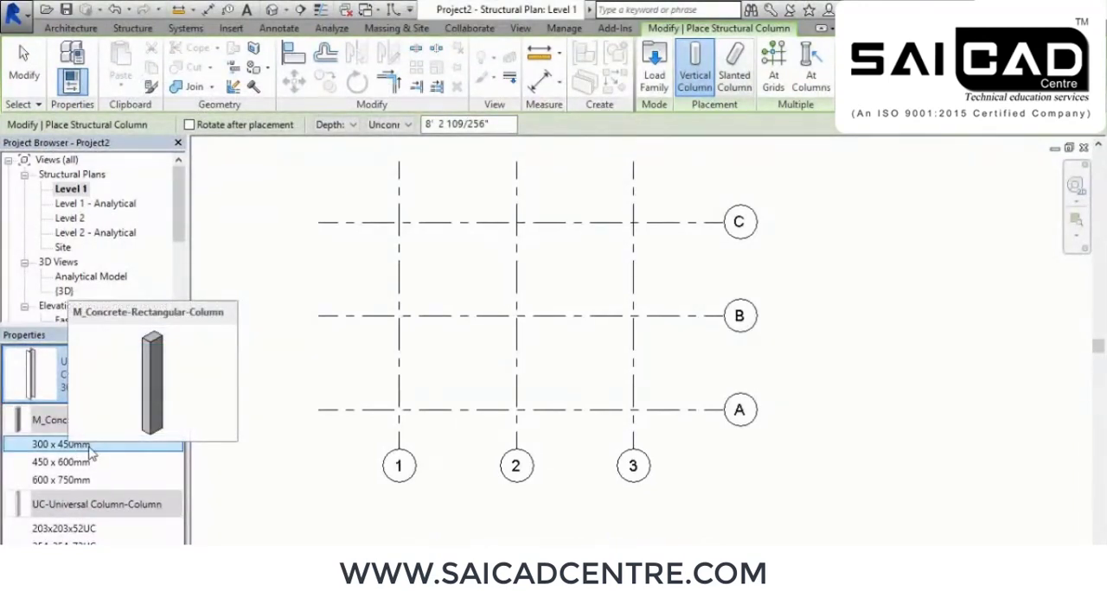
left_click(60, 444)
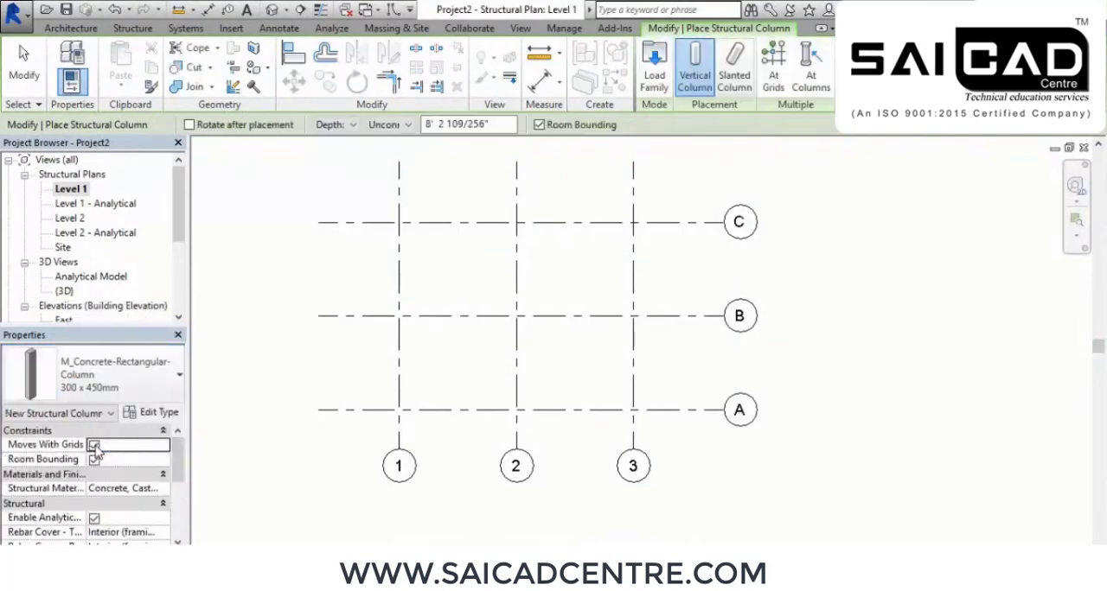
Duplicate the 300 x 450mm concrete column type under the name 18" x 24"
left_click(151, 416)
left_click_drag(464, 22, 565, 55)
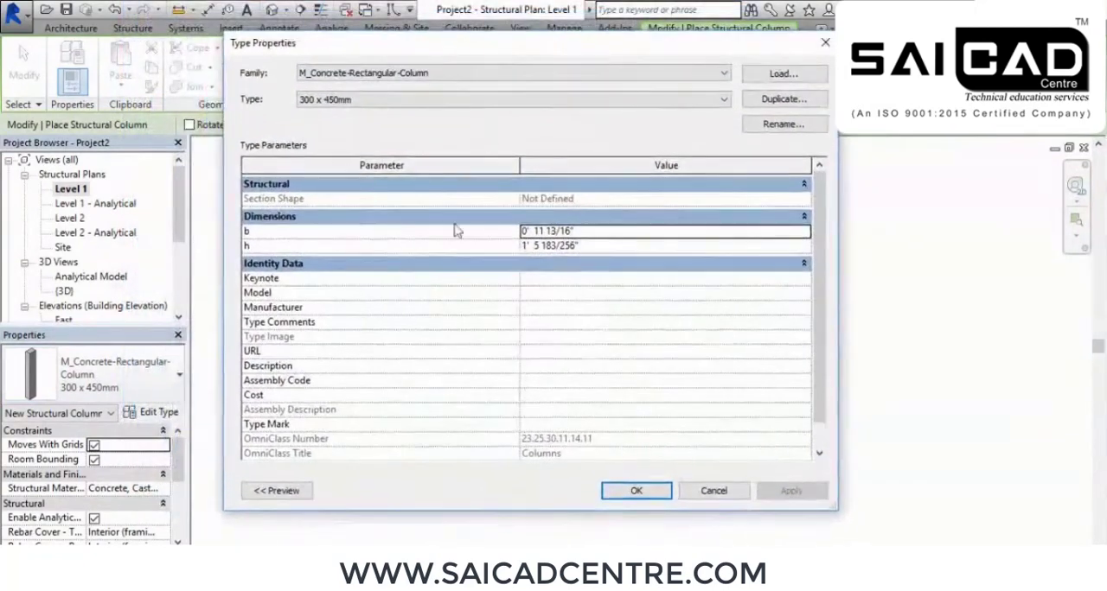
left_click(785, 98)
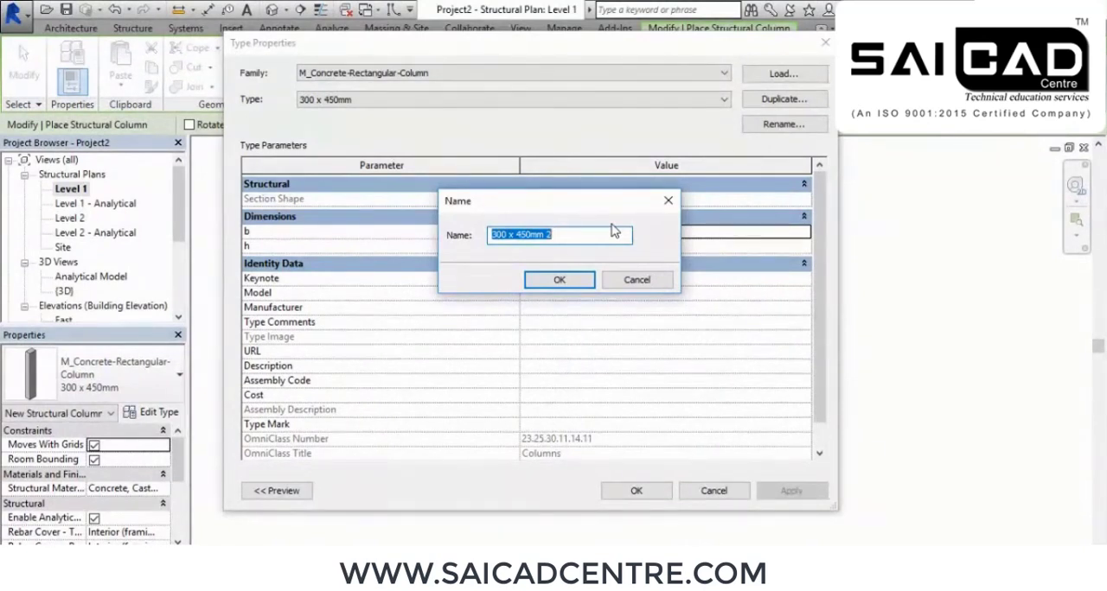
type("15\" x 15")
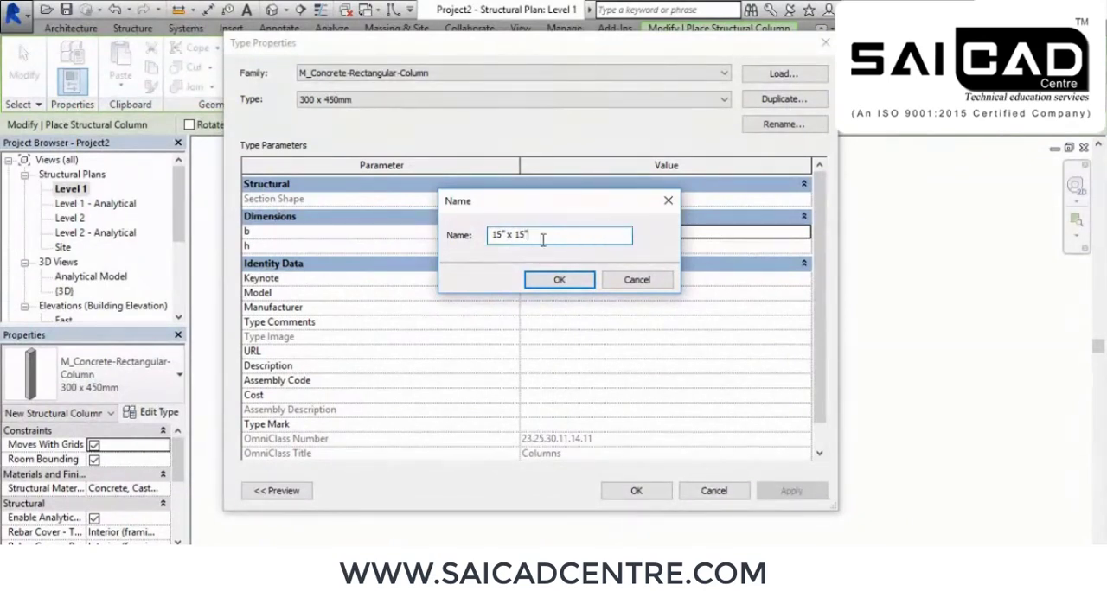
left_click_drag(566, 237, 486, 237)
type("1")
left_click(559, 279)
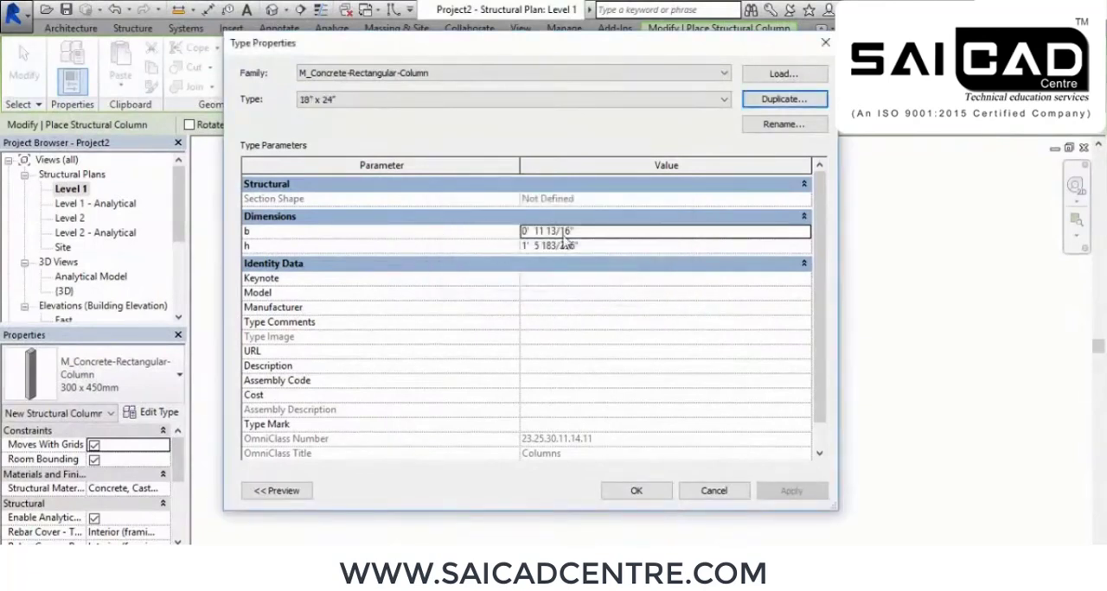
Set the new column type's dimension b to 1' 6" and h to 2' 0"
left_click(612, 230)
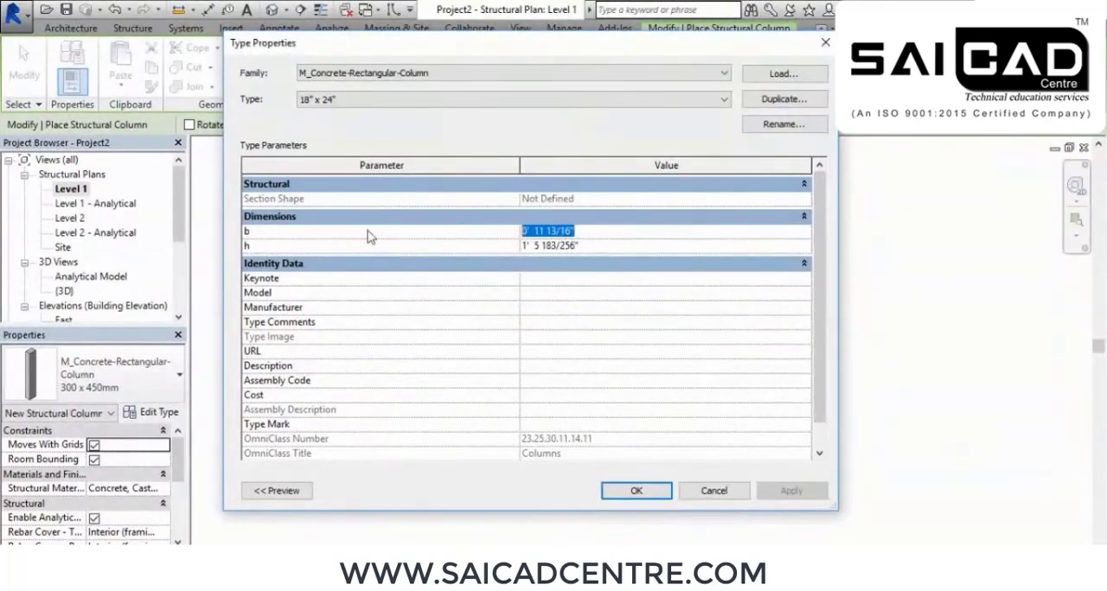
type("1")
key("Return")
left_click(609, 247)
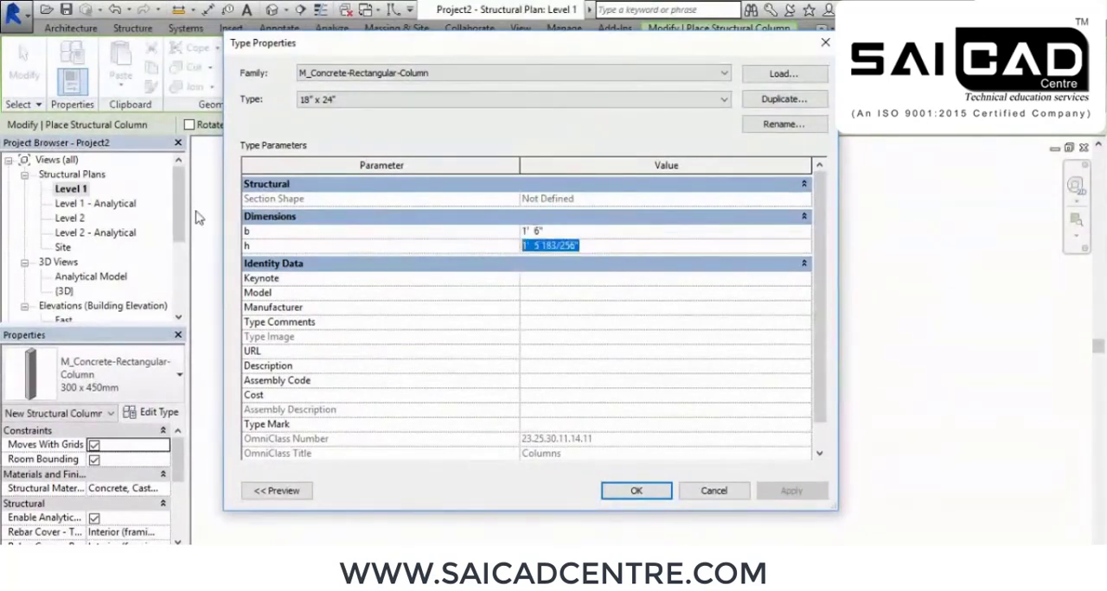
type("2")
key("Return")
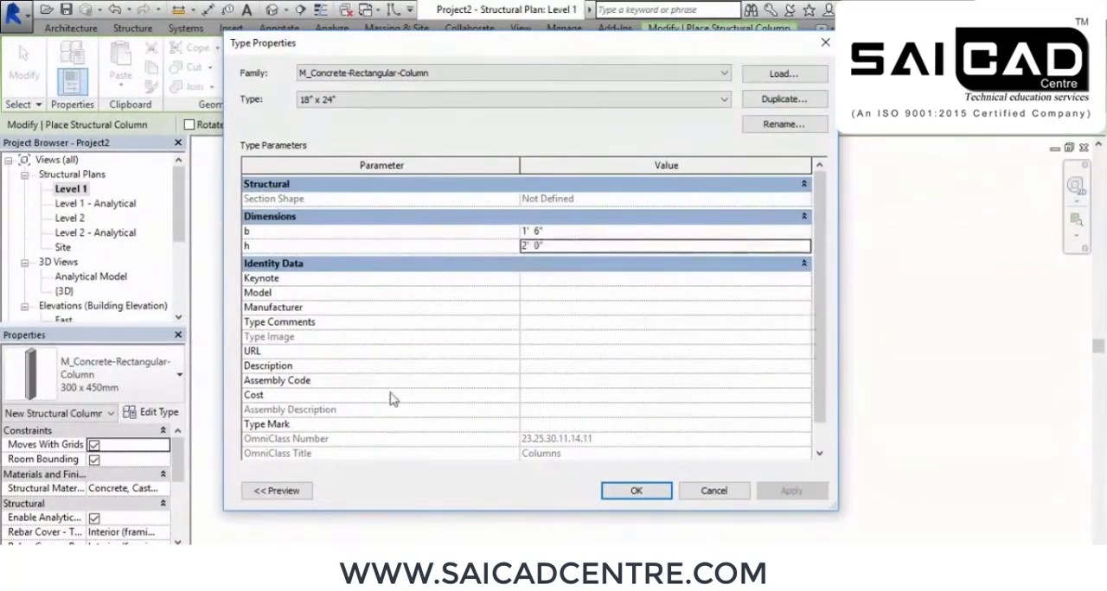
left_click(637, 491)
Set the column placement to Height with Level 2 as the upper limit
scroll(298, 416, "up", 3)
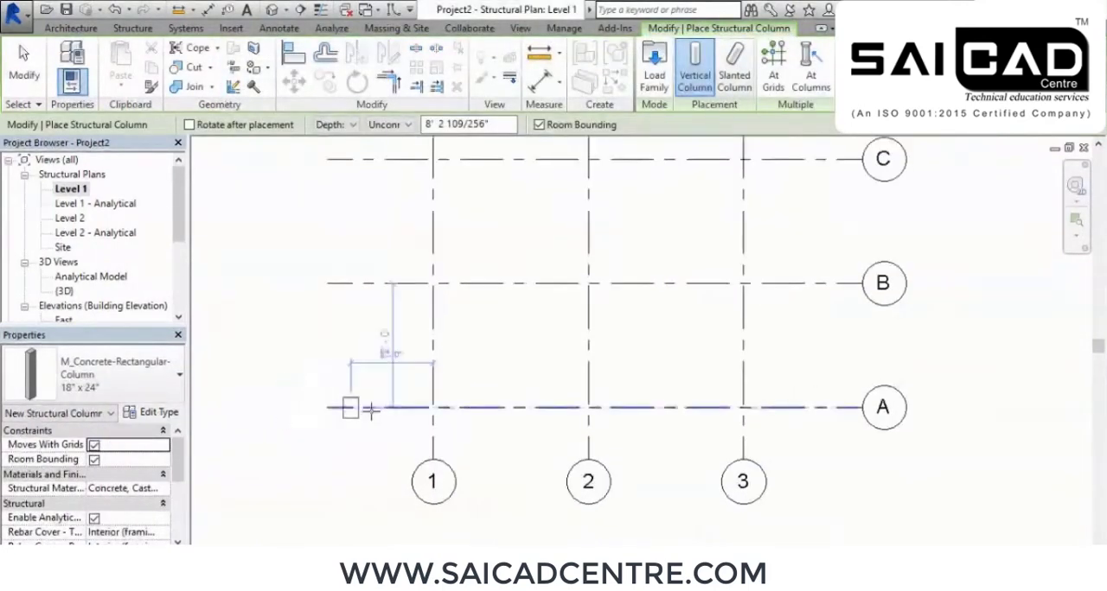
middle_click_drag(561, 429, 488, 444)
scroll(489, 443, "down", 2)
middle_click_drag(621, 344, 628, 351)
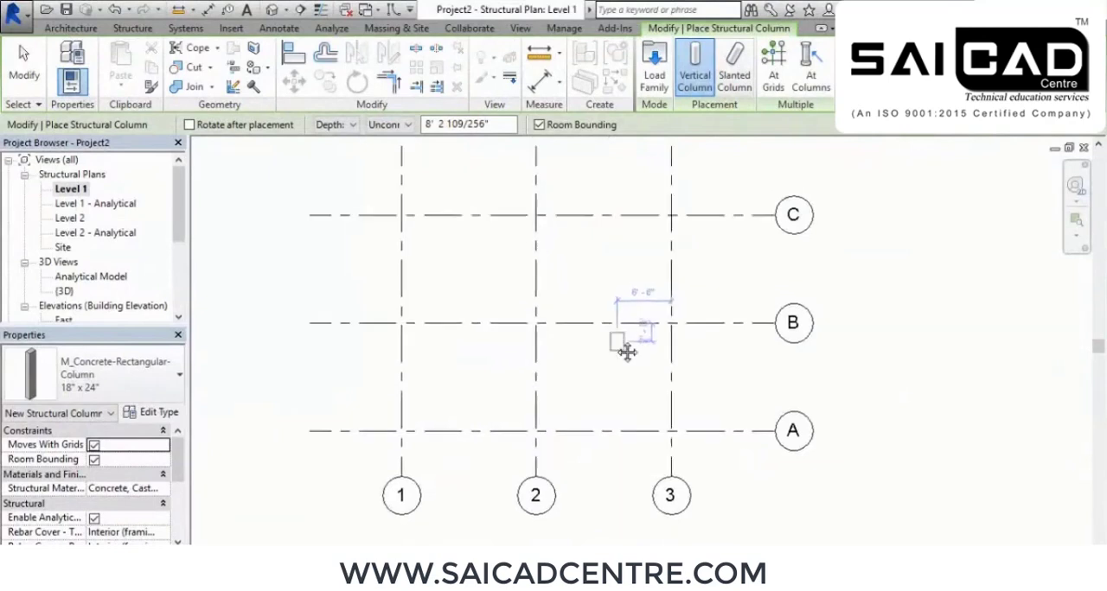
left_click(345, 127)
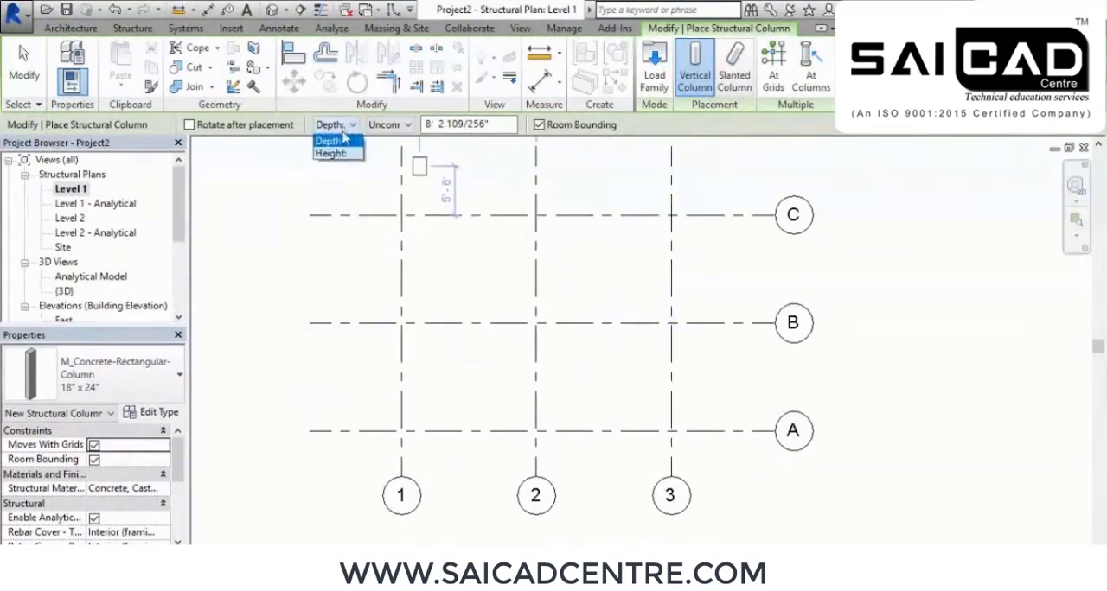
left_click(330, 154)
left_click(406, 125)
left_click(391, 154)
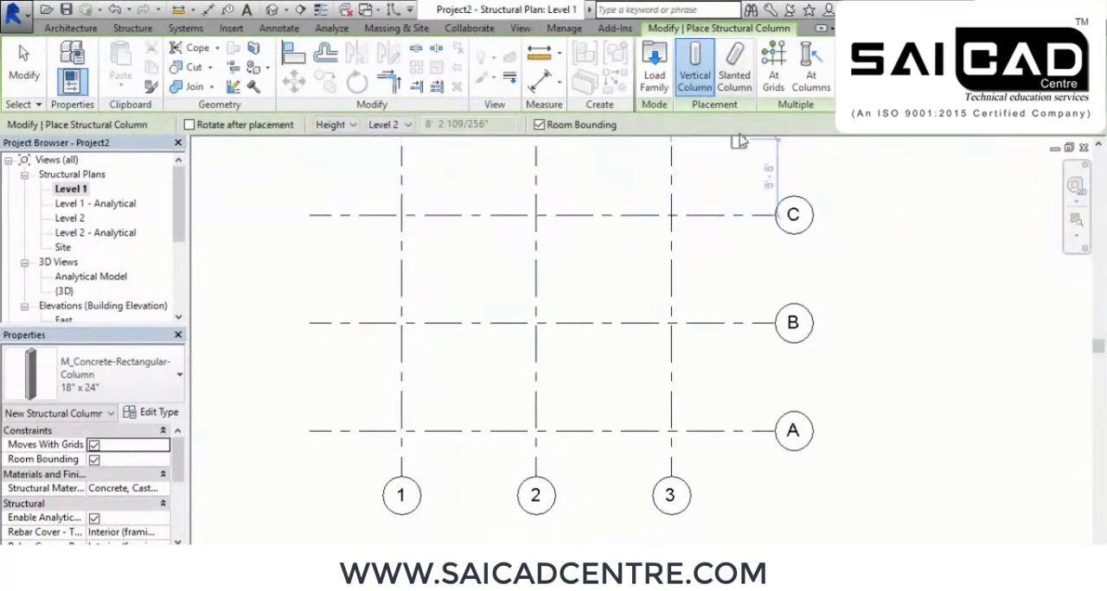
Place 18" x 24" columns at all intersections of grids 1–3 and A–C using At Grids
left_click(773, 71)
left_click_drag(717, 459, 351, 192)
left_click(708, 76)
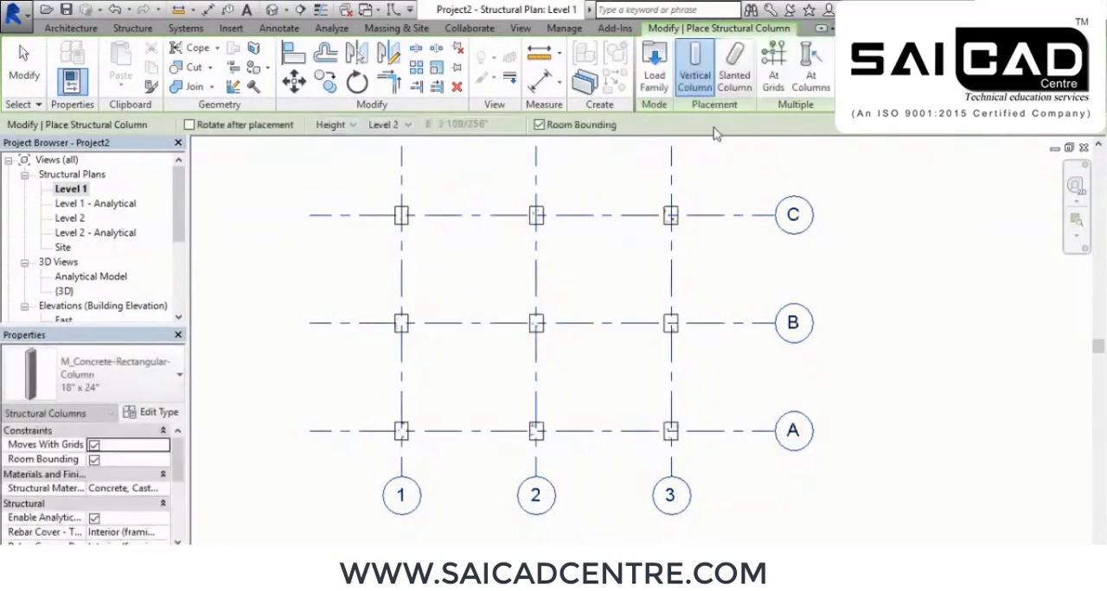
right_click(861, 192)
left_click(891, 197)
right_click(894, 198)
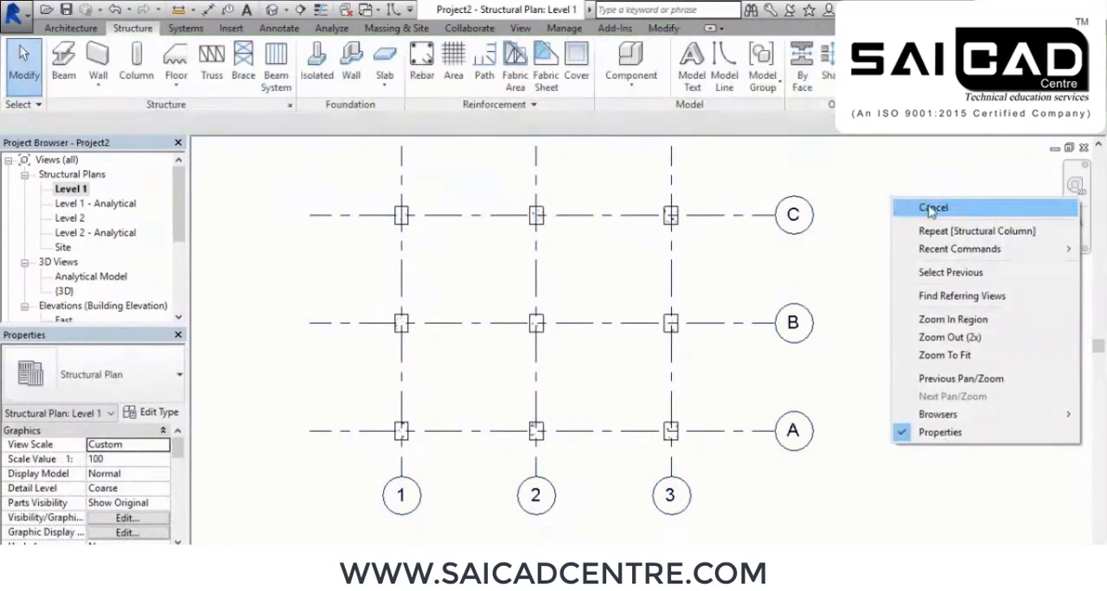
left_click(906, 205)
Show the placed columns in the default 3D view
left_click(272, 10)
scroll(731, 358, "down", 2)
scroll(483, 432, "down", 3)
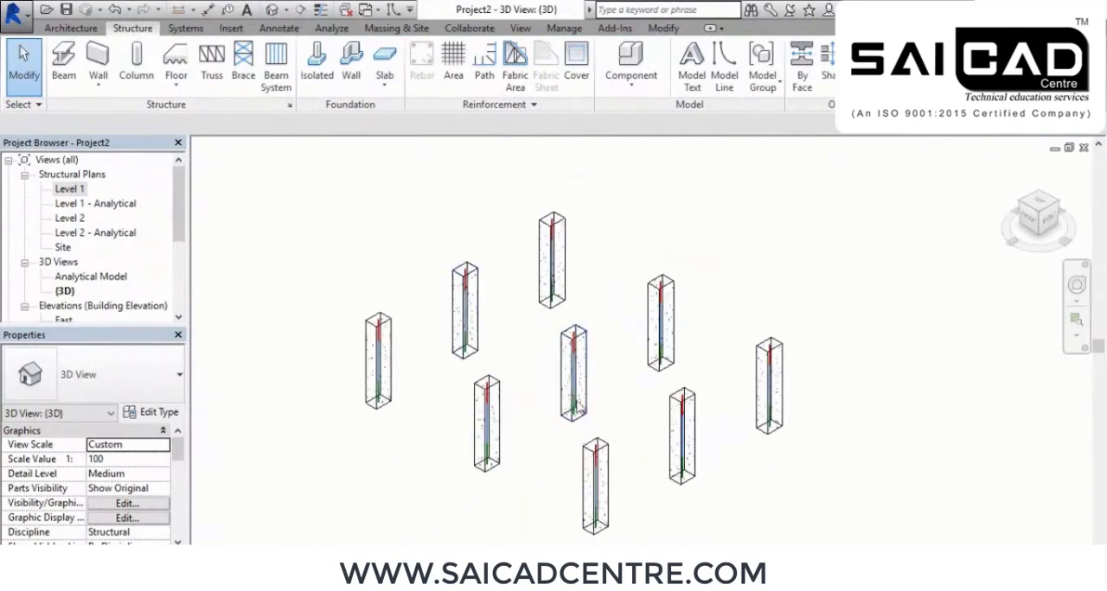
Open the Analytical Model 3D view and examine the analytical lines of the columns
double_click(93, 277)
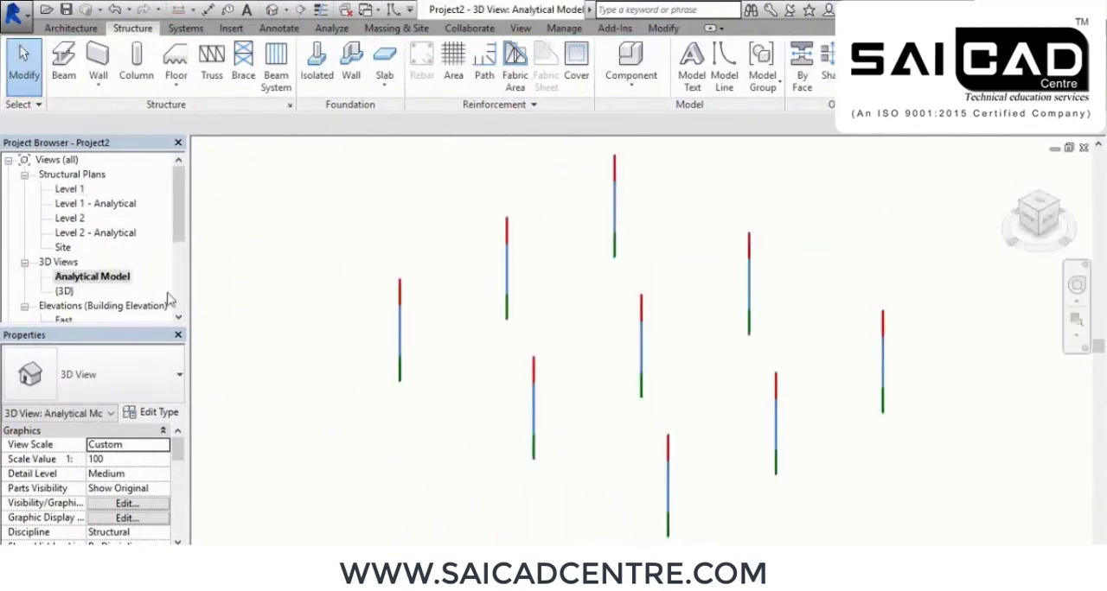
middle_click_drag(620, 435, 531, 508)
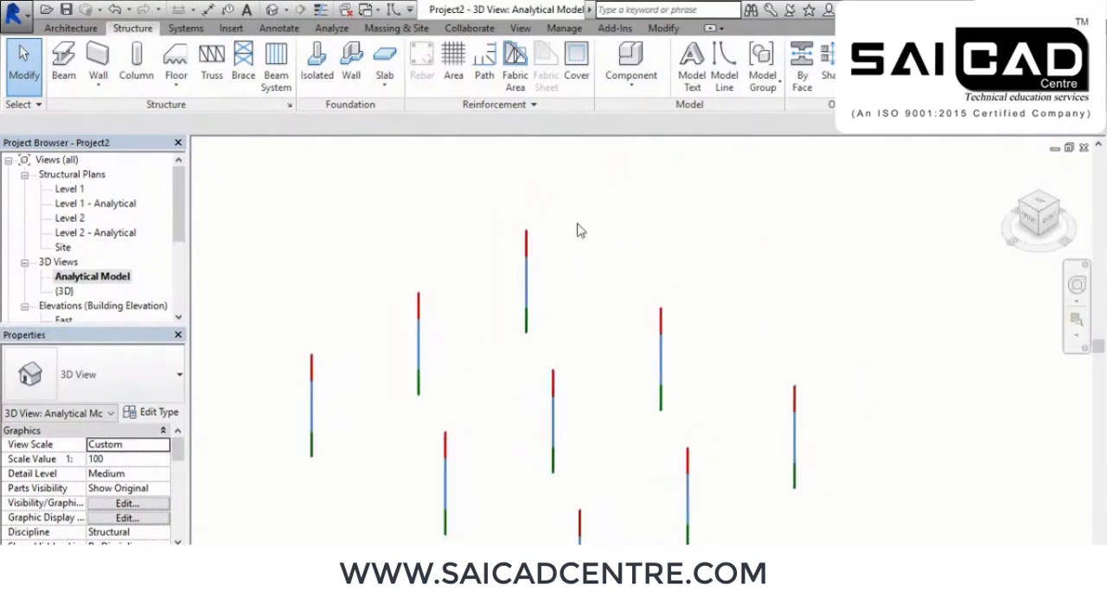
middle_click_drag(722, 470, 683, 375)
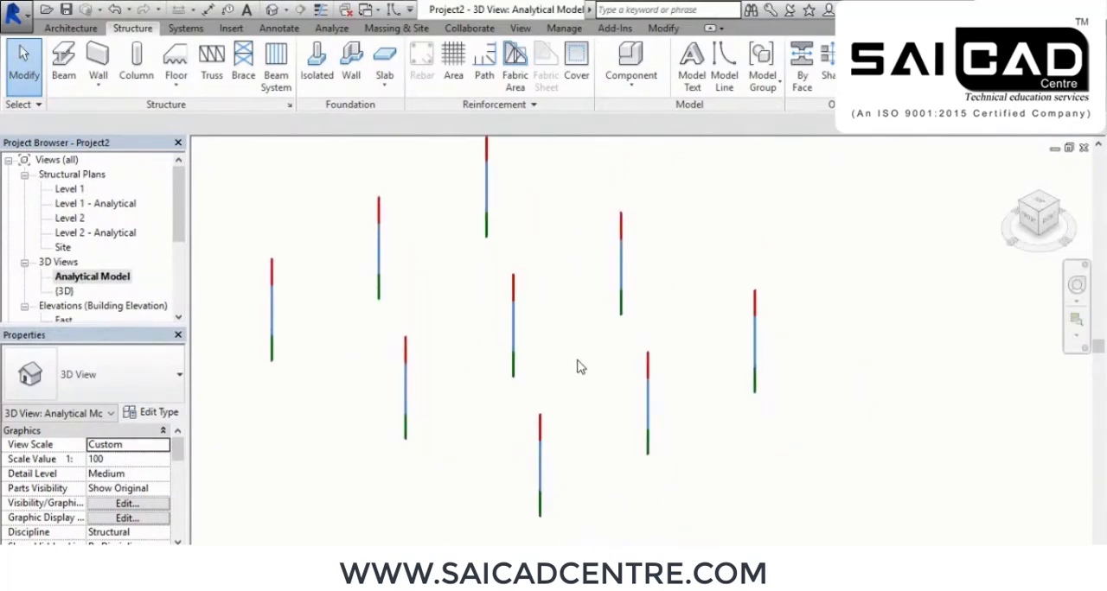
middle_click_drag(580, 382, 623, 424)
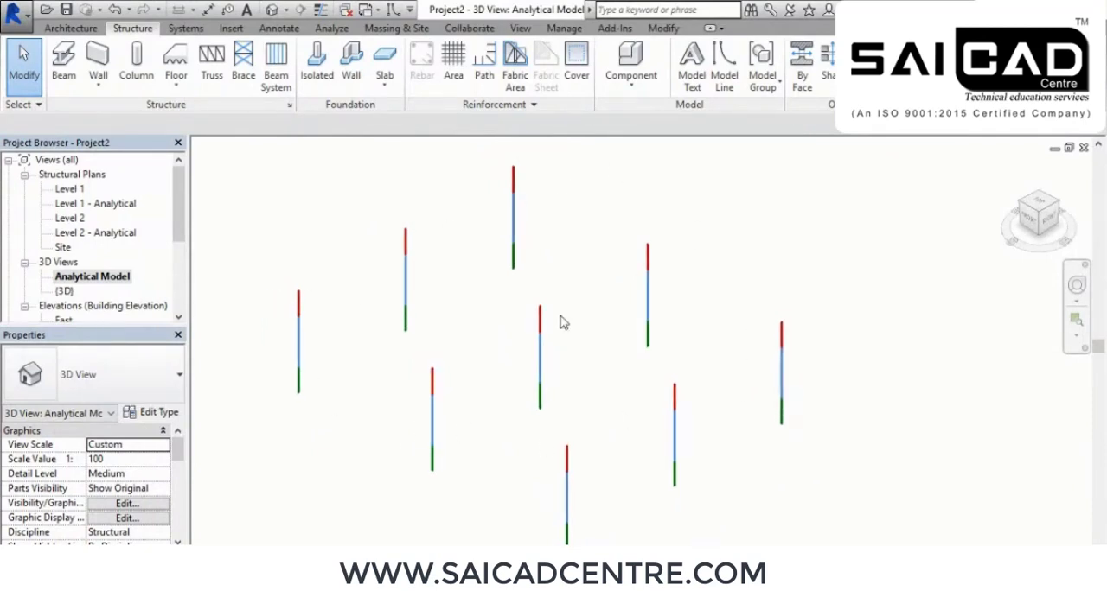
middle_click_drag(562, 323, 584, 337)
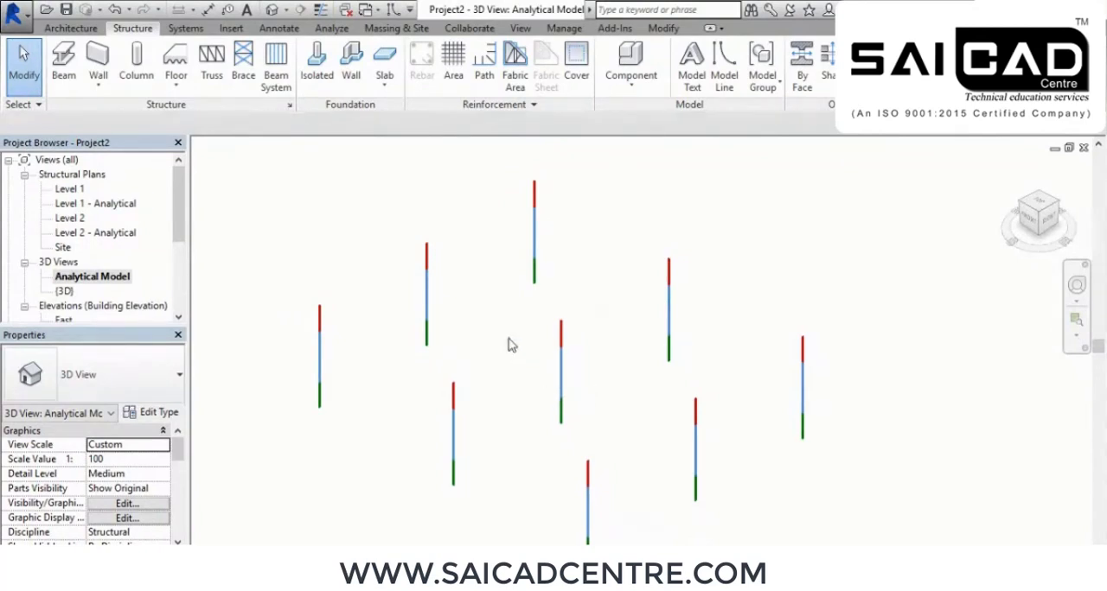
scroll(584, 374, "up", 2)
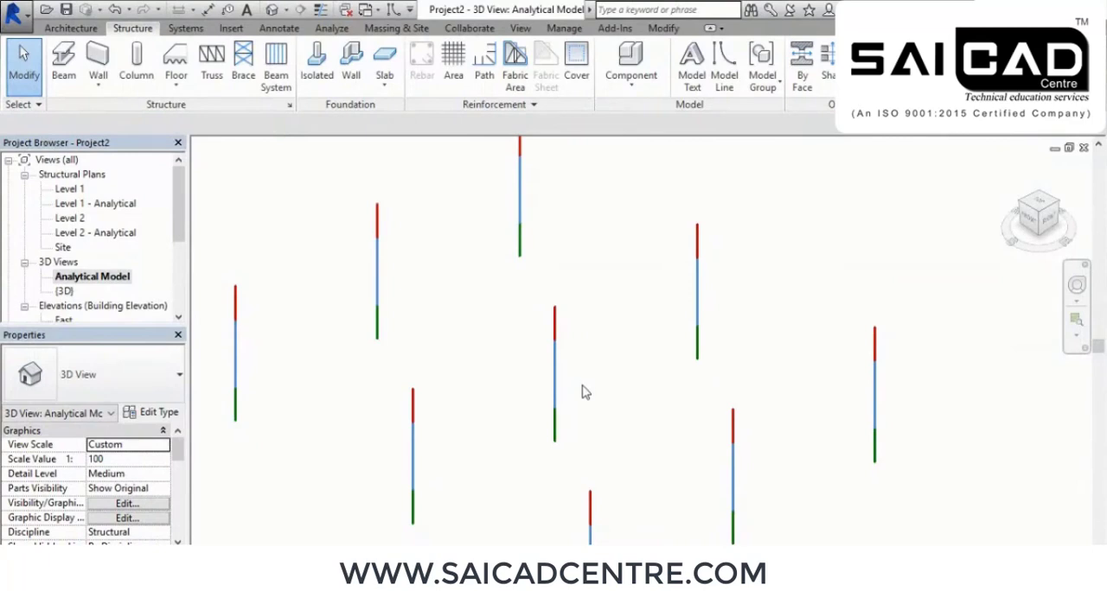
scroll(580, 401, "up", 2)
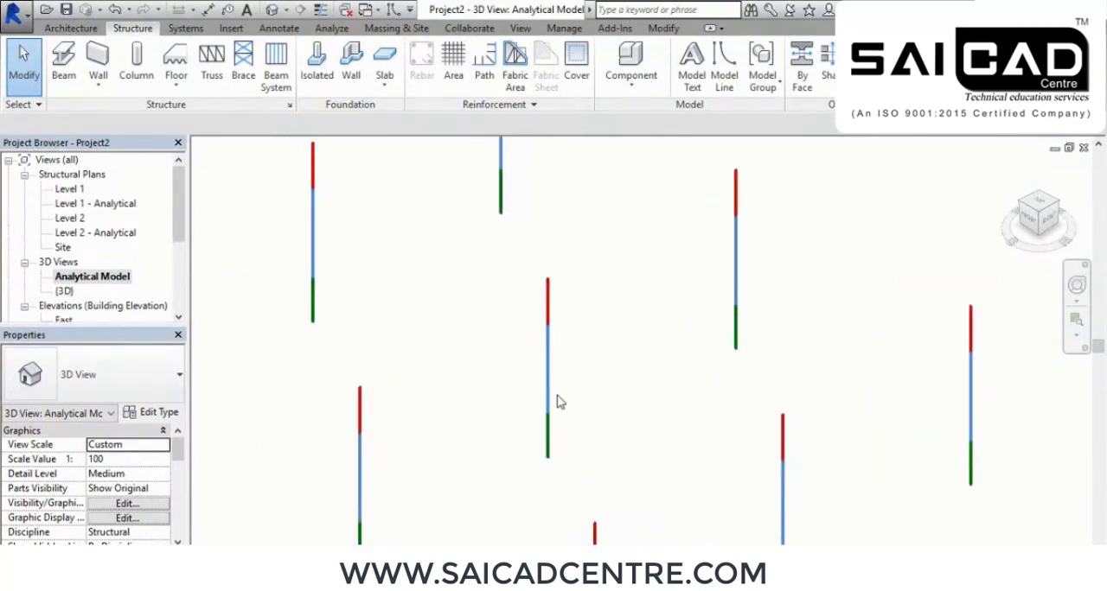
scroll(561, 399, "down", 5)
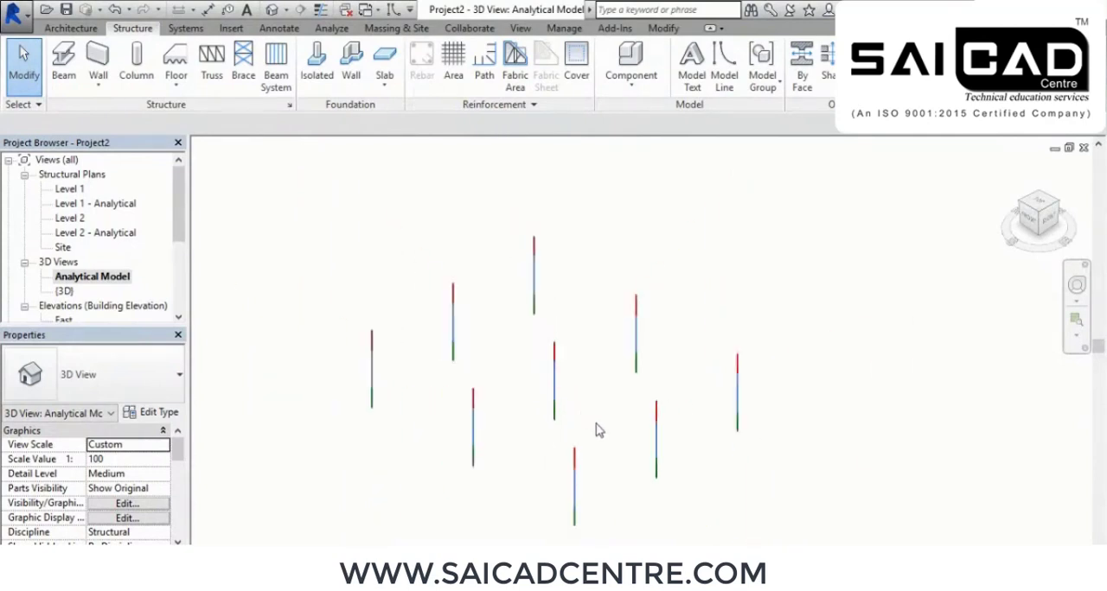
scroll(575, 420, "up", 3)
middle_click_drag(616, 410, 607, 422)
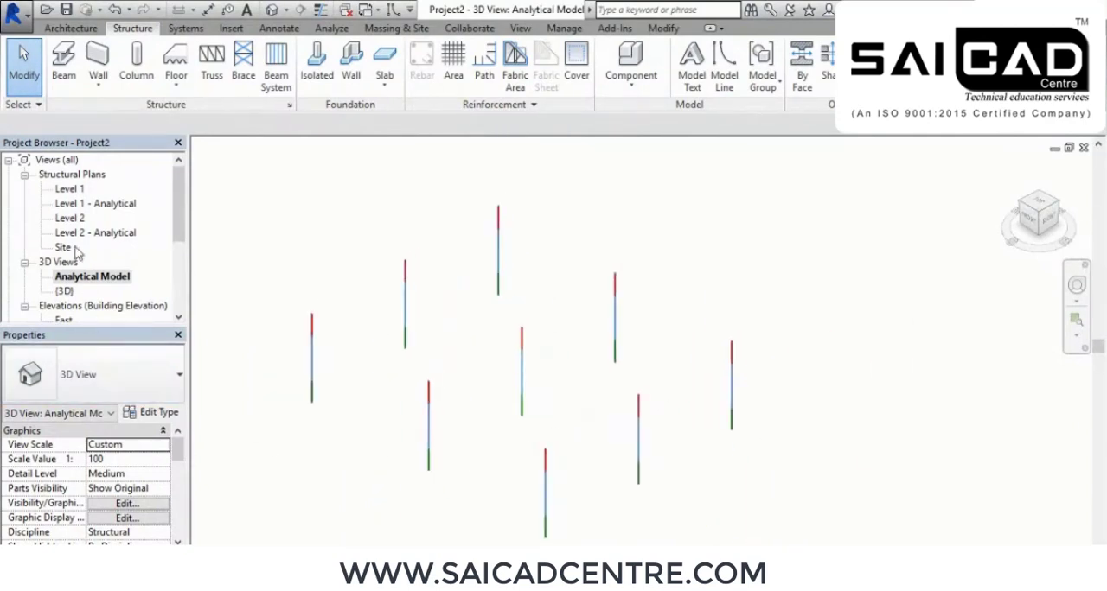
Select all columns in the default 3D view and filter the selection to structural columns only, excluding analytical columns
double_click(69, 219)
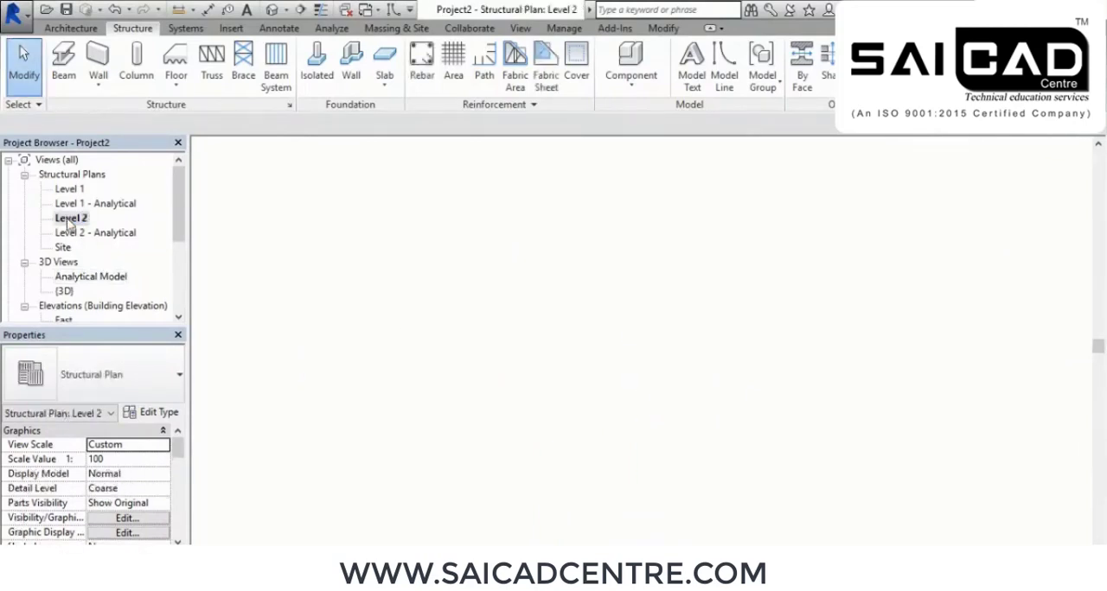
double_click(64, 291)
middle_click_drag(636, 422, 653, 303, "shift")
left_click_drag(869, 212, 374, 386)
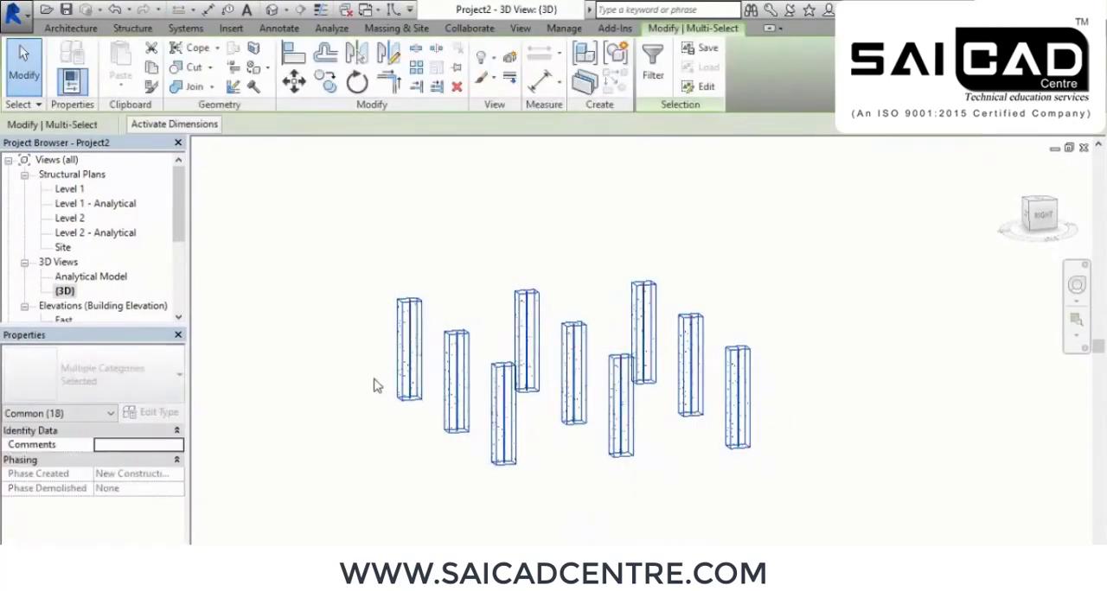
left_click(652, 65)
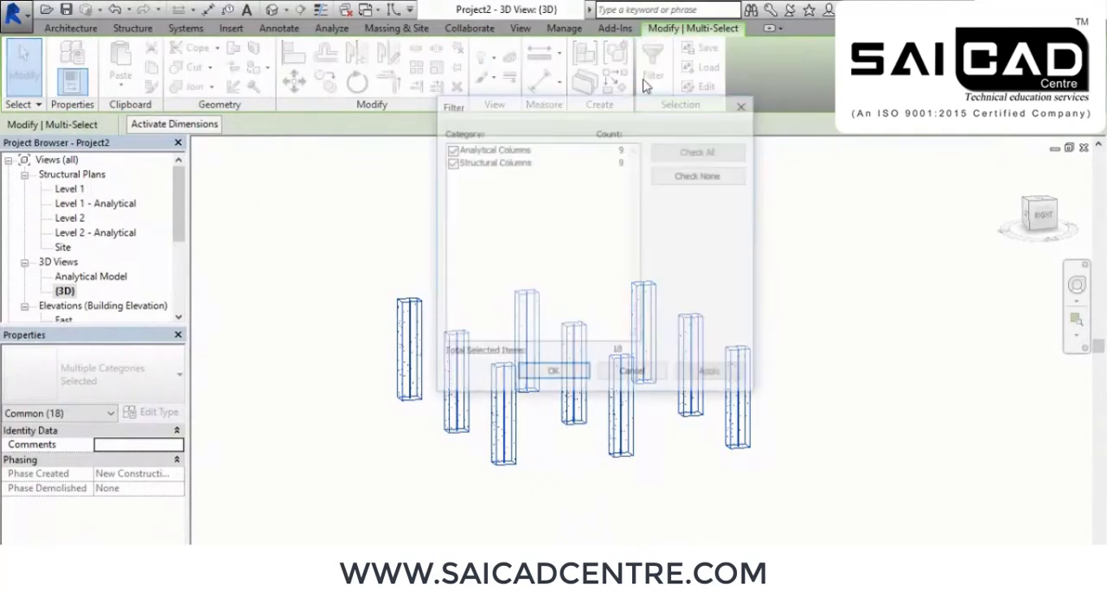
left_click(450, 150)
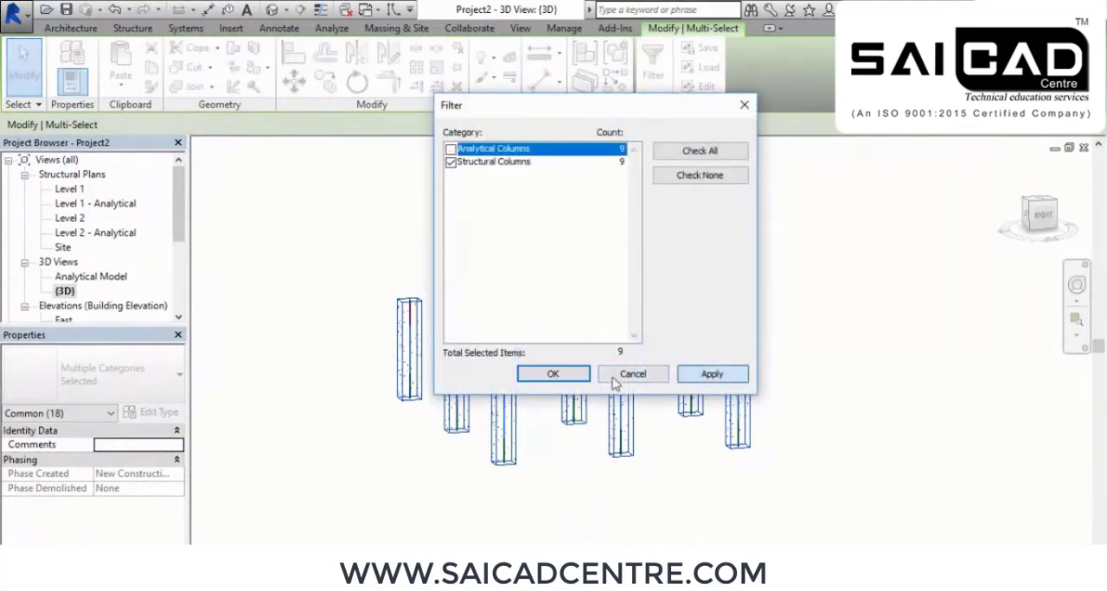
left_click(547, 376)
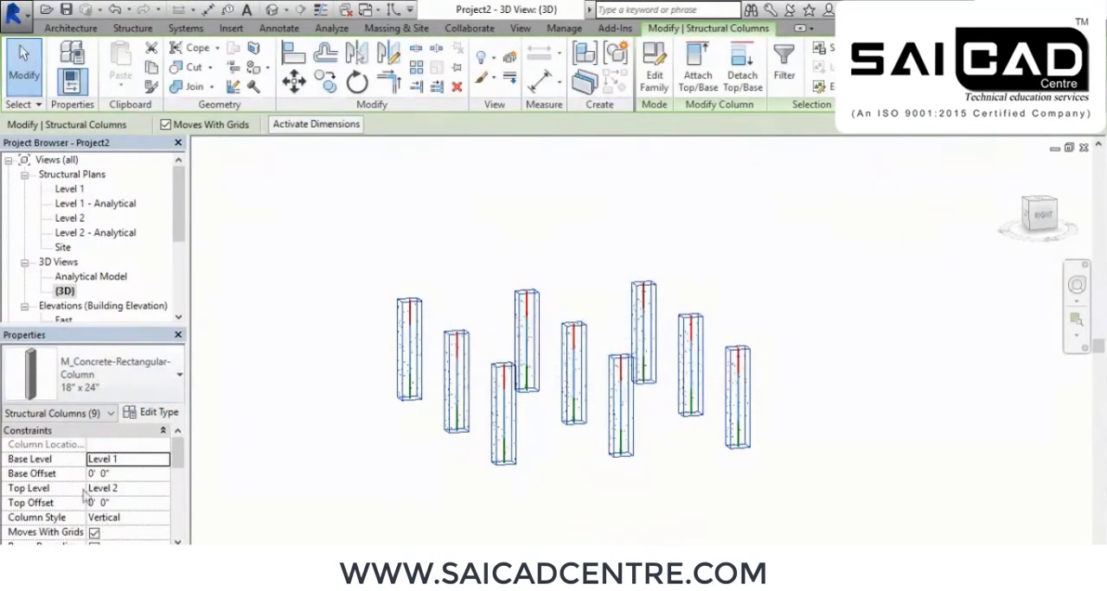
Set the selected structural columns' top offset to 3' 0" and inspect them in 3D
left_click(121, 502)
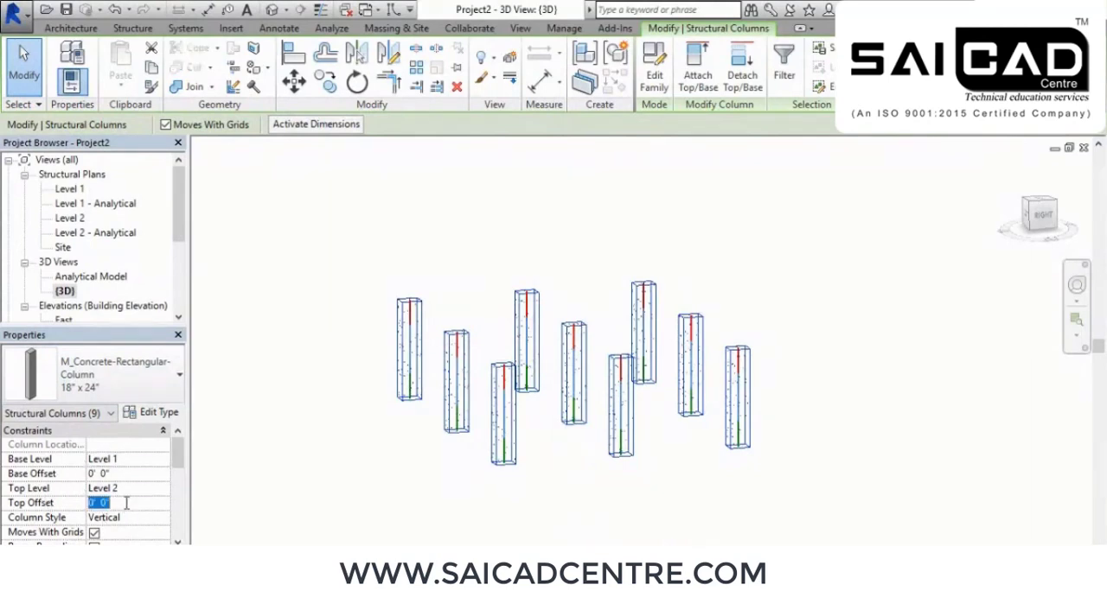
type("3")
key("Return")
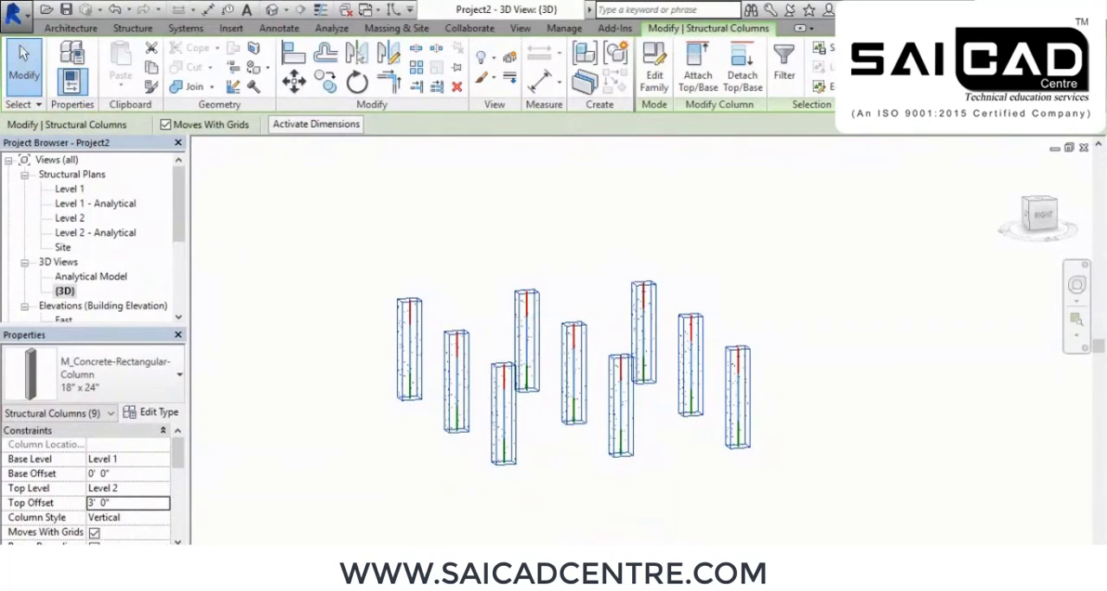
left_click(307, 483)
middle_click_drag(564, 467, 568, 424, "shift")
middle_click_drag(573, 342, 554, 398, "shift")
Open the South elevation and set the Level 2 elevation to 10' 0"
left_click_drag(180, 198, 180, 240)
double_click(67, 262)
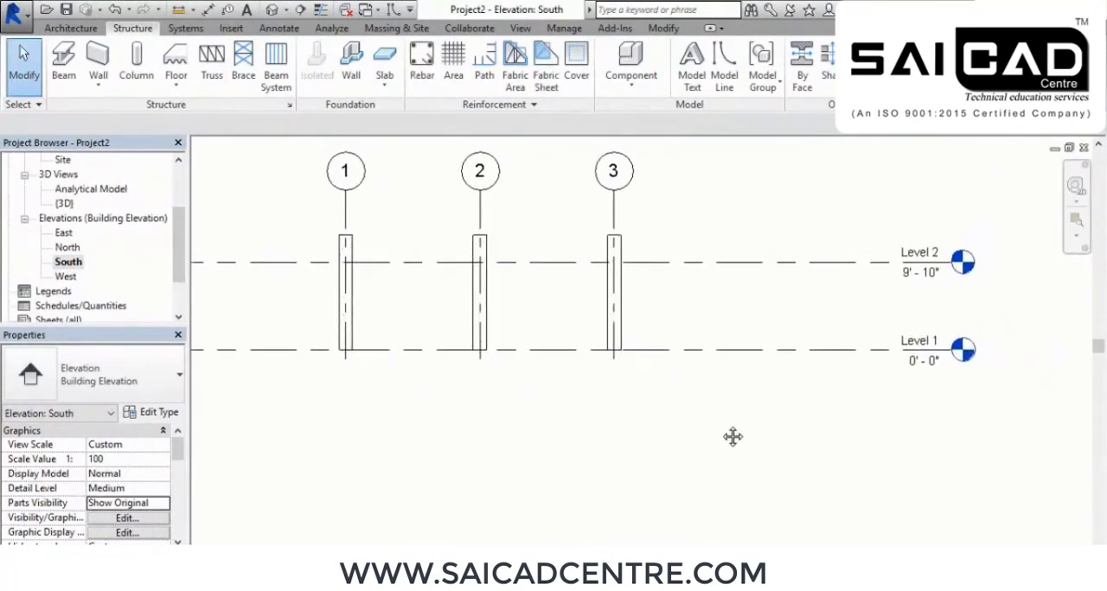
left_click(922, 284)
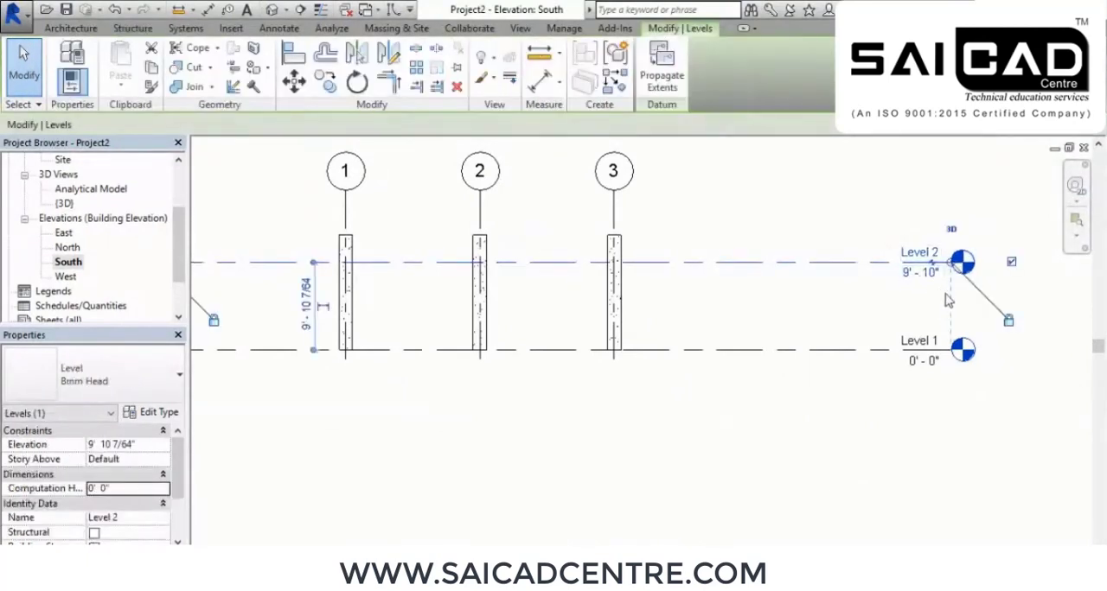
left_click(922, 273)
left_click_drag(938, 278, 811, 288)
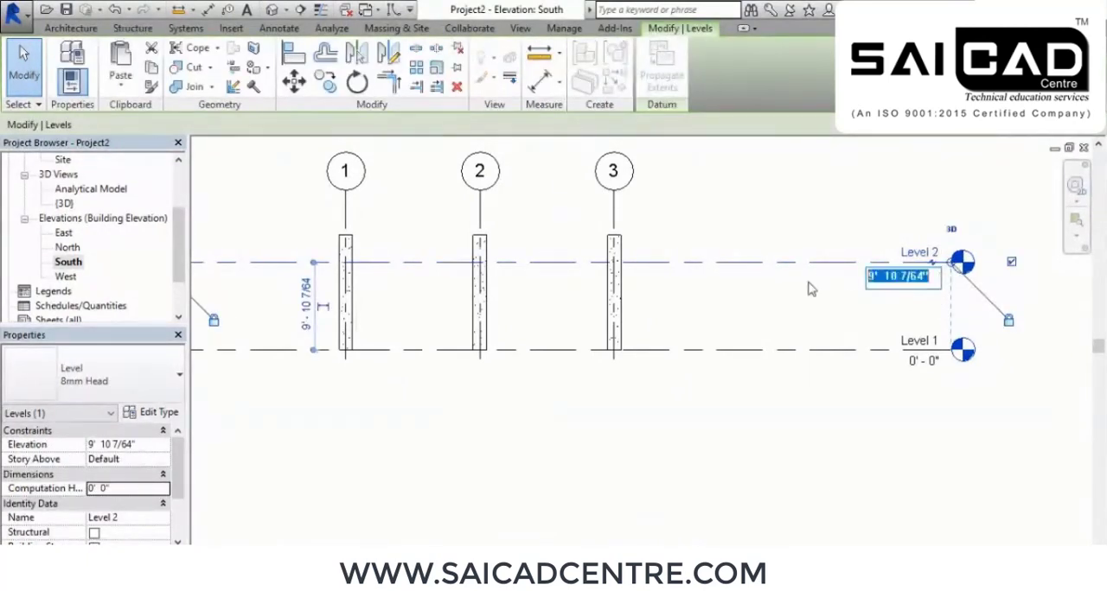
type("10")
key("Return")
left_click(882, 417)
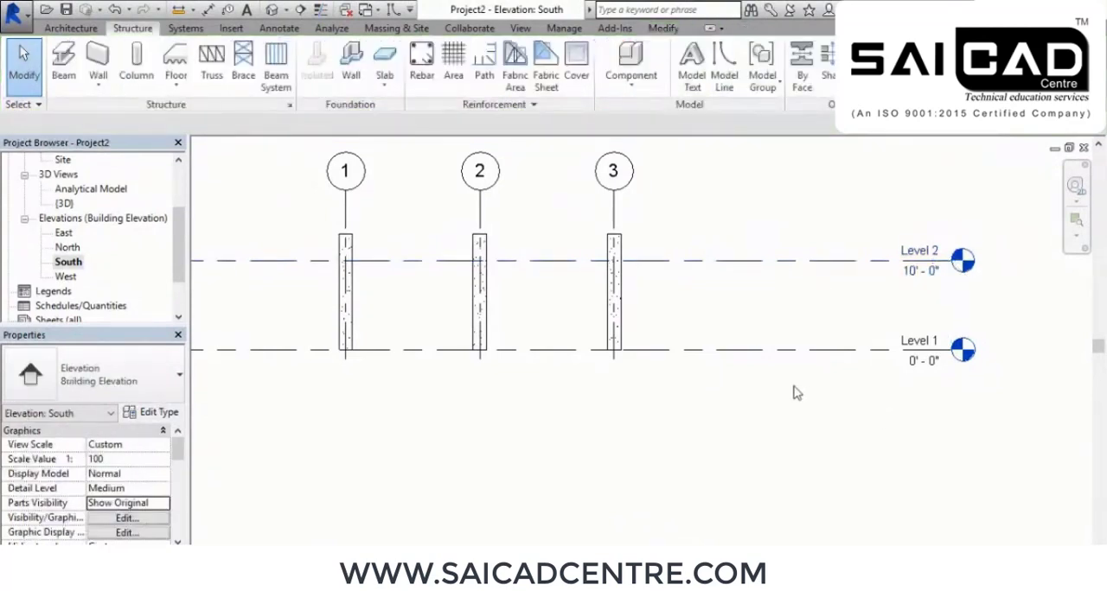
Add a new level 3' 0" below Level 1 by picking its line with an offset
left_click(934, 53)
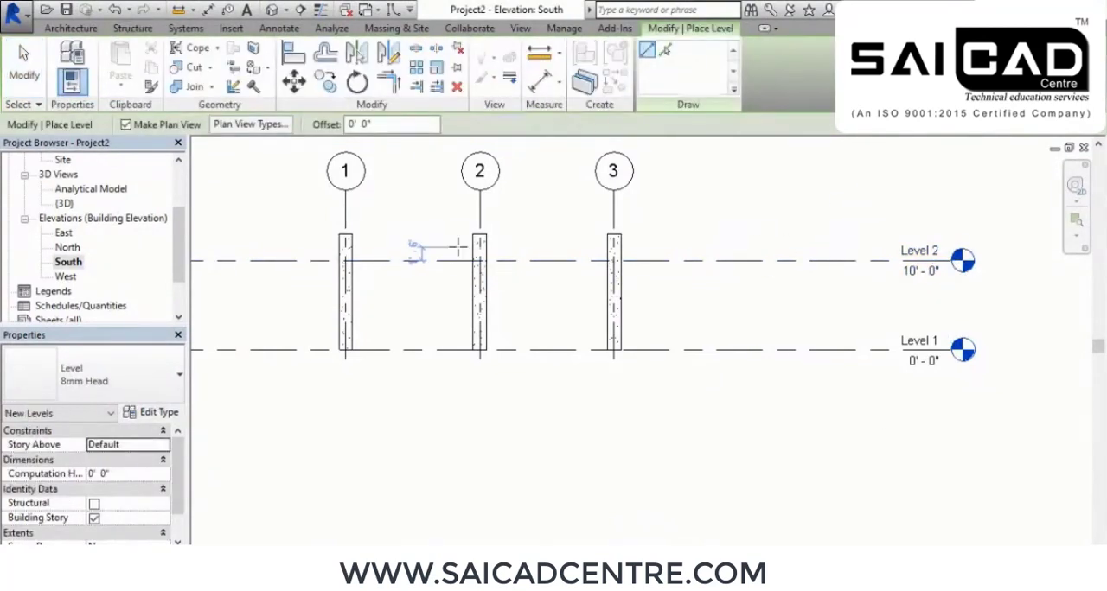
left_click(664, 52)
left_click(415, 128)
type("3")
key("Return")
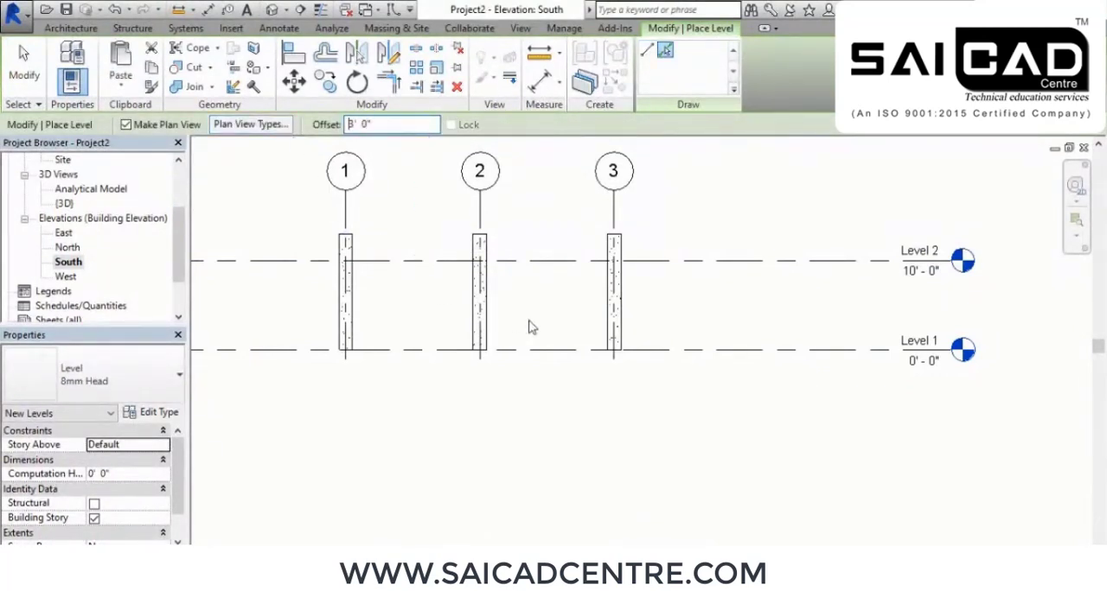
left_click(666, 358)
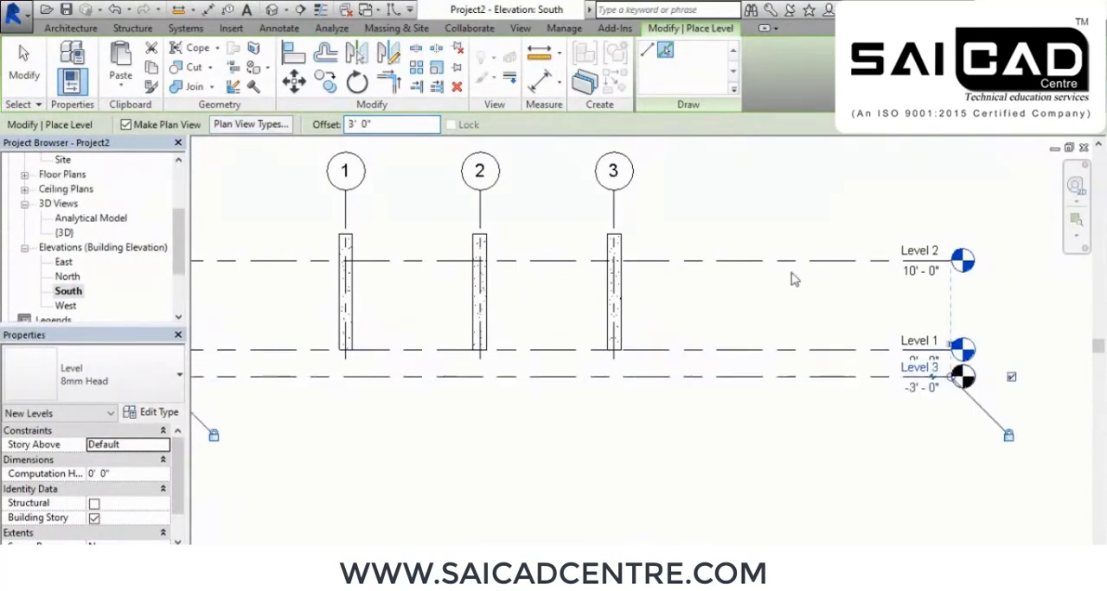
right_click(778, 268)
right_click(830, 289)
left_click(897, 301)
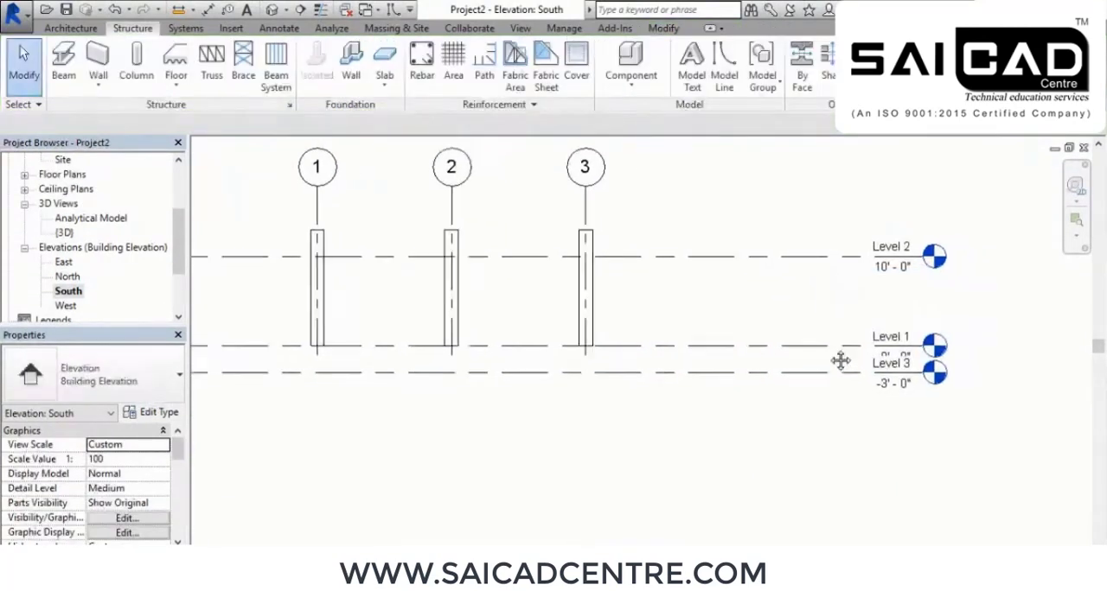
Rename the level at -3' 0" to BOF, renaming its corresponding views as well
scroll(839, 361, "up", 3)
left_click(875, 292)
left_click(846, 296)
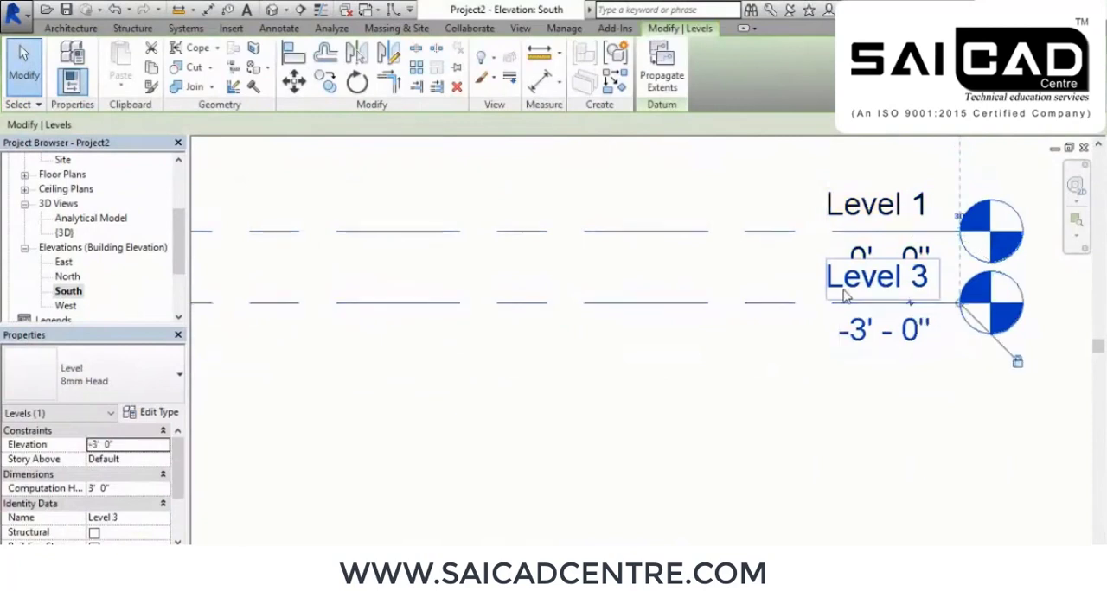
left_click(846, 296)
type("B")
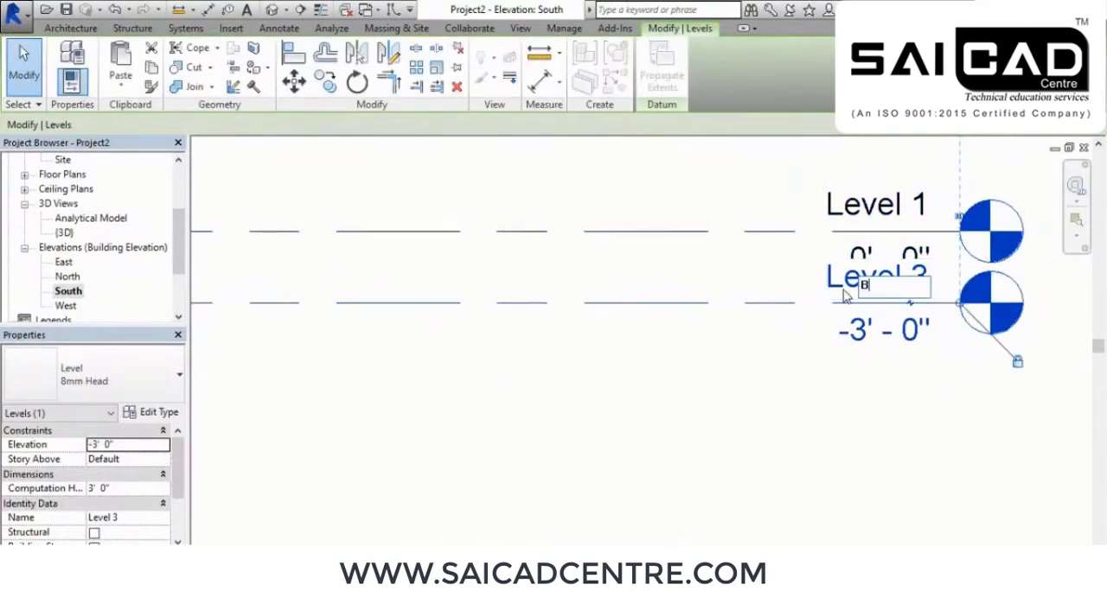
type("OF")
key("Return")
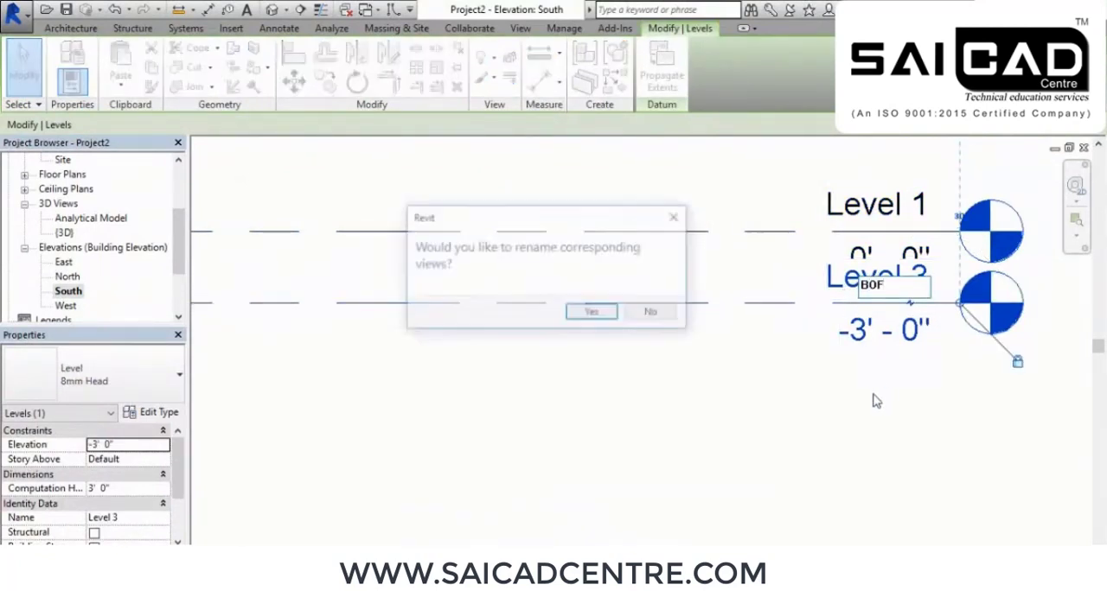
left_click(599, 315)
scroll(773, 390, "down", 4)
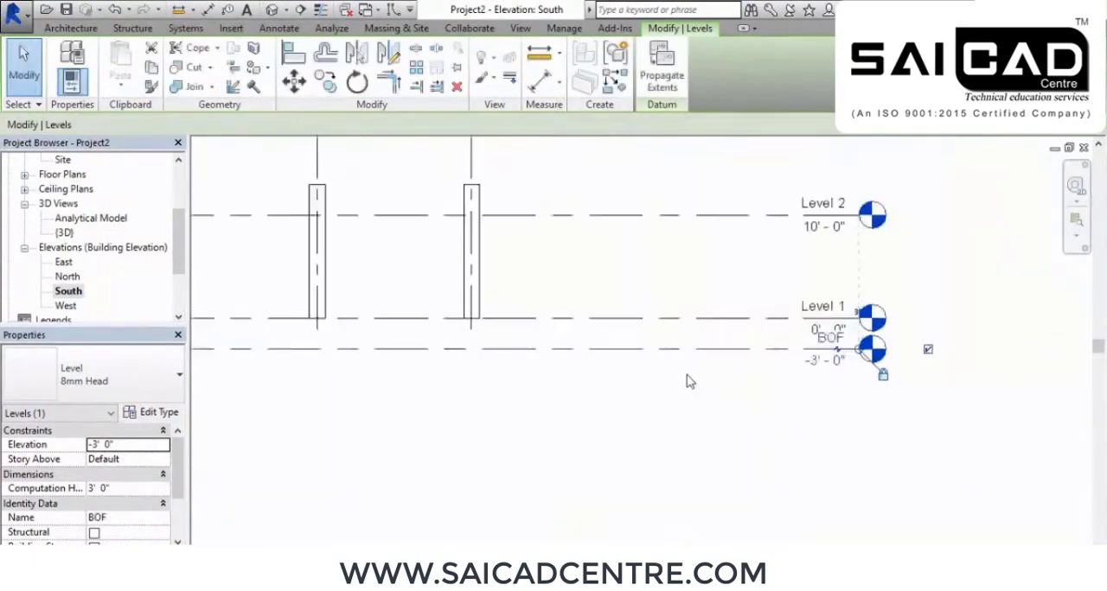
Select all columns in the South elevation and filter the selection to structural columns only, excluding grids
scroll(522, 344, "up", 1)
middle_click_drag(463, 344, 569, 345)
left_click_drag(806, 234, 265, 304)
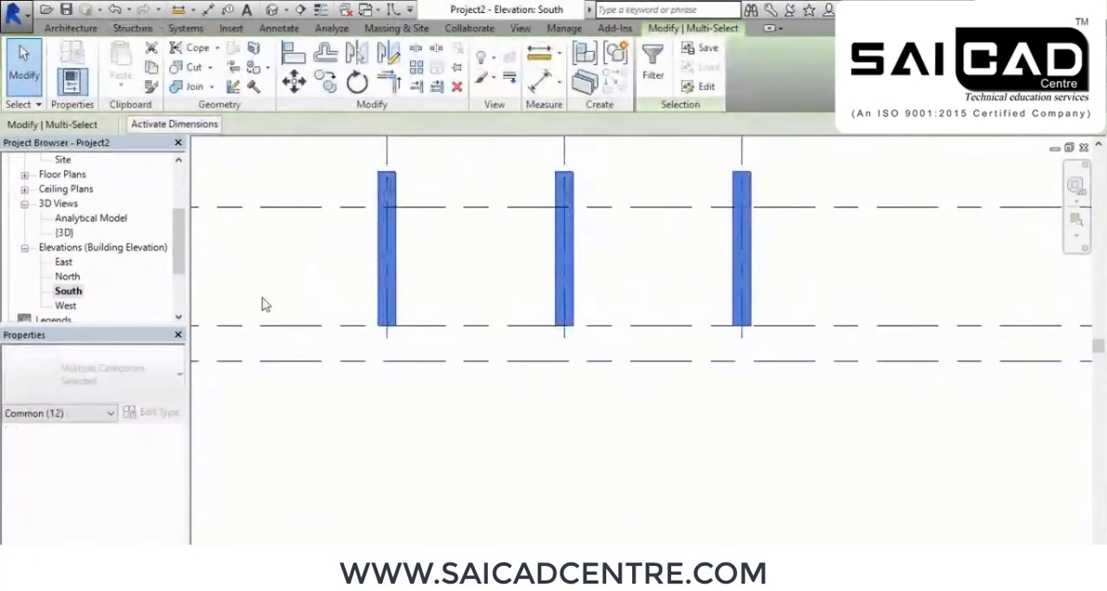
left_click(652, 61)
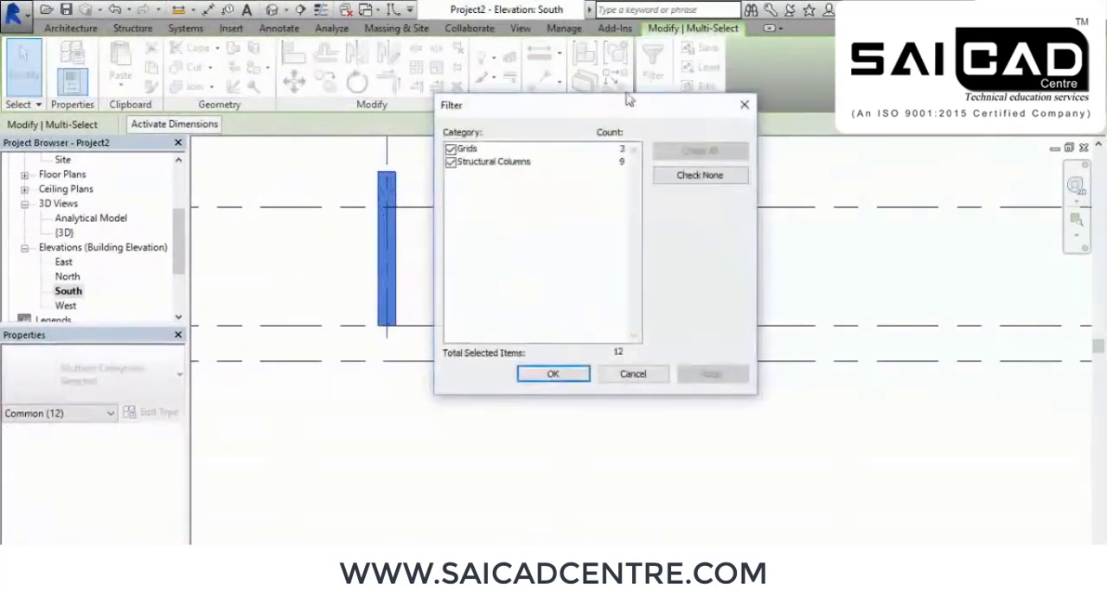
left_click(450, 149)
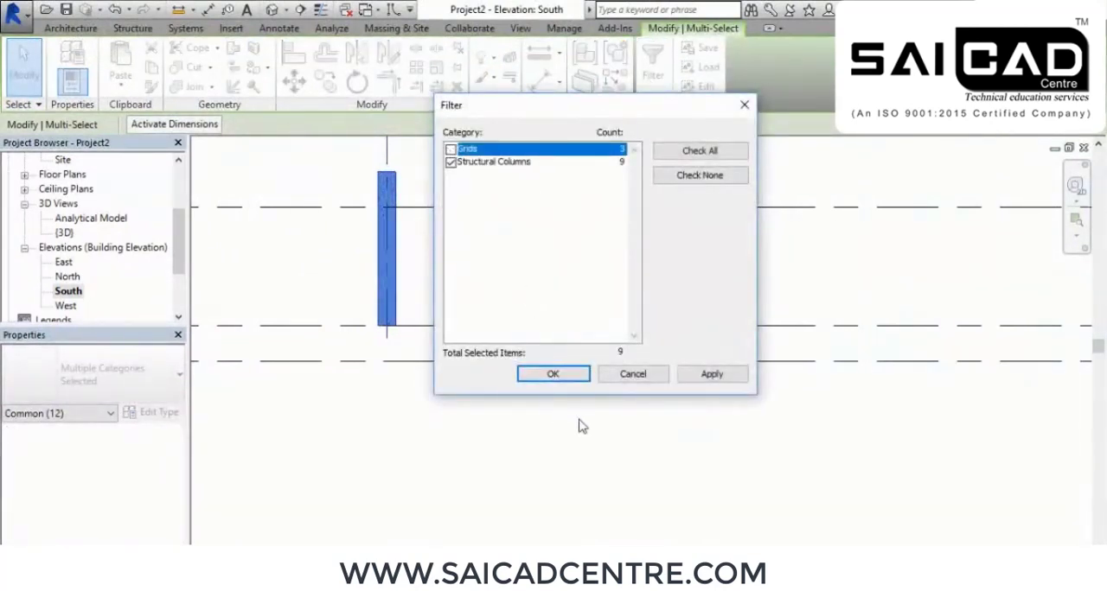
left_click(736, 374)
left_click(551, 373)
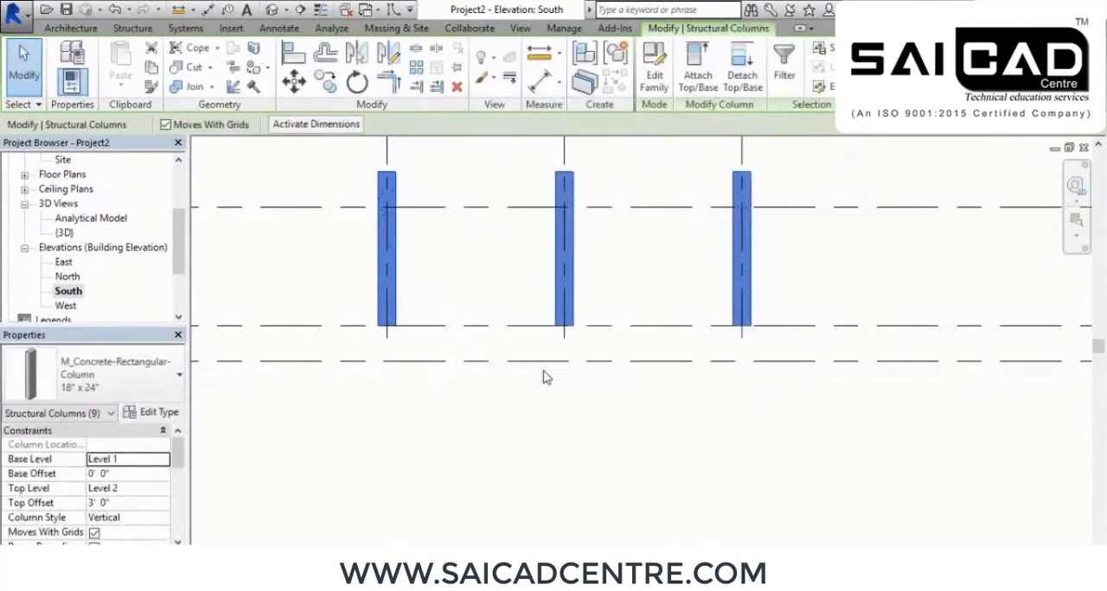
Set the selected columns' base level to BOF and inspect them in the South elevation
left_click(163, 459)
left_click(113, 474)
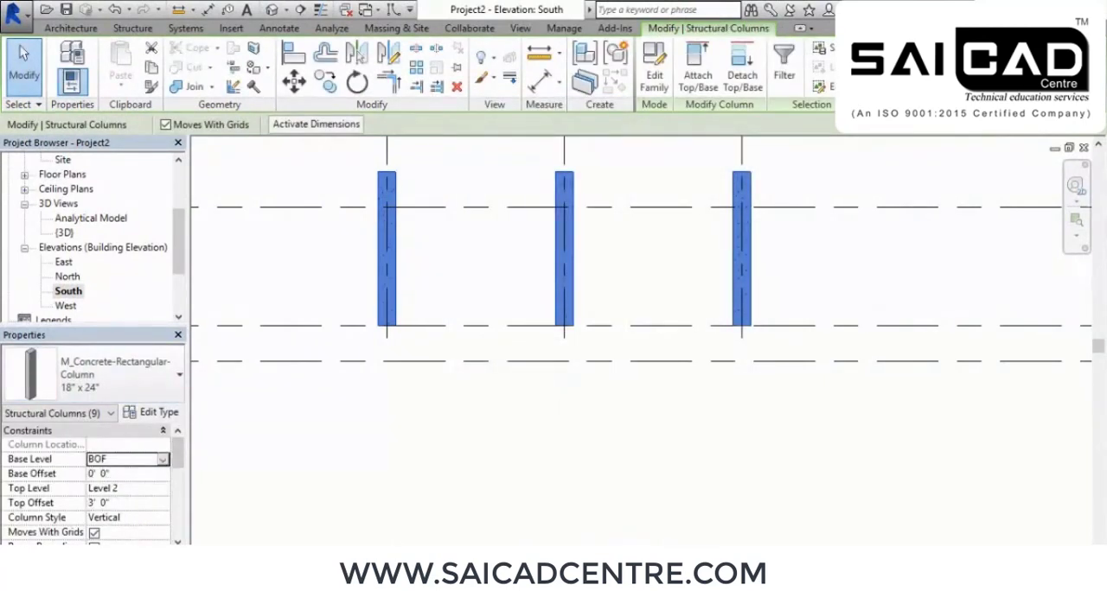
left_click(438, 492)
middle_click_drag(515, 445, 551, 503)
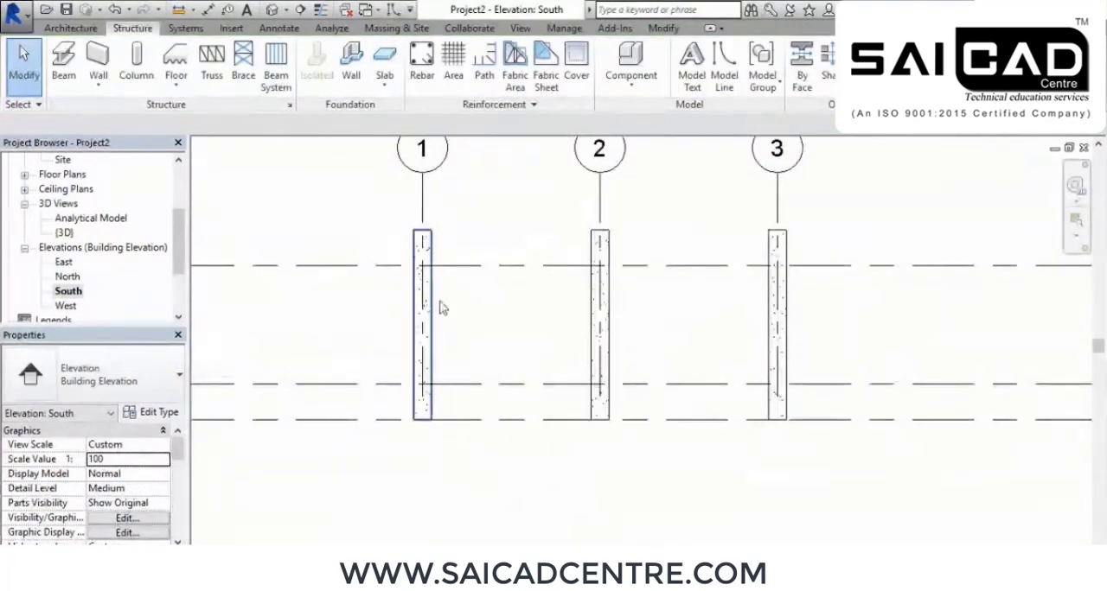
middle_click_drag(447, 511, 407, 494)
scroll(435, 407, "down", 2)
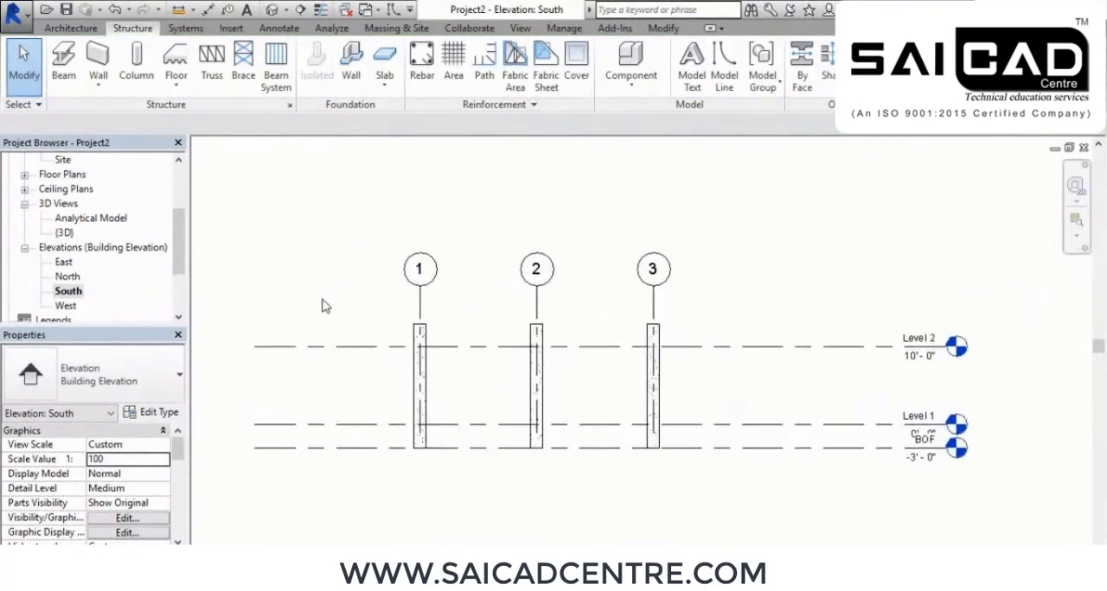
Open the Level 2 structural plan and examine the columns at the intersections of grids 1–3 and A–C
scroll(76, 217, "up", 2)
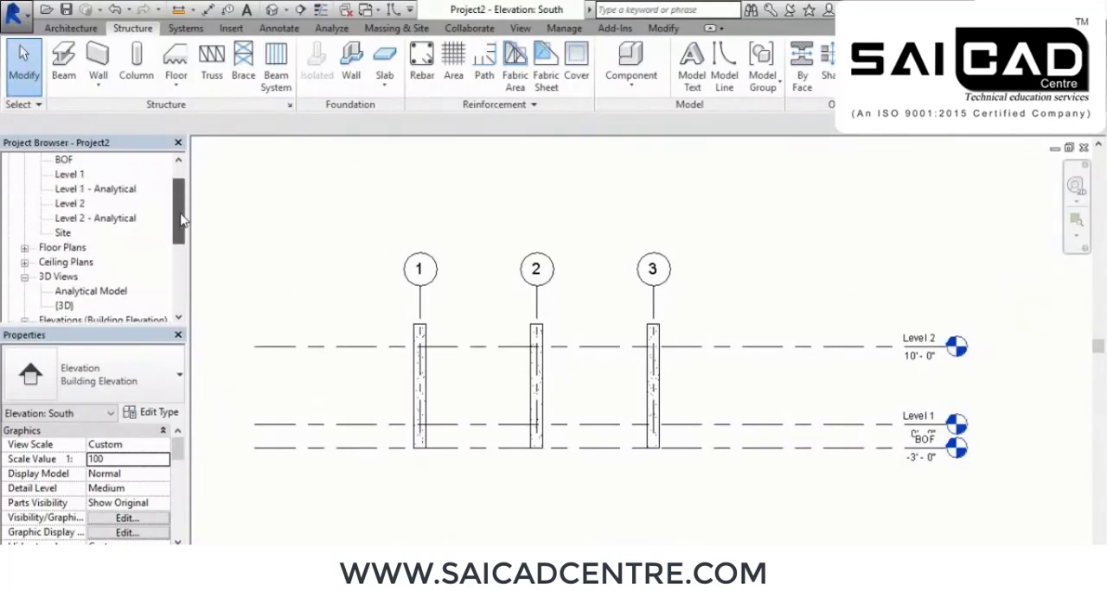
left_click(76, 204)
double_click(76, 204)
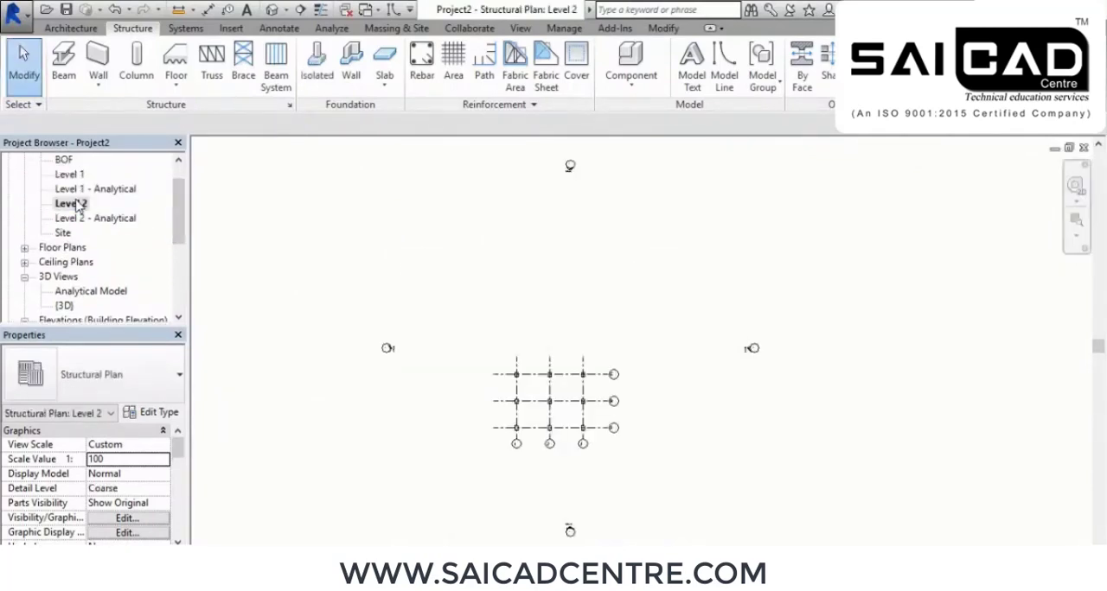
scroll(424, 363, "up", 2)
scroll(610, 451, "up", 2)
middle_click_drag(640, 473, 576, 317)
scroll(605, 315, "up", 3)
middle_click_drag(643, 314, 627, 344)
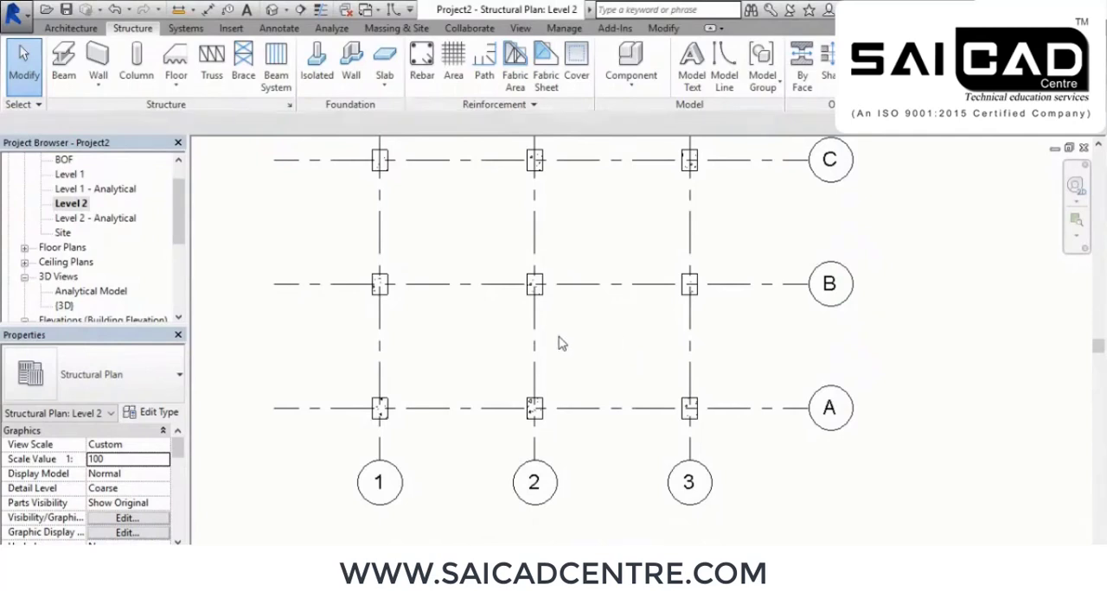
middle_click_drag(571, 342, 591, 346)
scroll(585, 376, "up", 2)
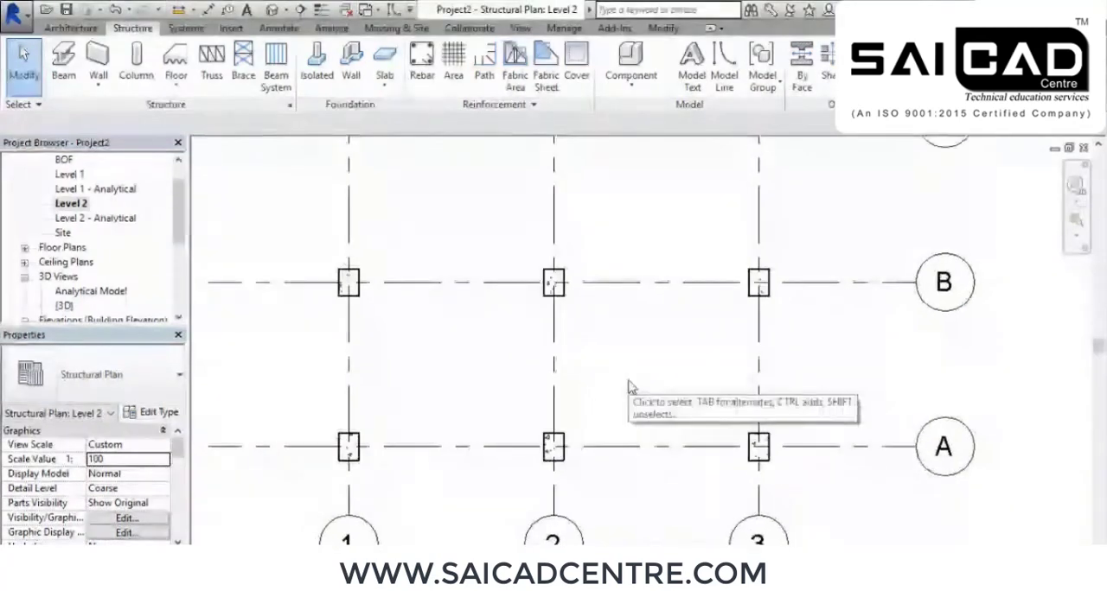
middle_click_drag(631, 383, 566, 390)
scroll(587, 391, "down", 1)
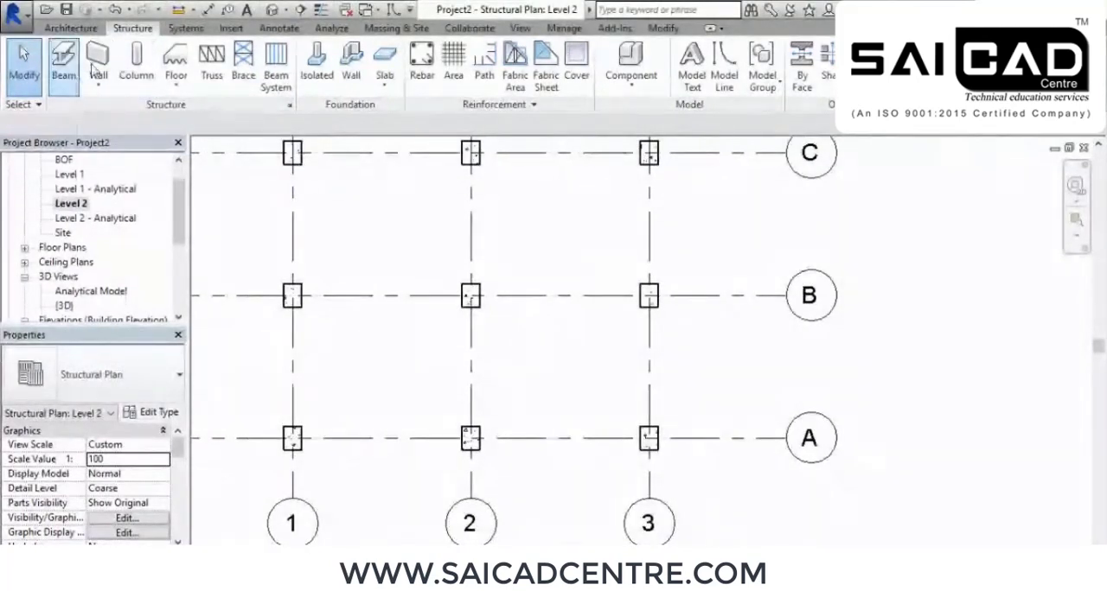
Start a beam of the M_Concrete-Rectangular Beam 300 x 600mm type and duplicate that type as 12"x18"
left_click(64, 62)
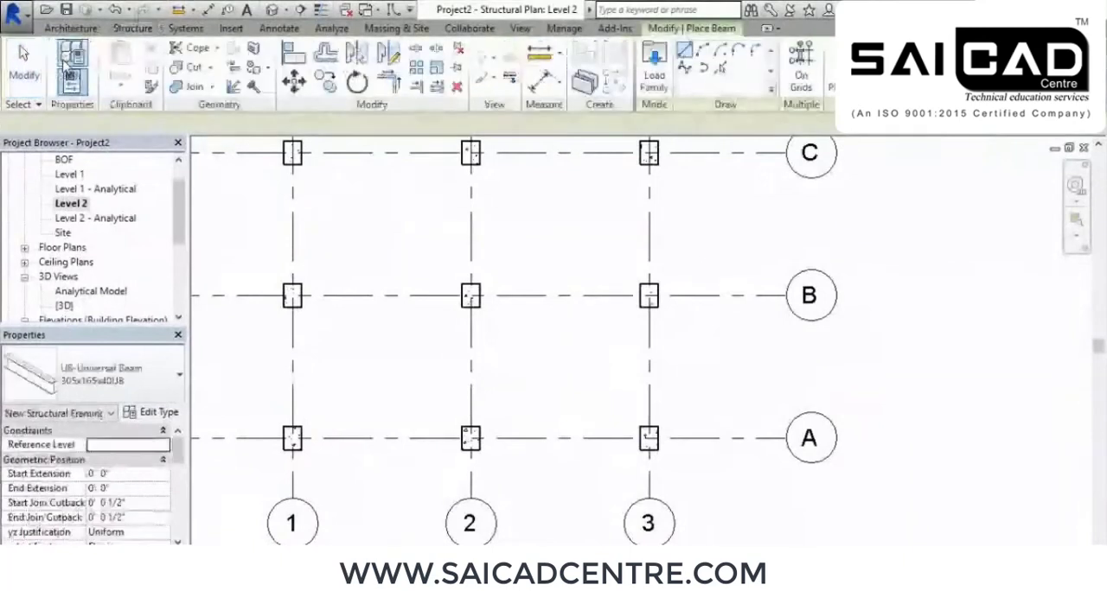
left_click(136, 391)
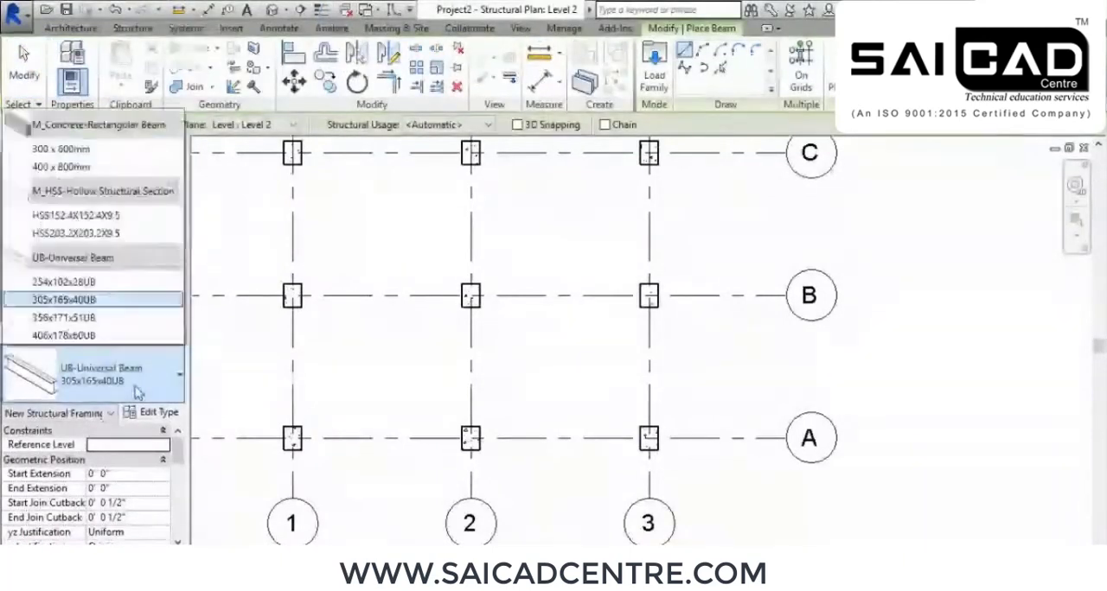
left_click(100, 153)
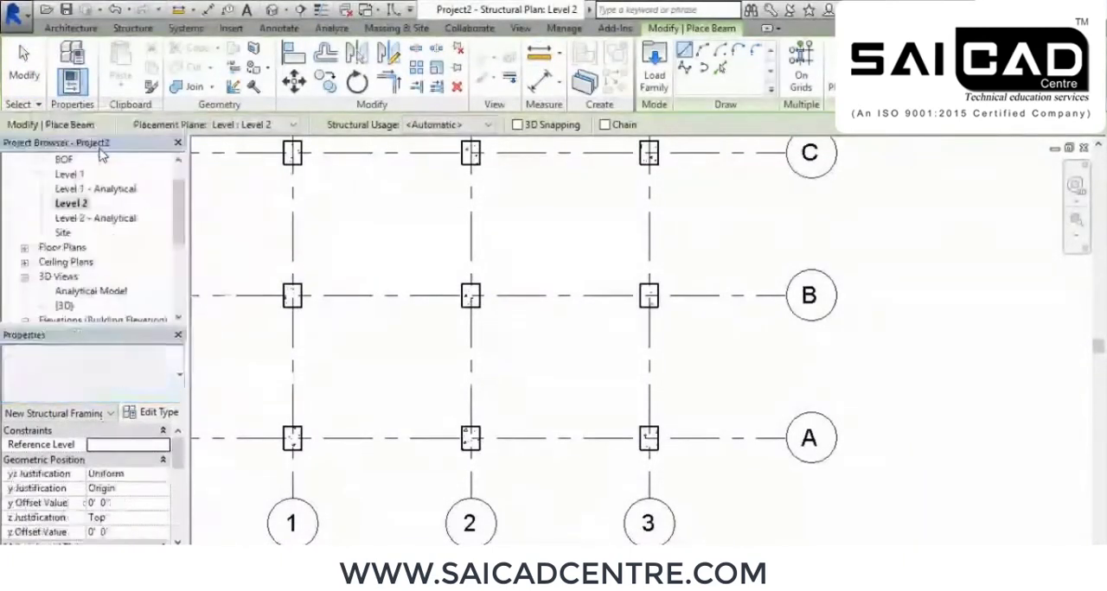
left_click(151, 412)
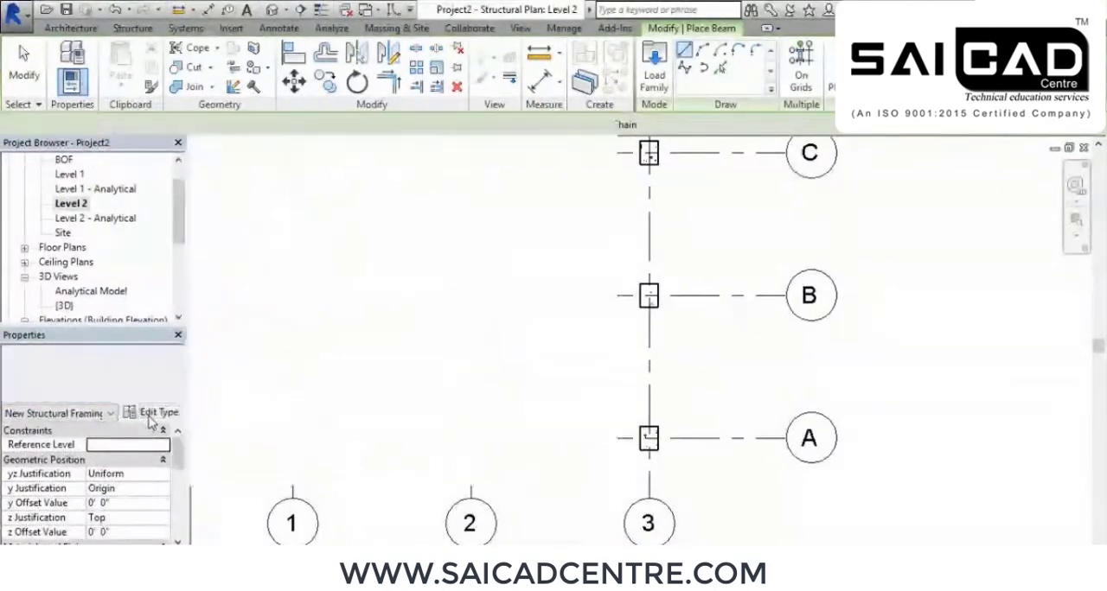
left_click(783, 98)
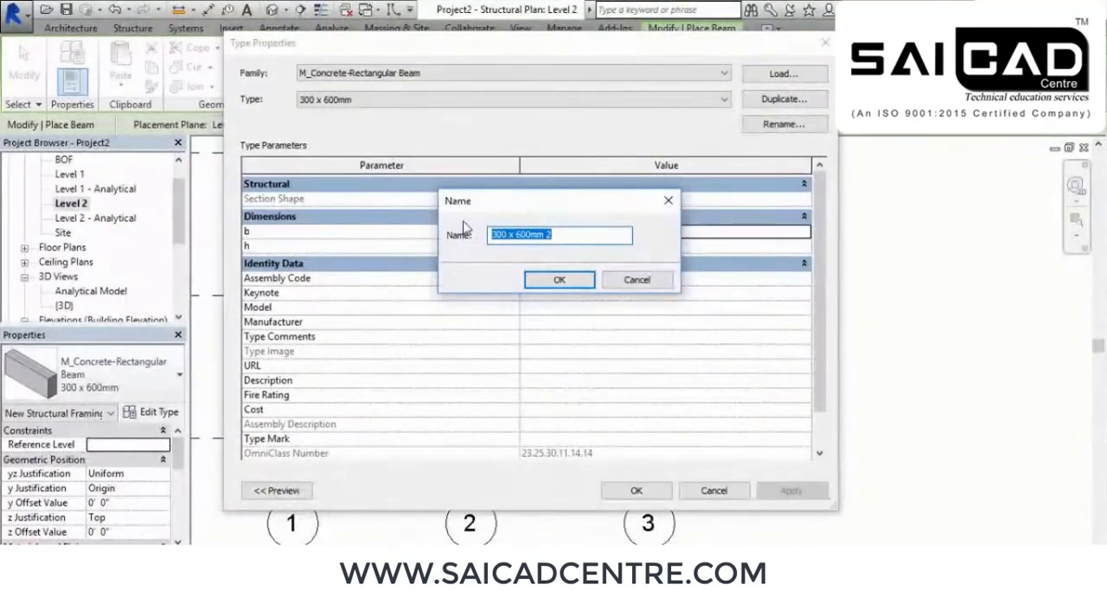
type("12")
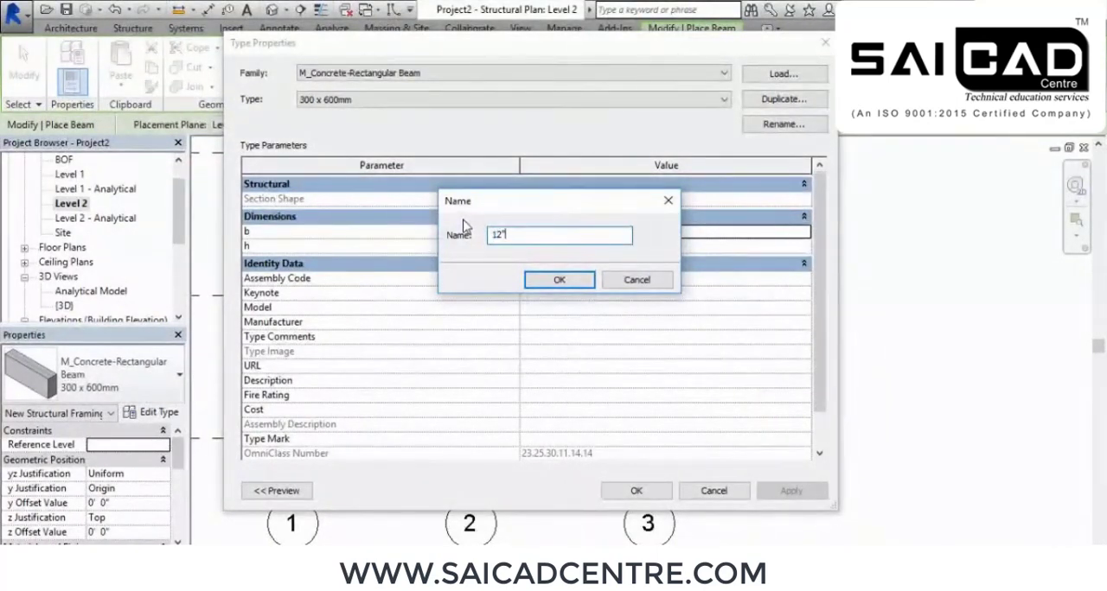
type("\"x")
left_click(550, 286)
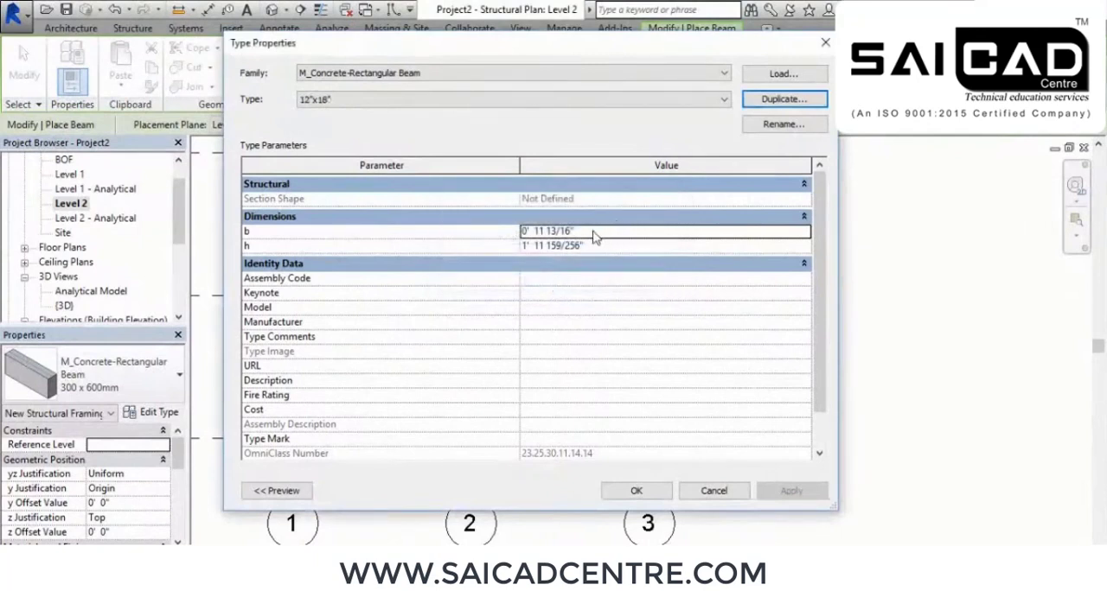
Set the new beam type's width b to 12" and height h to 1'6"
left_click(597, 231)
type("12")
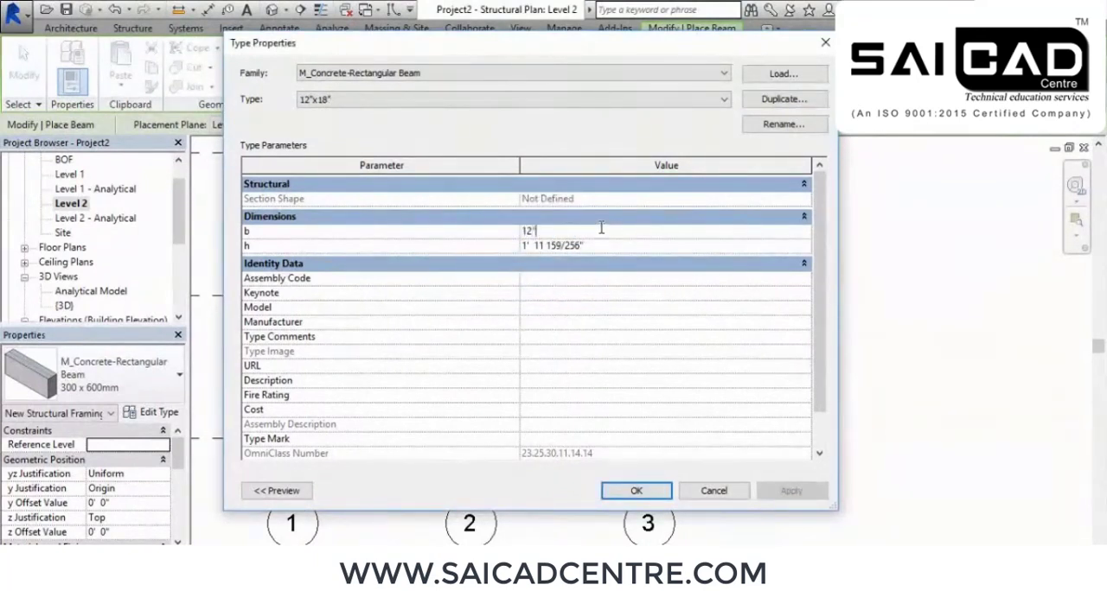
type("\"")
left_click(595, 244)
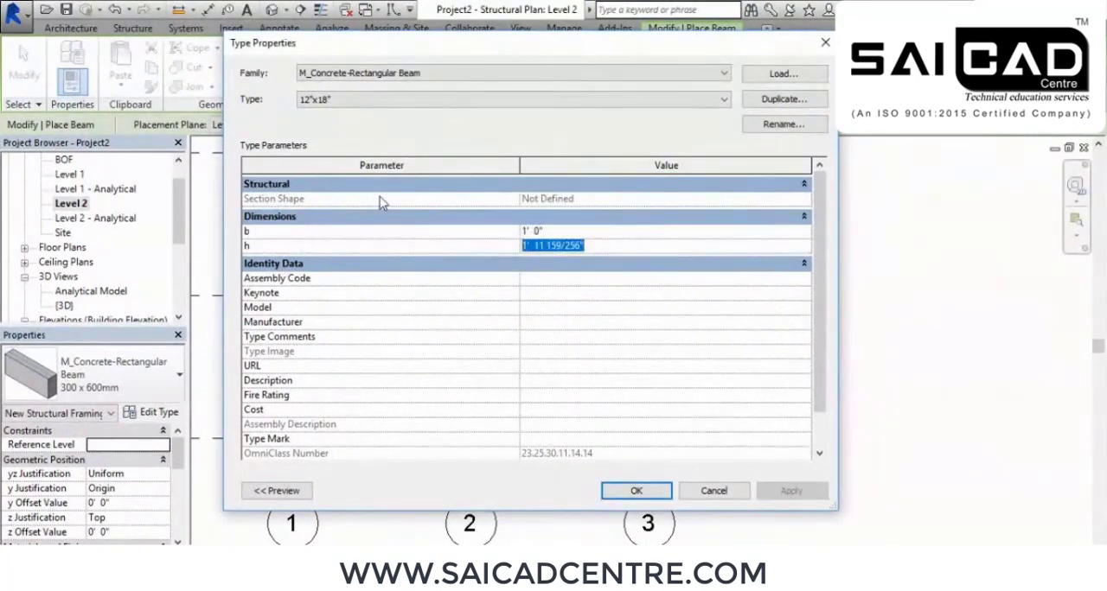
type("1' 6\"")
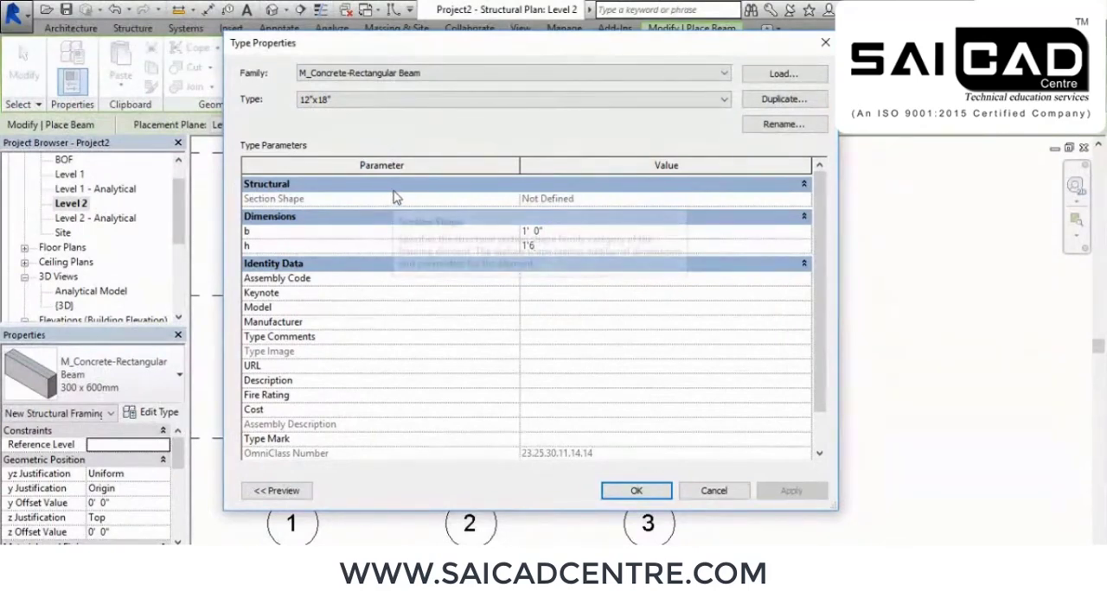
left_click(642, 490)
Place 12"x18" beams along grid A, one between the columns at grids 1 and 2 and one between grids 2 and 3
scroll(342, 408, "up", 4)
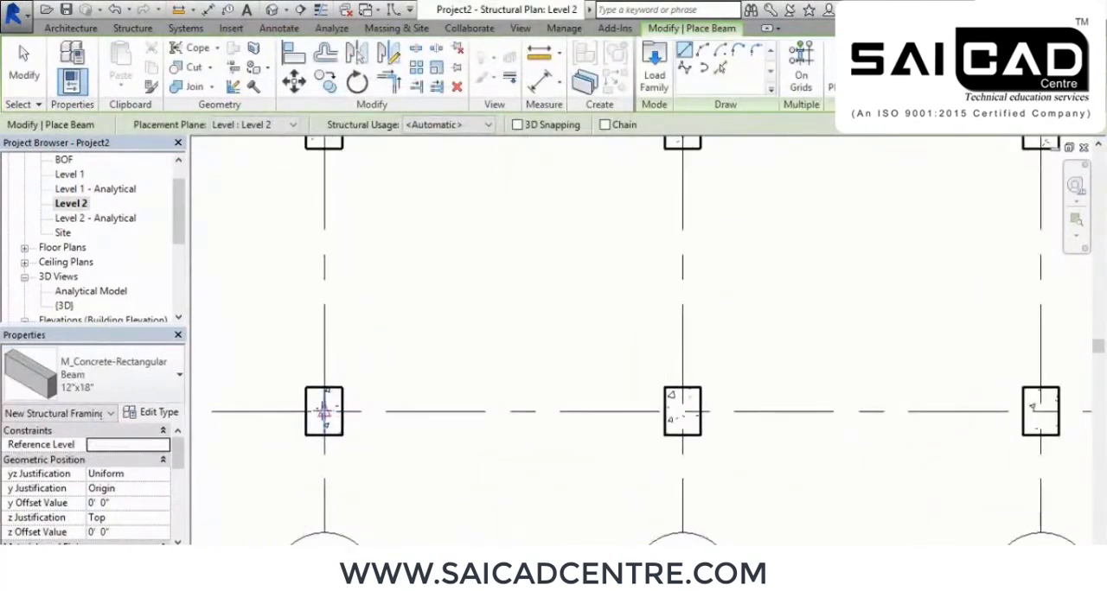
left_click(325, 413)
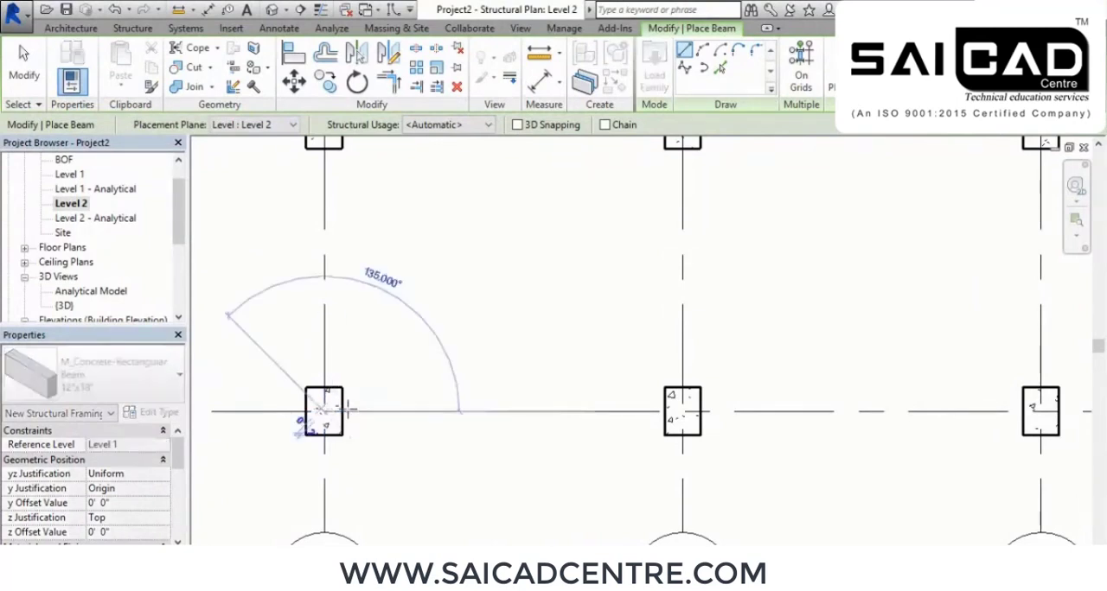
left_click(684, 412)
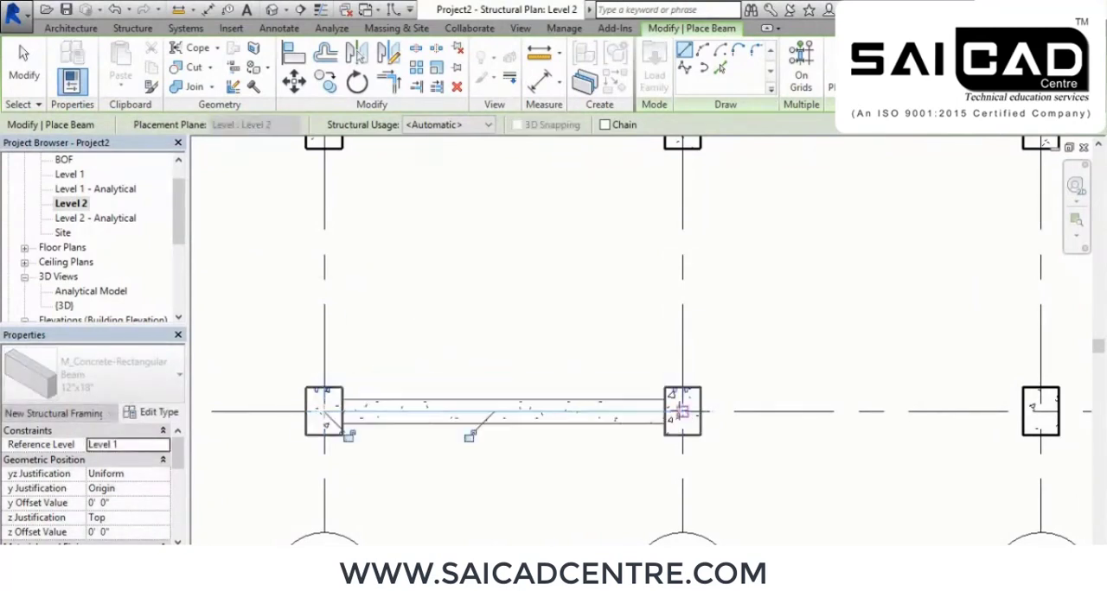
scroll(400, 445, "up", 5)
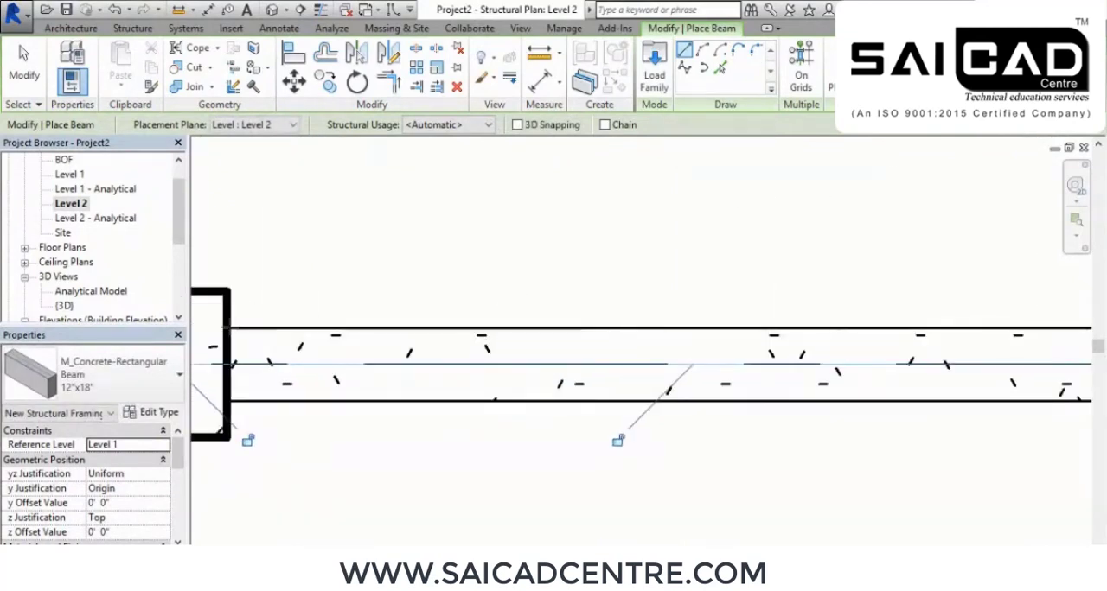
middle_click_drag(835, 447, 566, 453)
scroll(818, 325, "down", 4)
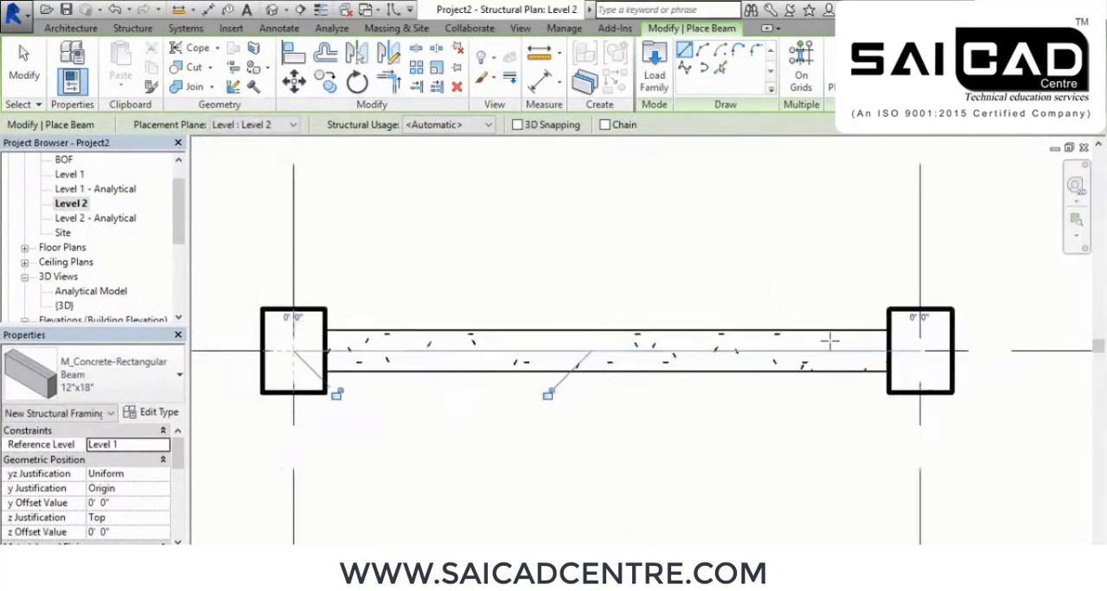
middle_click_drag(1017, 404, 620, 442)
scroll(619, 443, "up", 1)
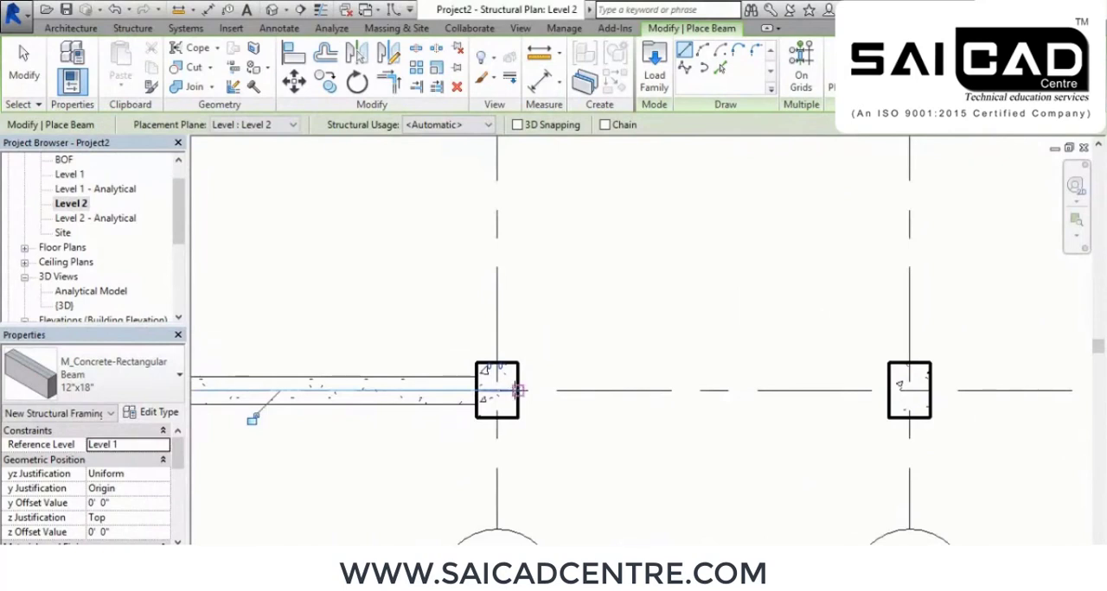
left_click(519, 391)
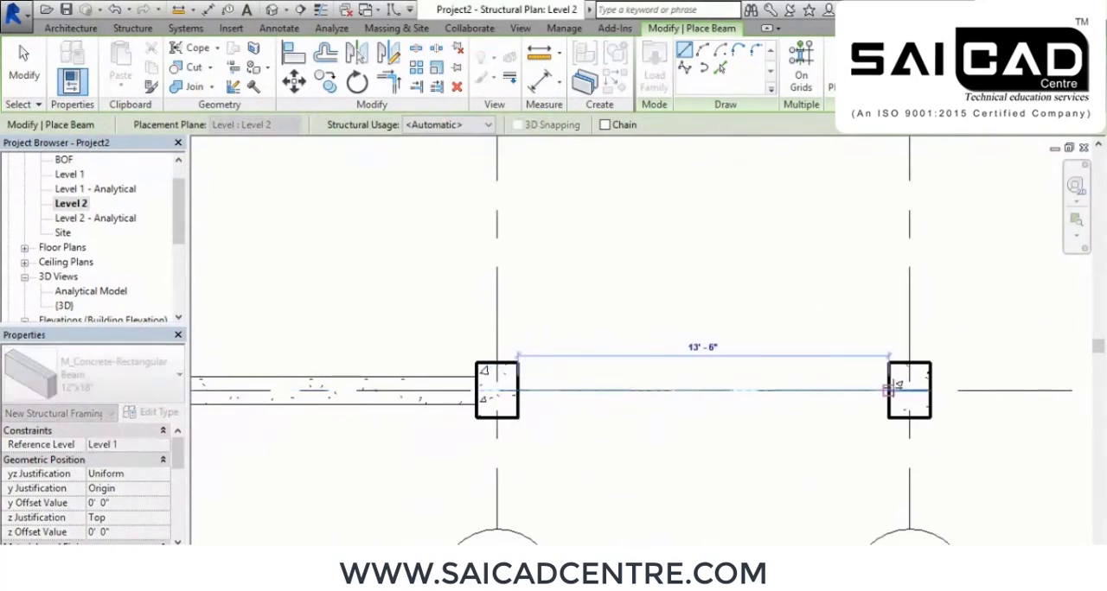
left_click(891, 391)
Place a 12"x18" beam along grid 1 from the column at grid A to the column at grid C
scroll(773, 425, "down", 3)
middle_click_drag(479, 312, 504, 349)
scroll(504, 348, "down", 1)
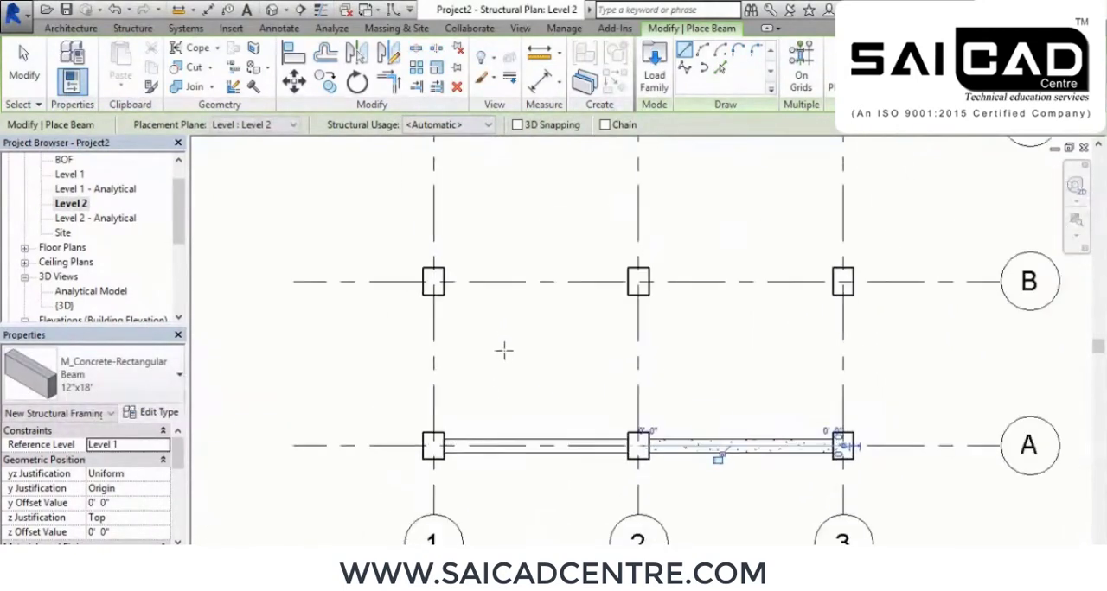
left_click(433, 435)
middle_click_drag(439, 163, 439, 255)
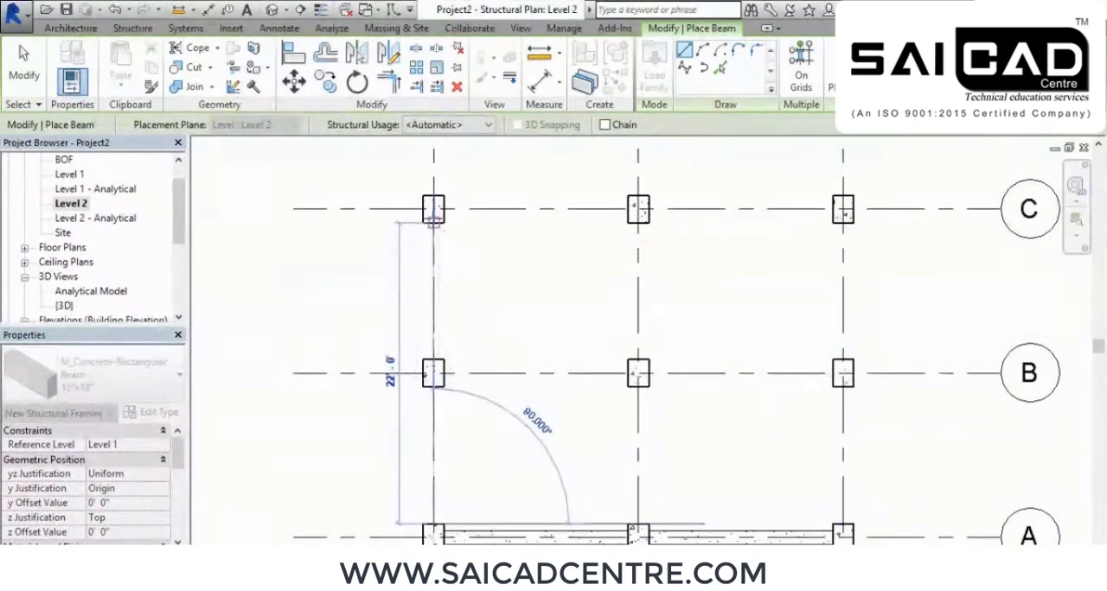
left_click(433, 217)
Place 12"x18" beams along grids B and C, each running from the grid 1 column to the grid 3 column
middle_click_drag(539, 341, 538, 254)
scroll(477, 286, "up", 4)
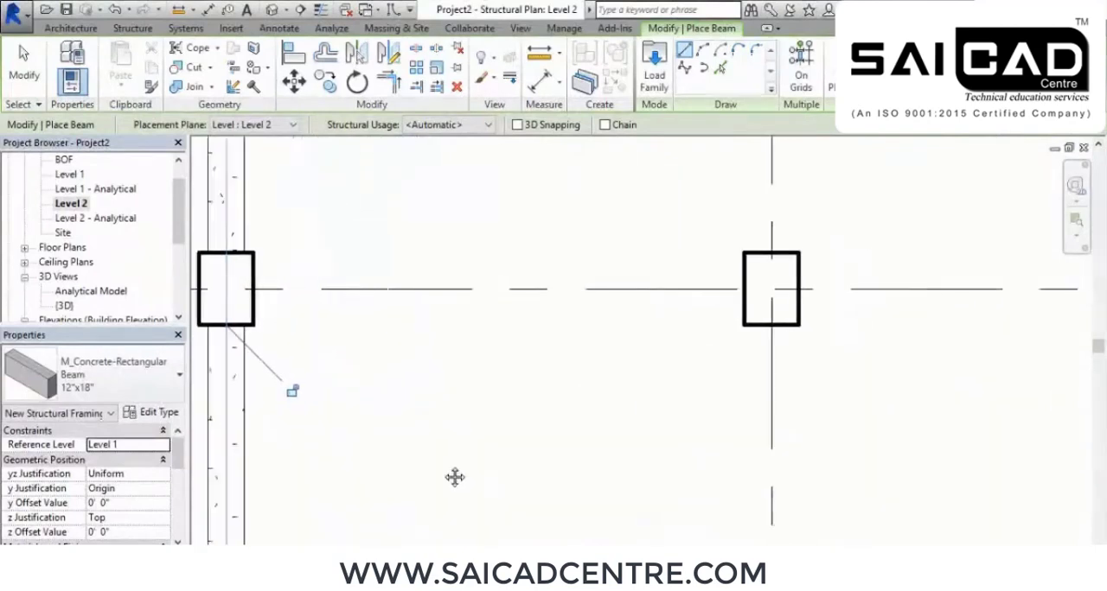
scroll(458, 445, "down", 2)
left_click(304, 364)
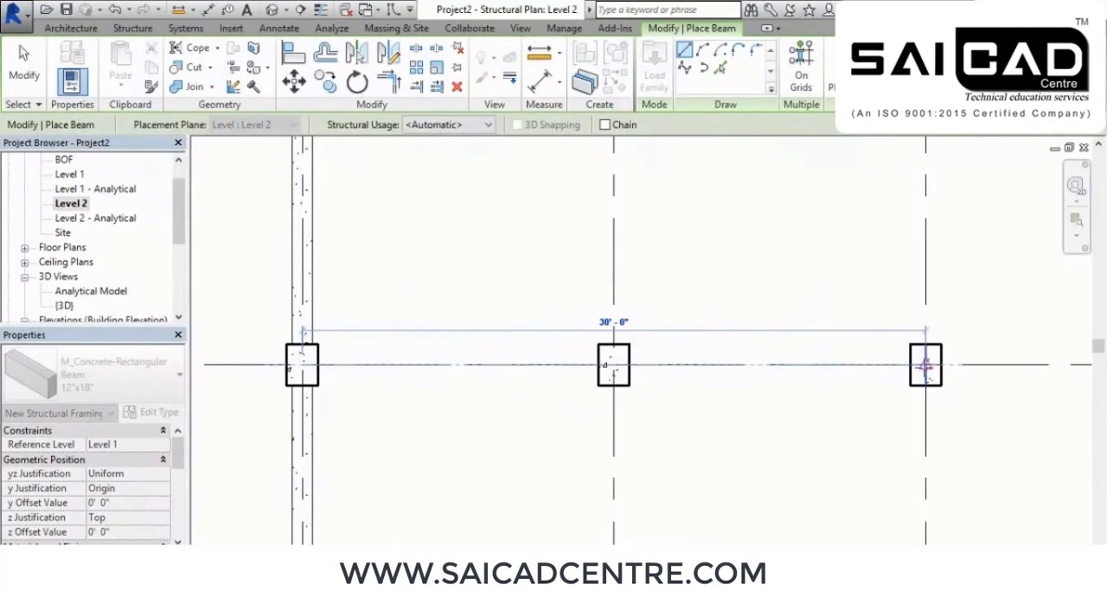
left_click(926, 364)
middle_click_drag(653, 289, 666, 516)
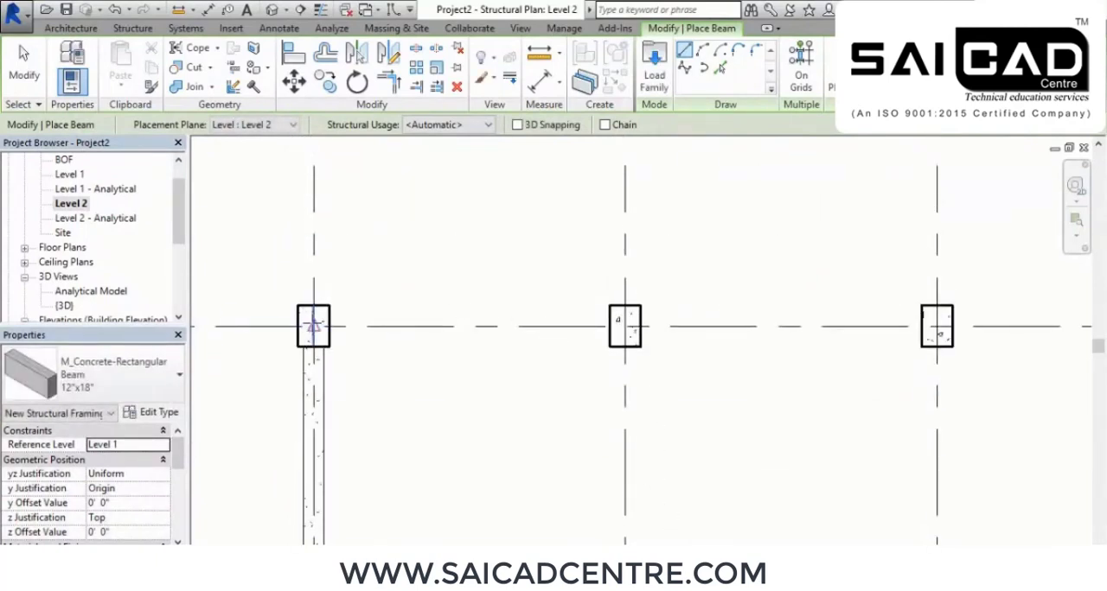
left_click(313, 325)
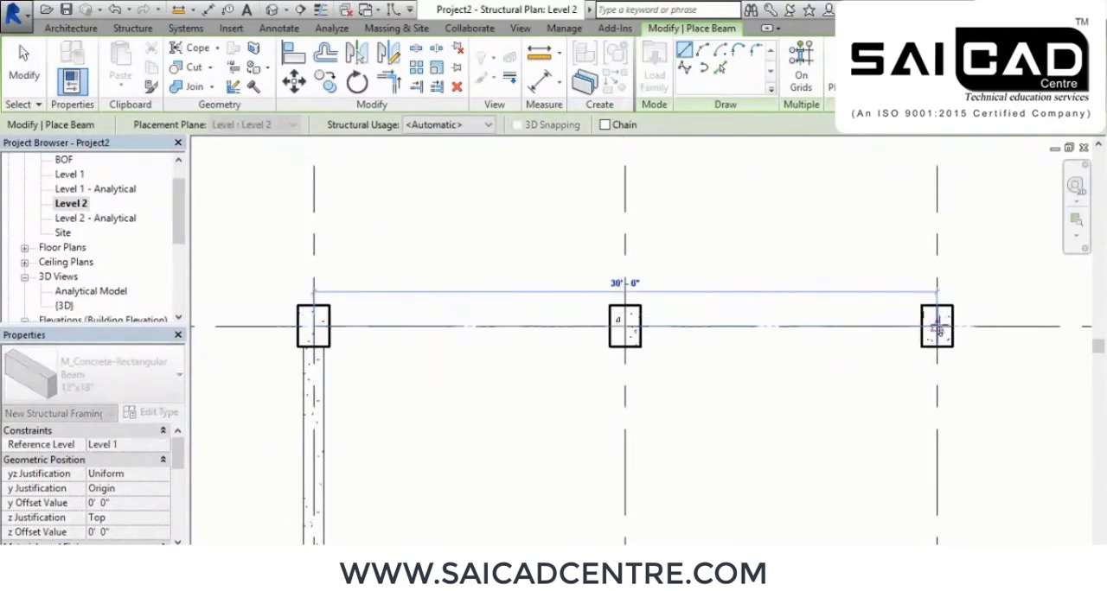
left_click(941, 329)
Place 12"x18" beams along grids 2 and 3 from grid C to grid A, and end beam placement
scroll(895, 411, "down", 3)
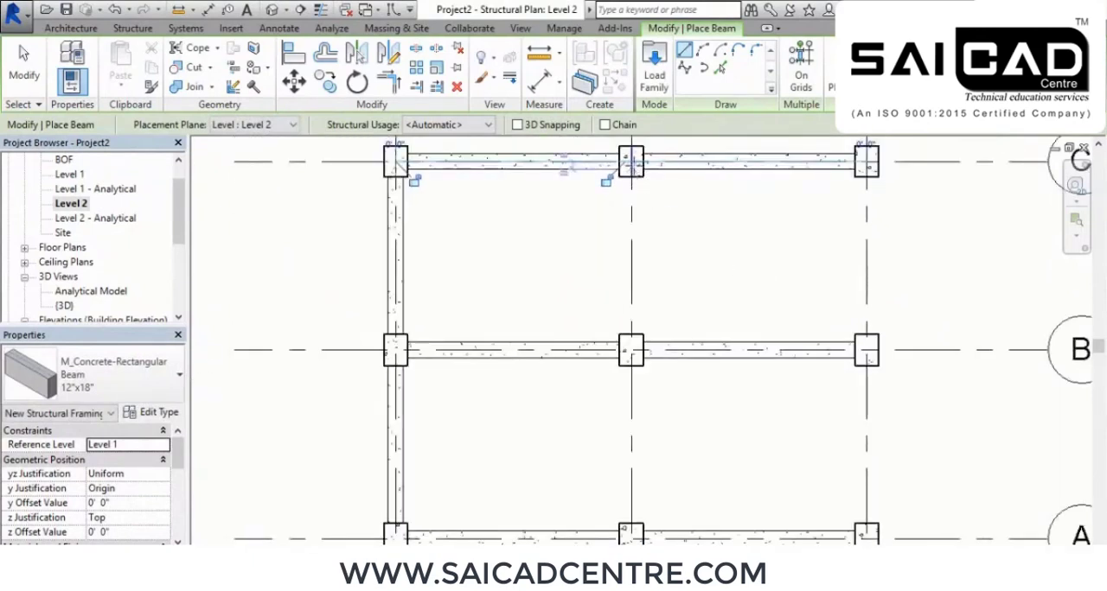
left_click(631, 162)
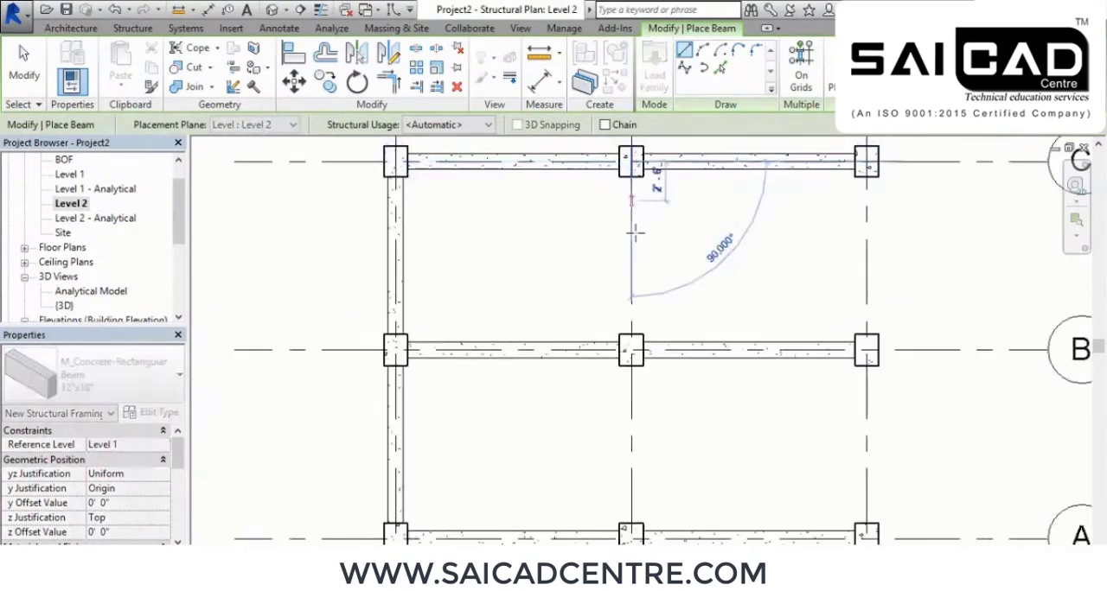
left_click(631, 532)
left_click(865, 160)
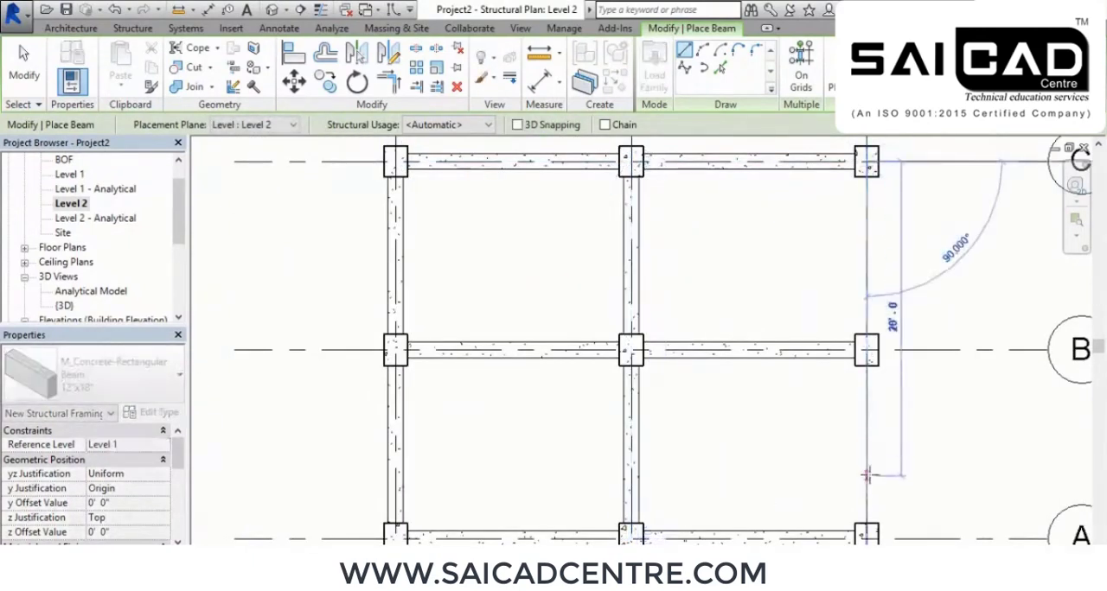
right_click(776, 173)
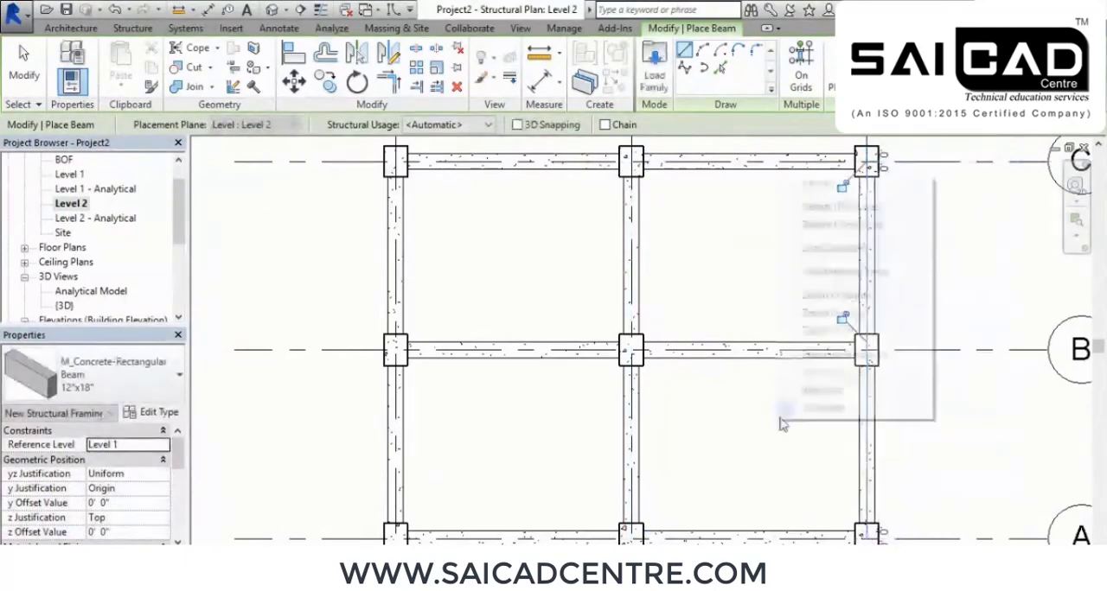
left_click(789, 185)
right_click(787, 194)
left_click(825, 208)
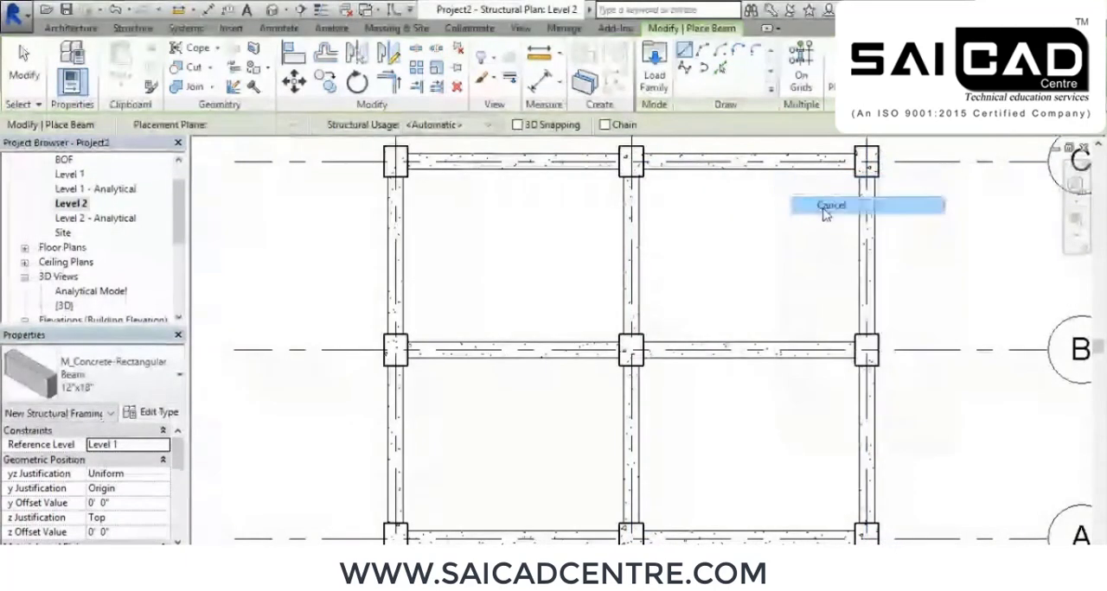
Open the default 3D view and examine how the beams meet the columns
middle_click_drag(777, 232, 788, 318)
left_click(273, 11)
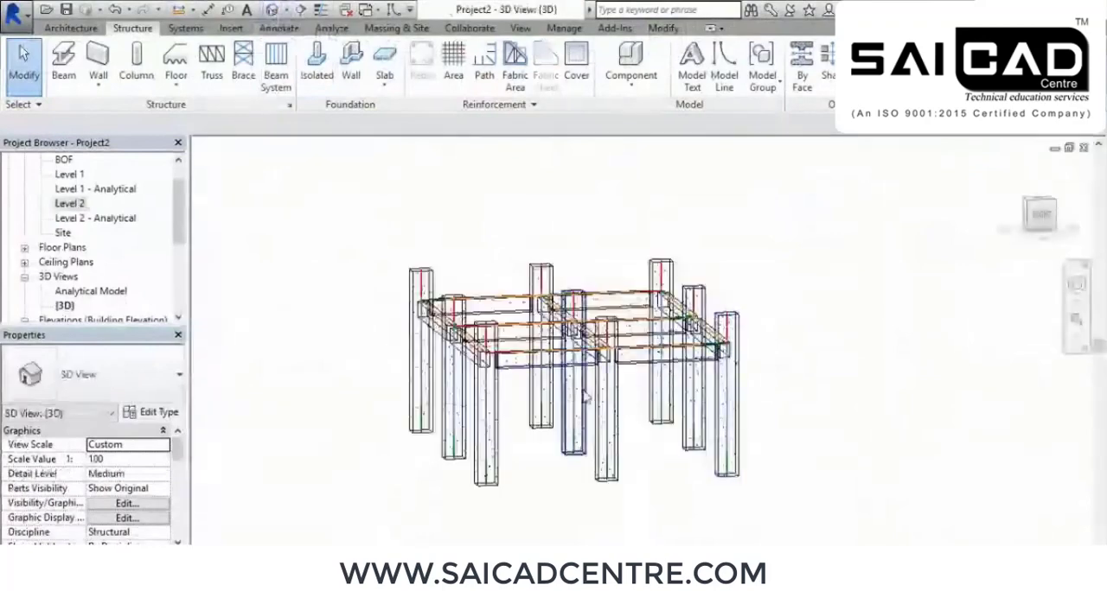
middle_click_drag(458, 389, 531, 406, "shift")
scroll(538, 400, "up", 6)
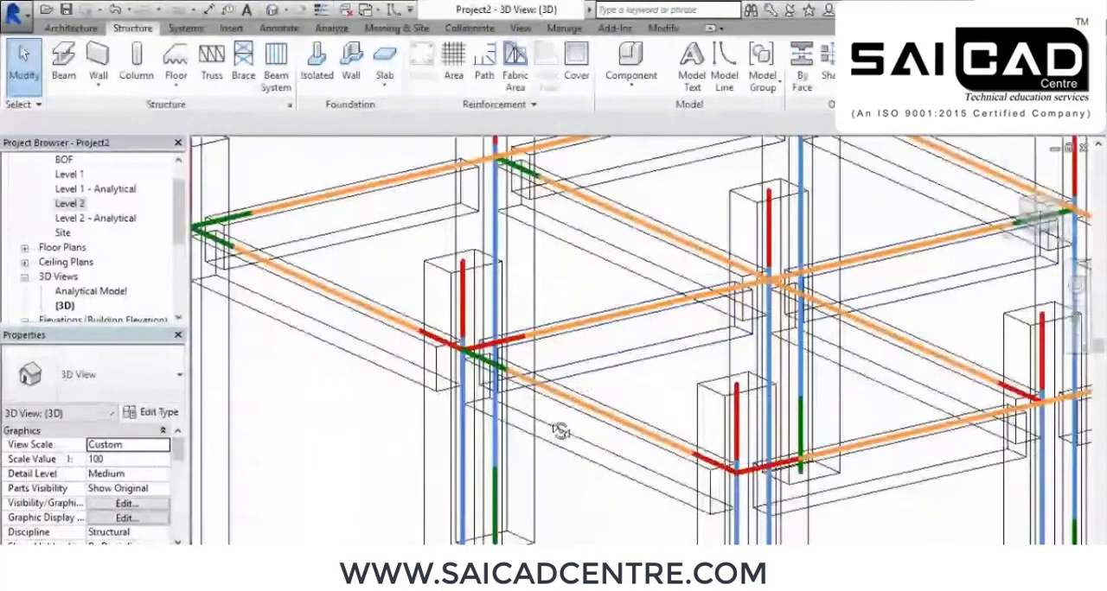
scroll(563, 428, "up", 6)
scroll(708, 407, "down", 6)
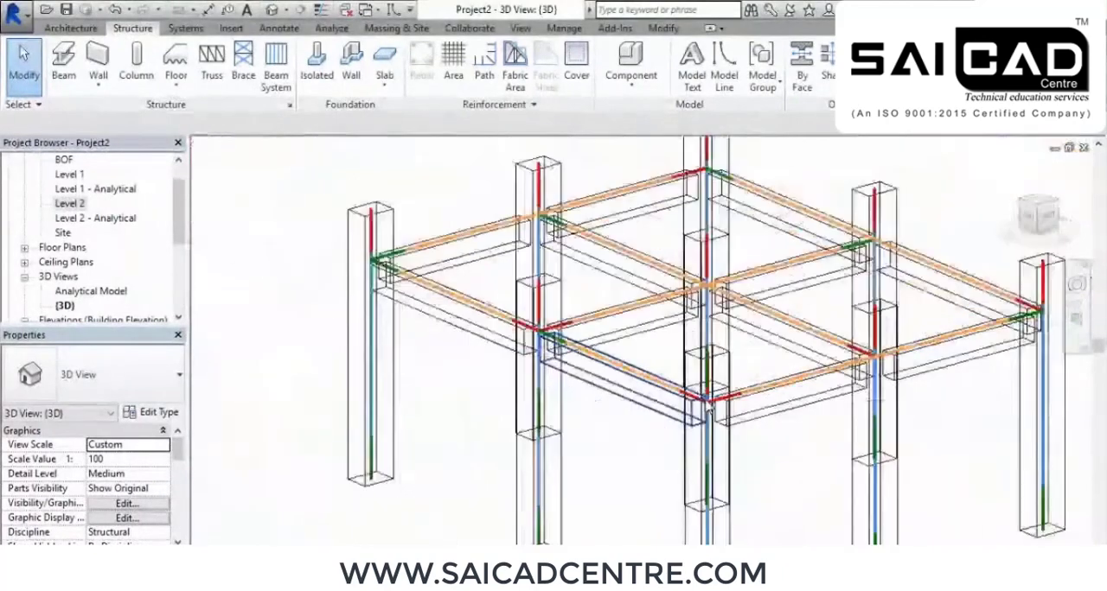
middle_click_drag(657, 410, 589, 413, "shift")
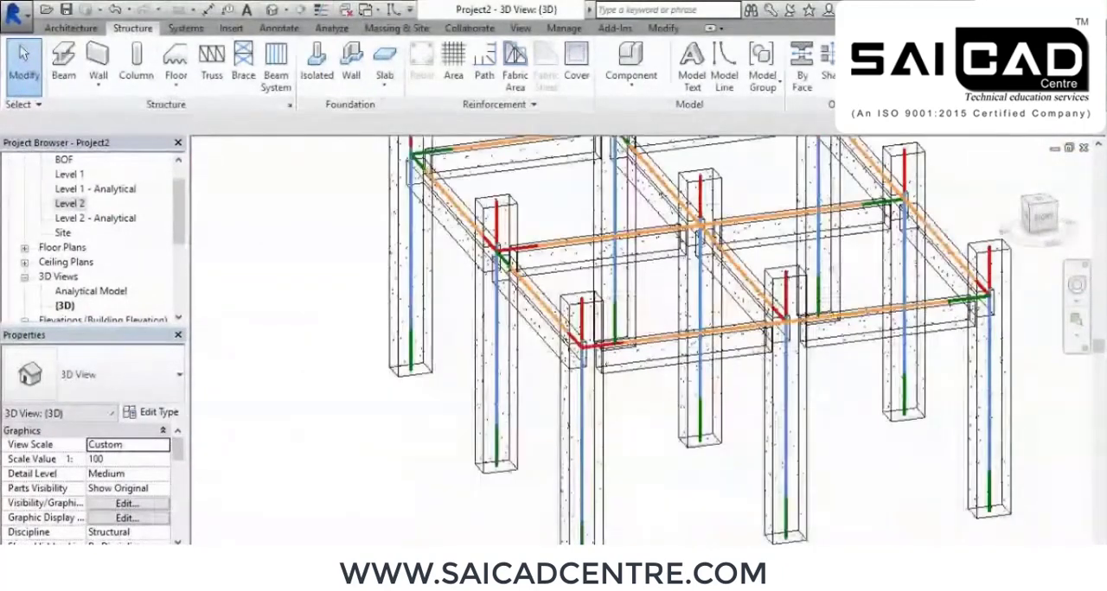
Change the 3D view's visual style to a shaded display with edges and inspect the whole frame
left_click(278, 555)
left_click(327, 495)
mouse_move(486, 470)
middle_mouse_down("shift")
mouse_move(635, 457)
mouse_move(687, 477)
mouse_move(690, 505)
mouse_move(674, 447)
middle_mouse_up("shift")
scroll(689, 505, "down", 2)
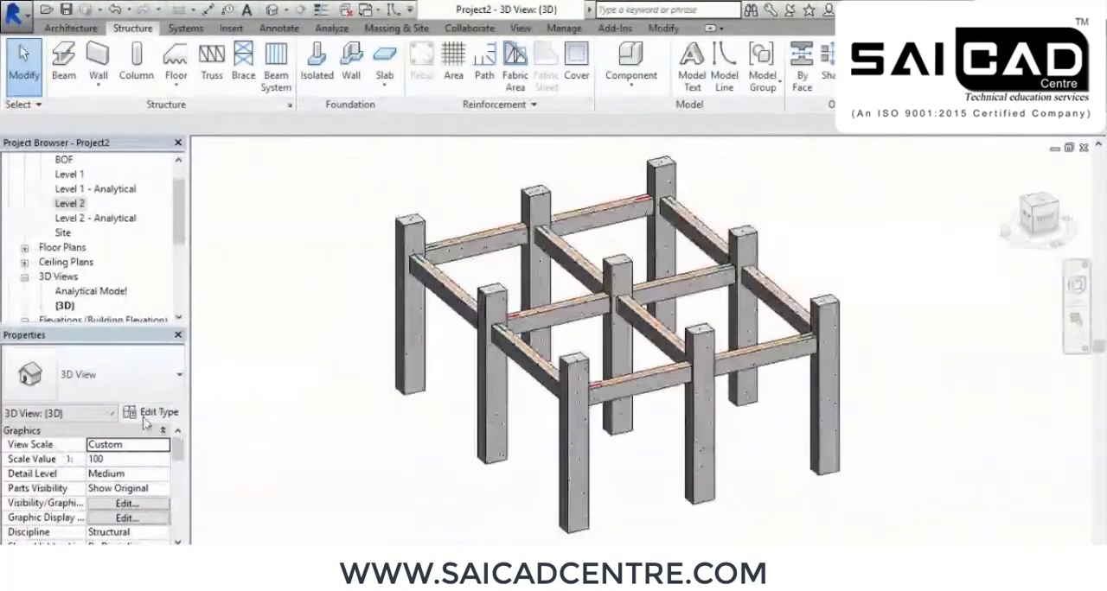
Open the Analytical Model 3D view and examine the frame's analytical lines from a lower angle
double_click(72, 294)
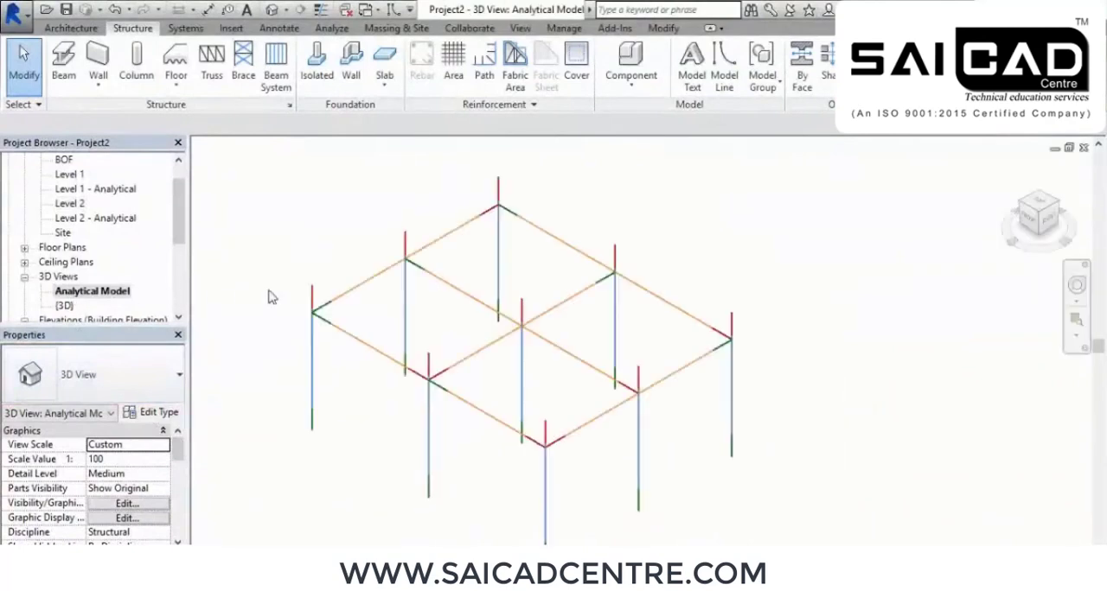
middle_click_drag(571, 447, 583, 393, "shift")
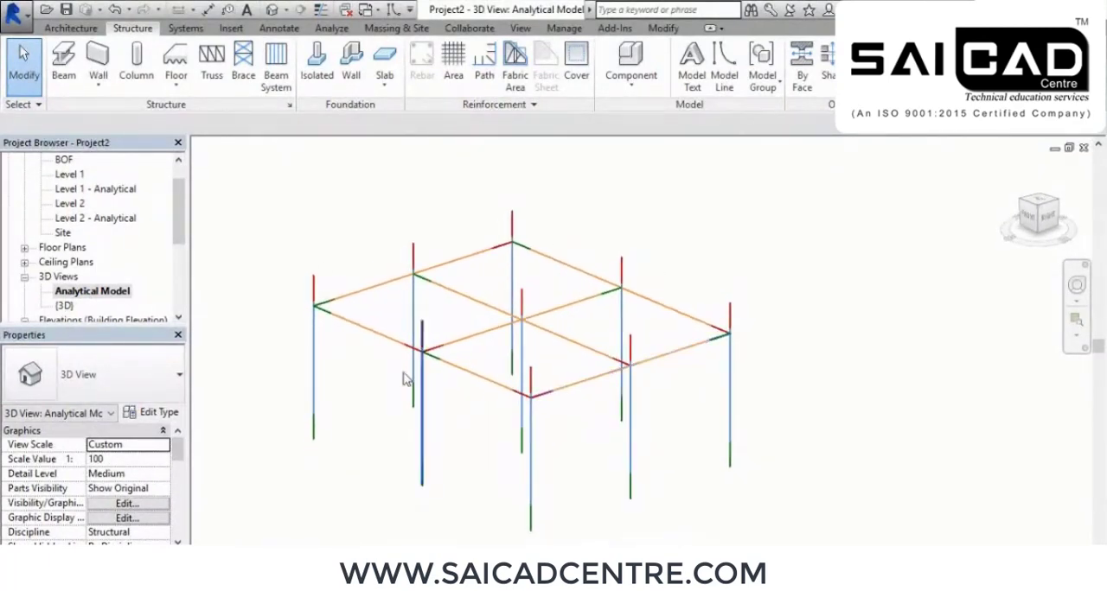
Examine the analytical model from another angle, return to the default 3D view and inspect the frame's columns and beams
middle_click_drag(386, 346, 554, 404, "shift")
mouse_move(585, 445)
middle_mouse_down("shift")
mouse_move(577, 429)
mouse_move(568, 439)
middle_mouse_up("shift")
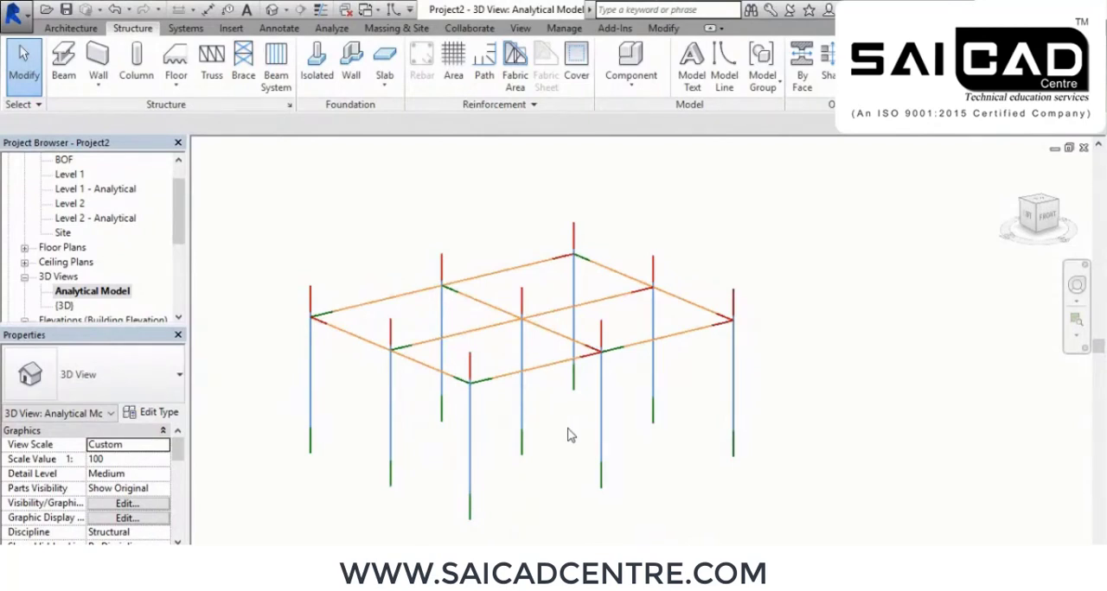
double_click(65, 307)
mouse_move(615, 450)
middle_mouse_down("shift")
mouse_move(655, 438)
mouse_move(649, 424)
mouse_move(657, 455)
mouse_move(672, 450)
mouse_move(630, 445)
middle_mouse_up("shift")
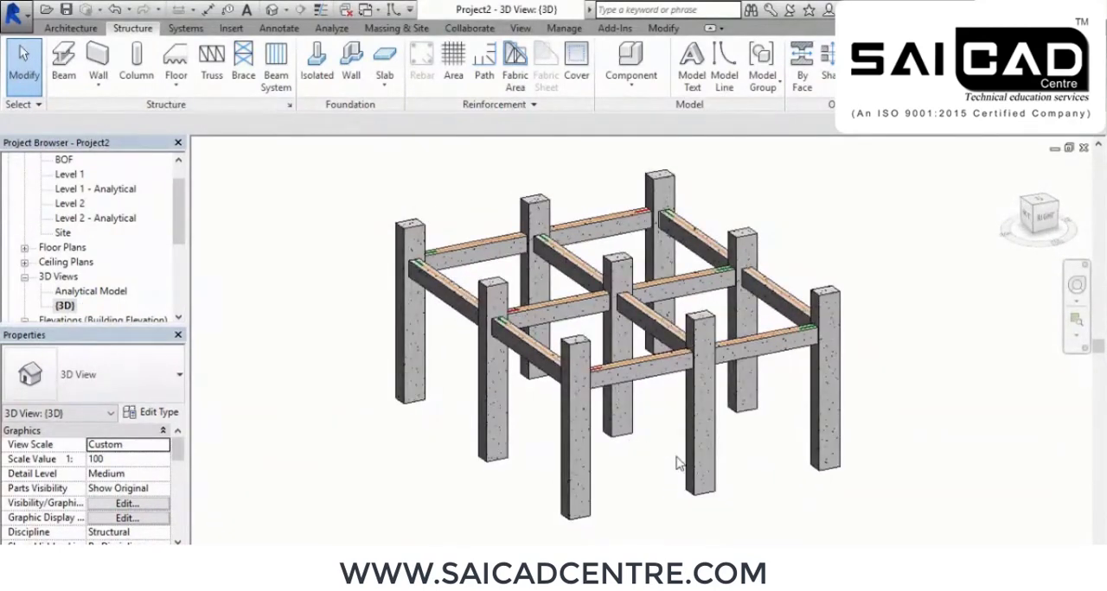
middle_click_drag(677, 406, 677, 434)
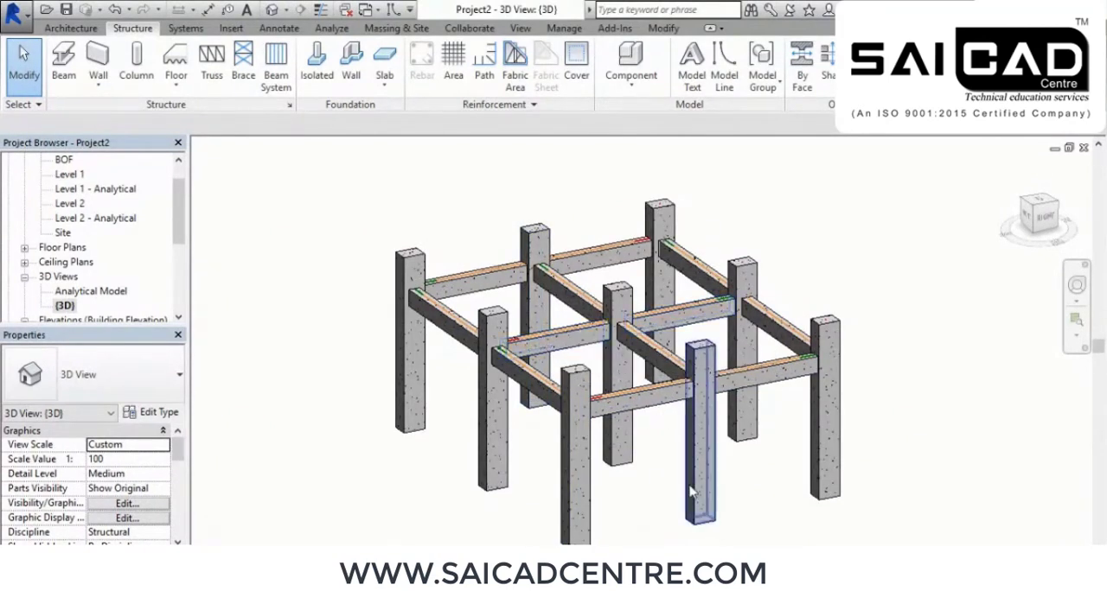
middle_click_drag(674, 490, 611, 428)
middle_click_drag(626, 469, 595, 436)
scroll(567, 412, "up", 2)
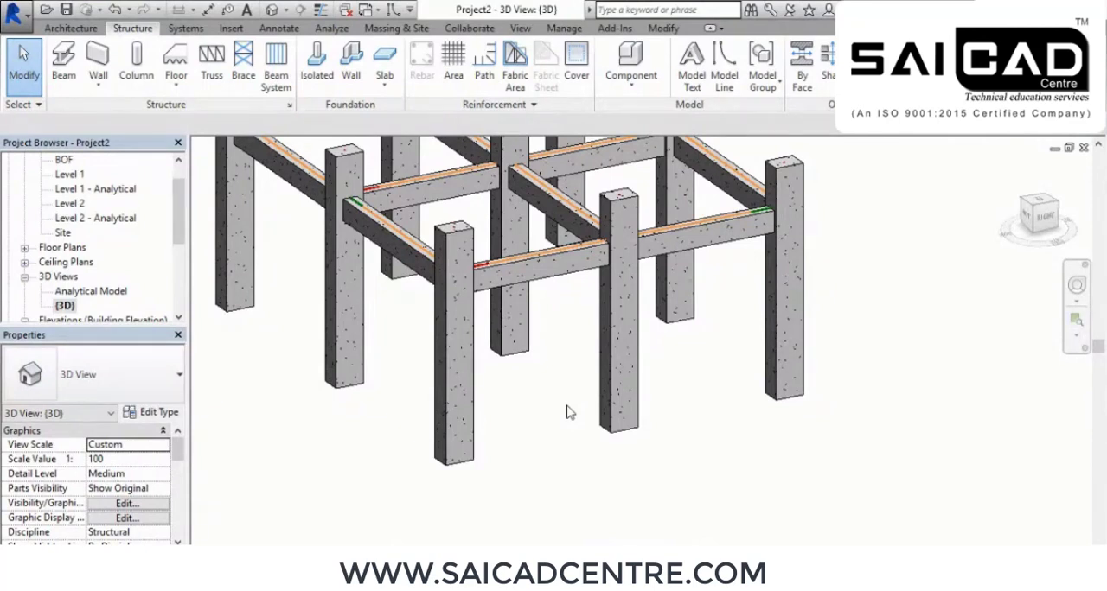
scroll(555, 414, "down", 3)
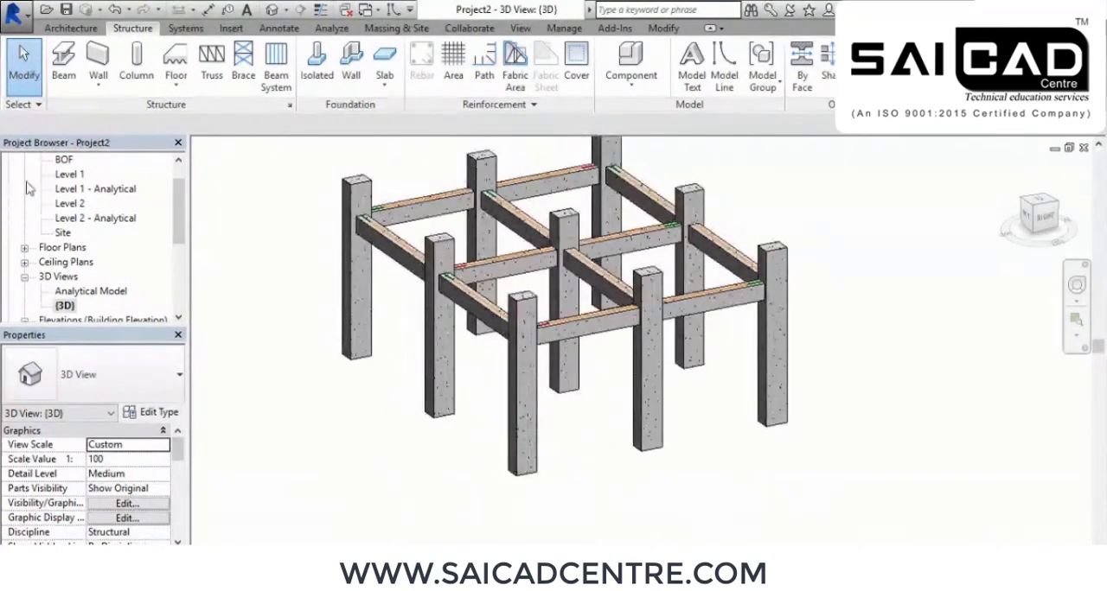
Open the Level 1 structural plan and start a structural wall of type Generic - 200mm
double_click(71, 174)
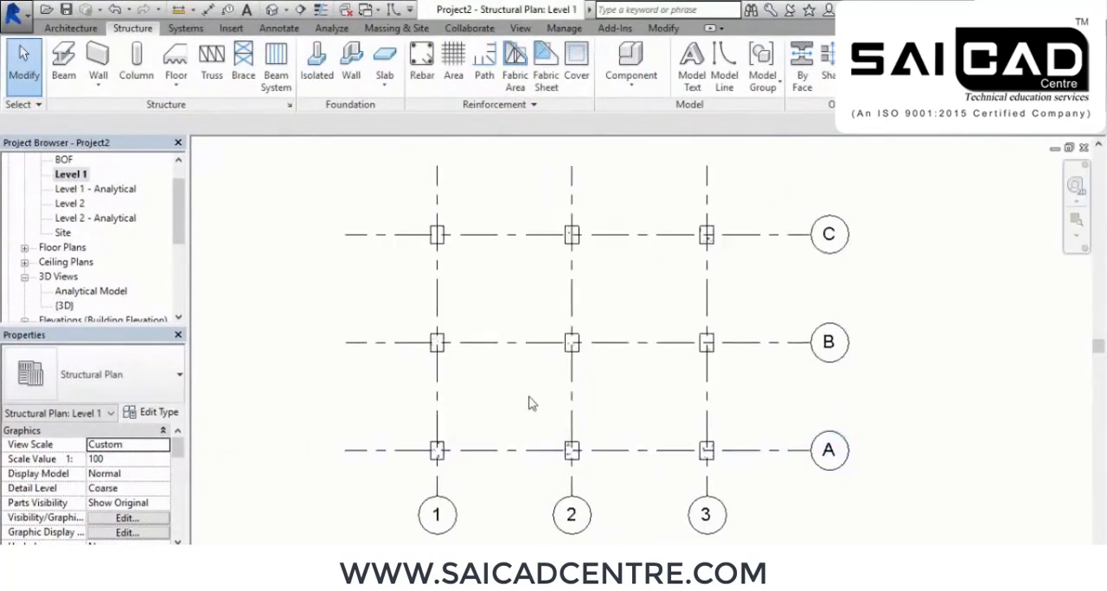
scroll(558, 399, "up", 2)
middle_click_drag(860, 421, 824, 433)
middle_click_drag(767, 454, 762, 443)
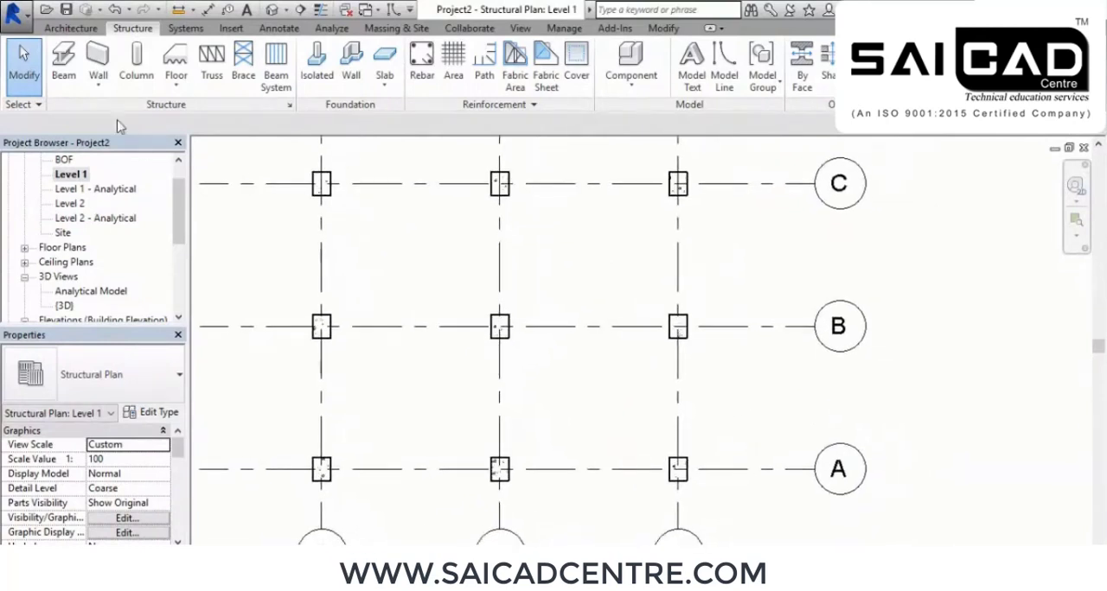
left_click(96, 57)
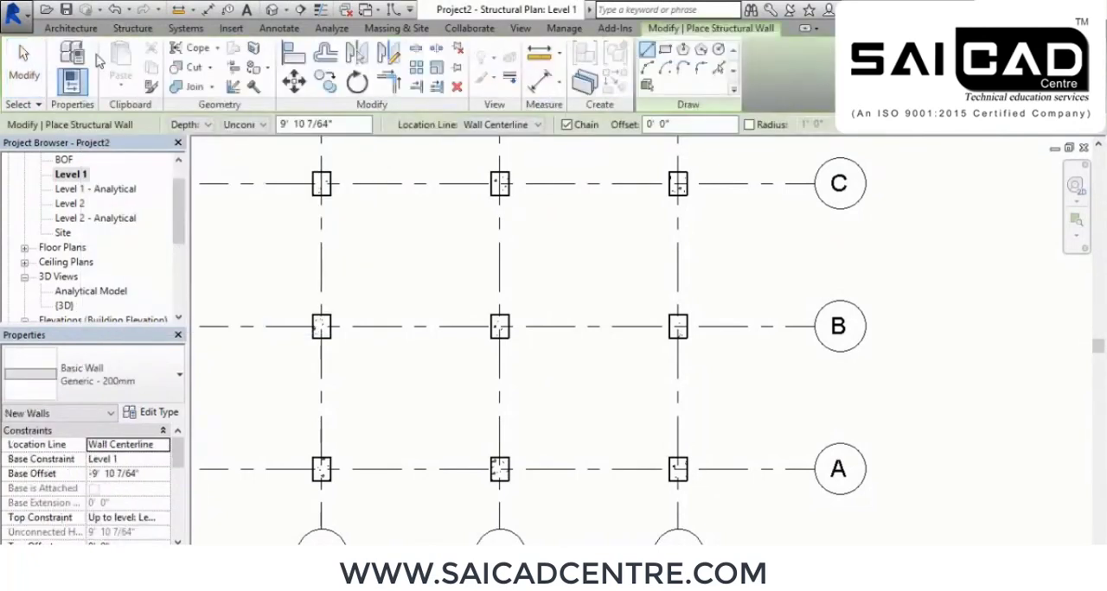
left_click(176, 376)
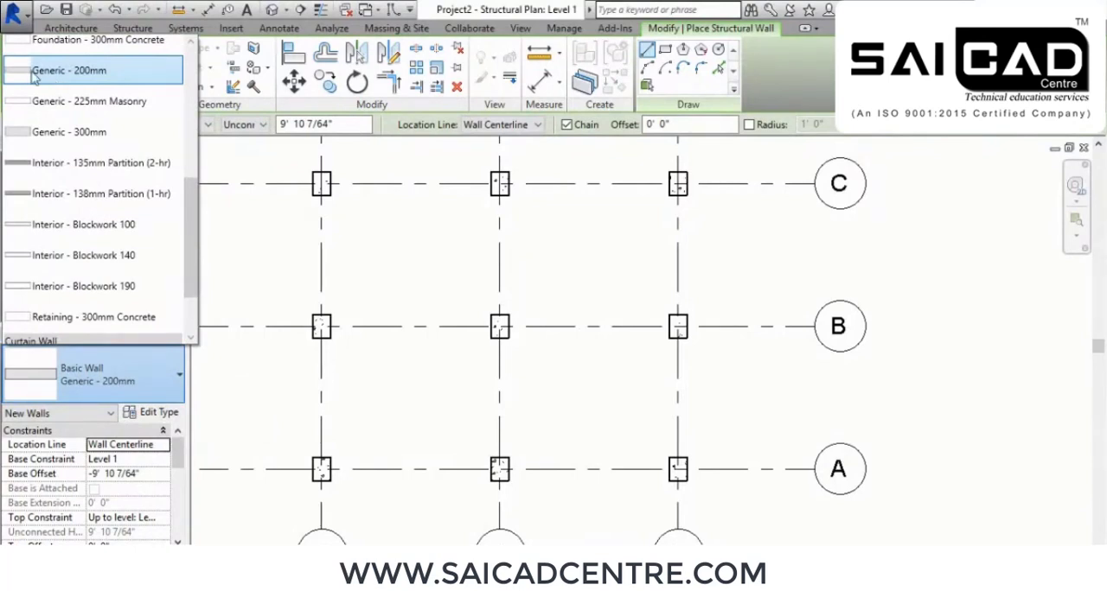
left_click(74, 71)
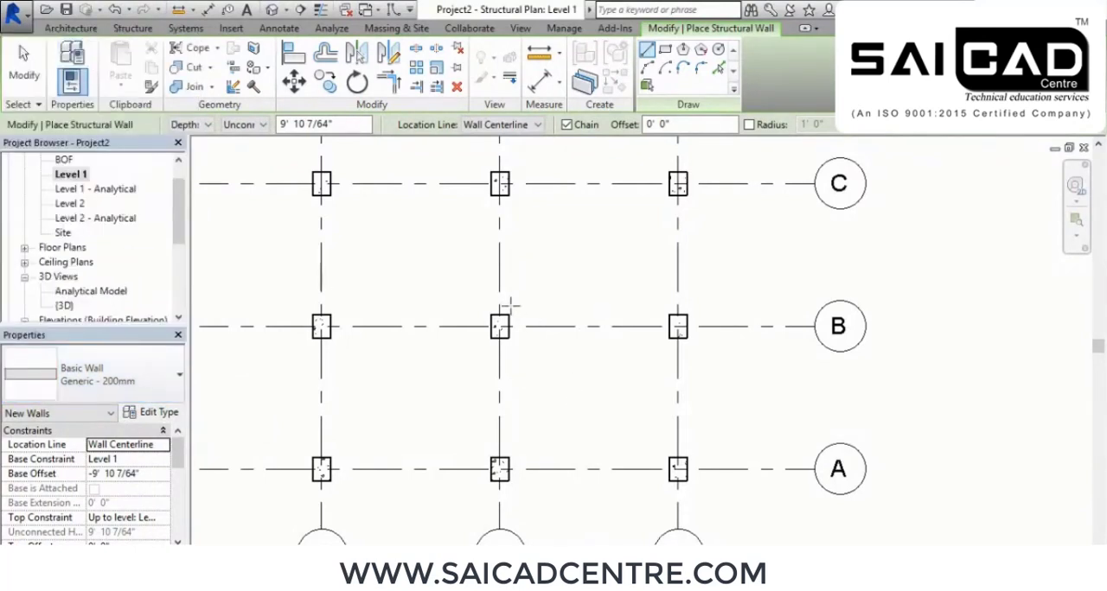
Set the wall to an unconnected height of 5' 0" with its location line on Finish Face: Exterior
left_click(190, 125)
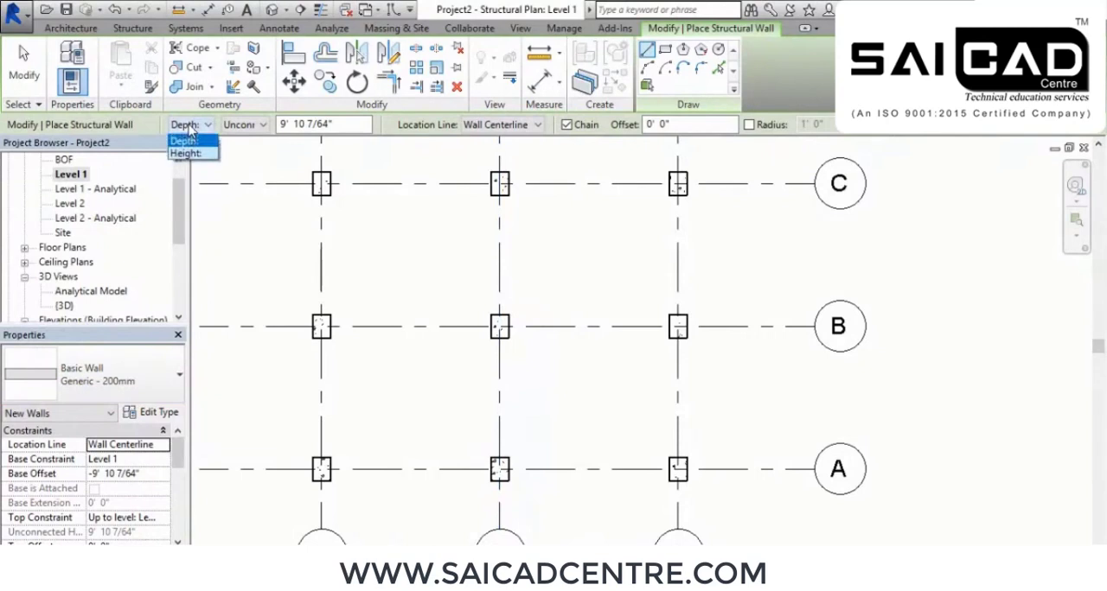
left_click(195, 153)
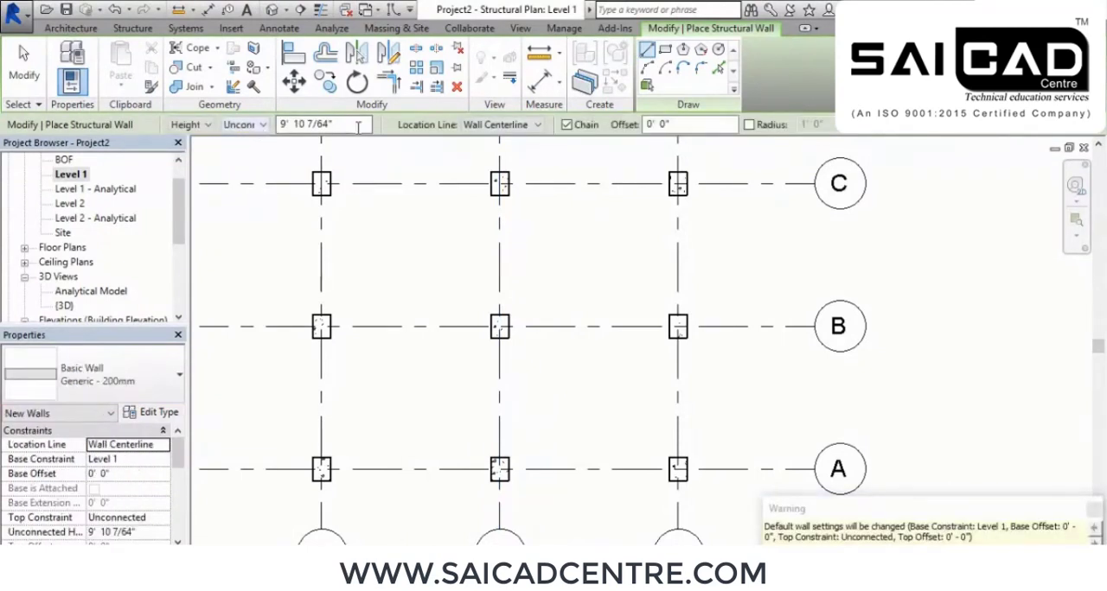
type("5")
key("Return")
scroll(405, 222, "up", 6)
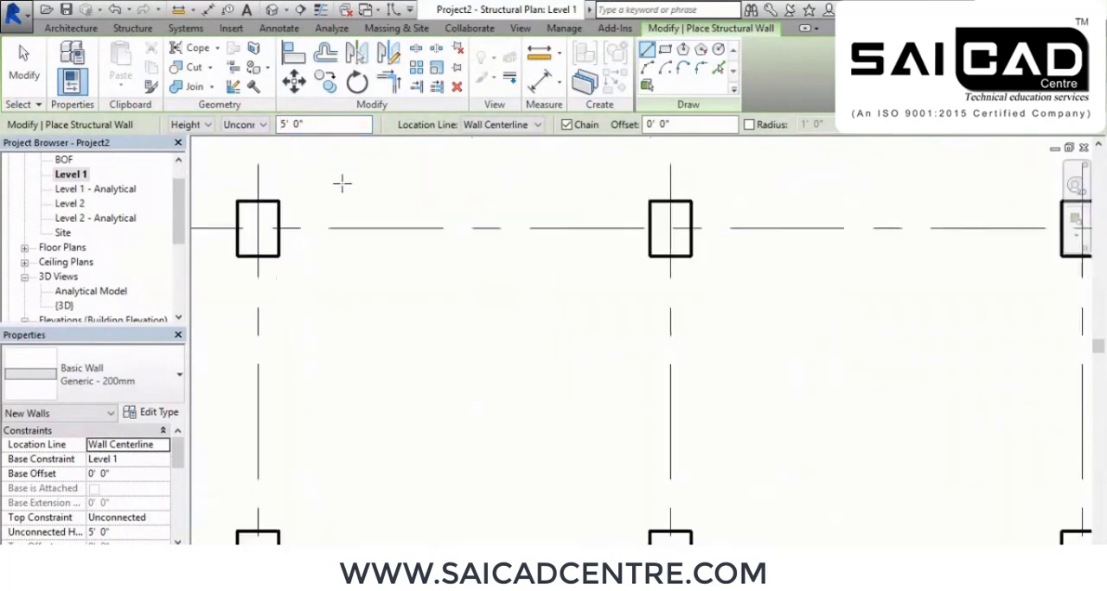
scroll(446, 237, "down", 1)
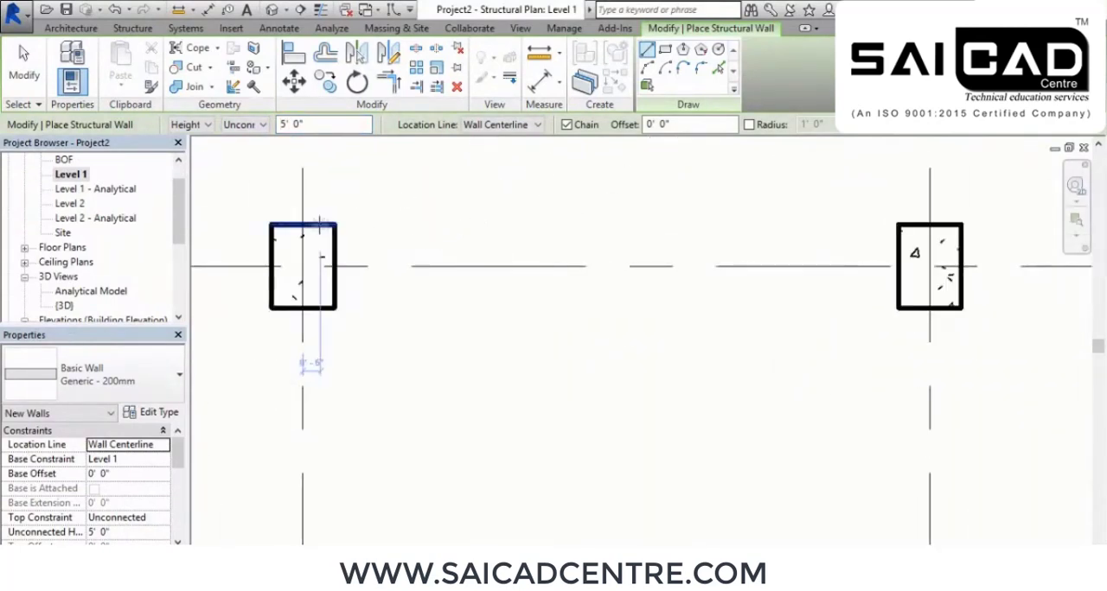
left_click(514, 128)
left_click(498, 165)
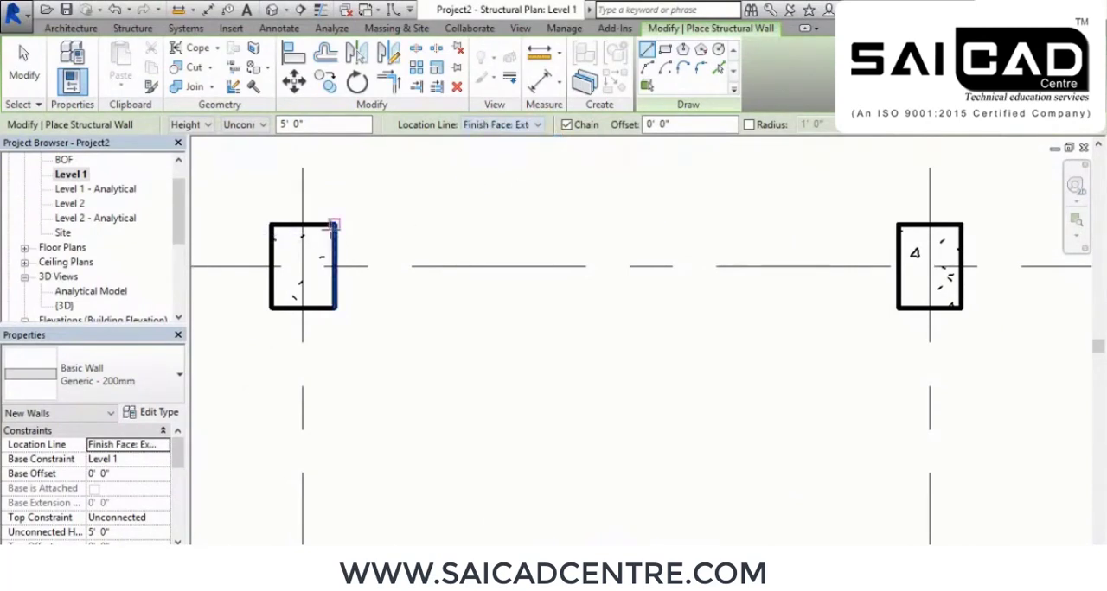
Draw walls along the outer column faces on grid C, between columns 1 and 2 and columns 2 and 3, and end wall placement
left_click(334, 225)
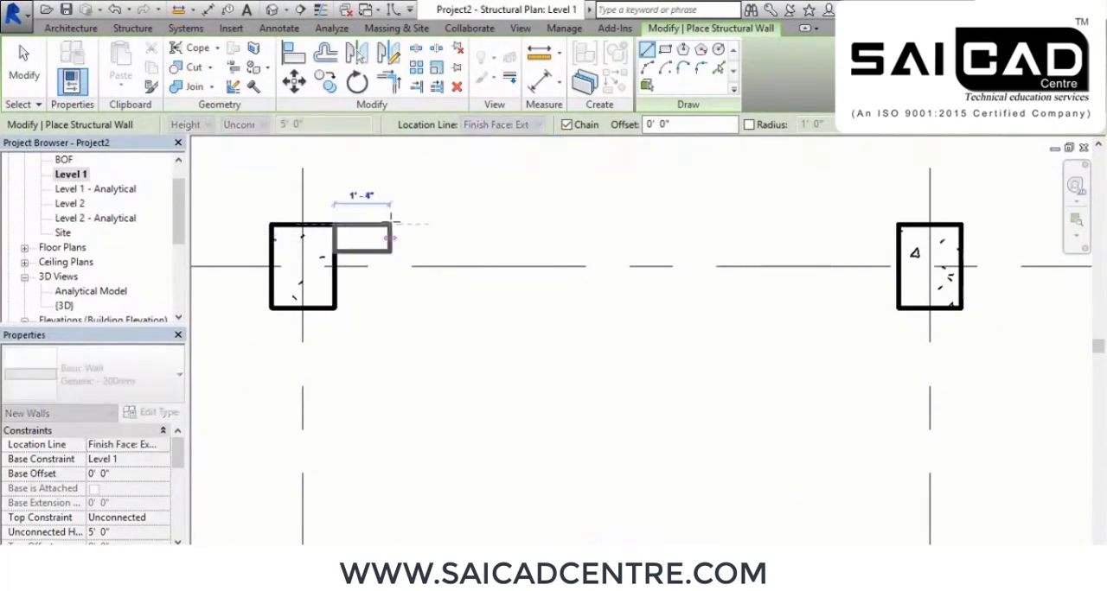
left_click(900, 225)
scroll(605, 311, "down", 2)
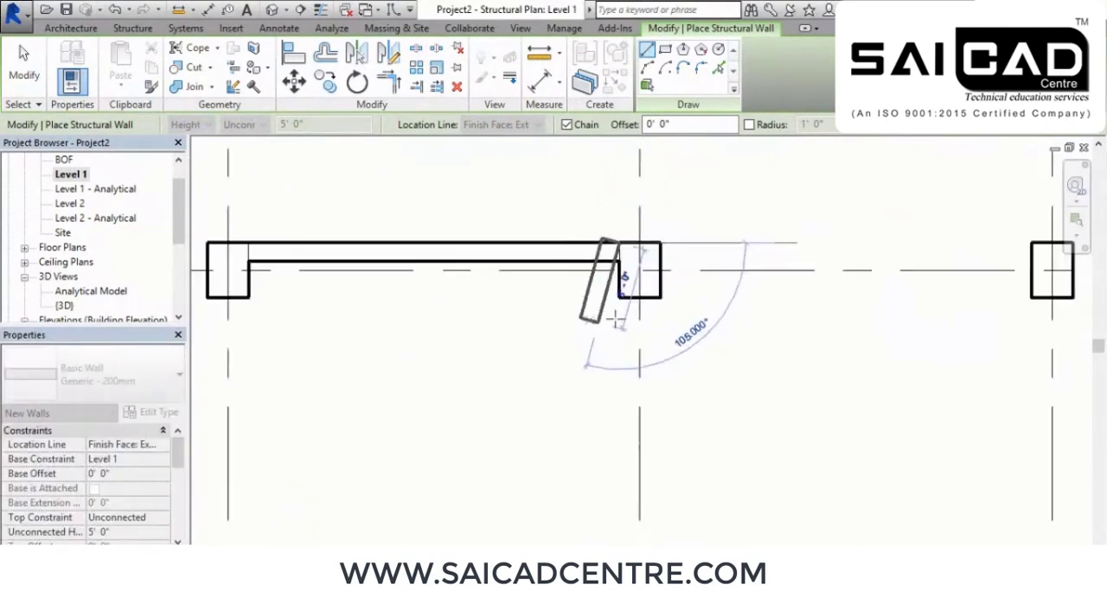
left_click(977, 251)
right_click(882, 206)
left_click(923, 214)
scroll(742, 371, "down", 2)
right_click(449, 222)
left_click(490, 231)
Open the default 3D view and examine the new grid C walls between the columns from several angles
left_click(281, 8)
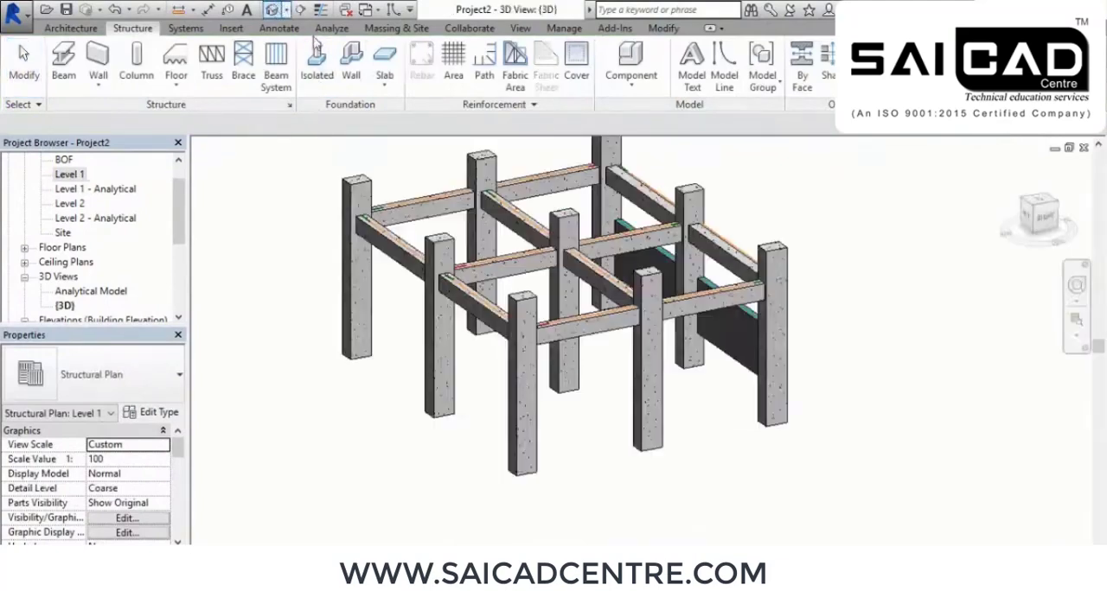
middle_click_drag(435, 408, 899, 380, "shift")
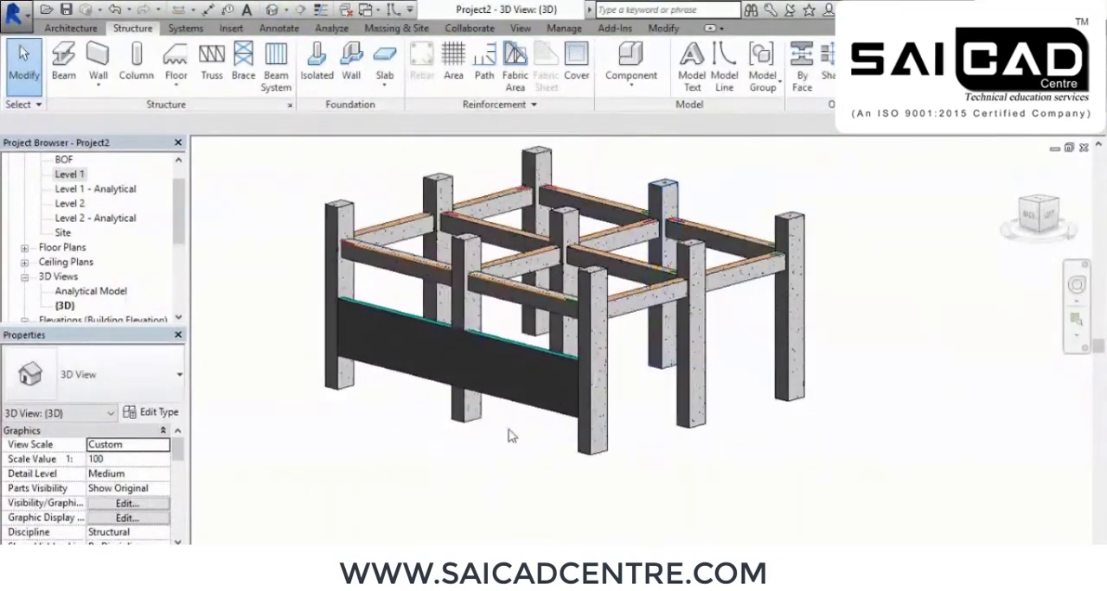
scroll(453, 405, "up", 2)
middle_click_drag(453, 405, 552, 449, "shift")
scroll(338, 280, "up", 2)
scroll(562, 344, "down", 3)
middle_click_drag(713, 427, 522, 376, "shift")
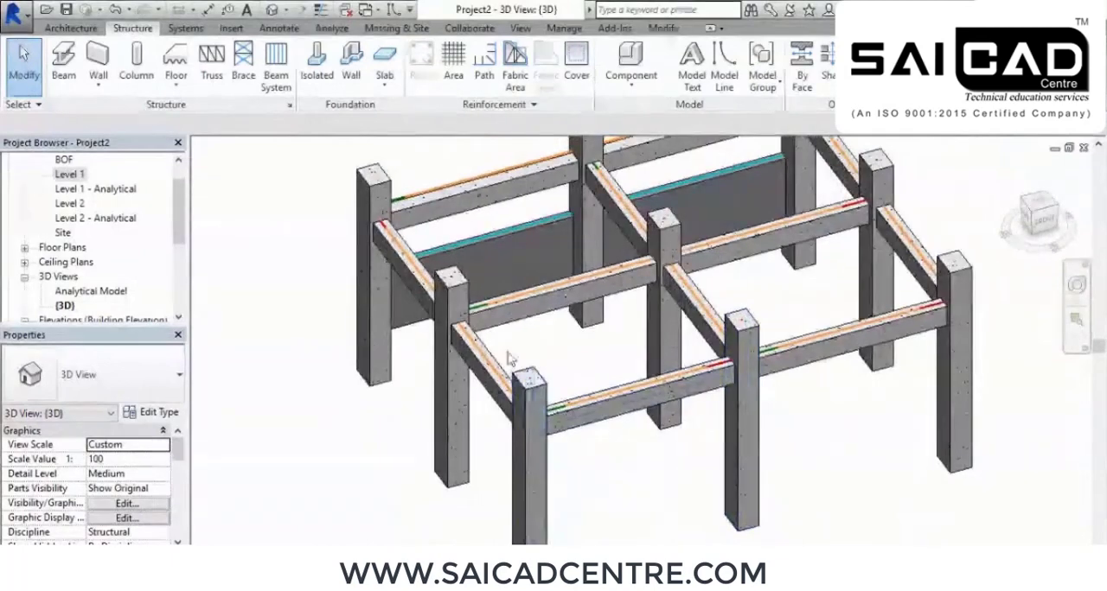
scroll(605, 320, "up", 3)
scroll(800, 415, "down", 4)
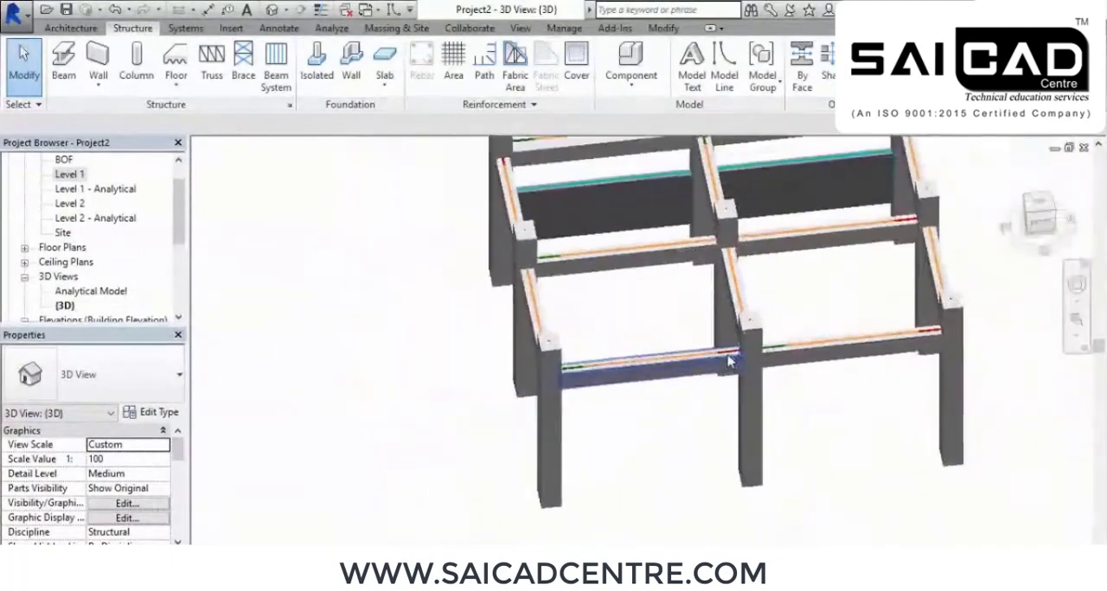
On the Level 2 structural plan, start a structural floor and pick boundary lines along the inner beam faces between grids 1–2 and A–B
double_click(67, 205)
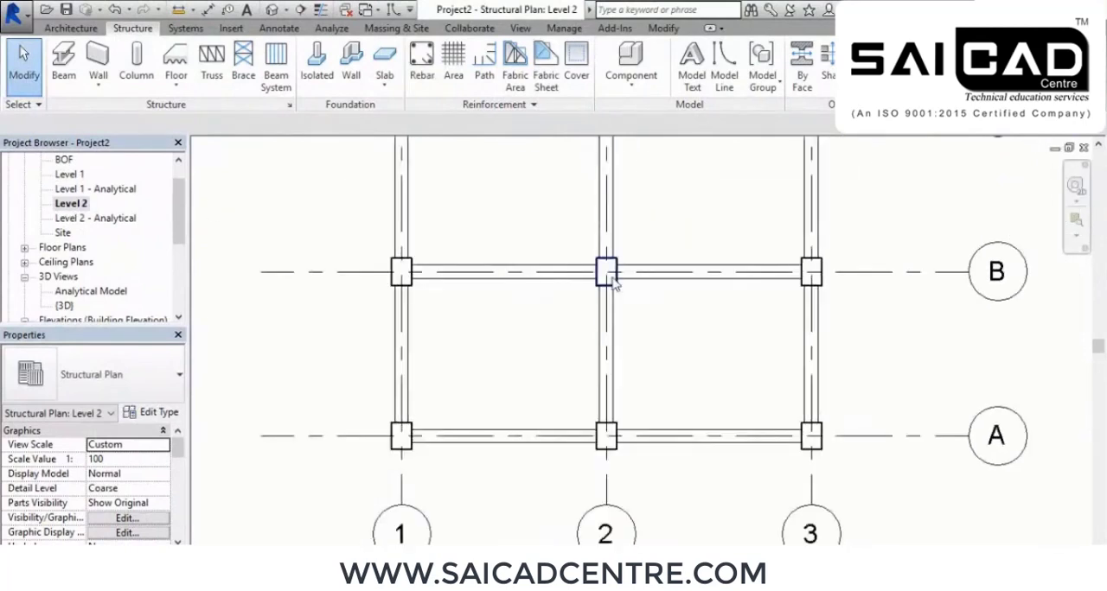
scroll(534, 279, "up", 2)
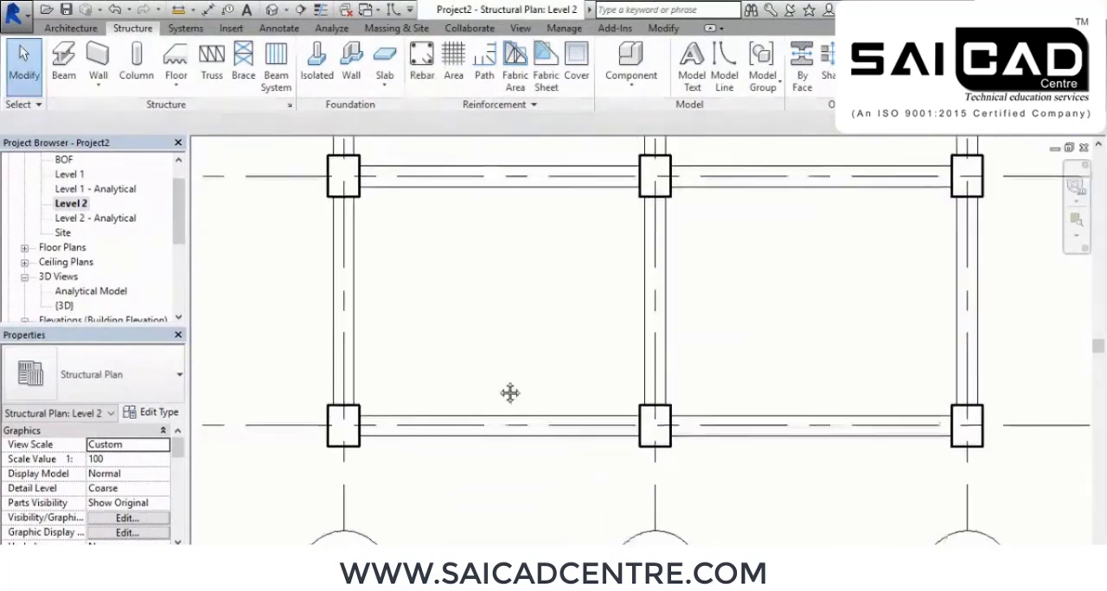
left_click(177, 78)
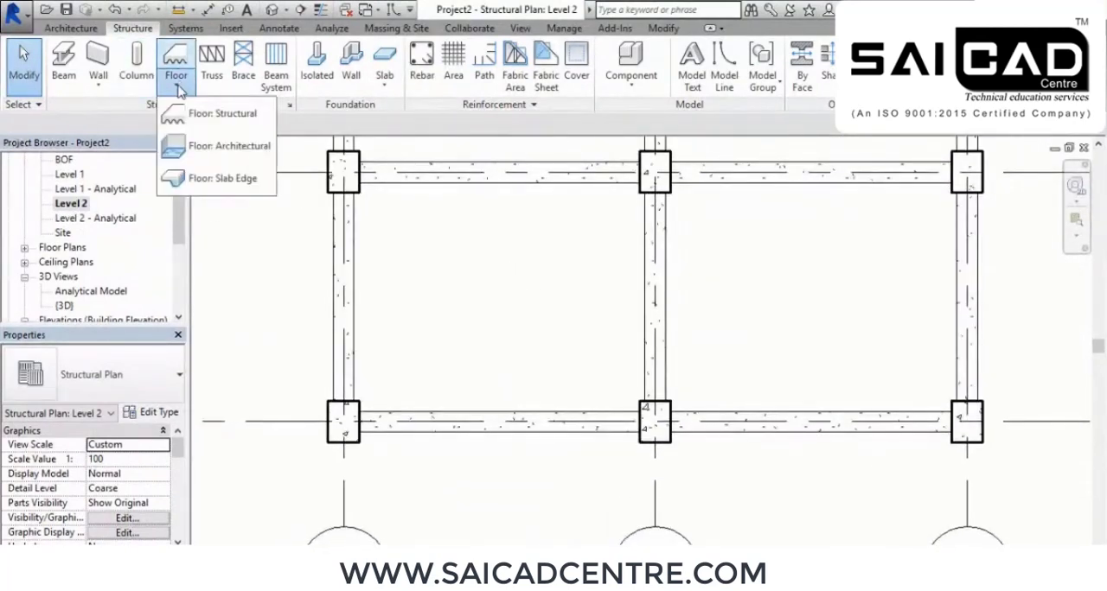
left_click(211, 116)
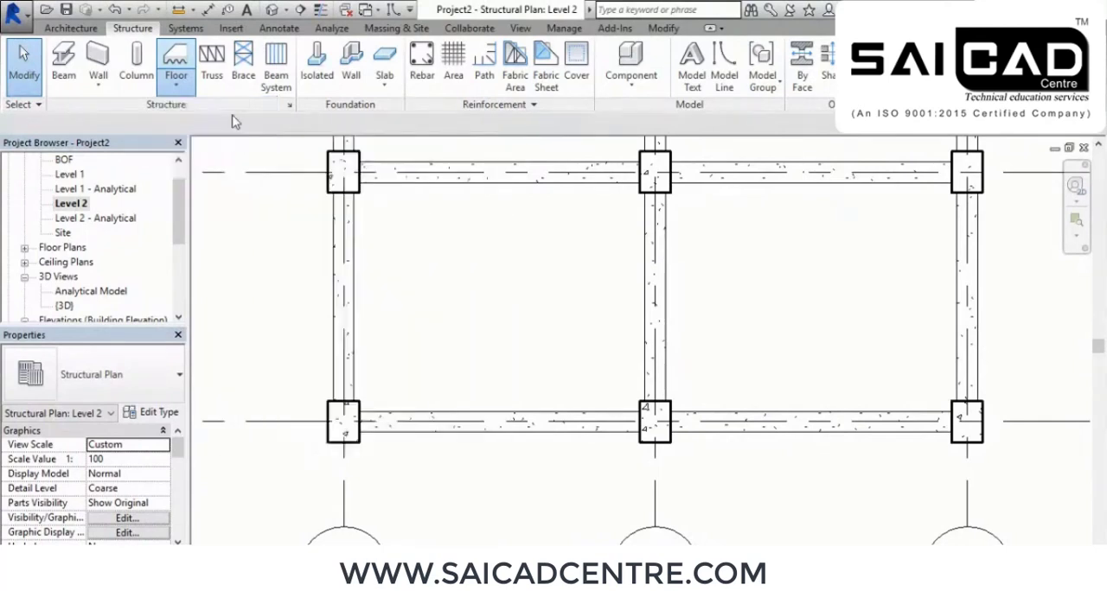
left_click(788, 49)
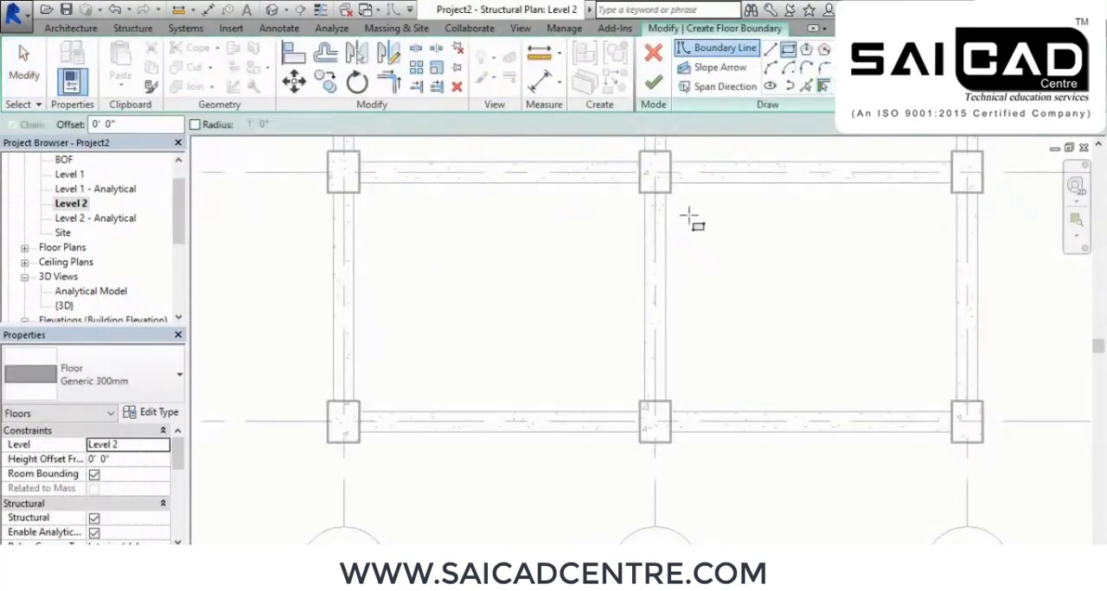
scroll(397, 186, "up", 1)
middle_click_drag(515, 263, 500, 295)
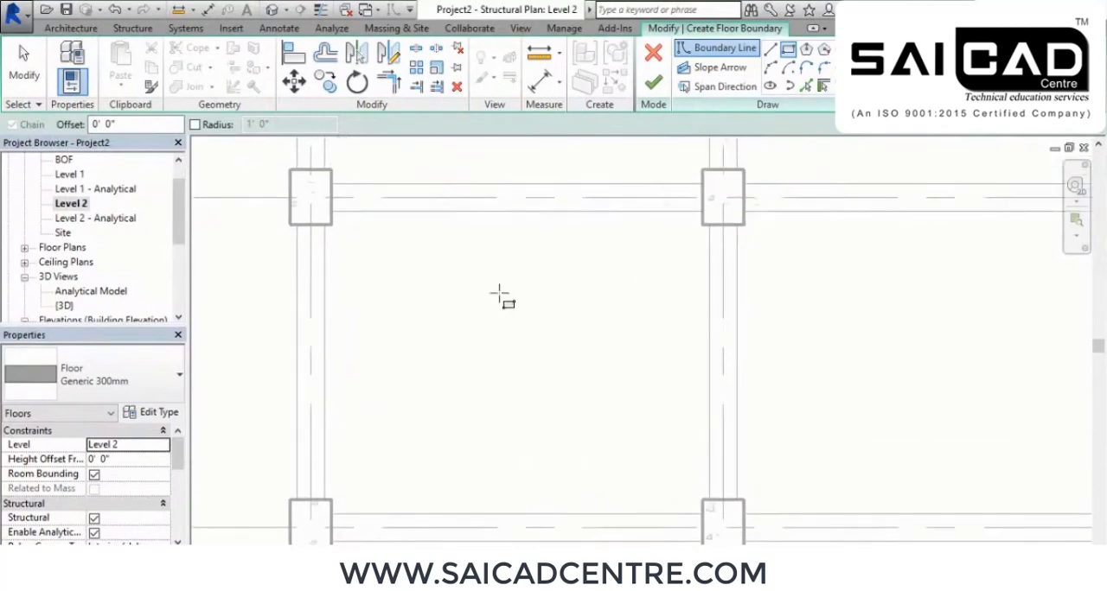
middle_click_drag(518, 350, 472, 313)
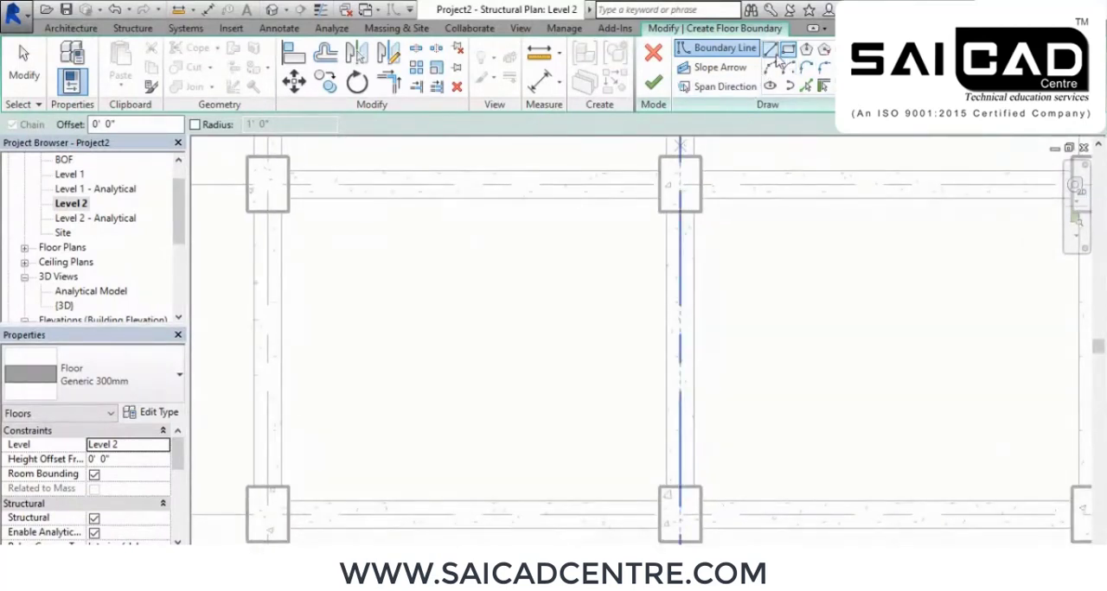
left_click(805, 86)
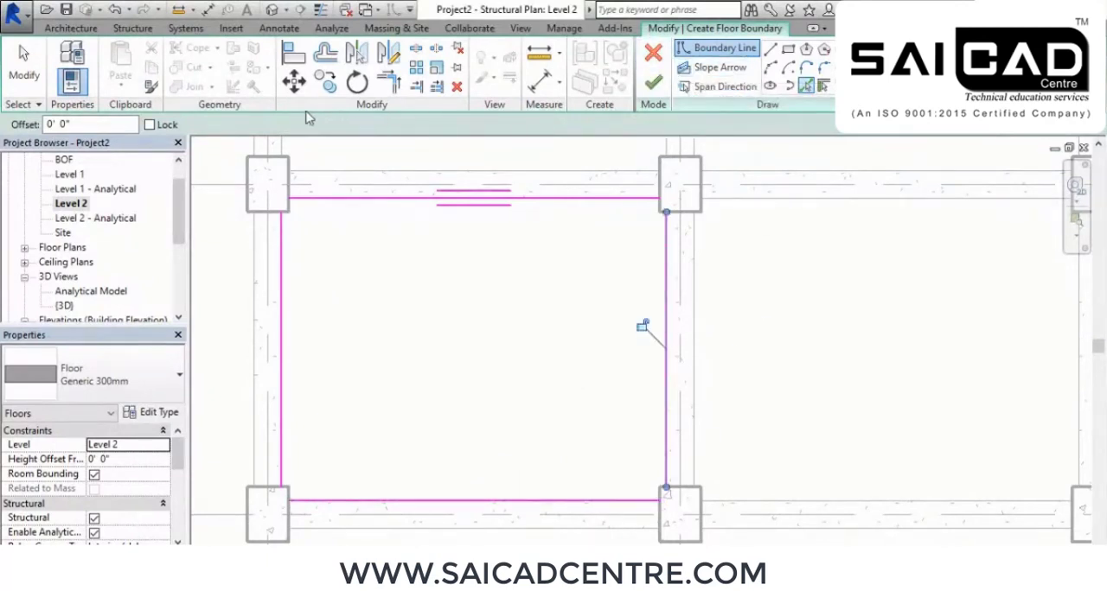
Trim the floor boundary lines to meet at all four corners and finish the Generic 300mm floor
left_click(389, 81)
left_click(324, 202)
left_click(278, 268)
middle_click_drag(331, 423, 352, 301)
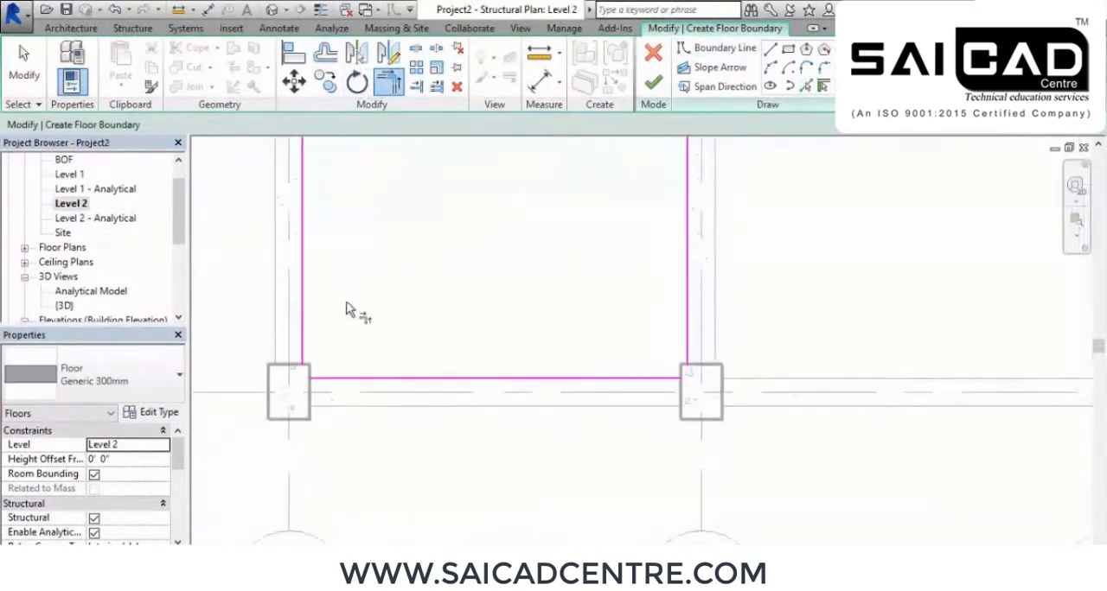
left_click(303, 328)
left_click(346, 383)
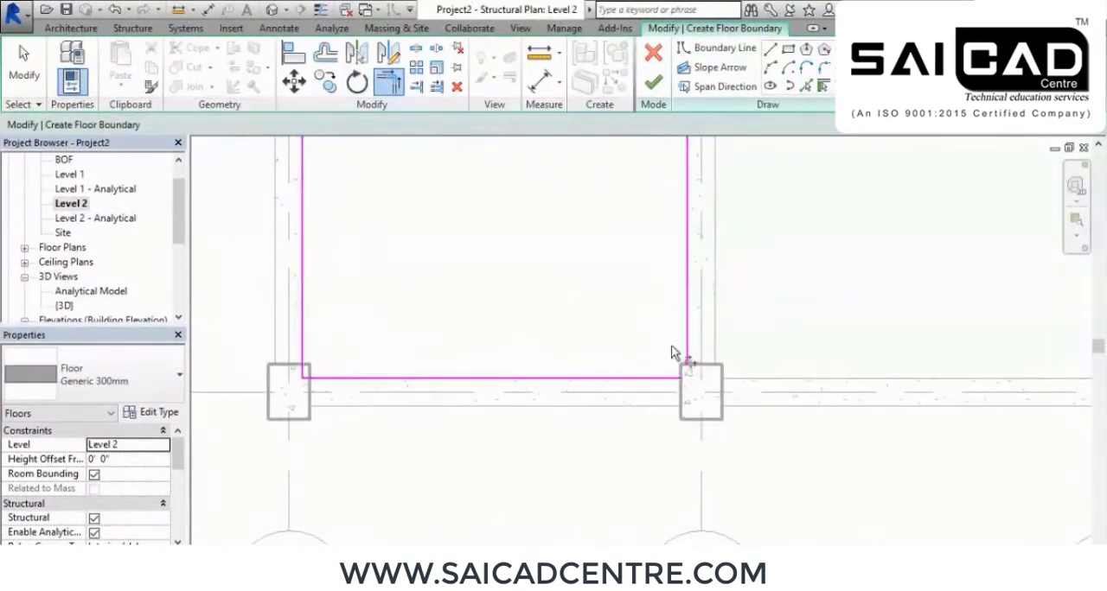
left_click(679, 349)
left_click(666, 380)
middle_click_drag(635, 272, 637, 316)
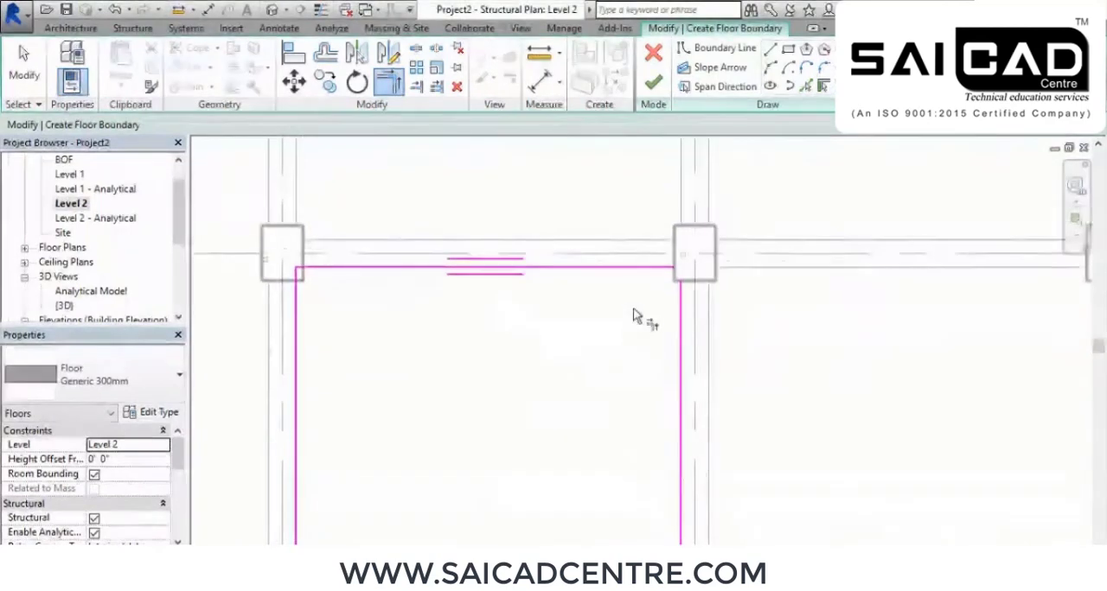
left_click(654, 270)
scroll(638, 367, "down", 2)
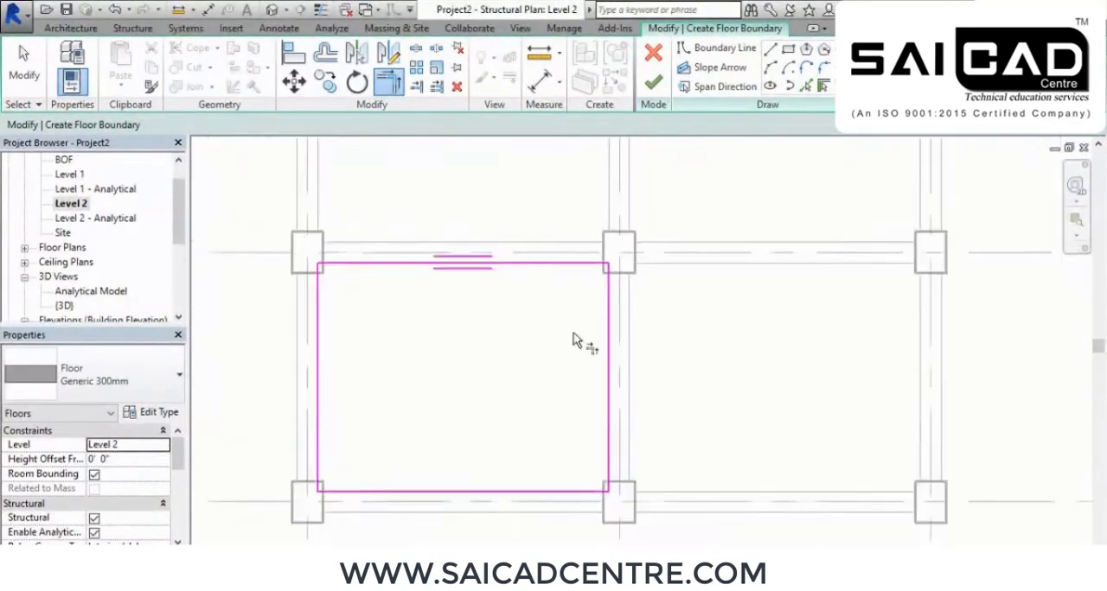
scroll(388, 294, "up", 2)
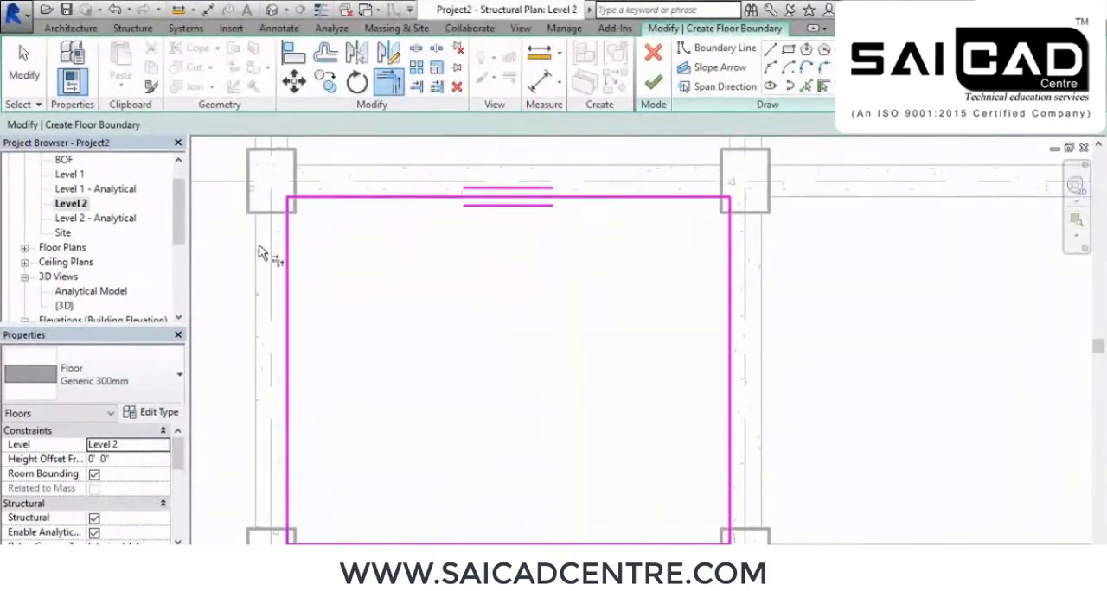
left_click(653, 83)
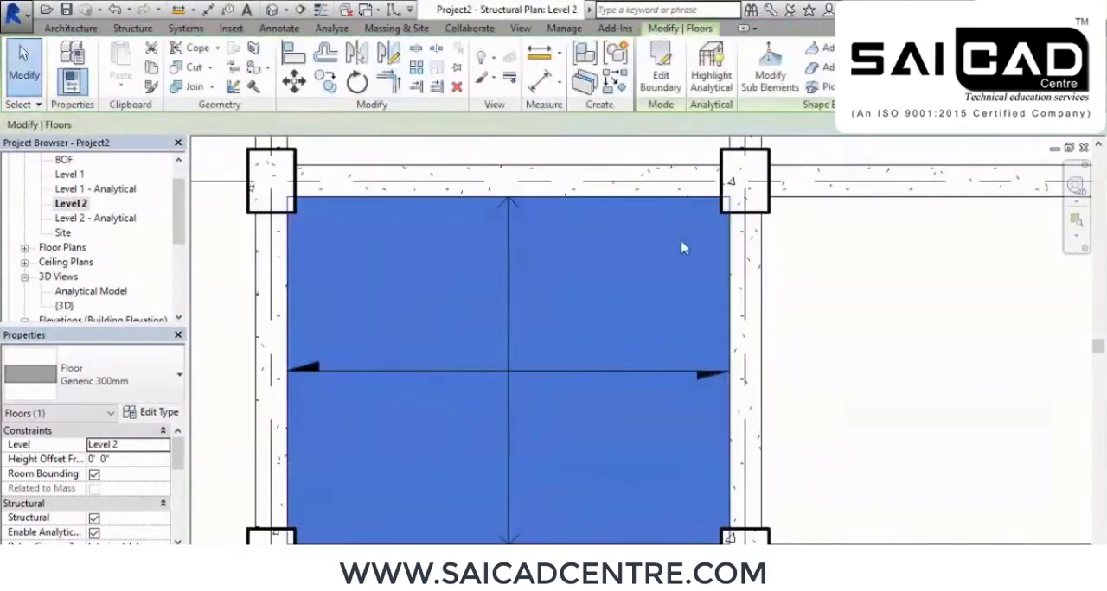
Clear the floor selection and examine the new slab between grids 1–2 in the default 3D view from several angles
middle_click_drag(607, 339, 678, 288)
scroll(680, 287, "down", 2)
mouse_move(623, 389)
middle_mouse_down()
mouse_move(640, 291)
mouse_move(623, 395)
middle_mouse_up()
scroll(699, 301, "up", 3)
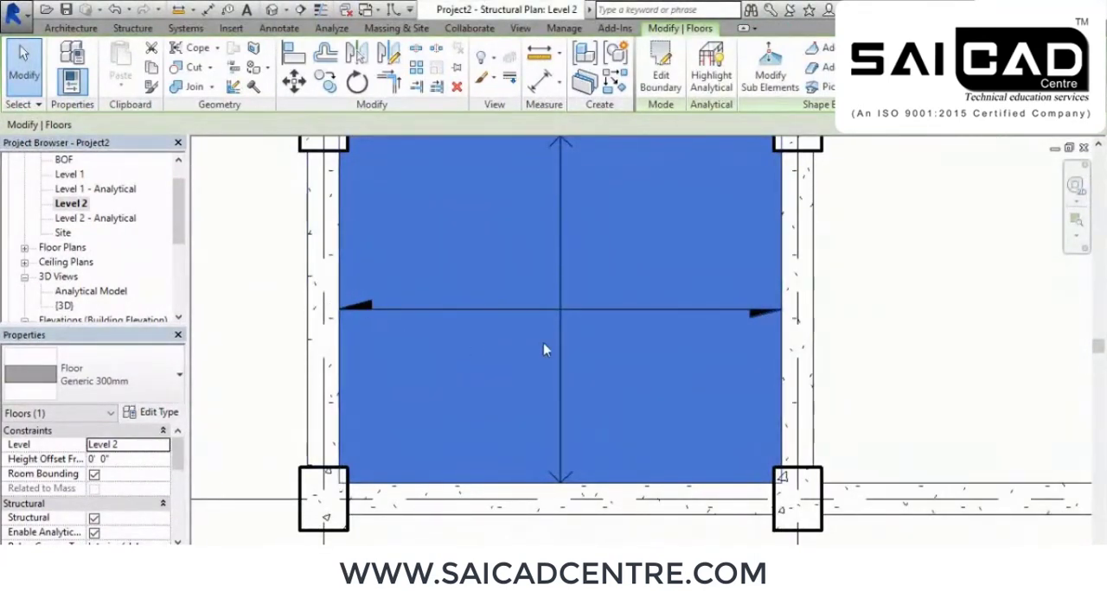
scroll(607, 323, "down", 3)
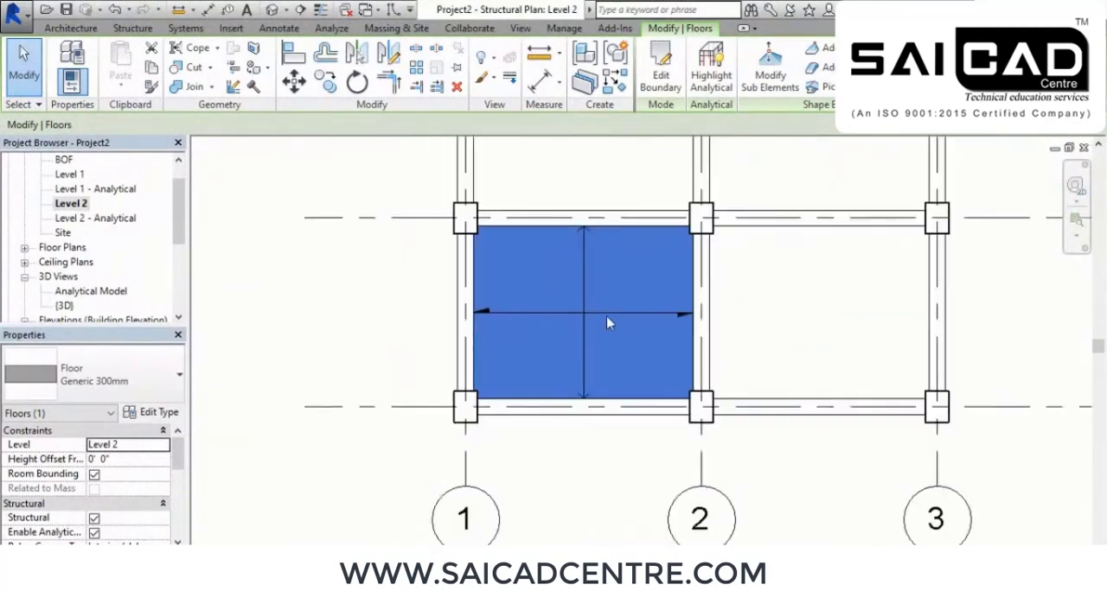
left_click(317, 284)
left_click(272, 10)
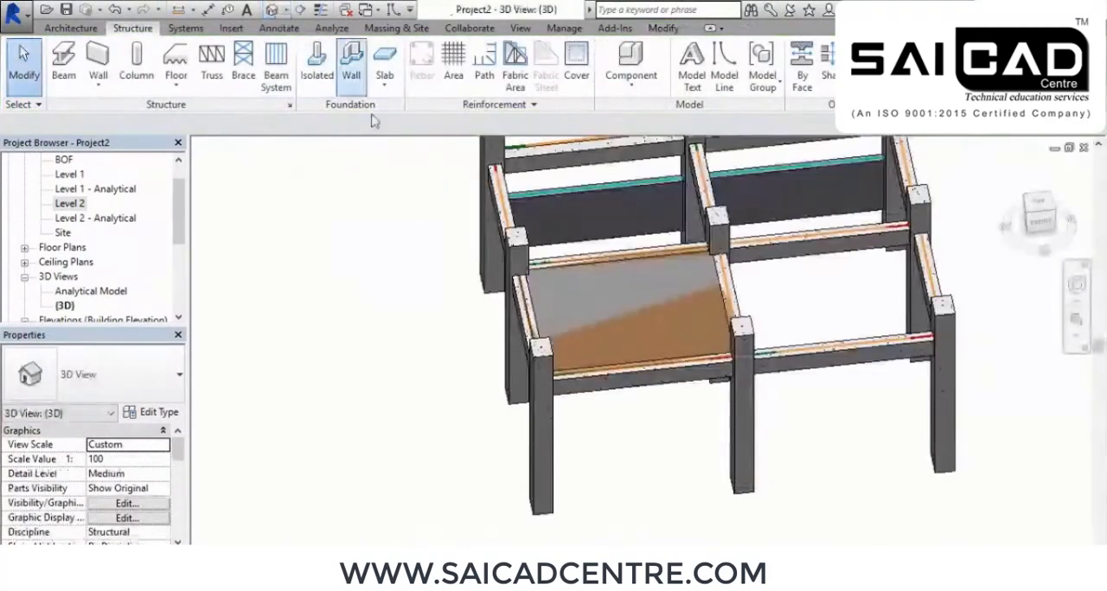
middle_click_drag(683, 294, 770, 492, "shift")
middle_click_drag(862, 441, 716, 497)
scroll(731, 479, "down", 2)
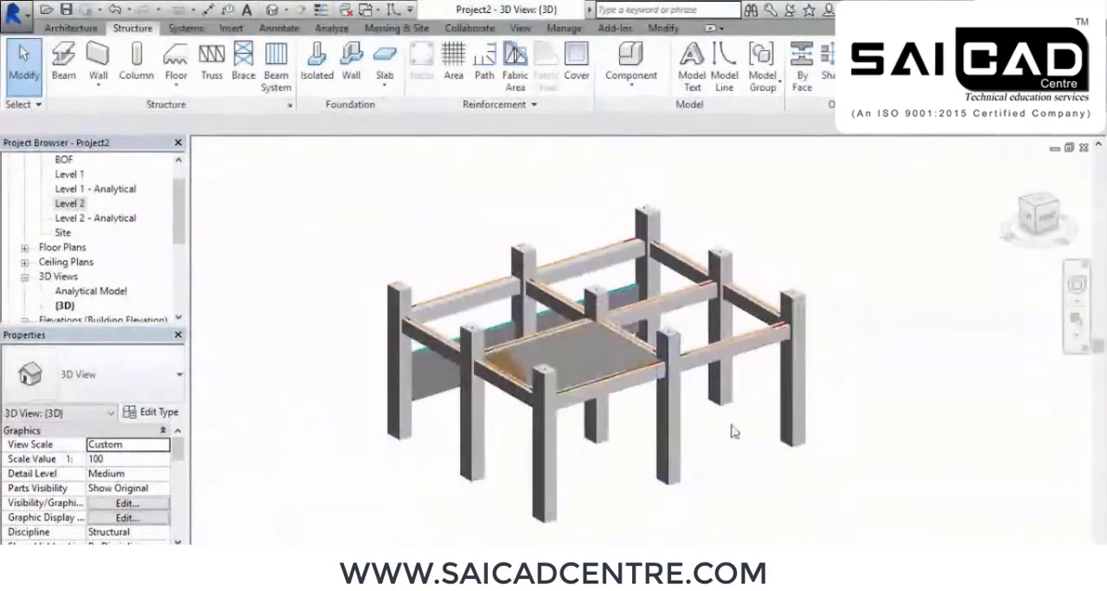
Examine the columns, beams, wall and slab in the Analytical Model view, and return to the default 3D view for comparison
double_click(91, 293)
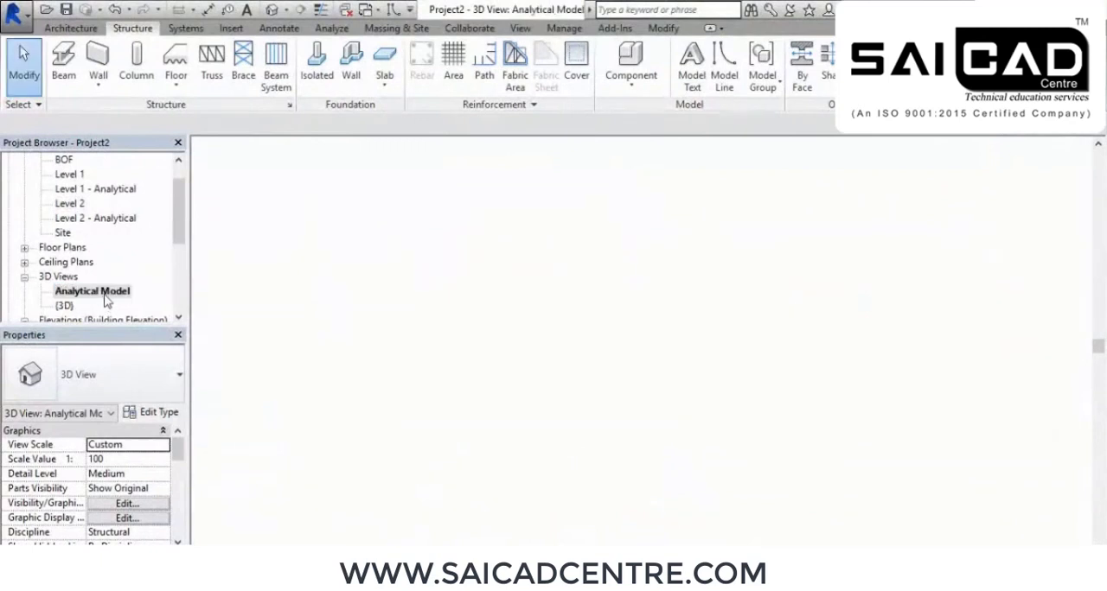
middle_click_drag(407, 470, 665, 462, "shift")
middle_click_drag(538, 429, 441, 363, "shift")
middle_click_drag(757, 420, 731, 415, "shift")
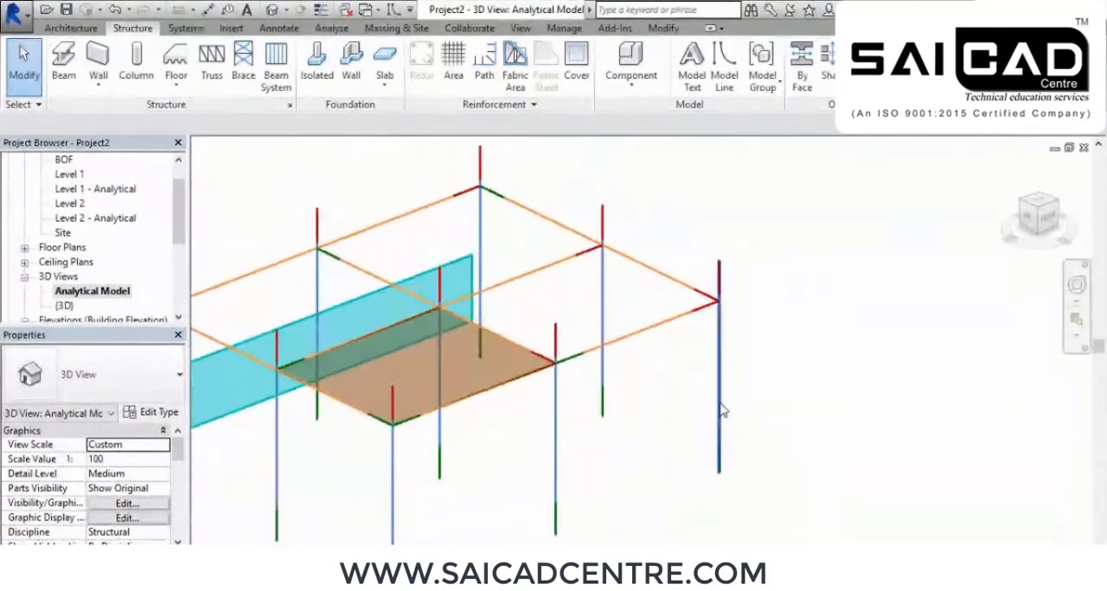
middle_click_drag(640, 403, 698, 282, "shift")
middle_click_drag(701, 351, 719, 397, "shift")
middle_click_drag(636, 476, 657, 458, "shift")
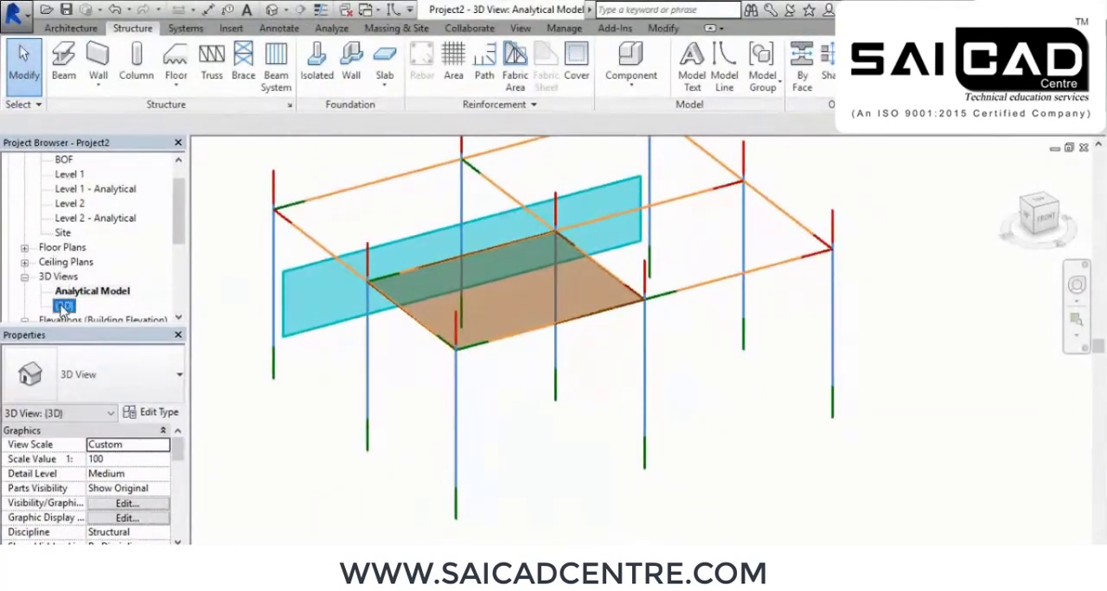
double_click(64, 306)
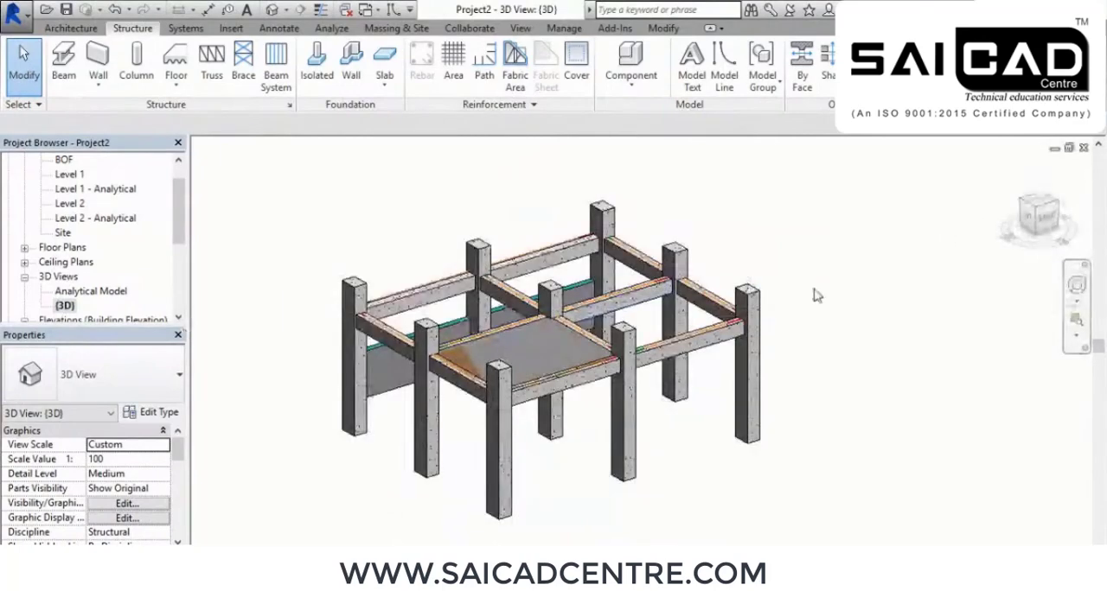
middle_click_drag(816, 296, 821, 266)
mouse_move(820, 333)
middle_mouse_down("shift")
mouse_move(821, 346)
mouse_move(773, 323)
mouse_move(749, 372)
mouse_move(663, 412)
mouse_move(853, 380)
mouse_move(920, 393)
mouse_move(541, 397)
mouse_move(574, 436)
mouse_move(623, 447)
mouse_move(470, 455)
middle_mouse_up("shift")
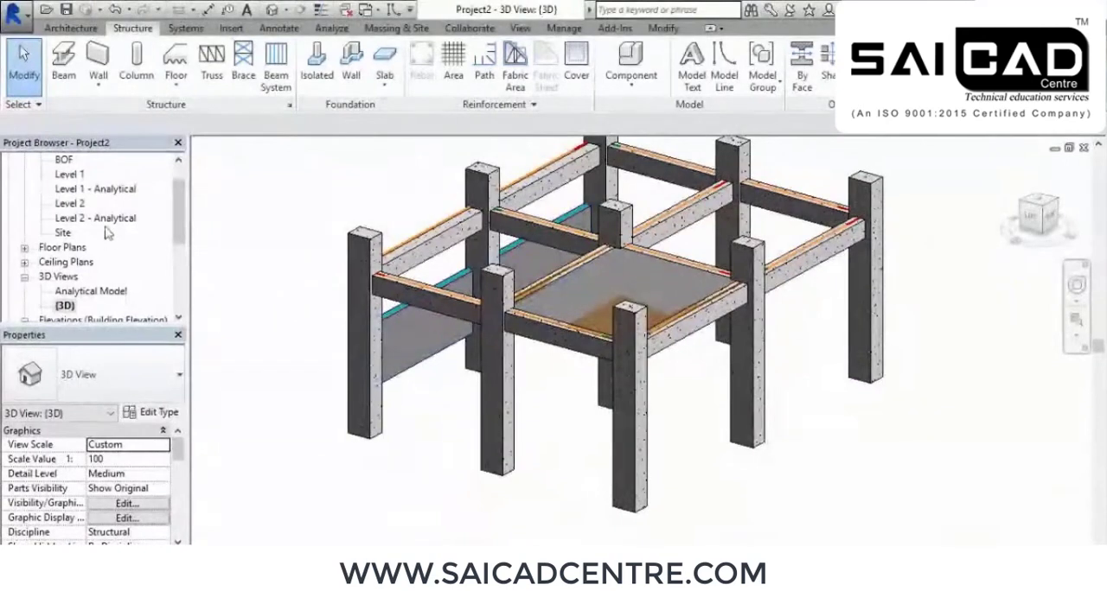
On the Level 1 structural plan, start a structural wall of type Foundation - 300mm Concrete with its depth set to BOF
scroll(182, 201, "up", 1)
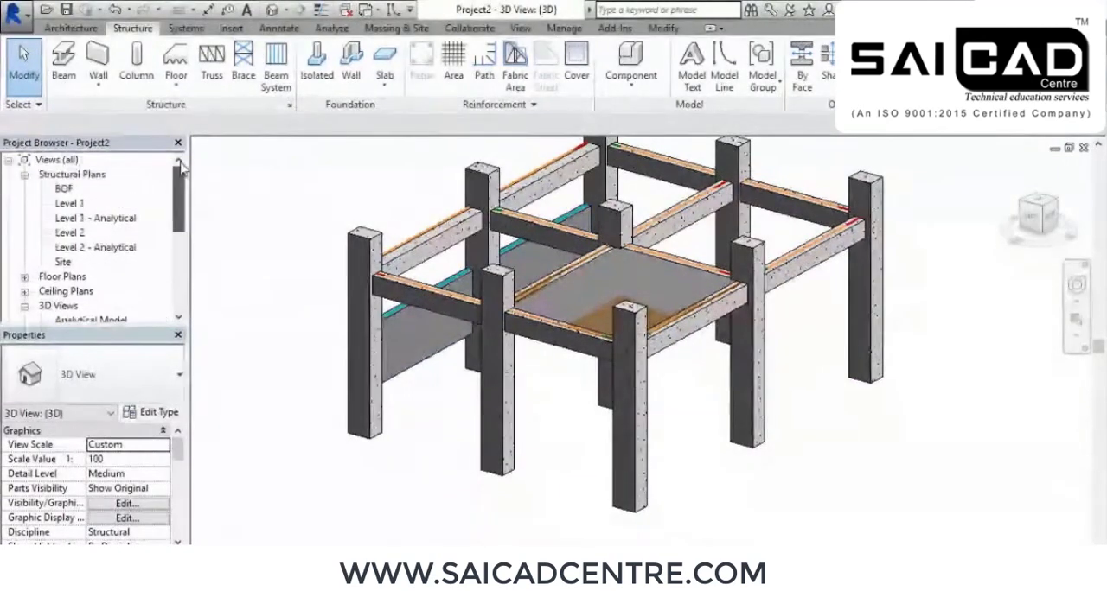
double_click(63, 205)
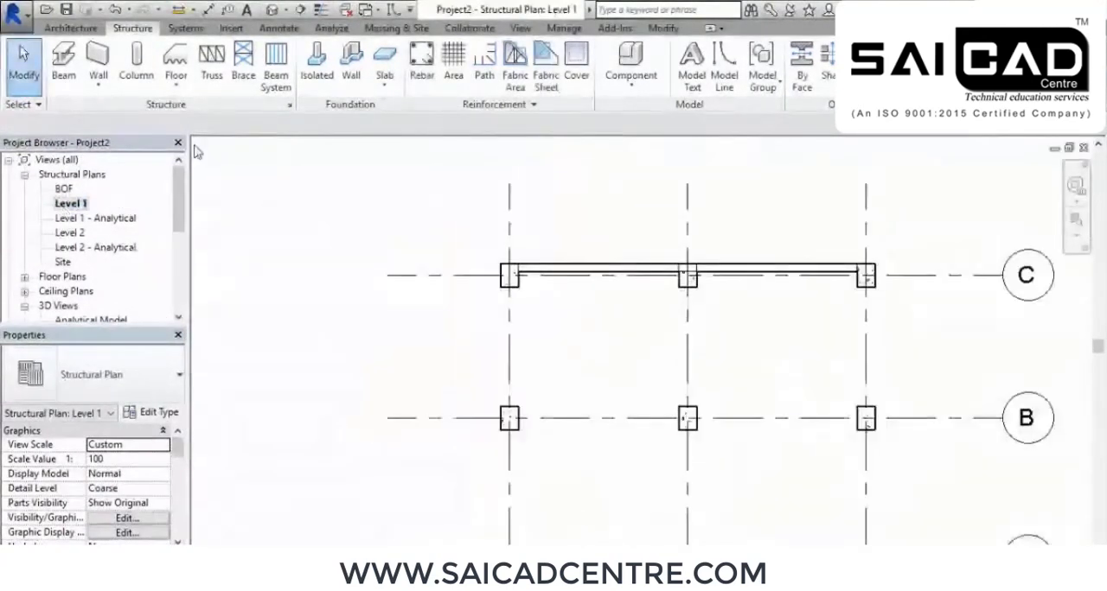
left_click(97, 55)
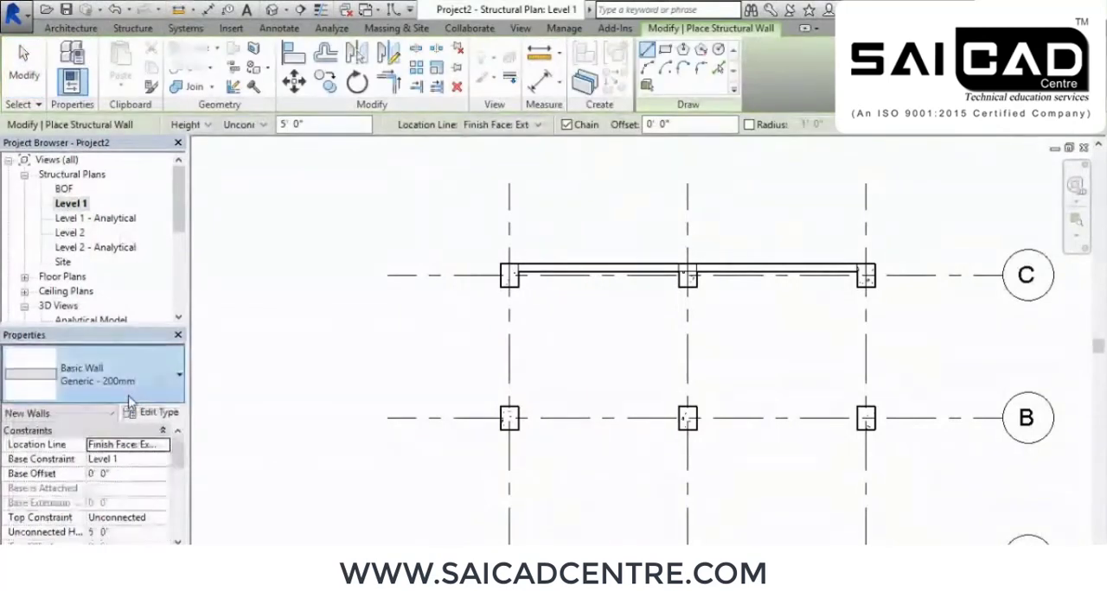
left_click(131, 384)
scroll(116, 253, "down", 3)
scroll(105, 251, "up", 4)
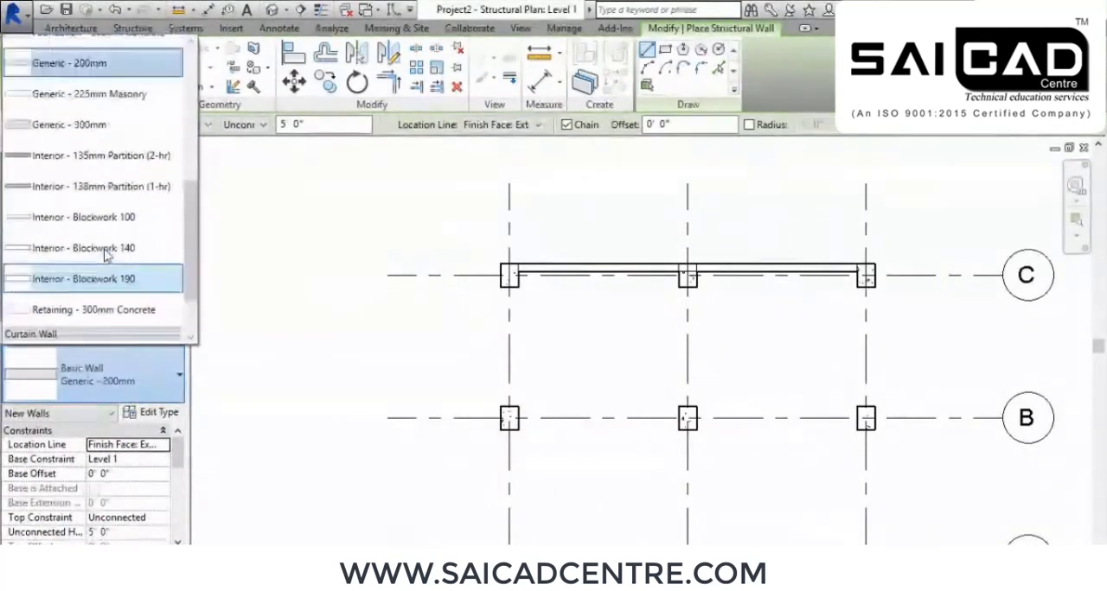
scroll(105, 251, "up", 3)
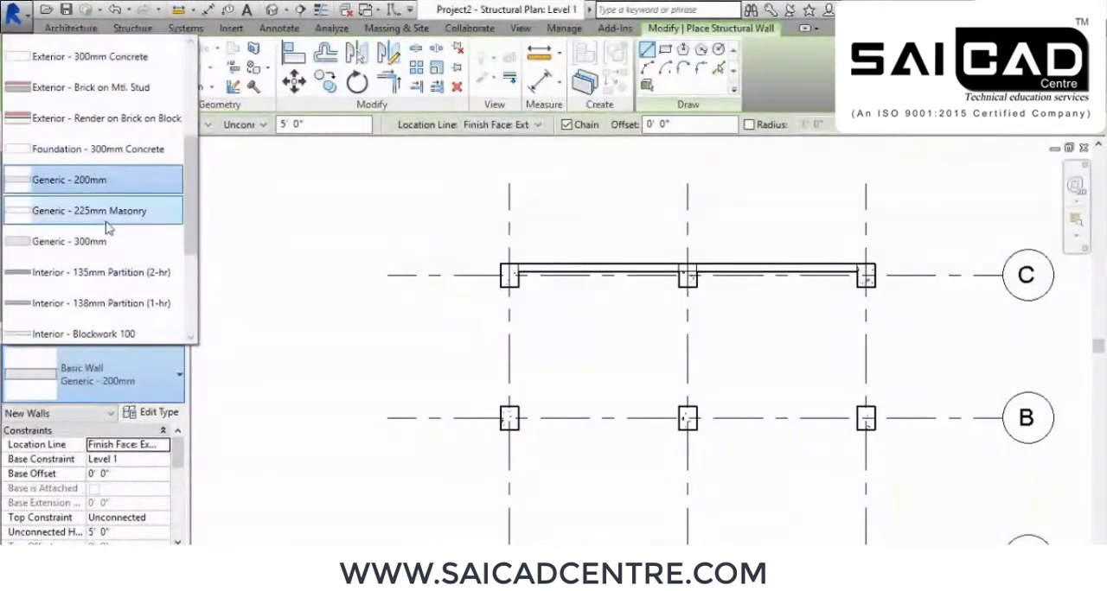
left_click(108, 150)
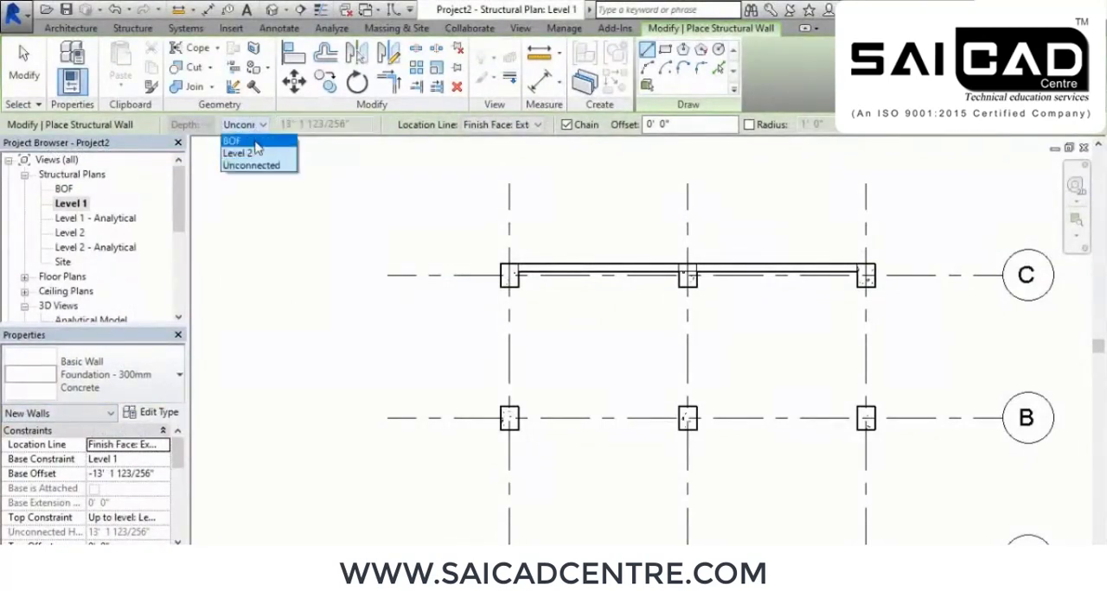
left_click(248, 143)
Draw the foundation wall by its wall centerline beneath the grid C wall, from column 1 to column 3, and end wall placement
scroll(443, 270, "up", 4)
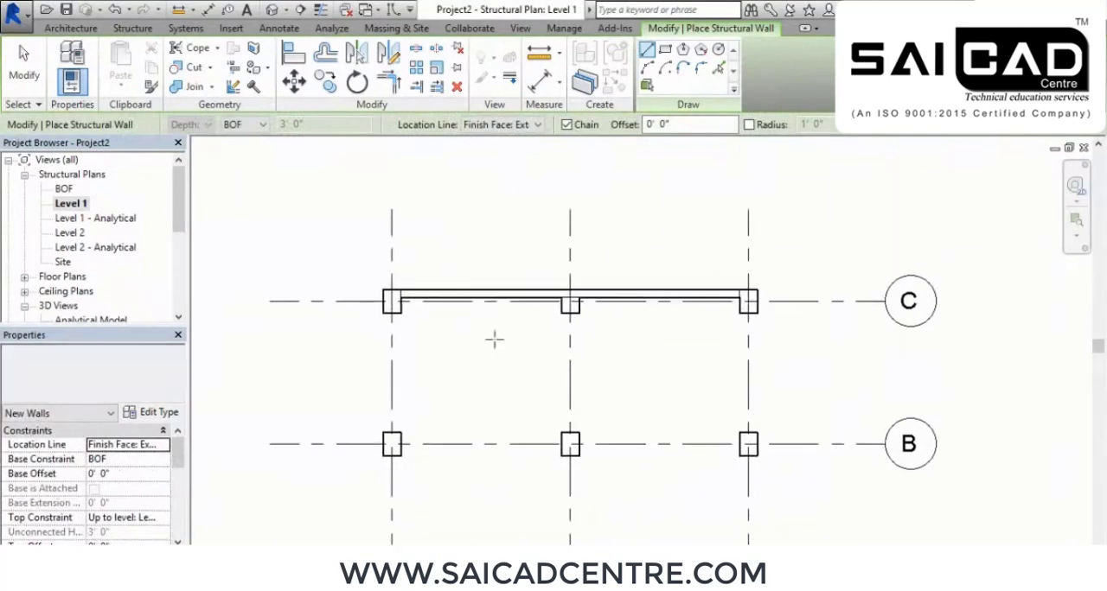
scroll(446, 270, "up", 2)
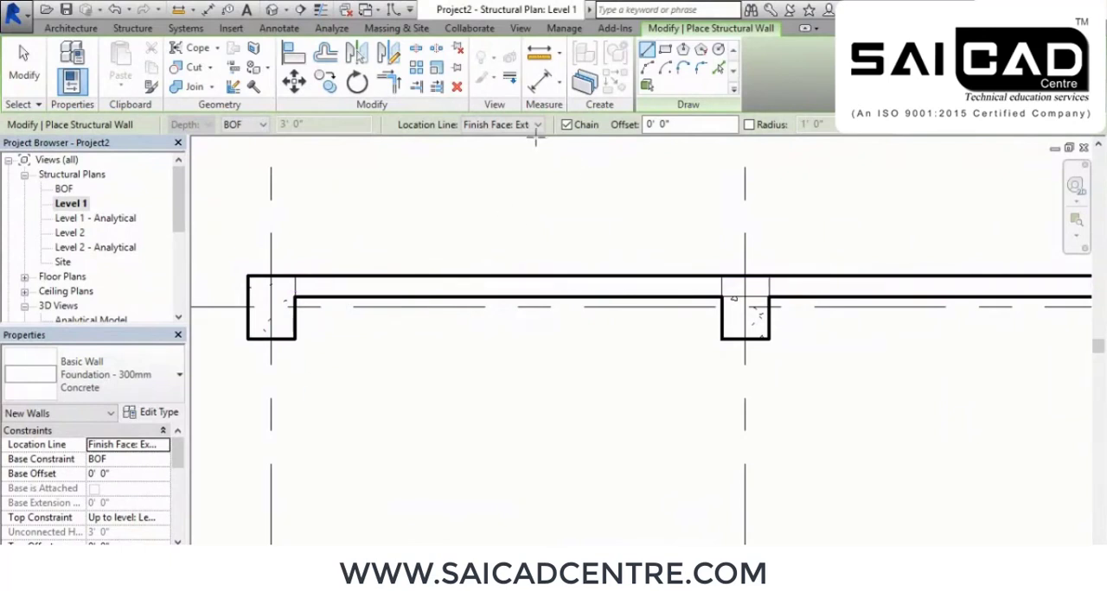
left_click(535, 127)
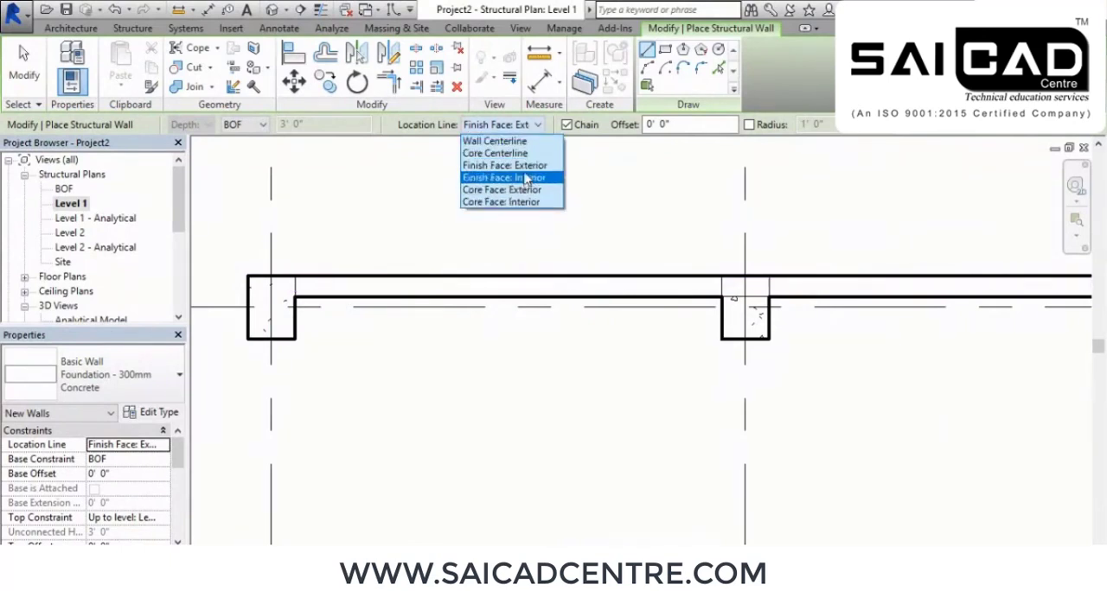
left_click(497, 141)
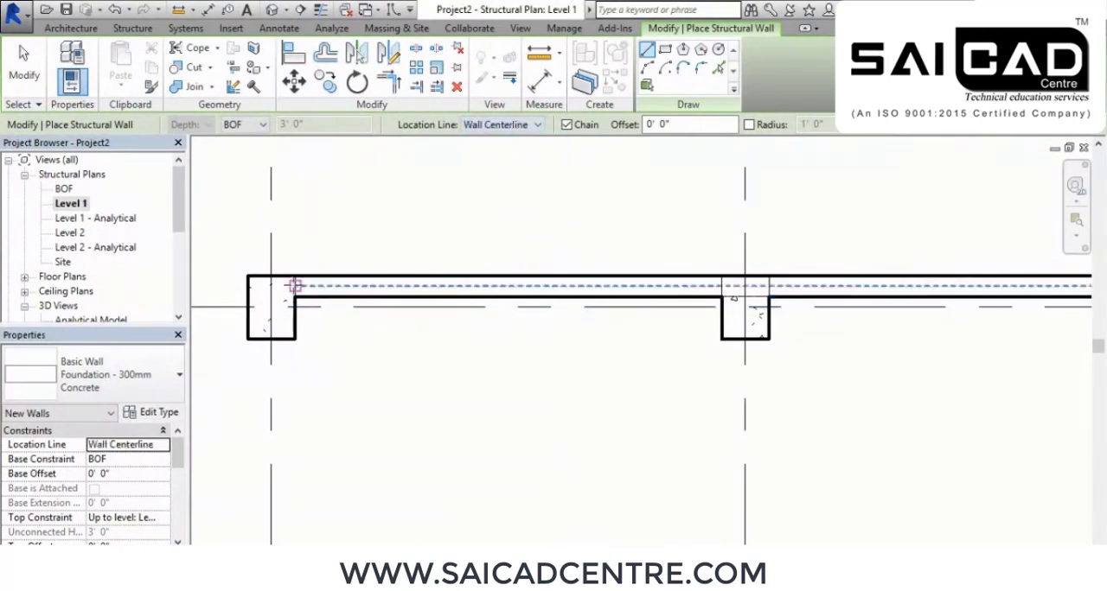
left_click(295, 302)
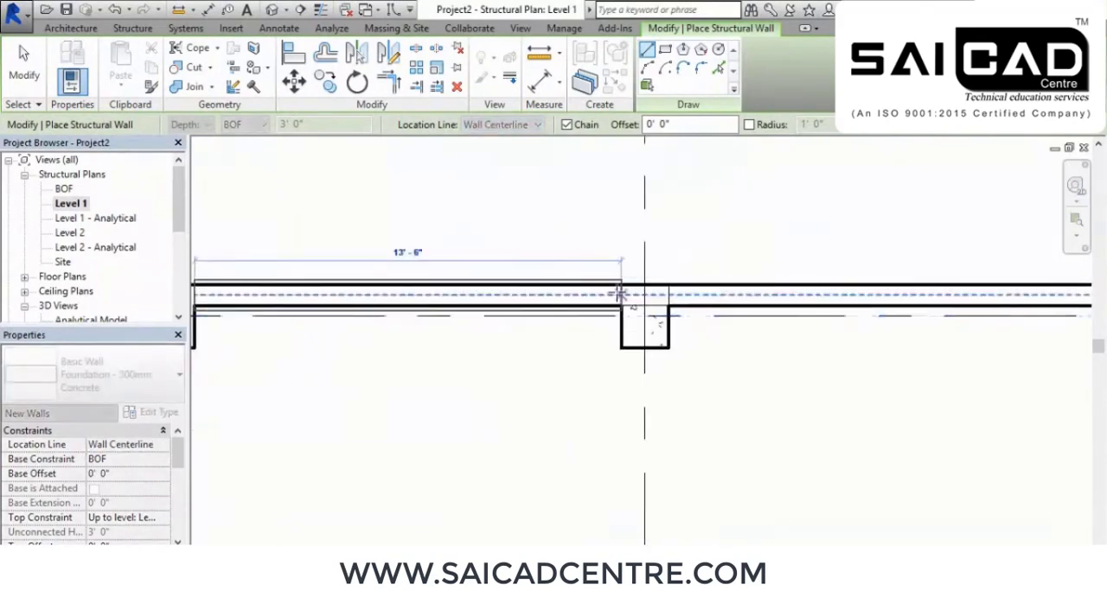
scroll(619, 294, "down", 3)
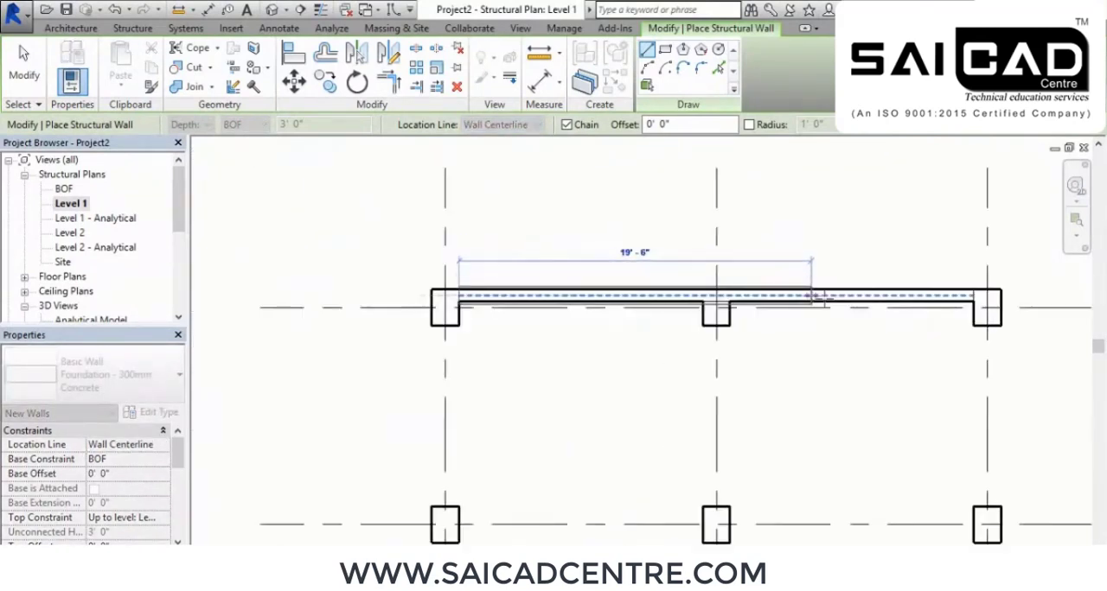
scroll(985, 296, "up", 3)
left_click(986, 297)
right_click(717, 217)
left_click(766, 222)
right_click(772, 217)
left_click(781, 226)
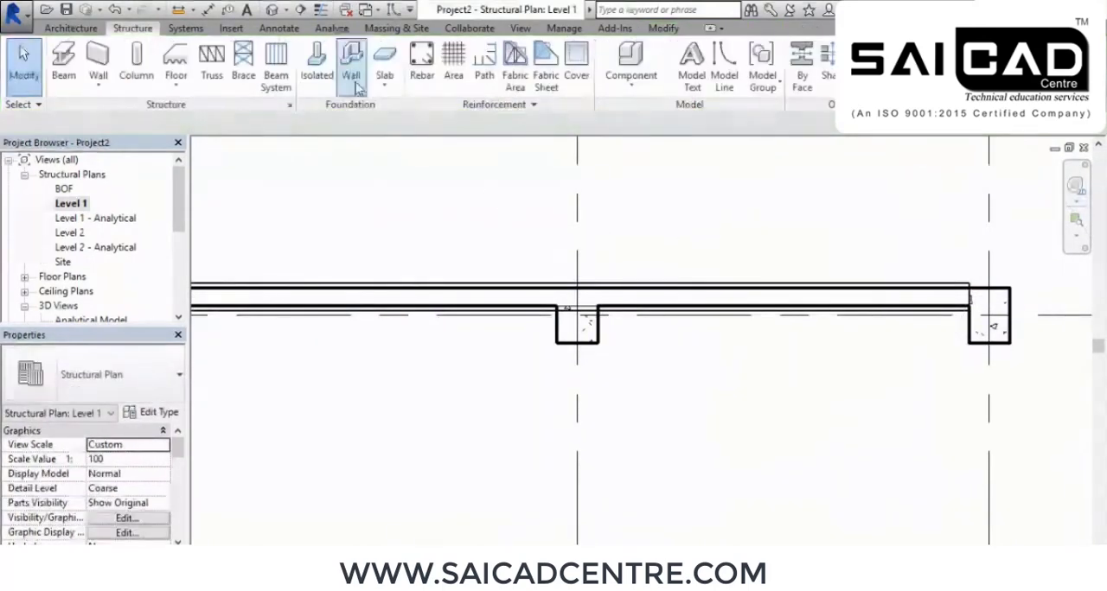
Open the default 3D view and examine the foundation wall below the grid C wall from several angles
left_click(273, 9)
middle_click_drag(484, 452, 555, 454, "shift")
scroll(555, 454, "up", 2)
middle_click_drag(640, 461, 668, 372)
scroll(668, 372, "down", 1)
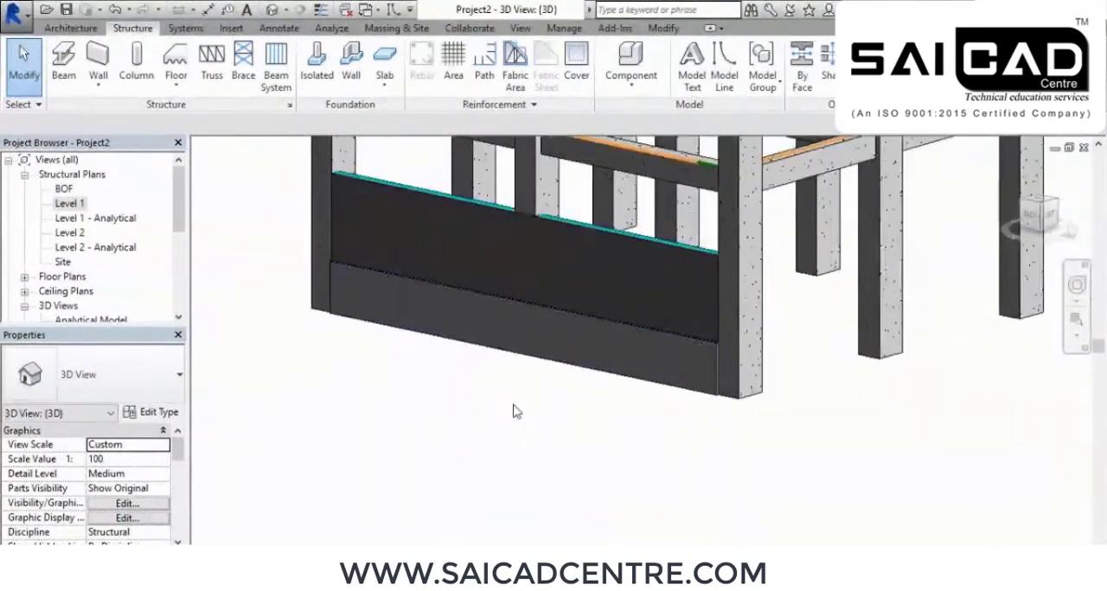
middle_click_drag(489, 386, 469, 394, "shift")
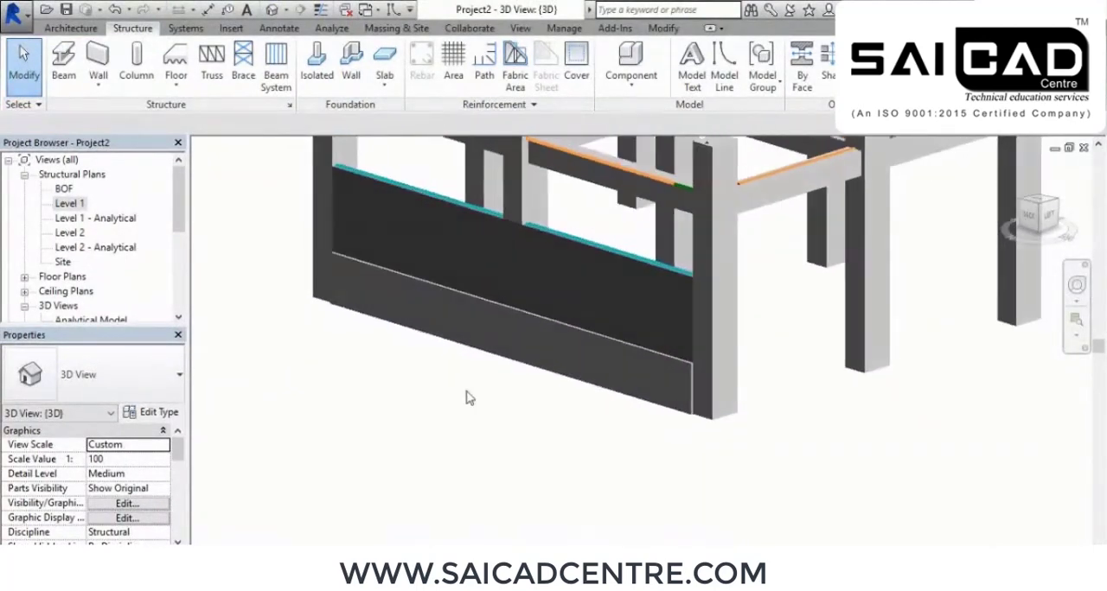
scroll(466, 391, "up", 2)
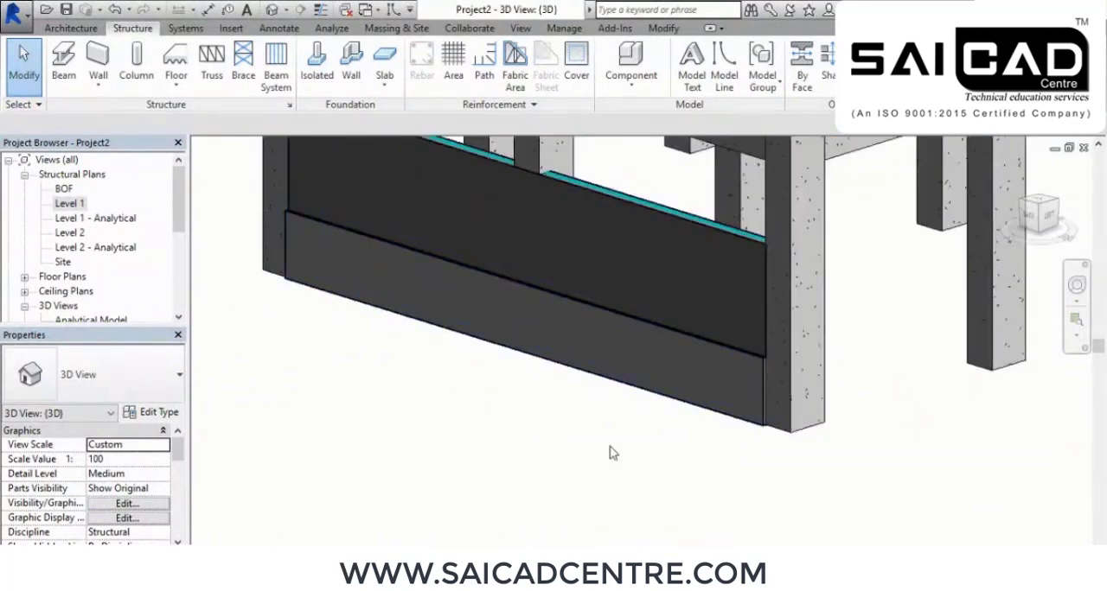
middle_click_drag(748, 465, 571, 433, "shift")
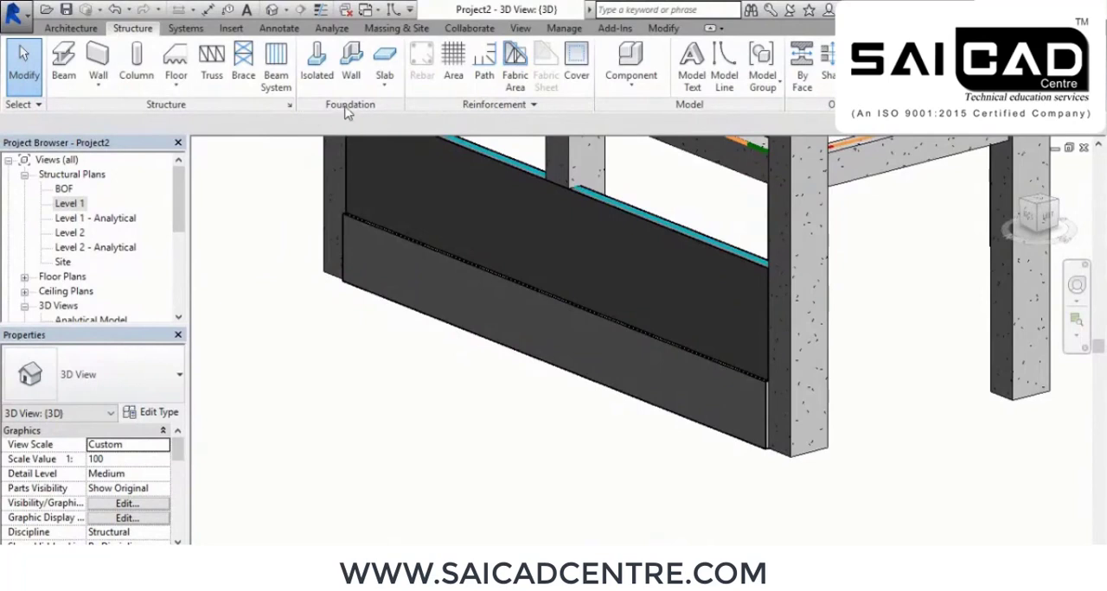
Place a Bearing Footing - 900 x 300 wall foundation under the grid C foundation wall and check it in 3D
left_click(351, 76)
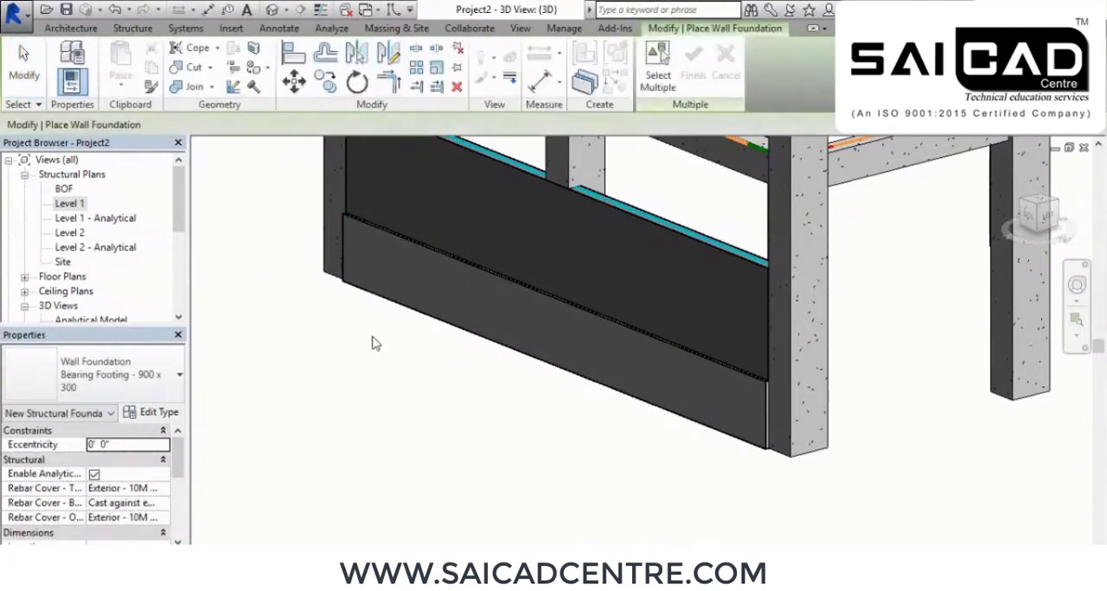
left_click(448, 333)
middle_click_drag(532, 511, 586, 469, "shift")
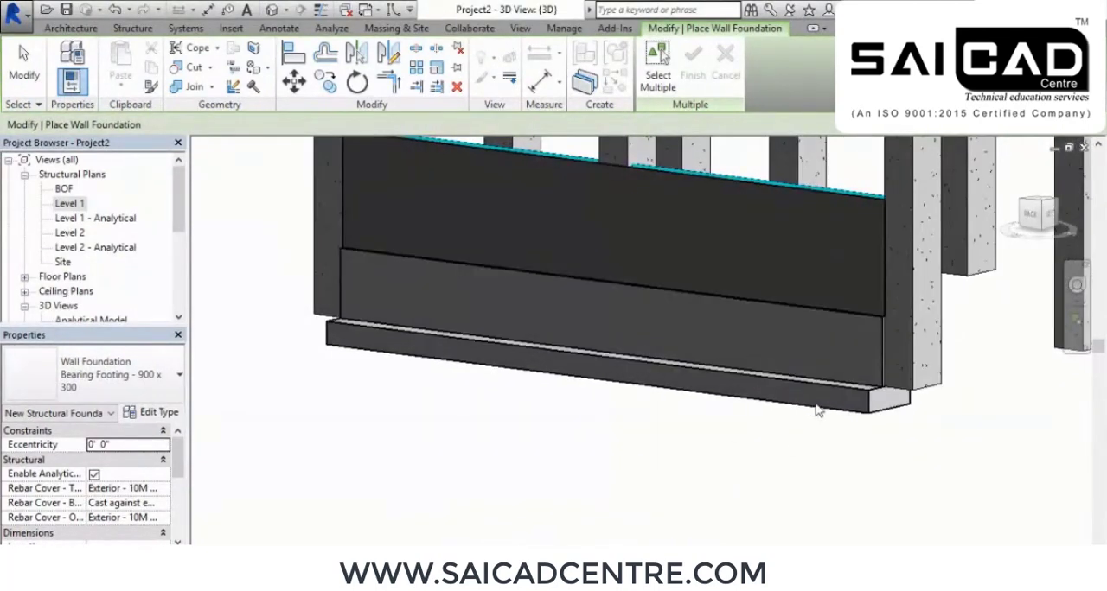
scroll(826, 440, "down", 5)
middle_click_drag(761, 444, 640, 409, "shift")
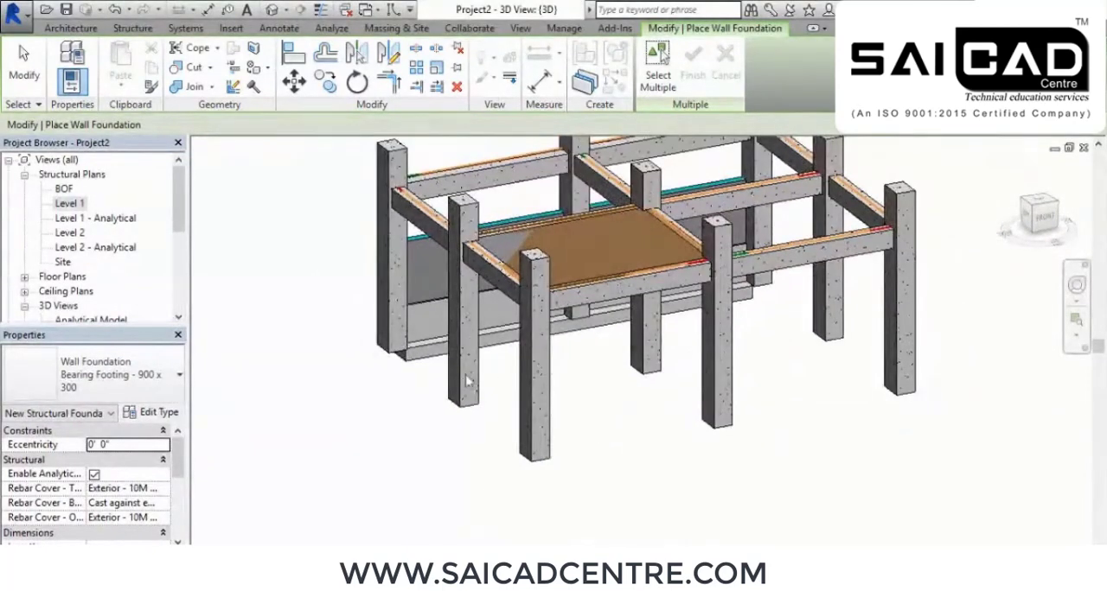
middle_click_drag(652, 413, 594, 446, "shift")
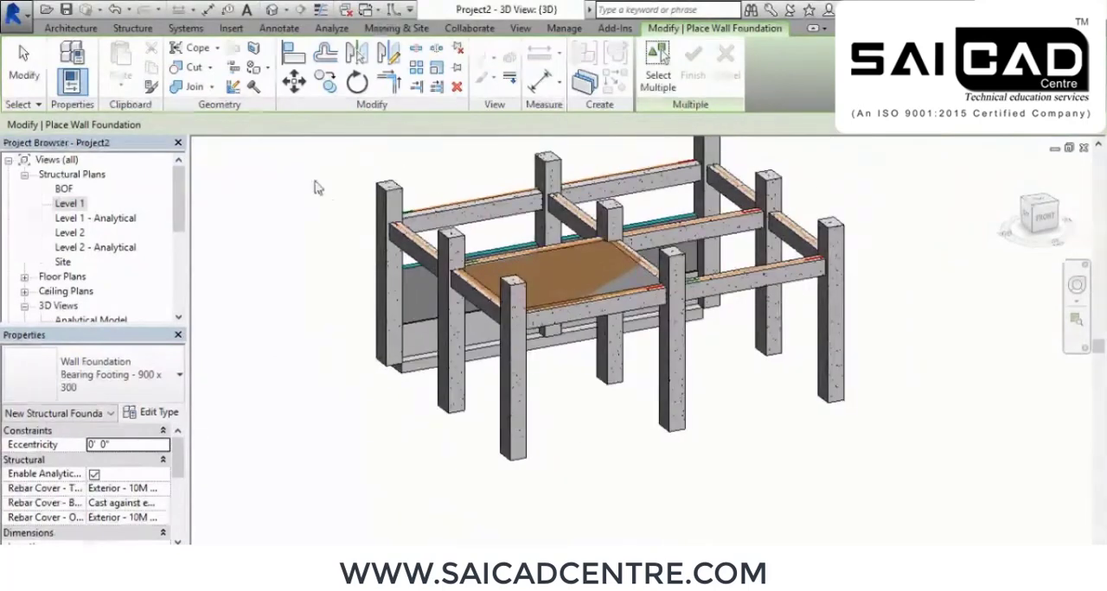
Open the BOF structural plan at the columns along grids A and B for placing isolated foundations
left_click(64, 28)
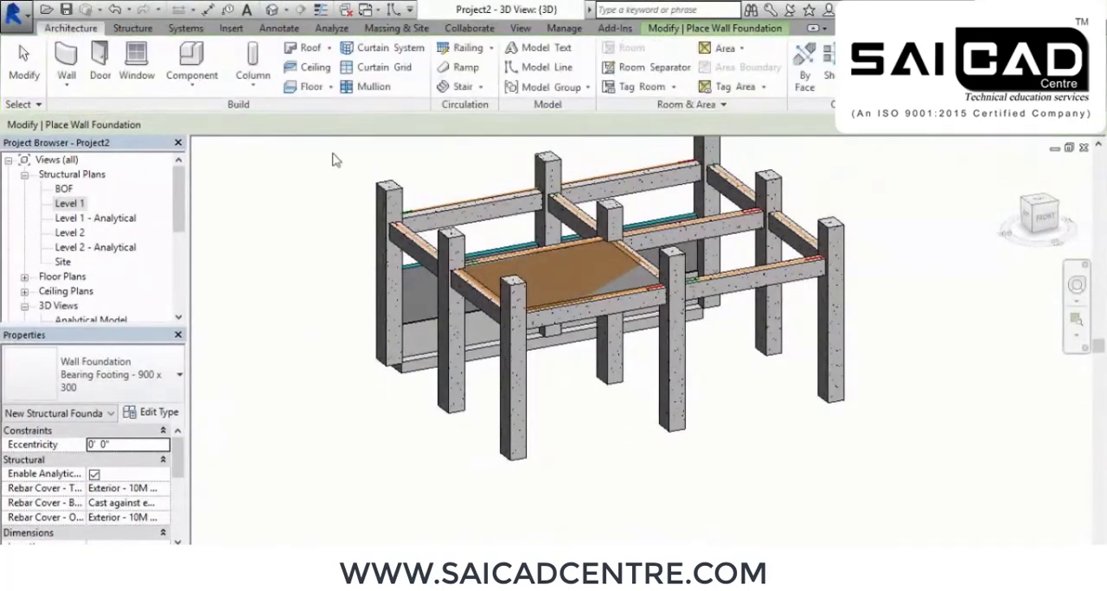
left_click(133, 29)
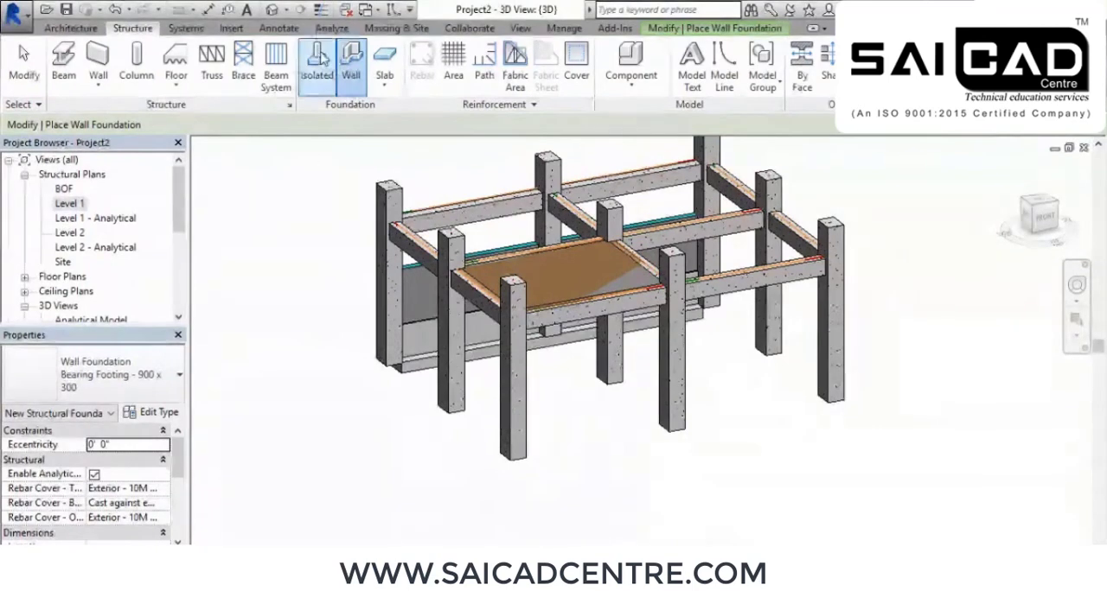
left_click(318, 62)
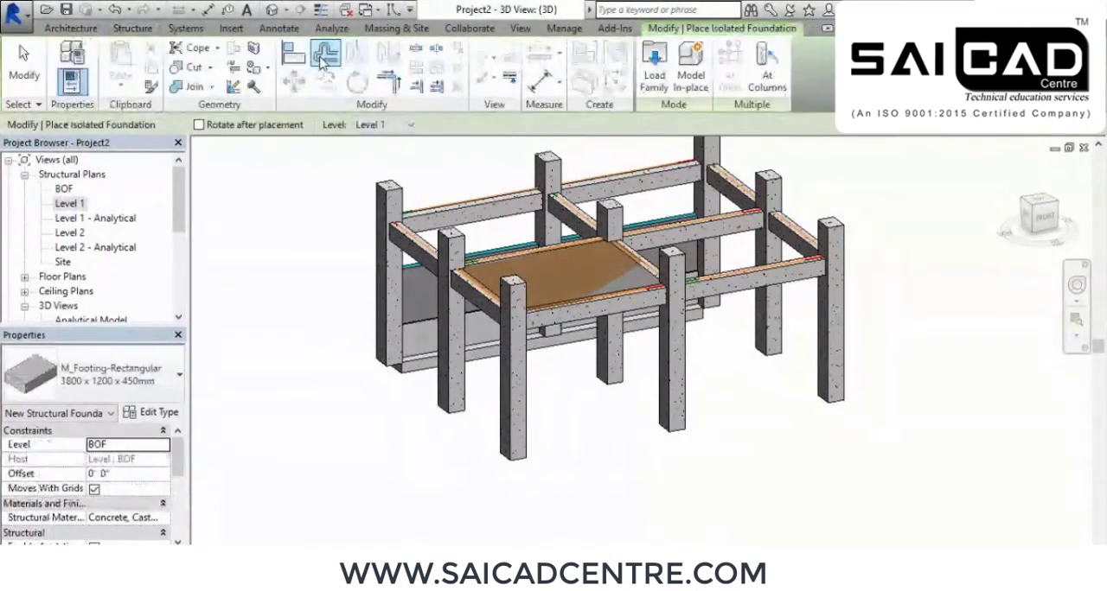
double_click(65, 190)
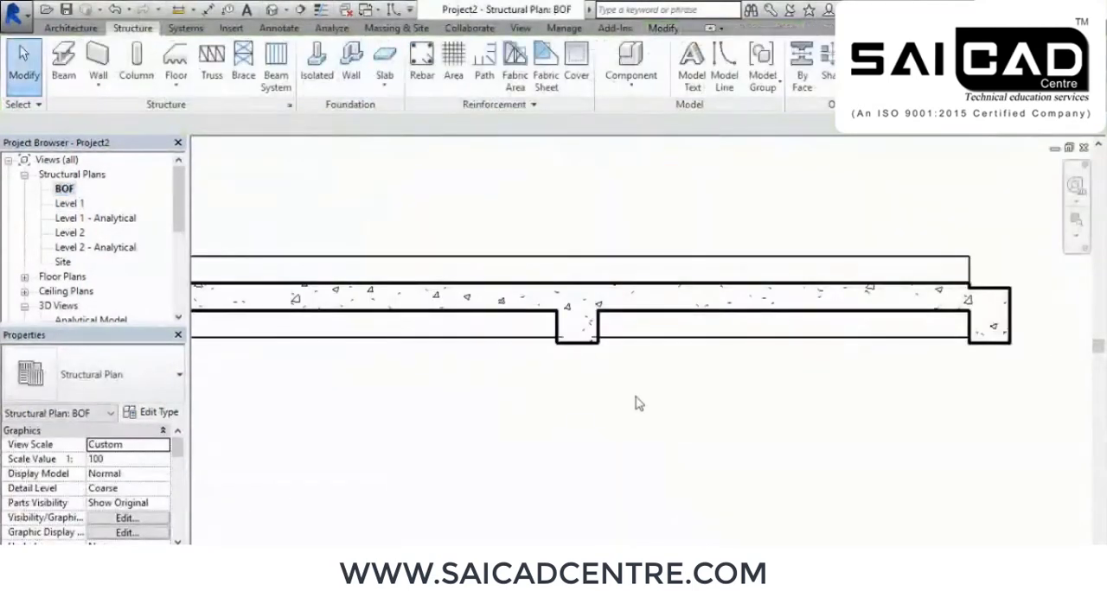
middle_click_drag(637, 404, 818, 264)
scroll(786, 462, "down", 2)
middle_click_drag(786, 462, 669, 297)
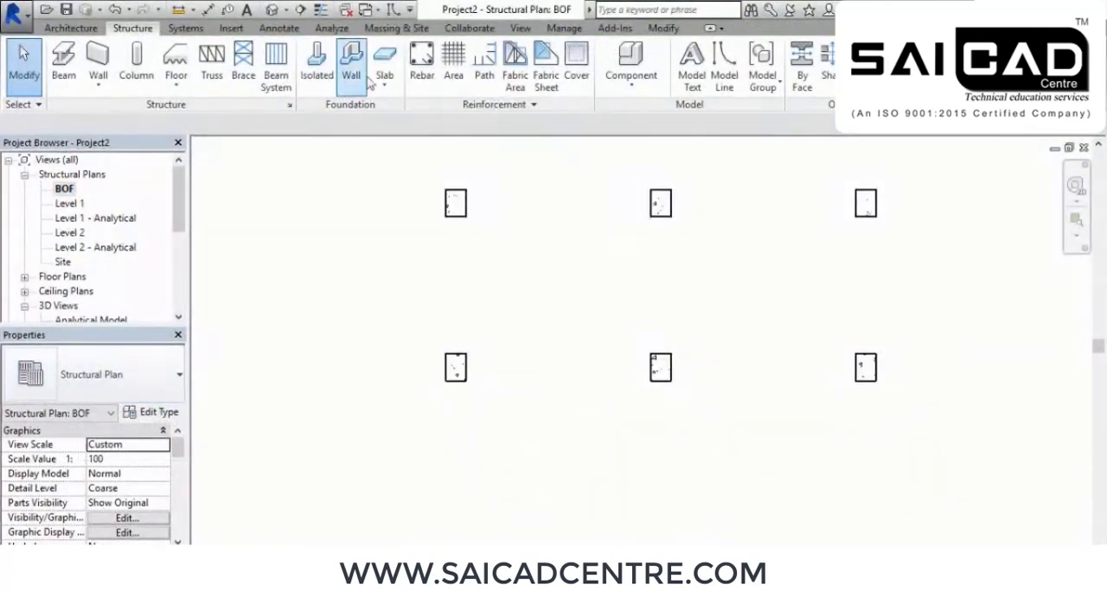
Place an isolated foundation of type M_Footing-Rectangular 1800 x 1200 x 450mm under the column at grids A and 1
left_click(317, 67)
left_click(100, 389)
left_click(36, 448)
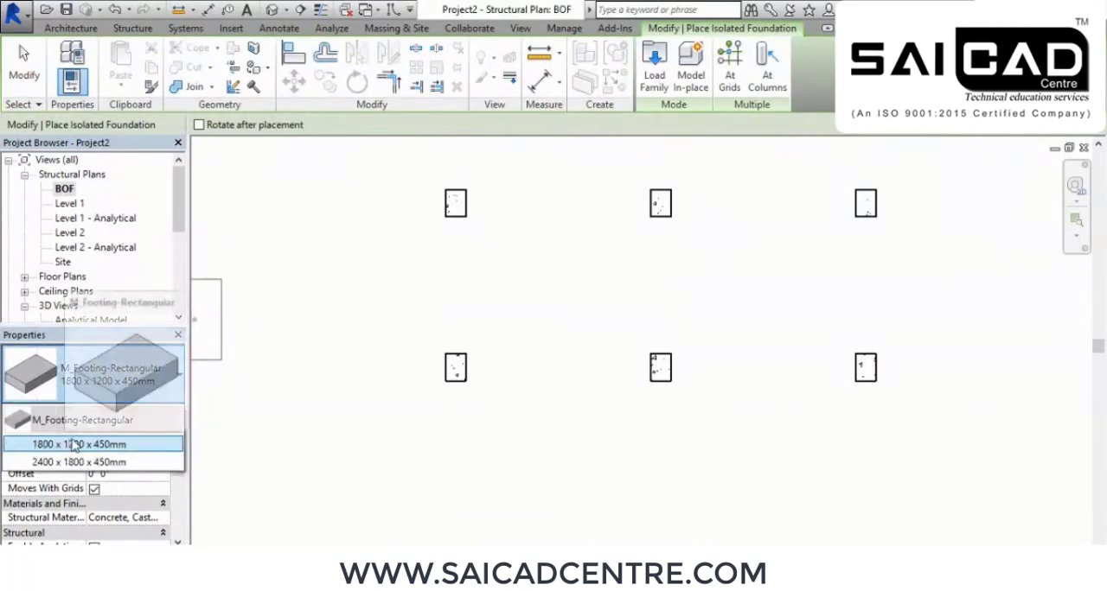
scroll(486, 366, "up", 3)
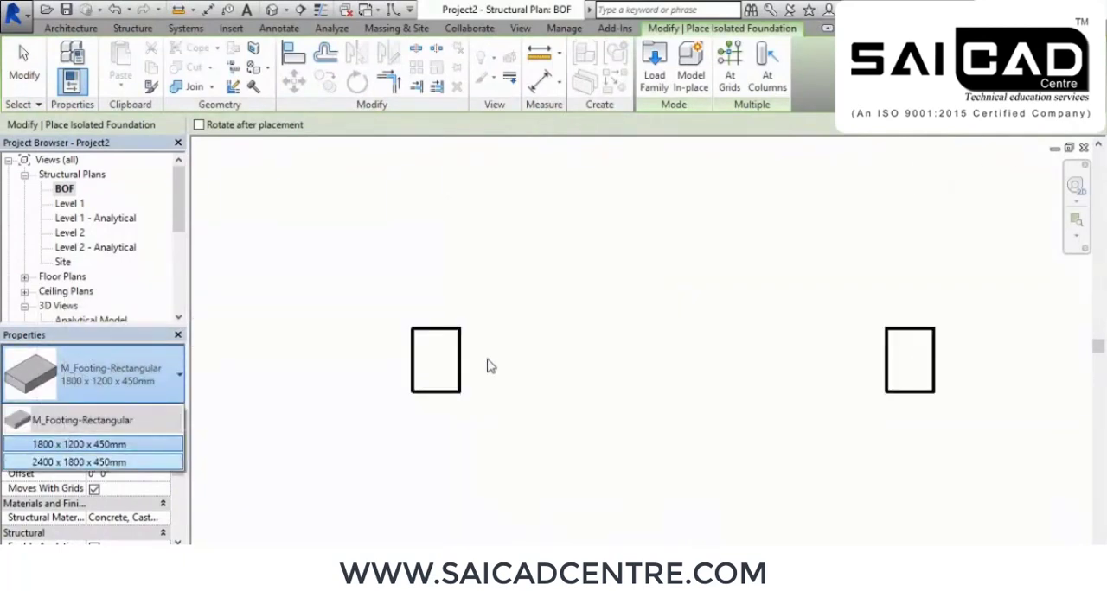
left_click(445, 362)
left_click(436, 363)
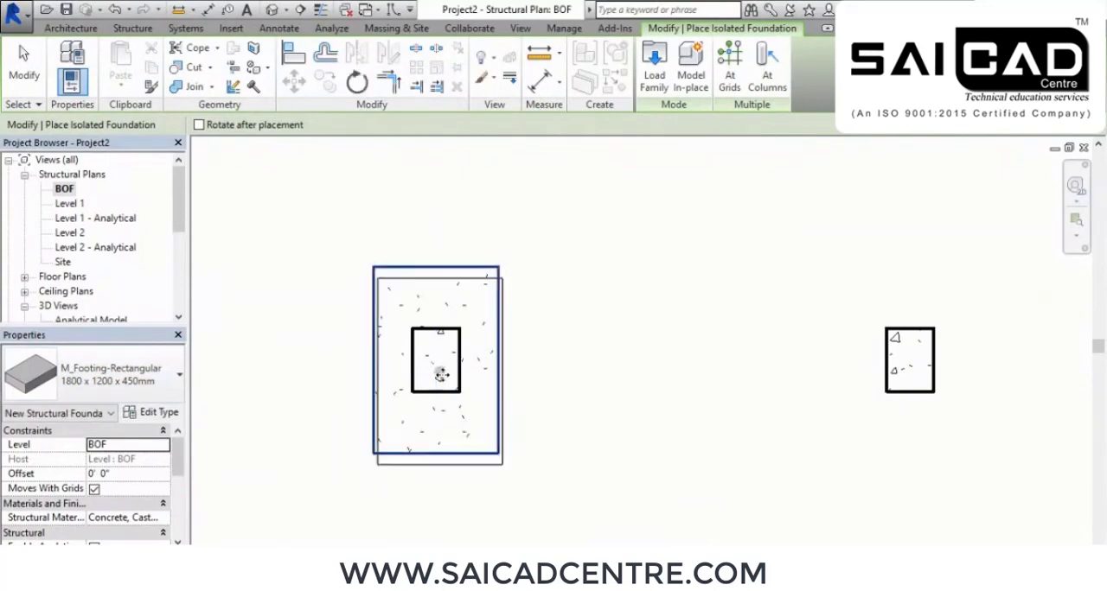
scroll(438, 366, "down", 5)
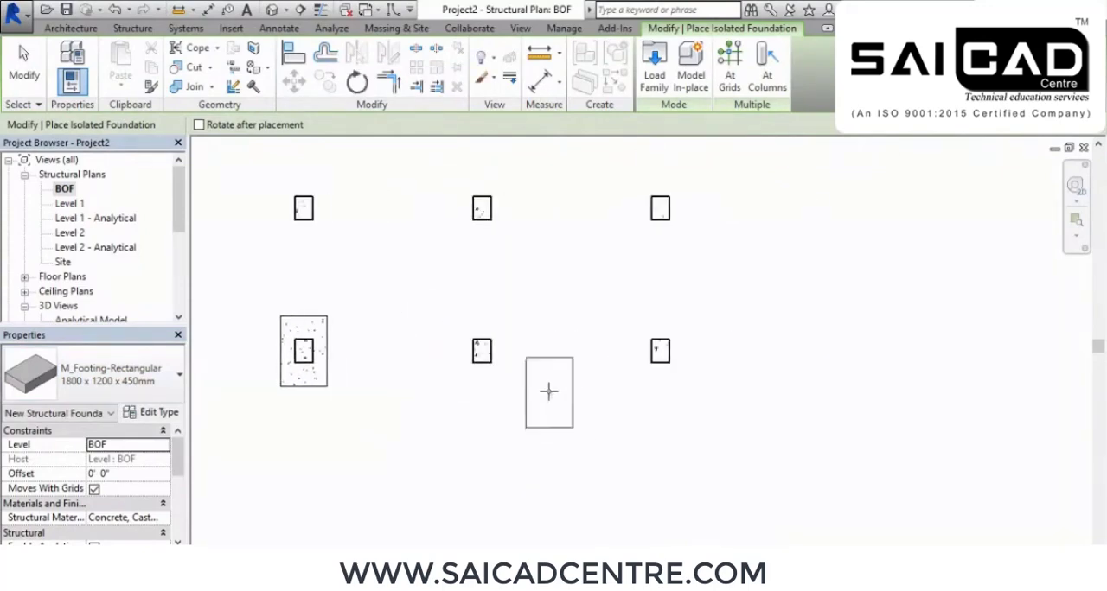
Browse the Structural Foundations folder of the US Metric family library and preview its footing, pile cap and pile families
left_click(655, 62)
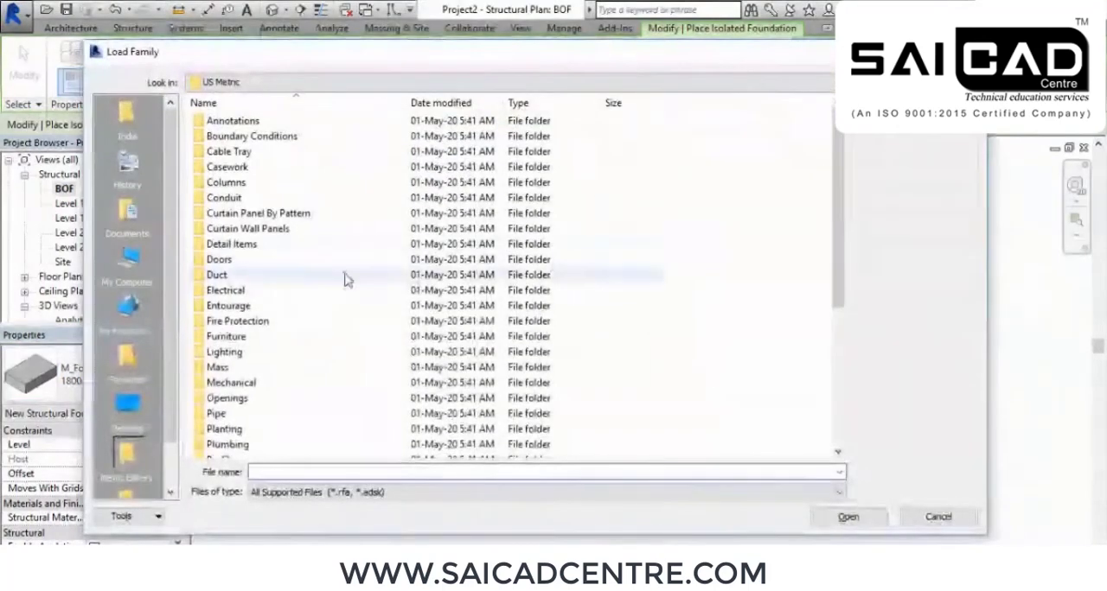
scroll(319, 290, "down", 5)
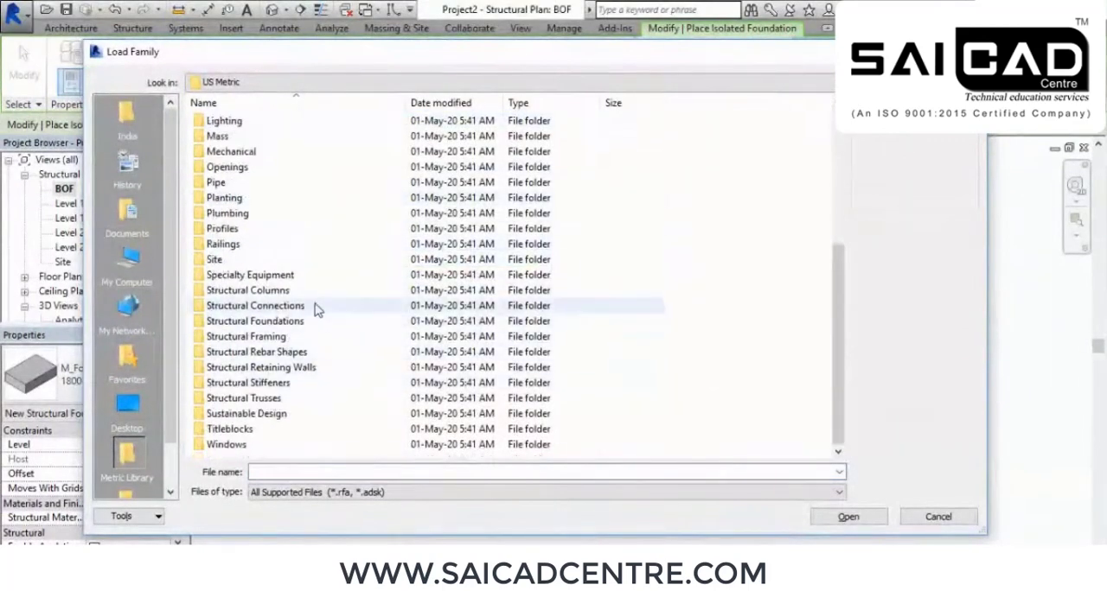
double_click(308, 321)
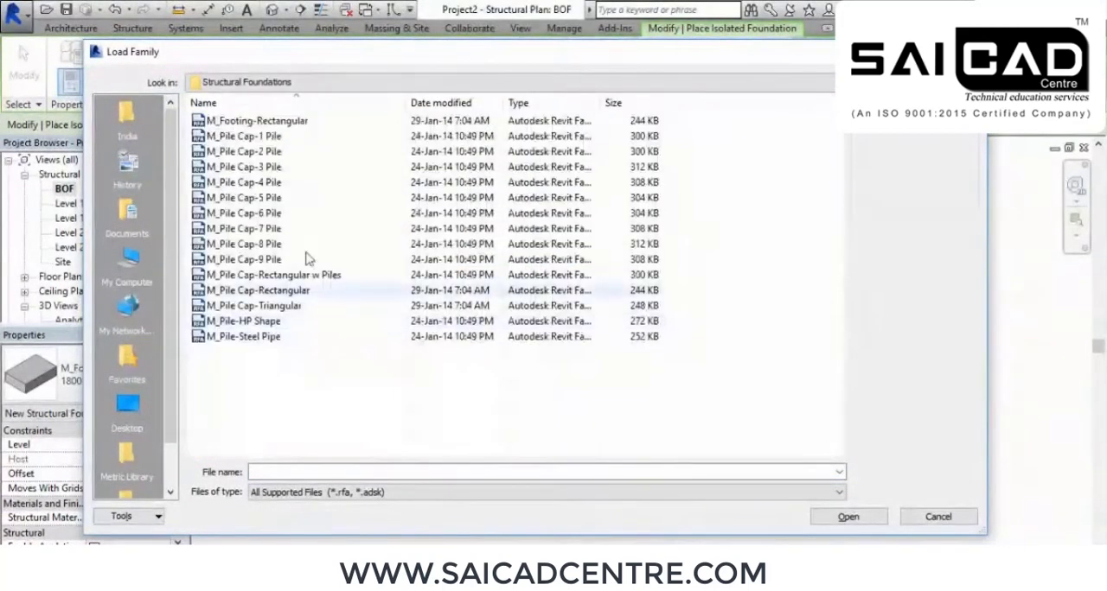
left_click(305, 123)
key("Down")
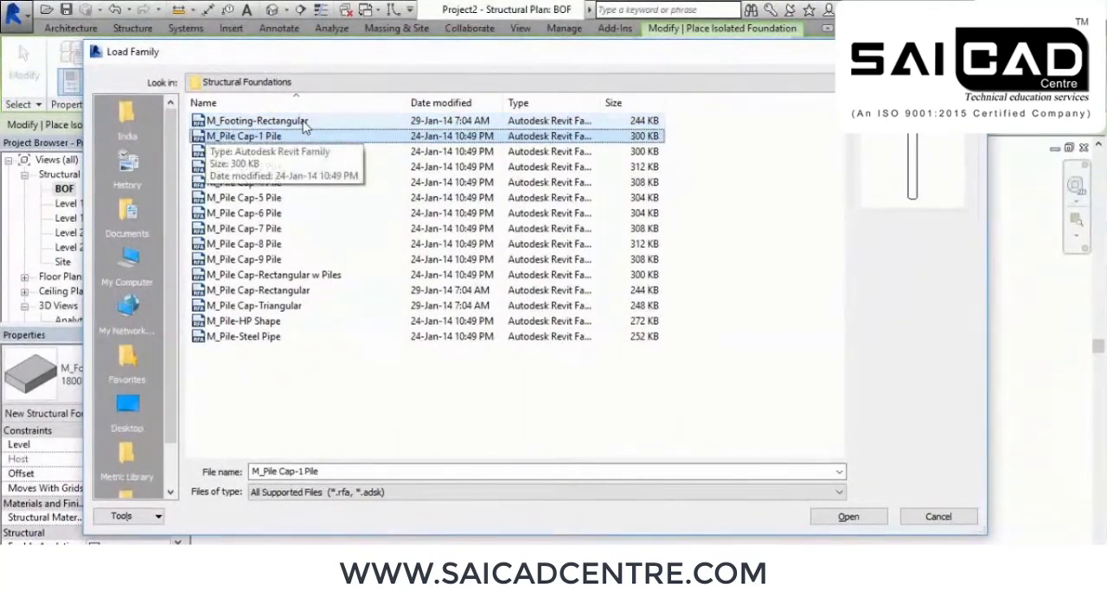
key("Down")
key("Down")
key("Down")
key("Down")
key("Down")
key("Down")
key("Down")
key("Down")
key("Down")
key("Down")
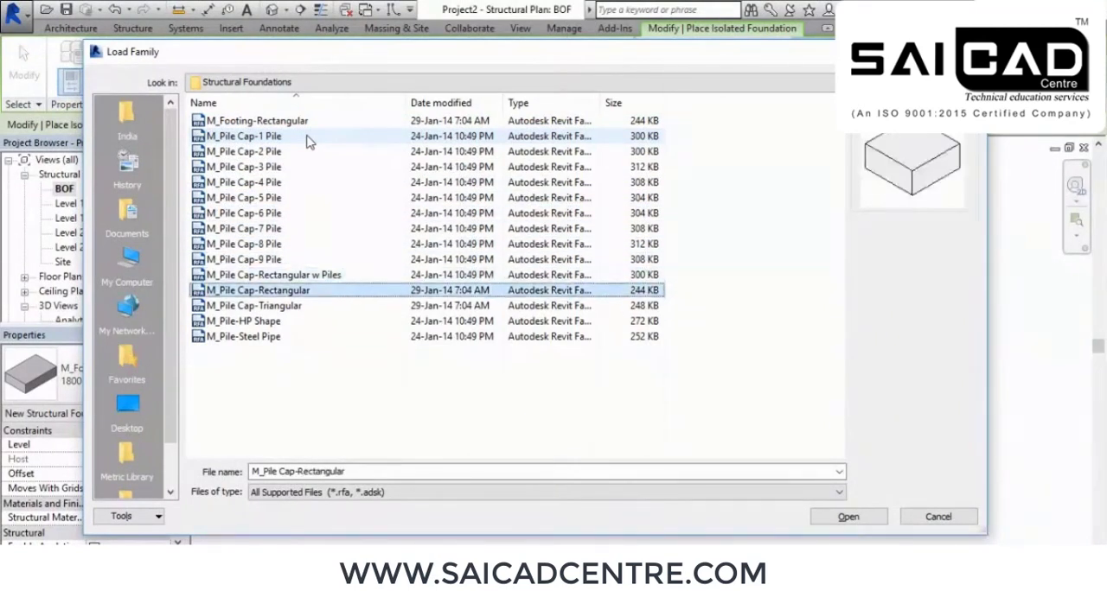
key("Down")
key("Down")
key("Down")
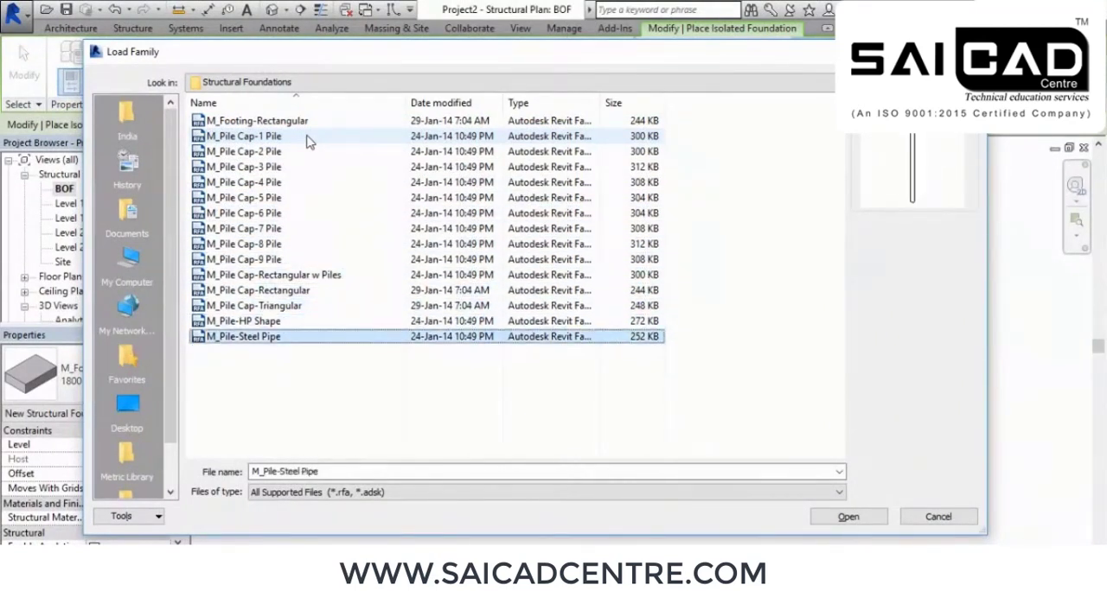
key("Up")
key("Up")
key("Up")
key("Down")
key("Up")
key("Up")
key("Up")
key("Up")
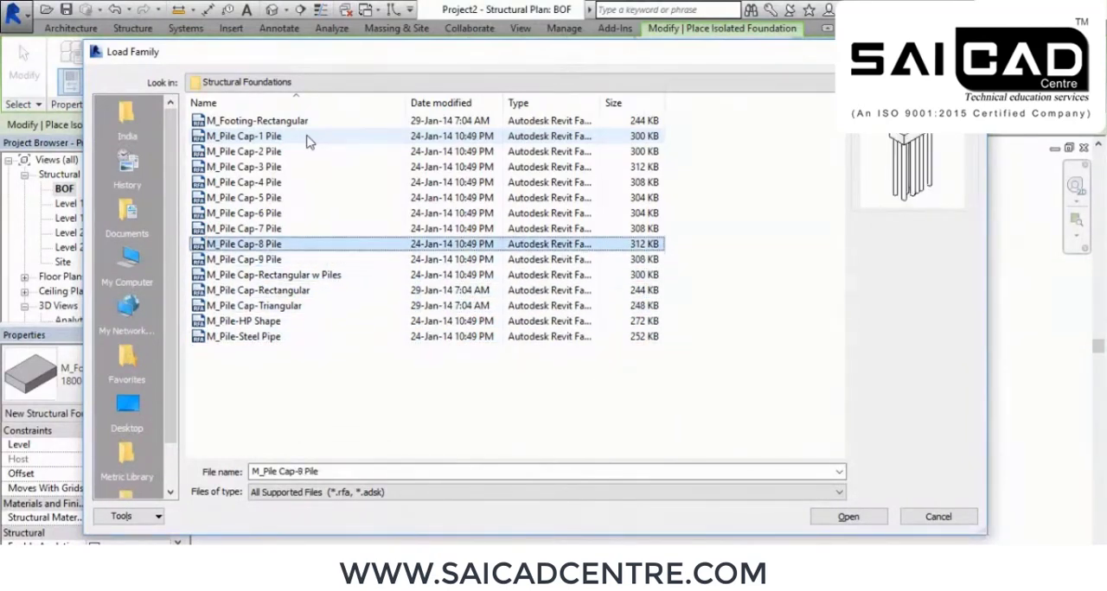
key("Down")
key("Up")
key("Up")
key("Up")
key("Up")
key("Up")
key("Up")
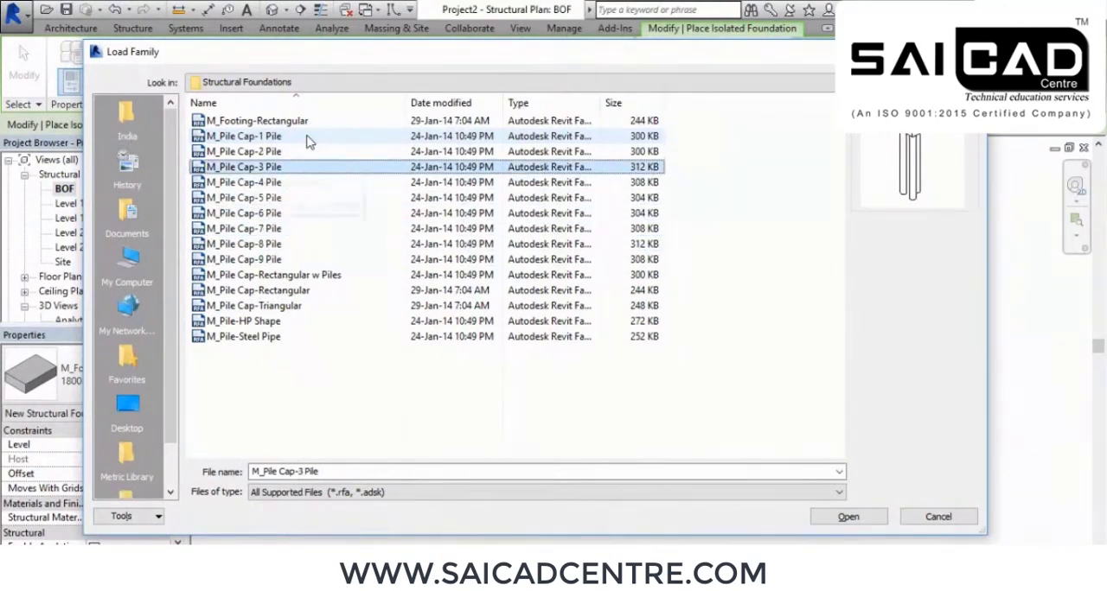
key("Up")
key("Up")
key("Up")
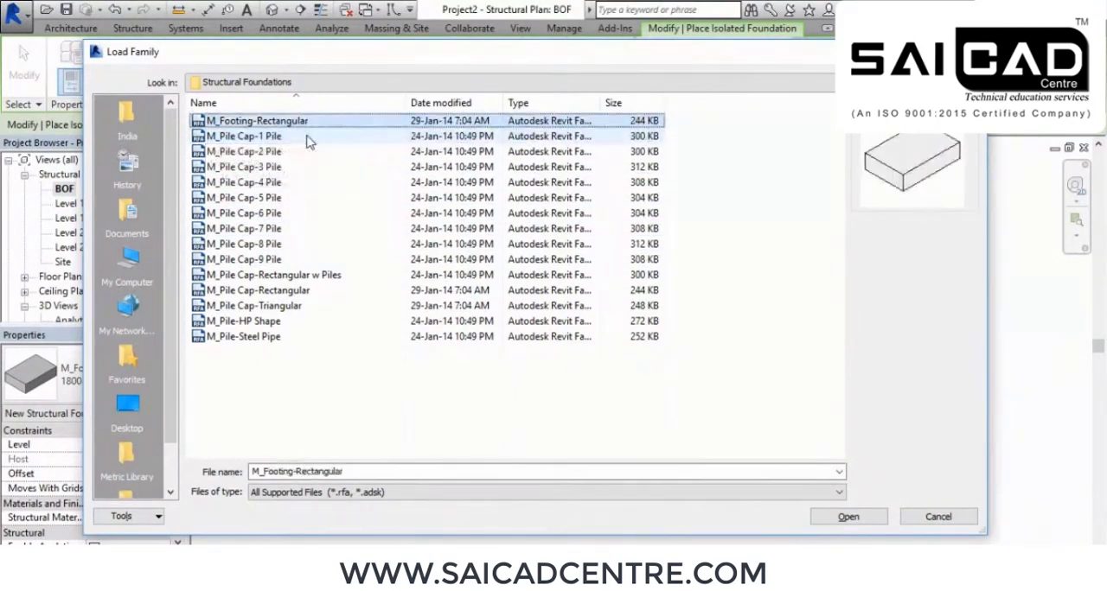
Load the M_Footing-Rectangular family, place its 1800 x 1200 x 450mm footing under the column at grids A and 2, and end placement
left_click(849, 519)
left_click(680, 352)
scroll(448, 397, "up", 5)
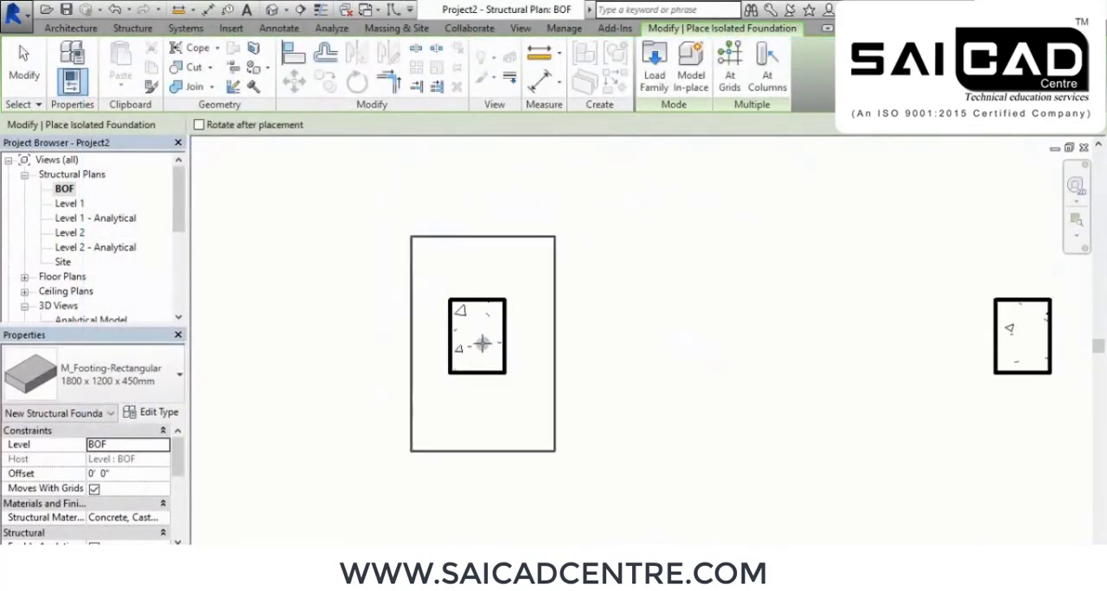
left_click(481, 344)
scroll(603, 334, "down", 3)
left_click(561, 334)
right_click(502, 277)
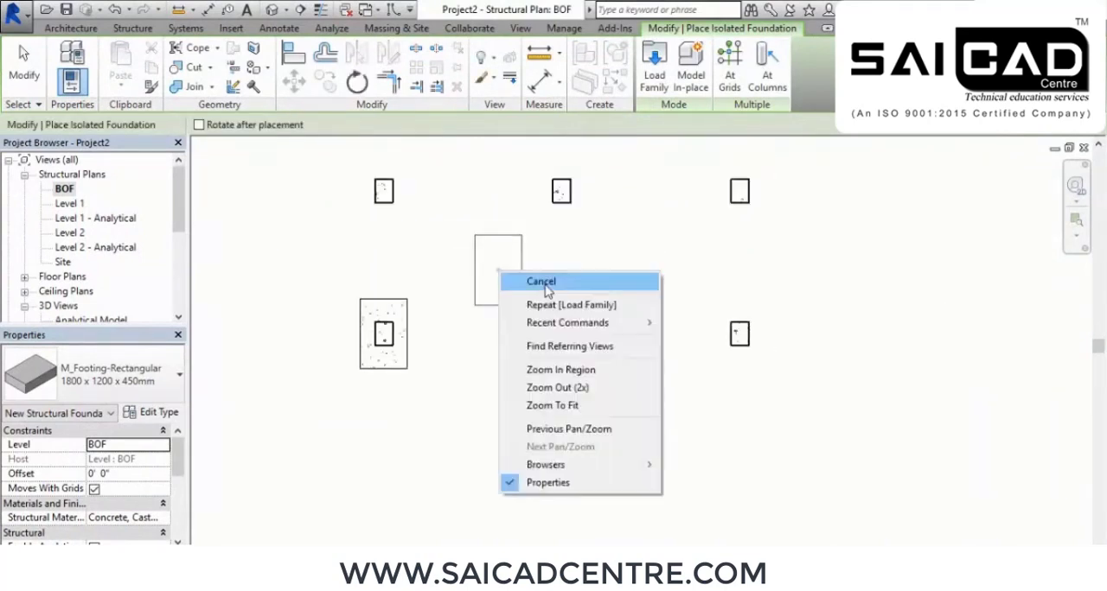
left_click(563, 302)
Open the default 3D view and examine the two isolated footings under the grid A columns
scroll(666, 437, "down", 2)
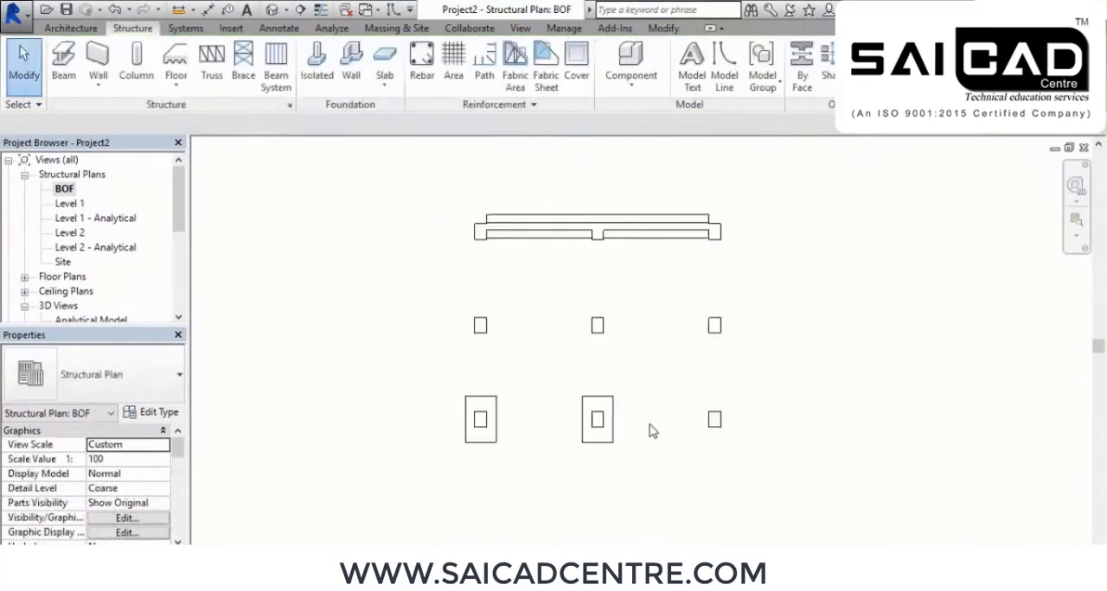
scroll(640, 424, "down", 1)
left_click(272, 10)
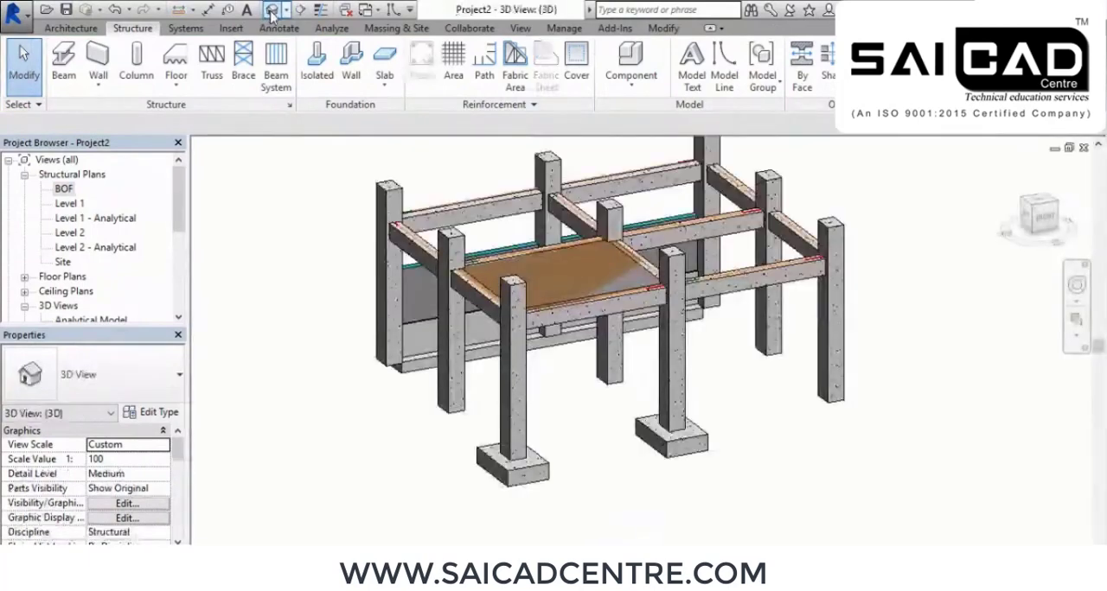
mouse_move(598, 473)
middle_mouse_down("shift")
mouse_move(646, 468)
mouse_move(626, 422)
mouse_move(580, 462)
mouse_move(593, 442)
mouse_move(611, 472)
middle_mouse_up("shift")
scroll(566, 417, "up", 2)
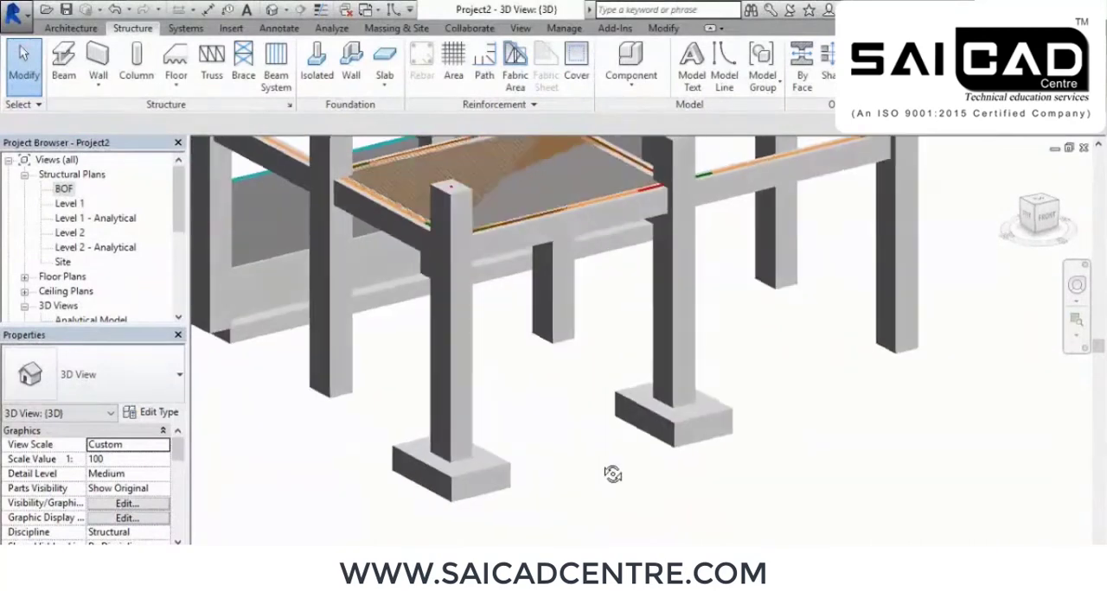
Set the rectangular footing type's width to 4' 0", length to 6' 0" and thickness to 2' 0"
left_click(499, 473)
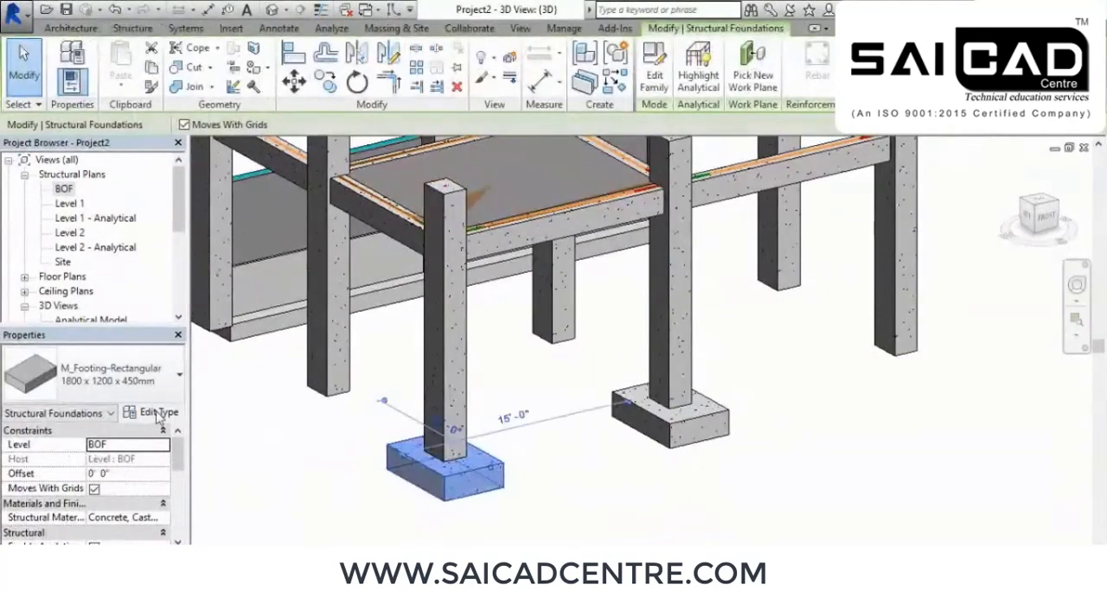
left_click(156, 413)
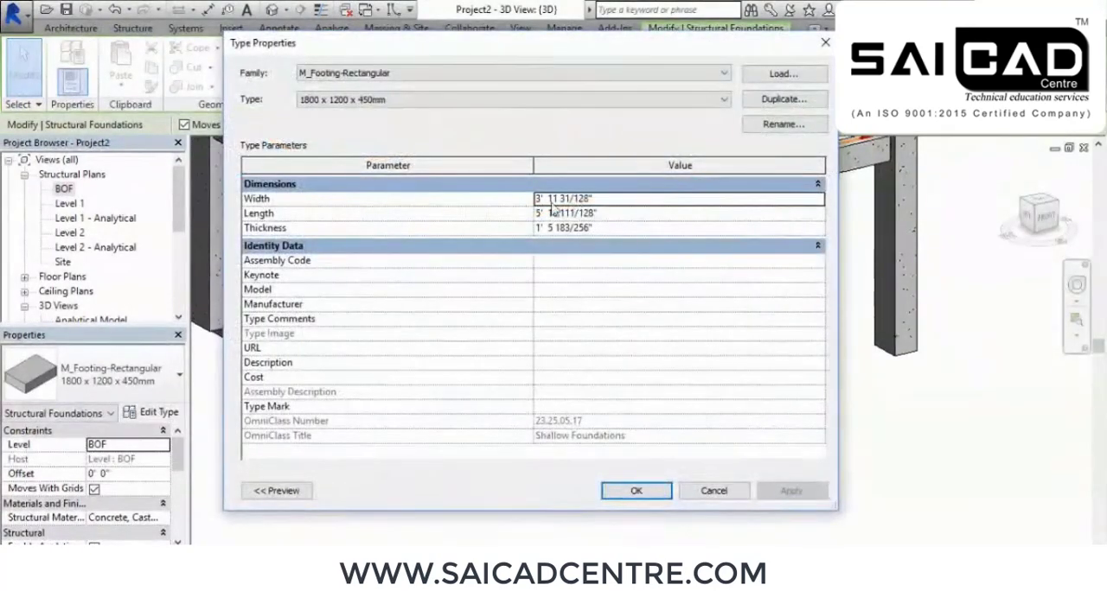
left_click(617, 199)
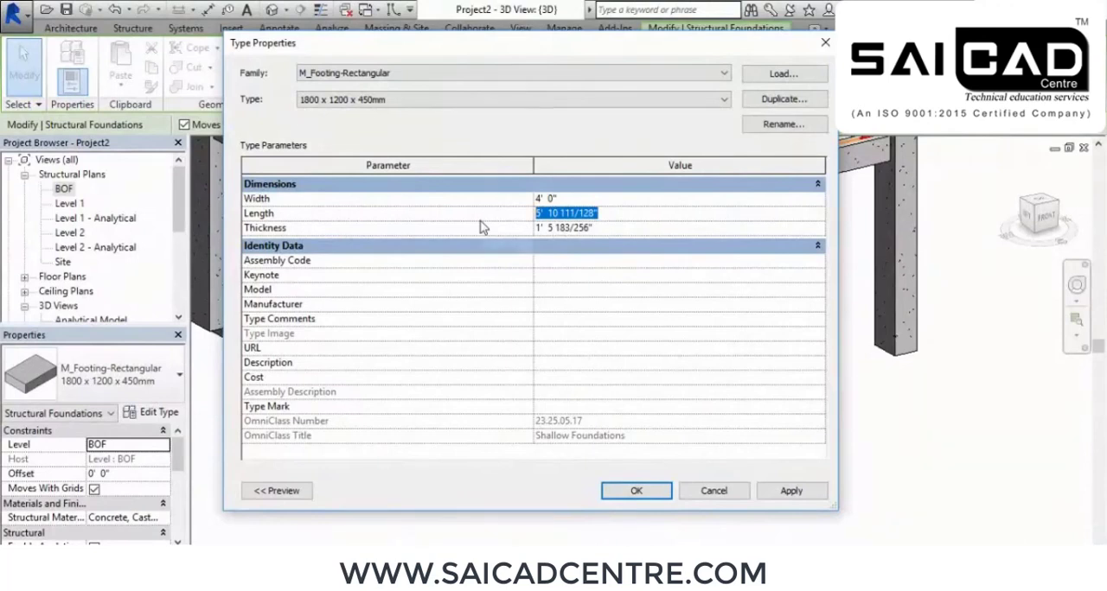
type("6' 0")
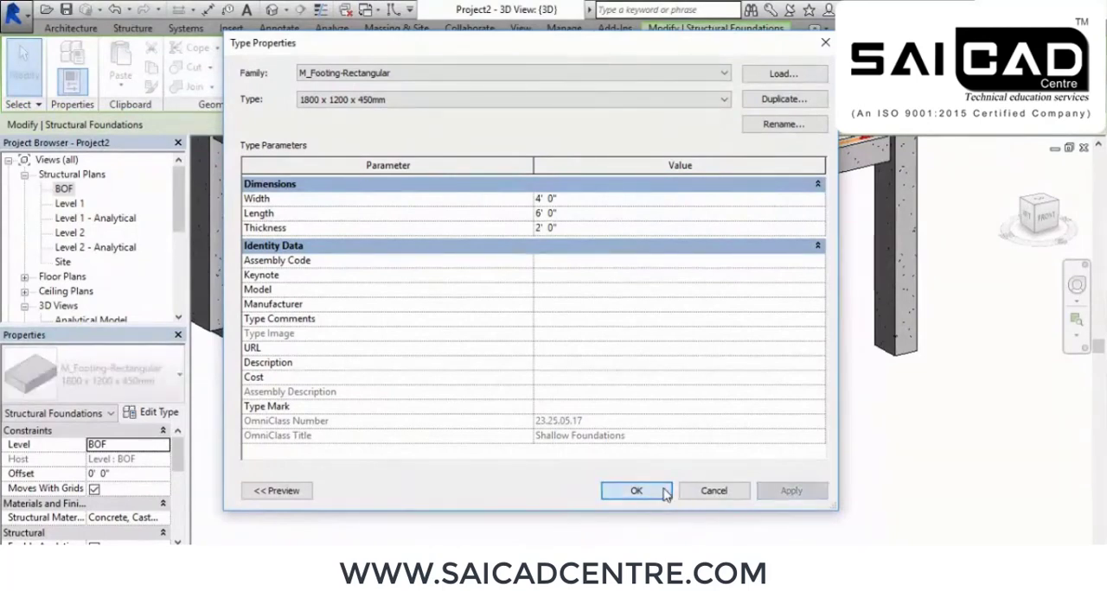
left_click(637, 491)
Examine the resized footings and the whole structural frame in 3D from several angles
middle_click_drag(614, 505, 637, 396)
scroll(606, 421, "down", 5)
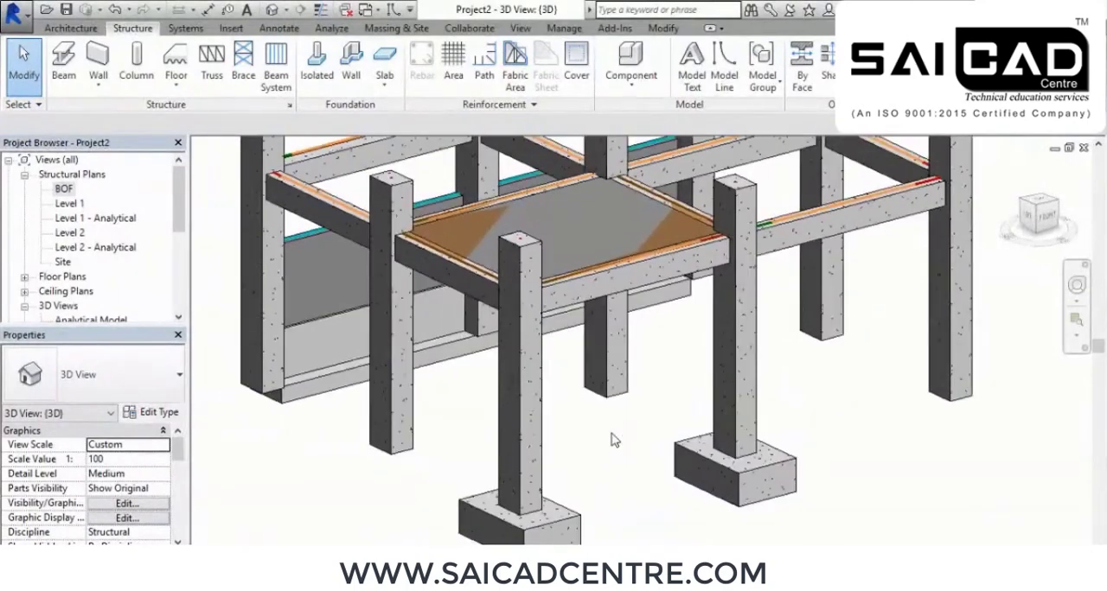
middle_click_drag(859, 458, 822, 402)
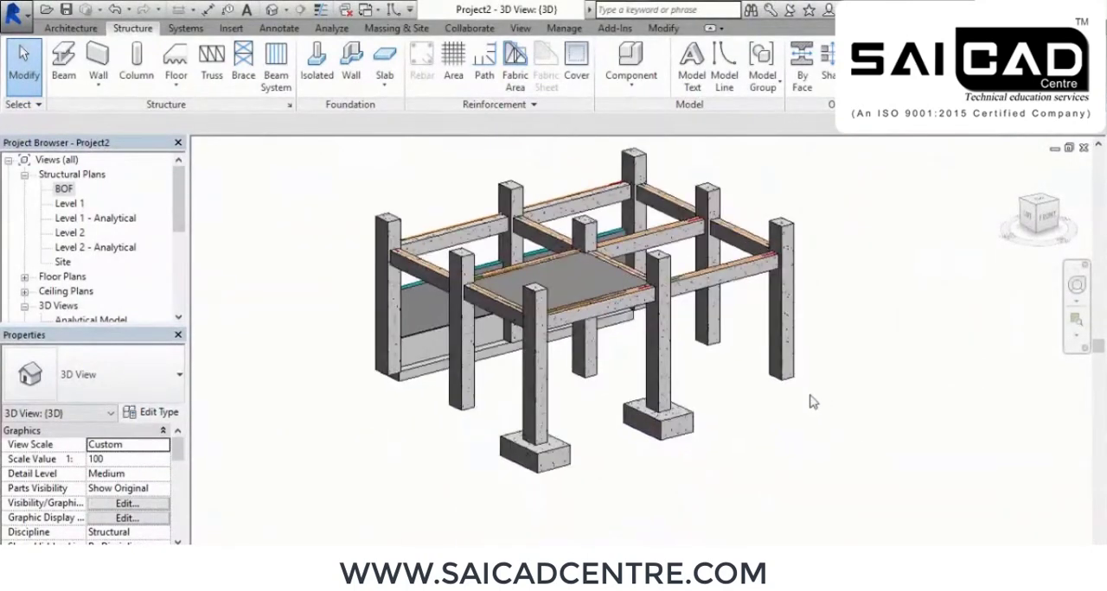
middle_click_drag(784, 480, 761, 519, "shift")
middle_click_drag(729, 401, 754, 413, "shift")
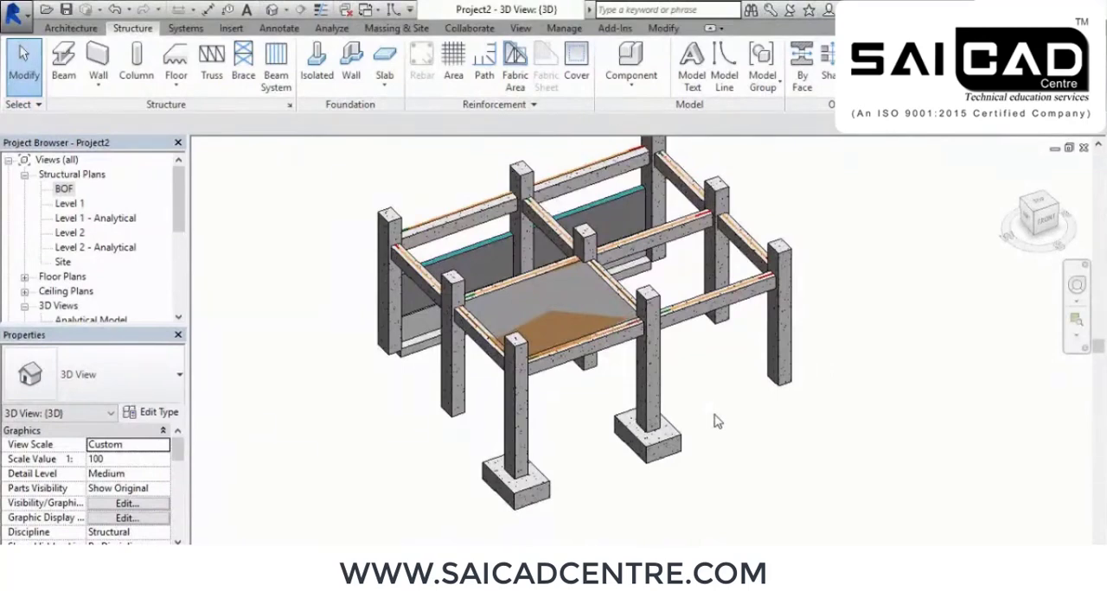
middle_click_drag(753, 402, 735, 426, "shift")
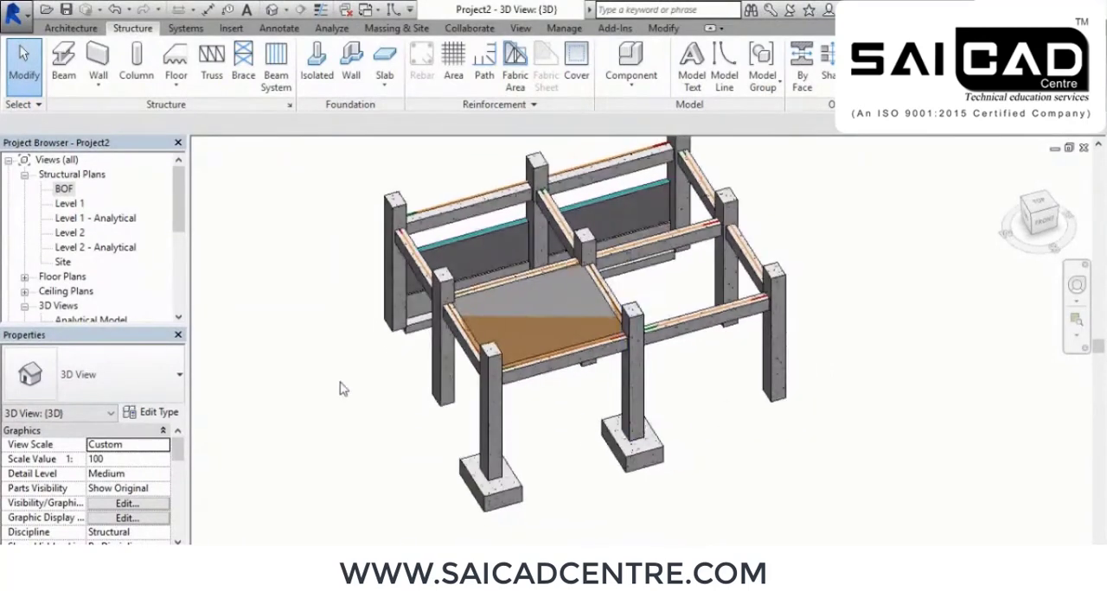
Open the Level 2 structural plan and examine the beams and columns along grids A to C
double_click(70, 235)
middle_click_drag(660, 435, 627, 352)
scroll(553, 291, "up", 1)
middle_click_drag(681, 376, 649, 365)
scroll(650, 361, "down", 1)
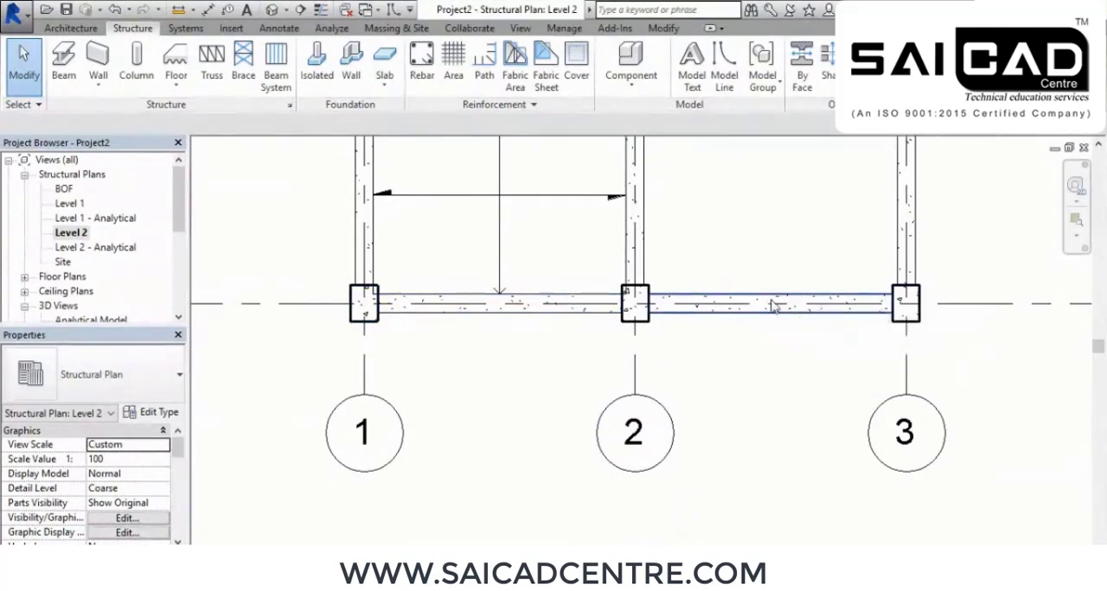
scroll(725, 341, "down", 1)
middle_click_drag(814, 173, 752, 329)
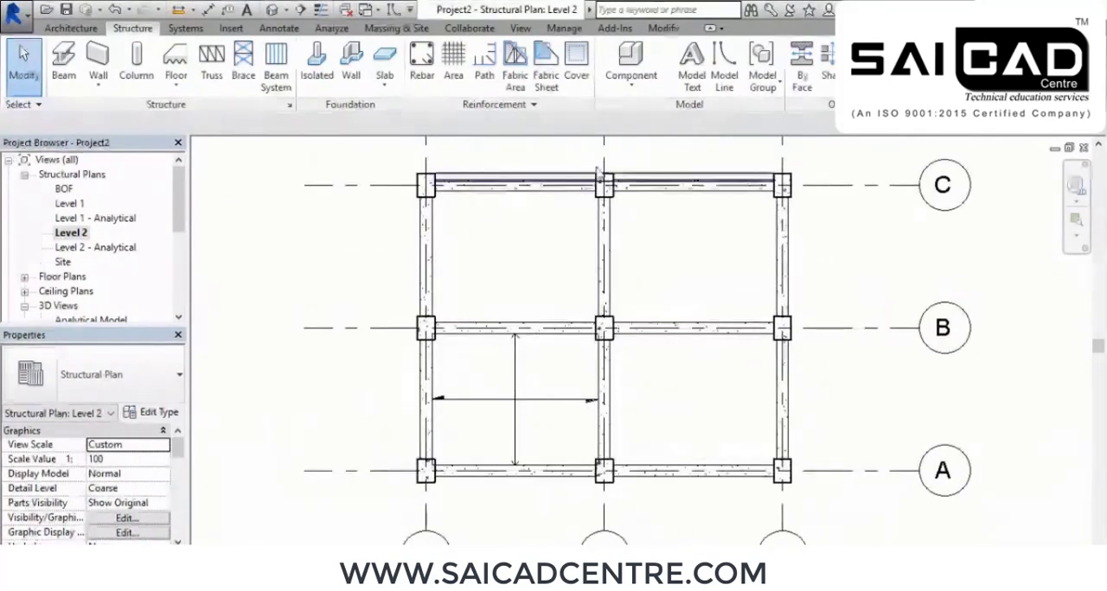
middle_click_drag(637, 484, 644, 310)
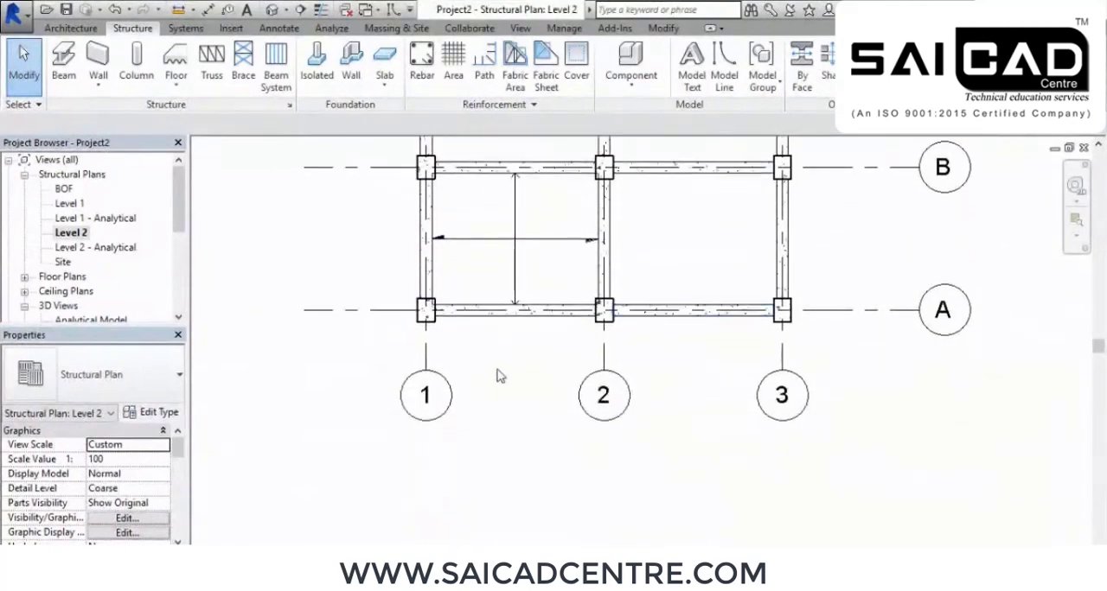
scroll(503, 381, "up", 4)
scroll(882, 413, "down", 3)
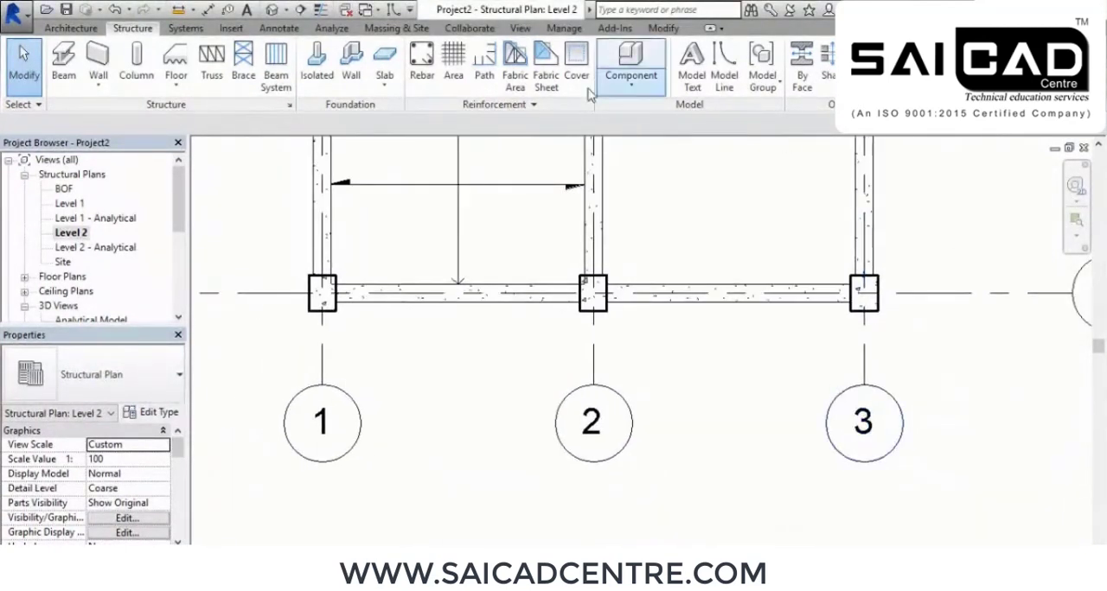
Draw a building section lengthwise through the row of beams nearest the grid 1 to 3 bubbles, extending beyond both end columns
left_click(301, 10)
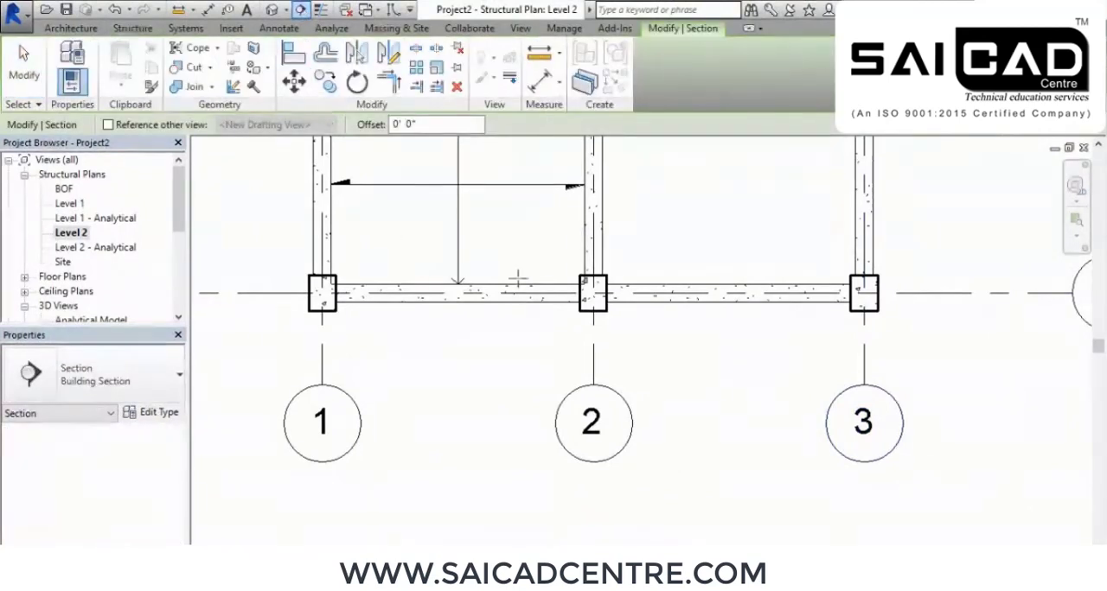
middle_click_drag(543, 294, 557, 312)
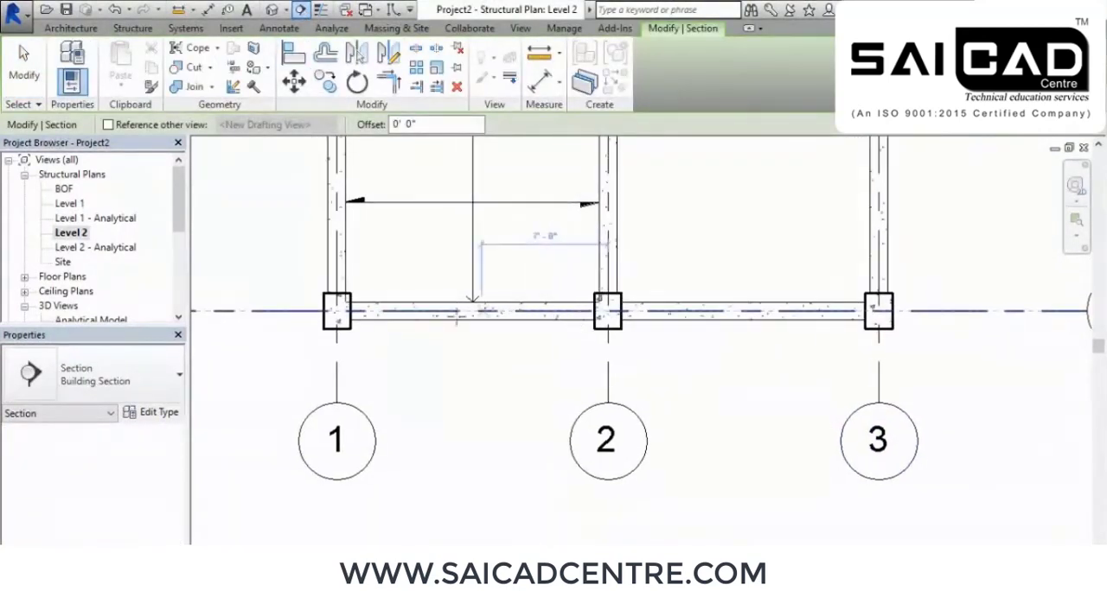
left_click(224, 310)
left_click(976, 310)
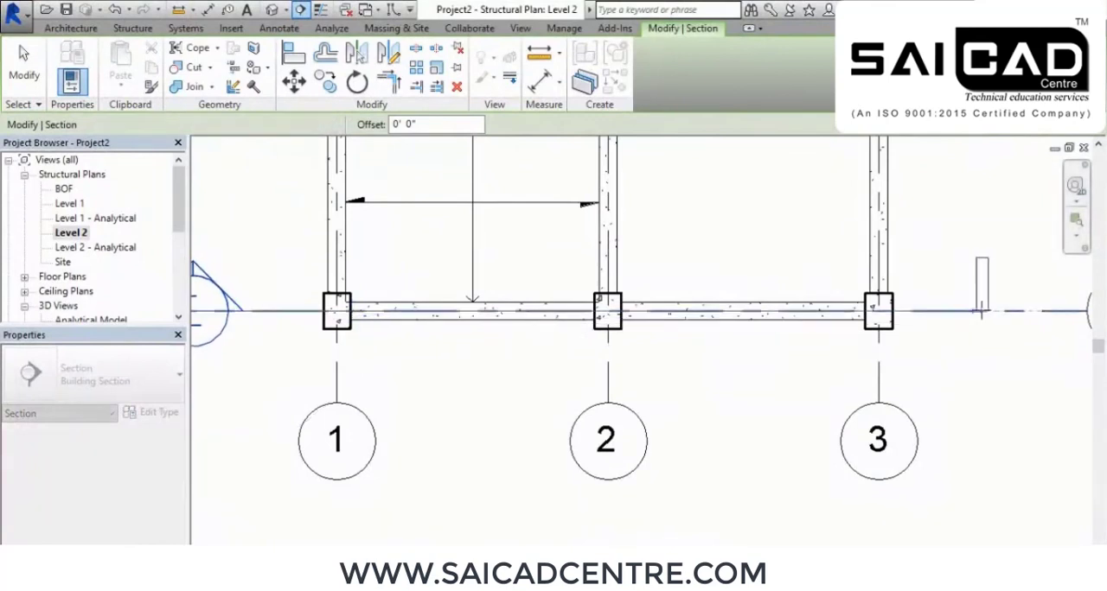
scroll(959, 213, "down", 2)
scroll(618, 281, "up", 2)
scroll(632, 278, "up", 2)
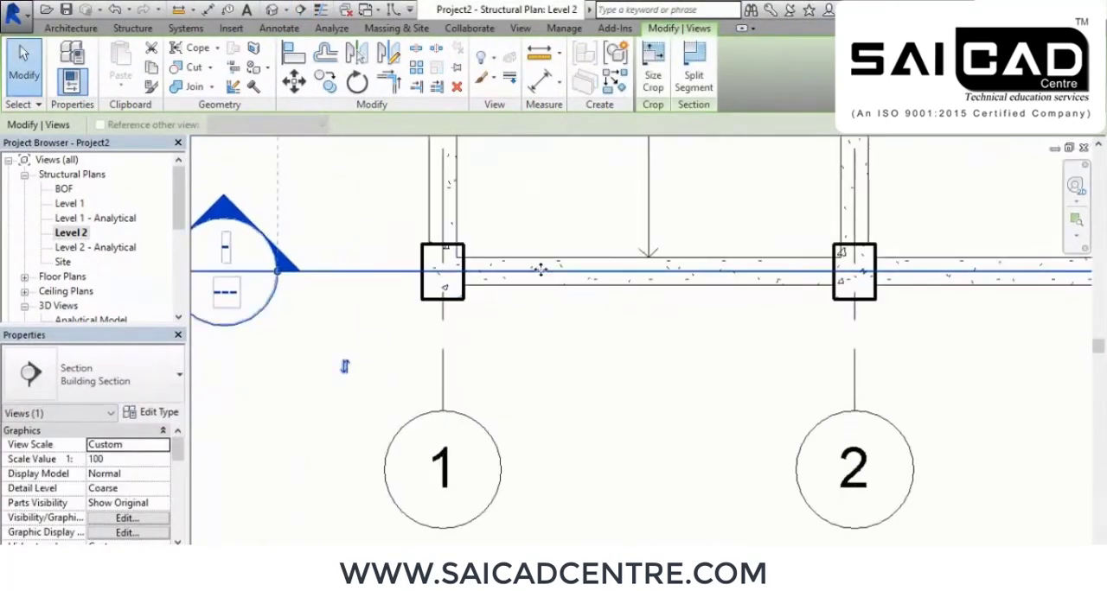
scroll(536, 275, "down", 2)
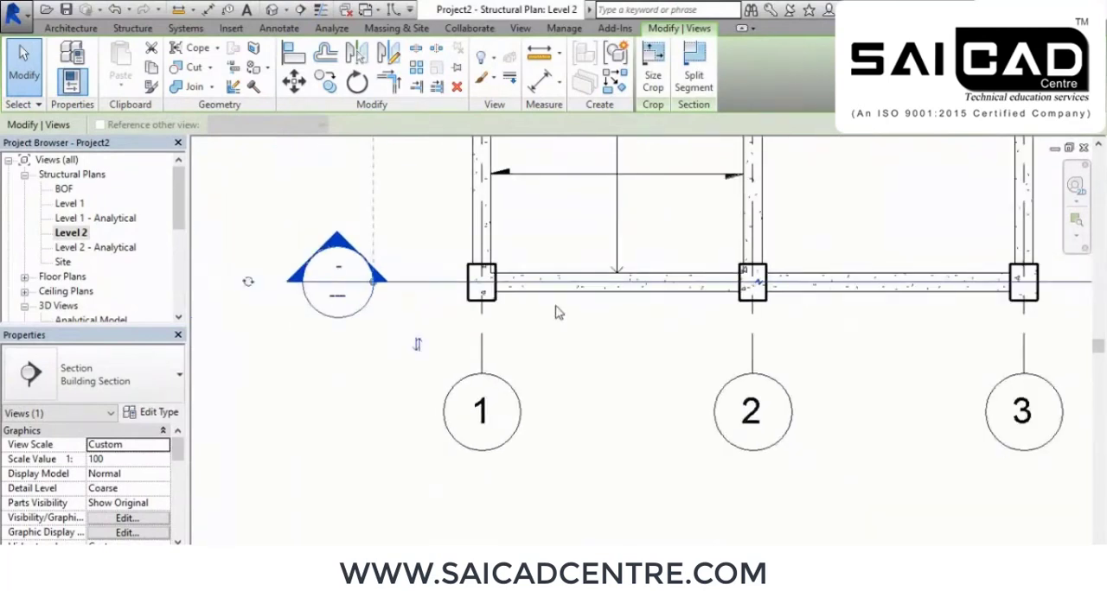
scroll(493, 268, "up", 3)
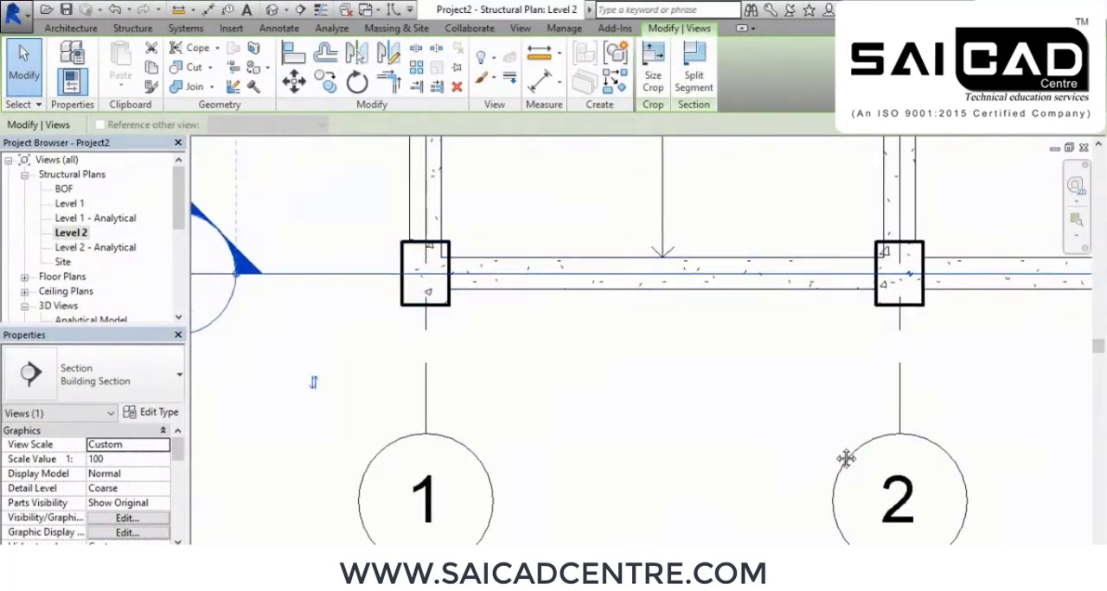
middle_click_drag(827, 428, 571, 474)
scroll(571, 474, "down", 3)
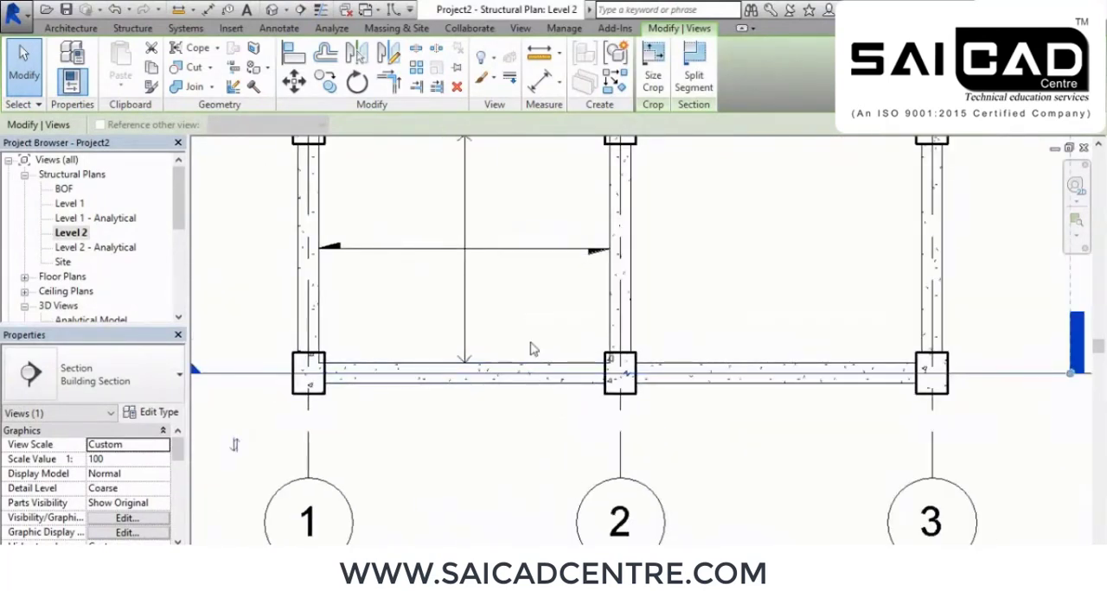
right_click(534, 413)
left_click(577, 175)
right_click(577, 184)
left_click(603, 192)
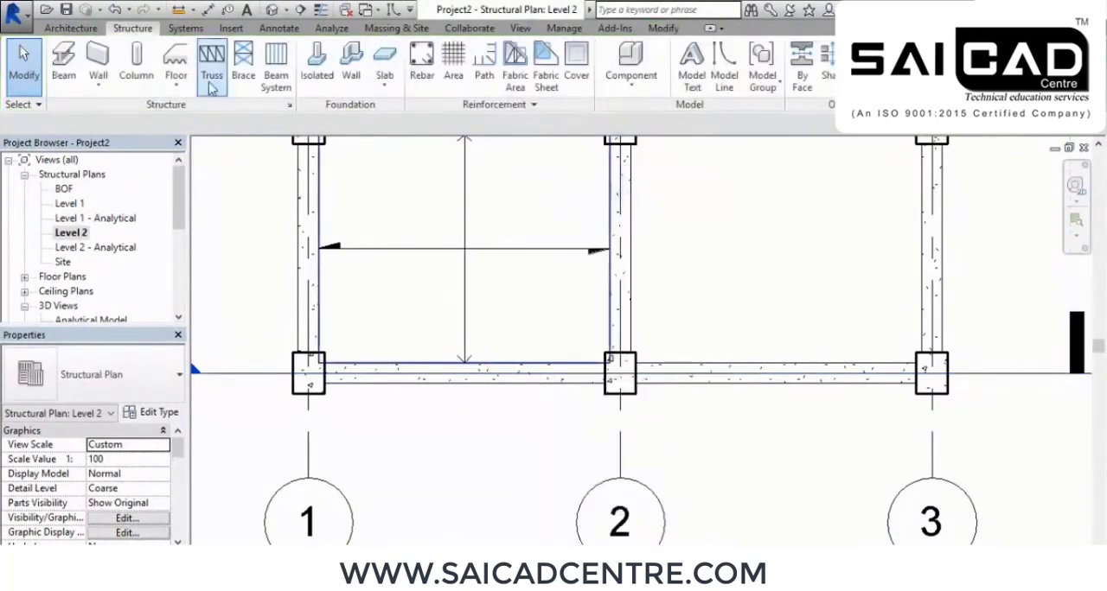
Draw a second building section across the beam nearest the grid bubbles, between grids 1 and 2
left_click(299, 9)
middle_click_drag(516, 360, 519, 243)
left_click(530, 212)
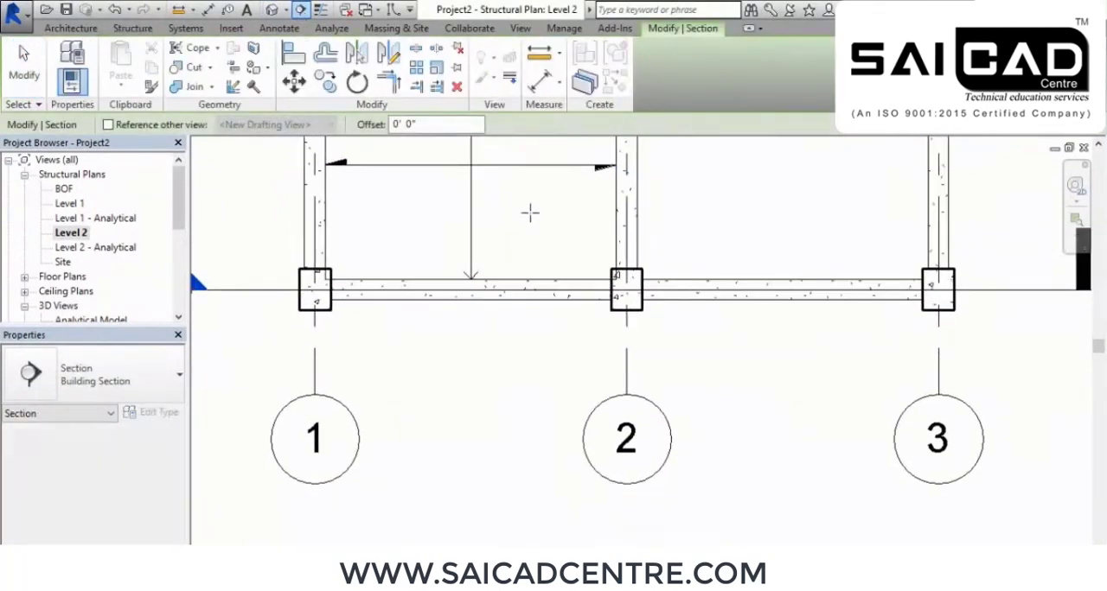
left_click(530, 451)
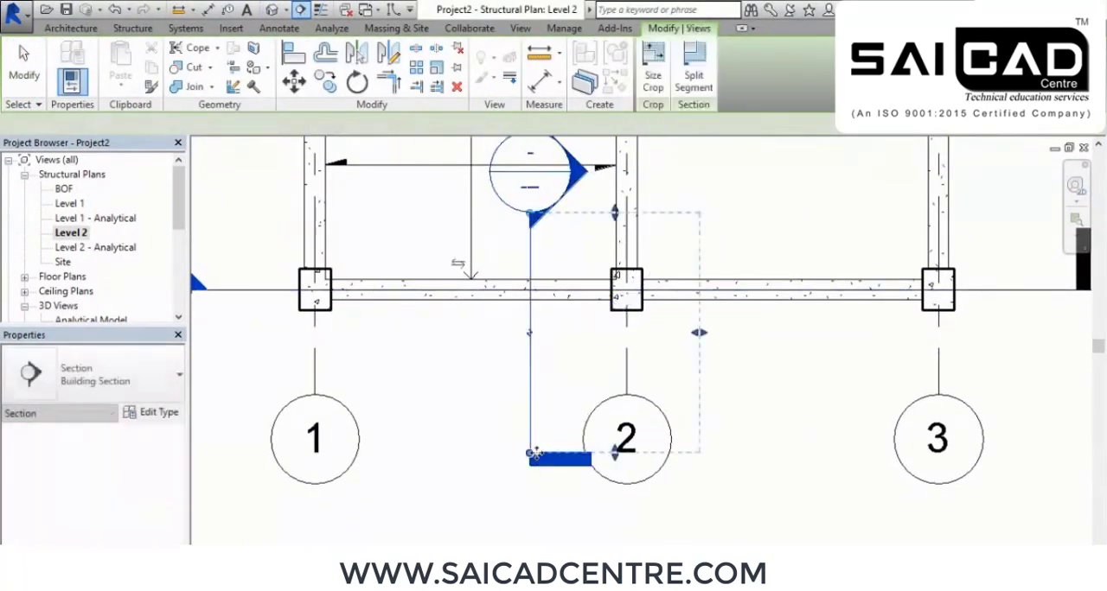
Flip the new cross section to look toward grid 1 and extend its view depth past the grid 1 column
left_click(458, 264)
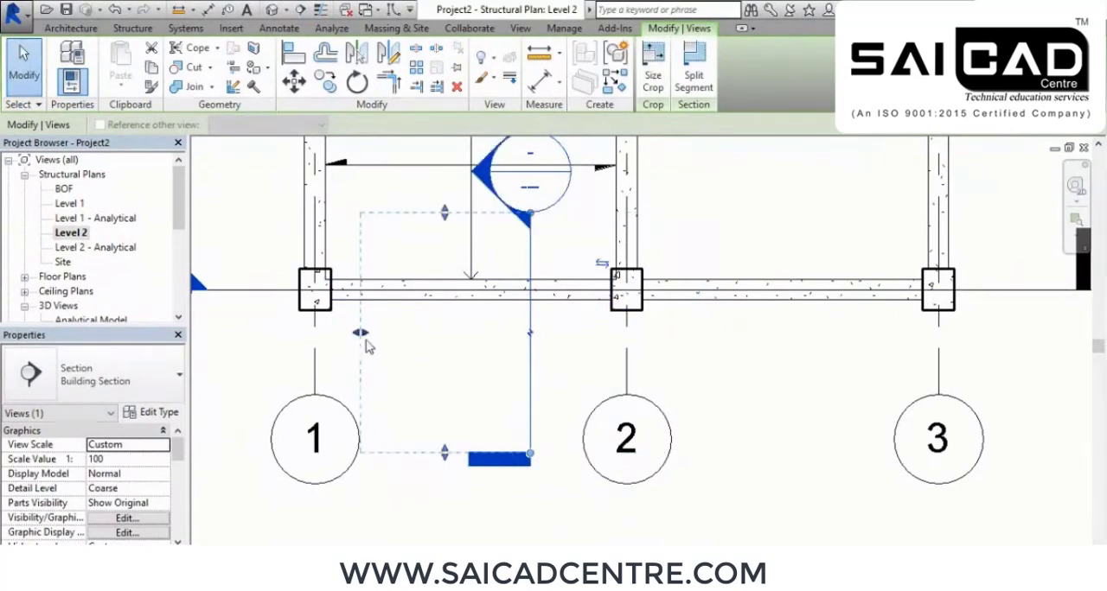
left_click_drag(360, 333, 306, 332)
scroll(444, 365, "down", 3)
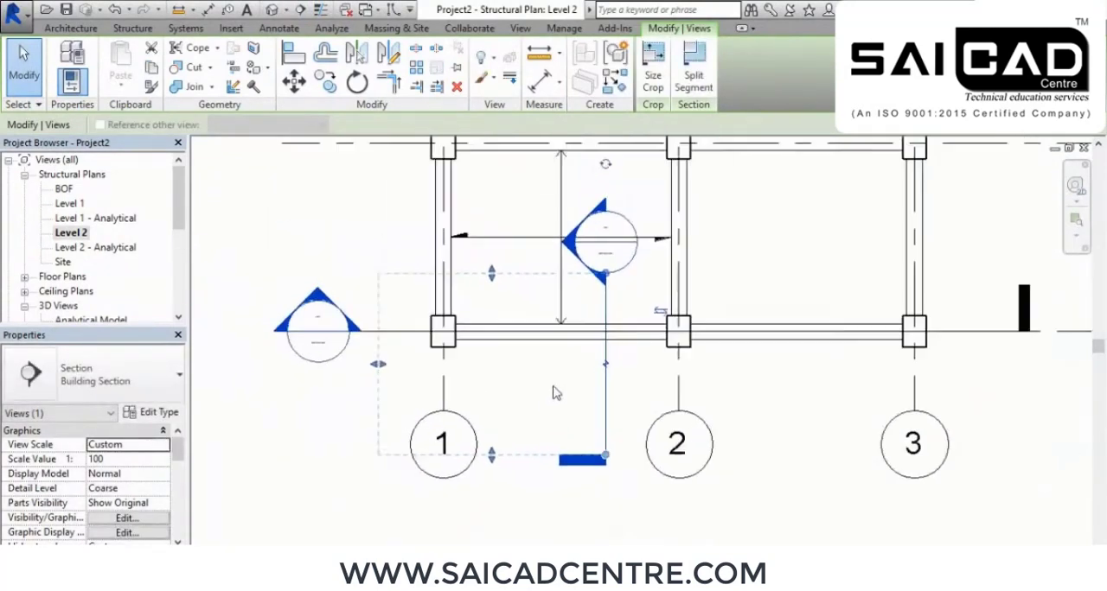
left_click(834, 432)
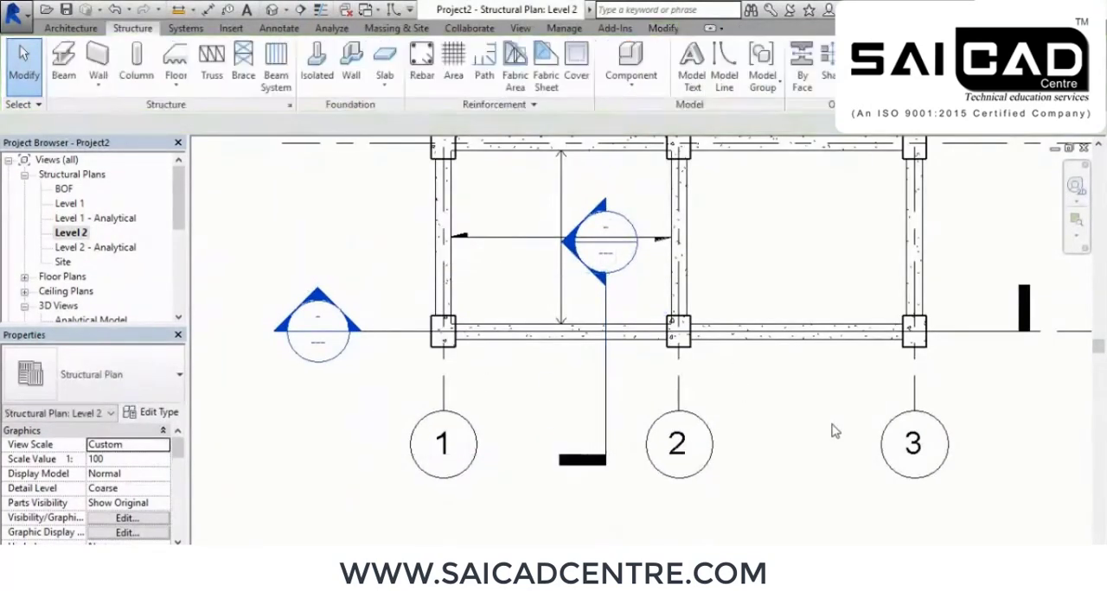
Open the lengthwise section's view and examine the beams and columns along grids 1 to 3
double_click(322, 318)
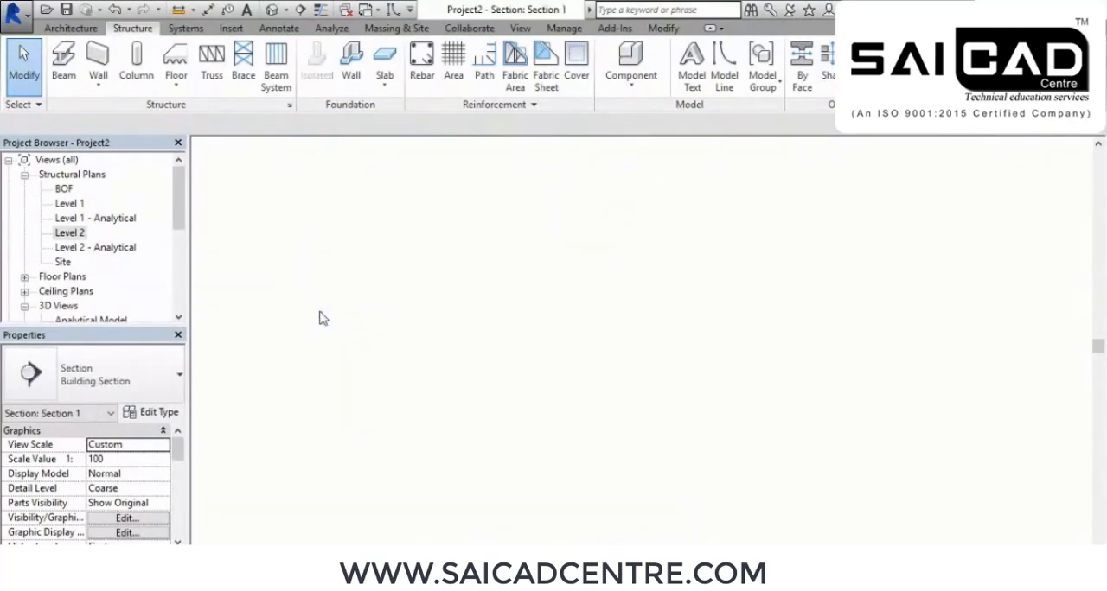
scroll(492, 310, "up", 4)
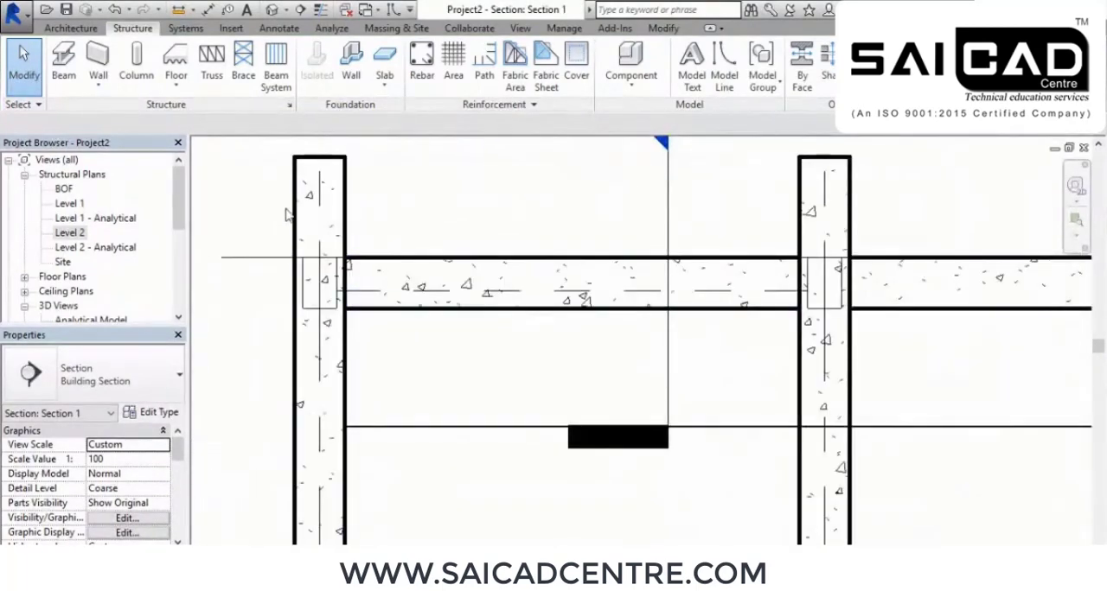
middle_click_drag(831, 314, 592, 279)
mouse_move(789, 285)
middle_mouse_down()
mouse_move(614, 210)
mouse_move(662, 371)
middle_mouse_up()
scroll(615, 209, "down", 2)
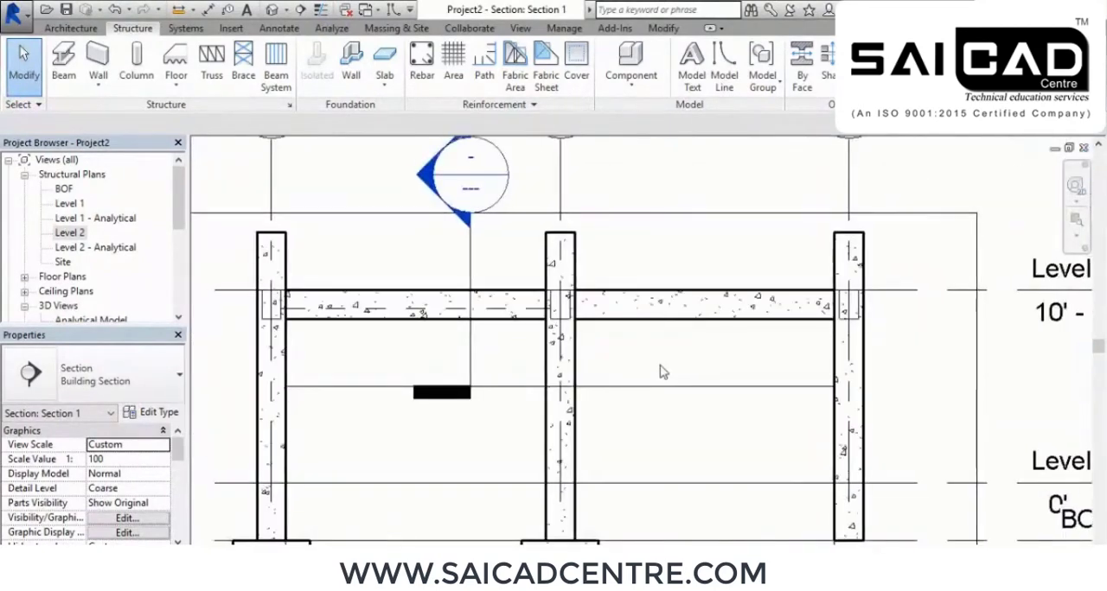
Open the cross section's view and examine the cut beam where it meets the Level 2 slab
double_click(475, 155)
scroll(605, 325, "up", 4)
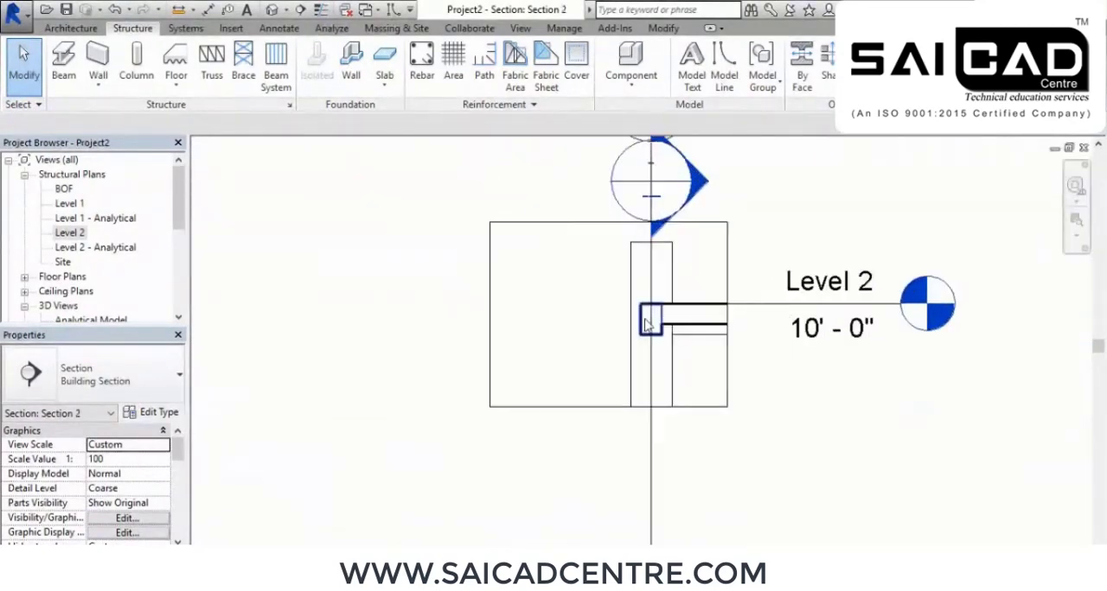
scroll(669, 324, "up", 2)
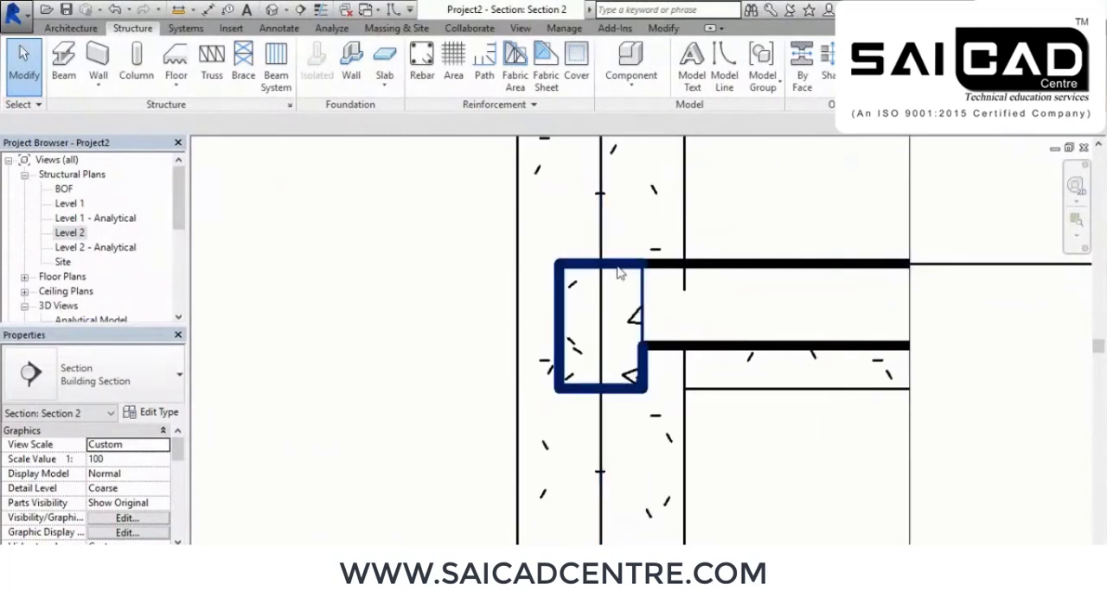
scroll(618, 272, "up", 2)
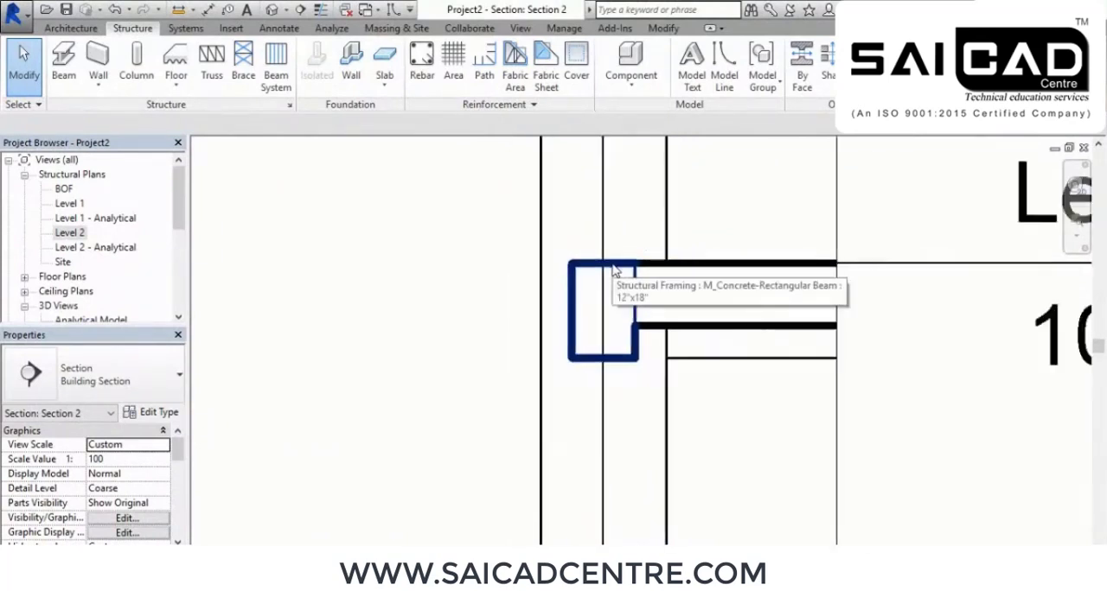
middle_click_drag(666, 292, 591, 257)
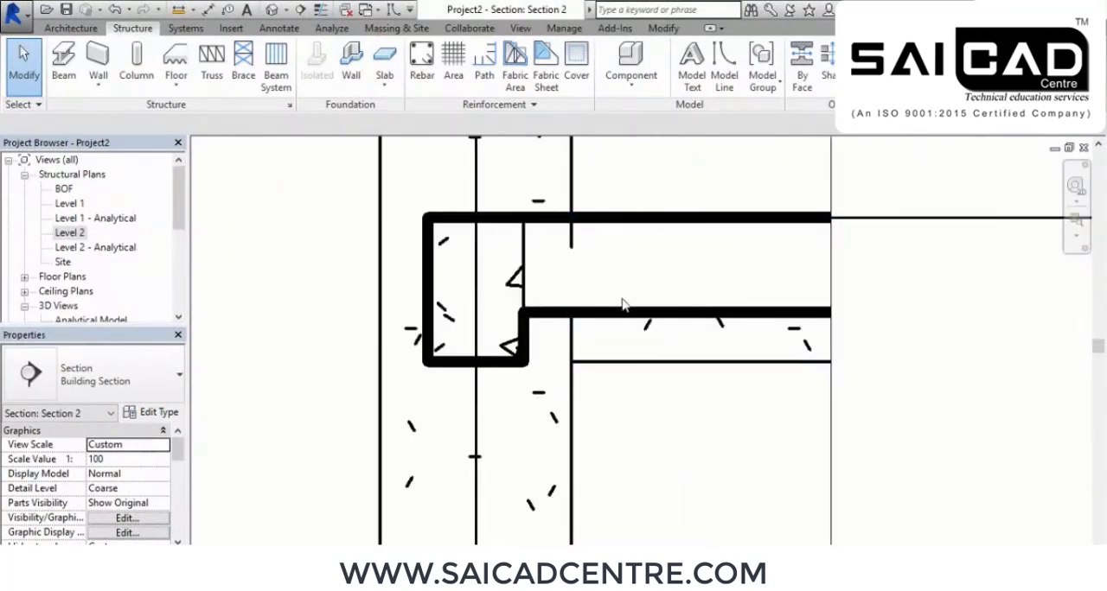
scroll(625, 298, "down", 2)
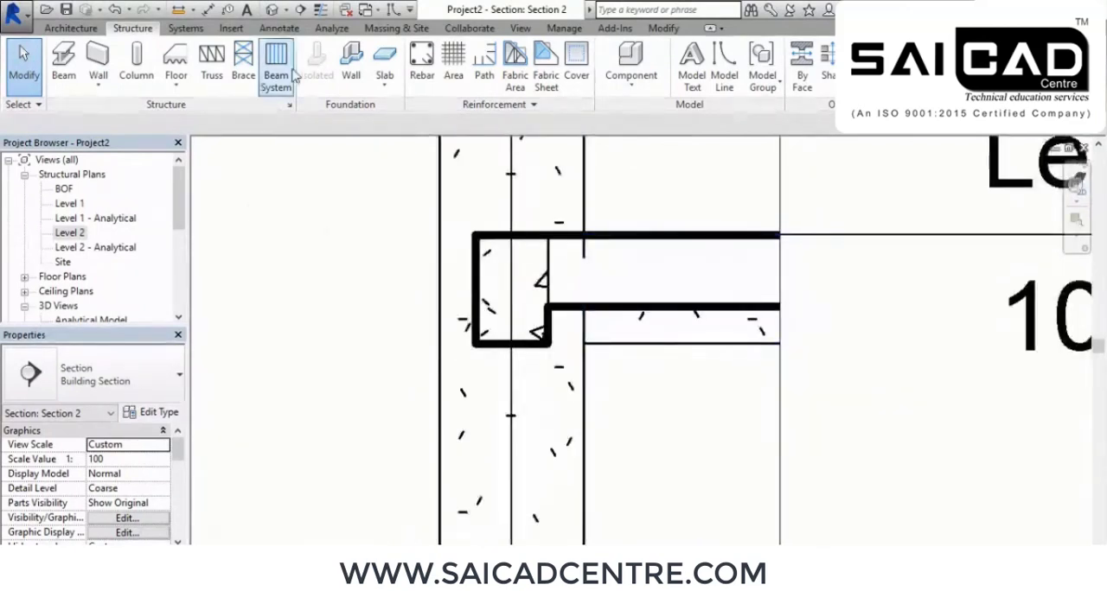
Display the cross section with thin lines and examine the cut 12"x18" concrete beam up close
scroll(504, 309, "up", 3)
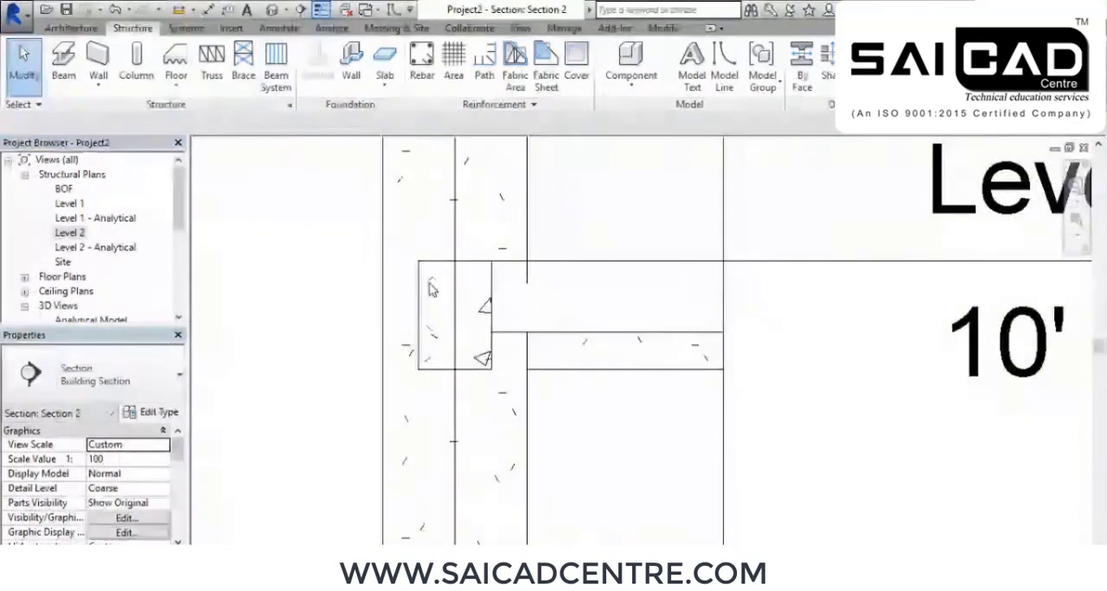
scroll(481, 234, "down", 2)
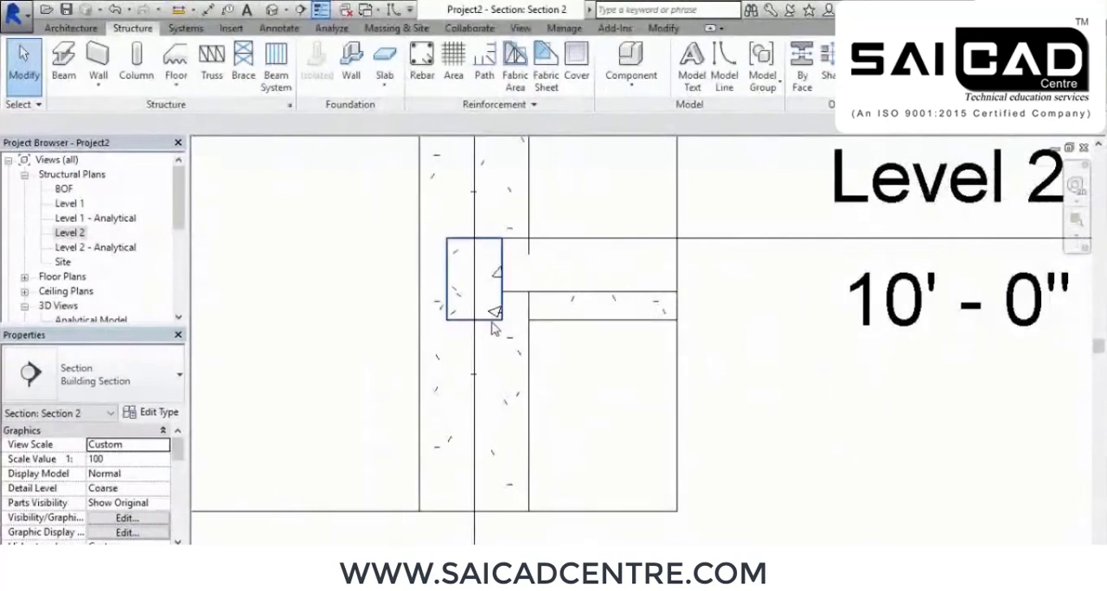
scroll(486, 327, "down", 3)
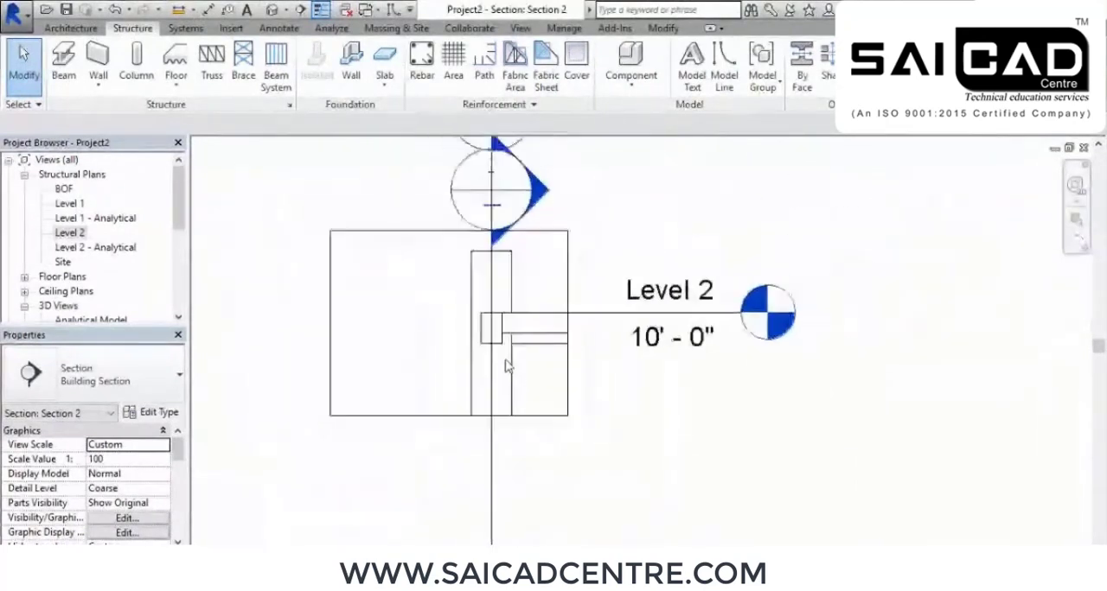
scroll(479, 361, "up", 3)
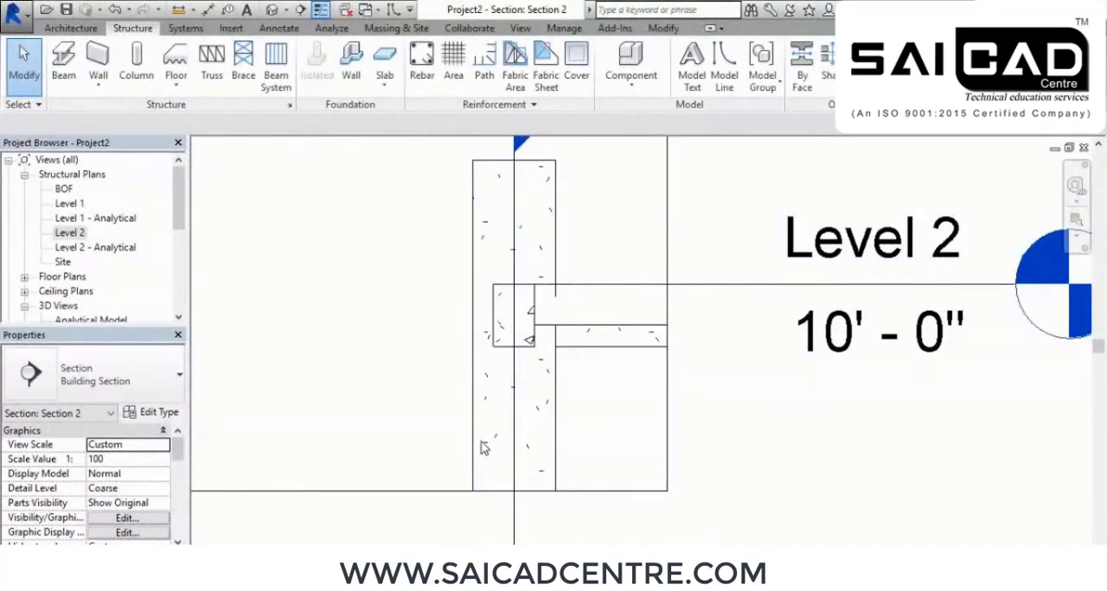
scroll(535, 325, "up", 3)
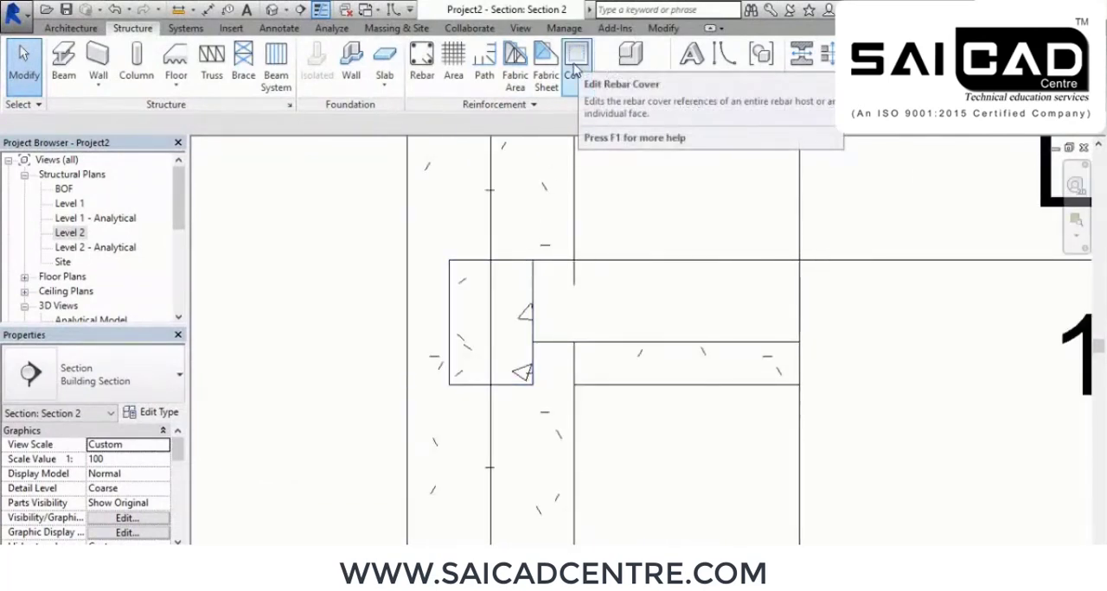
scroll(458, 321, "up", 5)
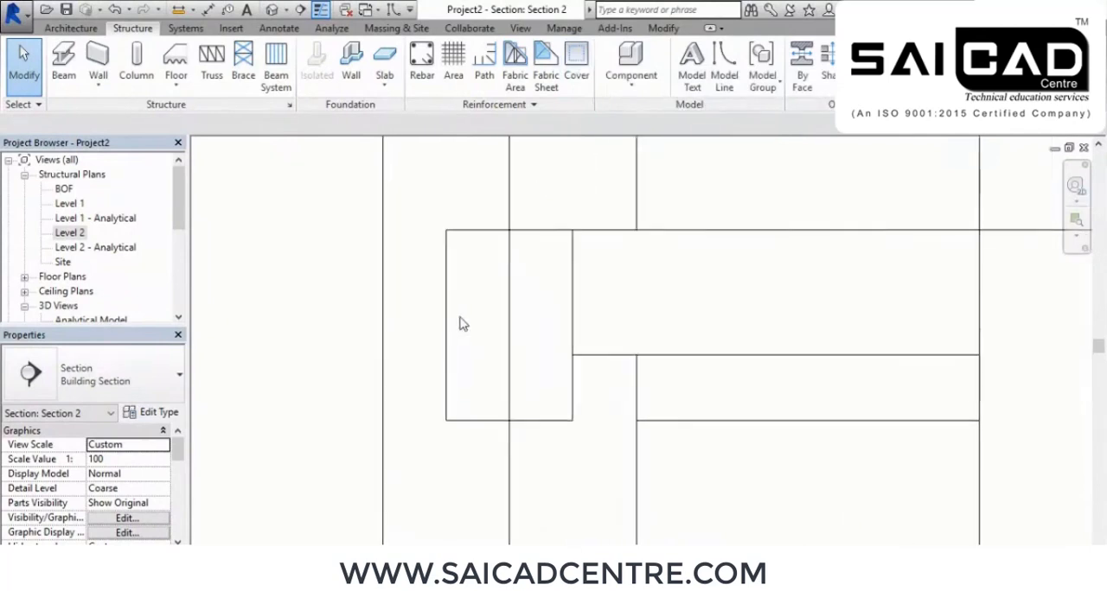
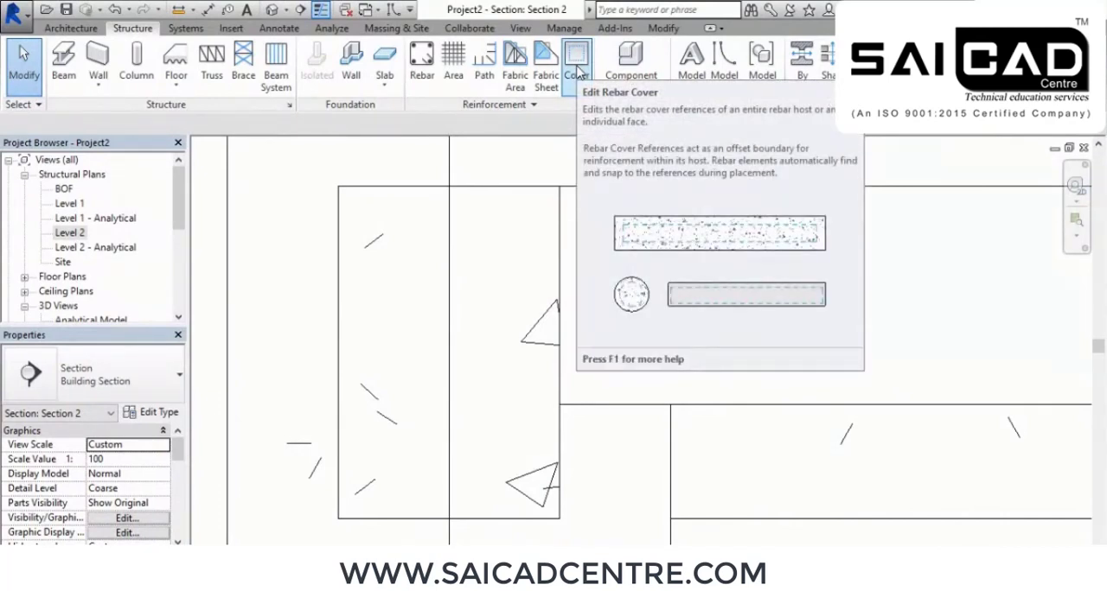
Start editing rebar cover and examine the cover outlines inside the cut beam and slab
left_click(577, 66)
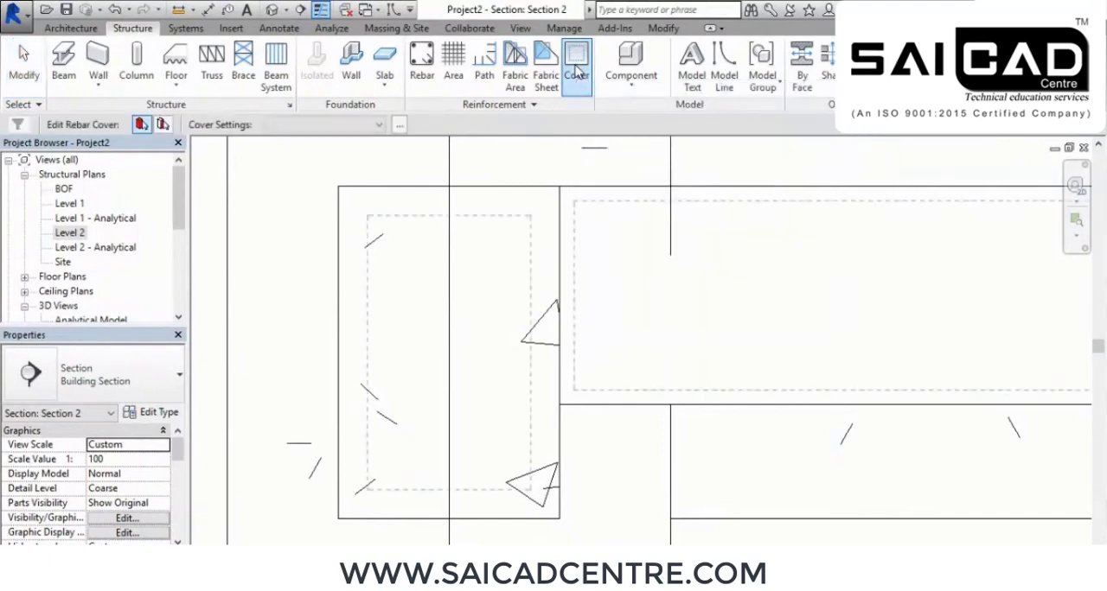
scroll(635, 234, "down", 3)
middle_click_drag(843, 450, 725, 456)
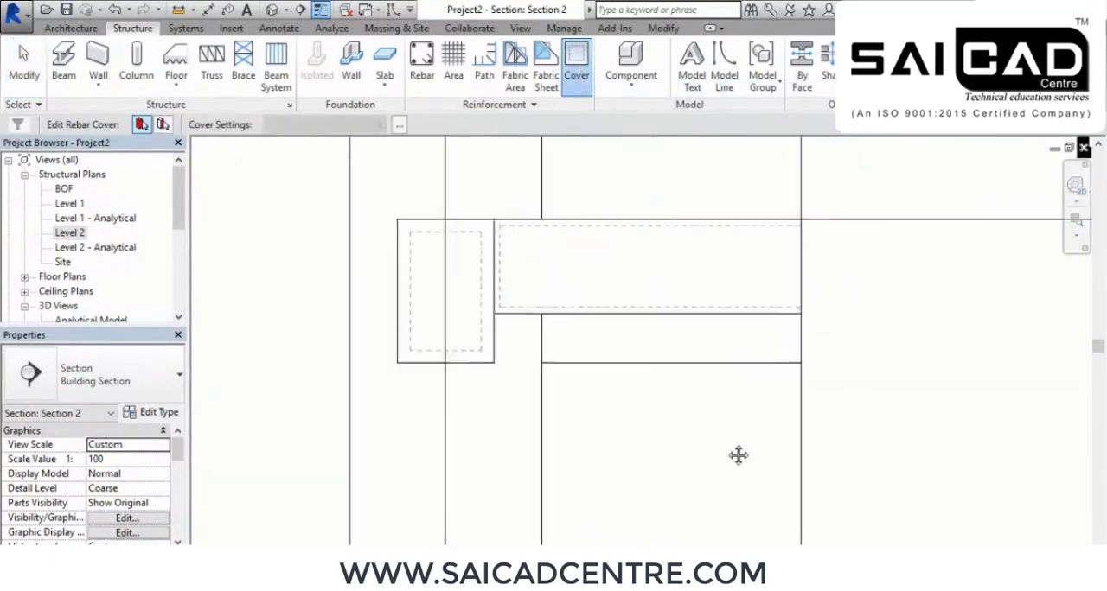
middle_click_drag(524, 456, 595, 479)
scroll(337, 309, "up", 2)
middle_click_drag(709, 383, 625, 405)
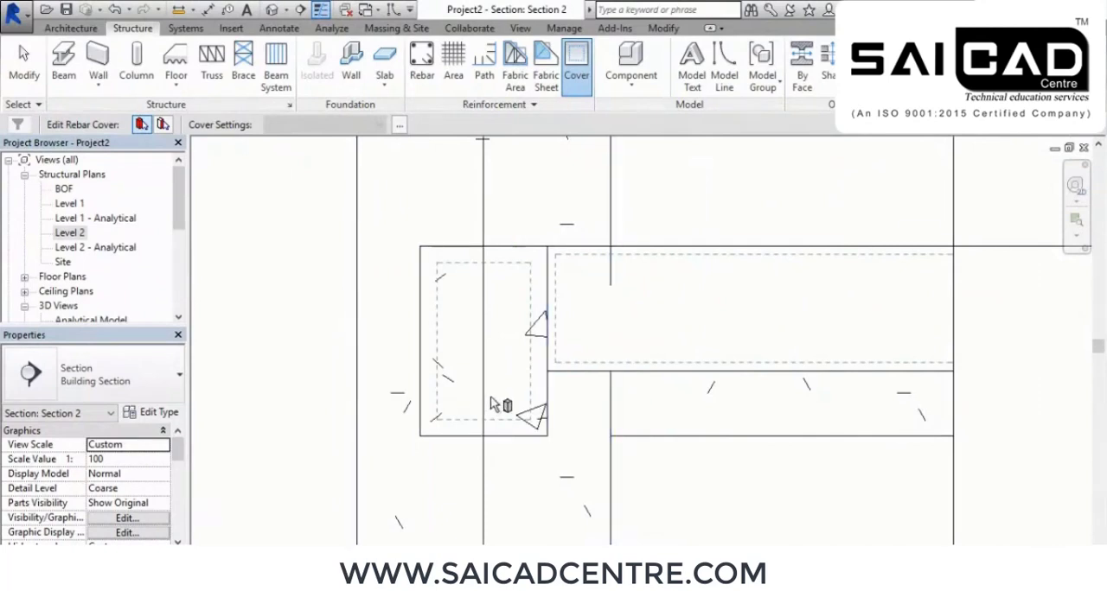
scroll(490, 404, "up", 1)
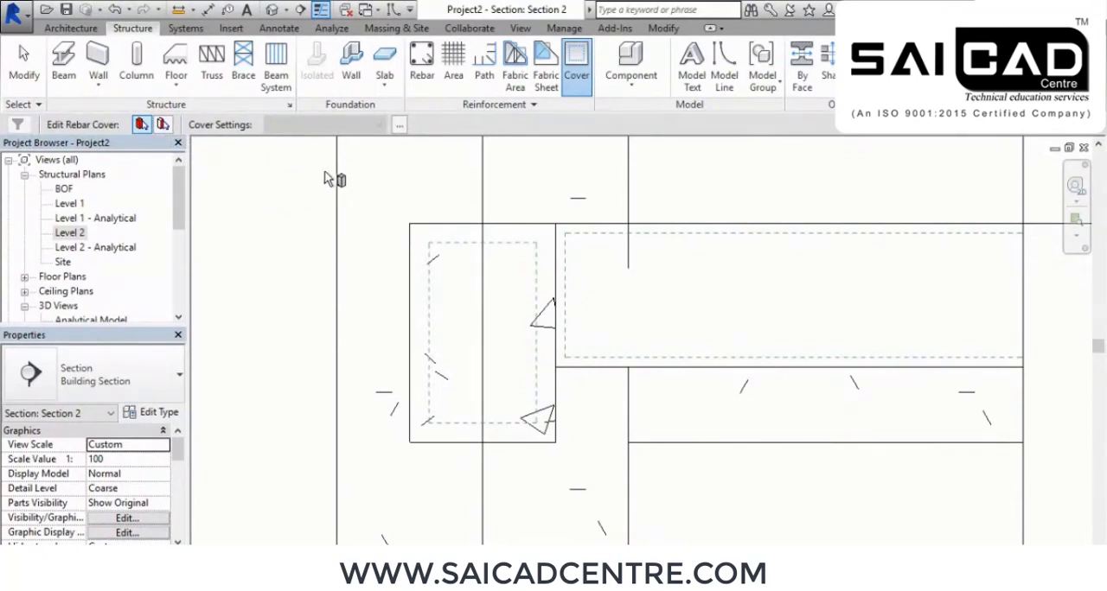
Add a rebar cover type named Rebar Cover 1 with a 1-inch (25.4 mm) setting
left_click(401, 126)
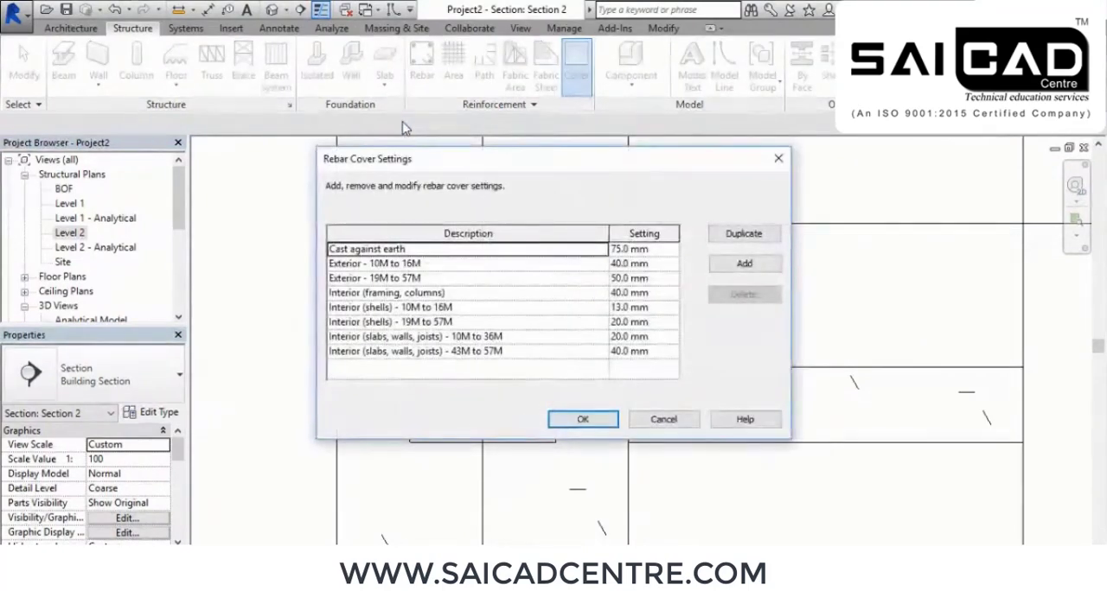
left_click_drag(538, 169, 460, 145)
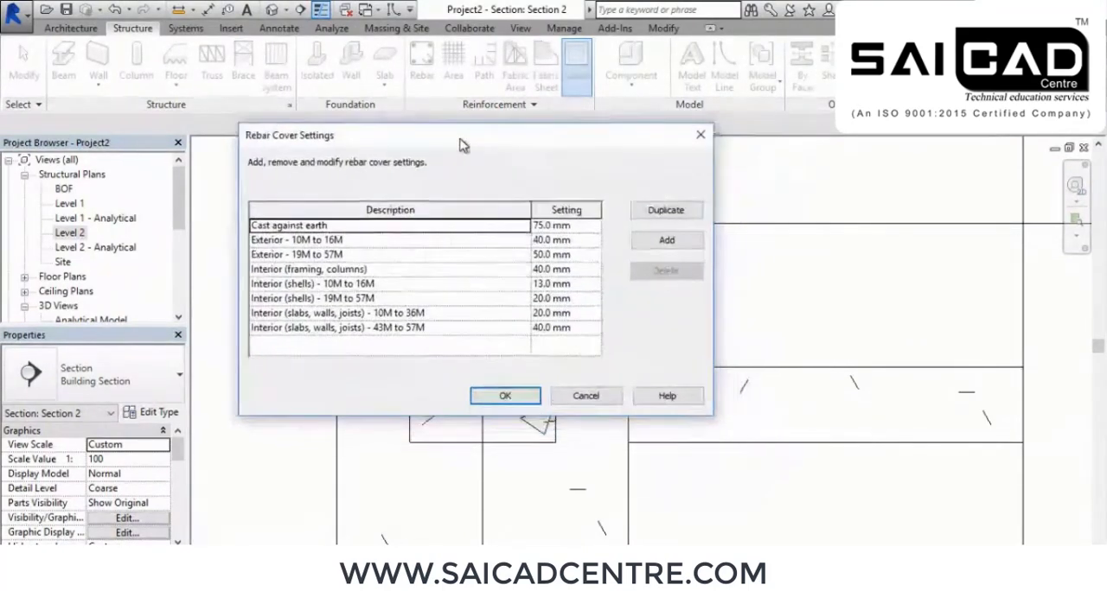
left_click(667, 241)
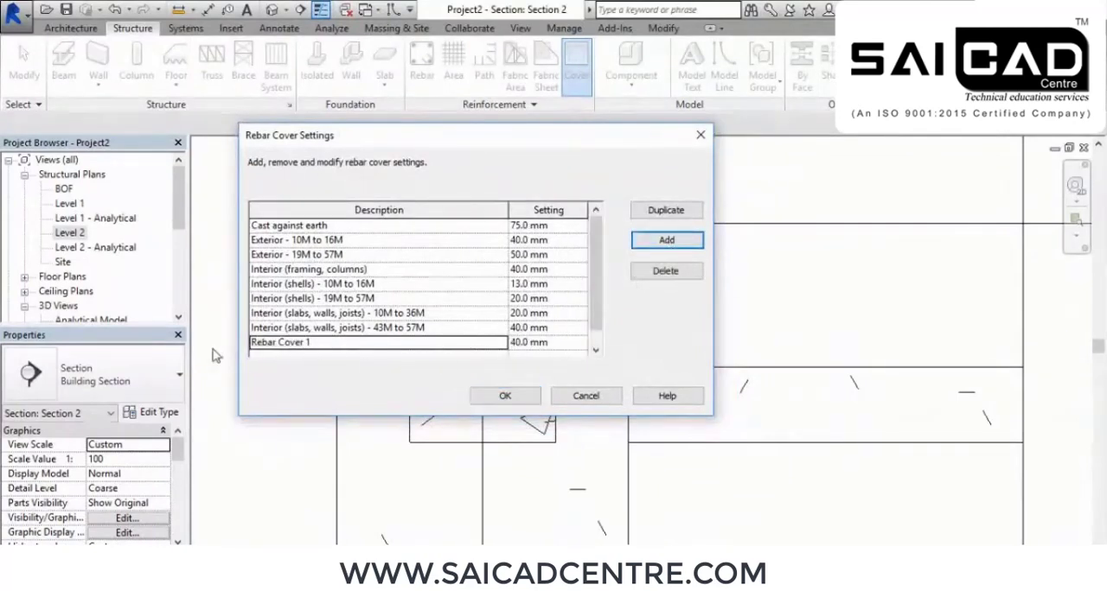
left_click(567, 345)
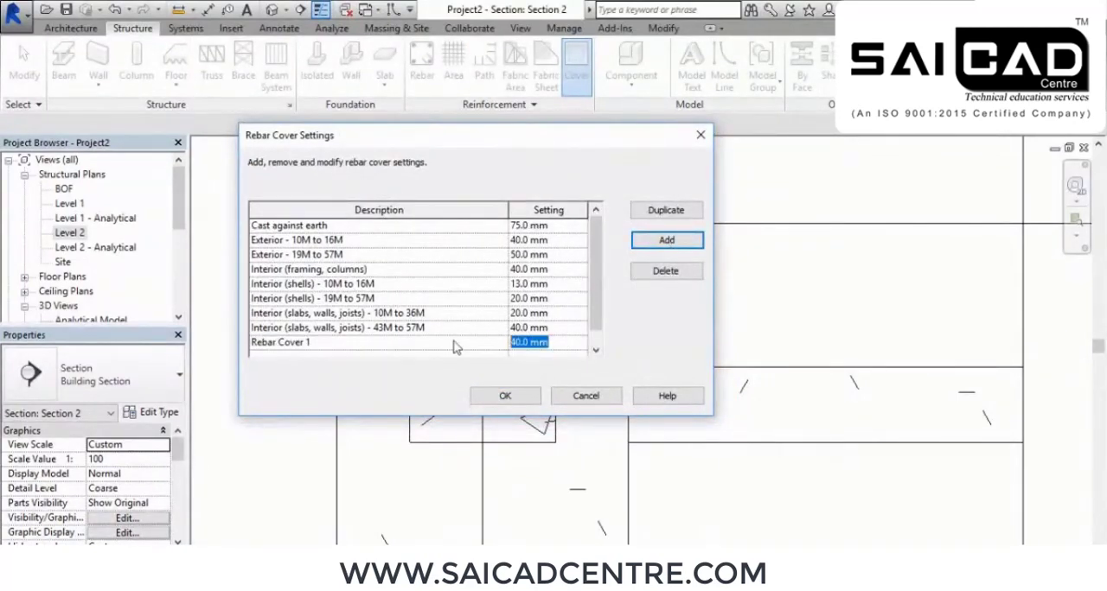
type("1")
key("Return")
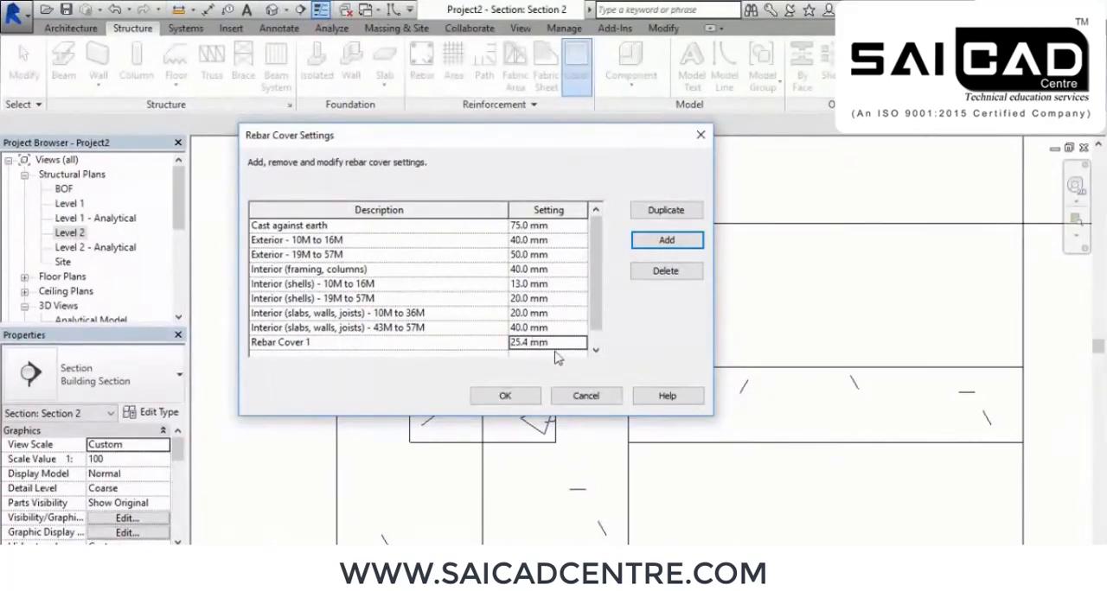
left_click(507, 399)
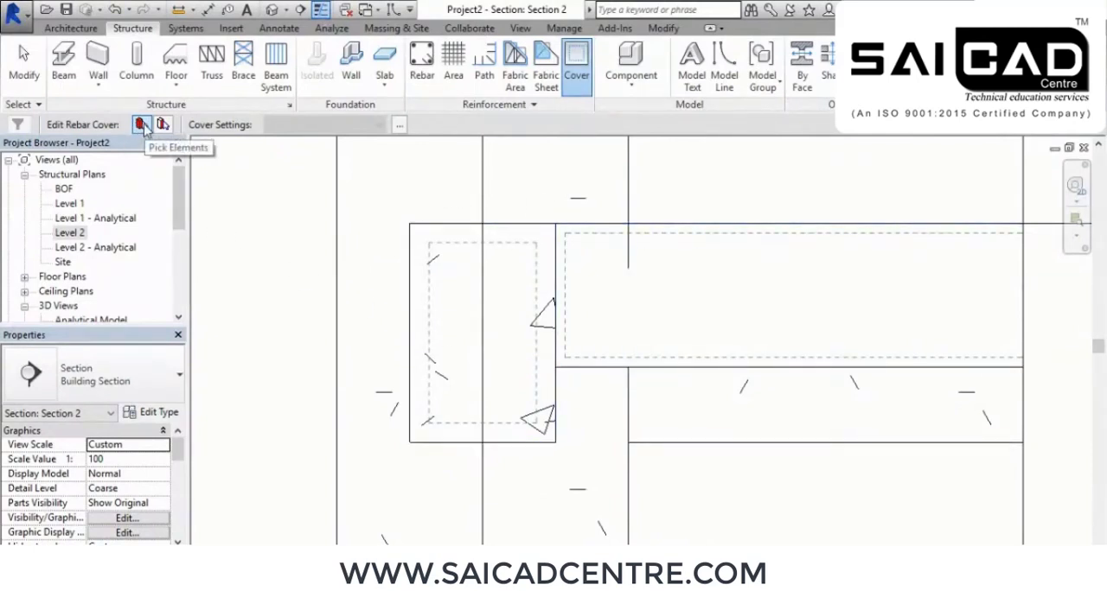
Assign the Rebar Cover 1 <25 mm> cover to the whole cut beam
left_click(411, 304)
left_click(357, 125)
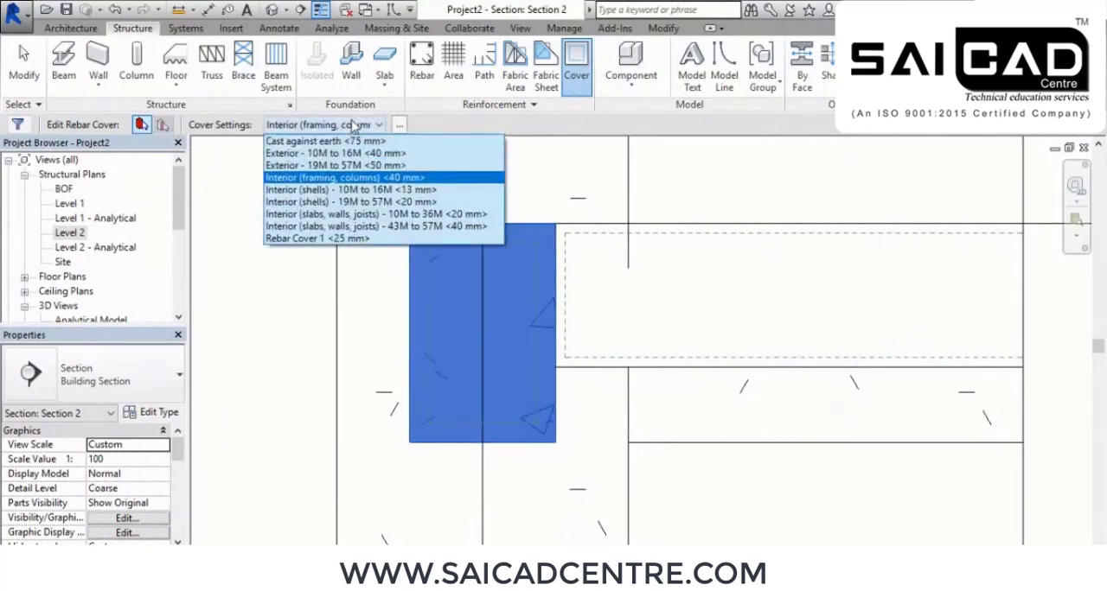
left_click(328, 239)
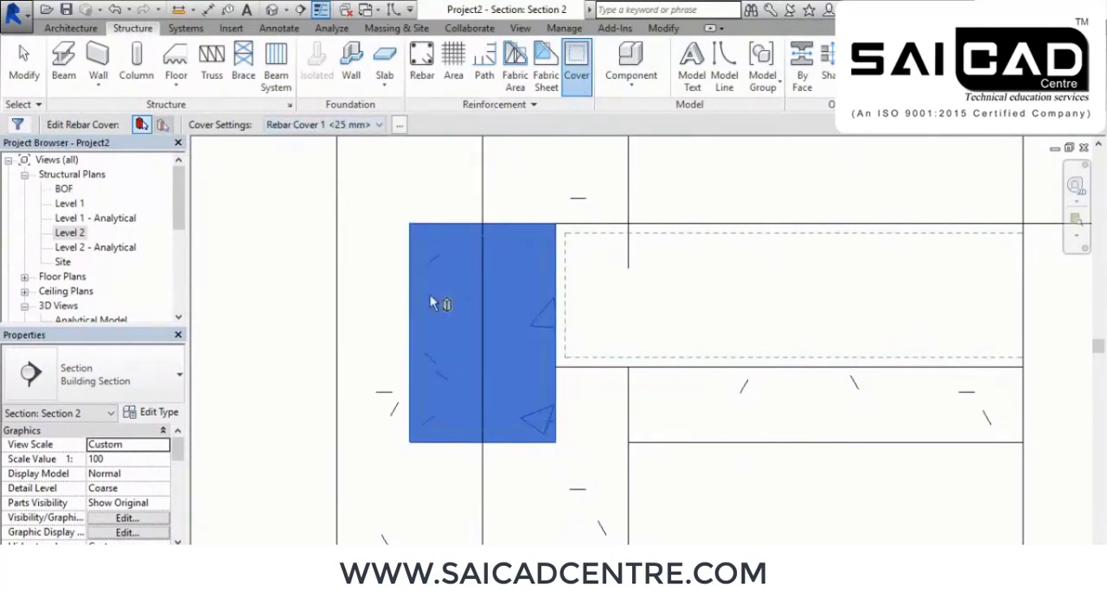
scroll(535, 344, "up", 2)
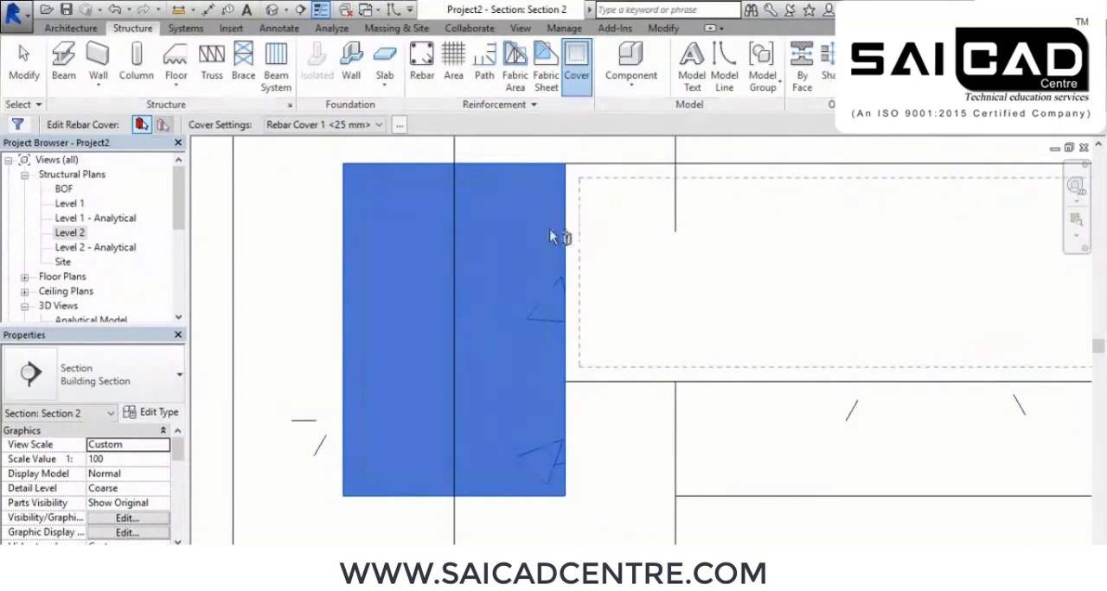
scroll(405, 342, "down", 2)
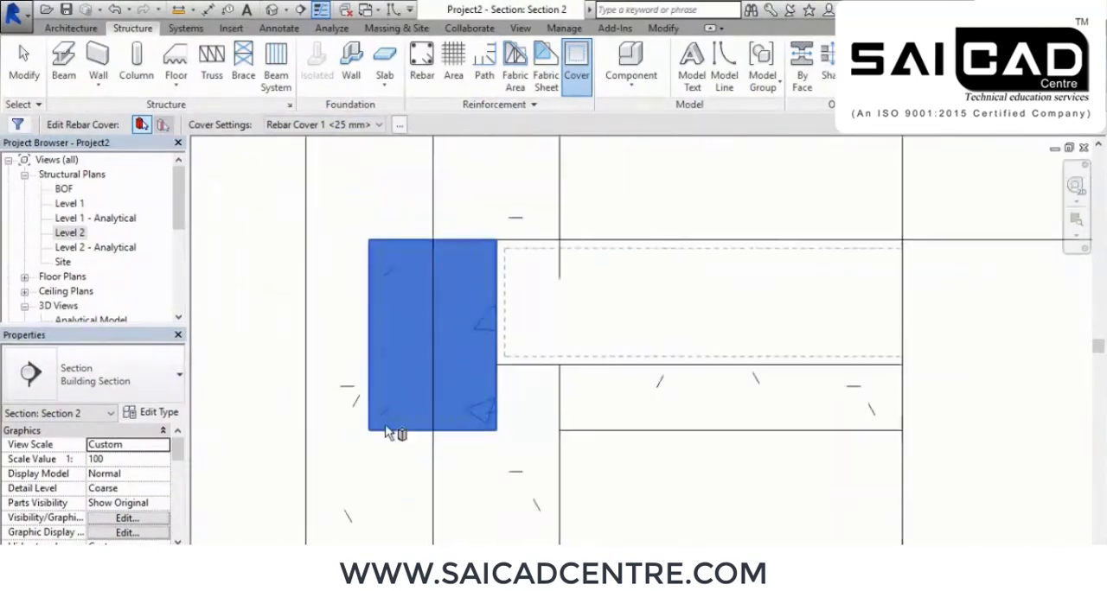
left_click(242, 358)
Examine the cover outline of the cut beam up close against its outer edges
middle_click_drag(695, 516, 623, 452)
middle_click_drag(494, 370, 550, 388)
scroll(447, 308, "up", 1)
middle_click_drag(380, 353, 490, 295)
scroll(446, 310, "up", 2)
scroll(447, 310, "down", 1)
left_click(509, 329)
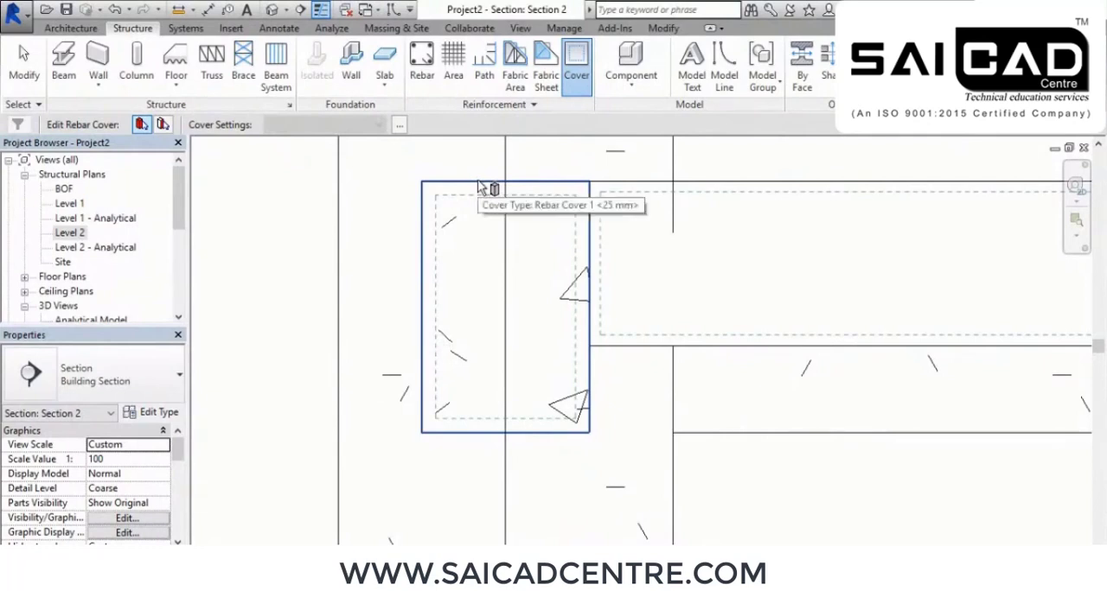
Set the cover of only the beam's bottom face to Cast against earth <75 mm>
left_click(163, 125)
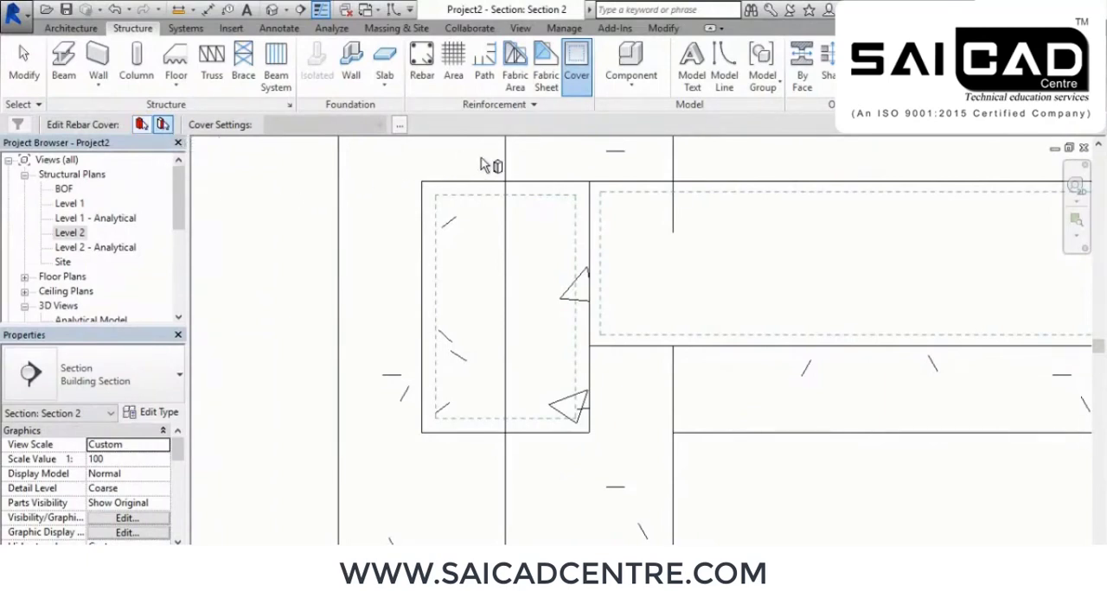
left_click(529, 441)
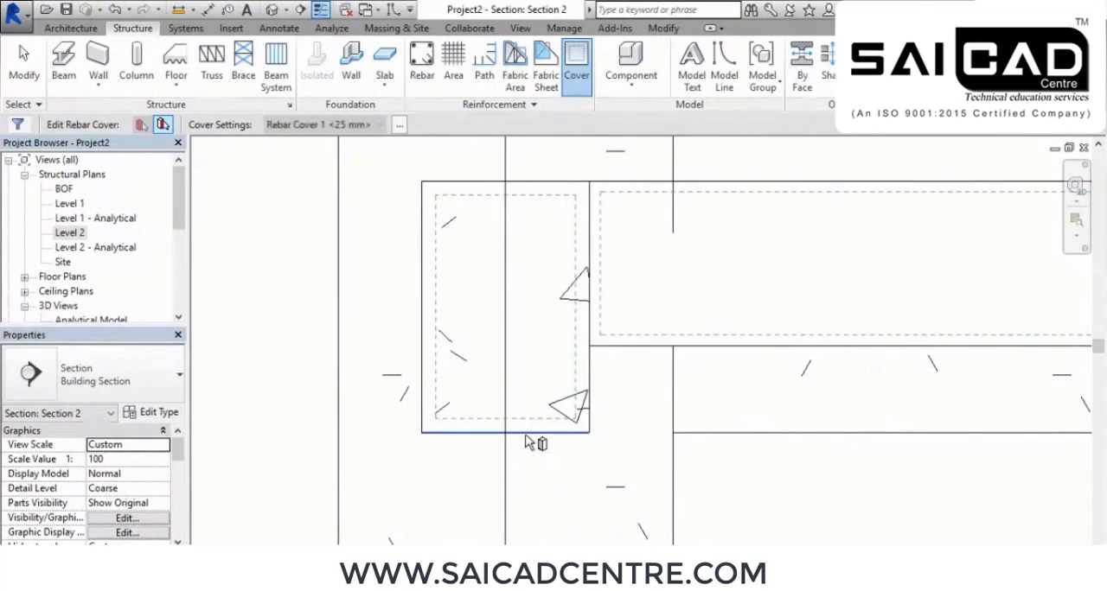
left_click(346, 125)
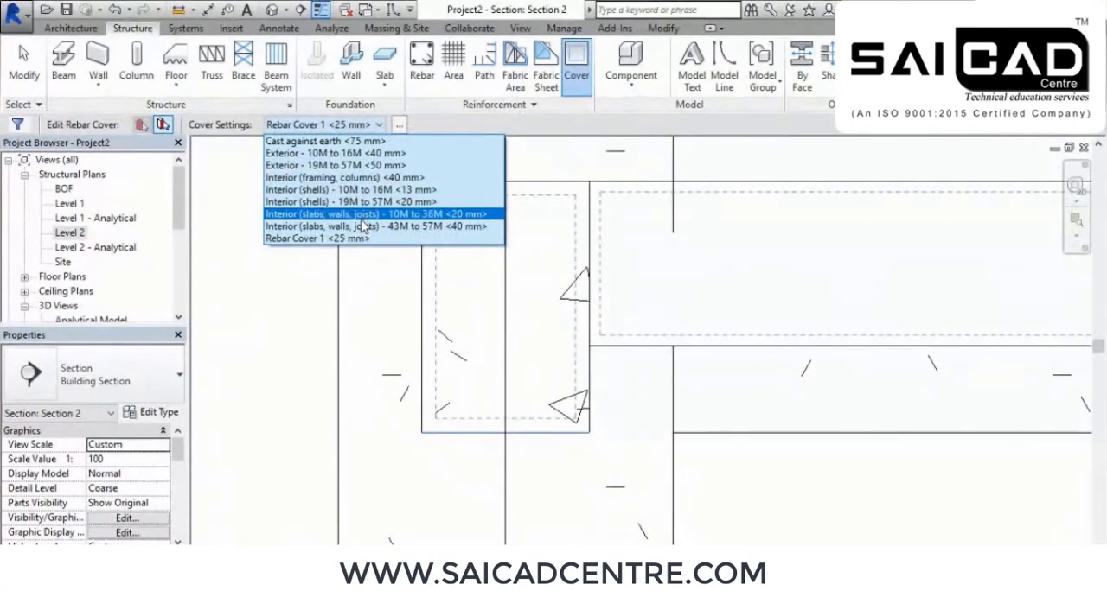
left_click(336, 143)
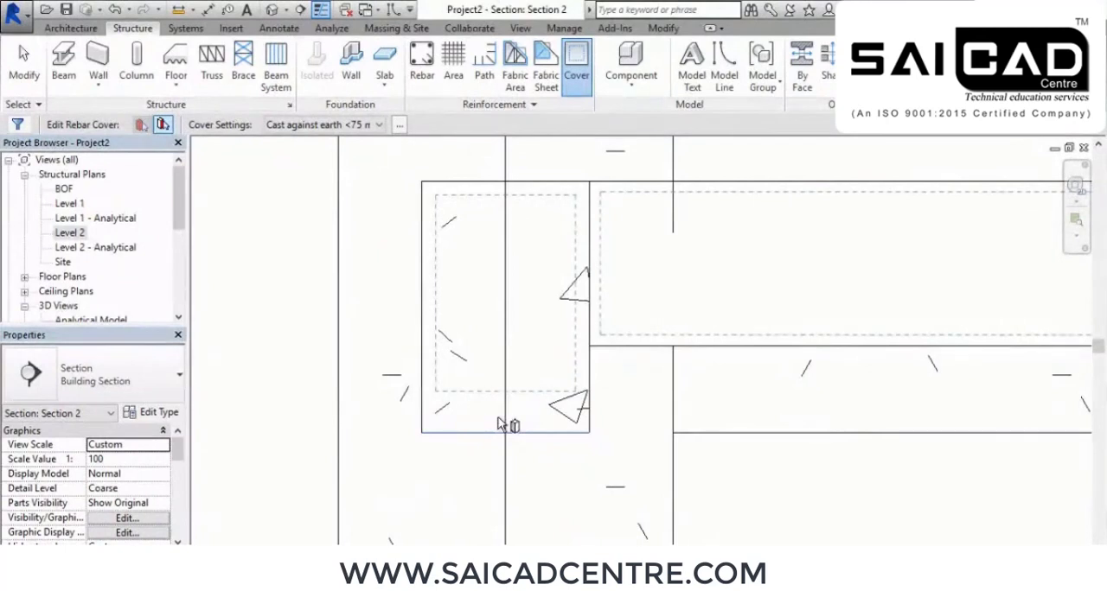
right_click(281, 225)
left_click(304, 234)
right_click(301, 227)
left_click(332, 236)
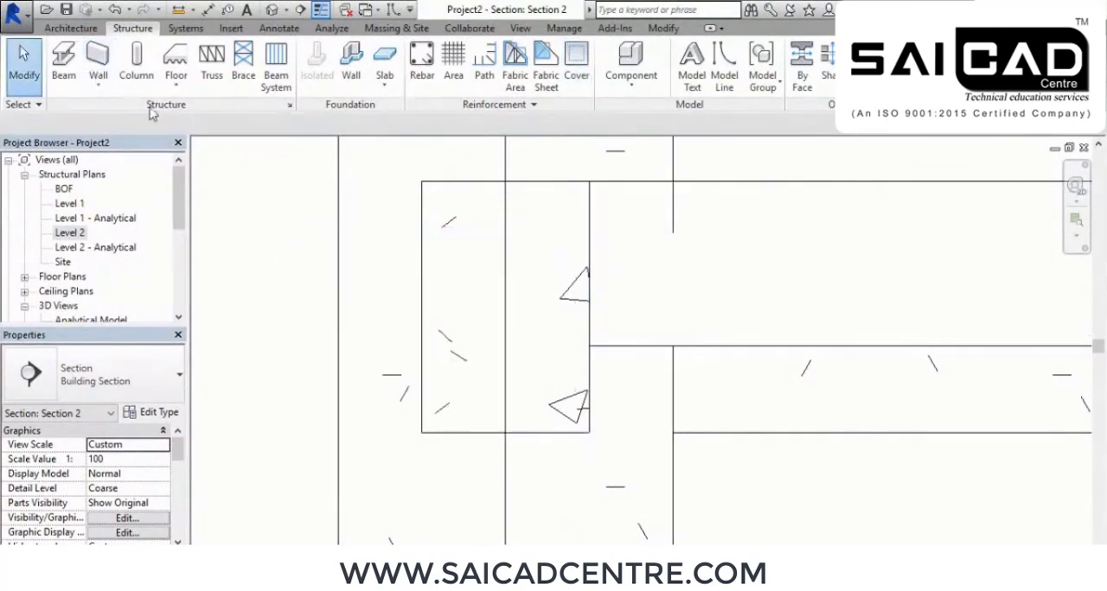
Reapply the Rebar Cover 1 <25 mm> cover to all faces of the cut beam
left_click(576, 64)
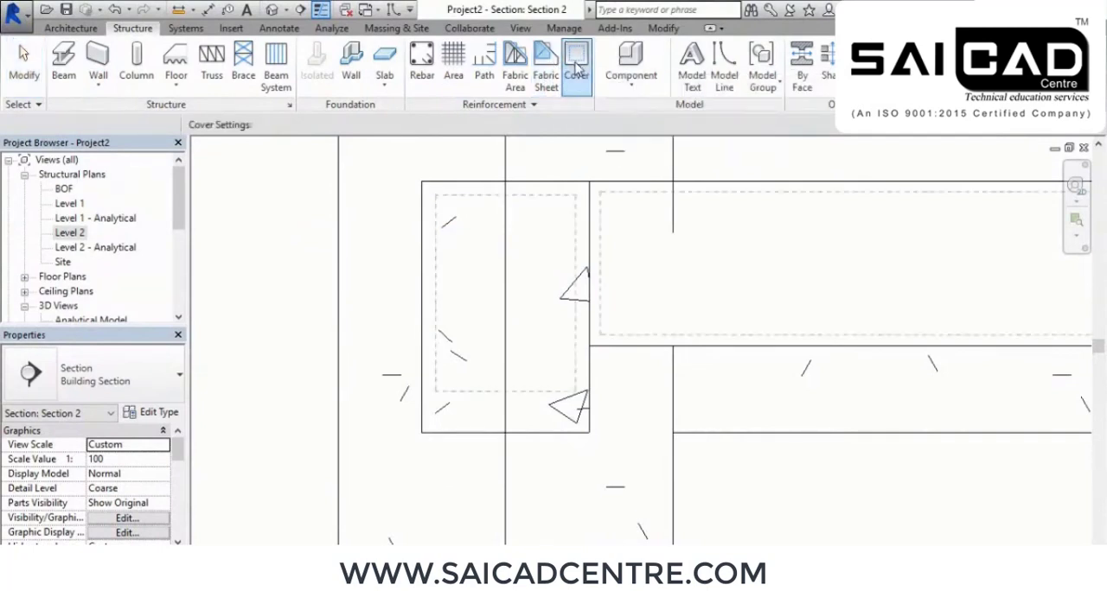
left_click(432, 248)
left_click(337, 124)
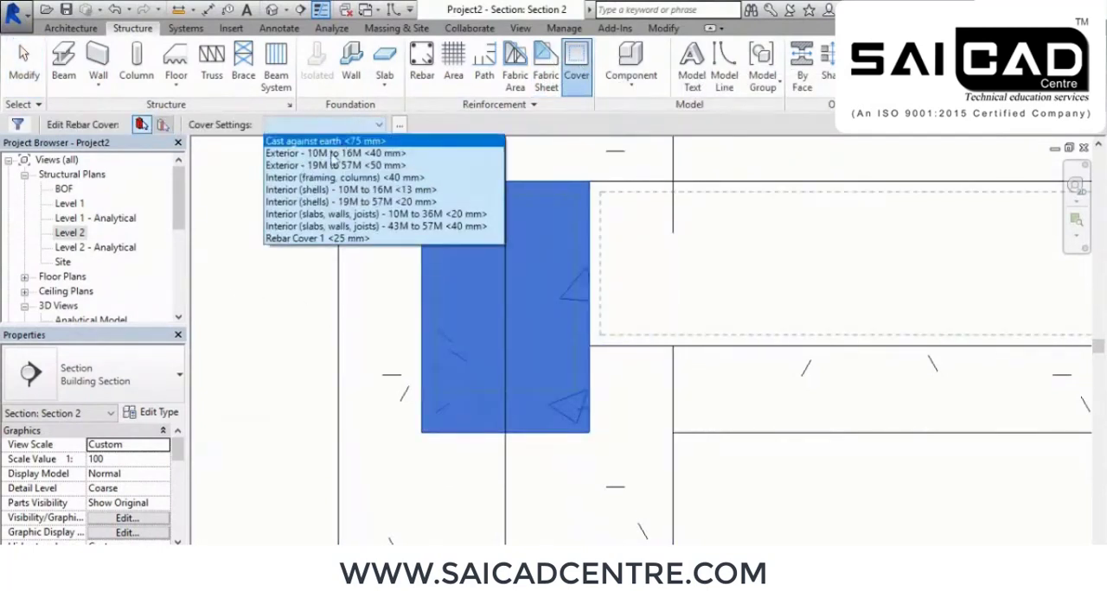
left_click(320, 239)
key("Escape")
key("Escape")
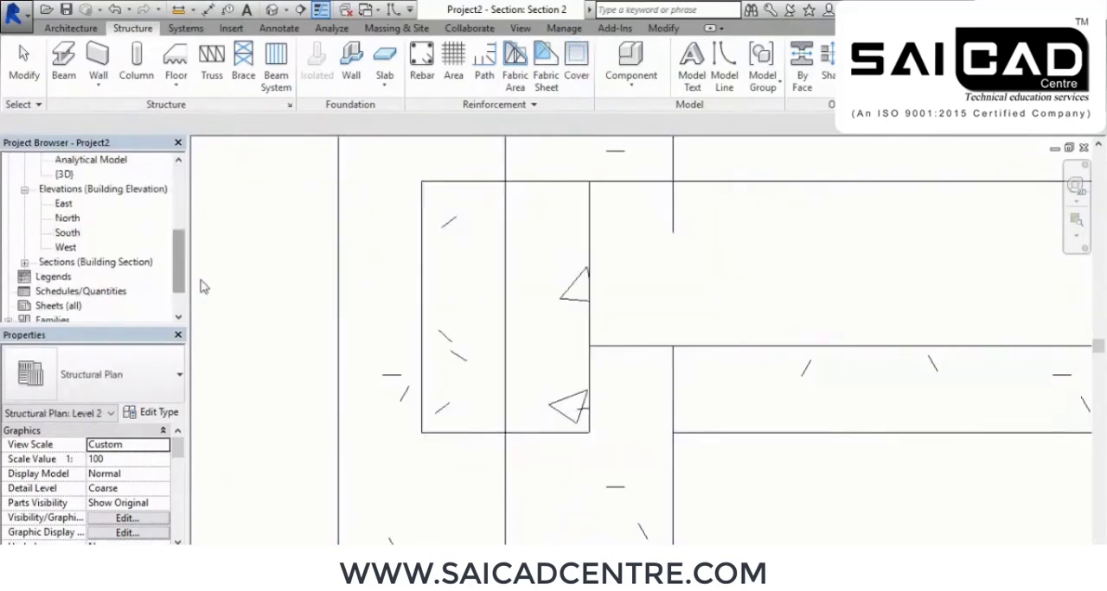
Open the 3D view of the frame and examine the Level 2 beams where they meet the columns and slab
scroll(186, 268, "up", 5)
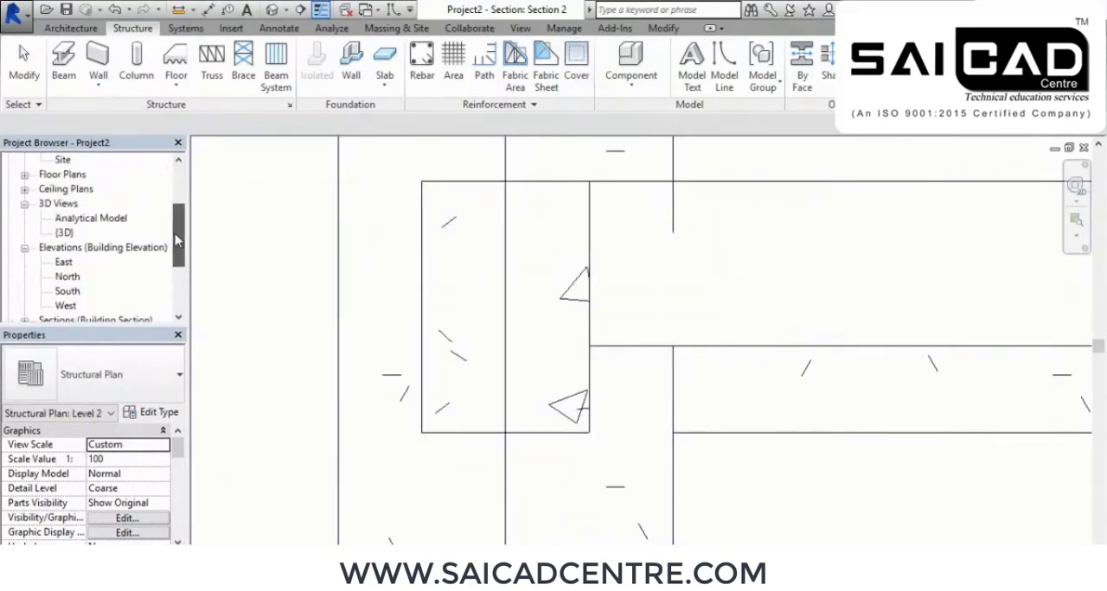
left_click(241, 228)
middle_click_drag(410, 289, 377, 292)
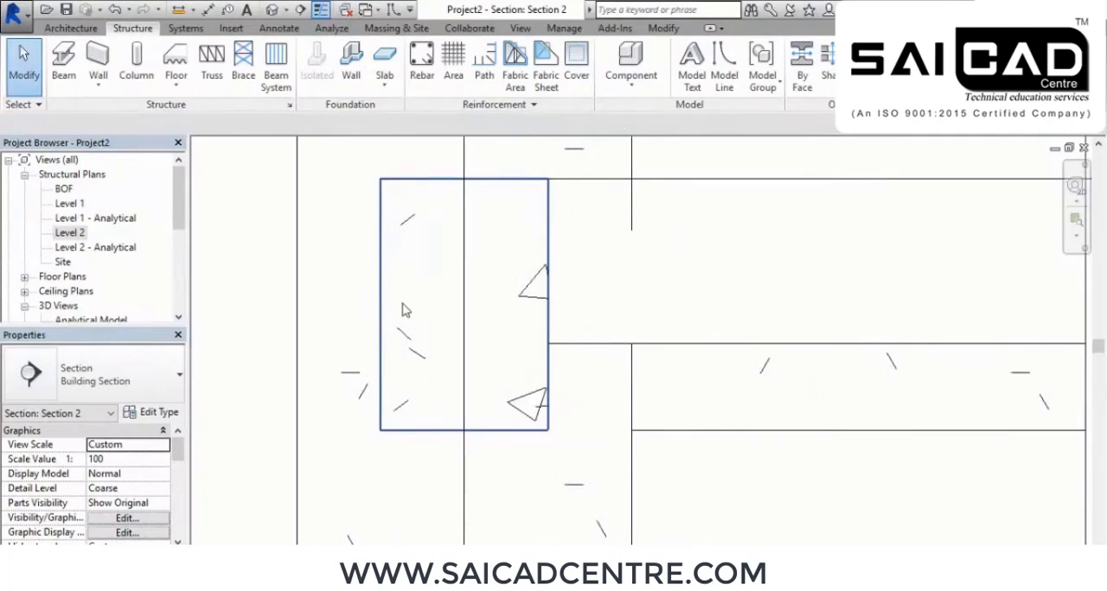
scroll(576, 366, "down", 2)
scroll(473, 331, "down", 4)
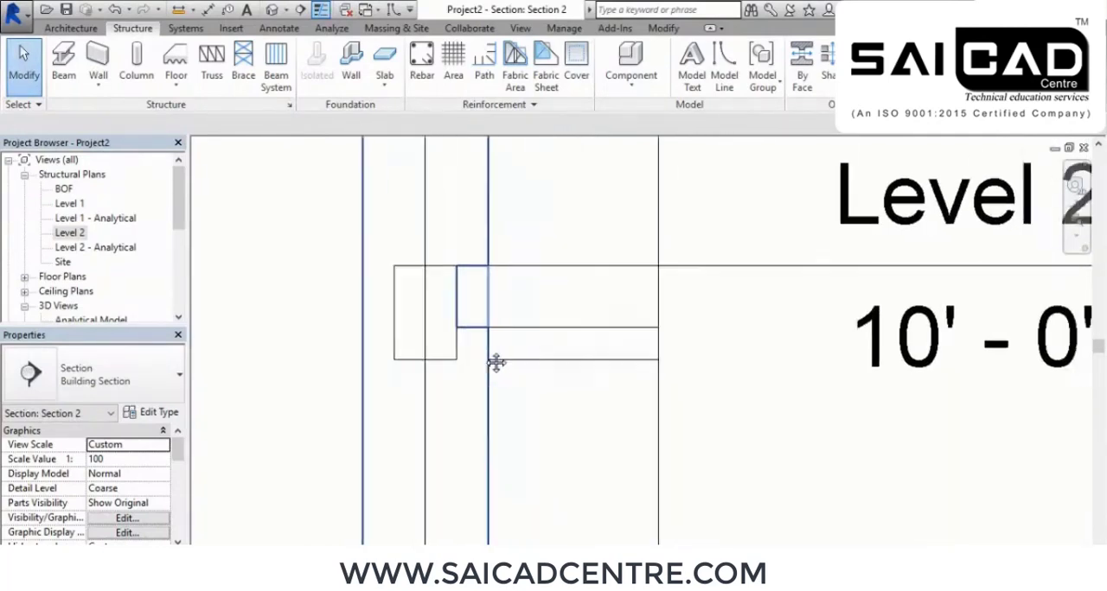
scroll(405, 274, "up", 3)
left_click(271, 10)
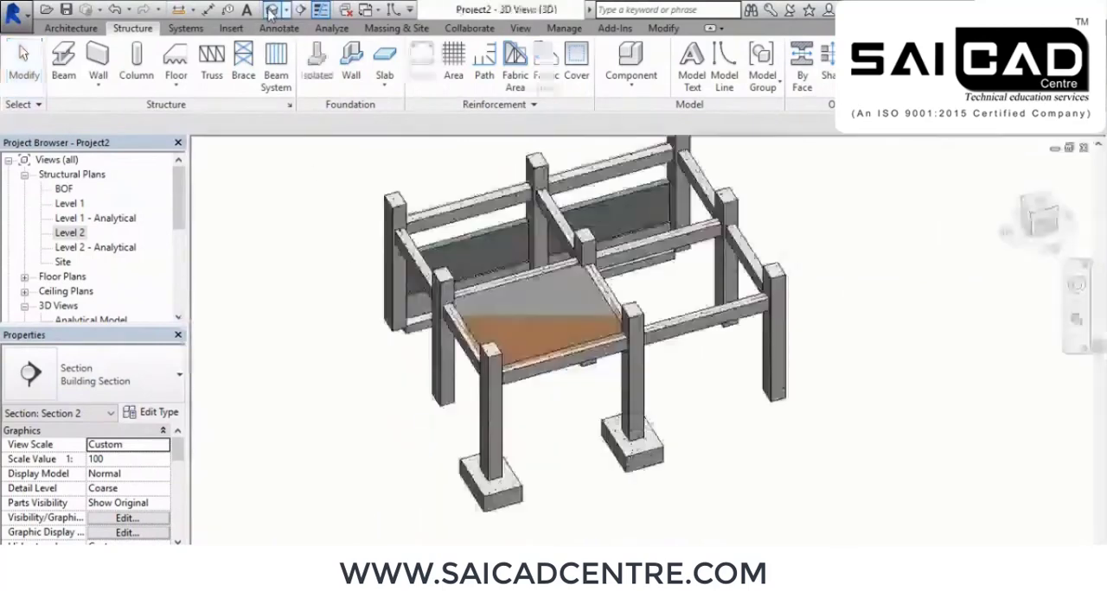
scroll(501, 374, "up", 2)
middle_click_drag(503, 374, 539, 323, "shift")
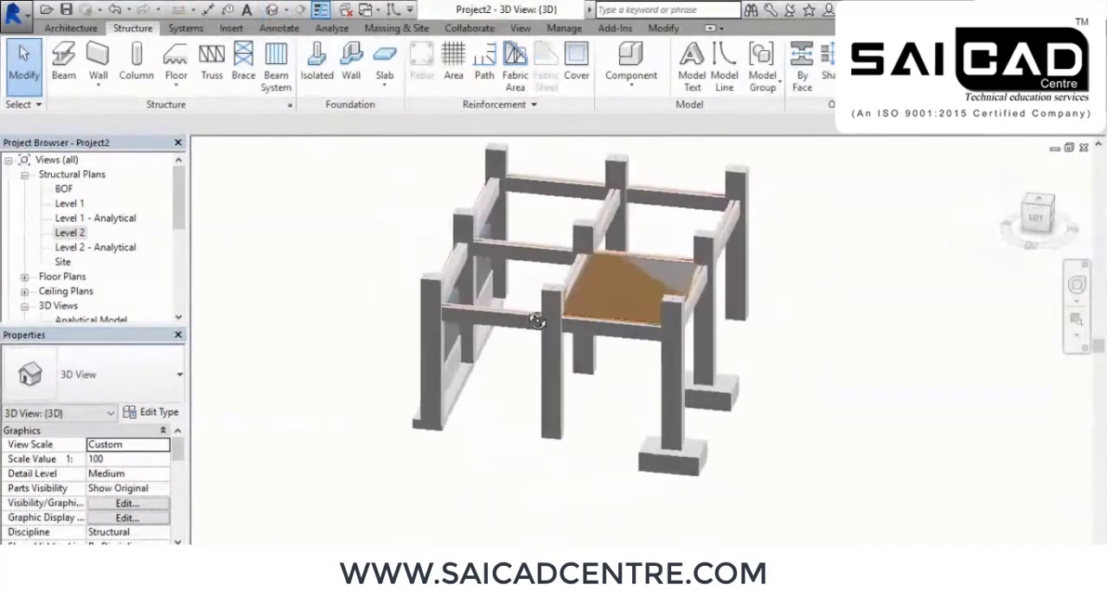
scroll(499, 313, "up", 5)
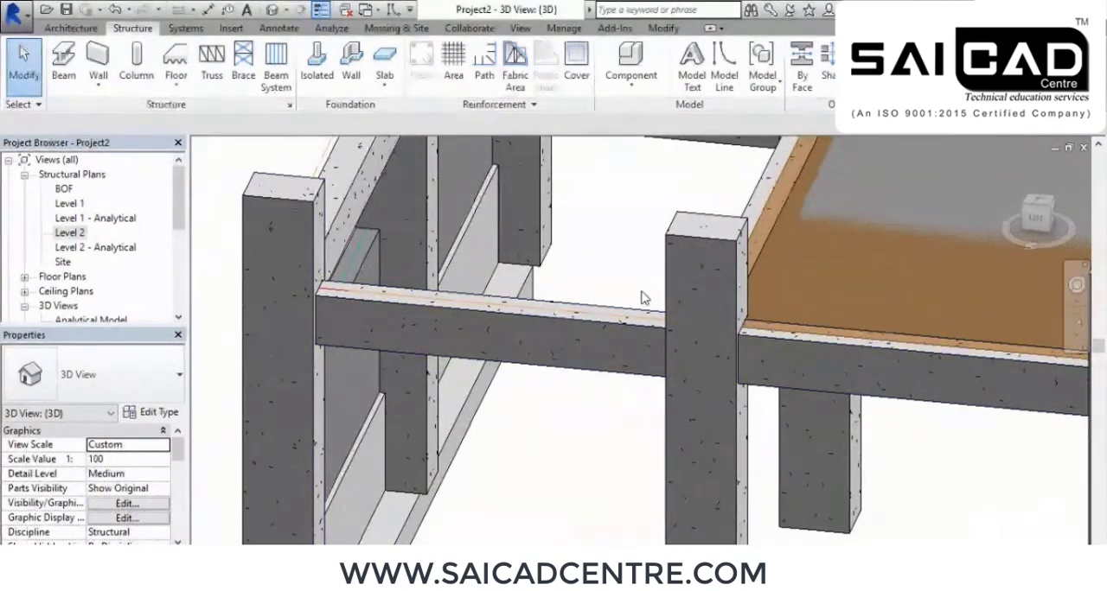
scroll(577, 298, "down", 3)
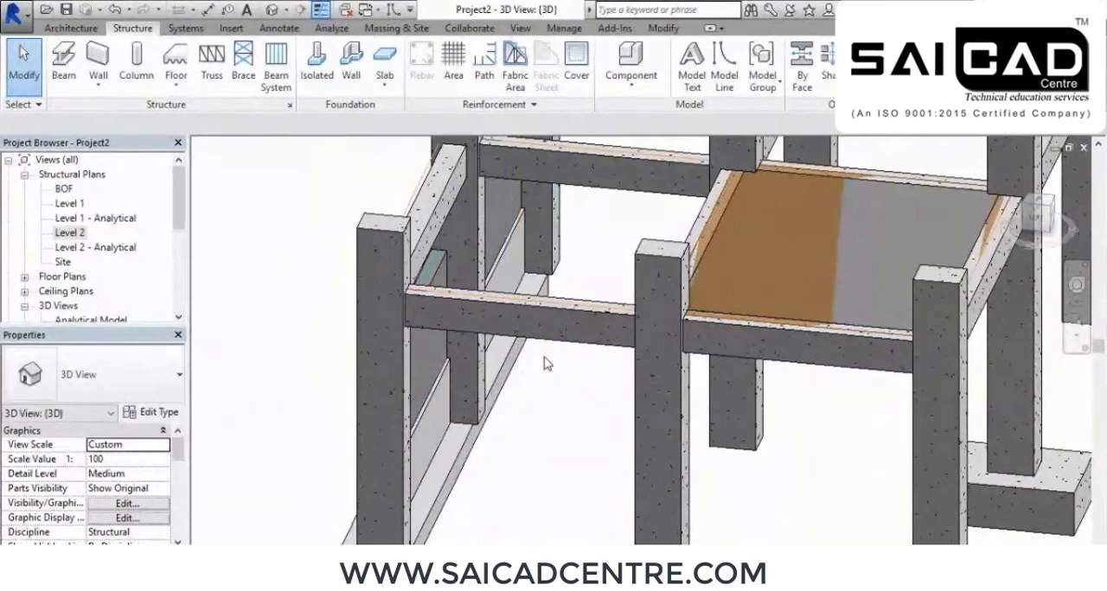
key("alt+Tab")
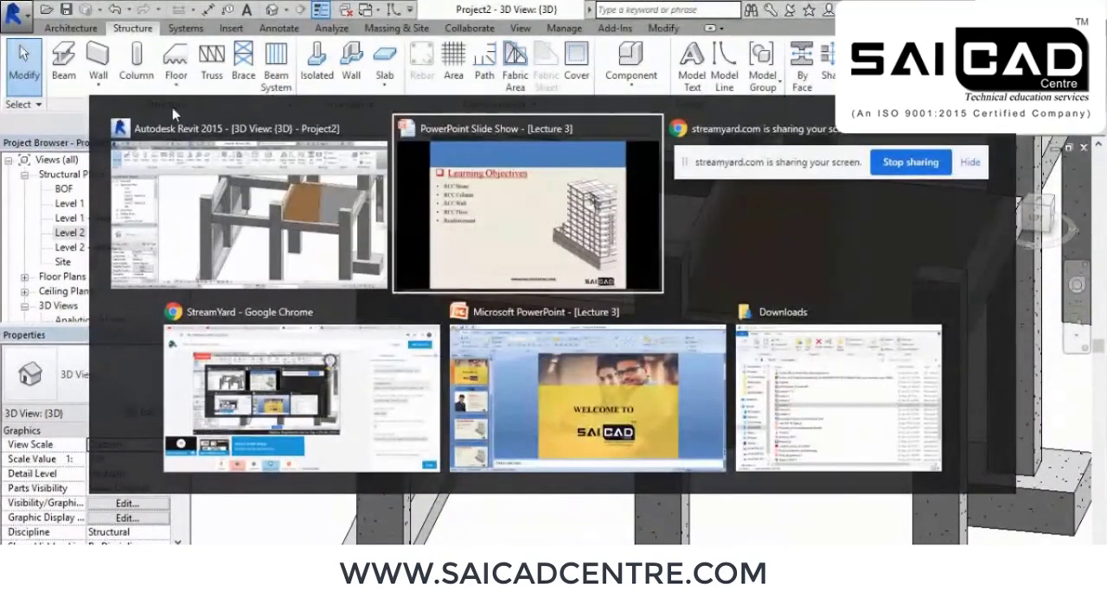
key("alt+Tab")
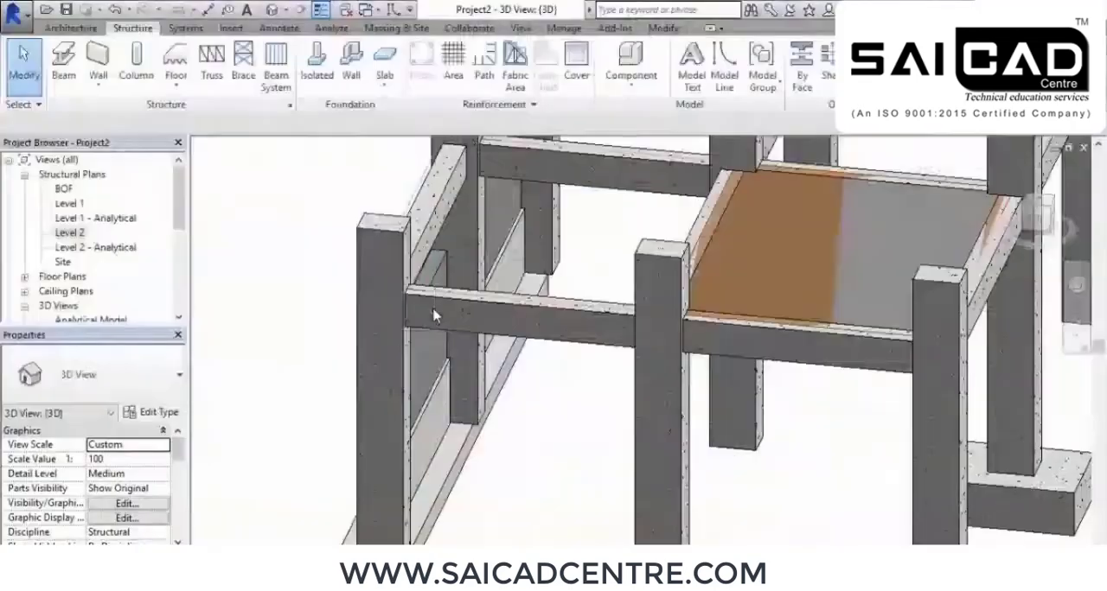
Open the Section 2 view and bring the cut beam into close view for placing rebar
scroll(96, 265, "down", 4)
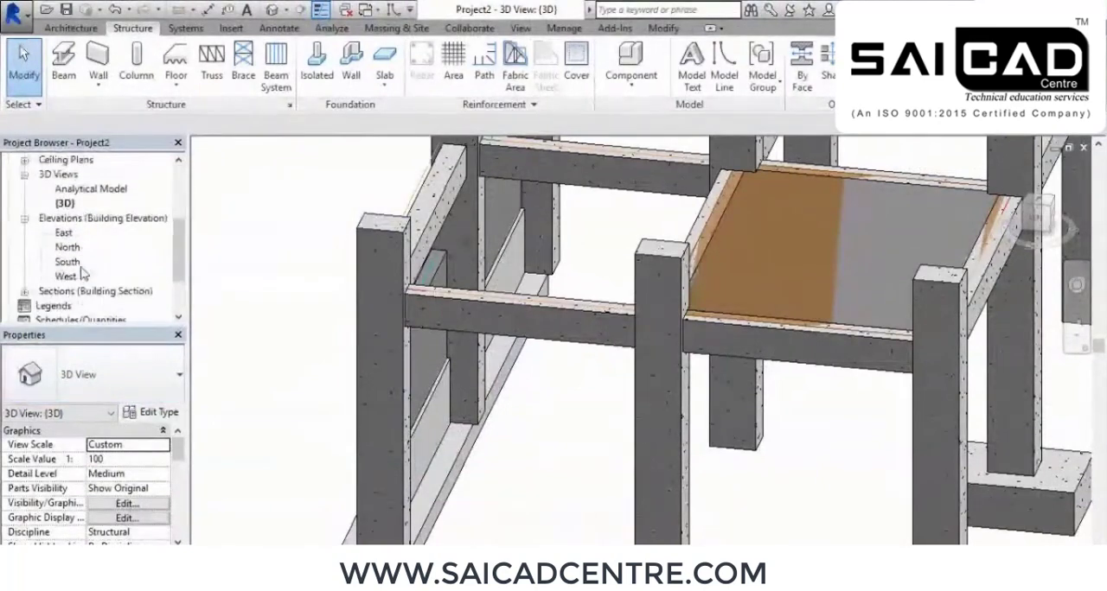
left_click(24, 219)
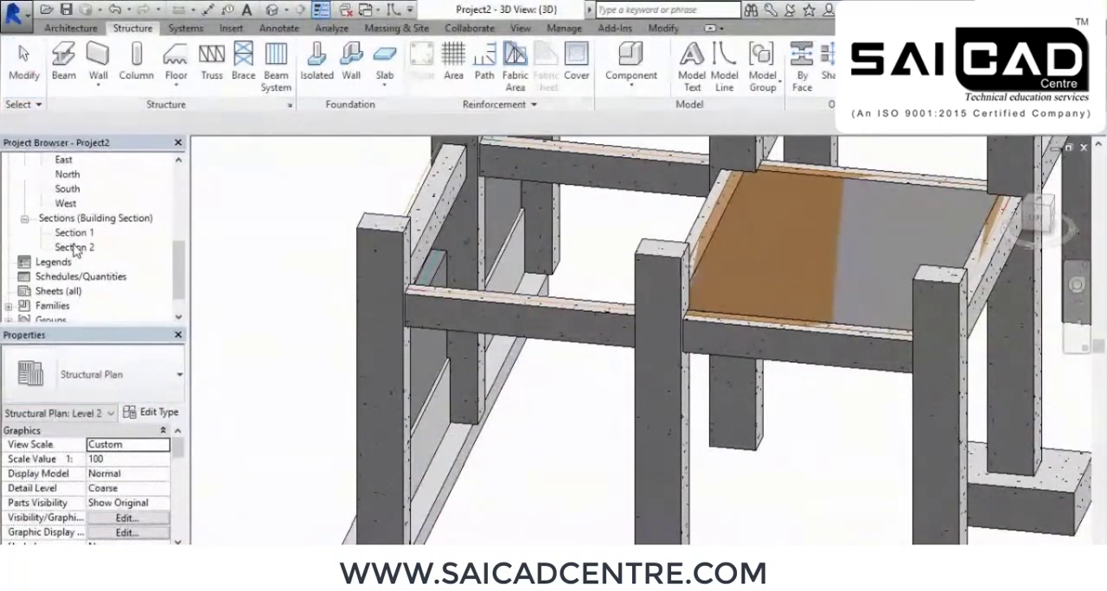
double_click(75, 247)
scroll(447, 322, "up", 1)
middle_click_drag(445, 373, 536, 306)
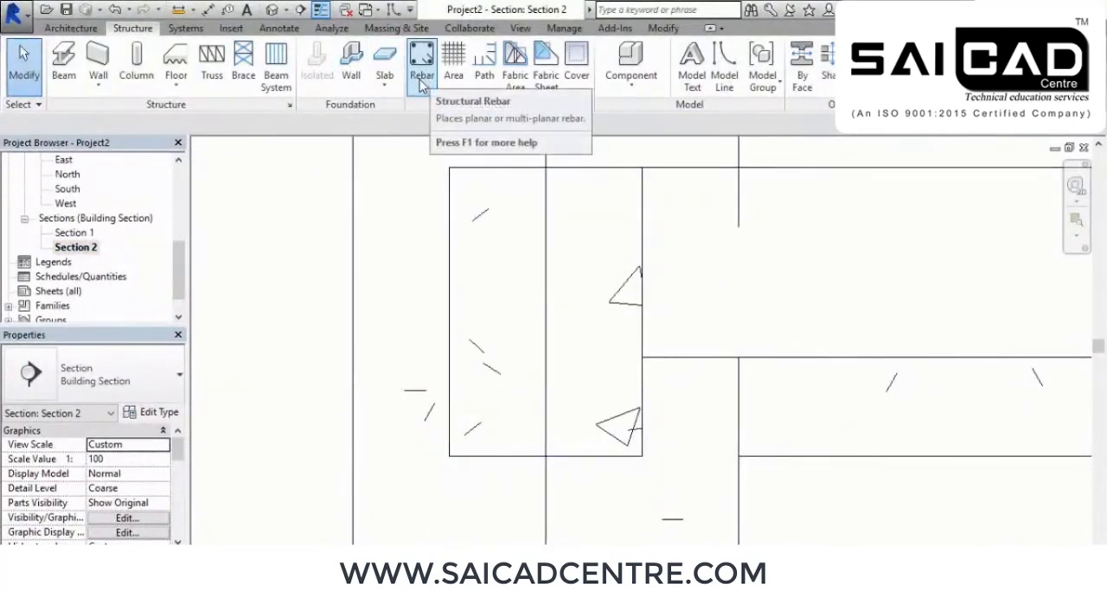
Start placing structural rebar with the straight M_00 shape and dock the Rebar Shape Browser beside the section view
left_click(423, 78)
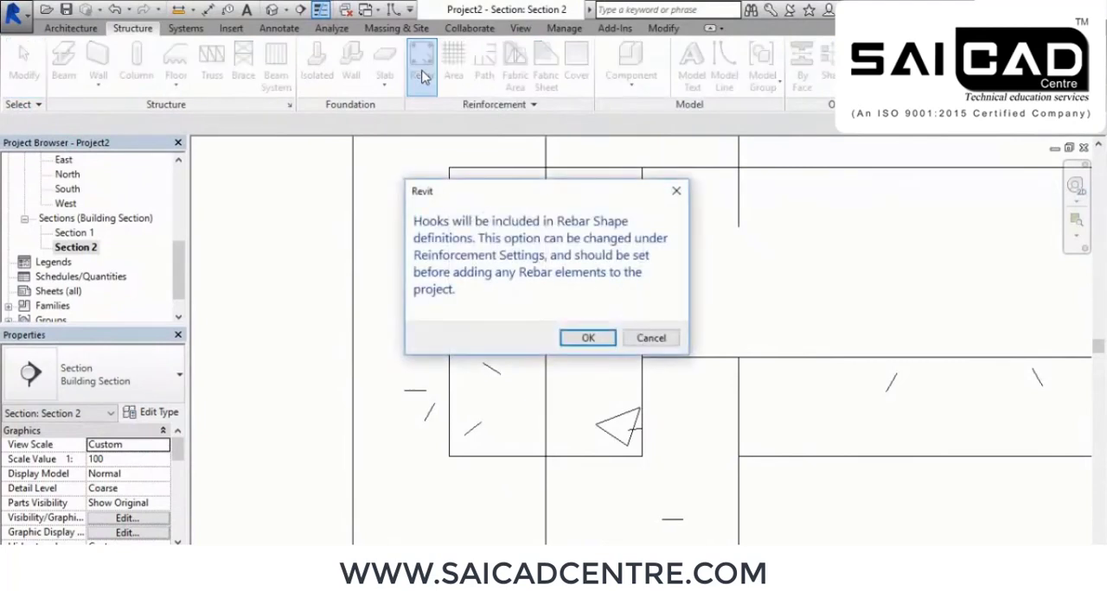
left_click(588, 338)
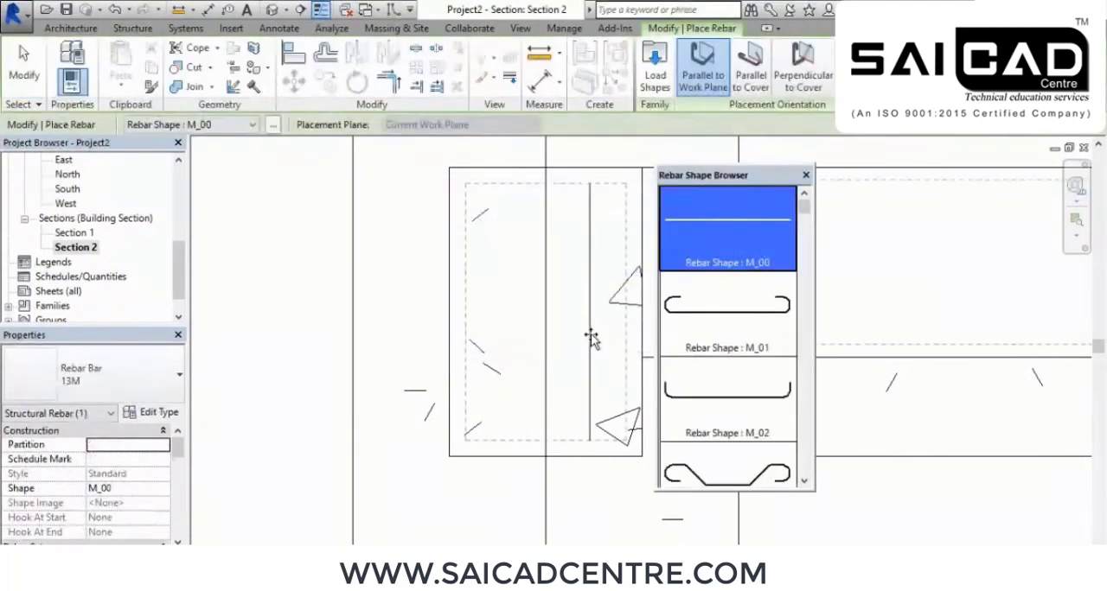
mouse_move(720, 179)
left_mouse_down()
mouse_move(761, 203)
mouse_move(1020, 225)
mouse_move(1062, 226)
mouse_move(1096, 208)
left_mouse_up()
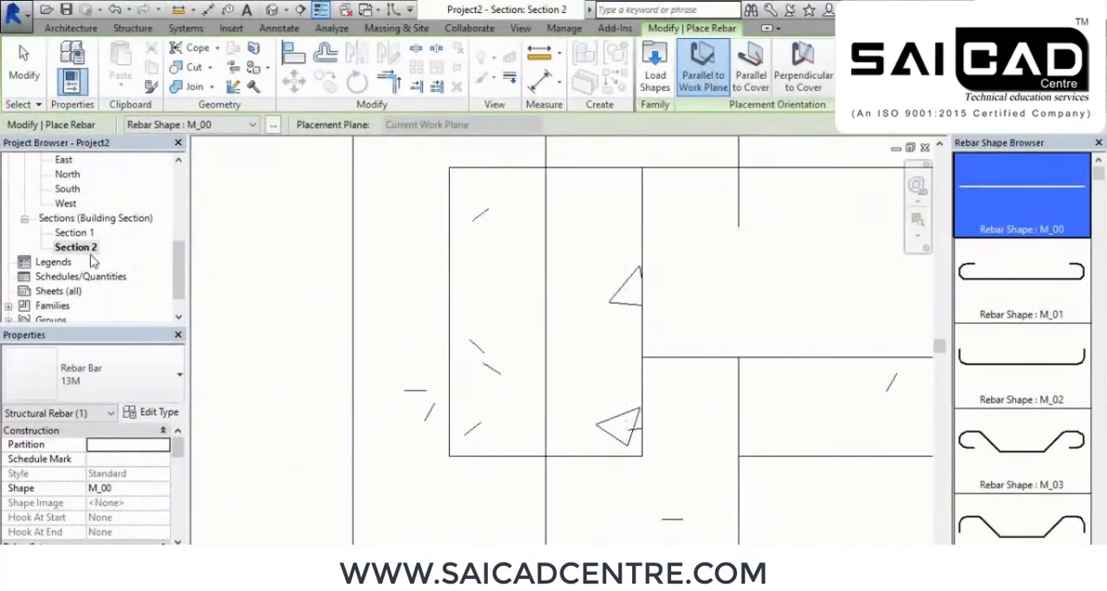
scroll(460, 356, "down", 1)
middle_click_drag(725, 383, 634, 404)
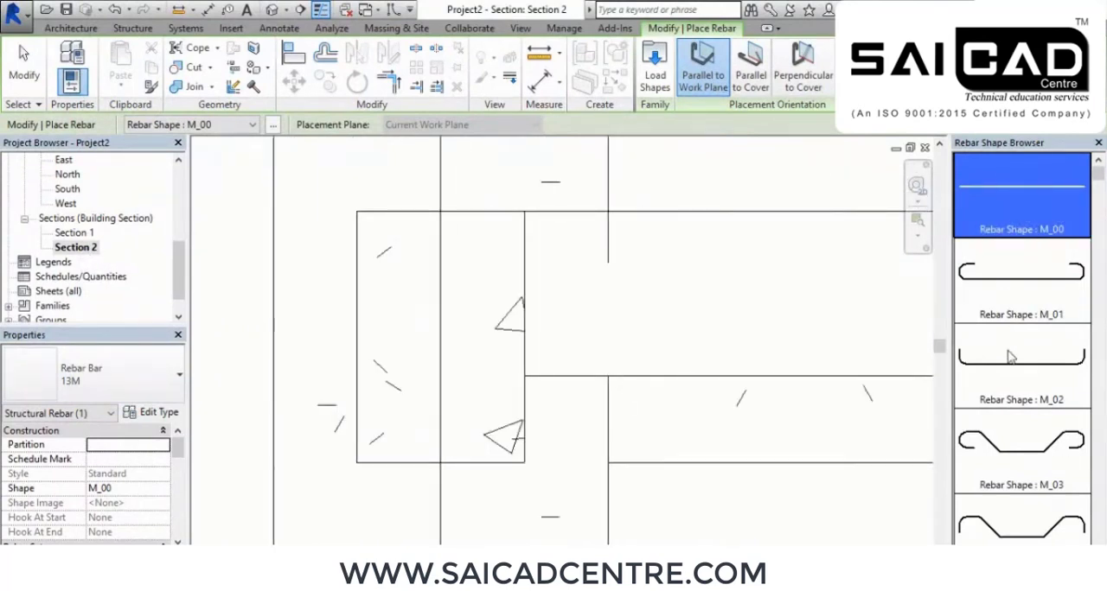
left_click(203, 125)
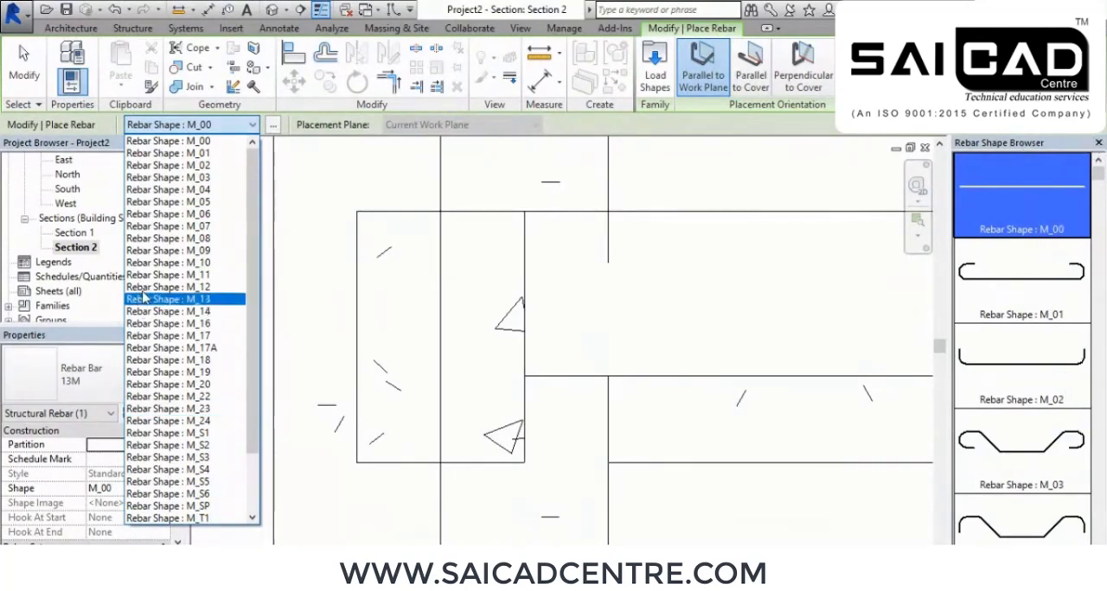
left_click(1044, 206)
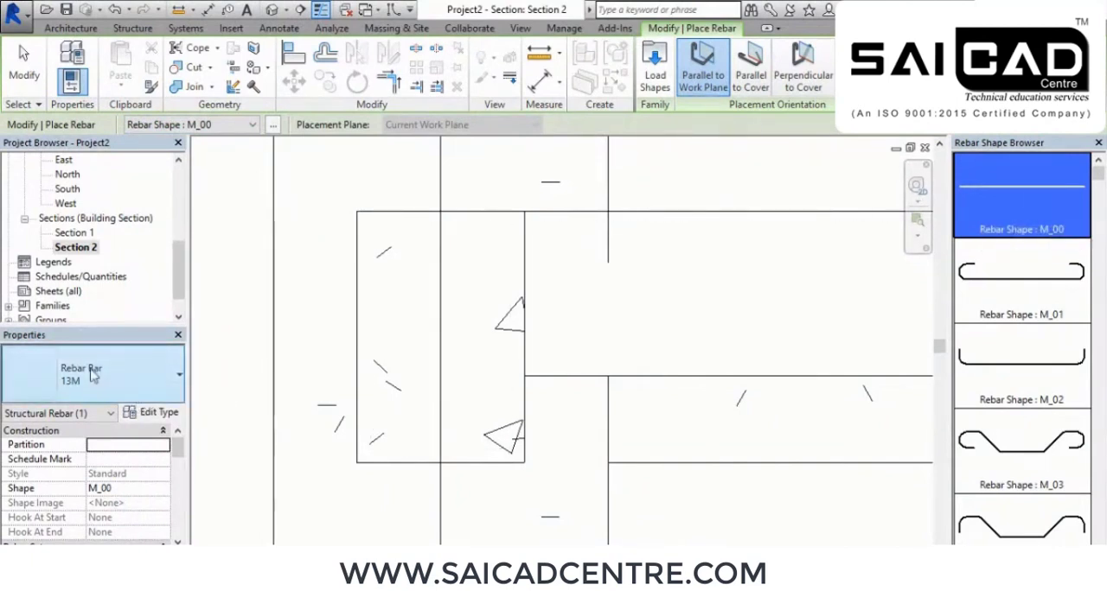
Try the 10M and 16M bar types for the straight rebar
left_click(158, 378)
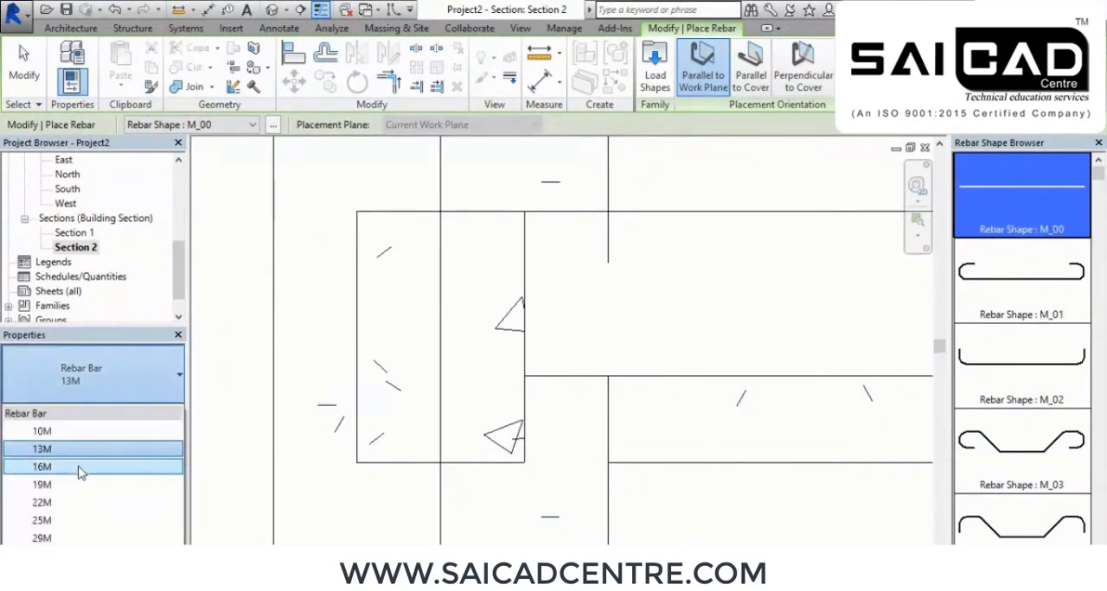
left_click(74, 431)
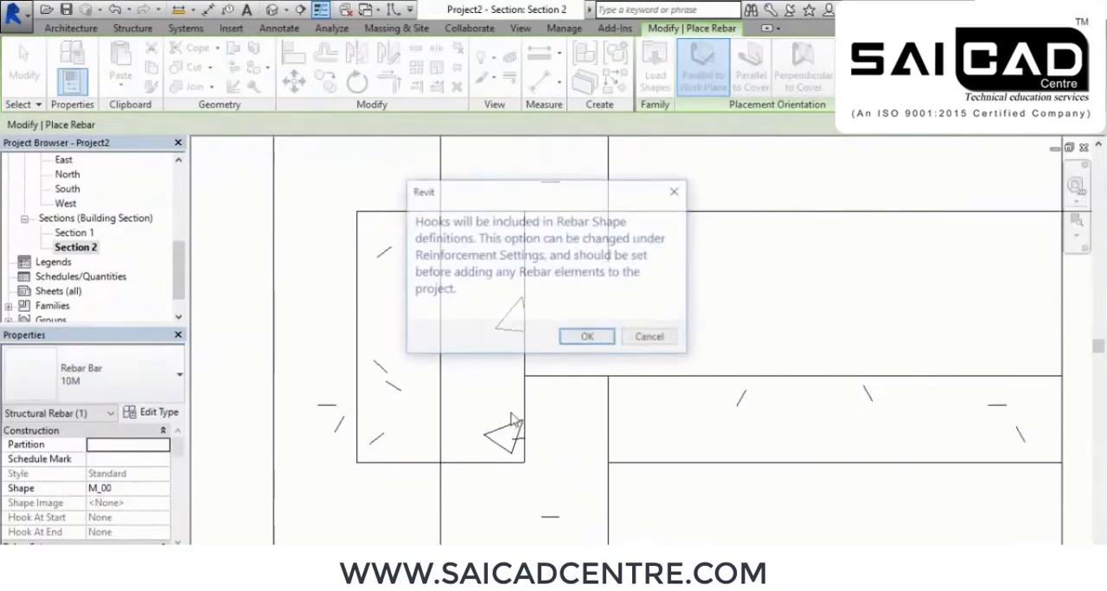
left_click(570, 346)
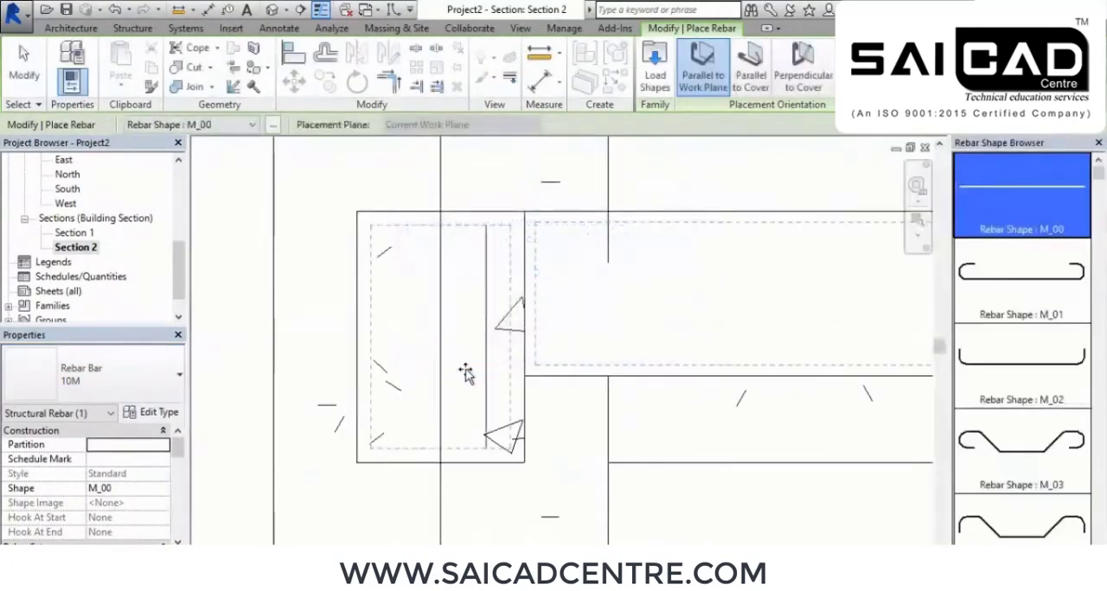
left_click(131, 375)
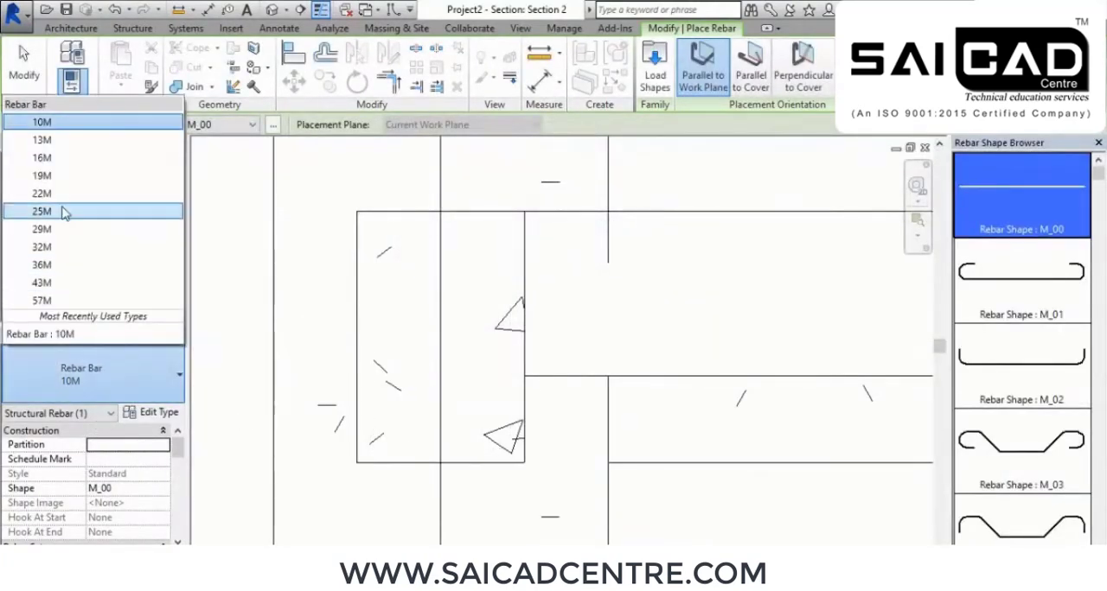
left_click(62, 160)
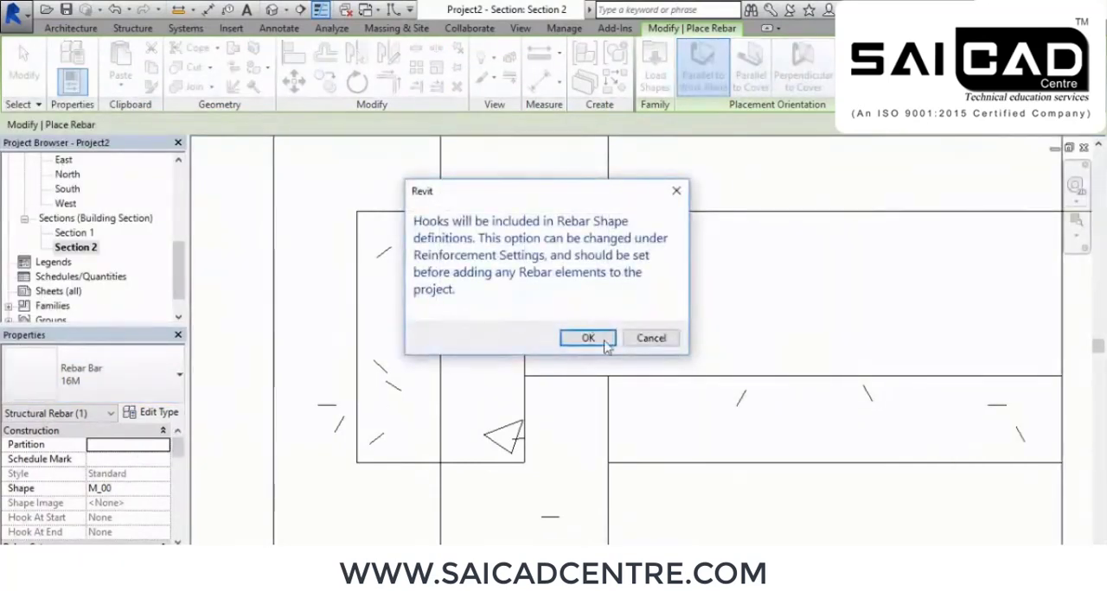
left_click(590, 341)
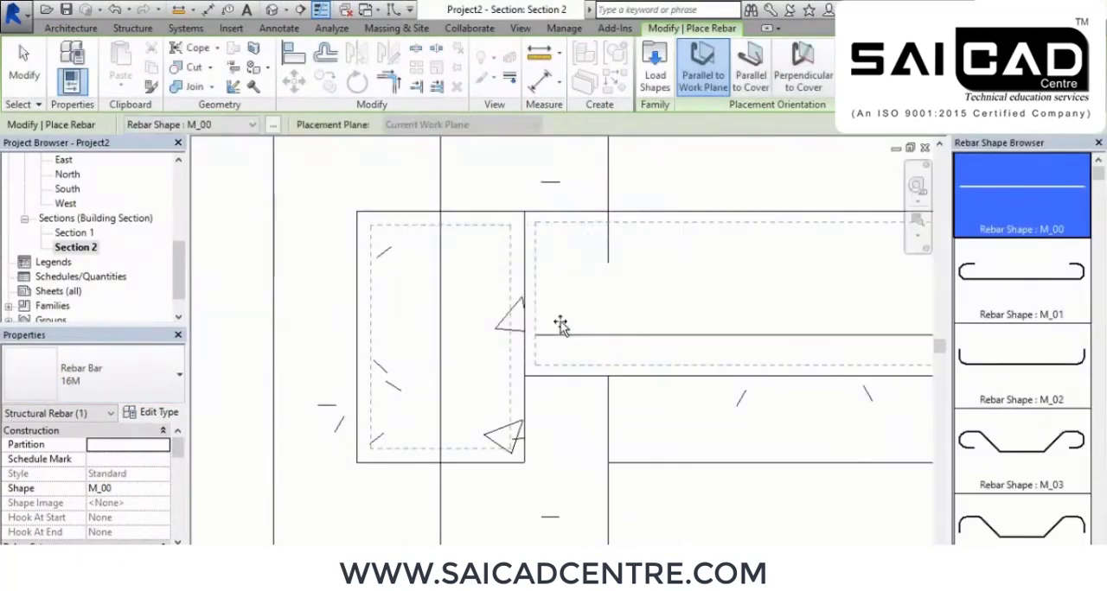
Set the rebar placement orientation to Parallel to Cover and the bar type to 19M
scroll(378, 261, "up", 2)
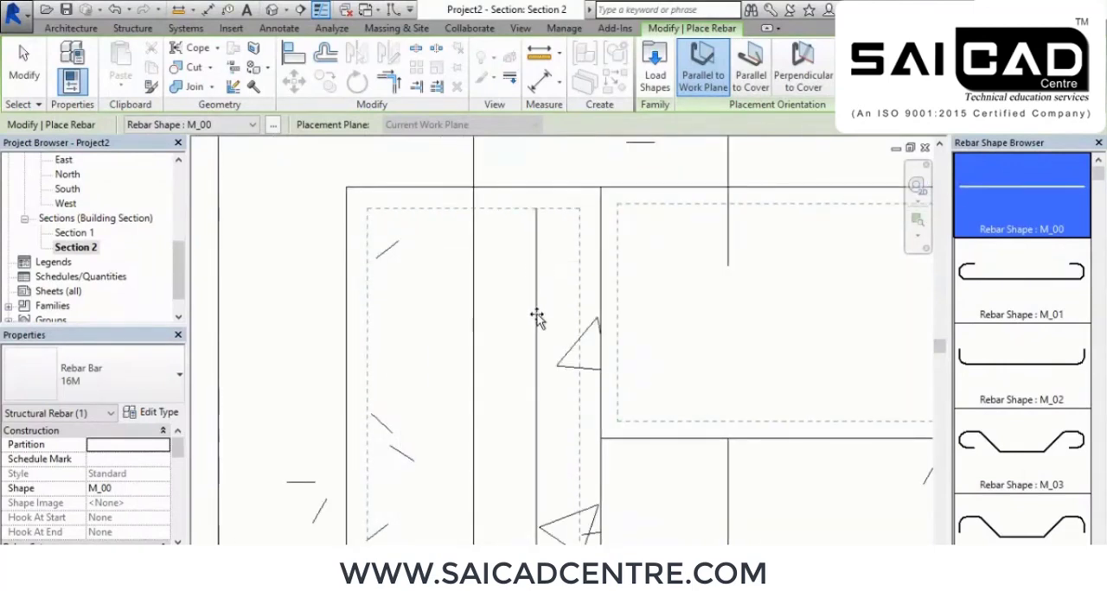
scroll(551, 303, "down", 1)
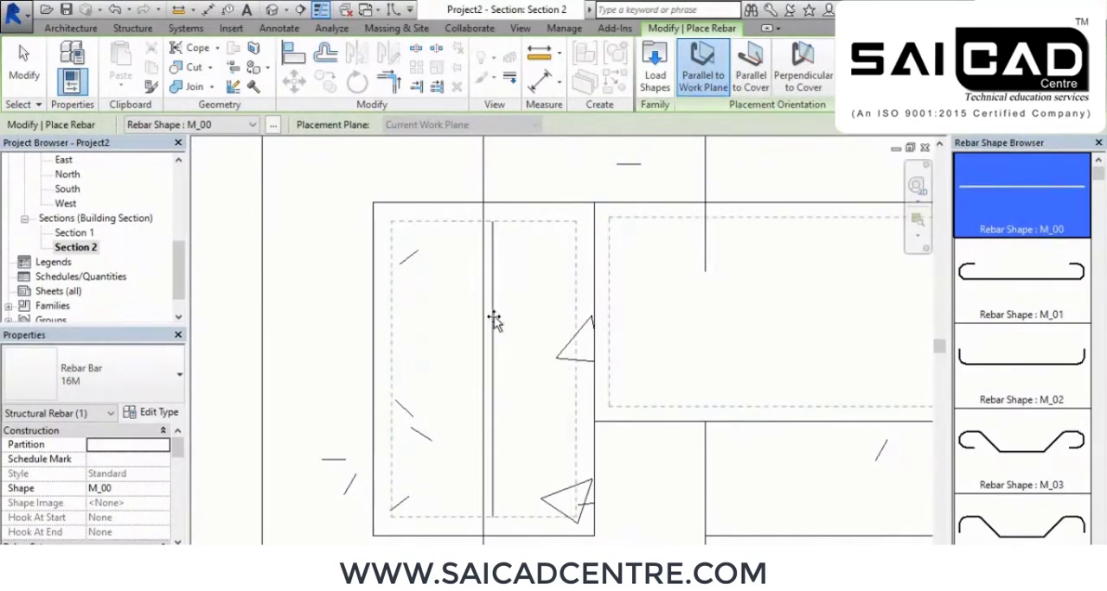
left_click(749, 76)
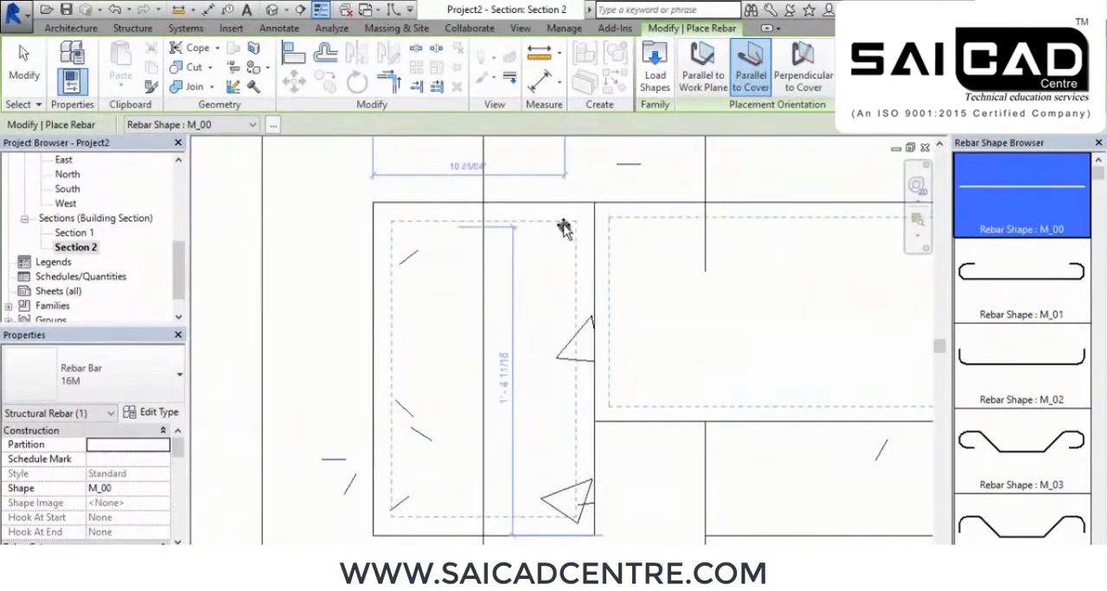
left_click(149, 369)
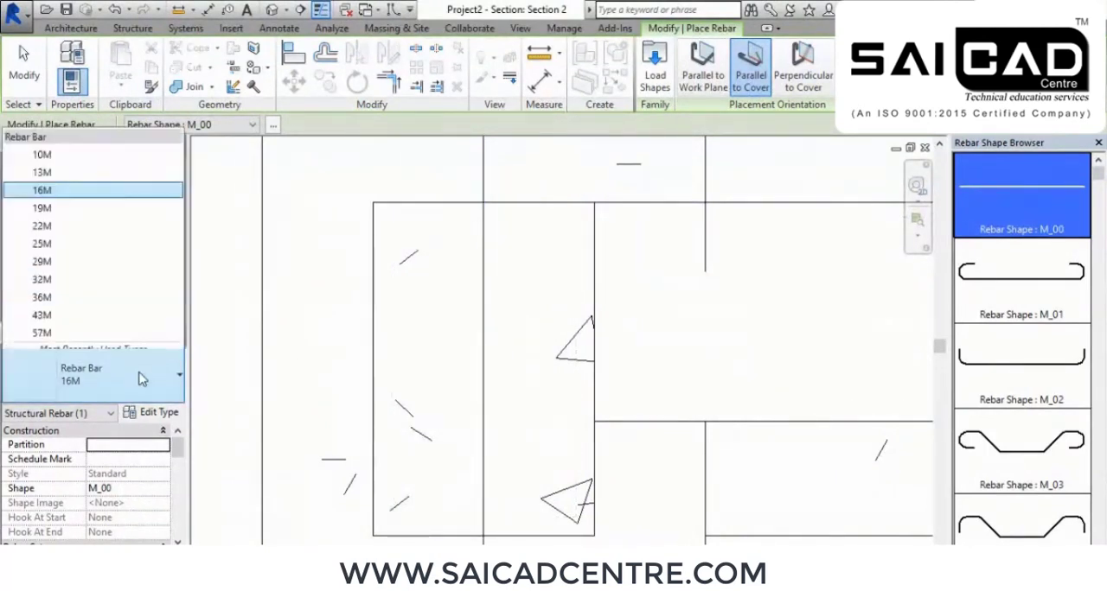
left_click(73, 160)
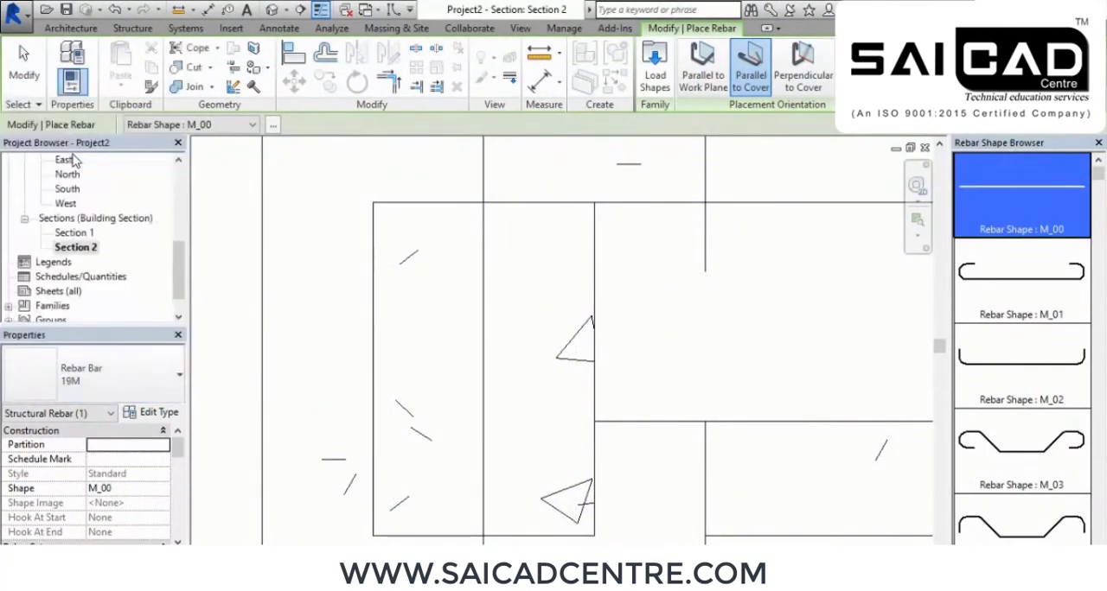
left_click(587, 338)
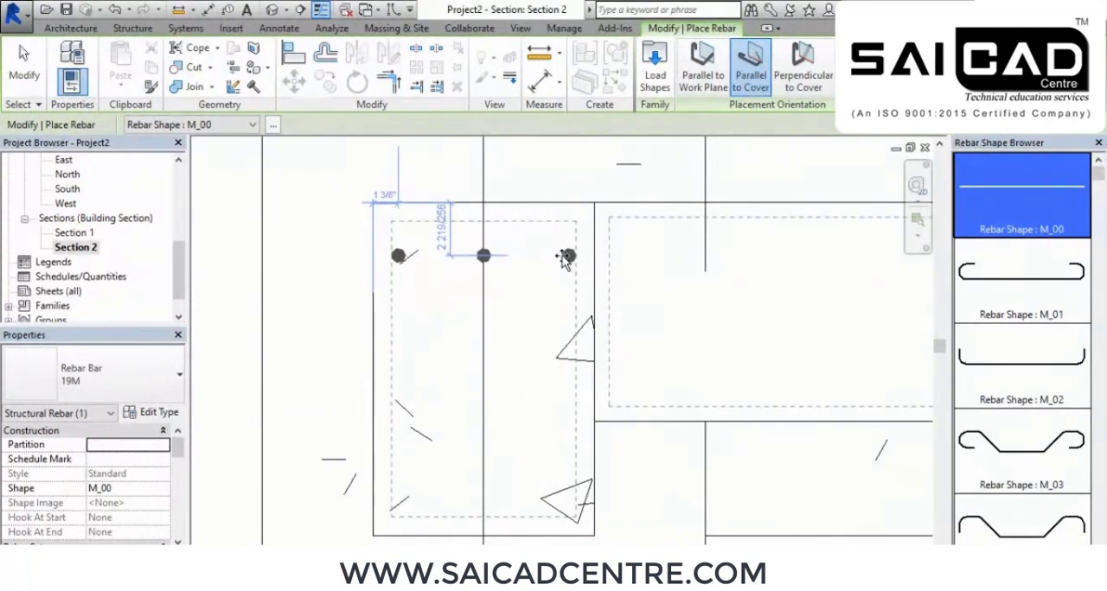
Place a set of three 19M bars near the top of the cut beam and a set of five near its bottom
left_click(565, 256)
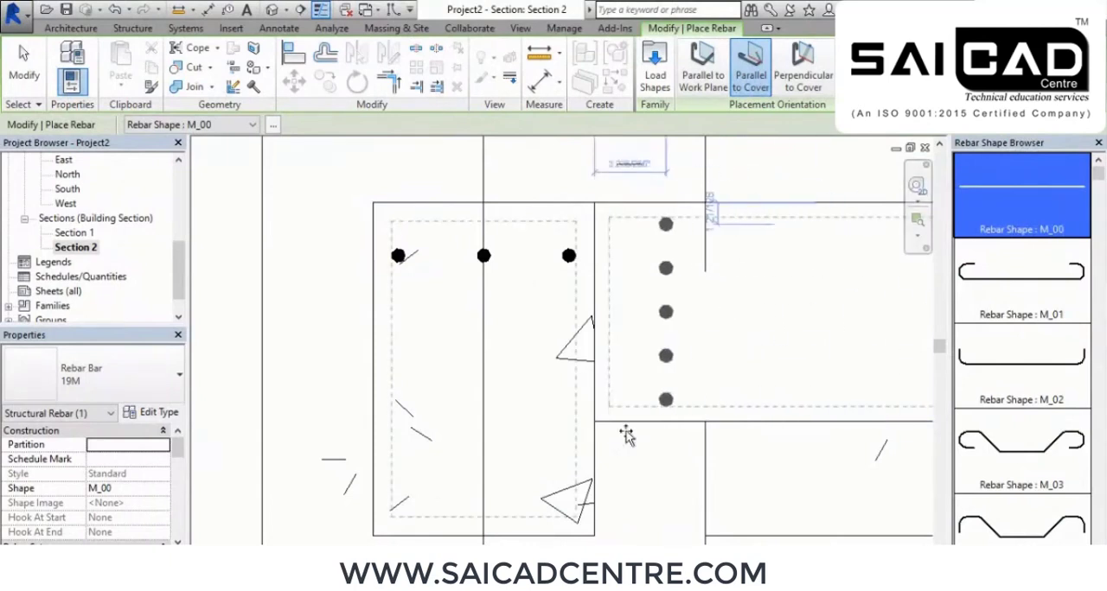
left_click(560, 485)
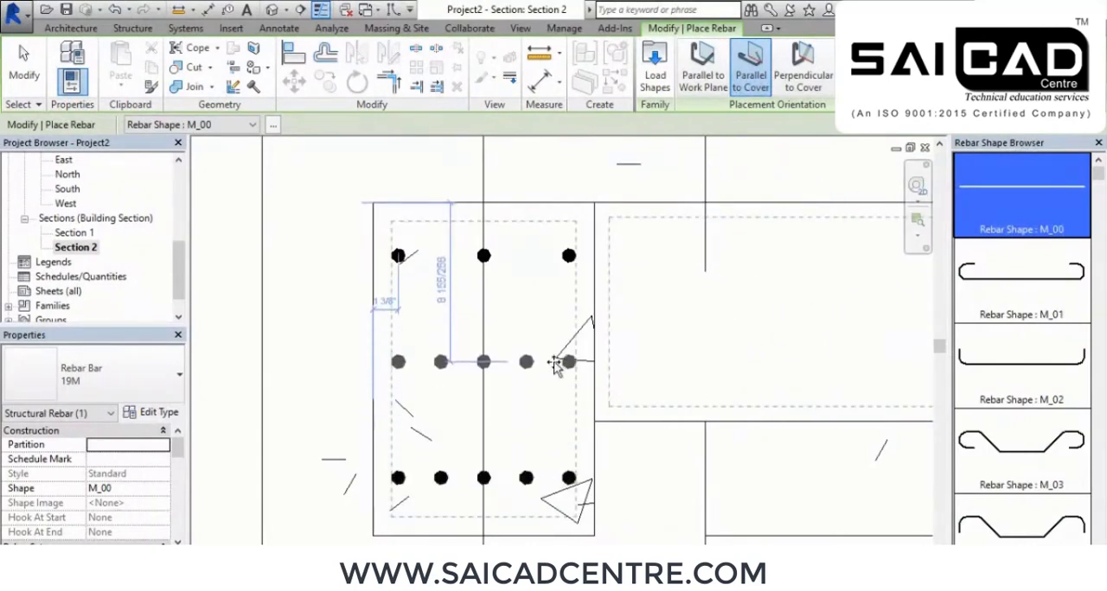
right_click(531, 288)
left_click(568, 298)
right_click(567, 294)
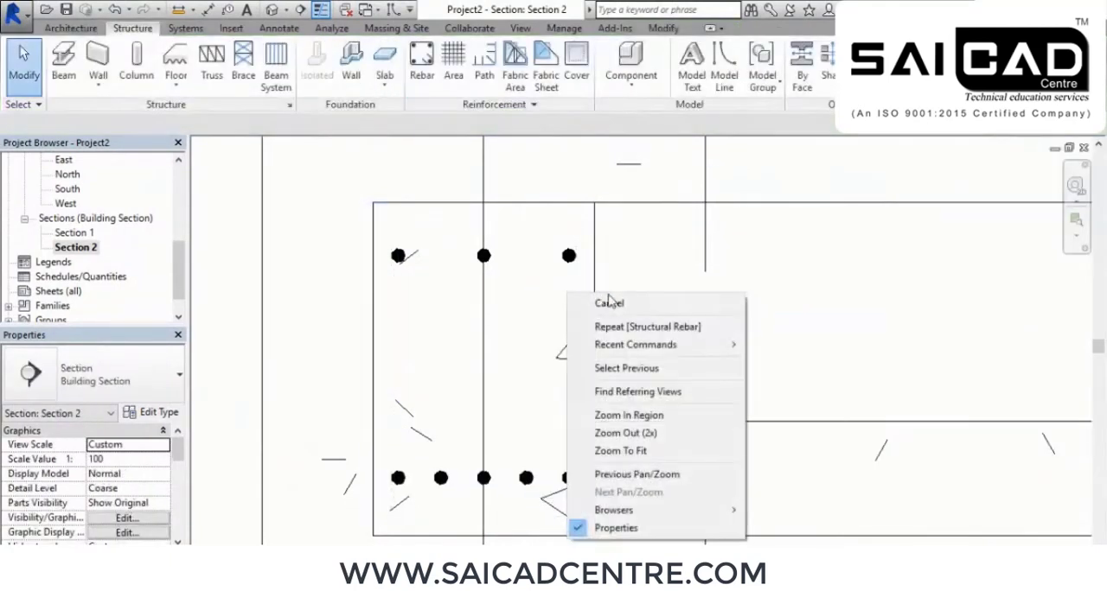
left_click(615, 300)
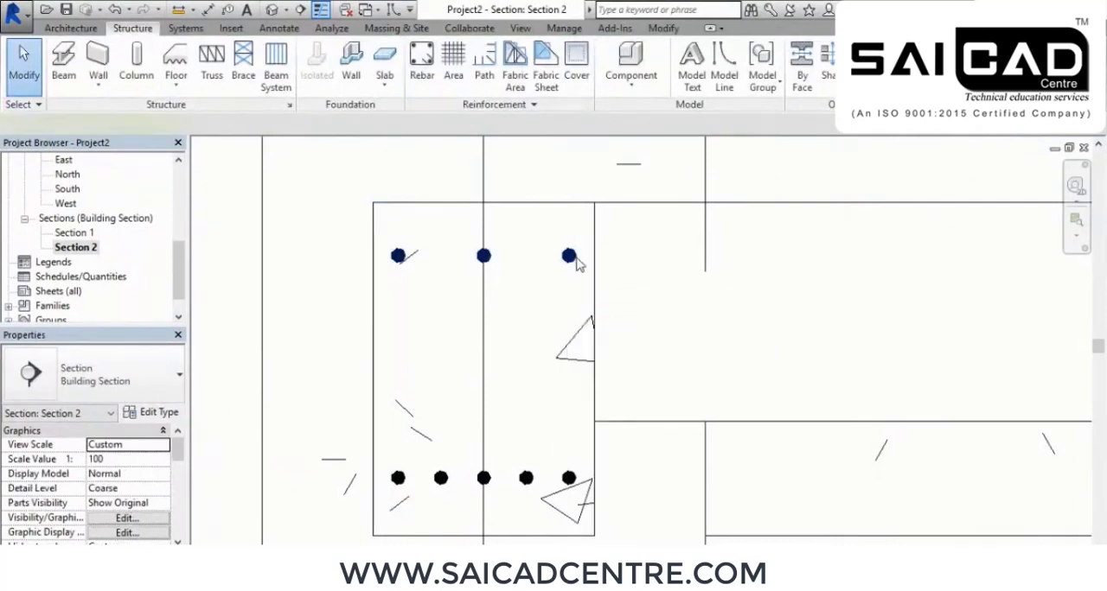
Nudge the row of three bars up until it sits just inside the beam's top cover line
left_click(571, 257)
key("Up")
key("Up")
key("Up")
key("Up")
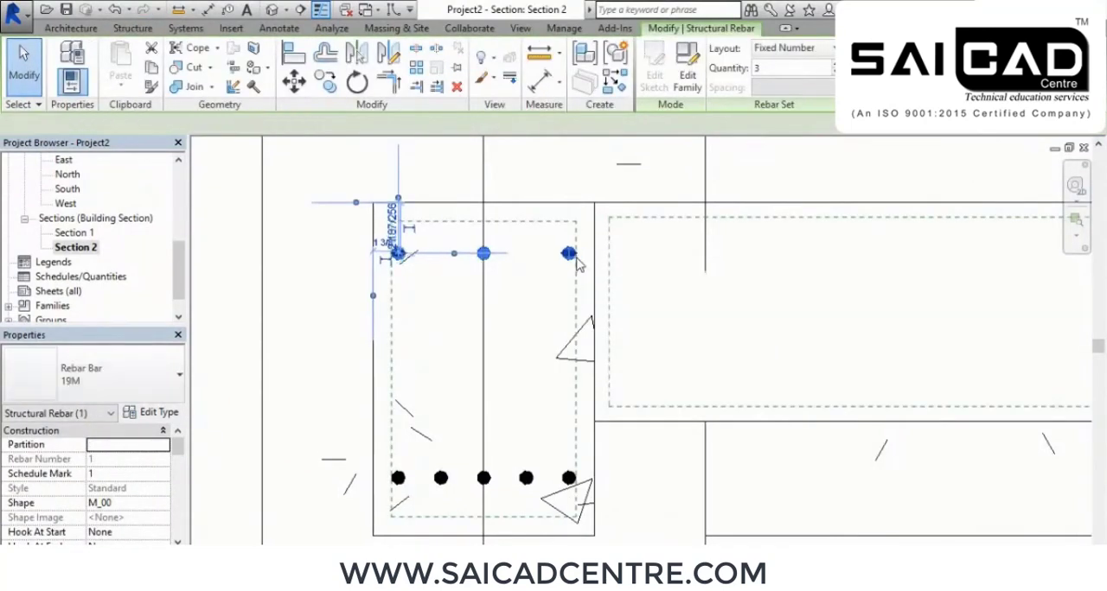
key("Up")
key("Up")
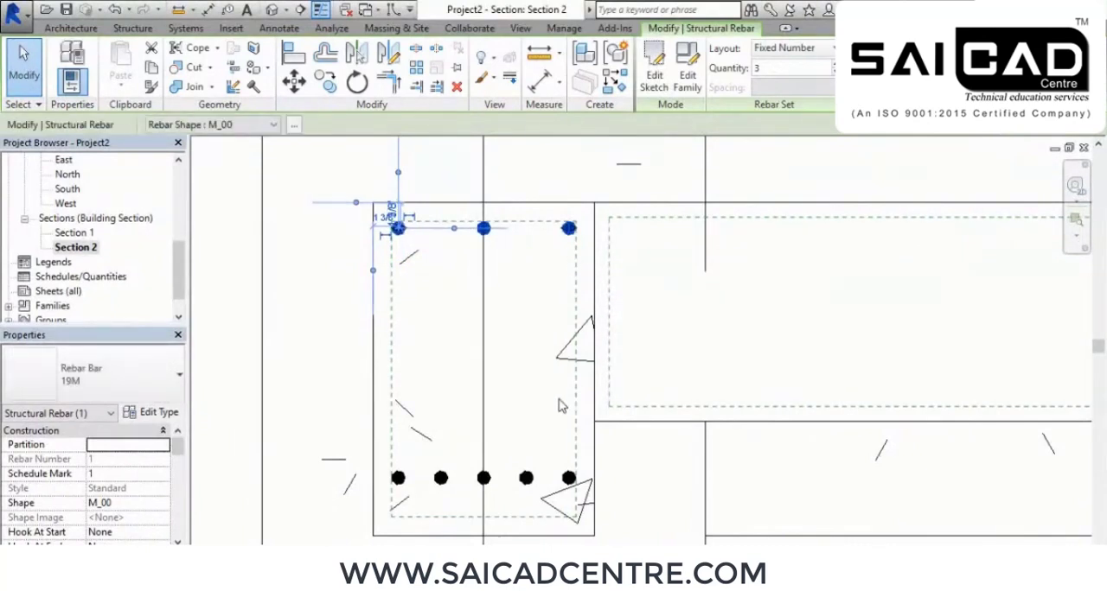
Nudge the row of five bars down until it sits just inside the beam's bottom cover line
left_click(568, 478)
key("Down")
key("Down")
key("Down")
key("Down")
key("Down")
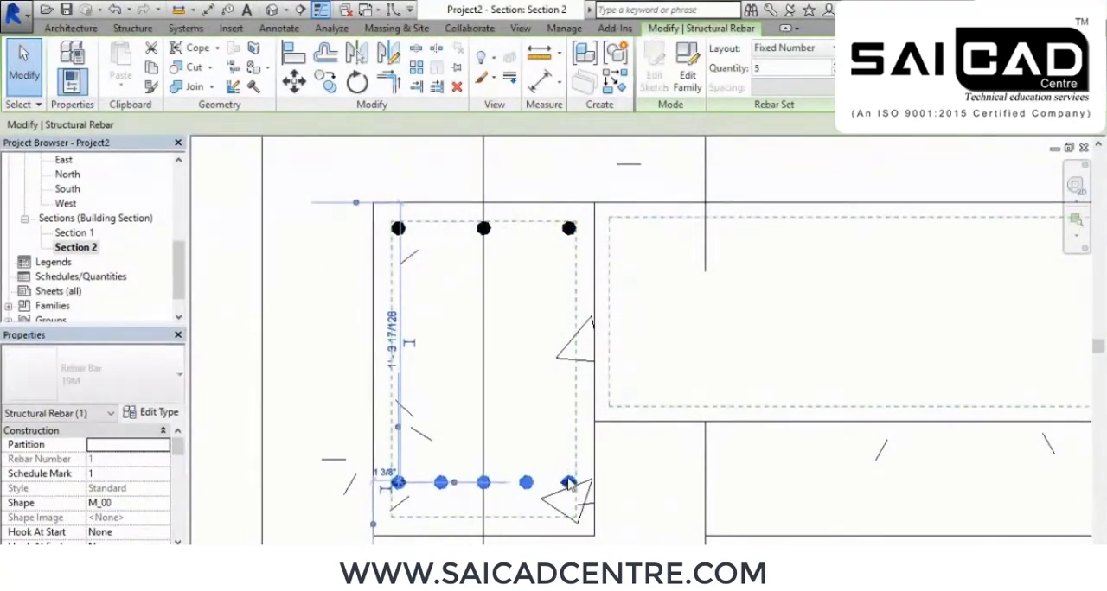
key("Down")
key("Down")
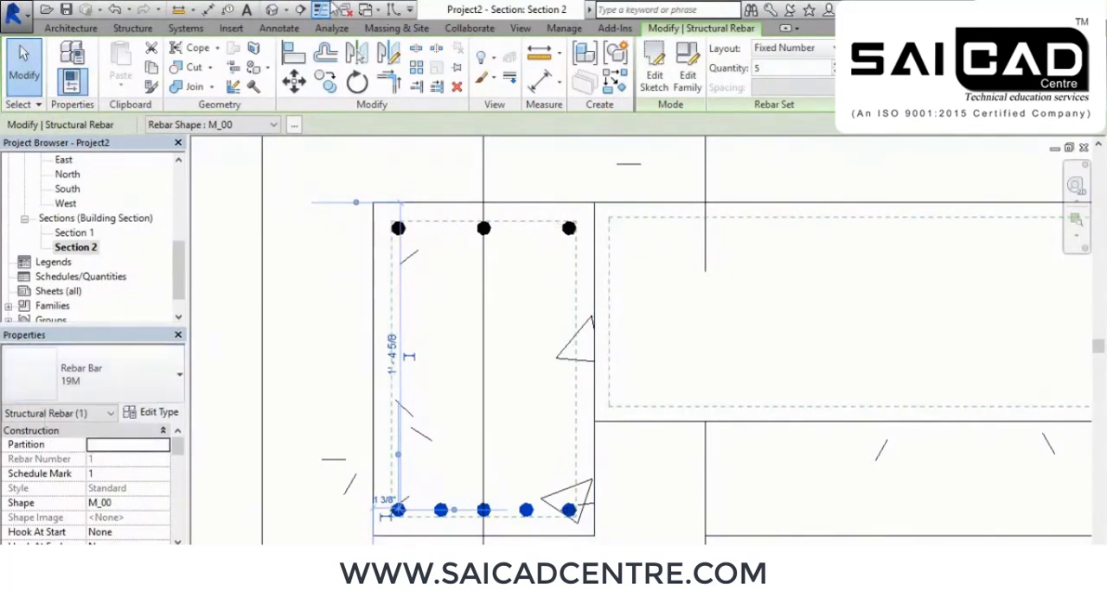
Show the reinforced beam up close in the 3D view with the Wireframe visual style
left_click(270, 10)
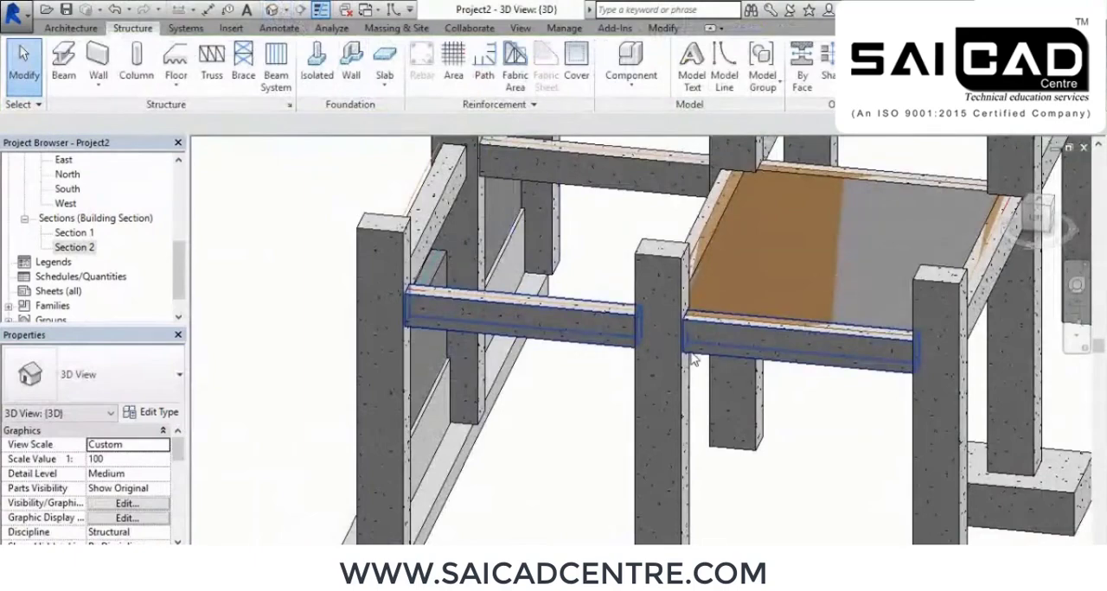
middle_click_drag(803, 419, 723, 376, "shift")
scroll(704, 299, "down", 2)
scroll(699, 220, "up", 3)
middle_click_drag(699, 220, 351, 345, "shift")
left_click(278, 555)
left_click(331, 461)
Set the 3D view's detail level to Fine and its visual style to Realistic
left_click(265, 555)
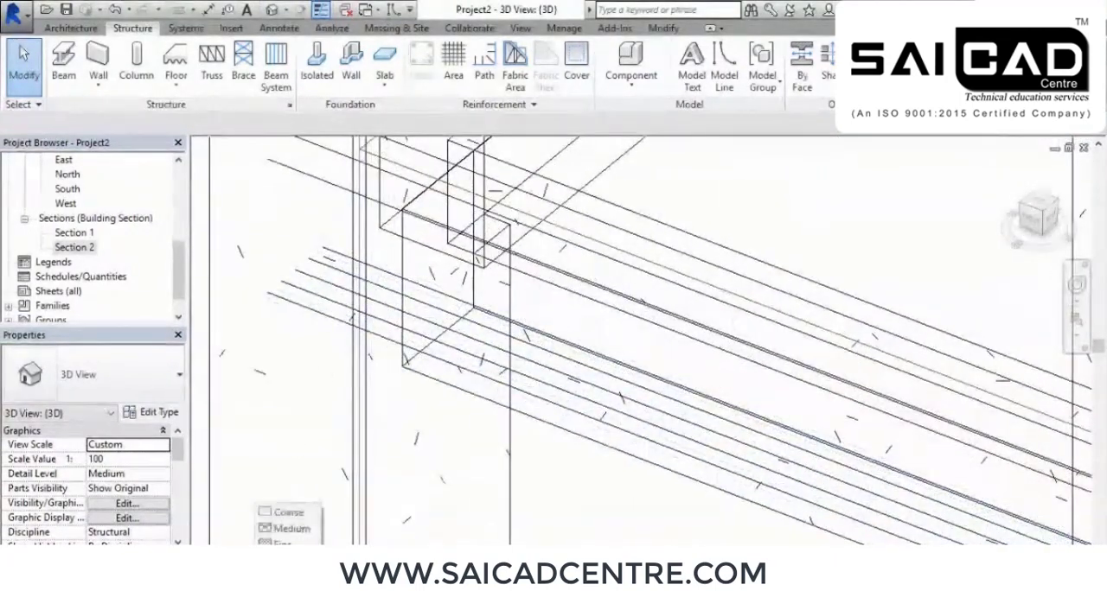
left_click(284, 541)
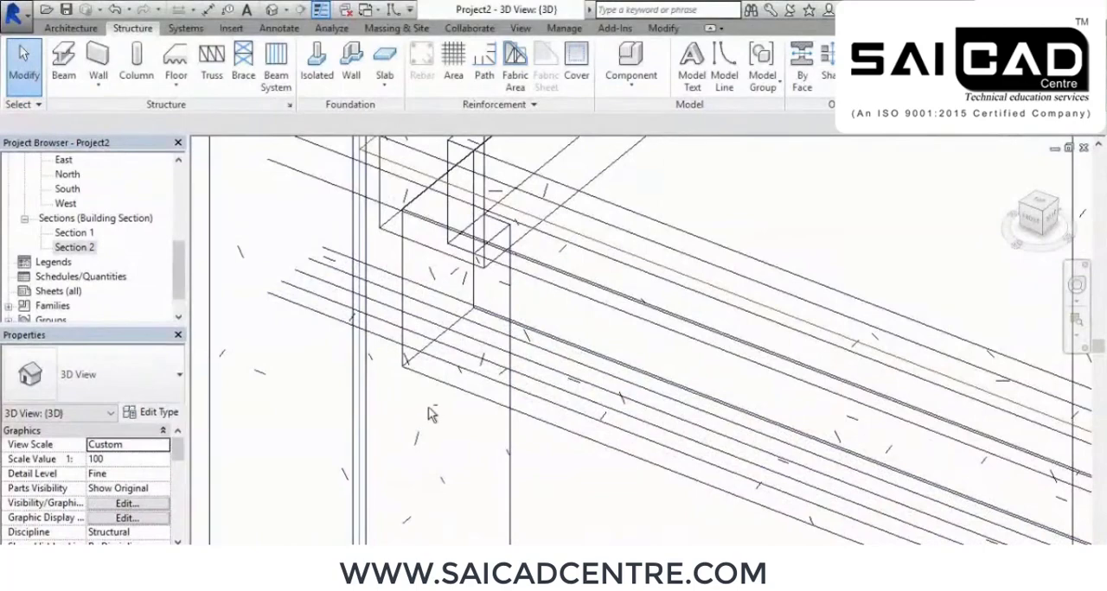
middle_click_drag(442, 420, 432, 391, "shift")
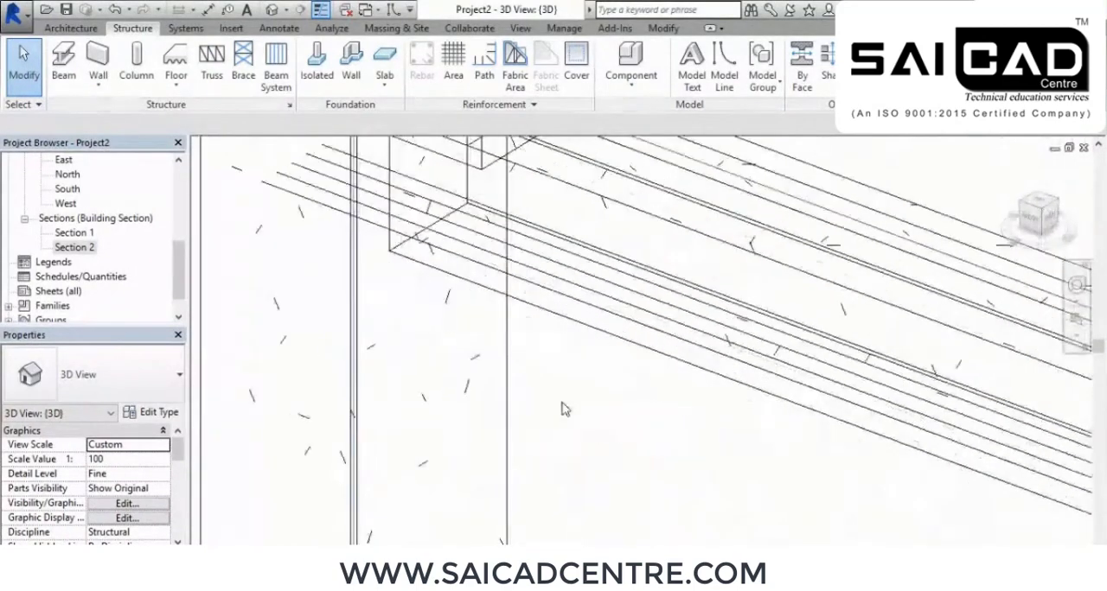
middle_click_drag(560, 408, 569, 490, "shift")
left_click(281, 558)
left_click(294, 529)
Select only the two structural rebar sets of the Level 2 beam in the 3D view, filtering out all other categories
mouse_move(532, 481)
middle_mouse_down()
mouse_move(543, 496)
mouse_move(532, 448)
mouse_move(412, 446)
middle_mouse_up()
middle_click_drag(439, 492, 472, 469, "shift")
left_click_drag(440, 387, 349, 228)
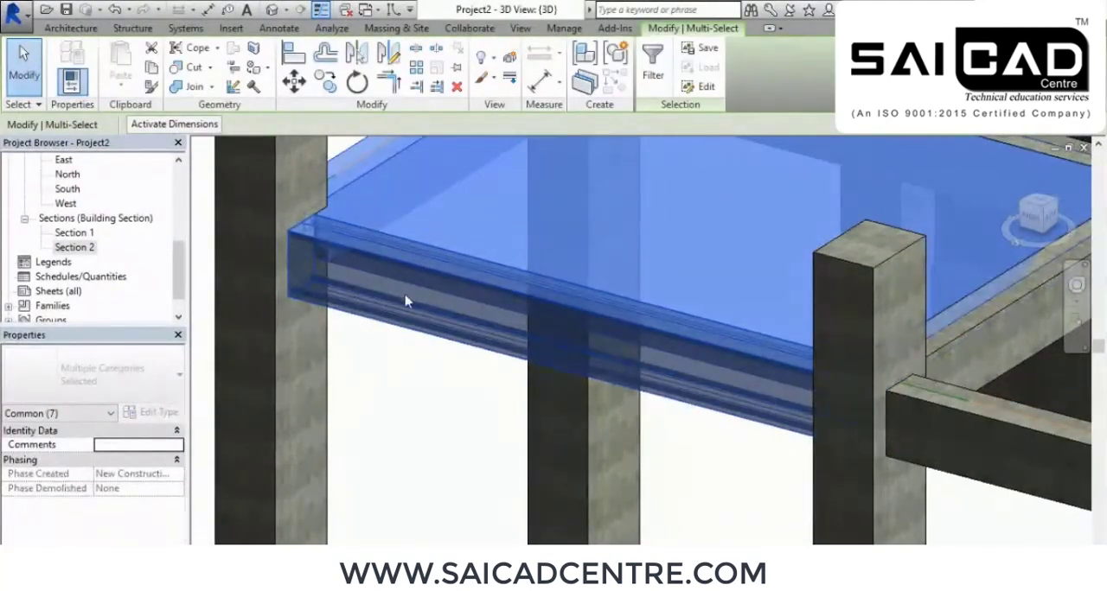
left_click(645, 76)
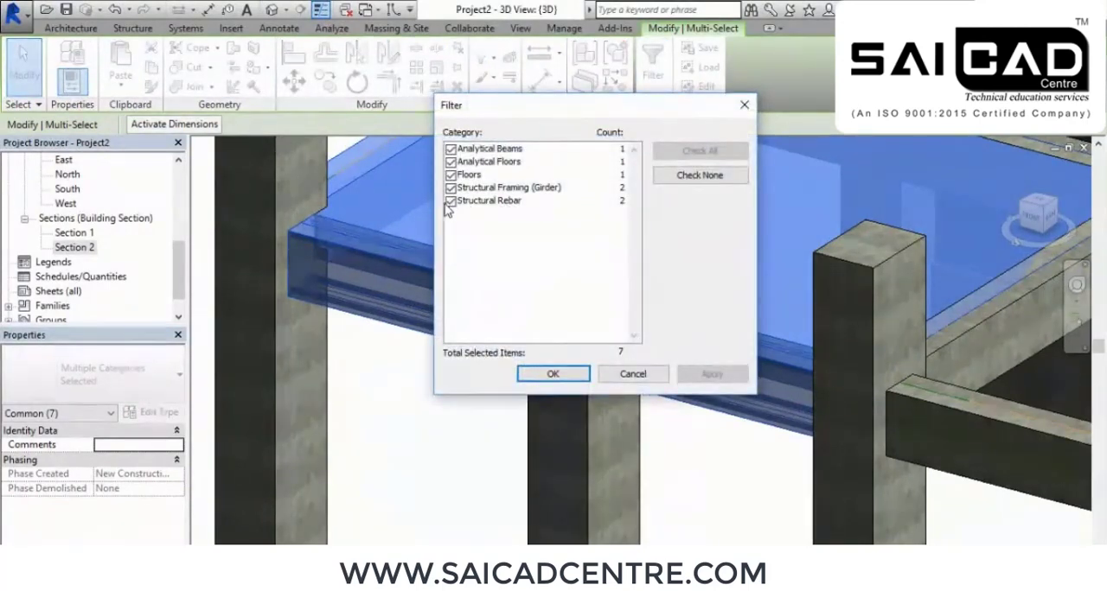
left_click(706, 183)
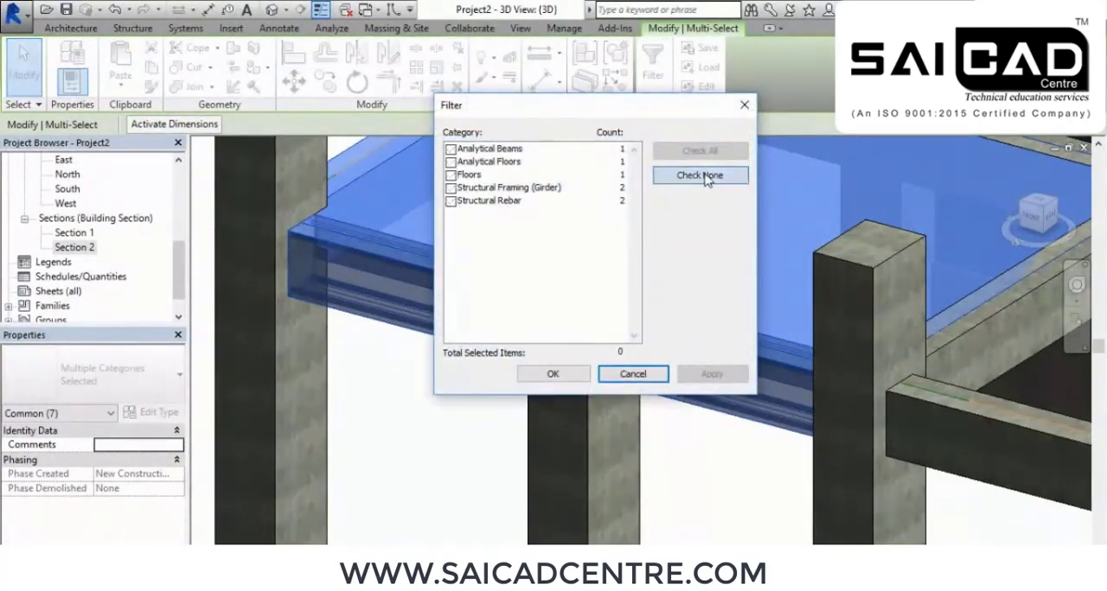
left_click(451, 201)
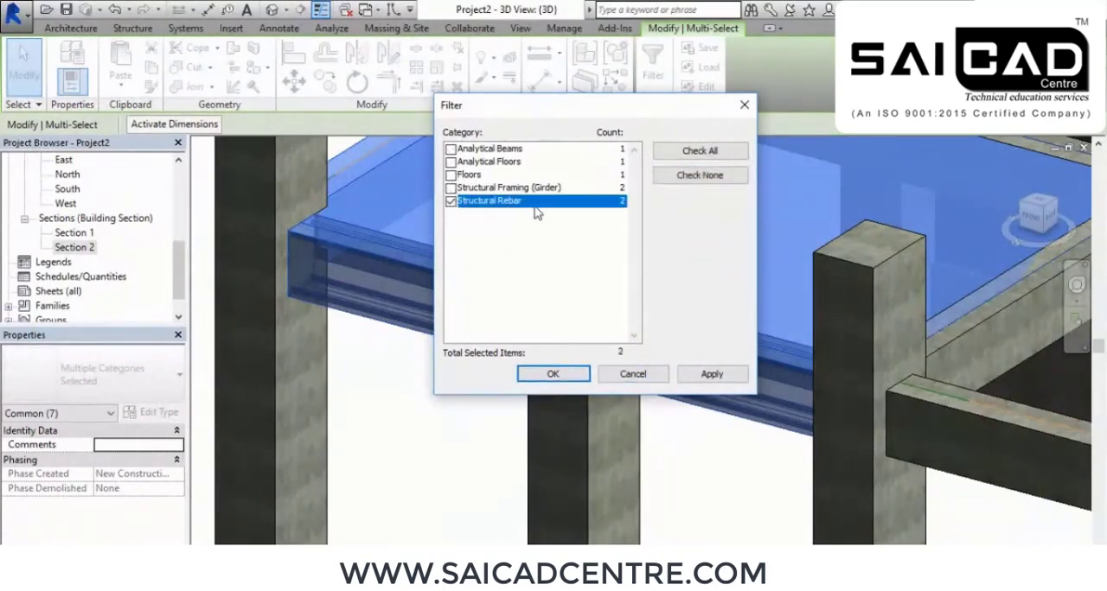
left_click(709, 375)
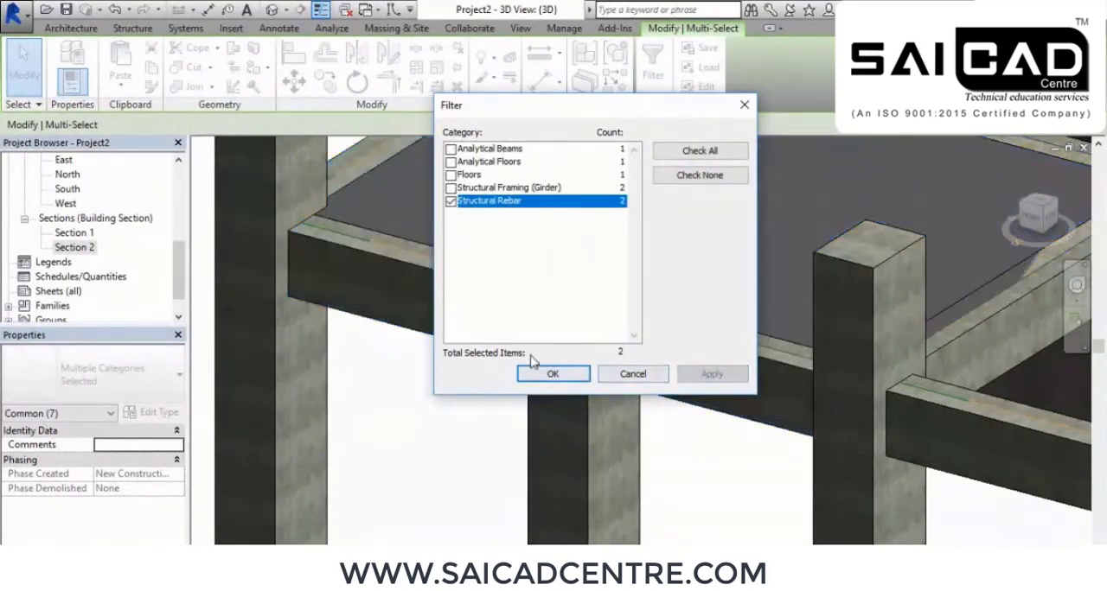
left_click(551, 375)
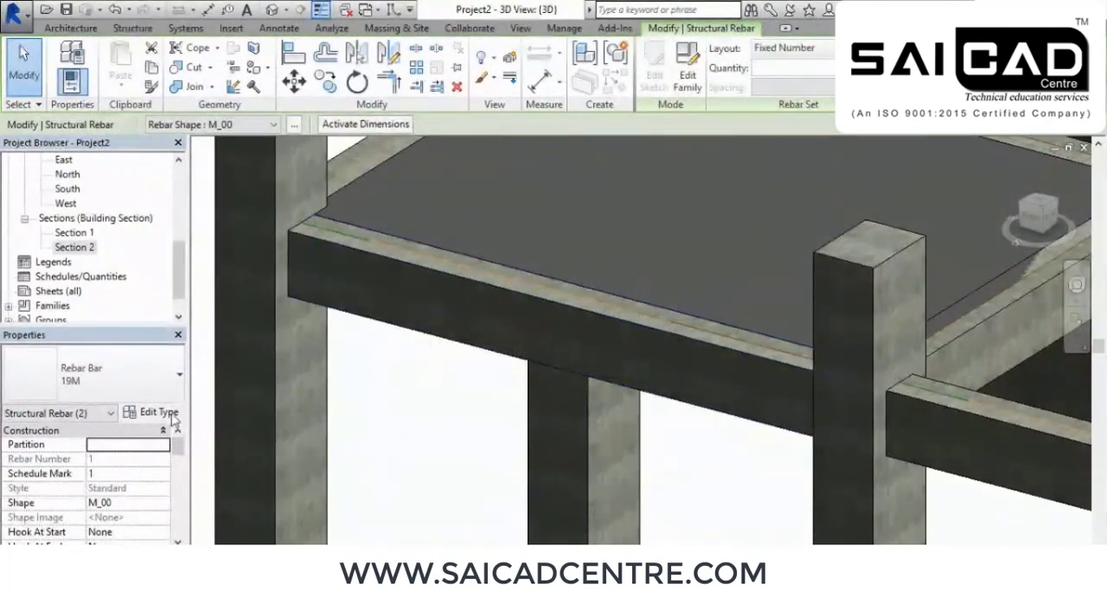
Make the selected rebar sets view unobscured and view as solid in both the Analytical Model and {3D} views
left_click_drag(177, 448, 180, 474)
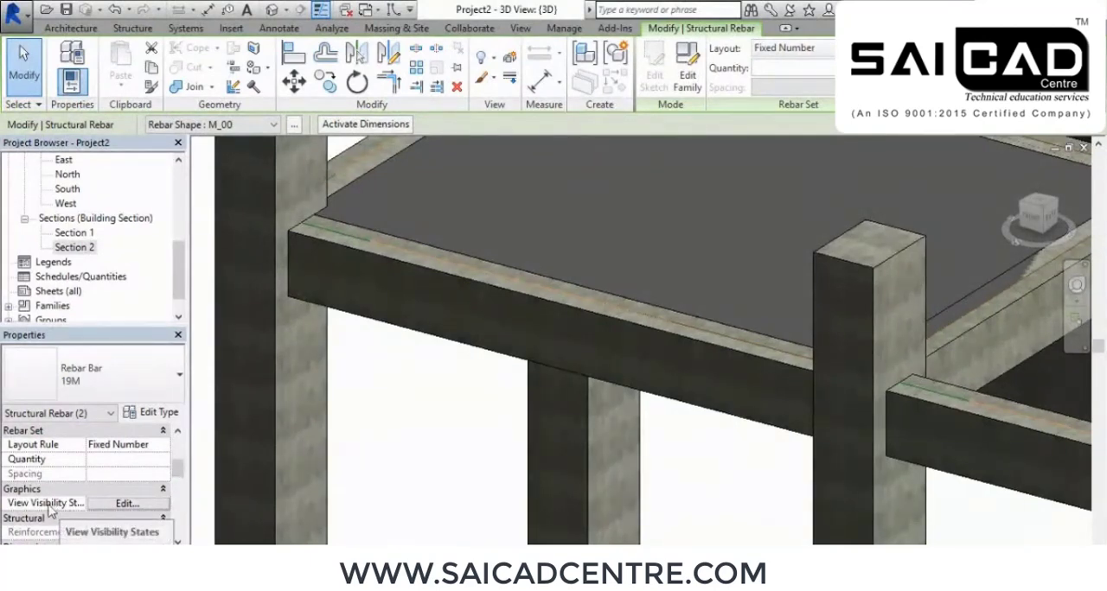
left_click(114, 505)
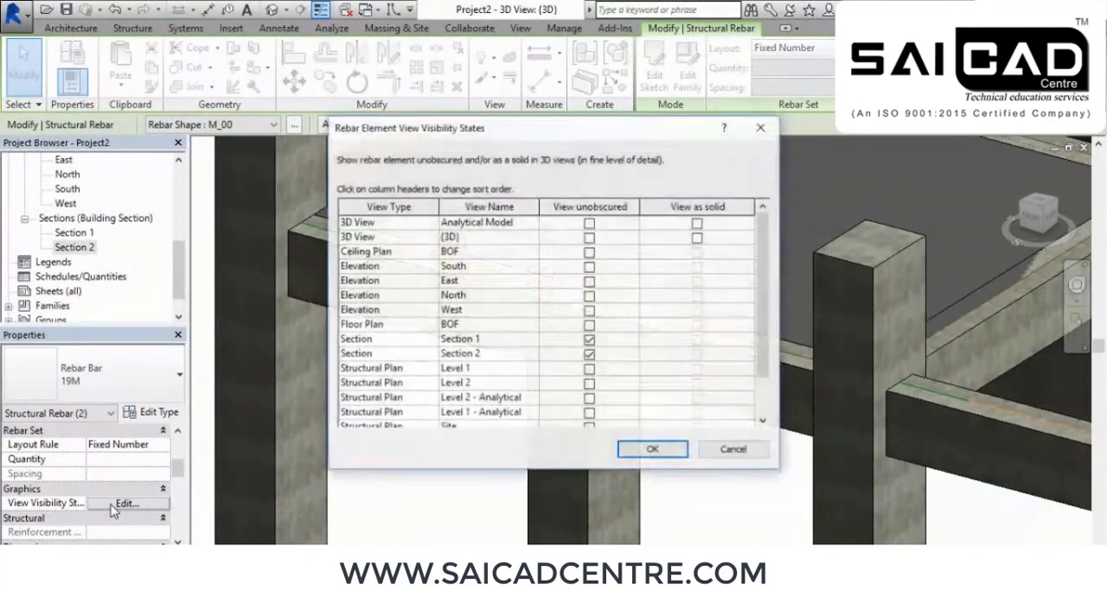
left_click(589, 239)
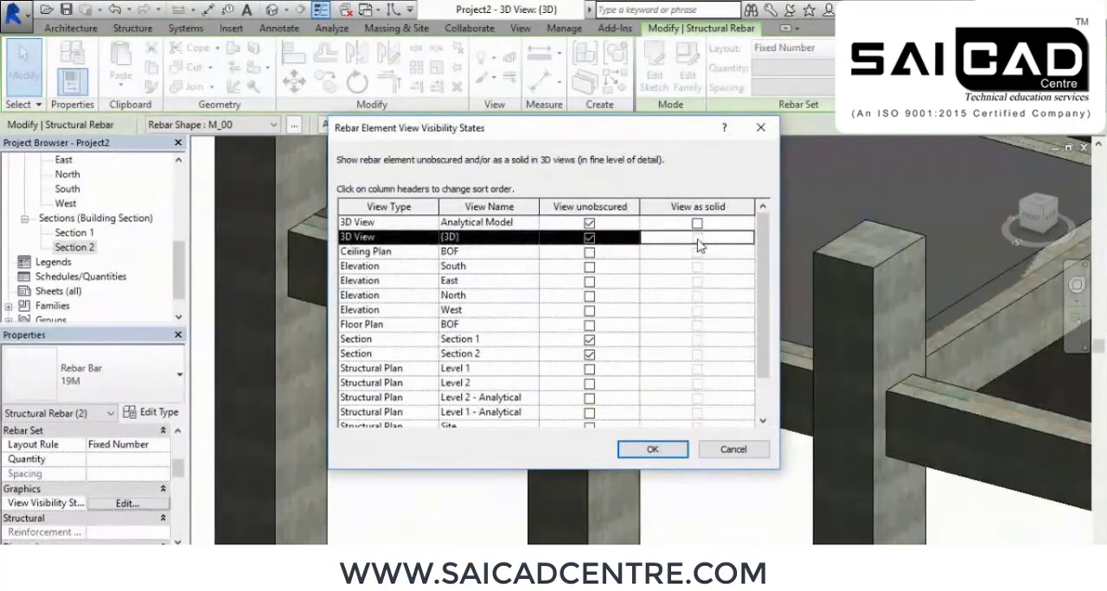
left_click(697, 224)
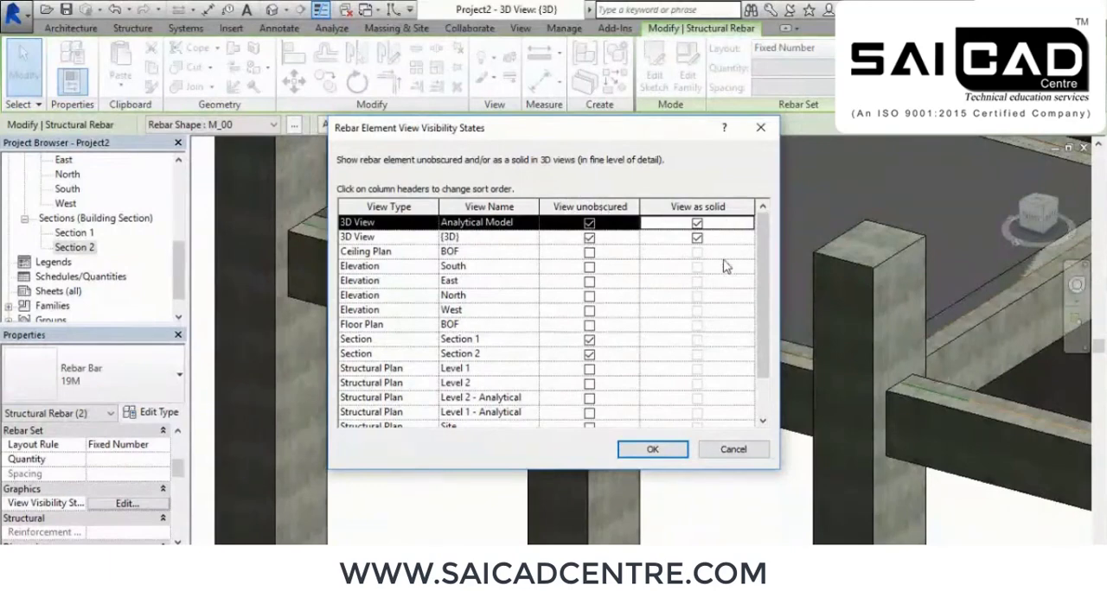
left_click(652, 449)
left_click(718, 463)
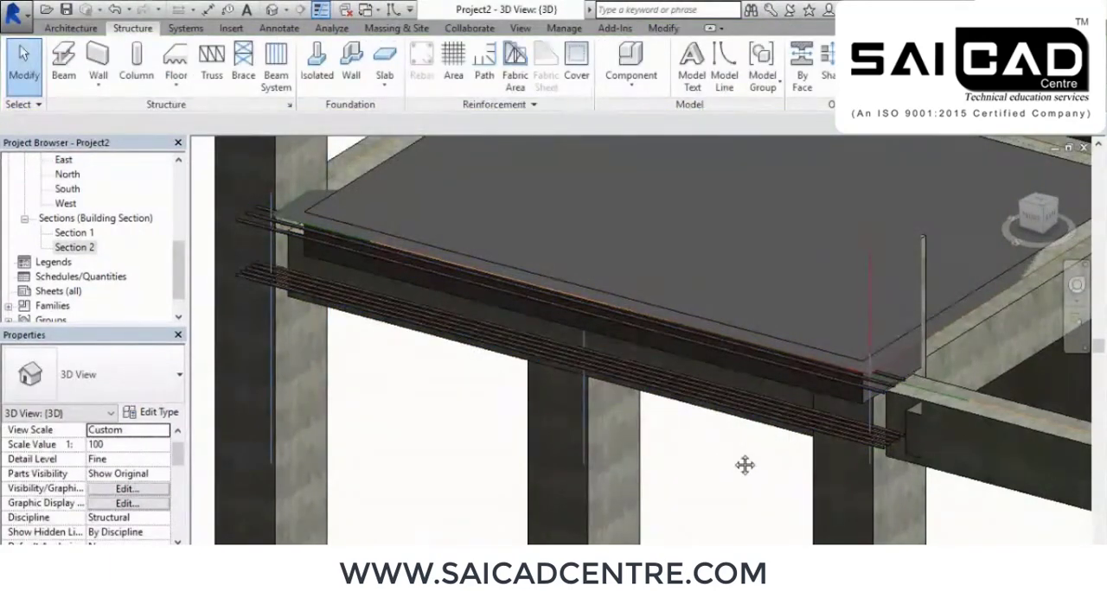
Examine the solid bars and their ends up close along the beam in the 3D view
scroll(744, 465, "up", 6)
scroll(822, 432, "up", 4)
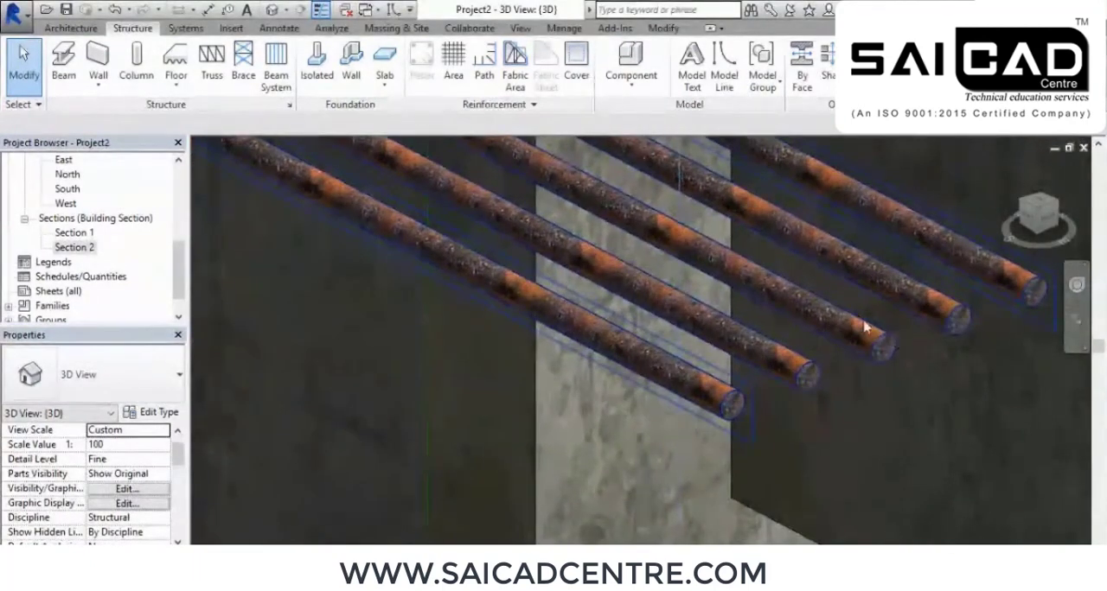
middle_click_drag(800, 339, 679, 400, "shift")
scroll(698, 395, "up", 5)
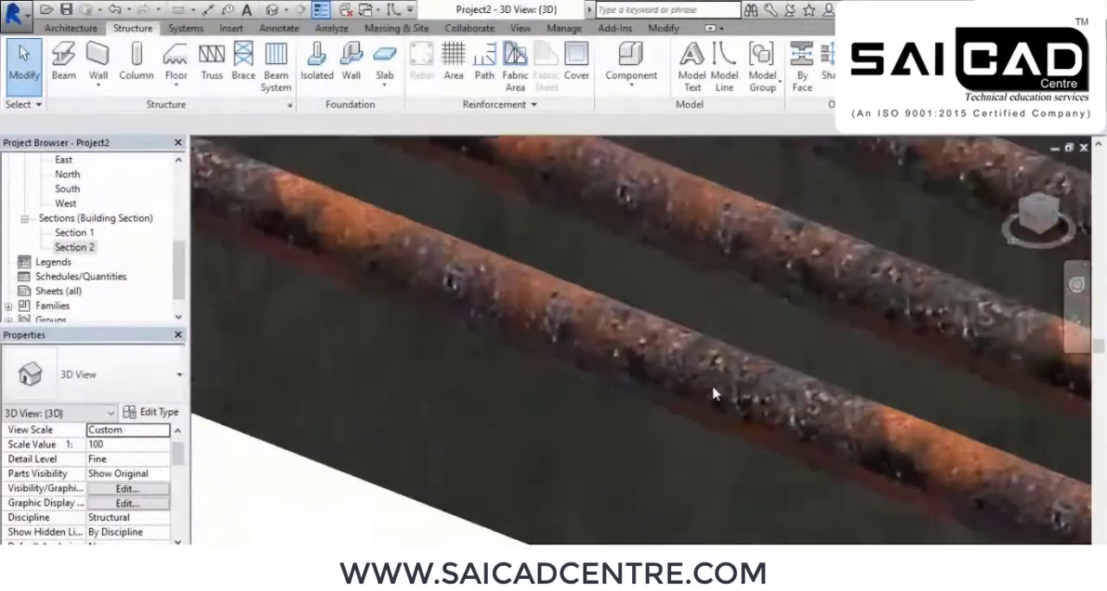
scroll(830, 417, "down", 1)
middle_click_drag(1018, 464, 773, 368)
middle_click_drag(891, 401, 501, 288)
scroll(791, 371, "up", 6)
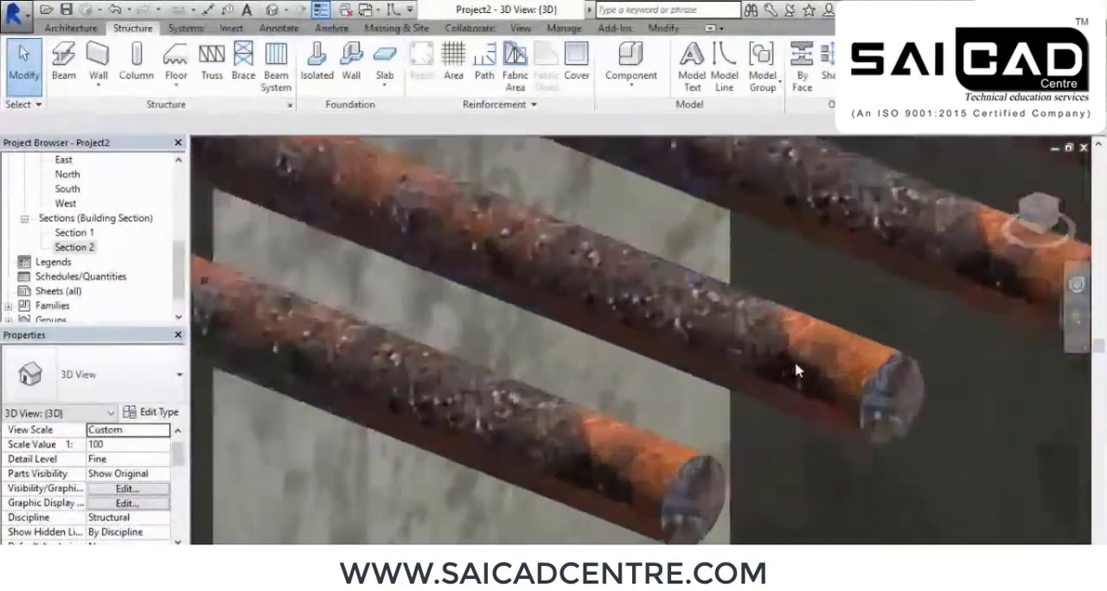
scroll(796, 371, "down", 2)
middle_click_drag(933, 374, 929, 379)
scroll(828, 311, "down", 3)
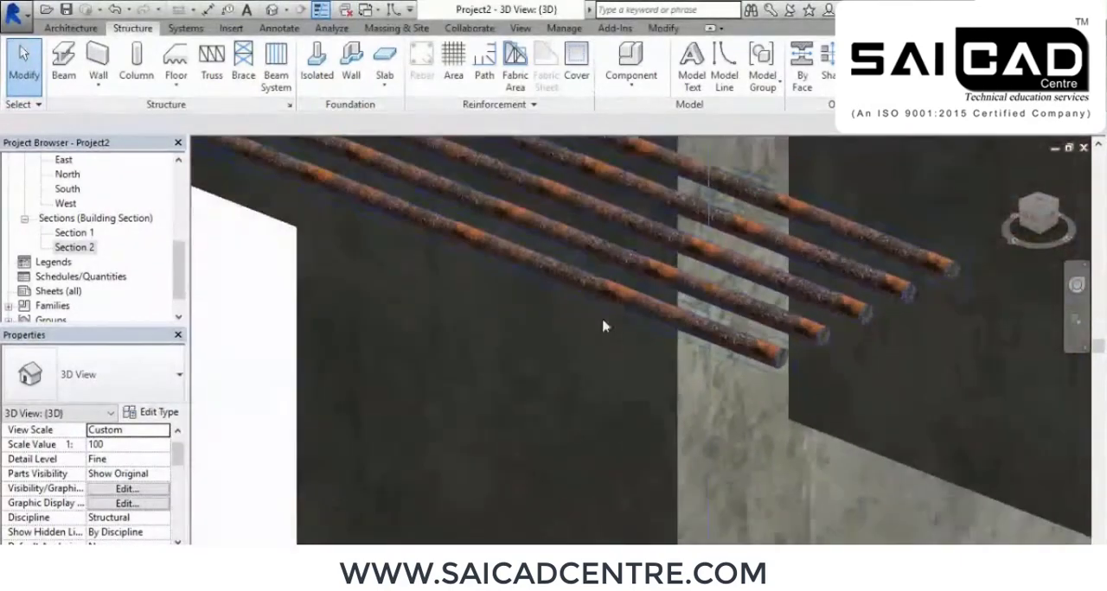
middle_click_drag(607, 302, 914, 437)
middle_click_drag(651, 340, 829, 455)
scroll(773, 383, "down", 3)
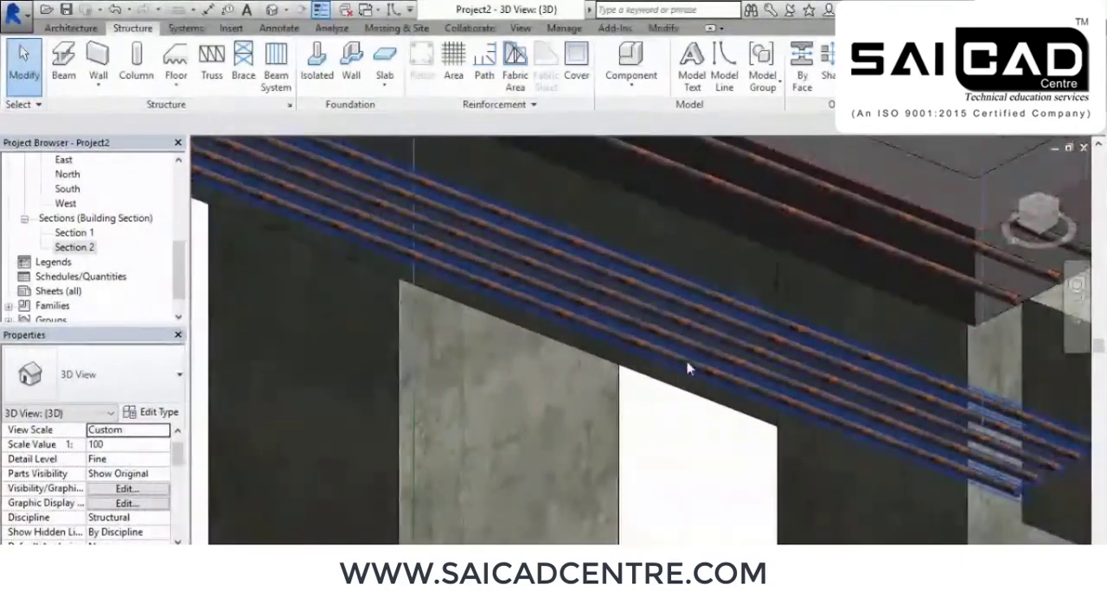
Set the 3D view's visual style to Shaded and examine the bar ends up close
left_click(275, 554)
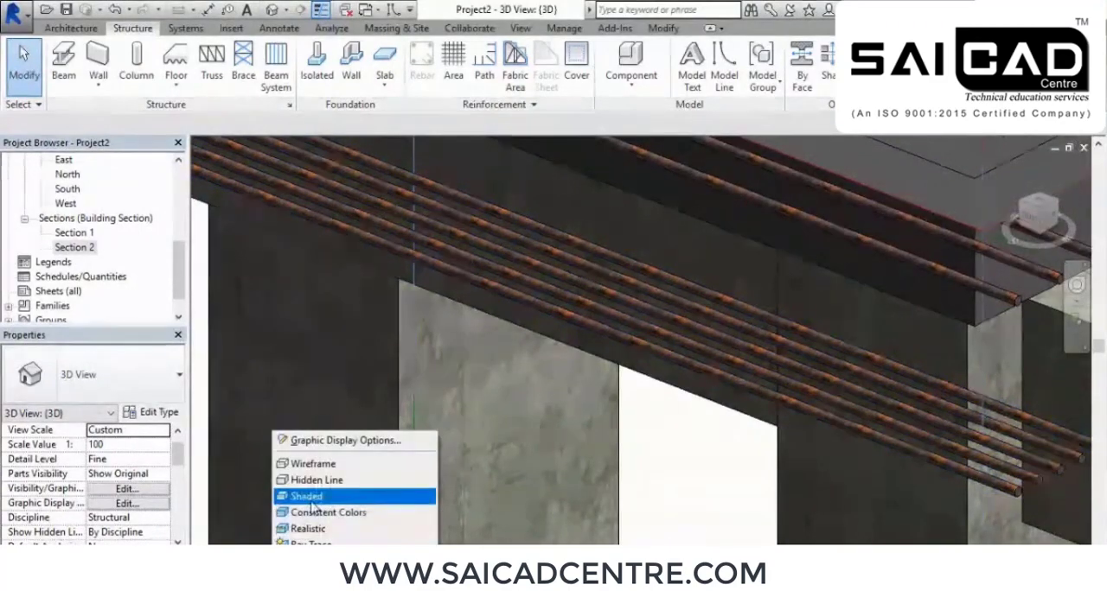
left_click(358, 493)
scroll(1016, 464, "up", 3)
middle_click_drag(1064, 464, 808, 360)
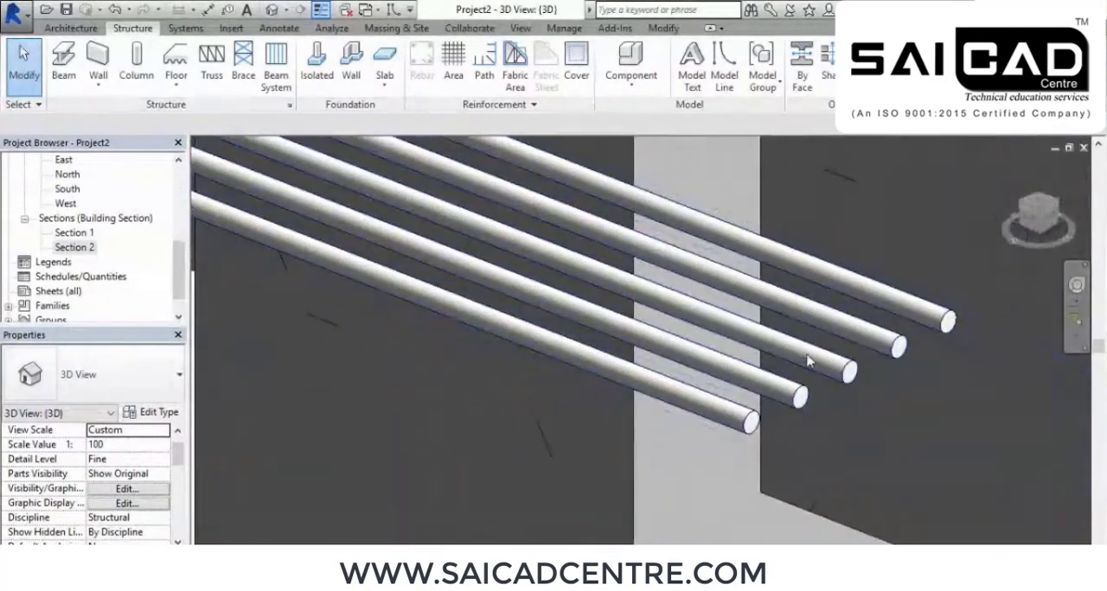
scroll(806, 360, "down", 5)
middle_click_drag(695, 299, 768, 336)
scroll(769, 335, "down", 1)
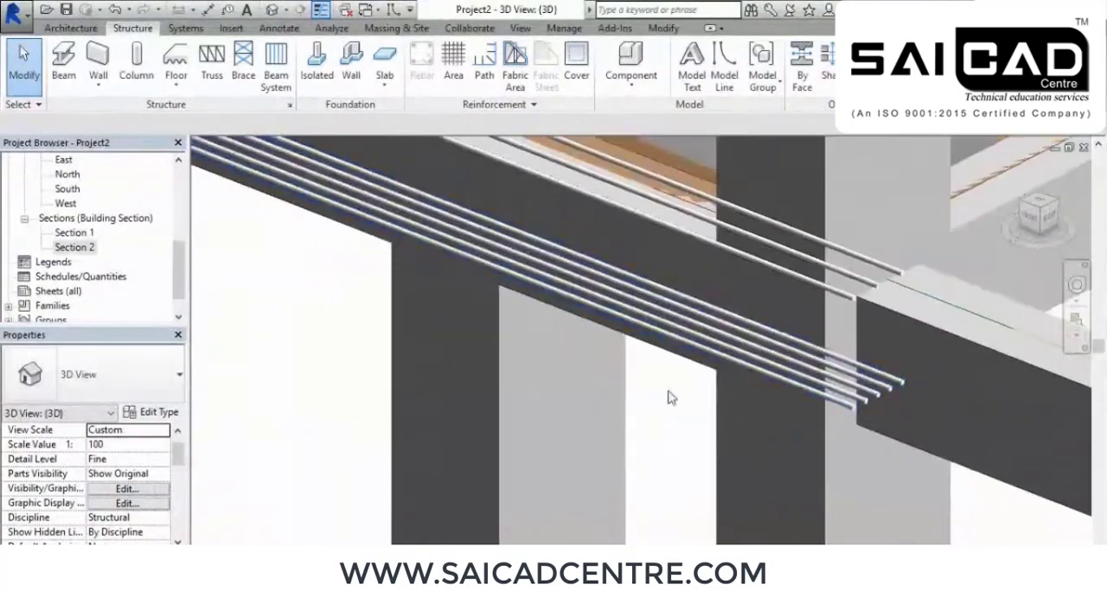
Set the 3D view's visual style to Realistic and show the beam from above
left_click(275, 554)
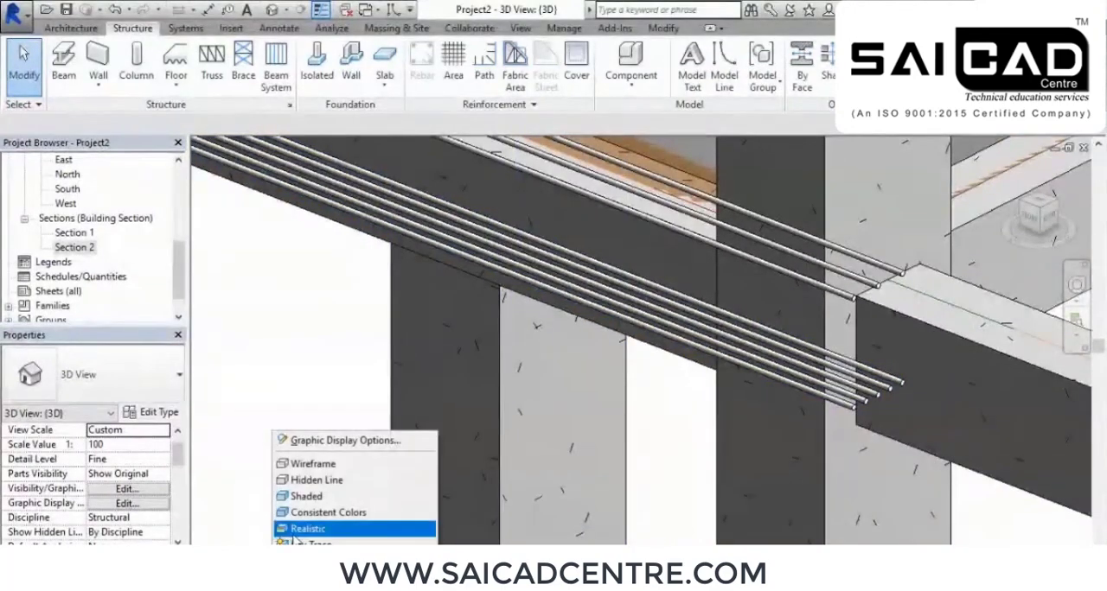
left_click(309, 525)
middle_click_drag(622, 346, 610, 421, "shift")
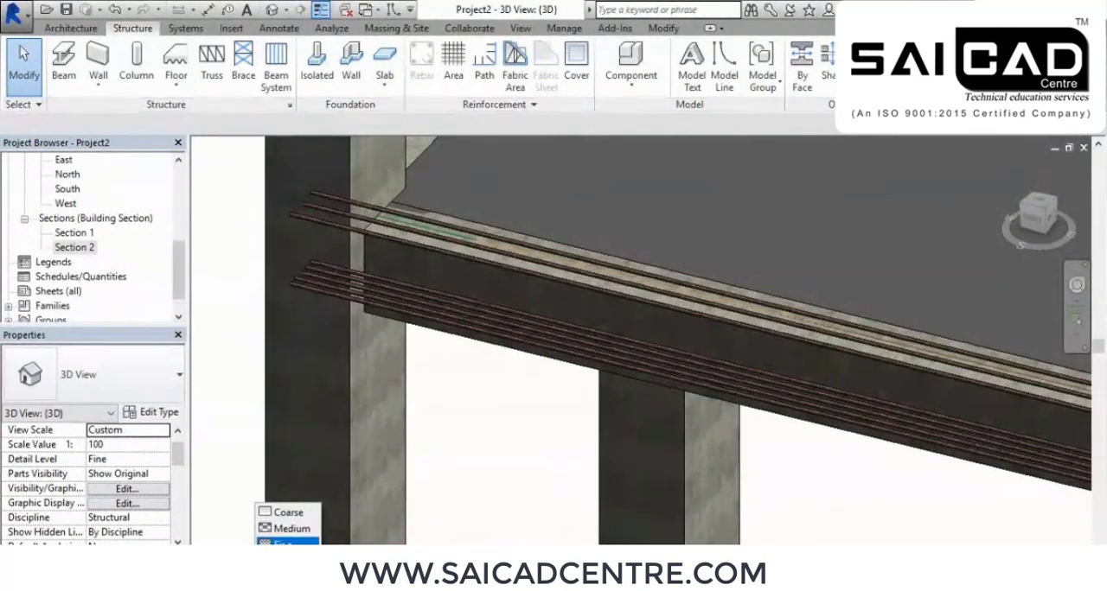
Set the 3D view's detail level to Medium and check how the beam's bars are displayed
left_click(283, 528)
middle_click_drag(610, 476, 682, 467, "shift")
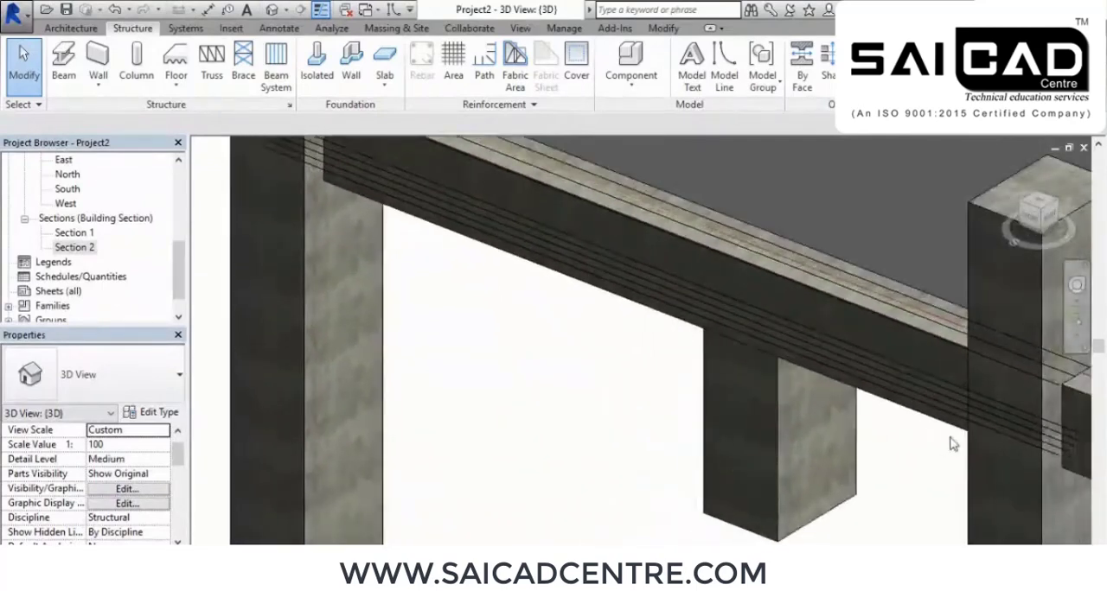
scroll(995, 429, "up", 5)
middle_click_drag(1015, 418, 895, 405)
scroll(895, 406, "down", 3)
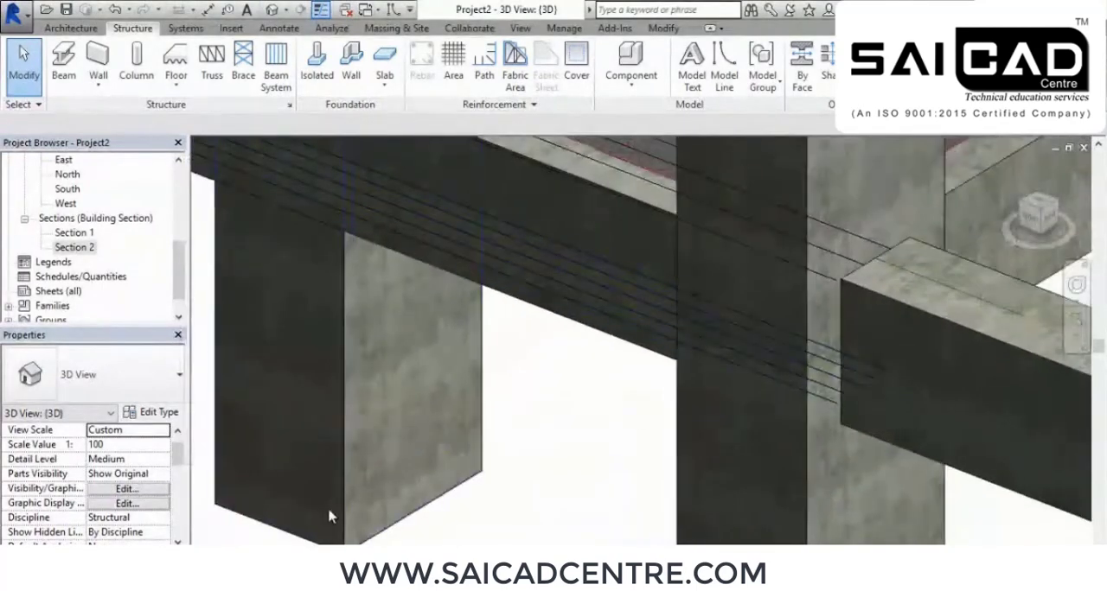
Set the 3D view's detail level to Fine and examine the reinforced beam within the frame
left_click(262, 555)
left_click(286, 542)
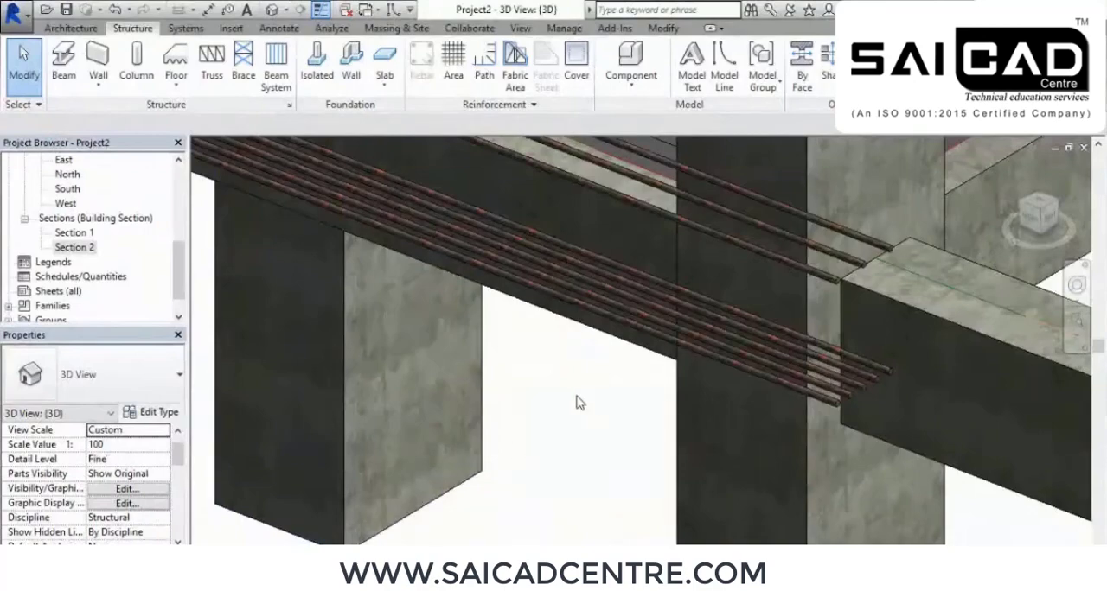
scroll(538, 418, "down", 2)
middle_click_drag(459, 438, 536, 448, "shift")
middle_click_drag(640, 460, 678, 440, "shift")
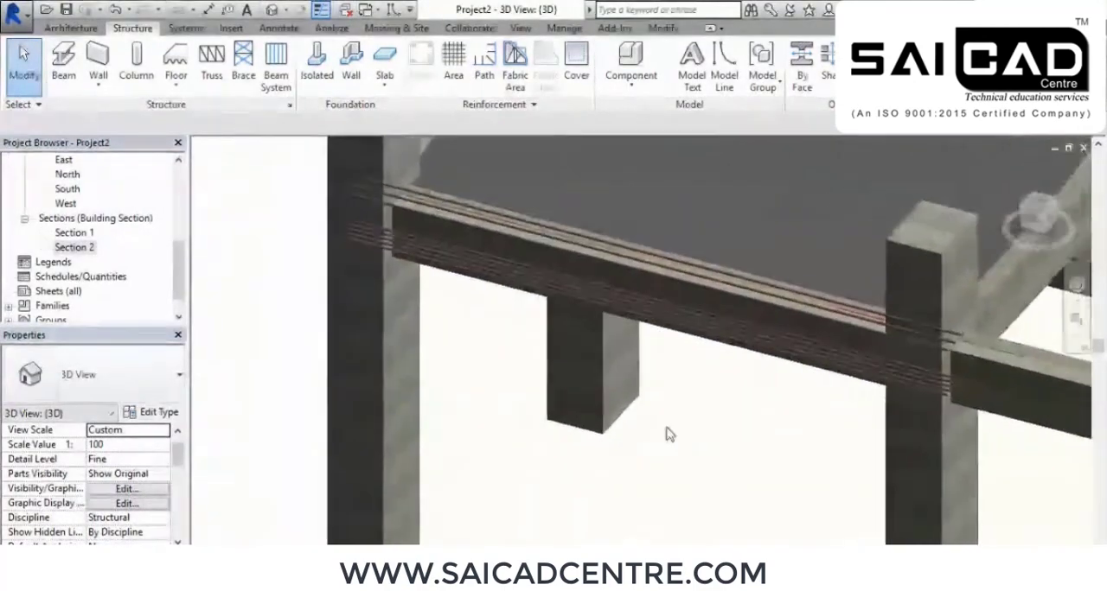
scroll(435, 279, "up", 3)
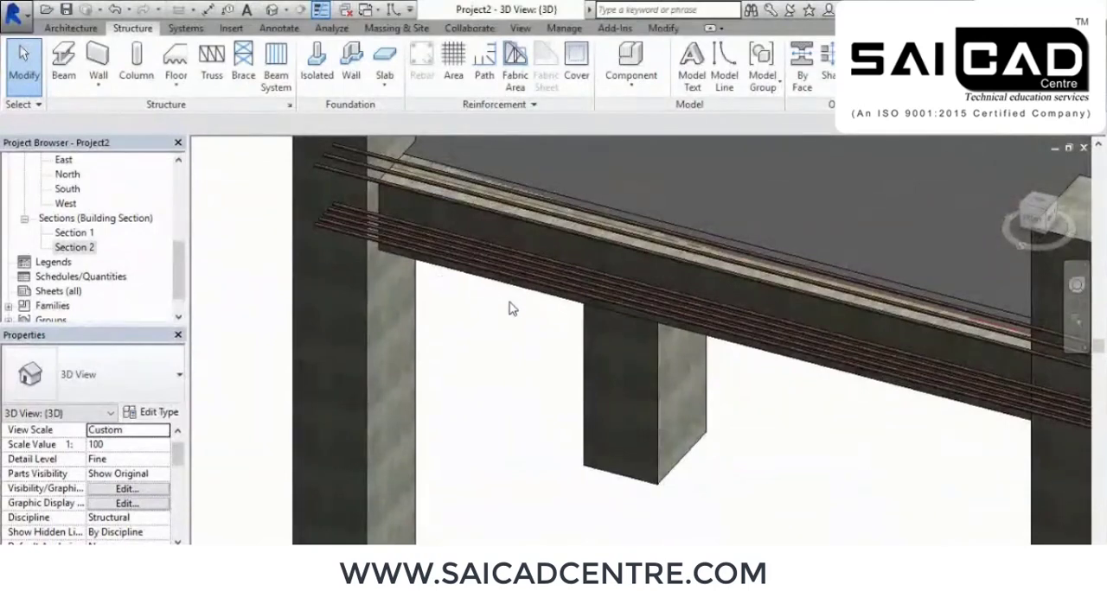
middle_click_drag(510, 308, 511, 324)
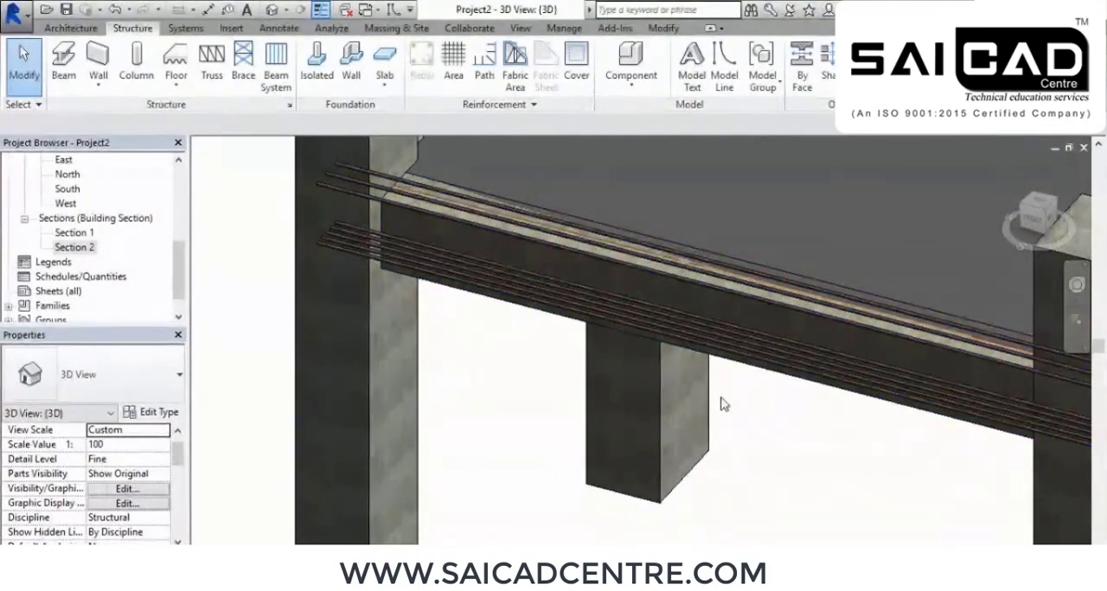
scroll(597, 402, "down", 6)
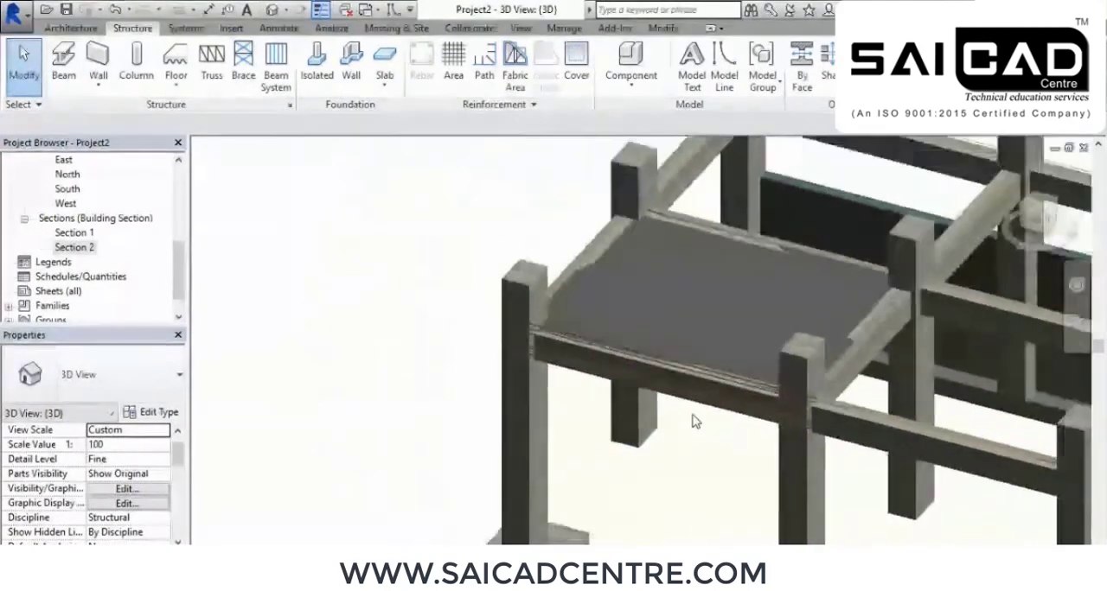
scroll(667, 378, "up", 3)
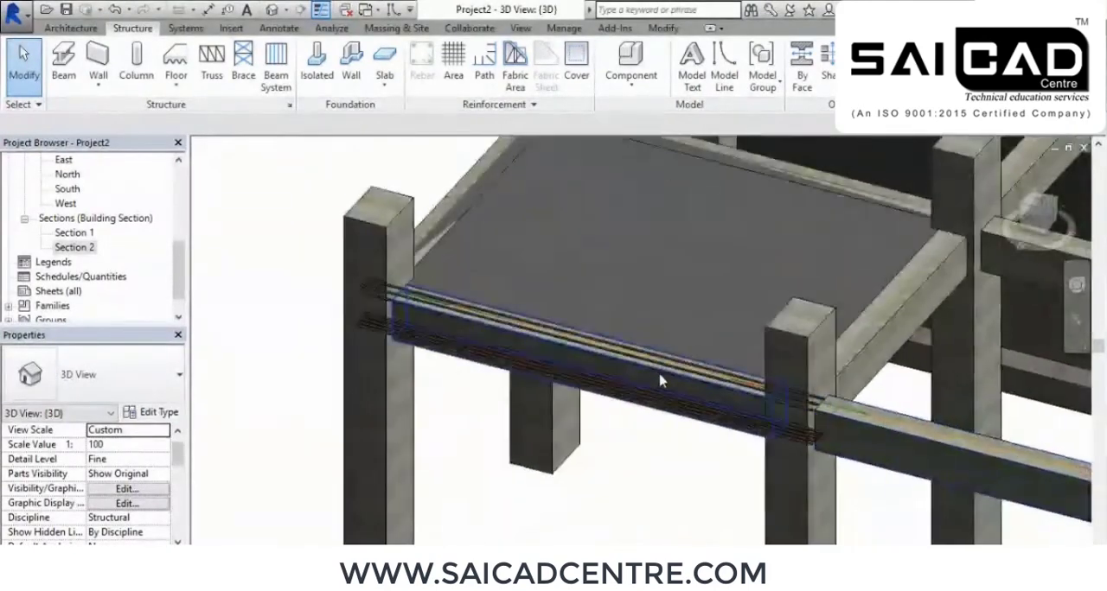
Place a 19M bent bar of shape M_04 in Section 1's beam, oriented parallel to the work plane
double_click(76, 234)
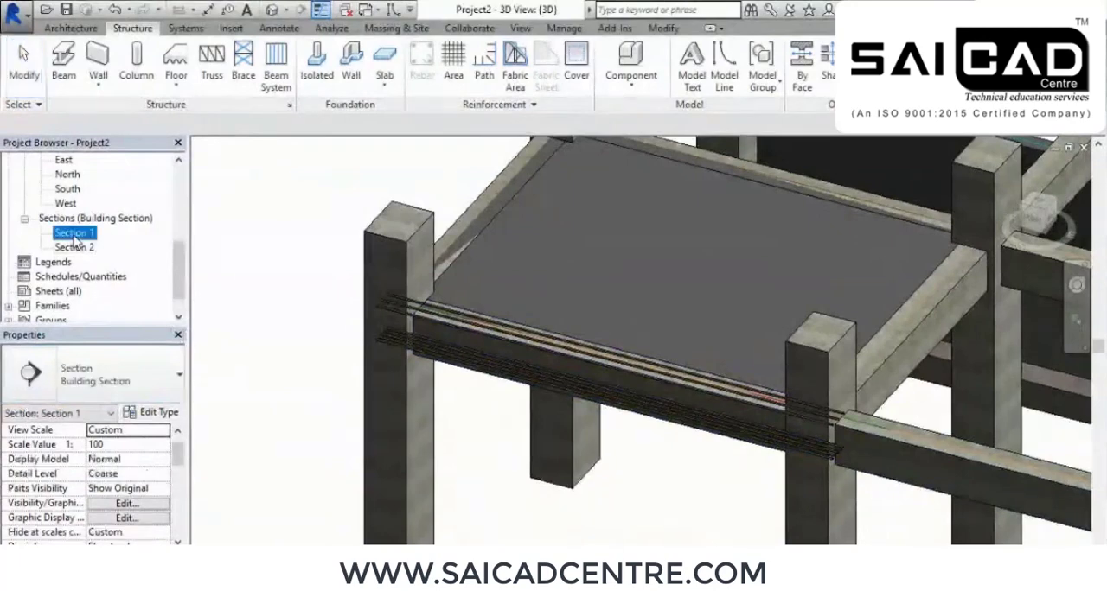
scroll(363, 349, "up", 6)
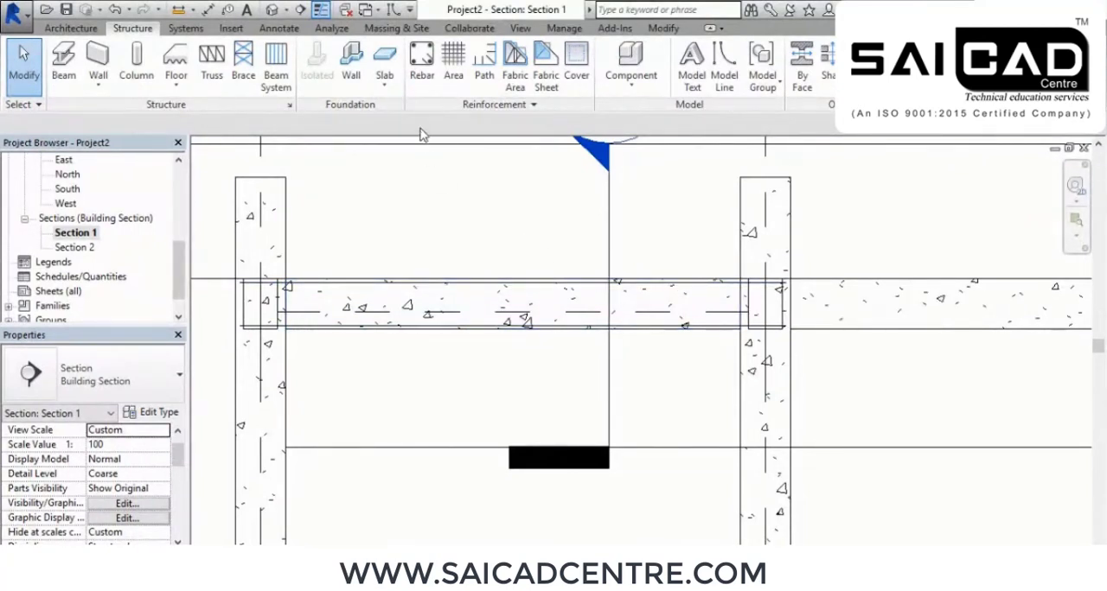
left_click(423, 65)
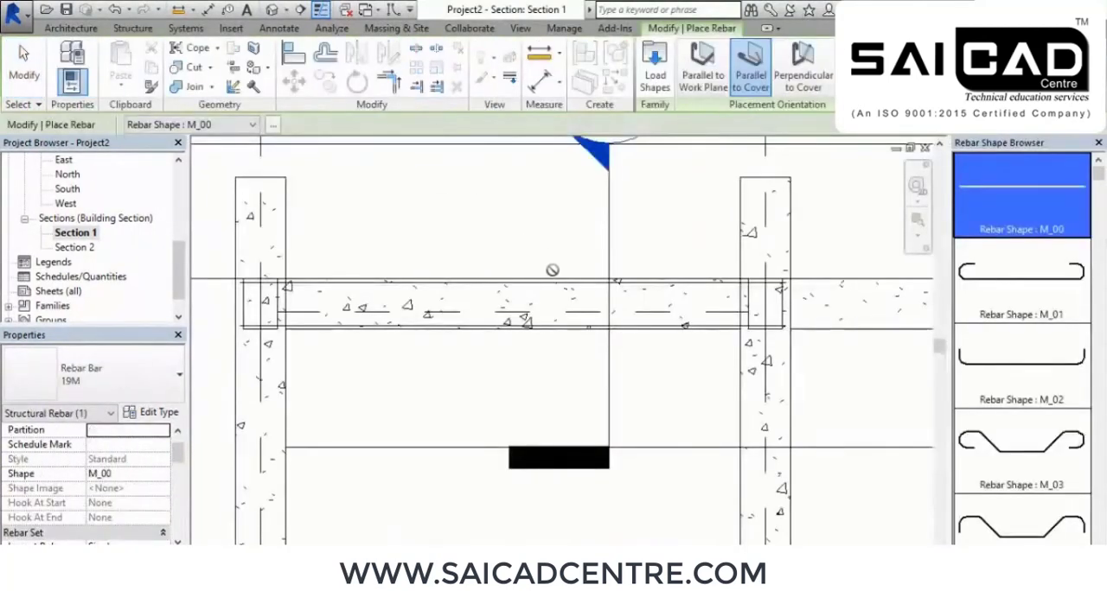
scroll(1030, 320, "down", 2)
scroll(1031, 320, "down", 3)
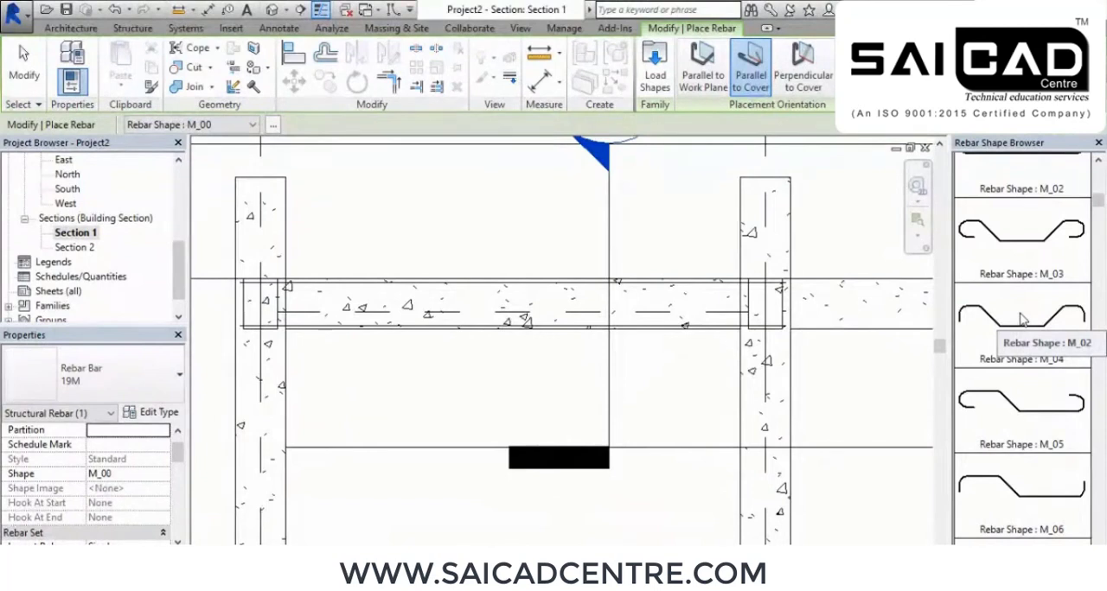
left_click(1023, 320)
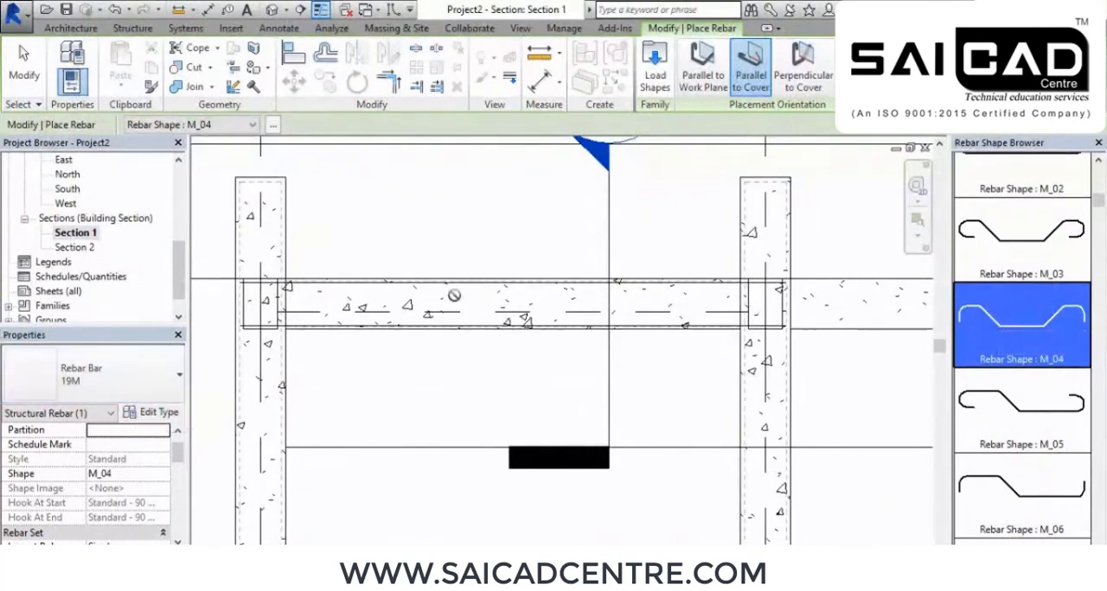
left_click(698, 78)
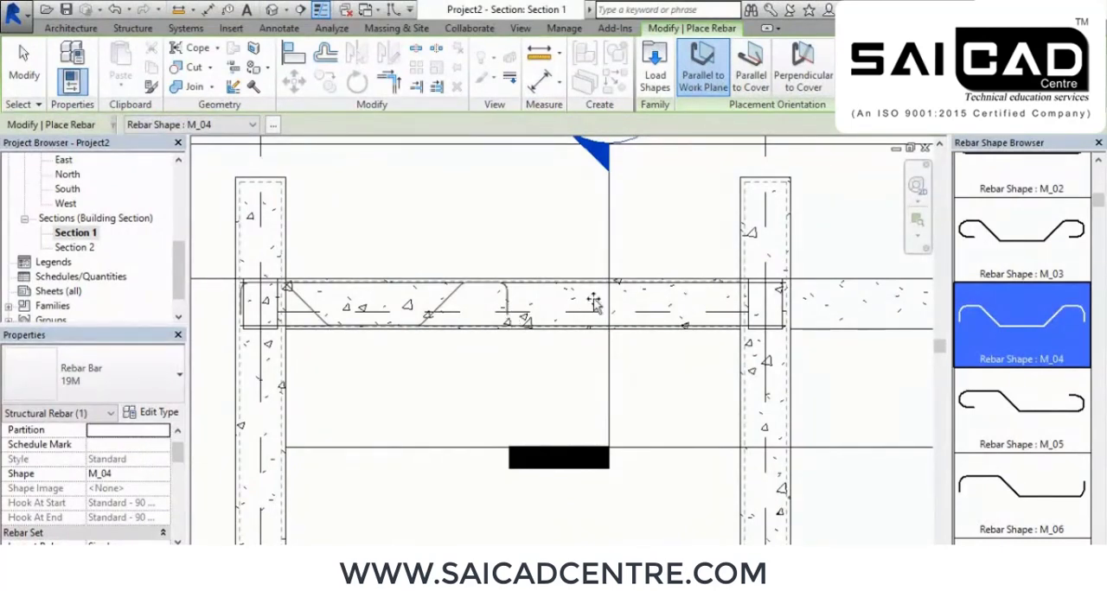
right_click(517, 227)
left_click(541, 237)
right_click(557, 238)
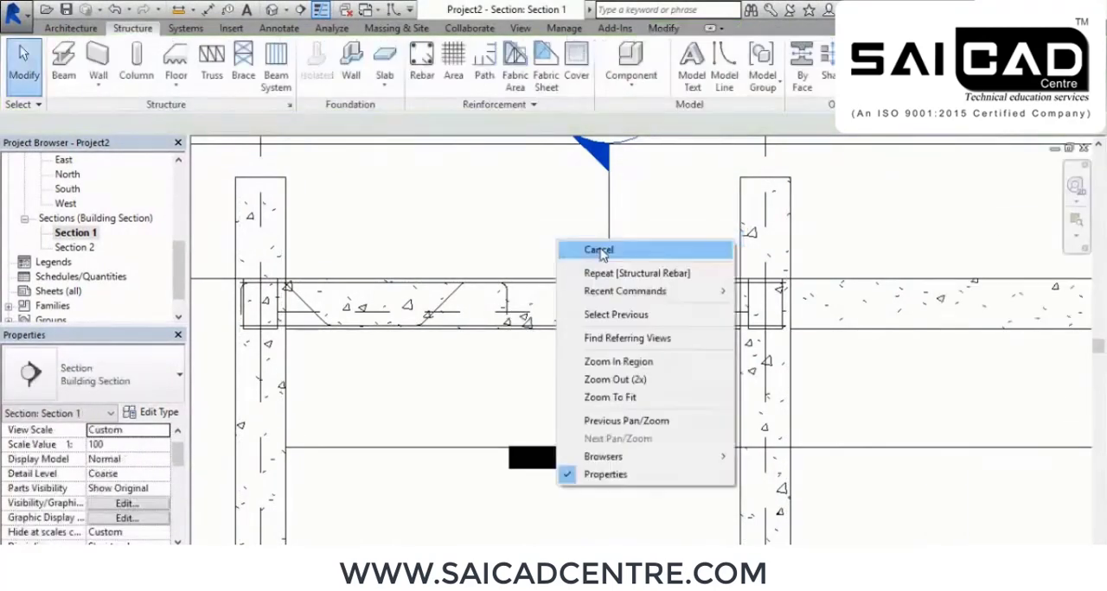
left_click(588, 250)
Stretch the bent bar's hooked end into the beam's right-hand column and move its right sloped leg toward that column
scroll(540, 290, "up", 3)
left_click(491, 305)
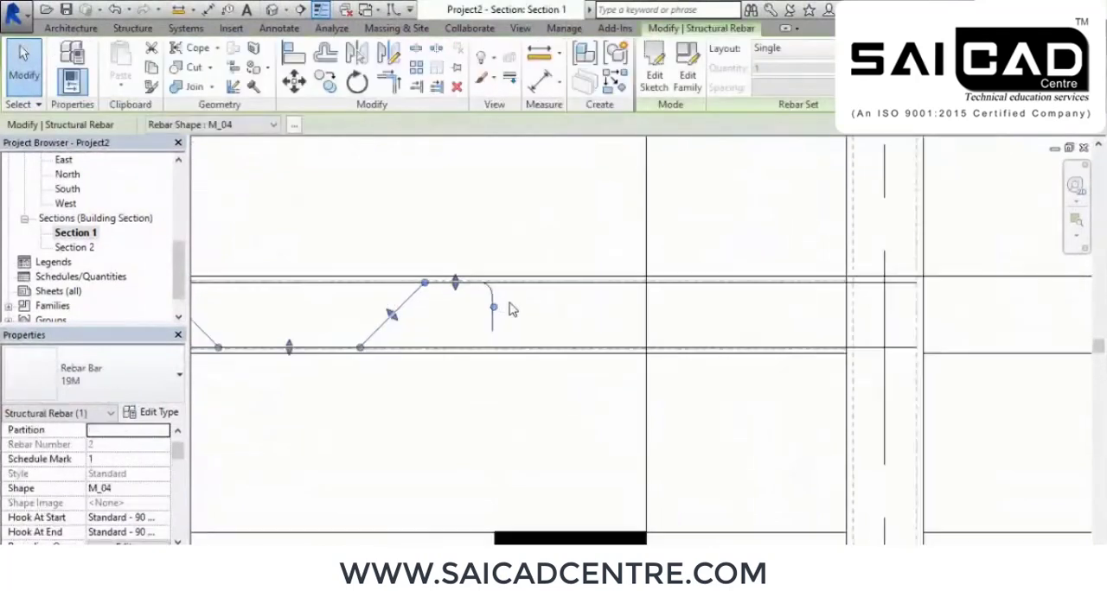
left_click_drag(494, 313, 913, 309)
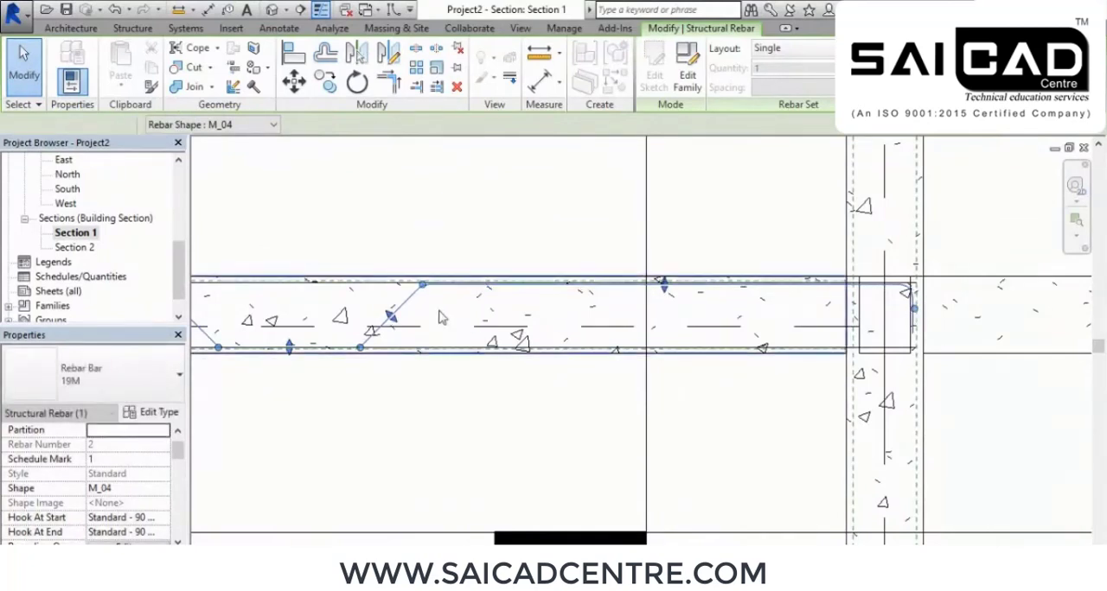
left_click_drag(422, 285, 510, 294)
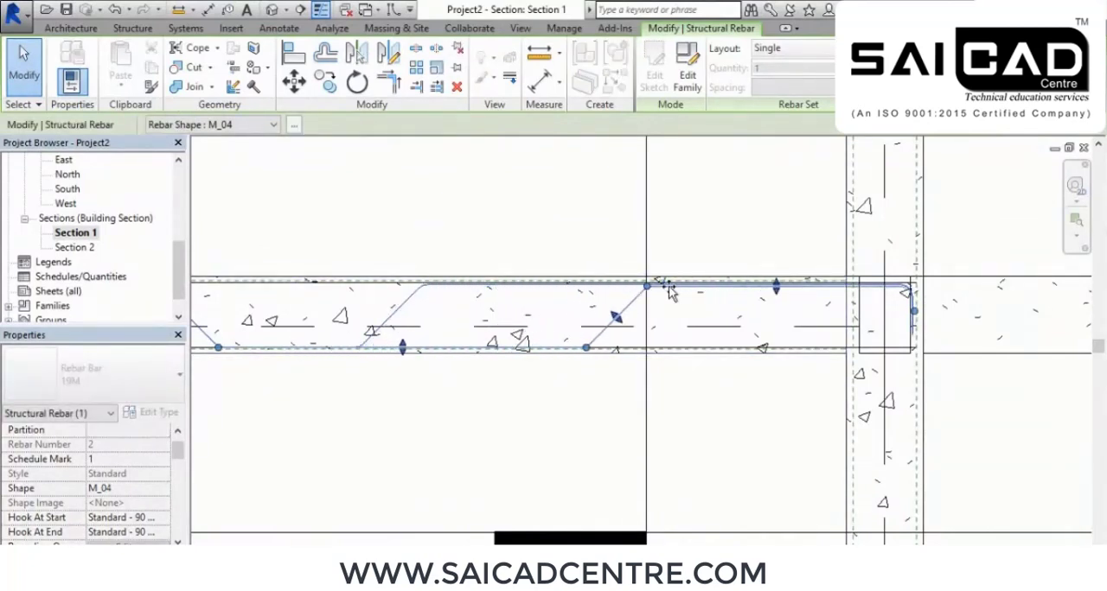
left_click_drag(713, 294, 677, 289)
Move the bent bar's left sloped leg toward midspan and shift its right sloped leg slightly nearer the right-hand column
scroll(721, 298, "down", 2)
scroll(326, 306, "up", 1)
left_click_drag(356, 282, 480, 285)
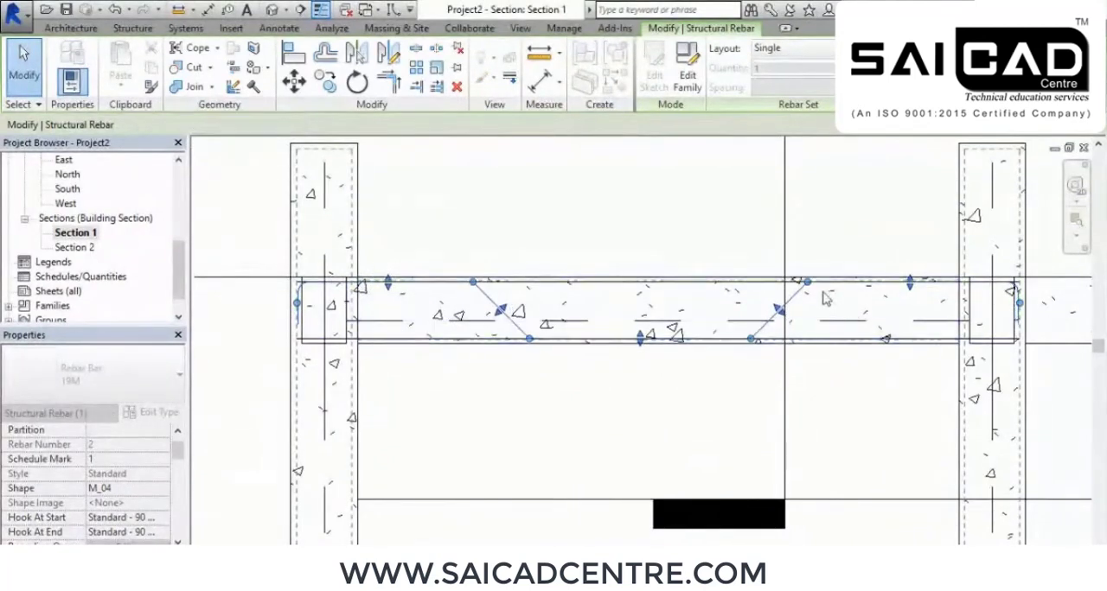
left_click_drag(806, 283, 826, 287)
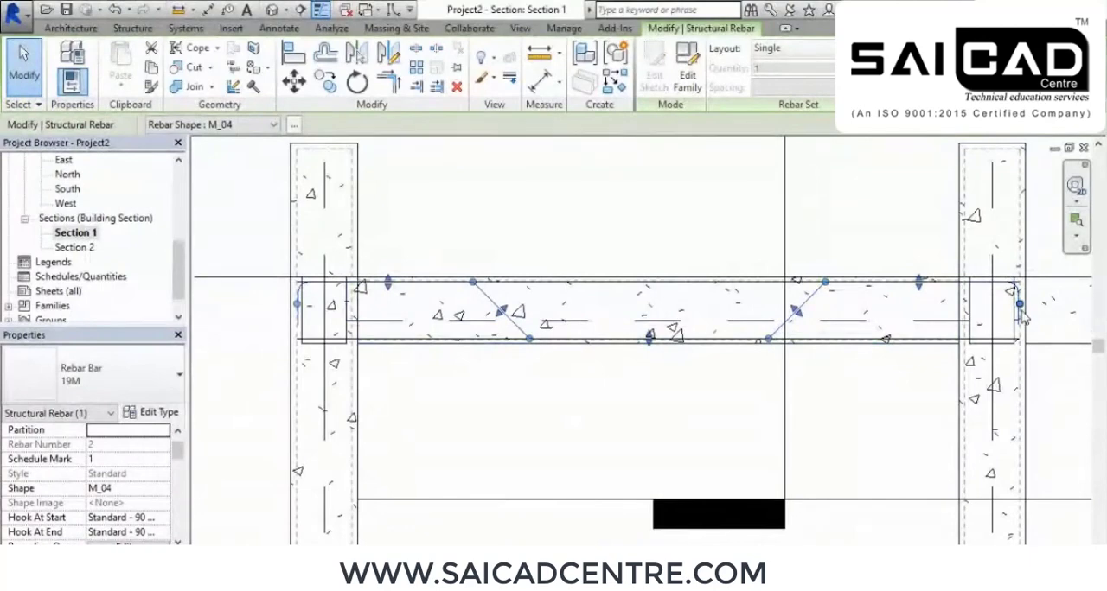
In the 3D view, select the reinforced beam area and filter the selection to Structural Rebar only
left_click(271, 10)
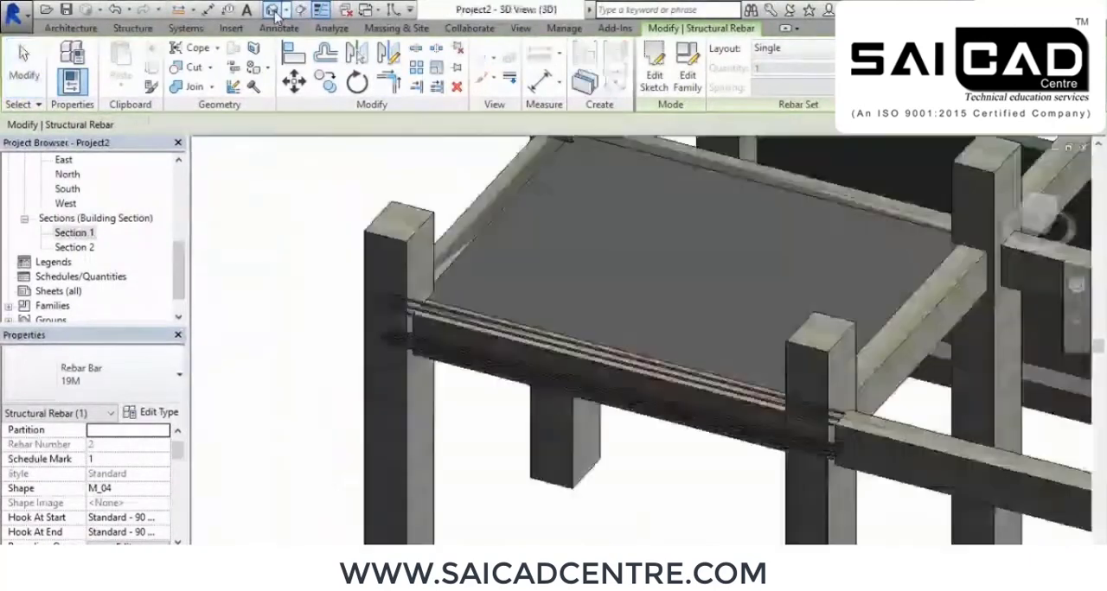
scroll(515, 403, "up", 3)
left_click_drag(583, 457, 493, 309)
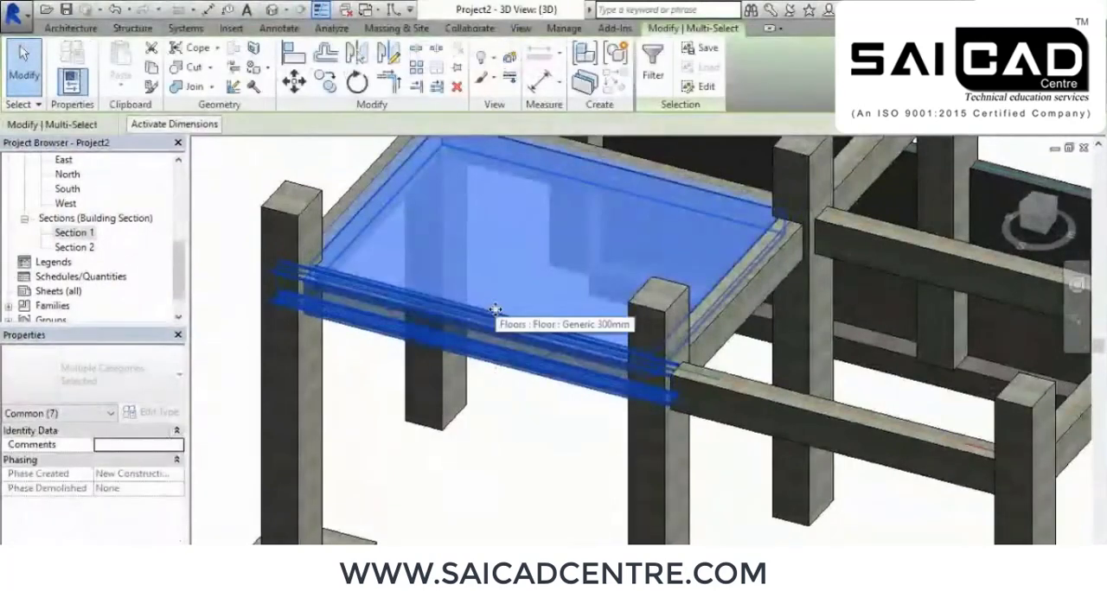
left_click(653, 62)
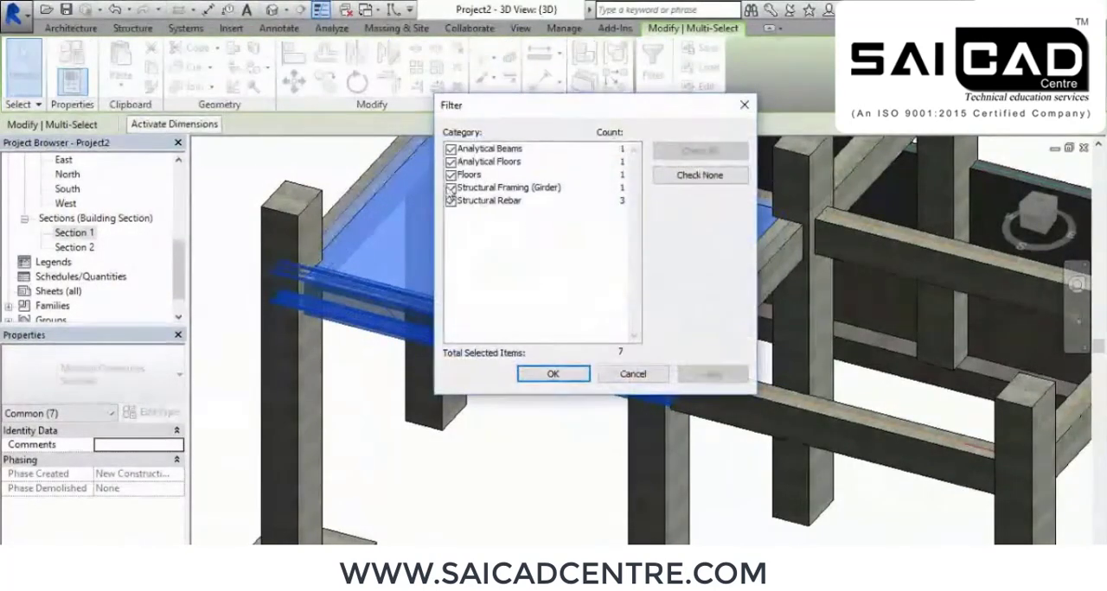
left_click(451, 187)
left_click(449, 175)
left_click(450, 162)
left_click(450, 149)
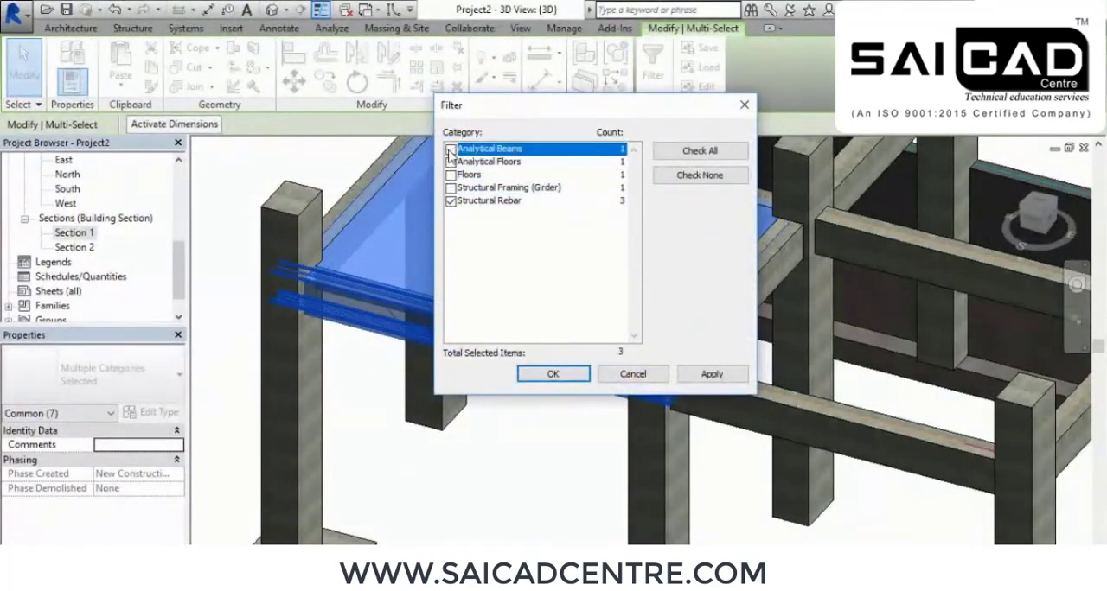
left_click(711, 375)
left_click(553, 373)
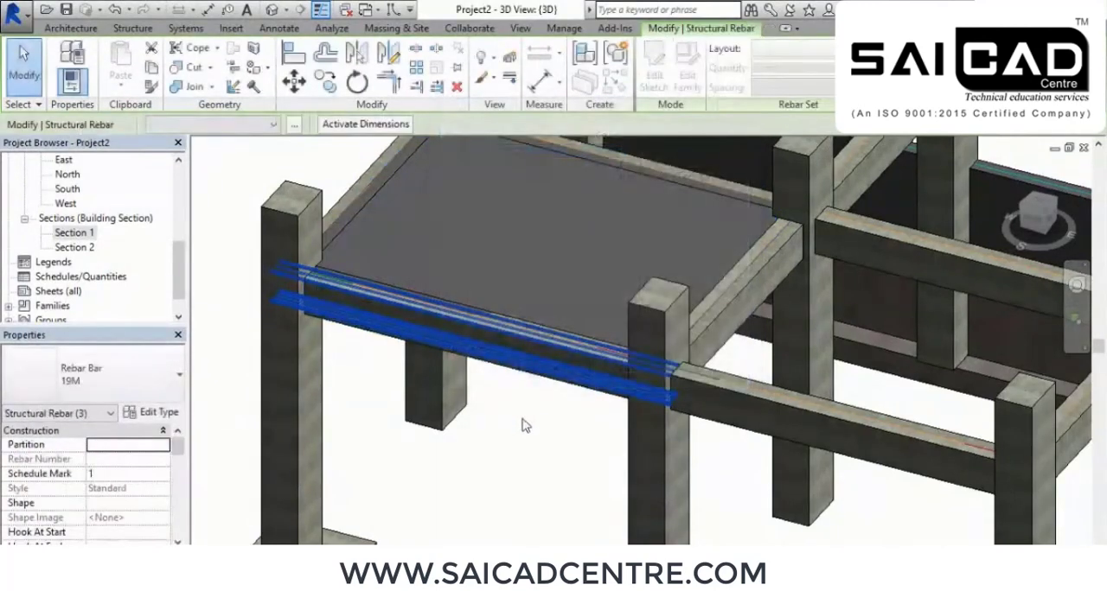
Set the selected rebar to view unobscured and as solid in the {3D} and Analytical Model views
scroll(538, 352, "up", 1)
scroll(551, 379, "down", 1)
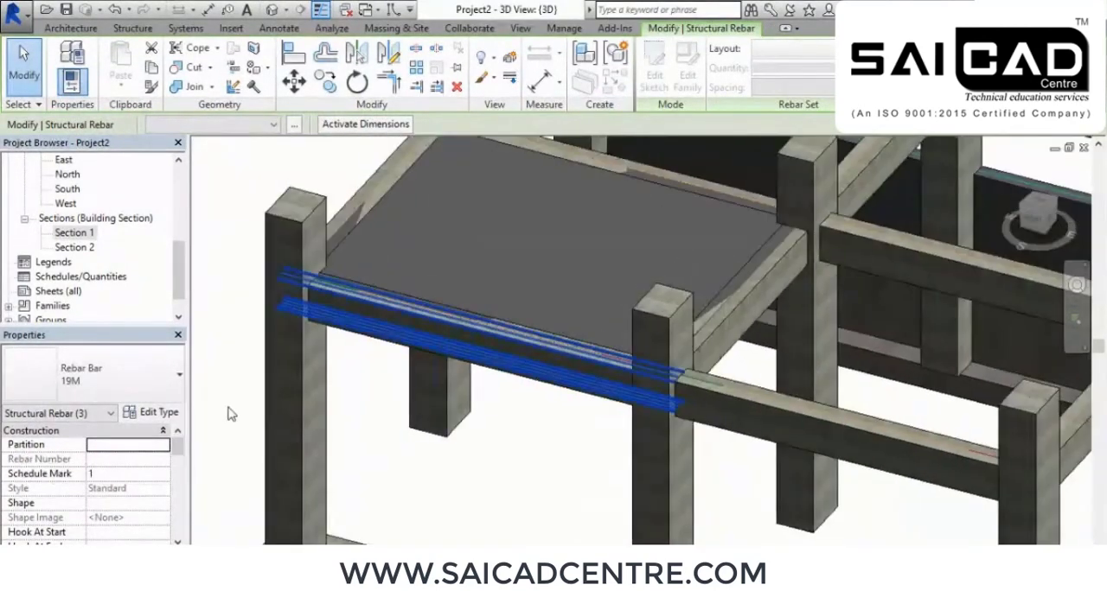
scroll(120, 536, "down", 3)
scroll(109, 528, "down", 2)
left_click(125, 490)
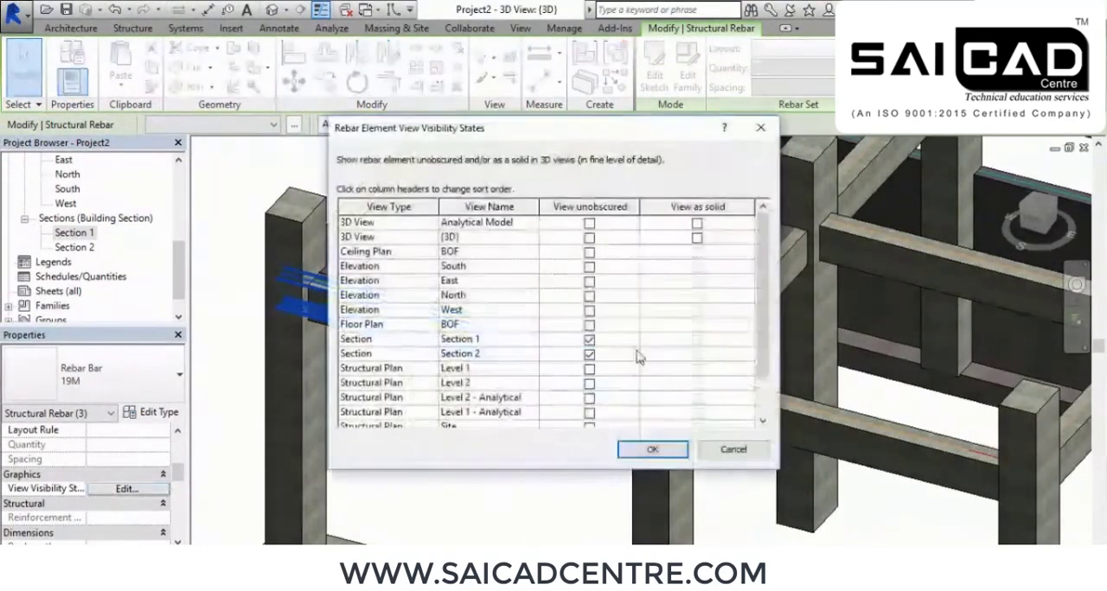
left_click(589, 238)
left_click(697, 238)
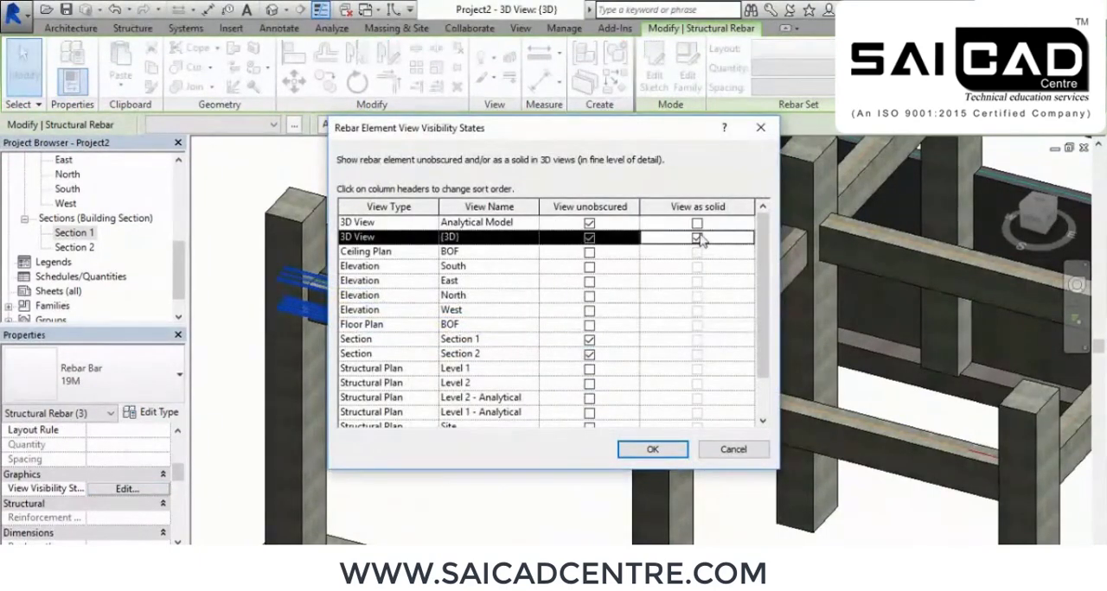
left_click(697, 223)
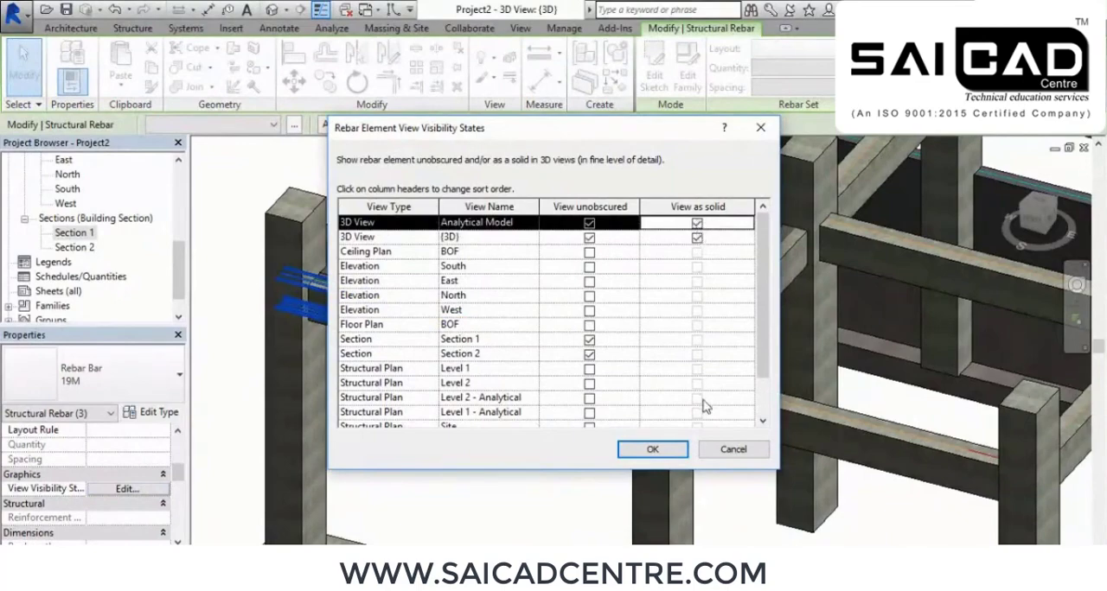
left_click(652, 449)
key("Escape")
Examine the straight and bent bars along the beam and at its column joints in 3D
scroll(448, 367, "up", 3)
scroll(448, 363, "up", 2)
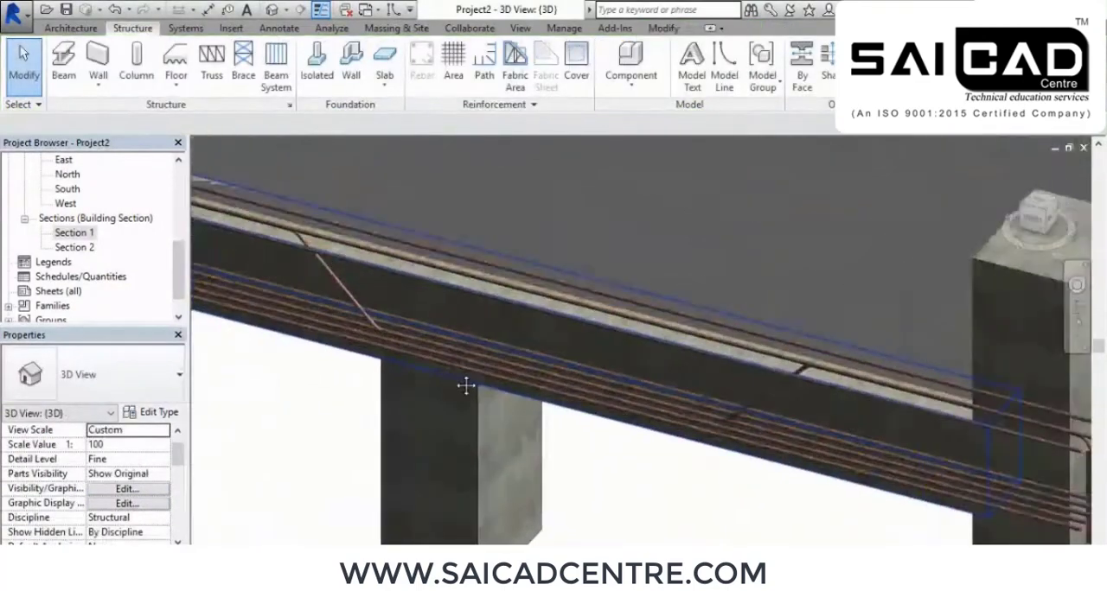
middle_click_drag(462, 386, 490, 393)
scroll(367, 291, "down", 1)
middle_click_drag(369, 294, 511, 375, "shift")
middle_click_drag(542, 424, 486, 414, "shift")
middle_click_drag(481, 356, 526, 400)
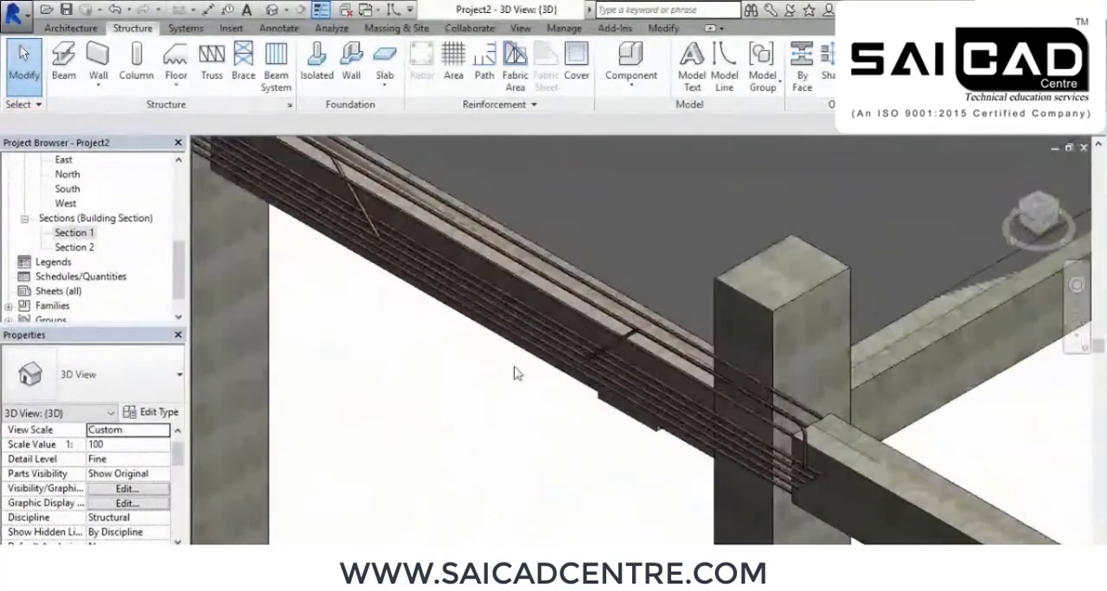
scroll(398, 194, "up", 3)
middle_click_drag(401, 193, 556, 323)
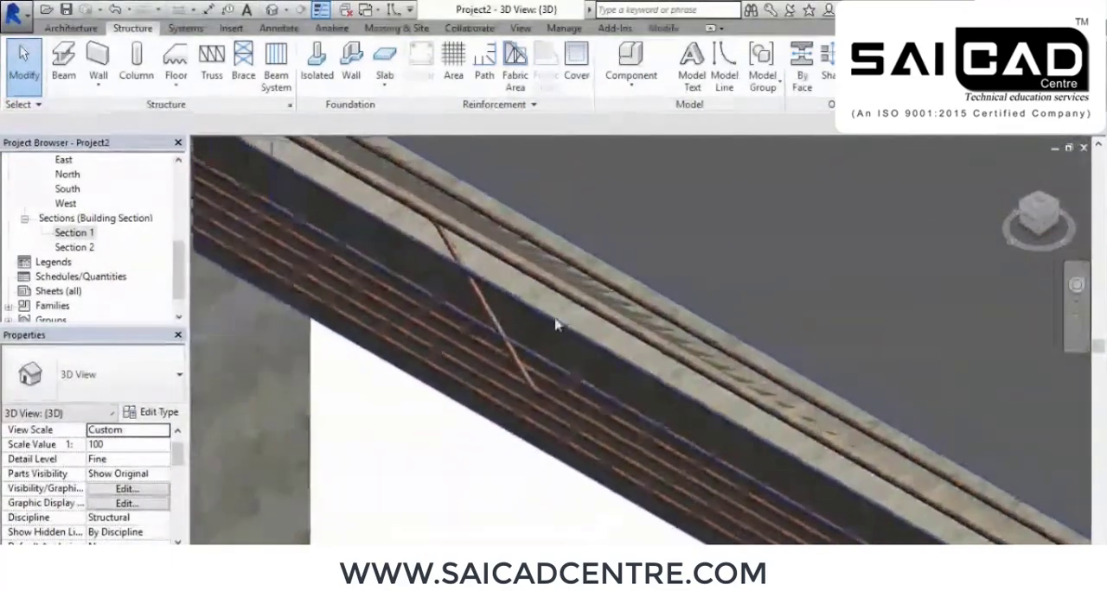
Set the M_04 bent bar's layout to Fixed Number with a quantity of 2 and check both bars in the beam
left_click(481, 297)
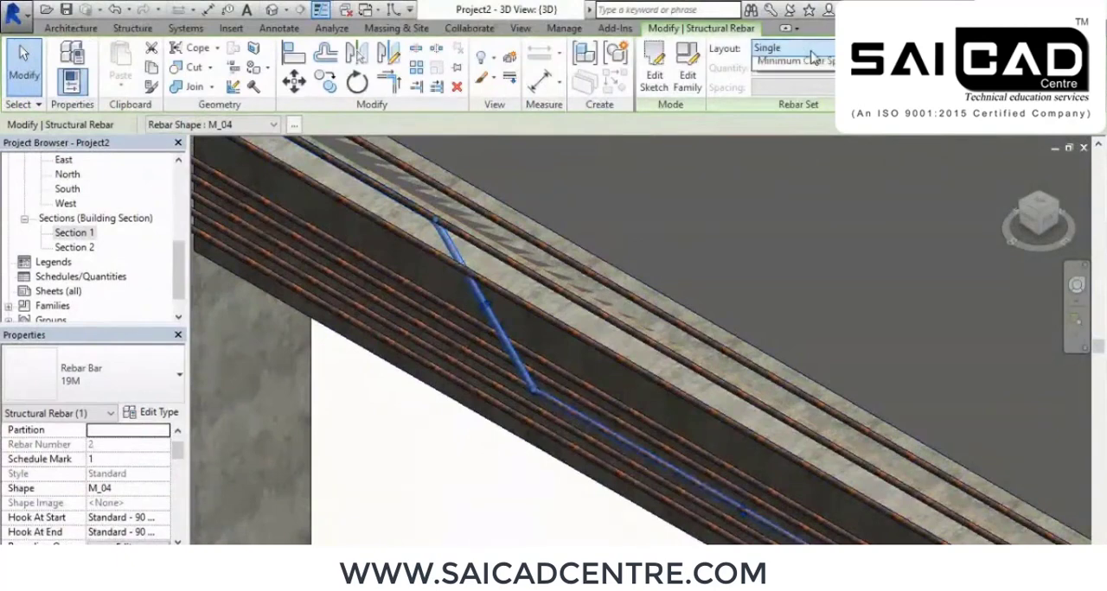
left_click(799, 87)
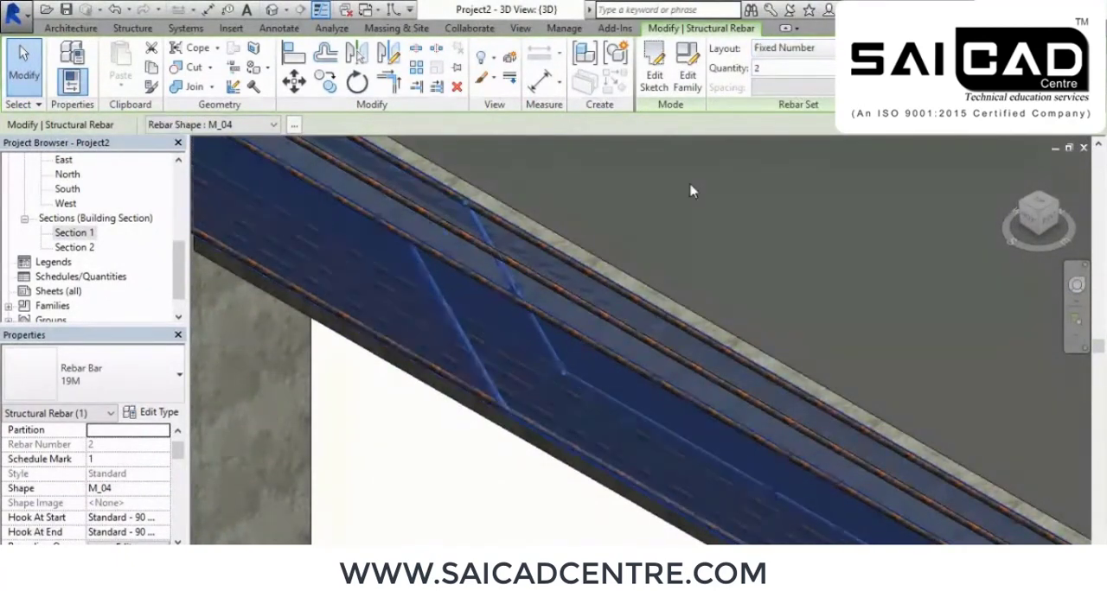
middle_click_drag(587, 298, 637, 264, "shift")
key("Escape")
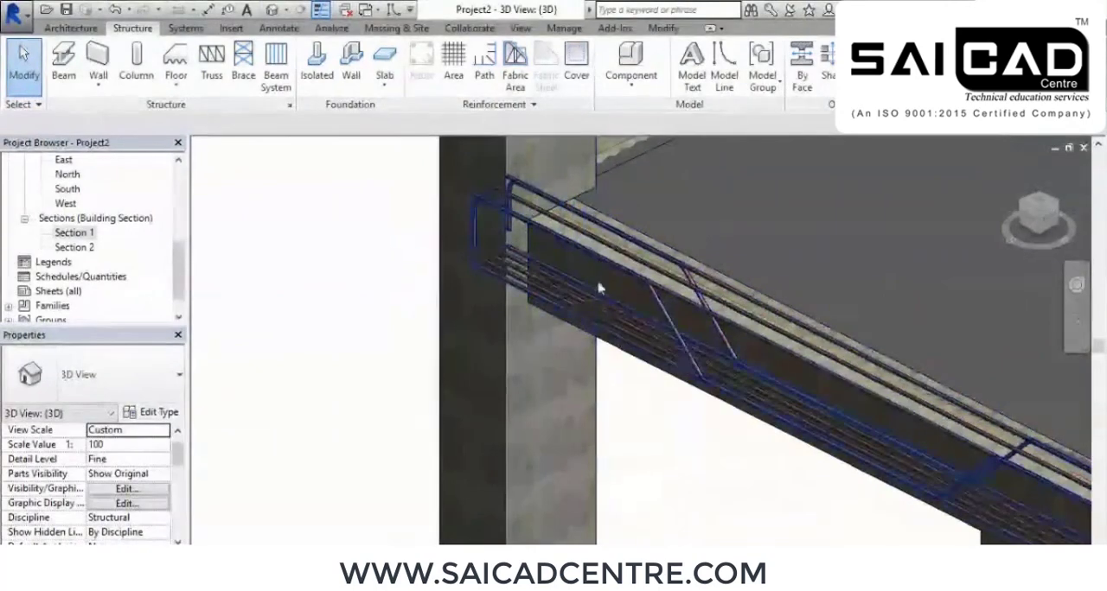
scroll(702, 233, "down", 3)
middle_click_drag(654, 227, 636, 412, "shift")
middle_click_drag(692, 304, 566, 329, "shift")
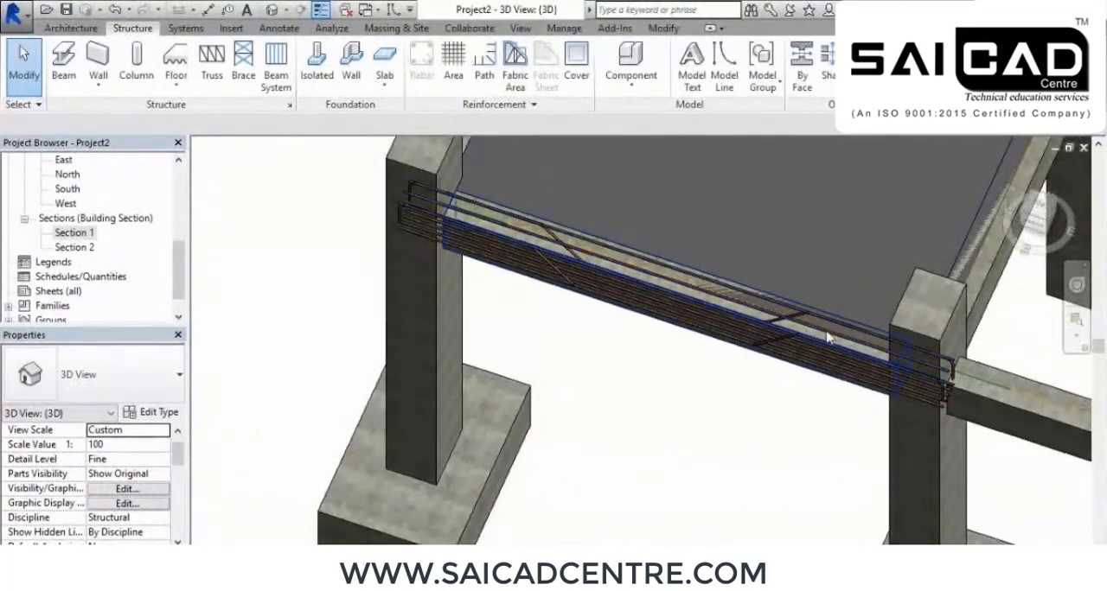
middle_click_drag(779, 337, 660, 360, "shift")
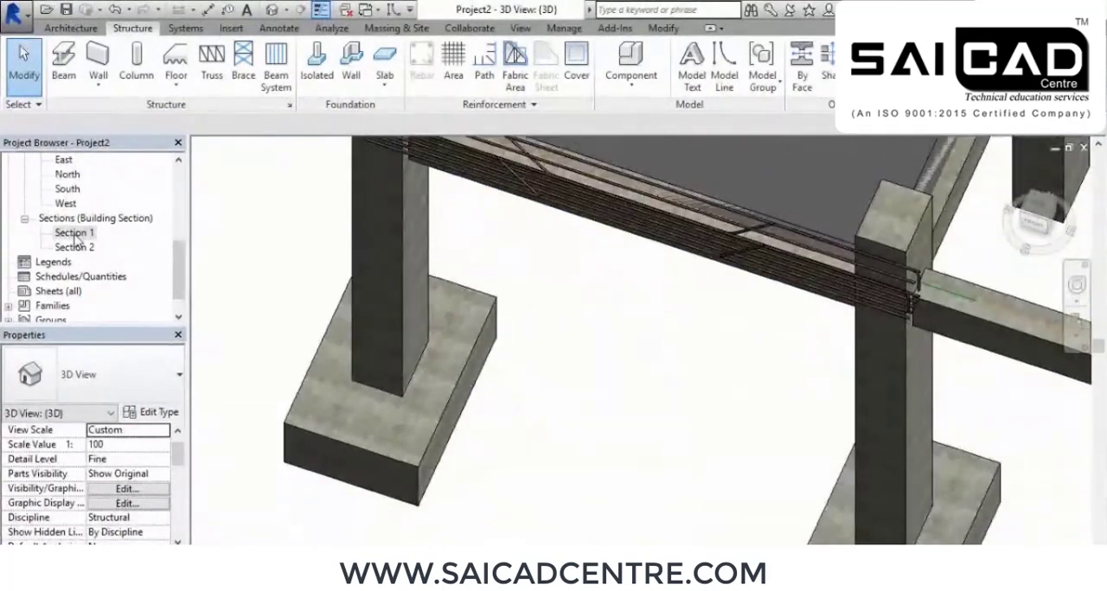
In the Section 1 view, start placing rebar and choose the closed stirrup shape M_T1
double_click(74, 233)
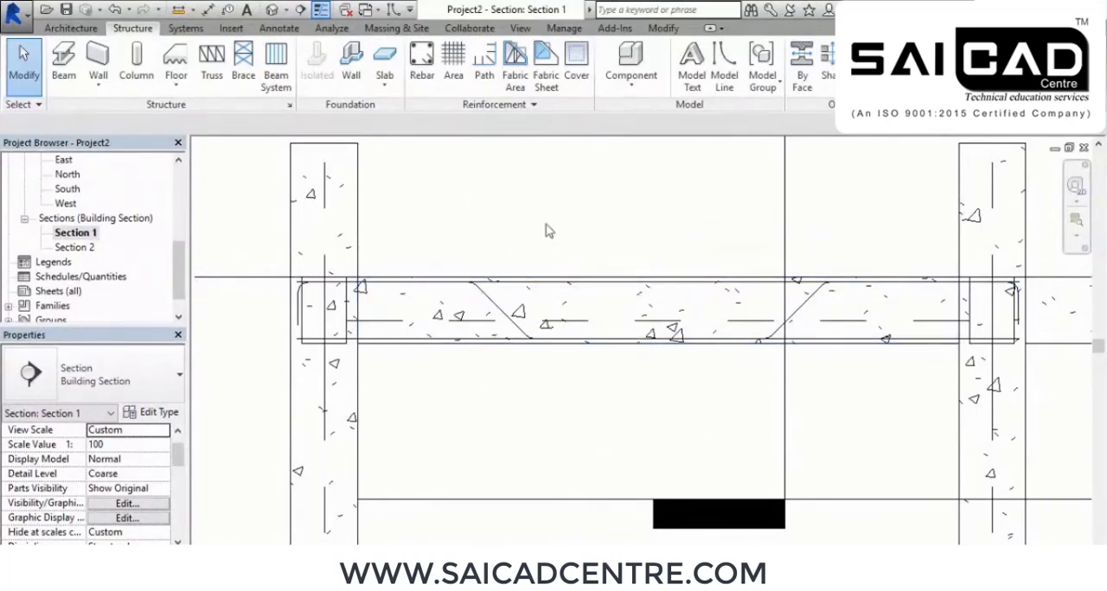
scroll(514, 304, "down", 2)
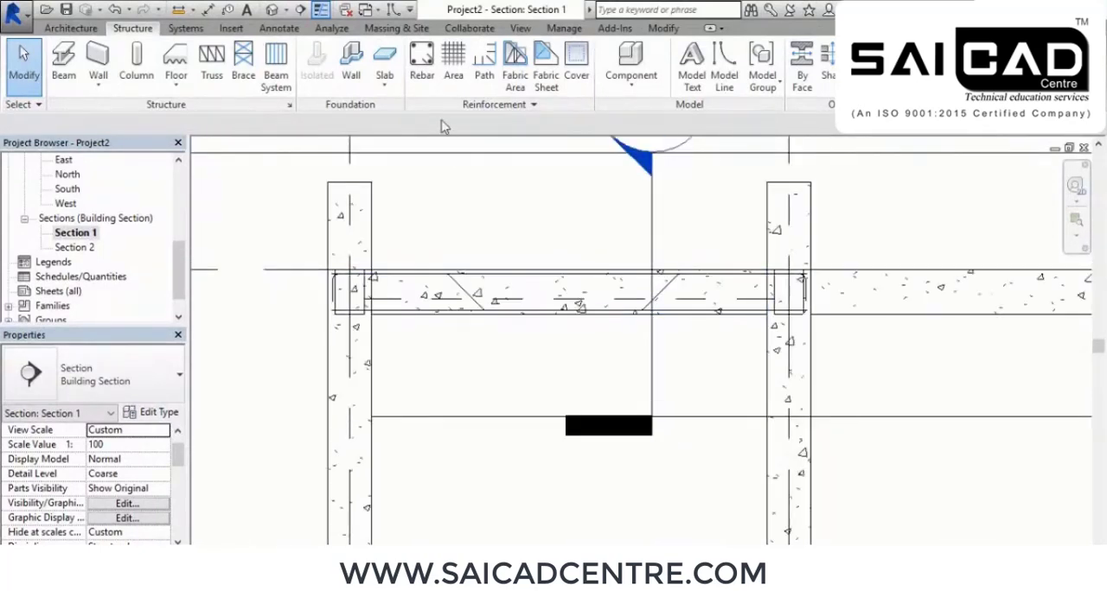
left_click(423, 64)
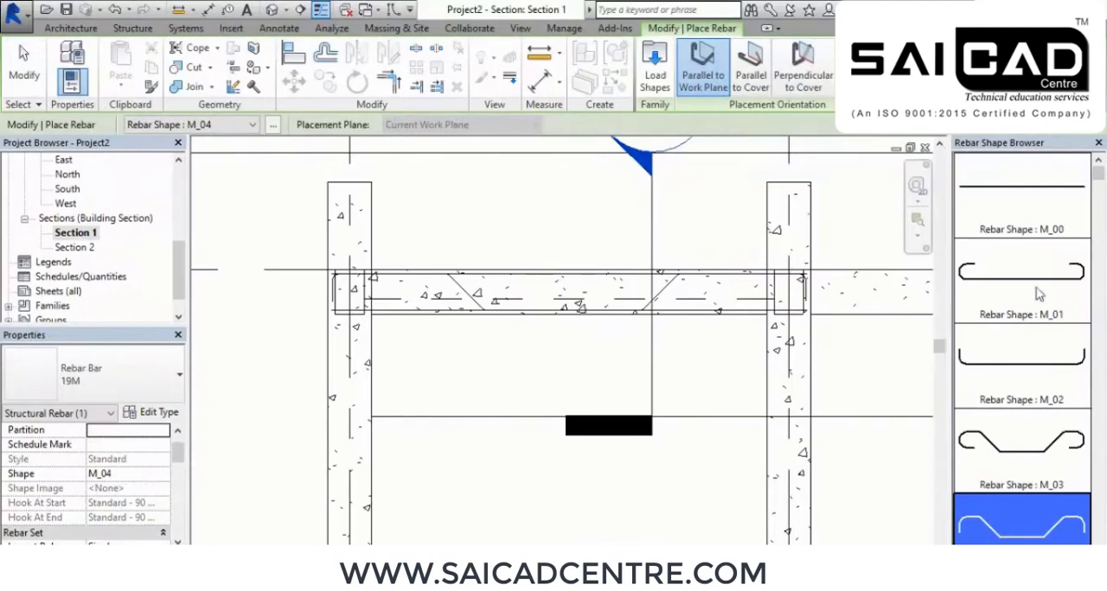
scroll(1022, 268, "down", 10)
scroll(1024, 271, "up", 3)
scroll(1016, 260, "up", 2)
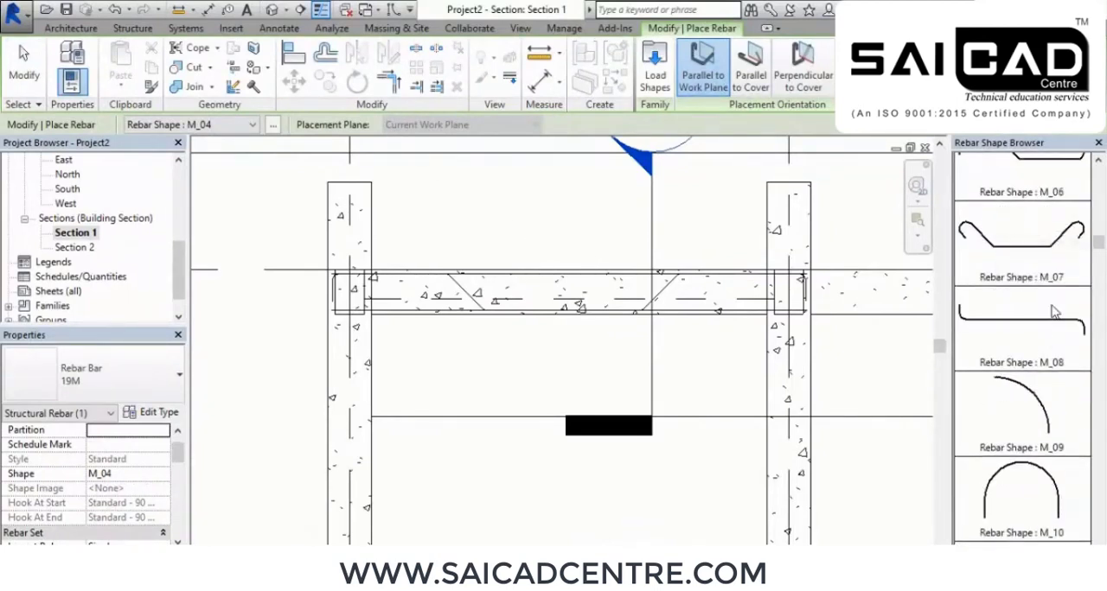
scroll(1019, 274, "down", 1)
scroll(1018, 273, "down", 8)
scroll(1018, 273, "down", 8)
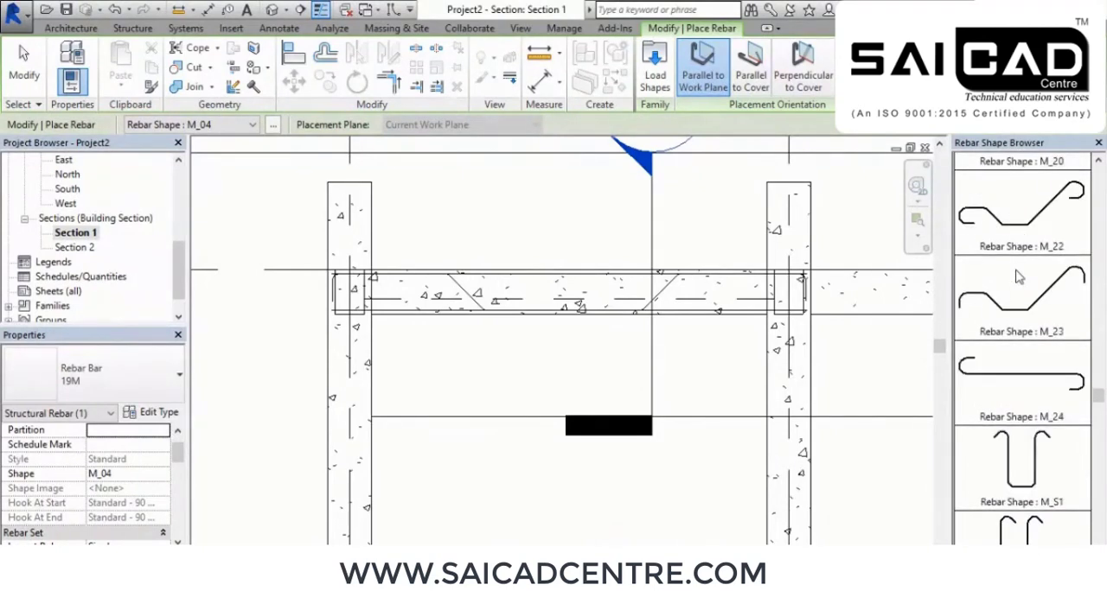
scroll(1019, 277, "down", 3)
scroll(1018, 275, "down", 8)
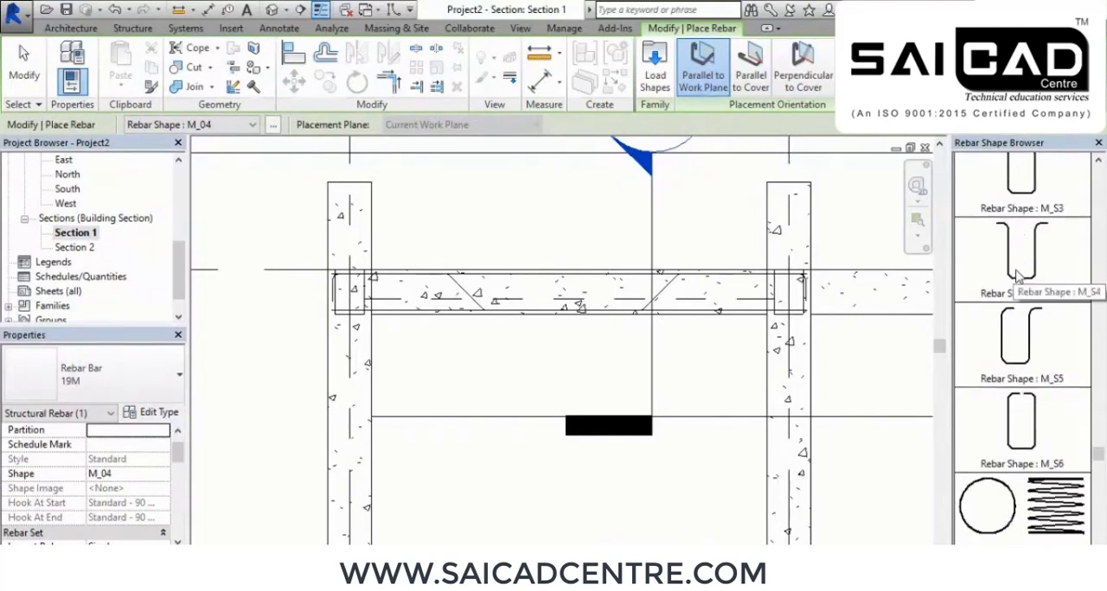
scroll(1018, 277, "down", 5)
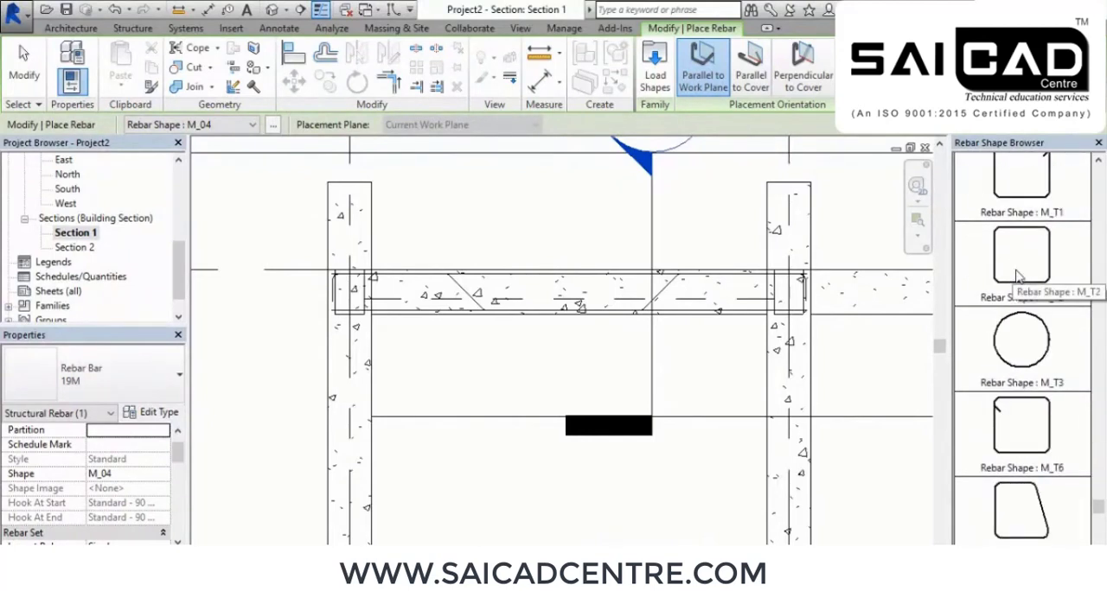
scroll(1019, 275, "up", 5)
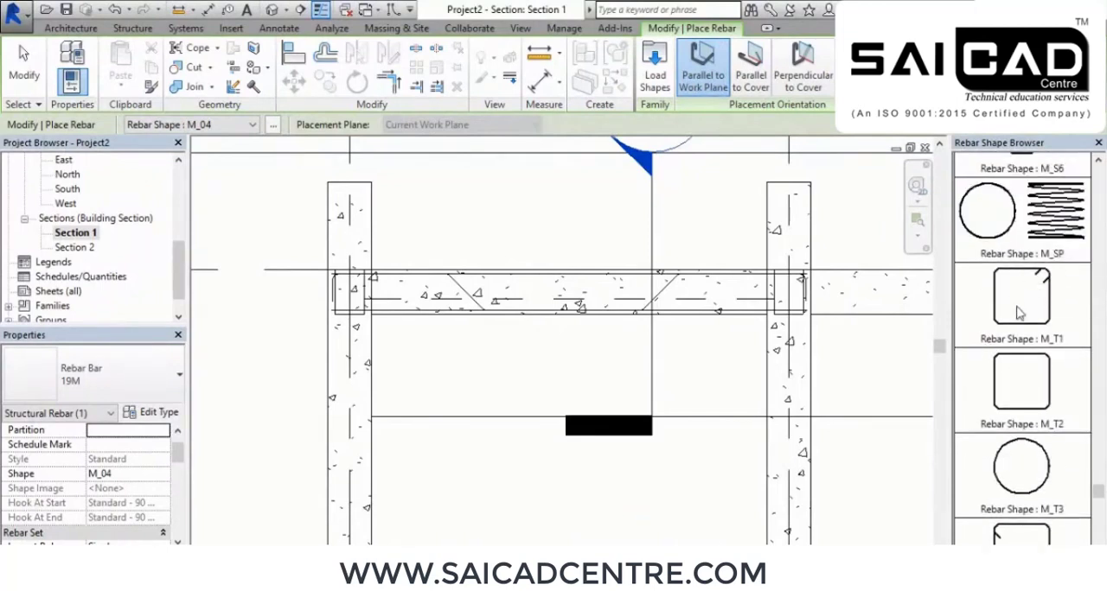
scroll(1019, 304, "up", 7)
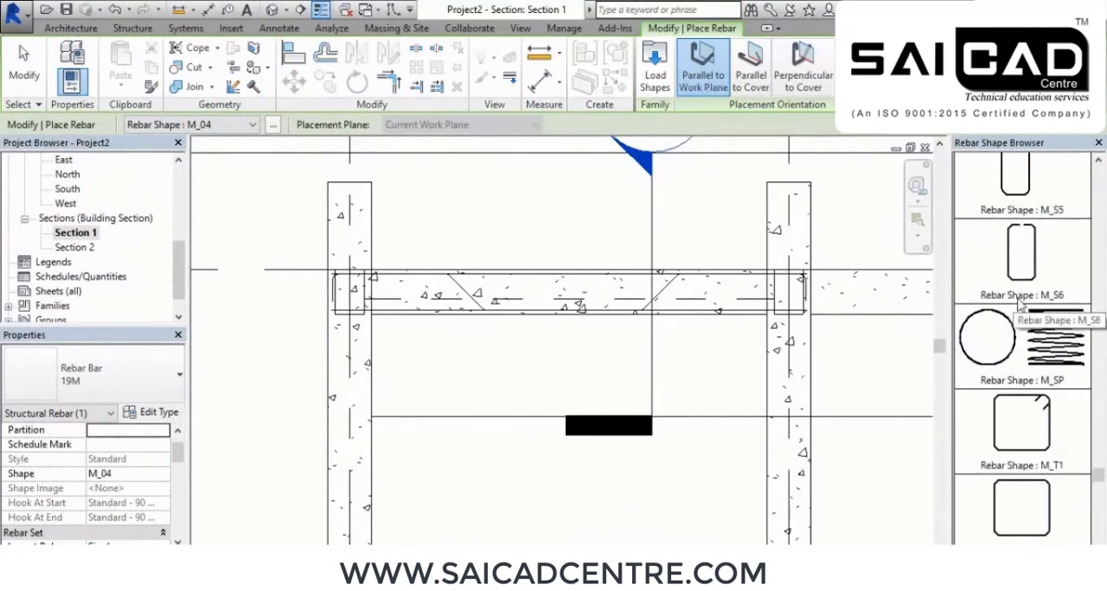
scroll(1018, 303, "up", 4)
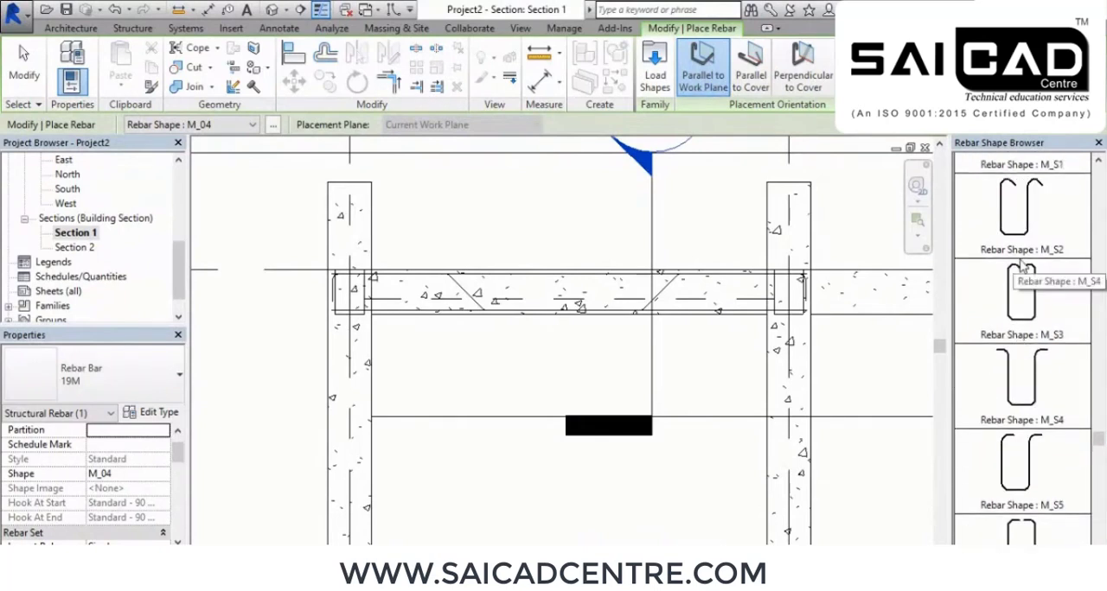
scroll(1022, 264, "up", 3)
scroll(1029, 311, "down", 9)
scroll(1038, 358, "down", 2)
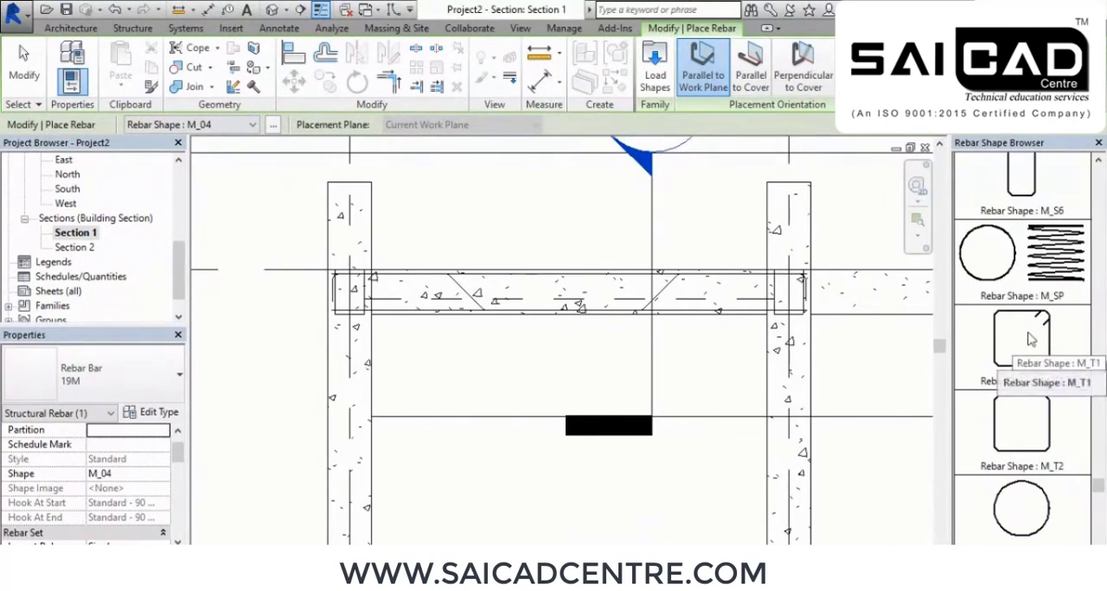
left_click(1029, 340)
Place 10M stirrups perpendicular to cover along the beam between the columns, using a Maximum Spacing layout of 150 mm
left_click(136, 387)
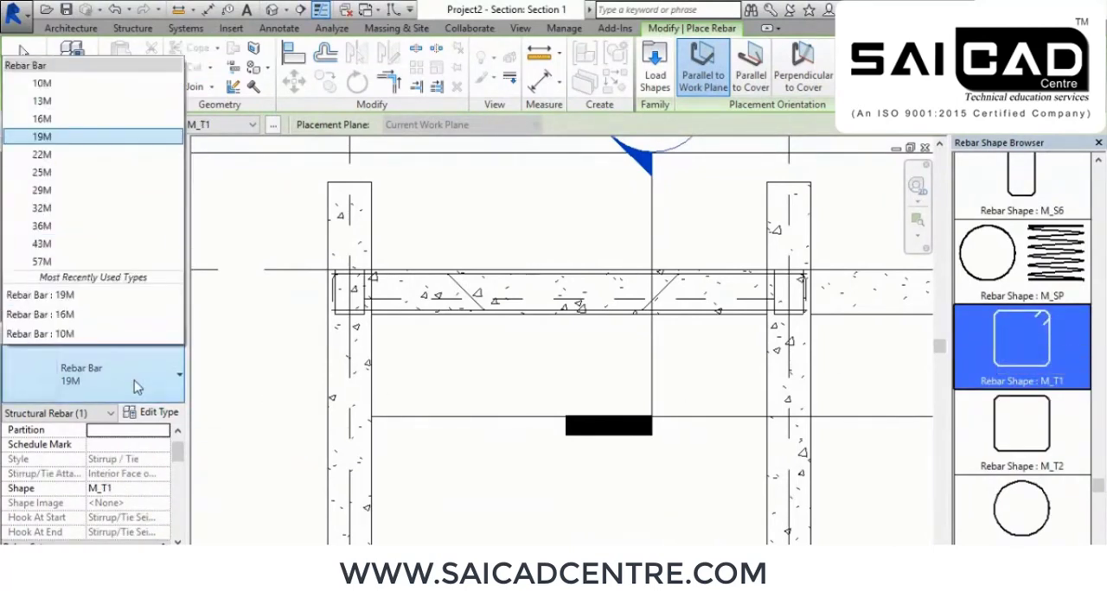
left_click(52, 83)
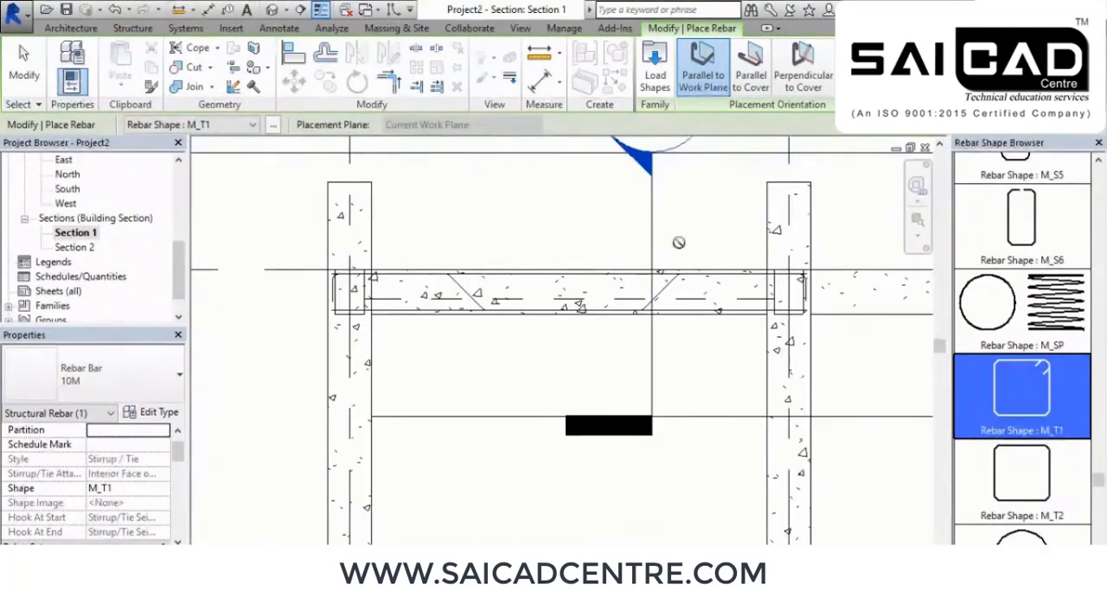
scroll(605, 295, "up", 2)
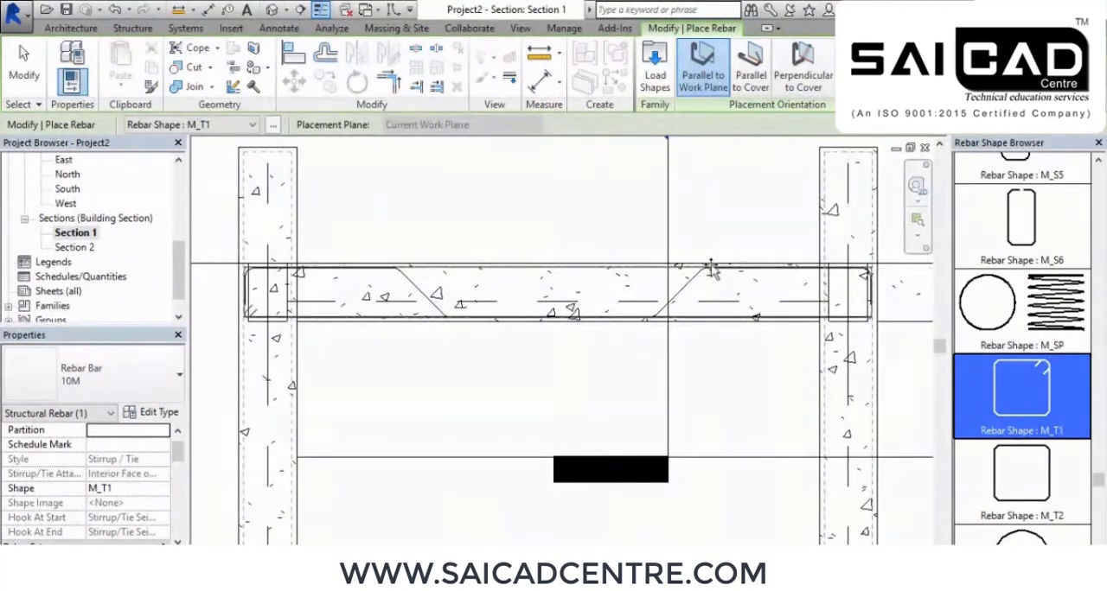
left_click(750, 71)
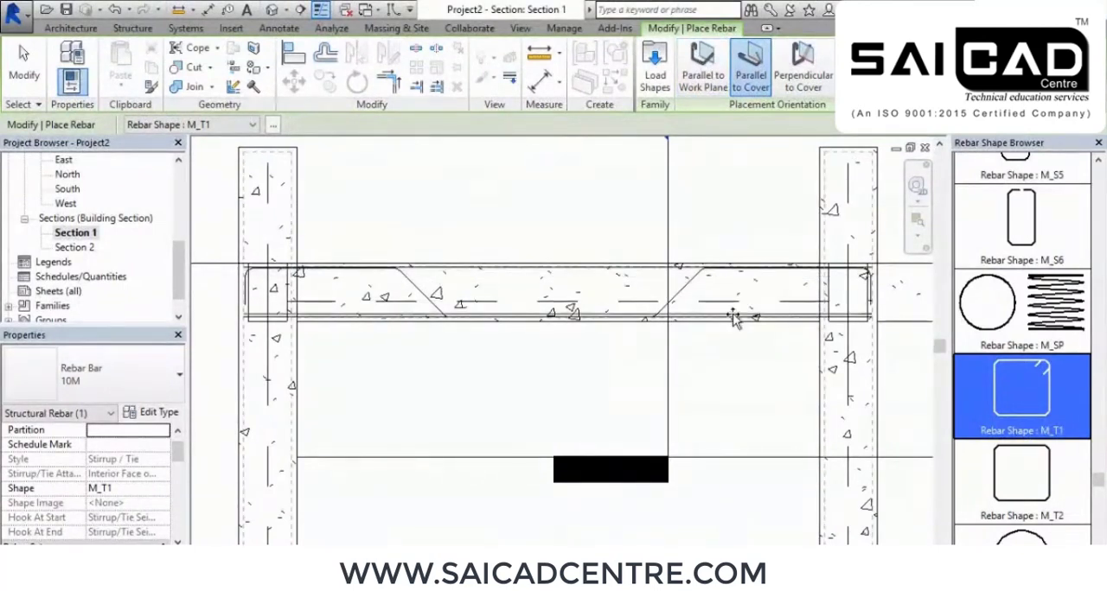
left_click(801, 77)
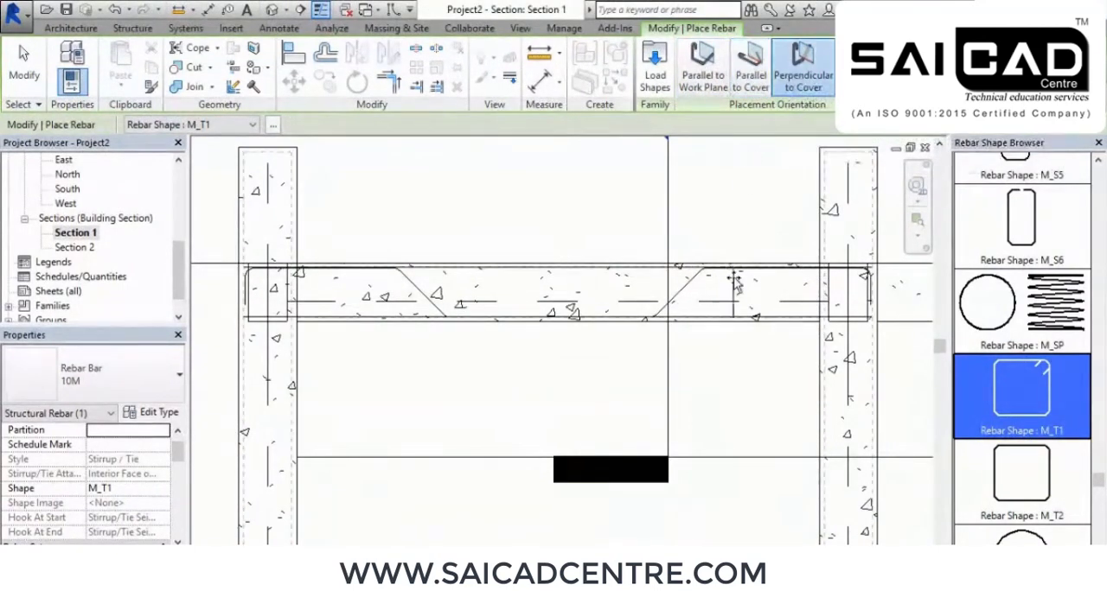
scroll(606, 294, "up", 4)
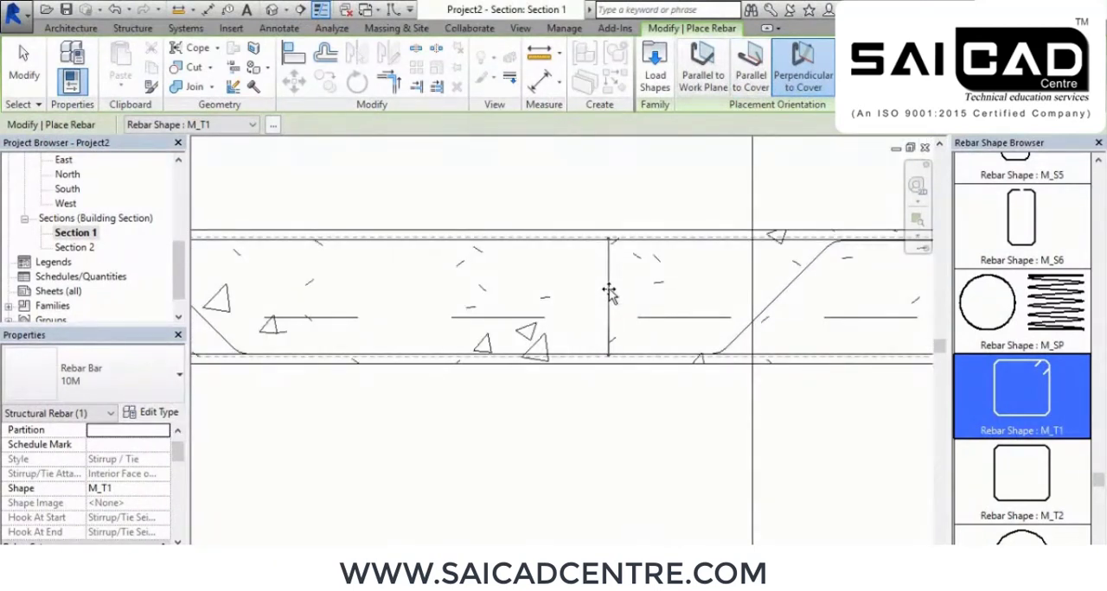
scroll(623, 294, "down", 2)
scroll(623, 293, "down", 3)
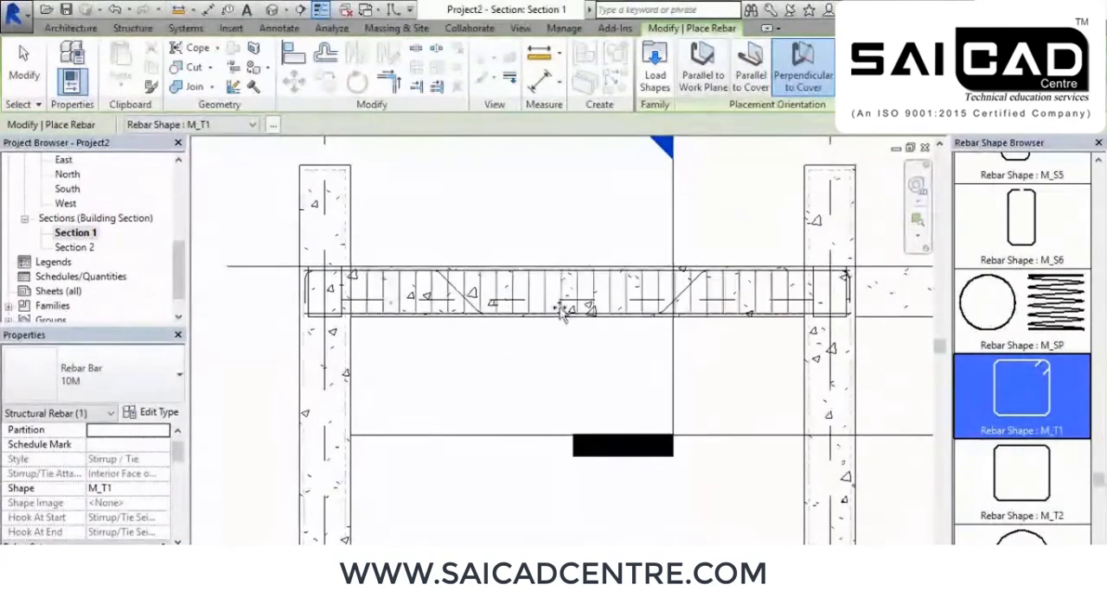
scroll(538, 303, "up", 1)
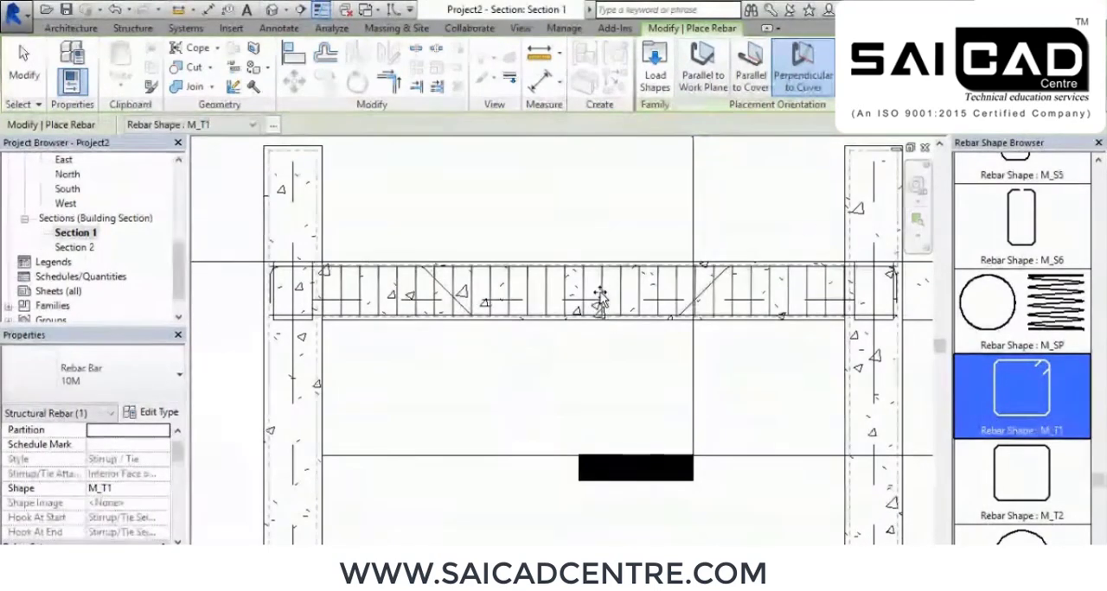
right_click(420, 198)
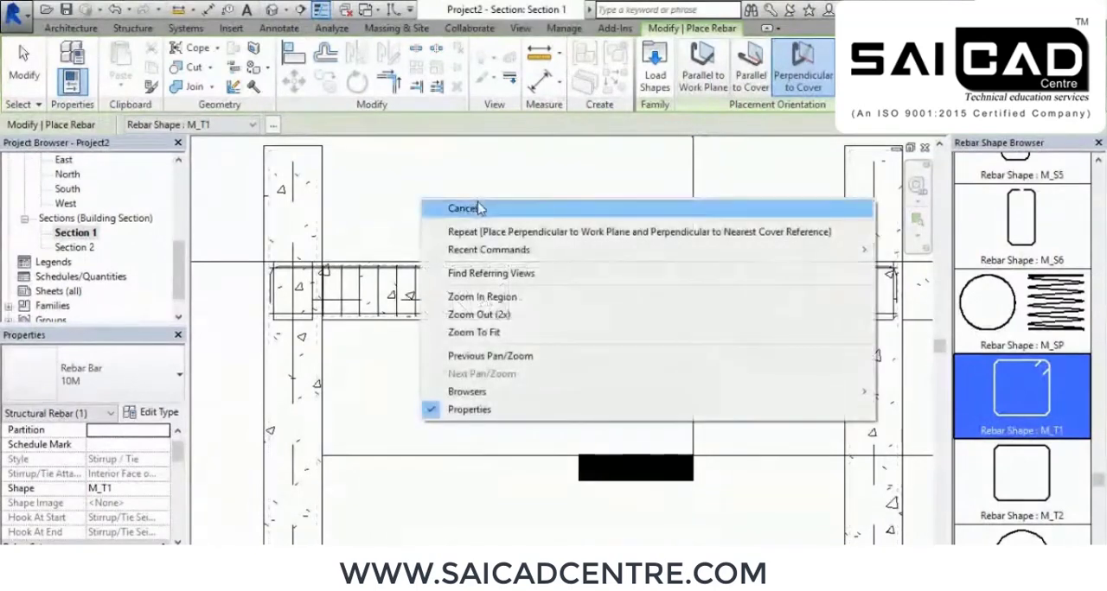
left_click(480, 208)
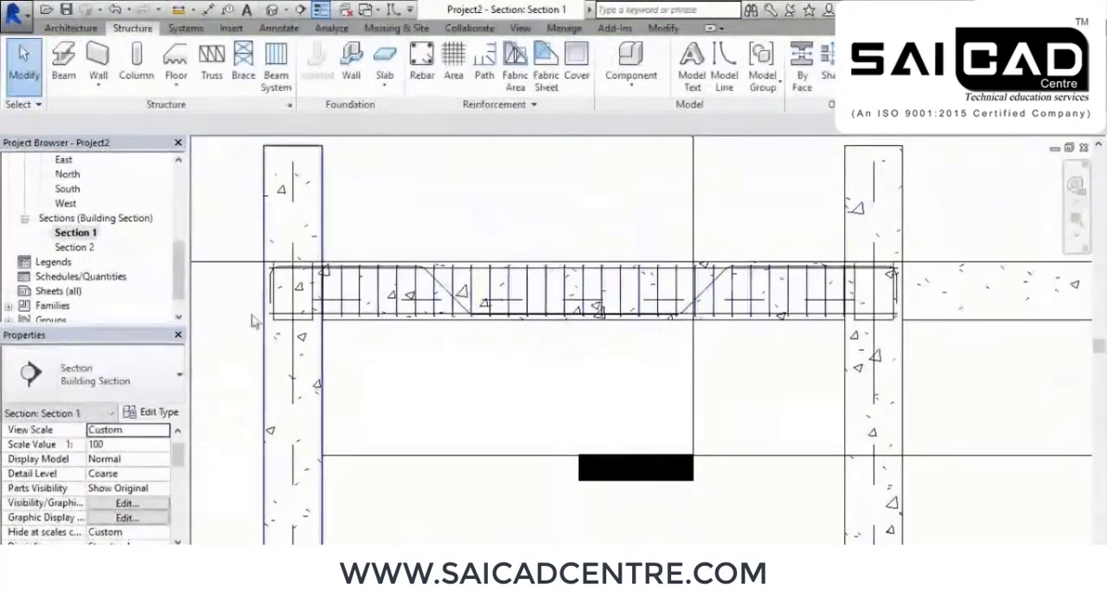
Inspect the beam's stirrup and bars in the Section 2 view and set that view's detail level to Fine
double_click(74, 248)
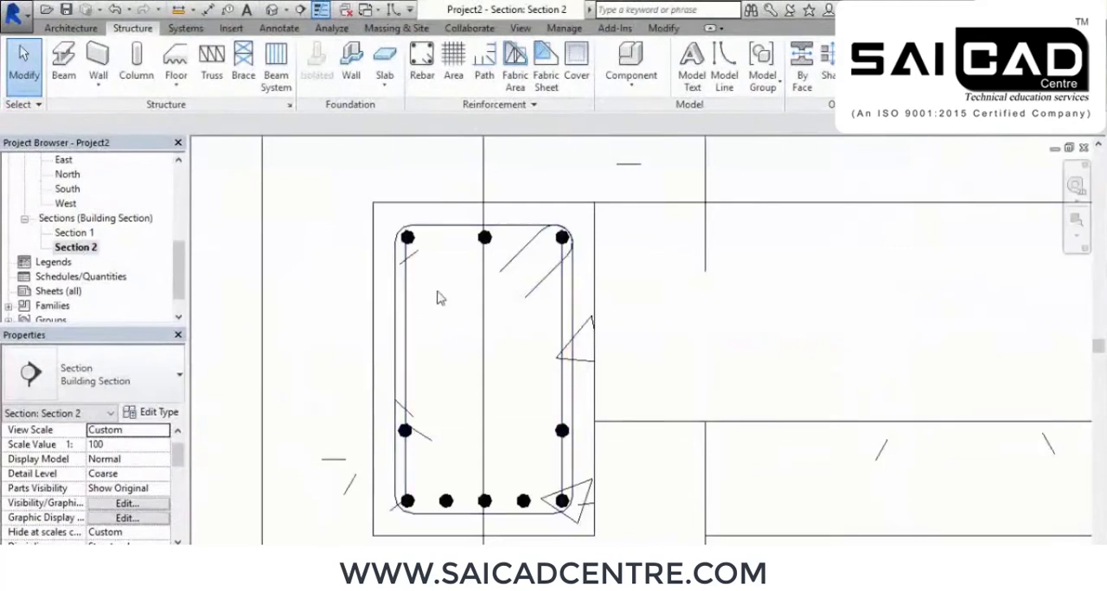
scroll(450, 299, "up", 2)
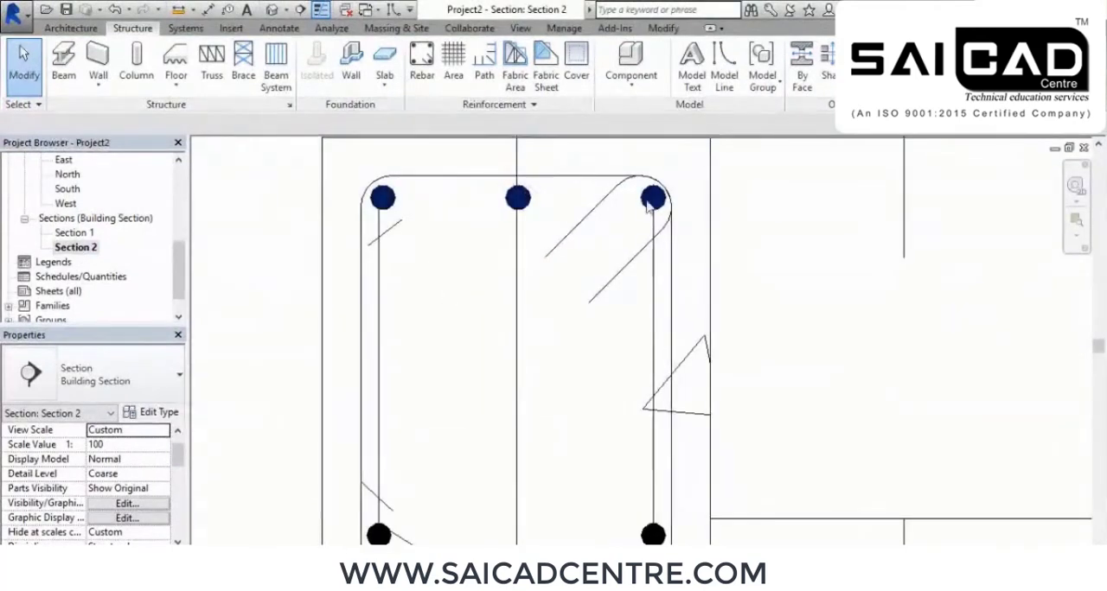
scroll(657, 203, "down", 1)
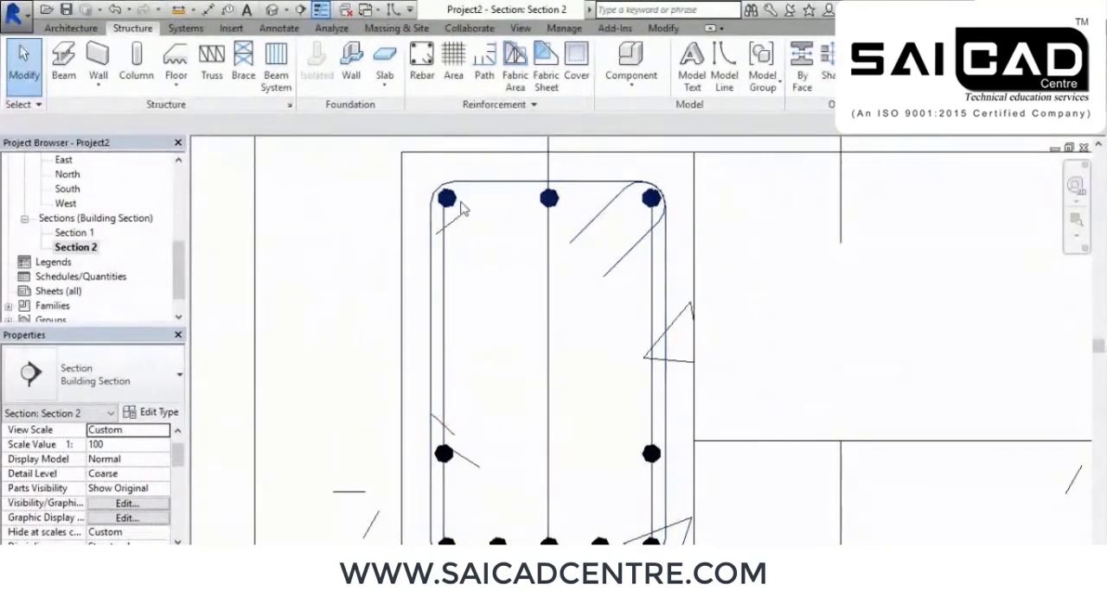
scroll(461, 207, "down", 1)
scroll(443, 429, "up", 2)
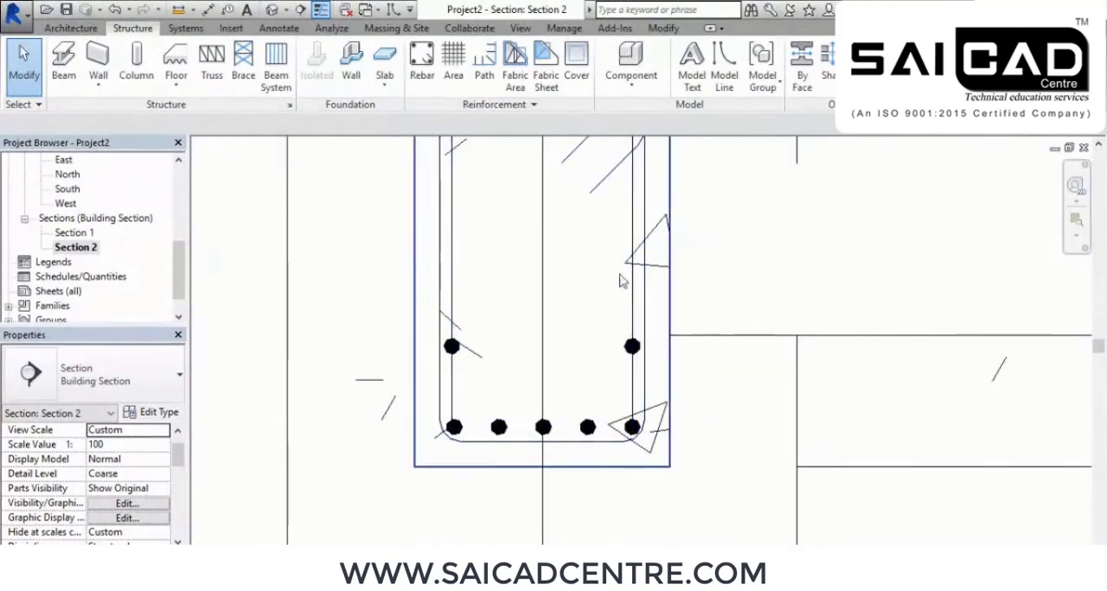
scroll(634, 435, "up", 1)
scroll(633, 435, "up", 5)
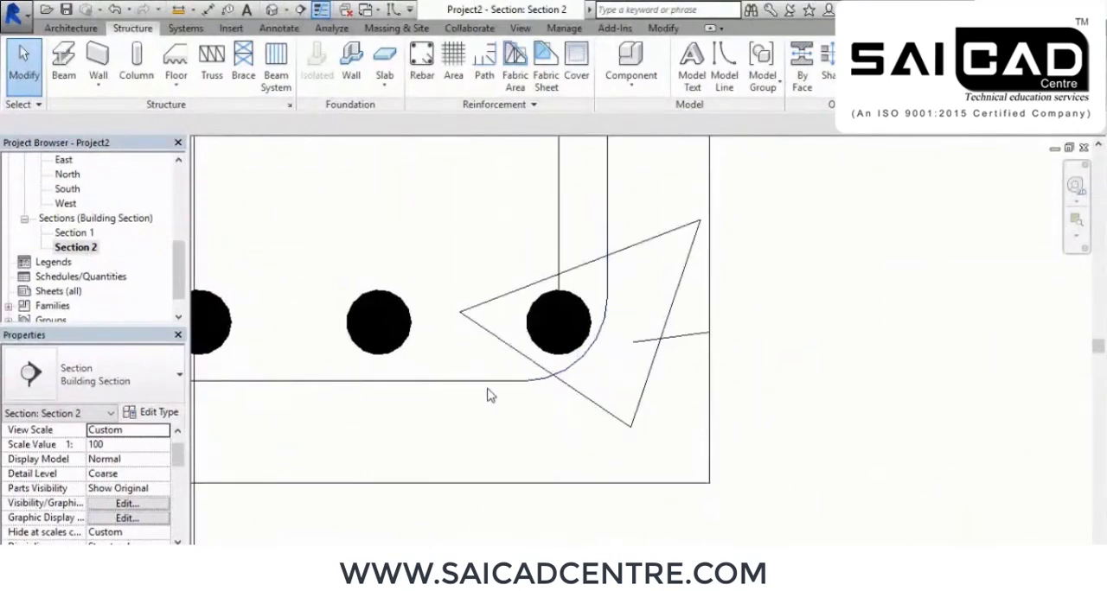
left_click(261, 554)
left_click(277, 542)
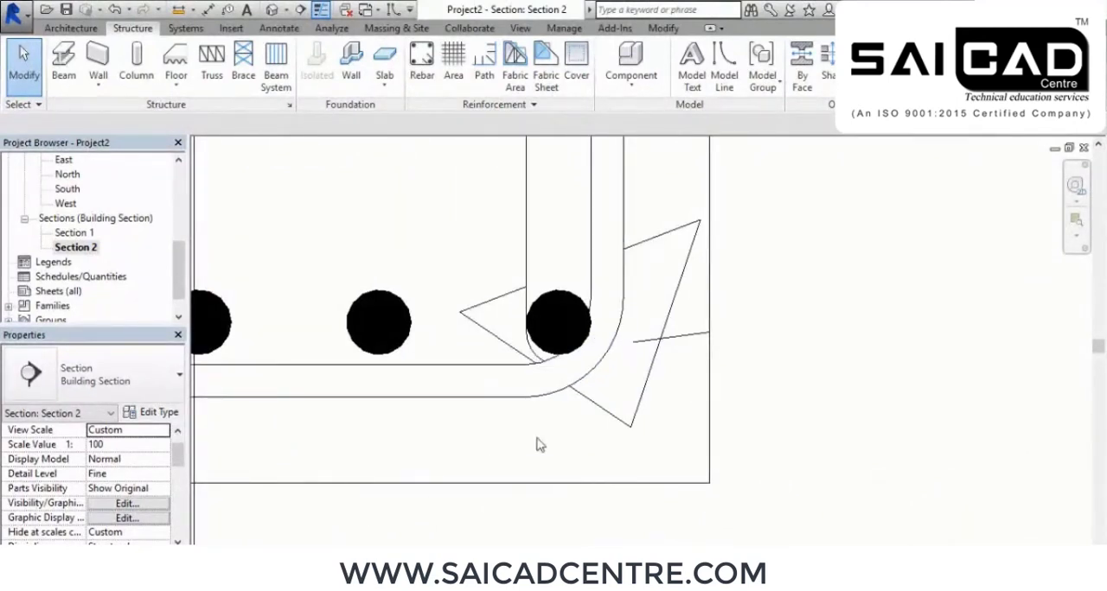
Examine how the stirrup's bottom corners fit around the main bars in the beam section
scroll(620, 408, "down", 3)
scroll(619, 402, "down", 3)
middle_click_drag(514, 331, 552, 390)
scroll(656, 448, "up", 7)
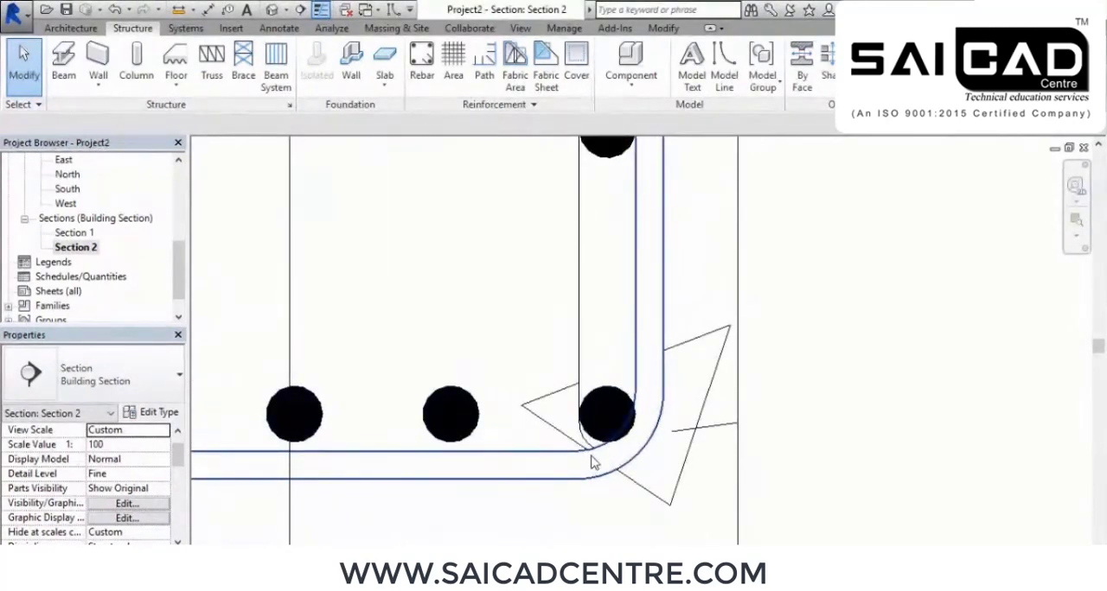
scroll(591, 461, "up", 2)
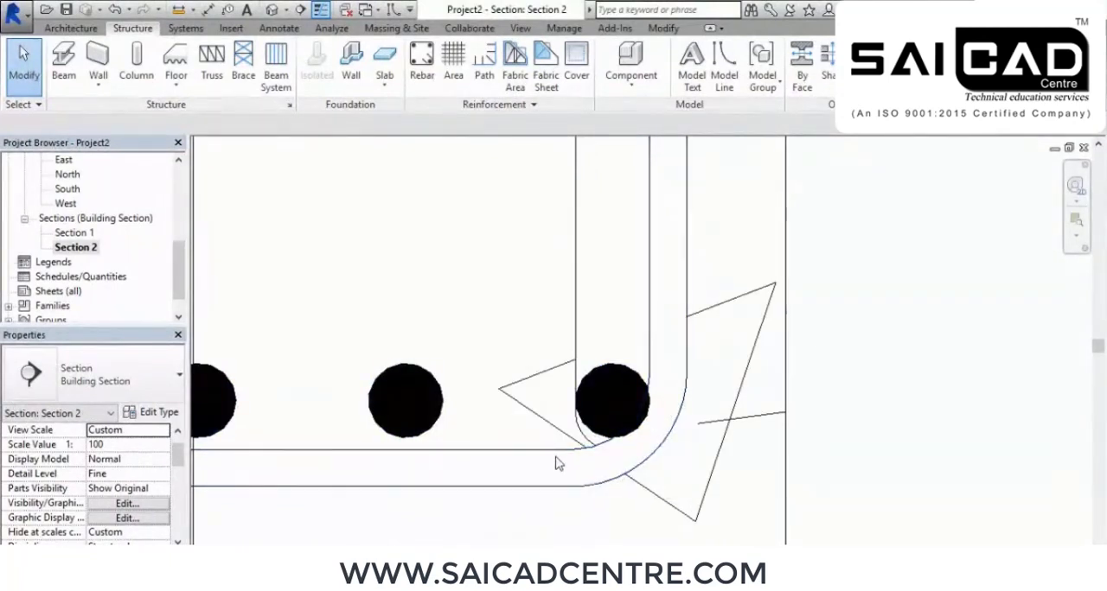
scroll(652, 461, "up", 1)
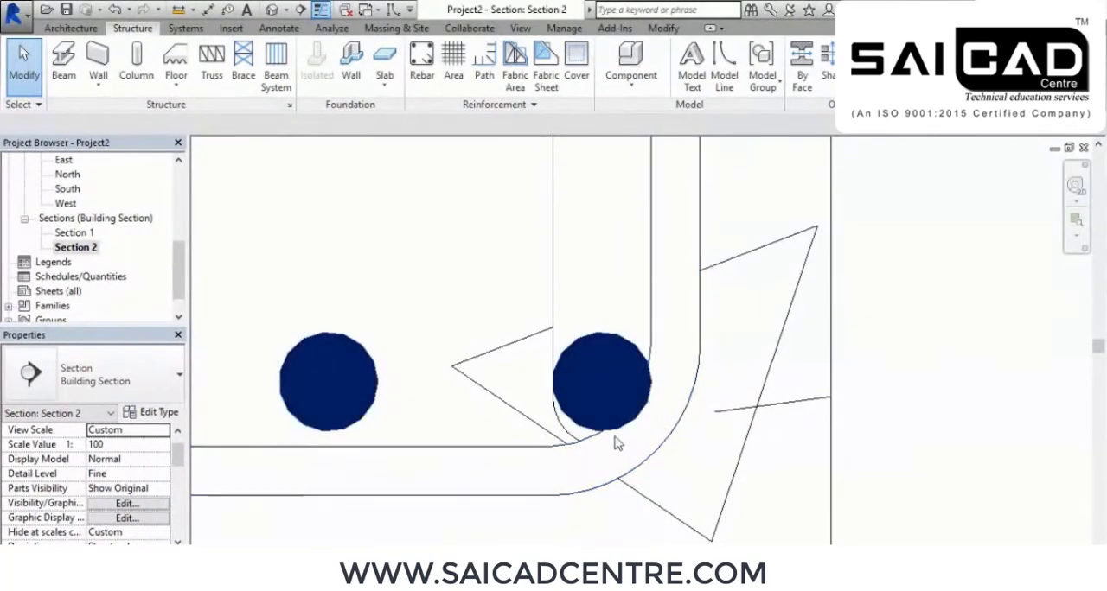
scroll(610, 467, "up", 3)
scroll(610, 466, "down", 8)
scroll(611, 467, "down", 2)
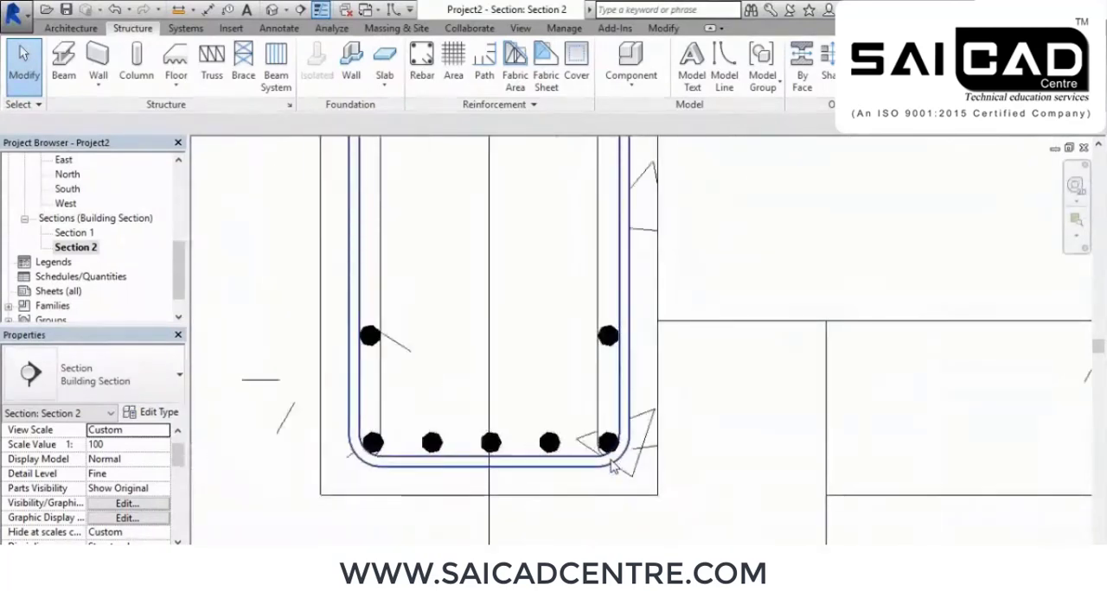
Try bar type 16M on the beam's M_T1 stirrup set and restore it to 10M
left_click(357, 456)
left_click(147, 396)
left_click(52, 116)
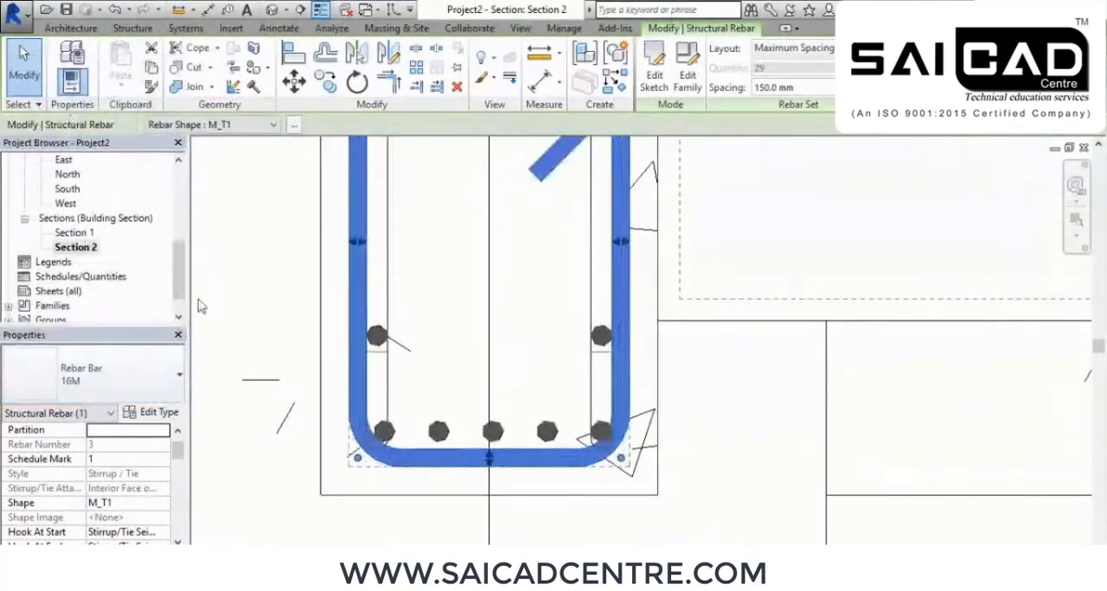
scroll(429, 477, "up", 1)
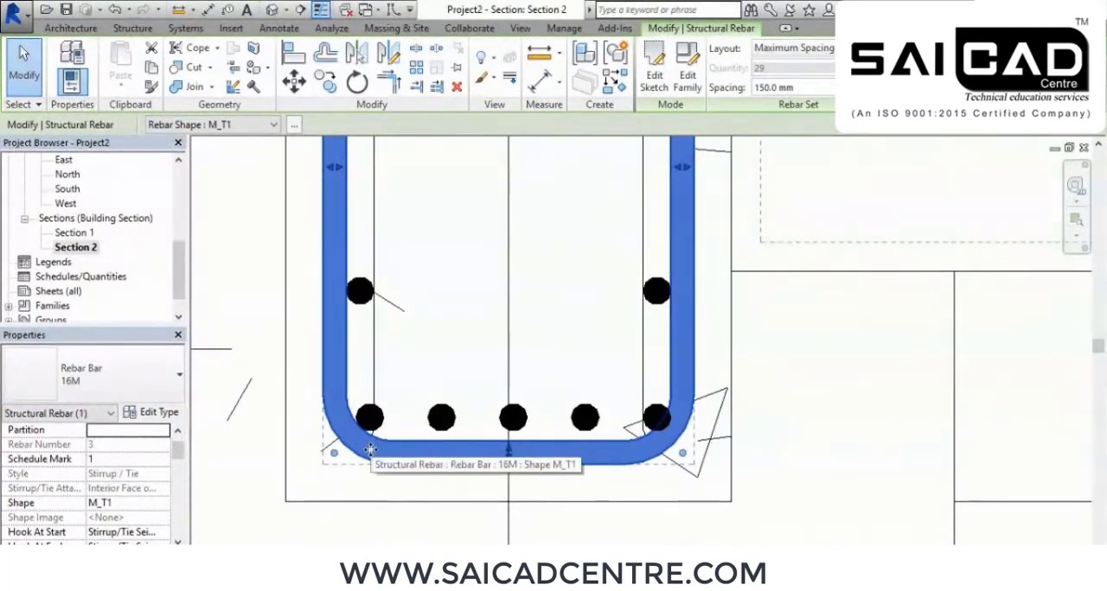
left_click(115, 355)
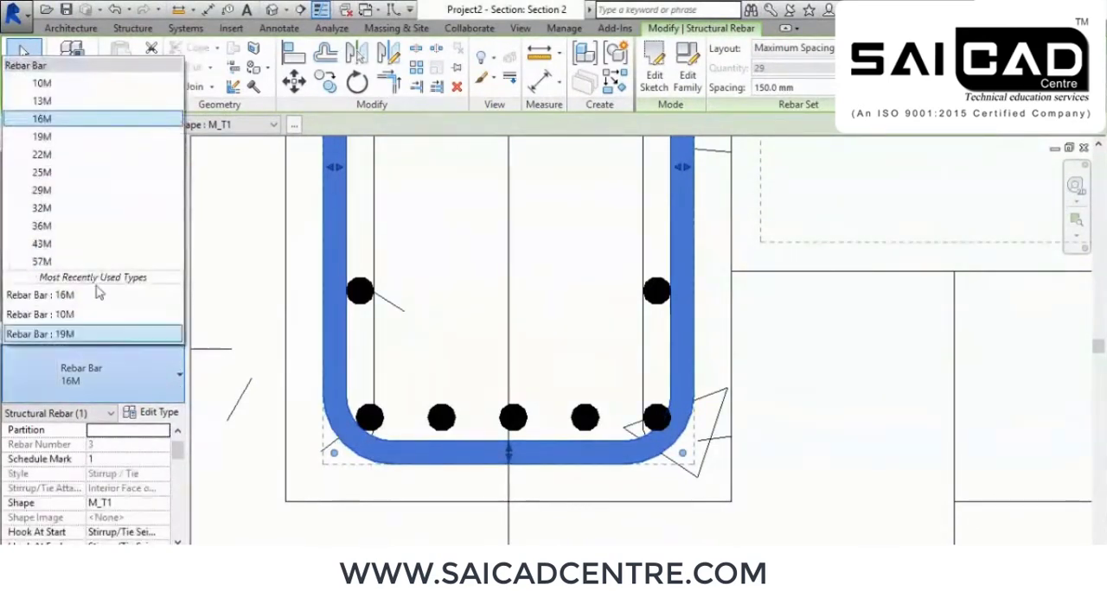
left_click(42, 83)
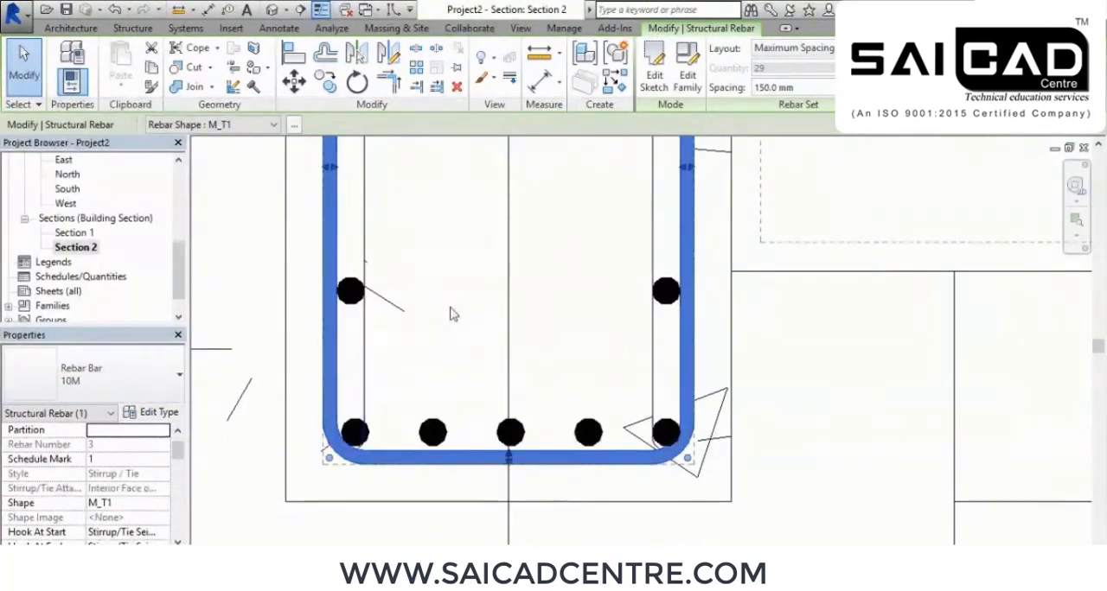
Examine the 10M stirrup and the main bars across the whole beam section, and clear the stirrup selection
scroll(441, 322, "down", 2)
scroll(662, 467, "up", 2)
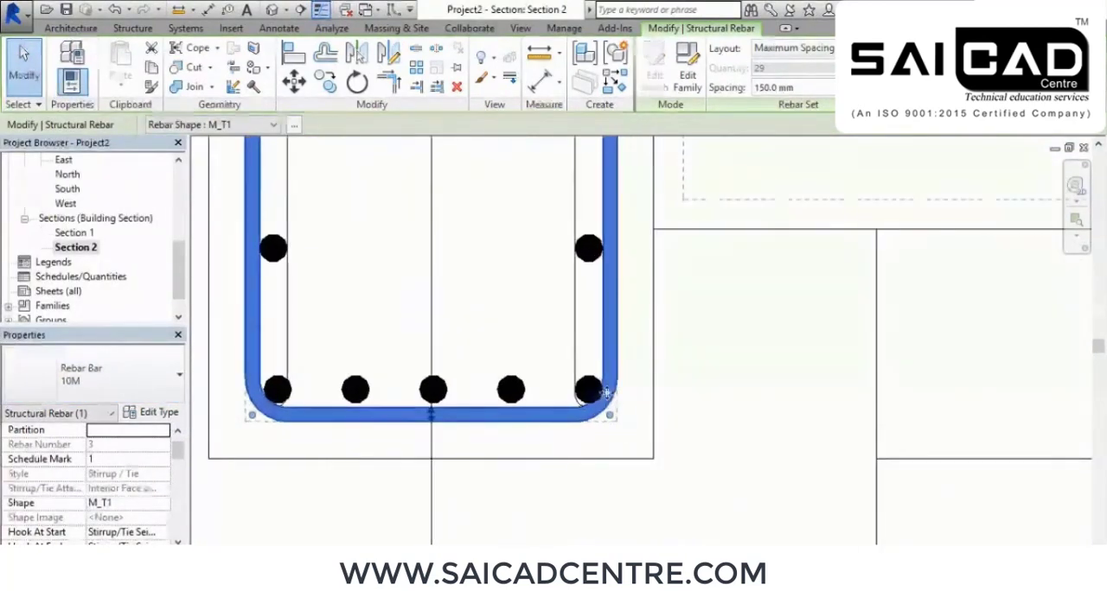
scroll(659, 486, "up", 1)
scroll(662, 451, "down", 4)
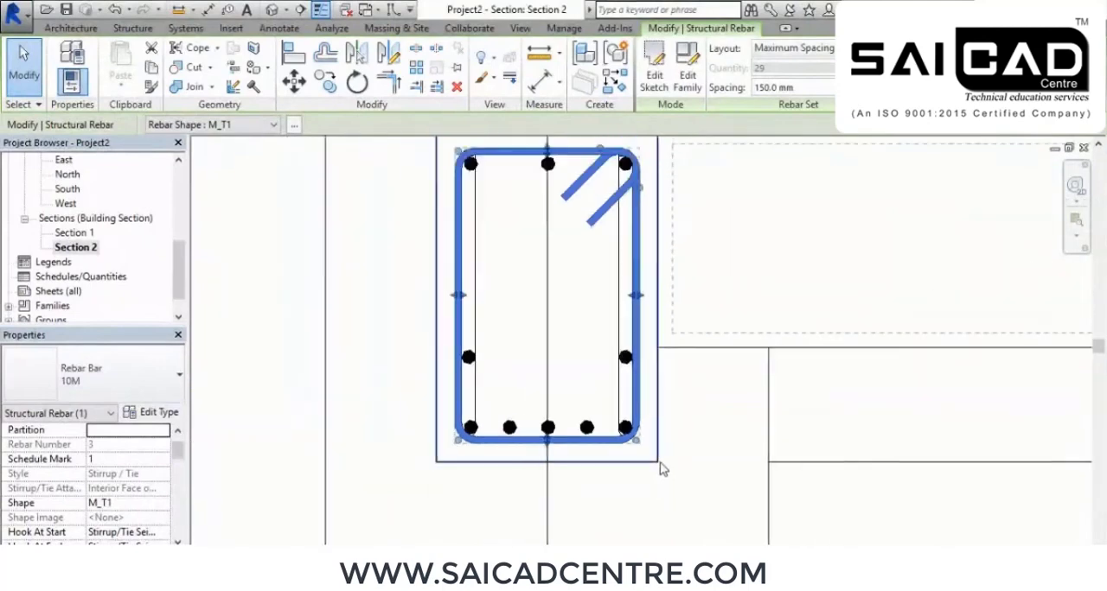
right_click(365, 361)
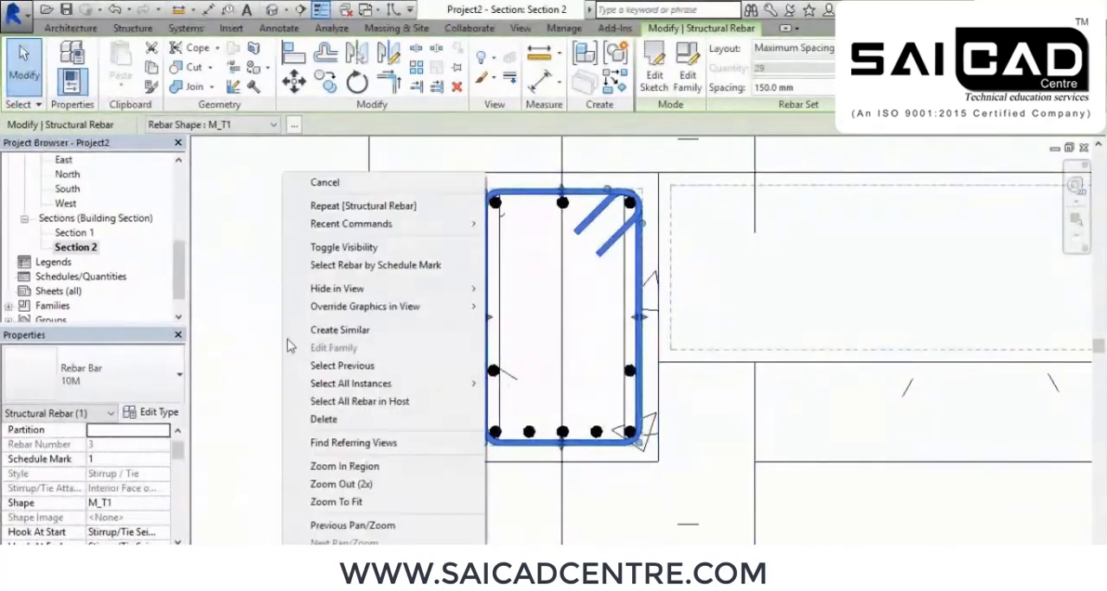
left_click(351, 193)
right_click(348, 192)
left_click(380, 199)
scroll(529, 450, "up", 2)
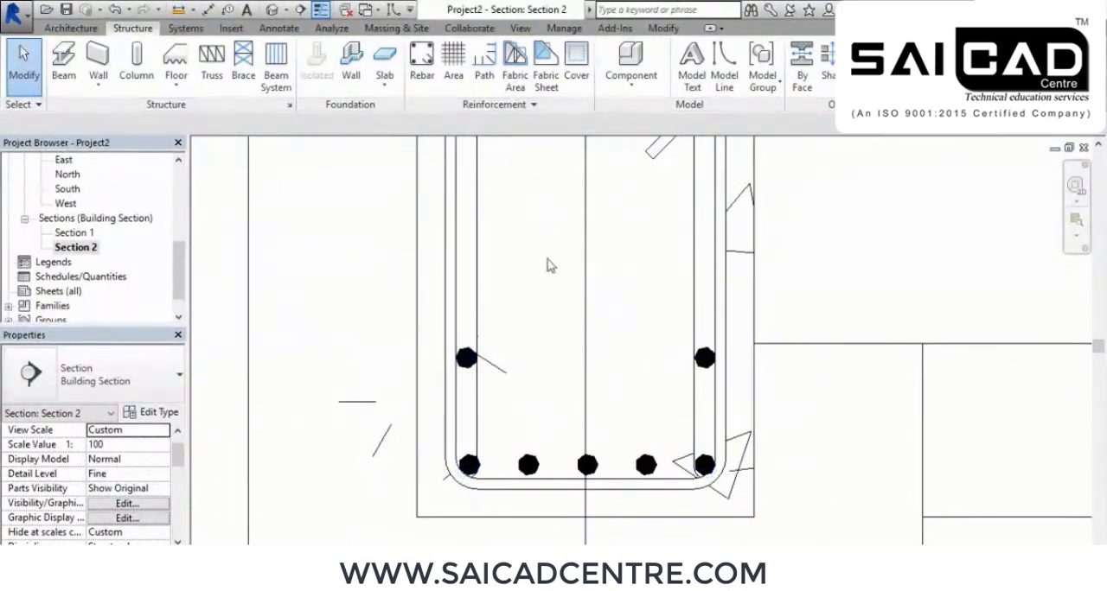
scroll(600, 378, "down", 4)
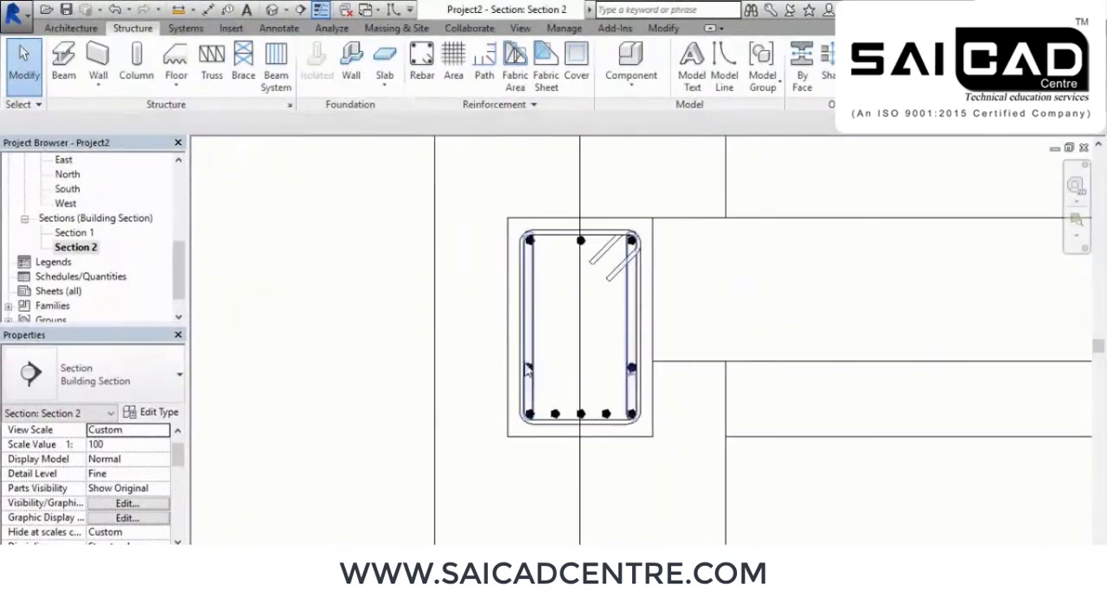
In the 3D view, select the reinforced front beam and filter the selection to Structural Rebar only
left_click(271, 12)
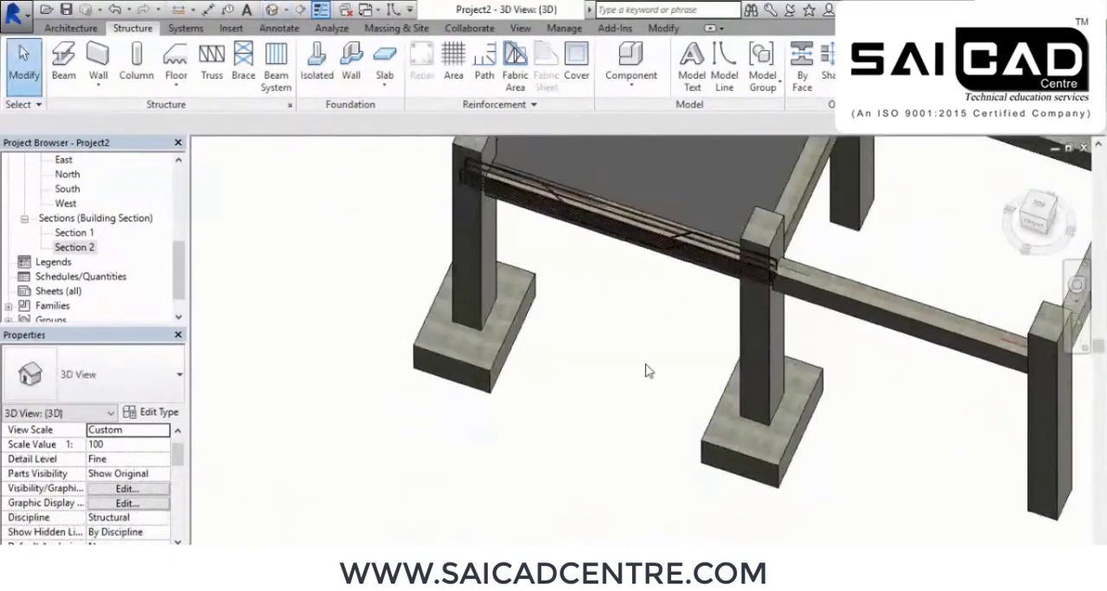
middle_click_drag(664, 400, 718, 459, "shift")
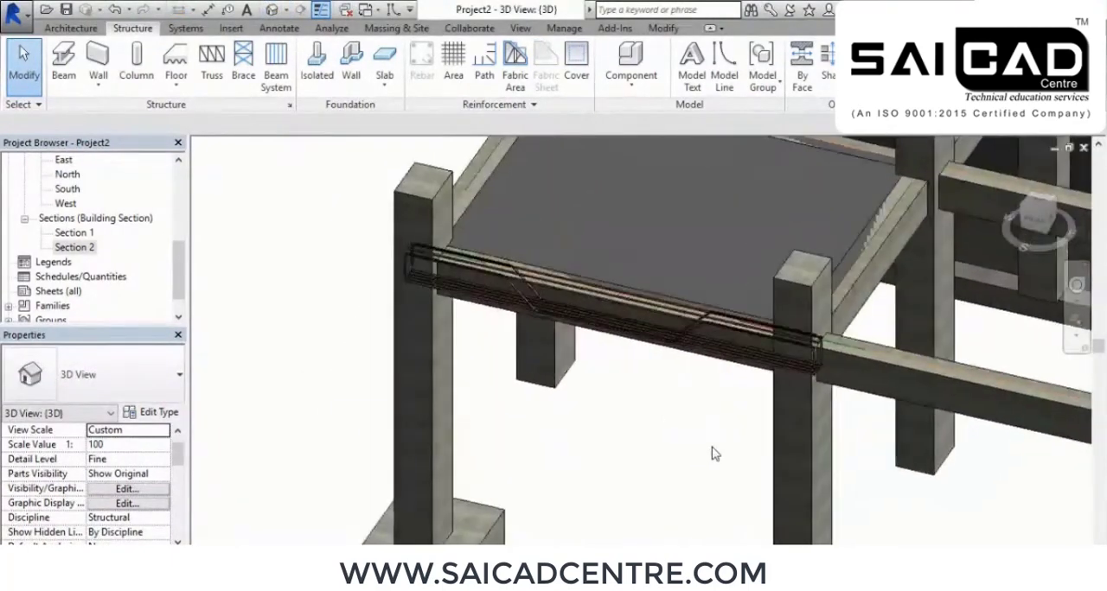
left_click(502, 266)
left_click(653, 64)
left_click(699, 176)
left_click(450, 227)
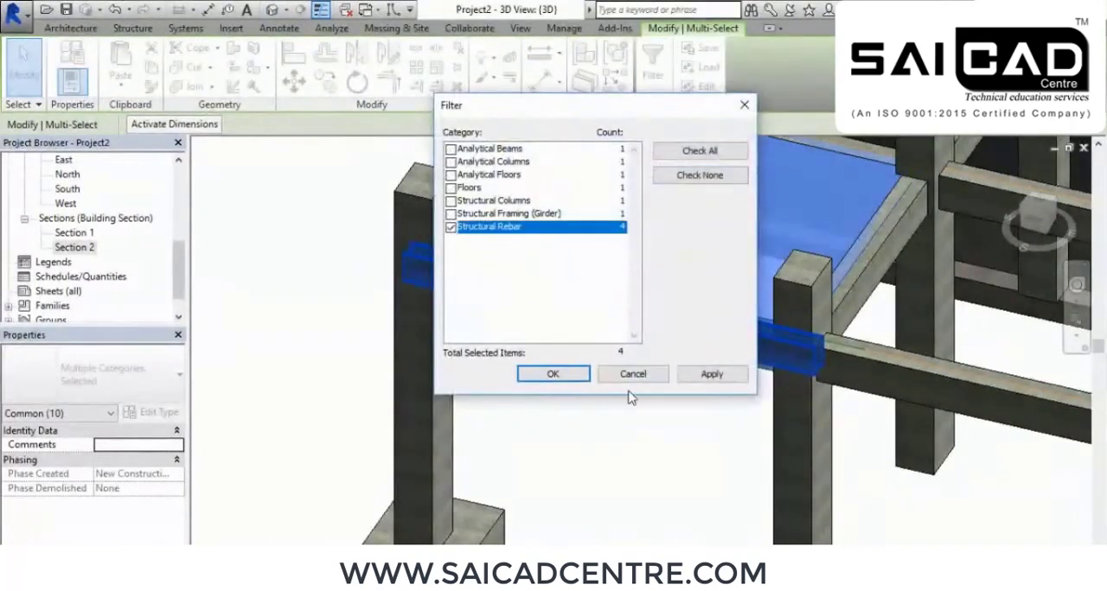
left_click(686, 380)
left_click(553, 374)
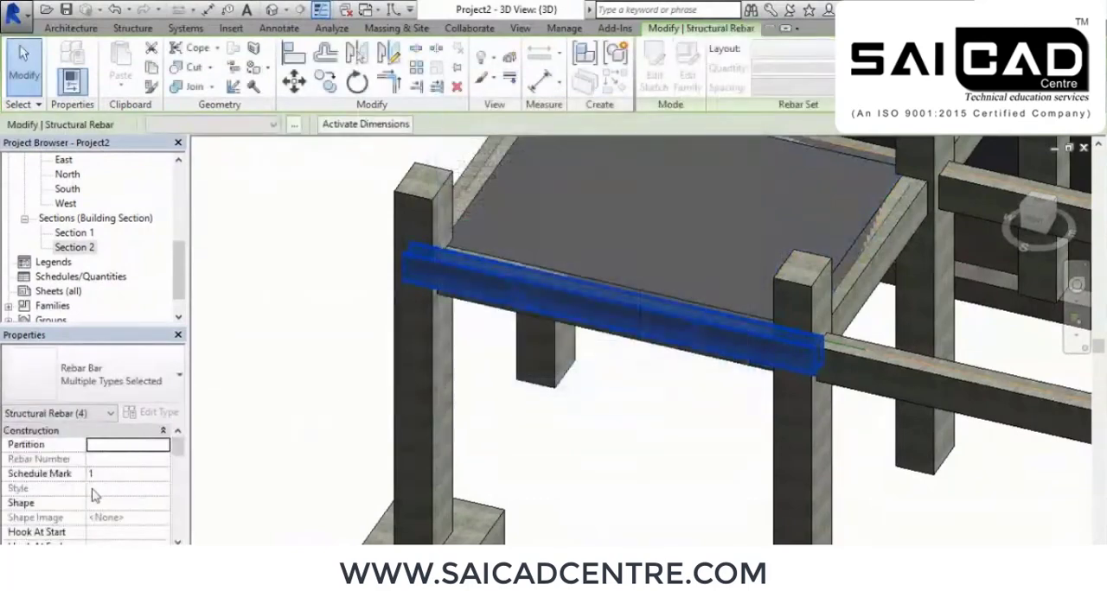
Set the selected rebar to view unobscured and as solid in the Analytical Model and {3D} views
scroll(93, 498, "down", 3)
scroll(111, 512, "down", 3)
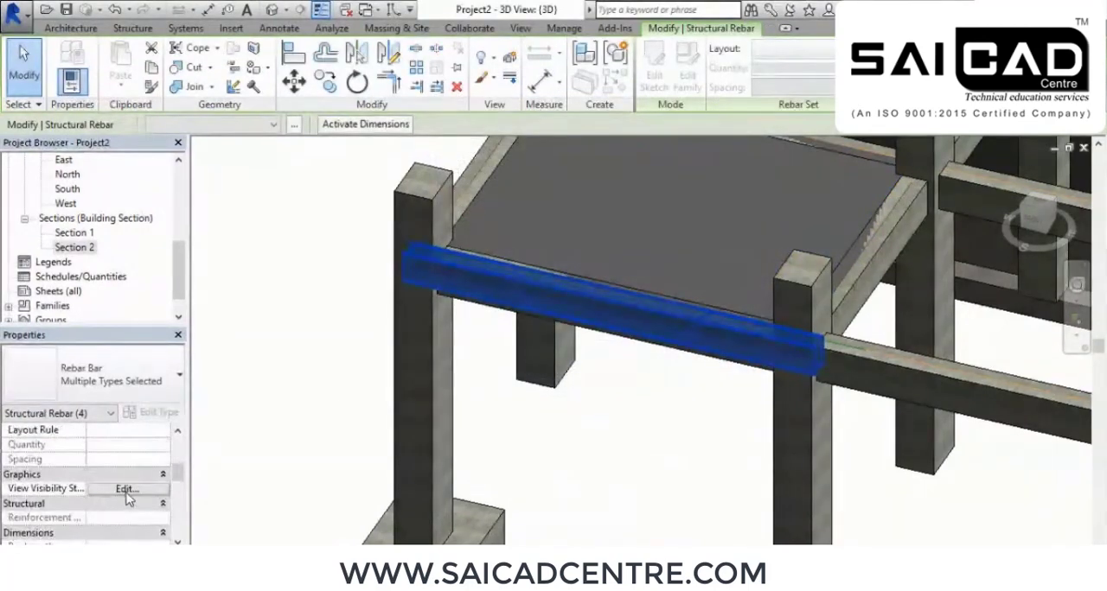
left_click(126, 490)
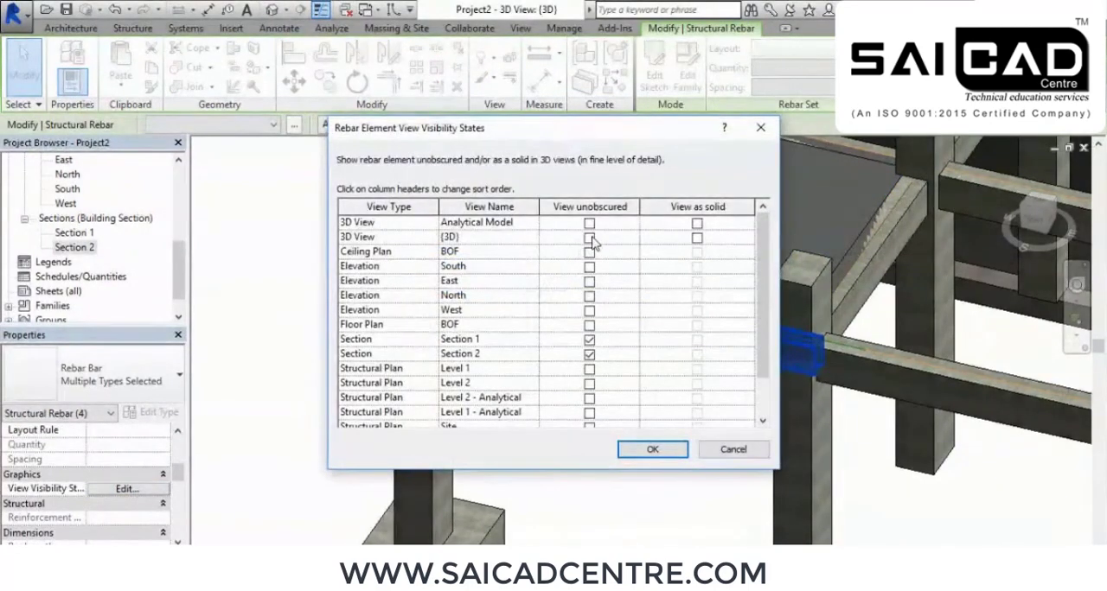
left_click(590, 240)
left_click(591, 226)
left_click(697, 224)
left_click(697, 238)
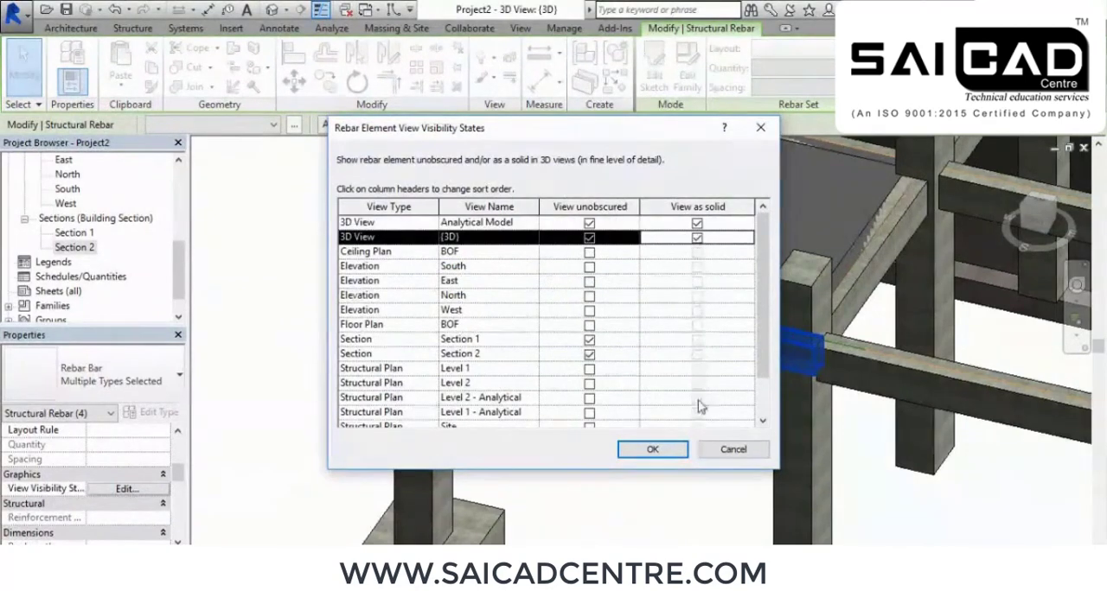
left_click(665, 451)
left_click(664, 450)
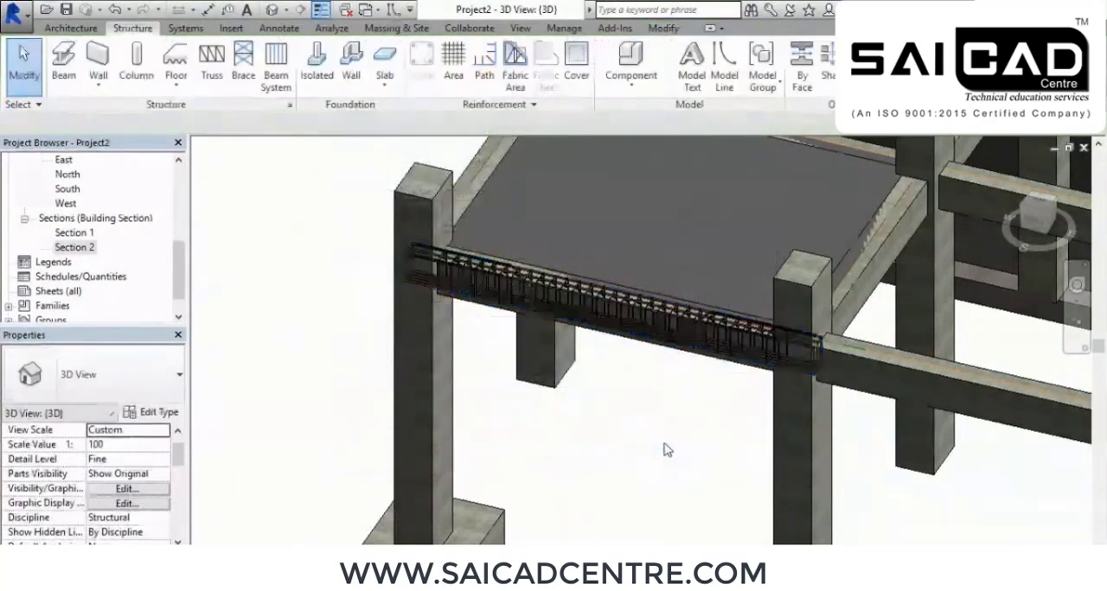
Inspect the beam's solid stirrups, straight bars and bent bars in the 3D view
middle_click_drag(664, 449, 600, 372, "shift")
scroll(706, 353, "up", 4)
middle_click_drag(714, 396, 657, 447, "shift")
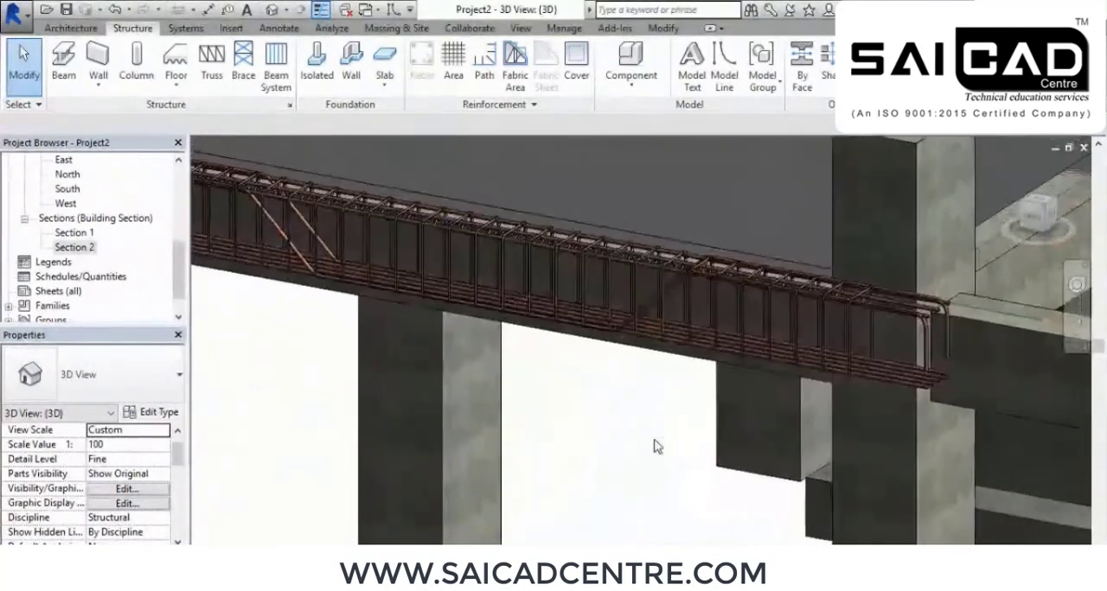
middle_click_drag(571, 439, 549, 457, "shift")
scroll(498, 304, "up", 5)
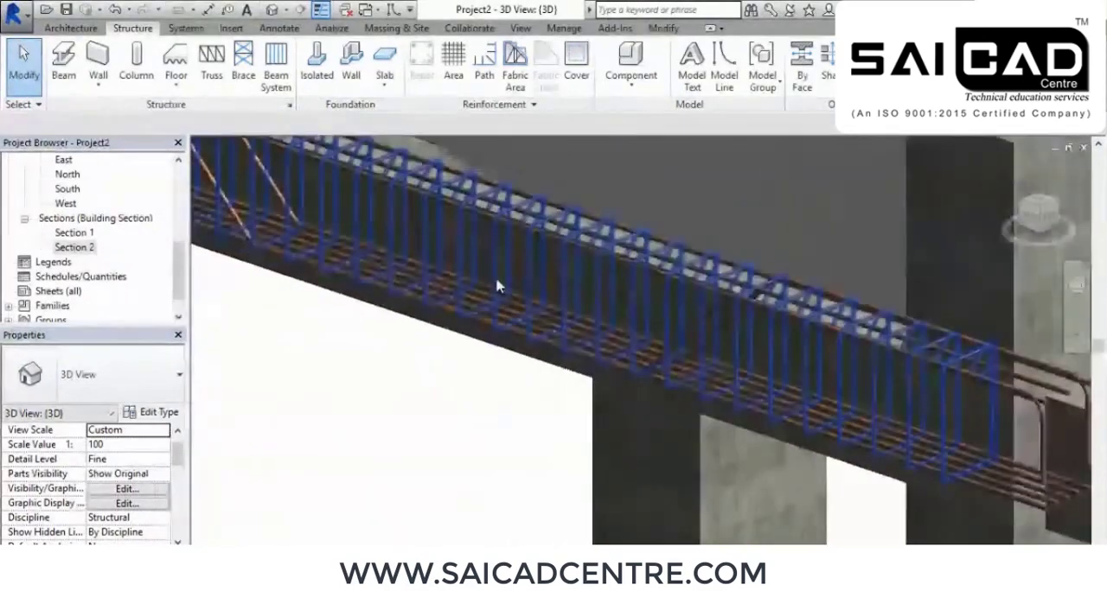
middle_click_drag(781, 402, 470, 253)
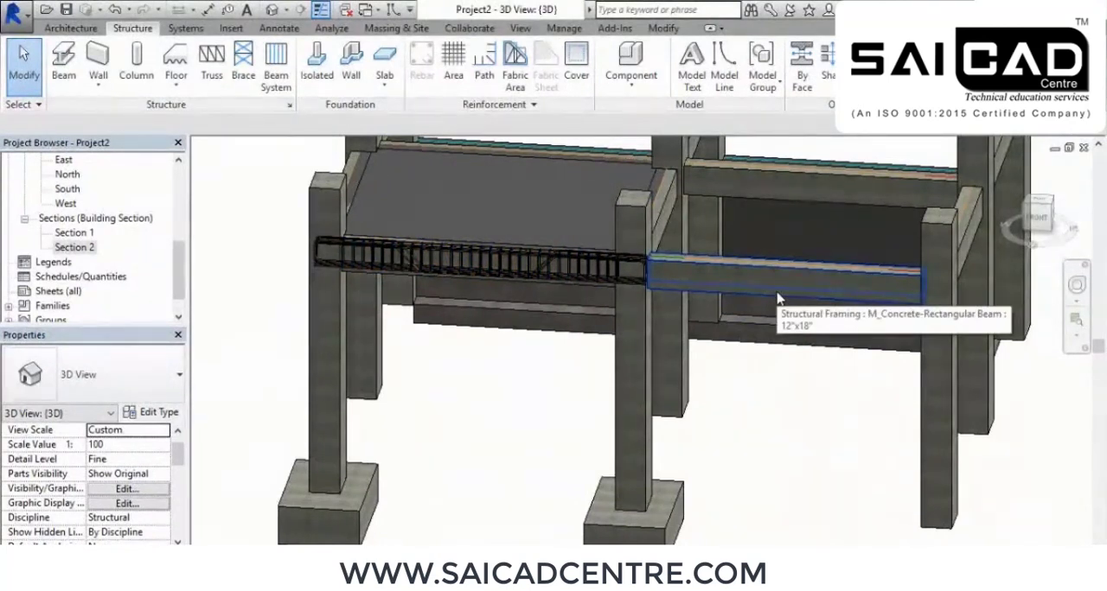
In the Section 1 view, select the reinforced beam and filter the selection to Structural Rebar only
double_click(76, 233)
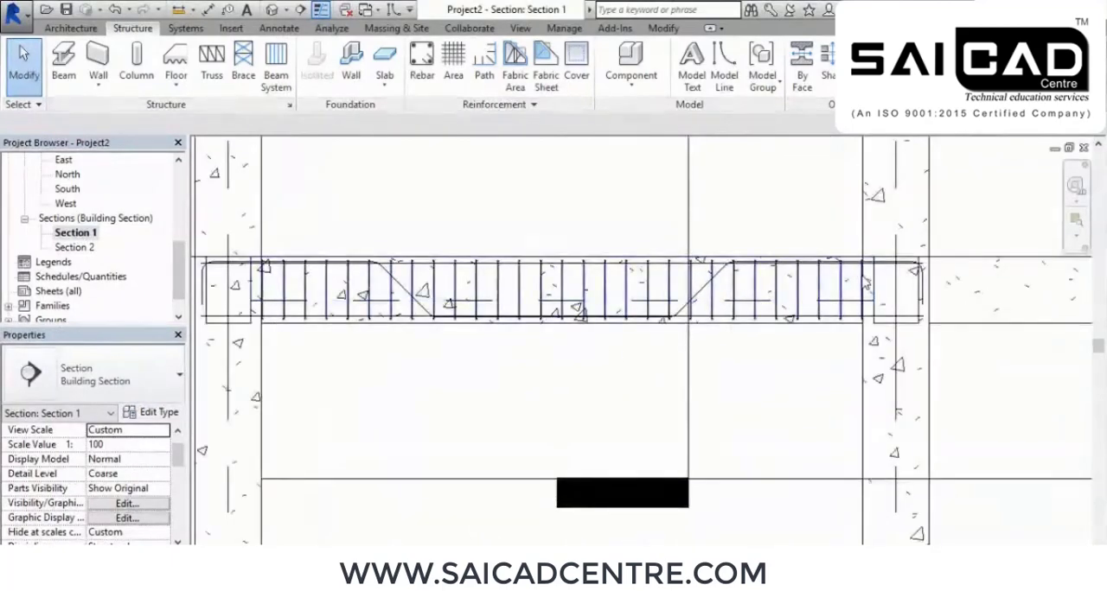
scroll(813, 208, "down", 2)
left_click_drag(498, 352, 496, 352)
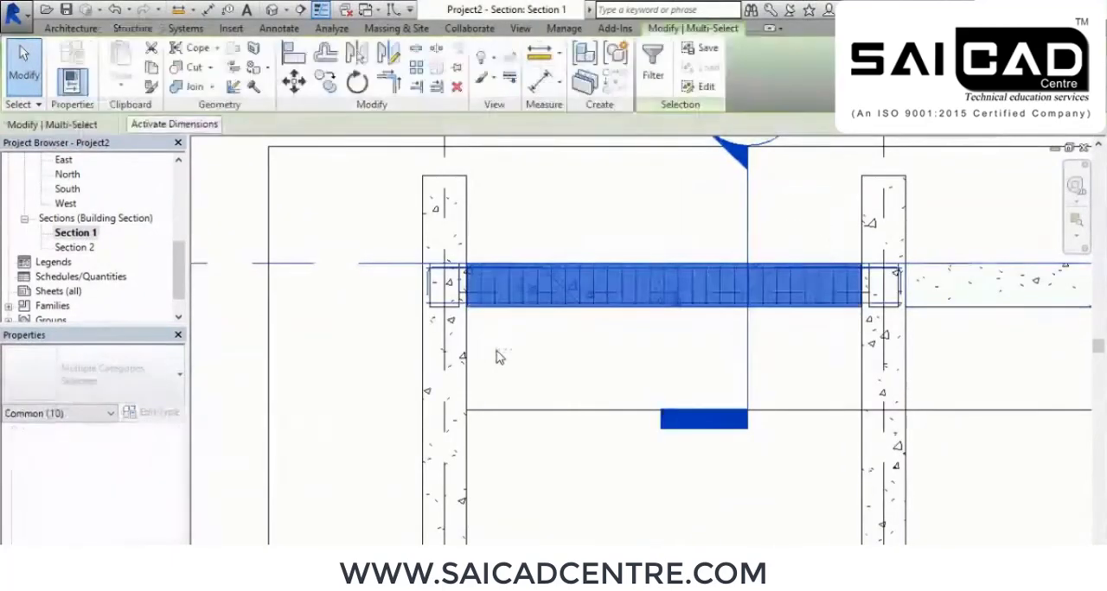
left_click(651, 59)
left_click(700, 177)
left_click(452, 189)
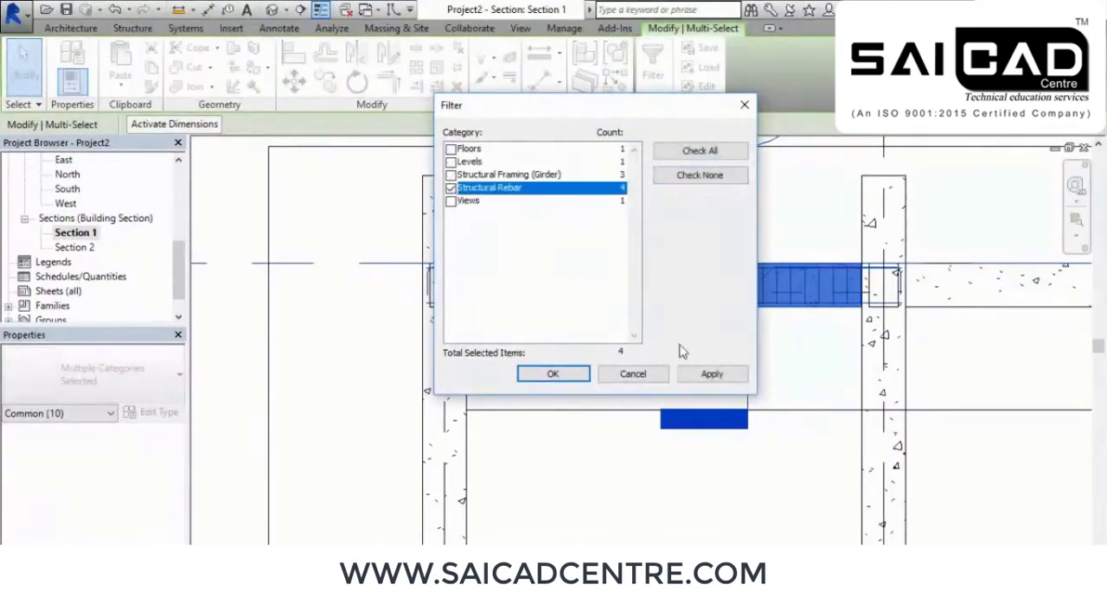
left_click(678, 373)
left_click(554, 374)
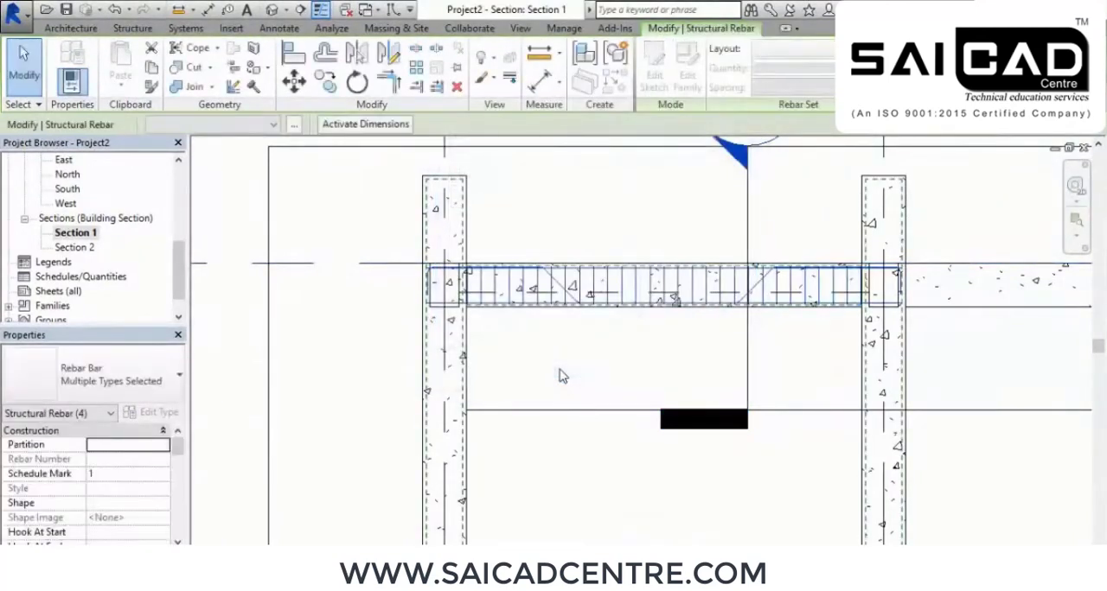
Copy the selected rebar into the adjacent beam span, offset from the first column's edge to the matching edge of the next column
middle_click_drag(650, 386, 599, 385)
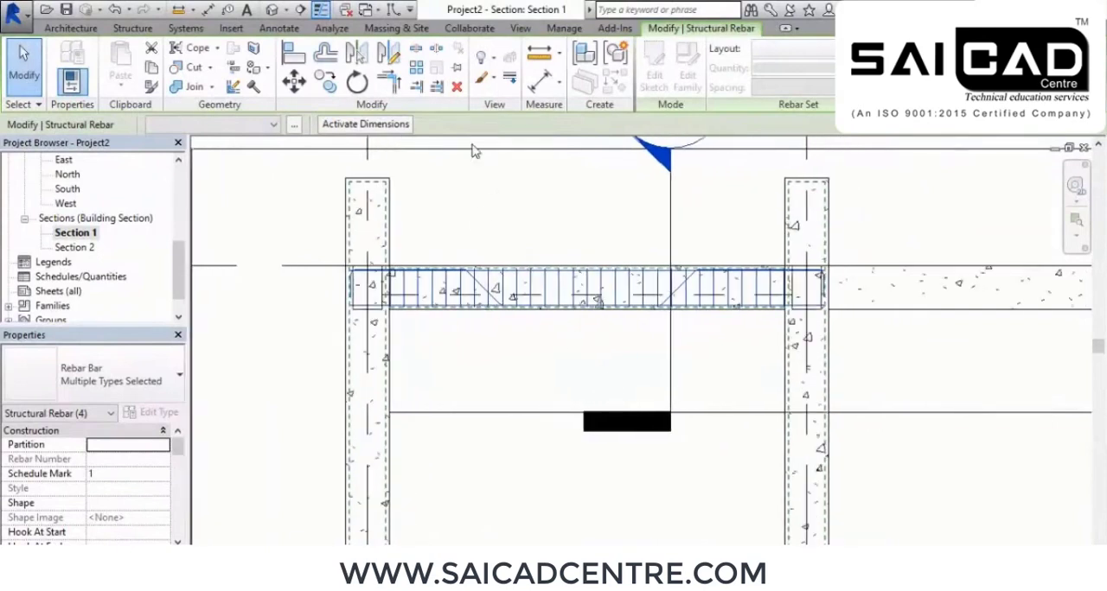
left_click(327, 82)
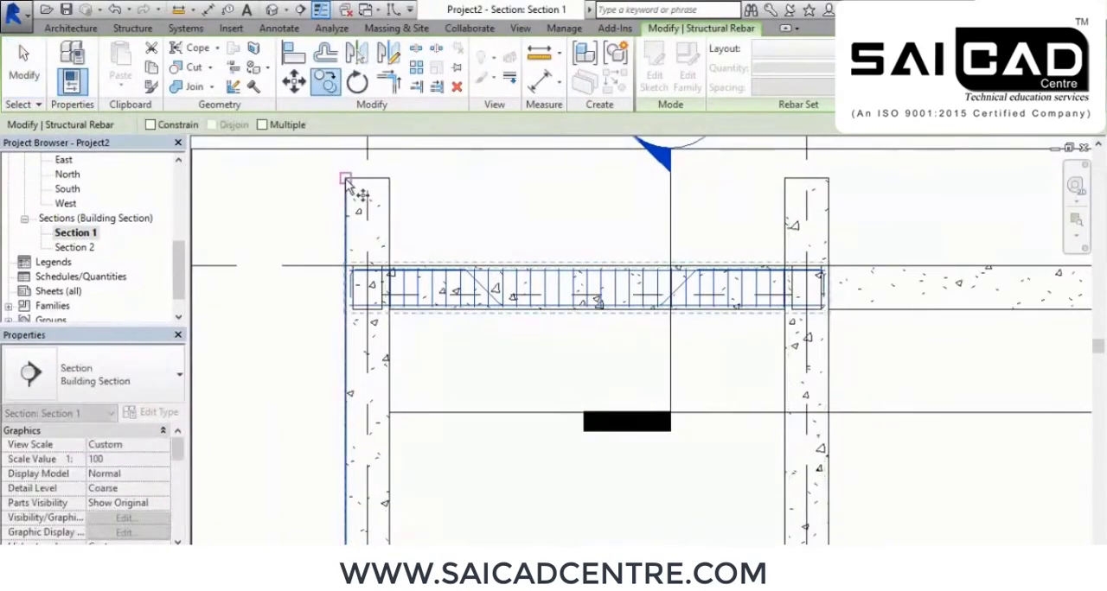
left_click(786, 179)
scroll(954, 240, "down", 2)
right_click(739, 200)
left_click(743, 208)
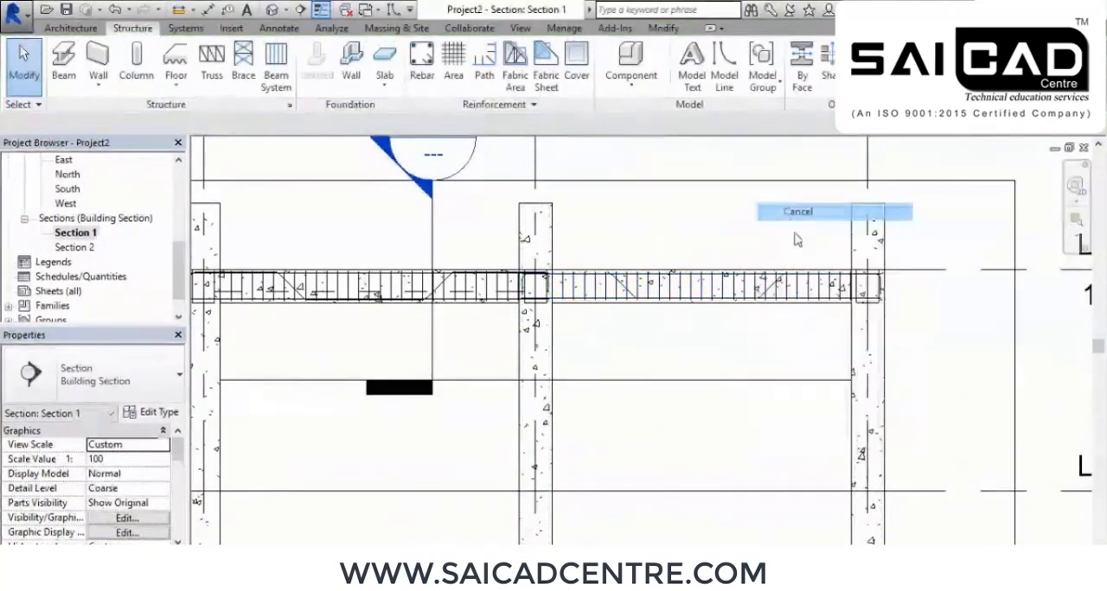
middle_click_drag(785, 213, 716, 218)
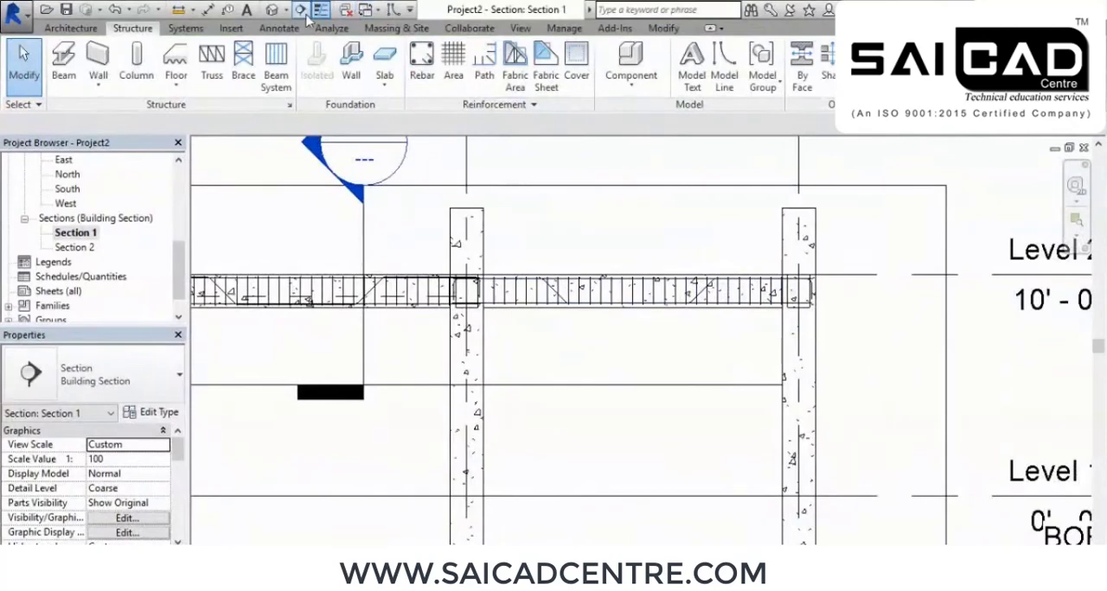
Examine the copied reinforcement in the second beam span in the 3D view
left_click(275, 10)
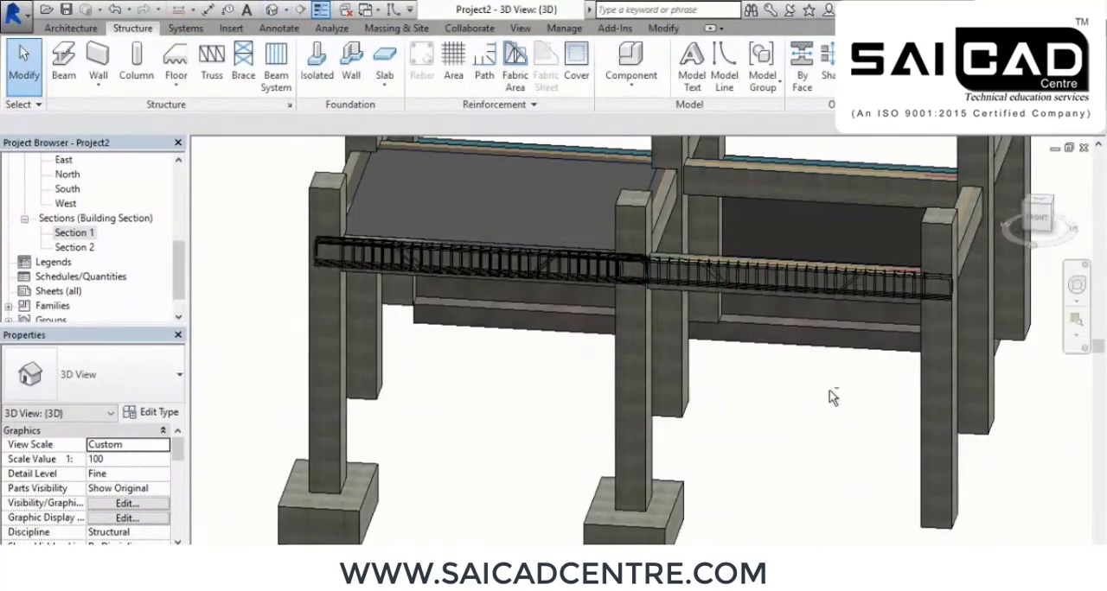
scroll(831, 391, "up", 10)
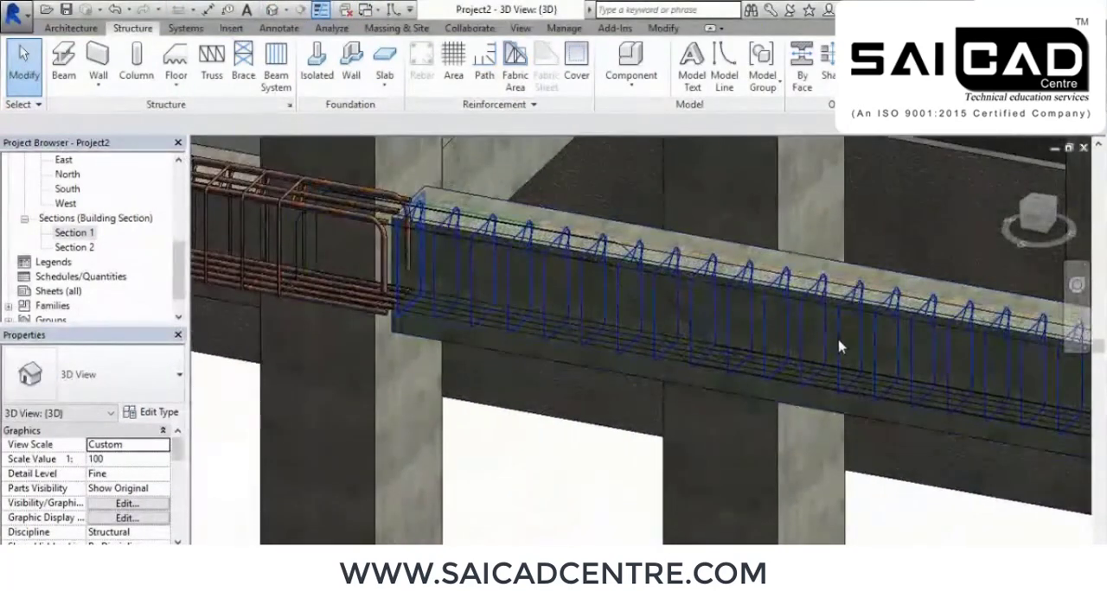
middle_click_drag(839, 345, 746, 358, "shift")
scroll(746, 358, "down", 3)
middle_click_drag(692, 398, 795, 398)
scroll(795, 398, "down", 3)
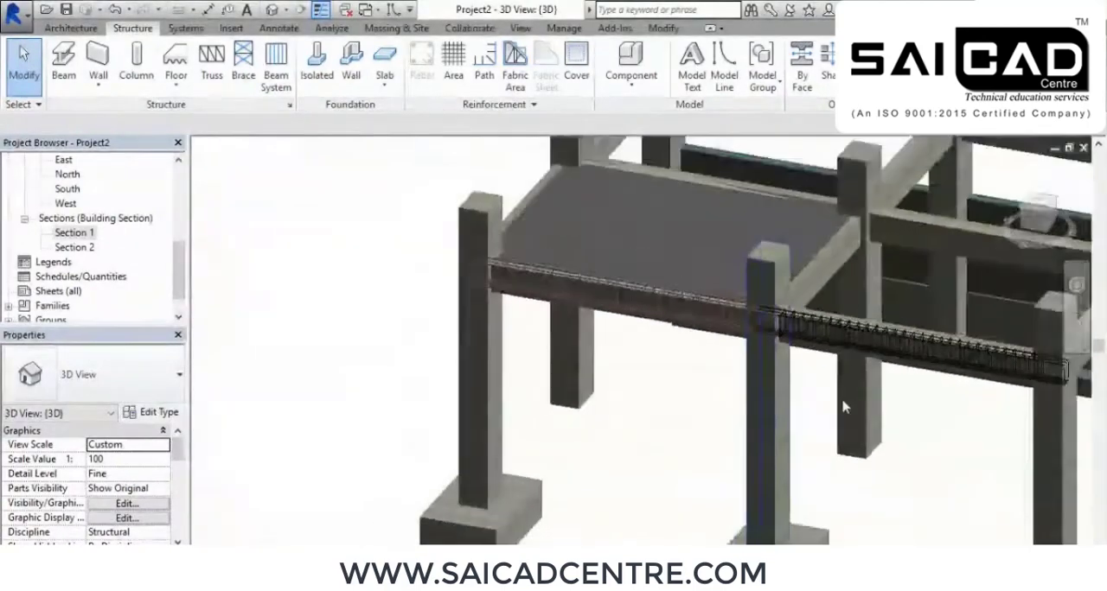
scroll(662, 513, "down", 3)
scroll(619, 381, "up", 4)
middle_click_drag(309, 375, 602, 495)
middle_click_drag(917, 530, 570, 410)
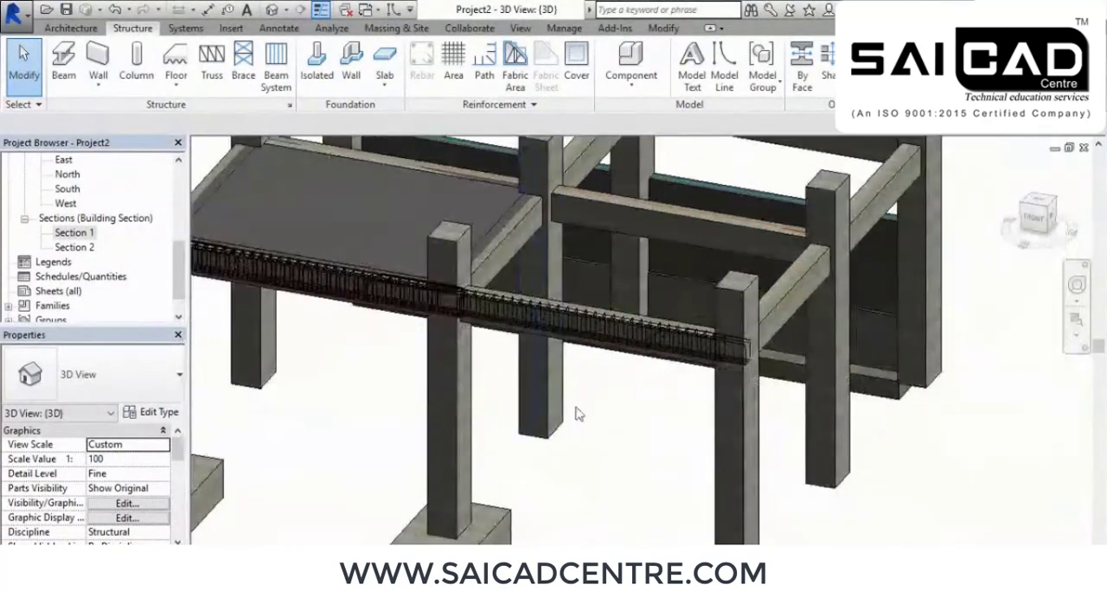
scroll(577, 413, "up", 2)
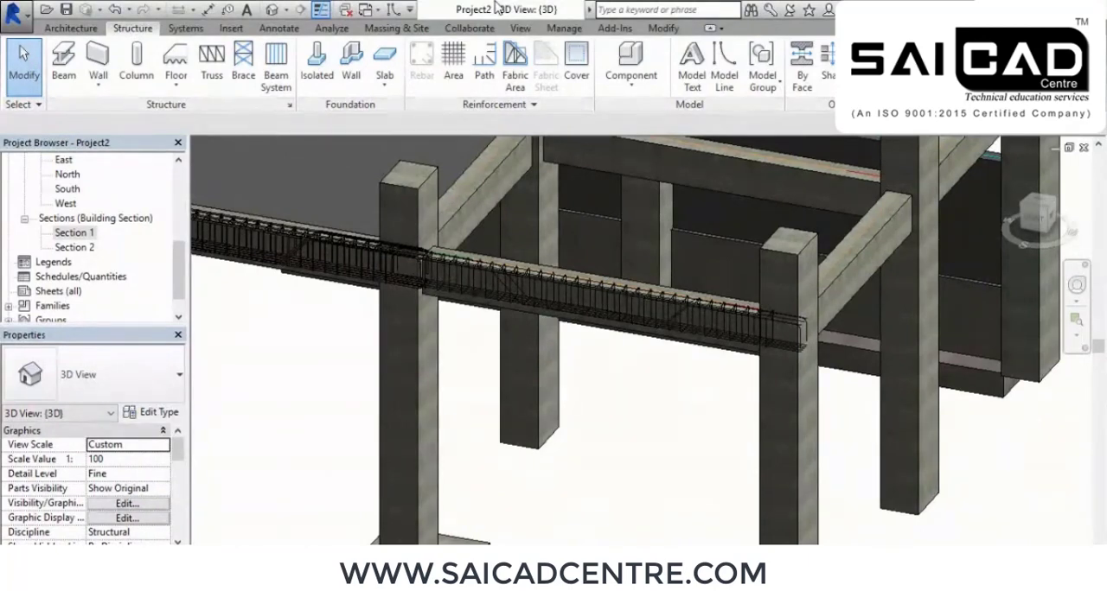
Examine the first span's rebar cage and its junctions with the end and middle columns in 3D
middle_click_drag(531, 366, 616, 355, "shift")
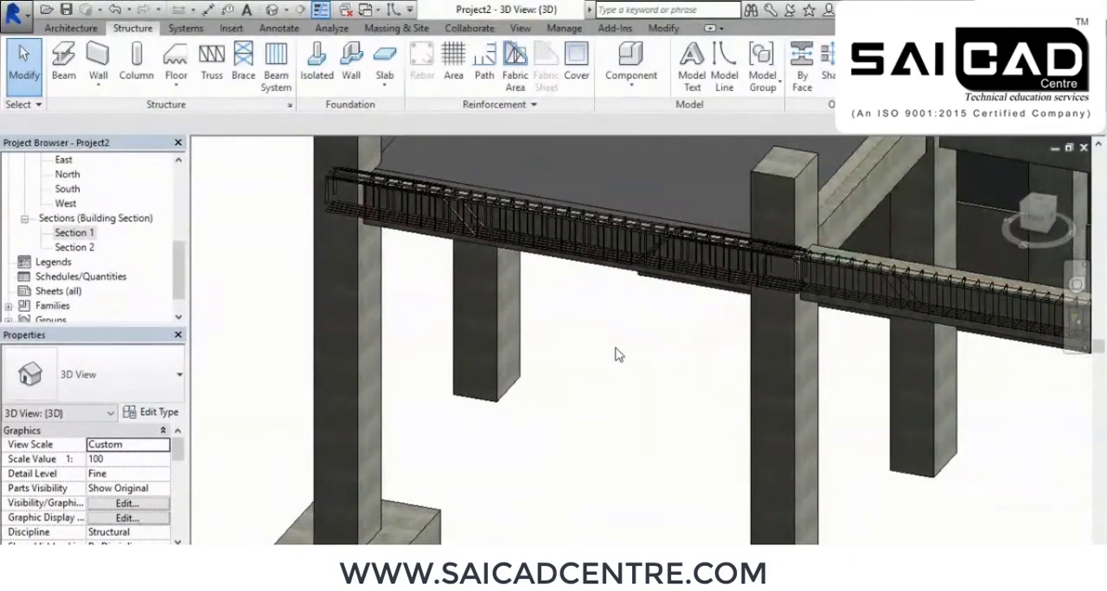
scroll(595, 367, "down", 3)
middle_click_drag(513, 484, 565, 467)
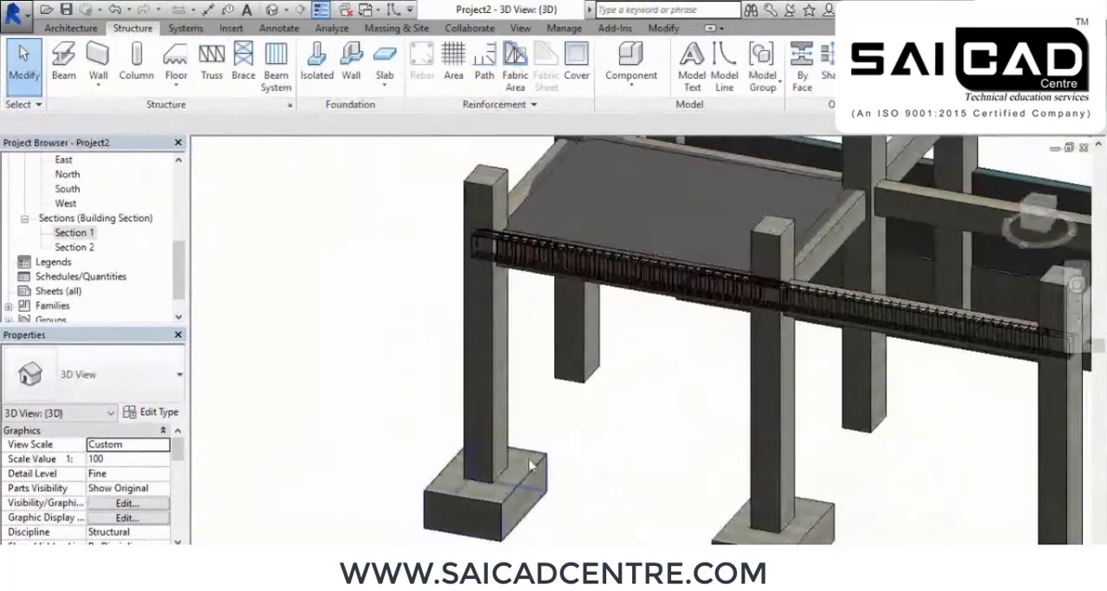
scroll(444, 341, "up", 2)
scroll(702, 409, "down", 3)
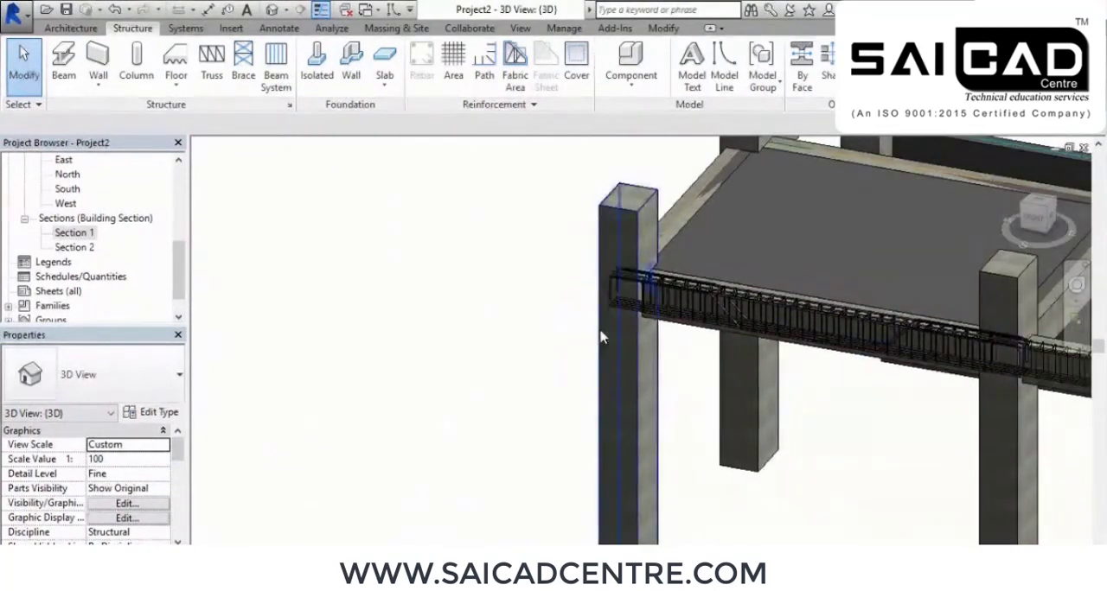
scroll(600, 334, "up", 3)
middle_click_drag(840, 432, 791, 395)
scroll(770, 353, "down", 2)
middle_click_drag(703, 413, 748, 430)
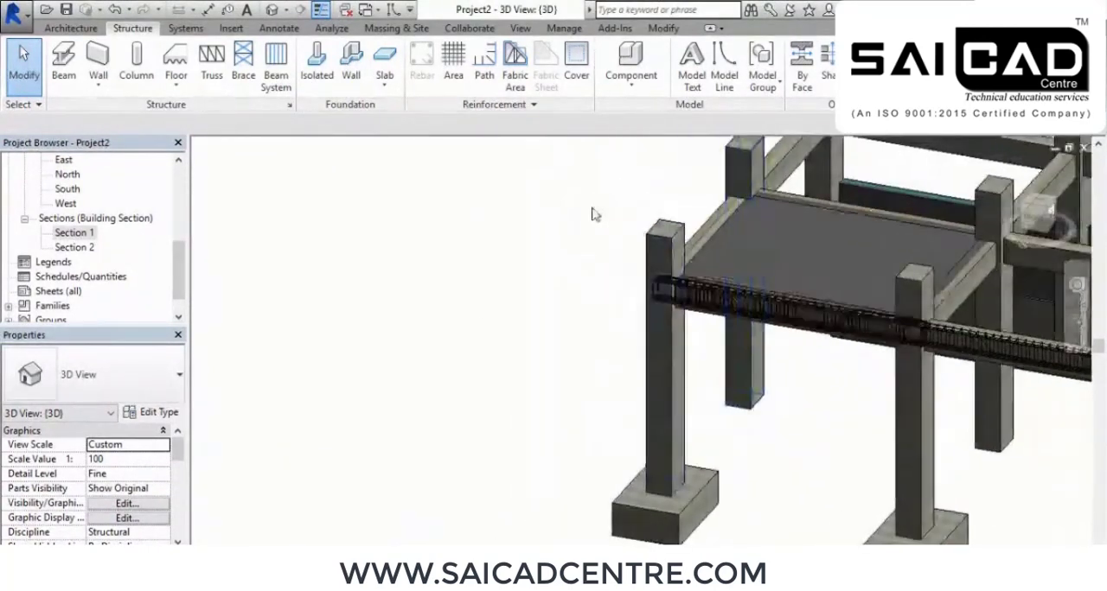
scroll(605, 223, "up", 2)
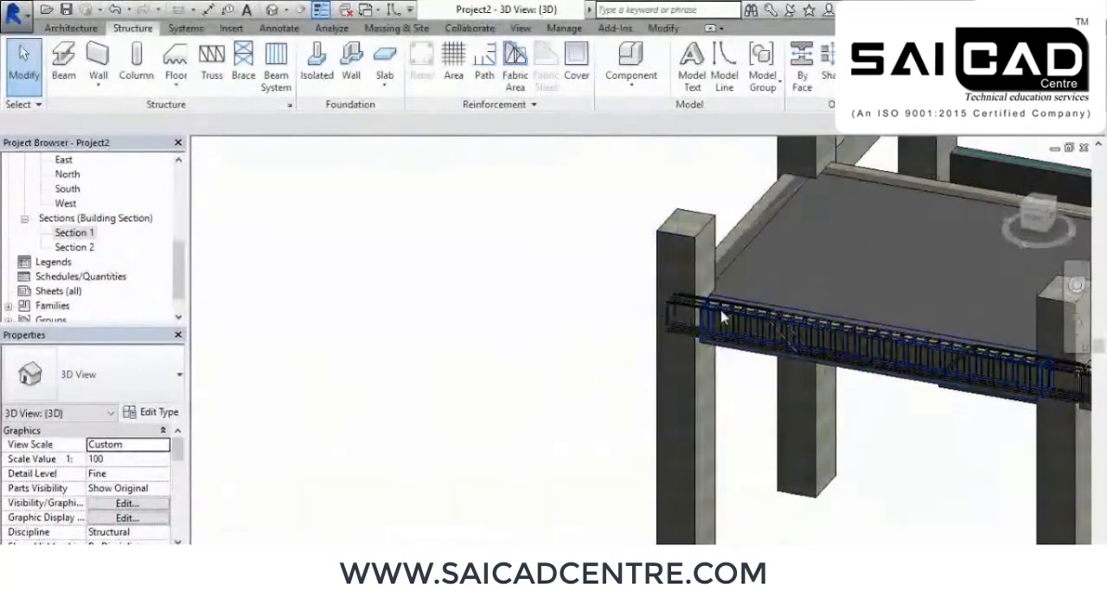
Open the Level 2 structural plan
left_click_drag(179, 270, 184, 194)
double_click(69, 233)
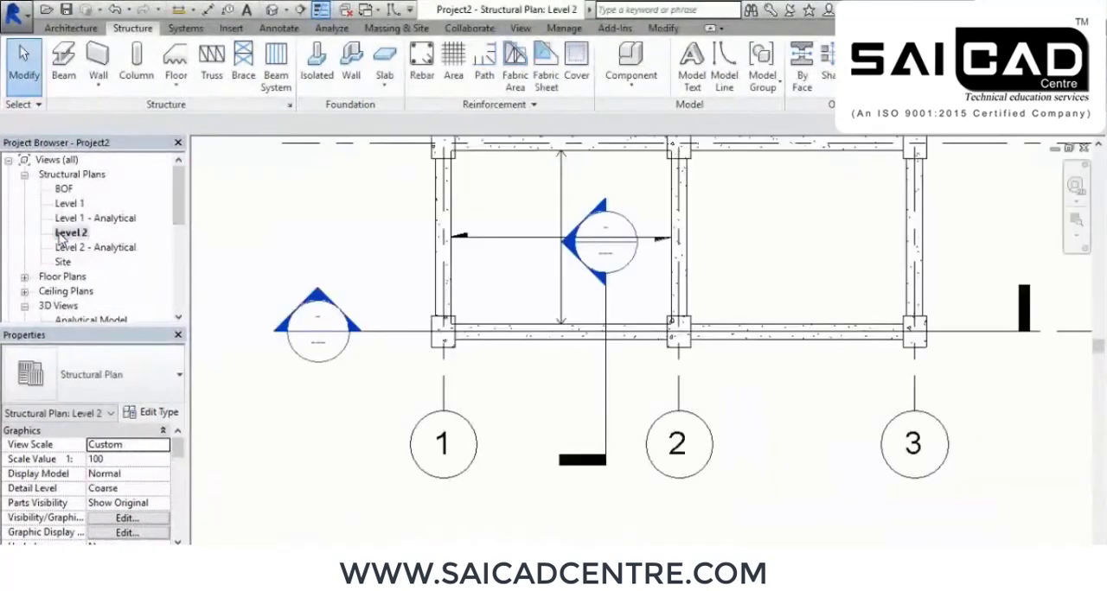
Set the rebar cover of the grid 1 corner column to Rebar Cover 1 <25 mm>, dismissing the save reminder
scroll(366, 348, "up", 1)
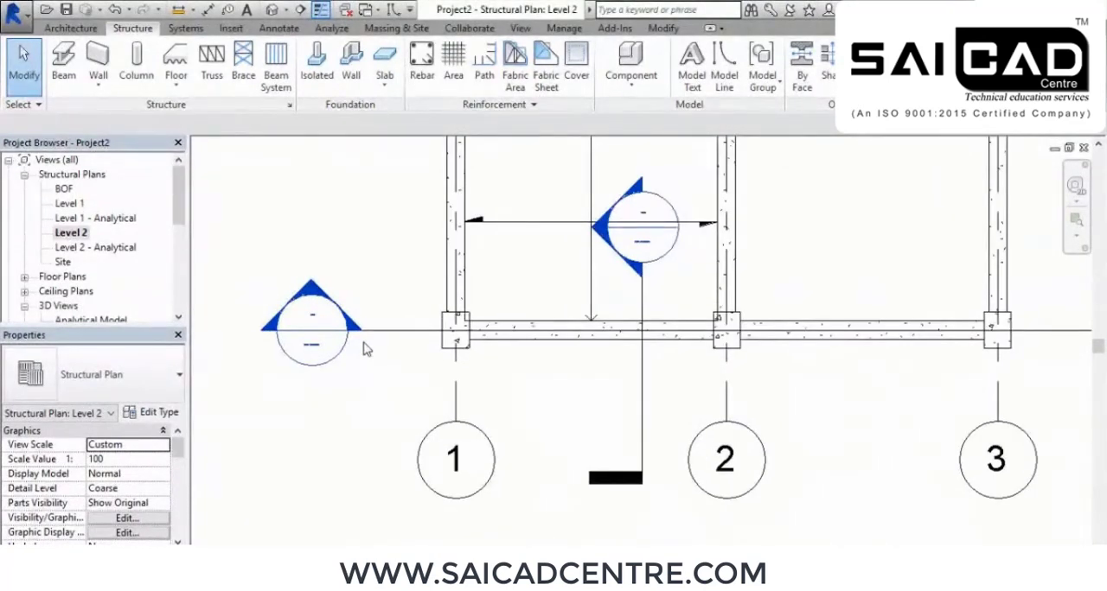
scroll(474, 368, "up", 3)
scroll(509, 371, "up", 5)
scroll(505, 332, "up", 1)
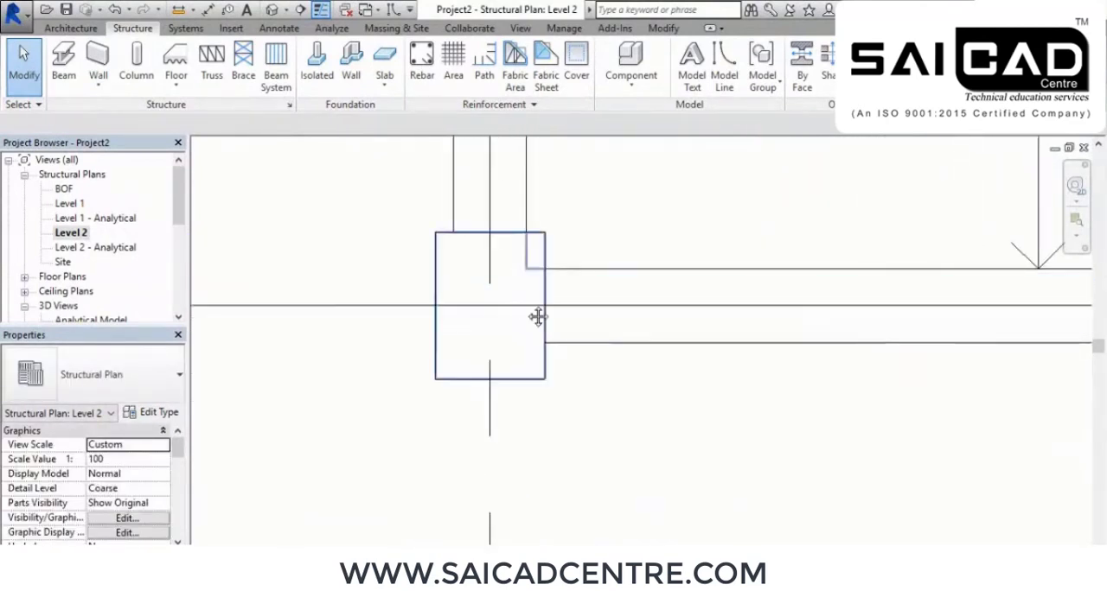
left_click(577, 86)
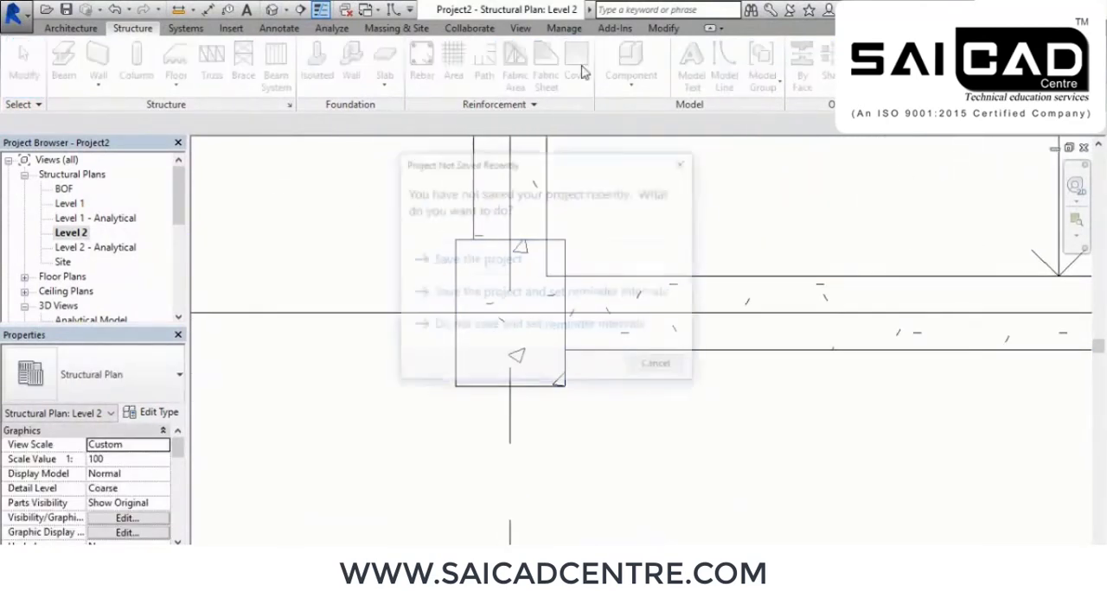
left_click(659, 367)
scroll(505, 336, "up", 2)
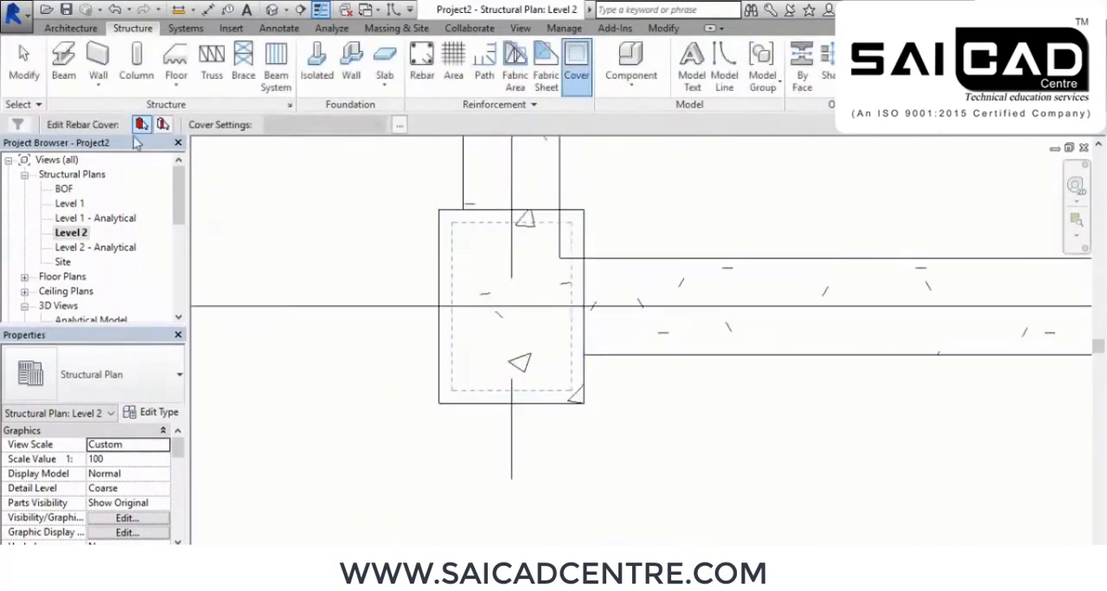
left_click(452, 209)
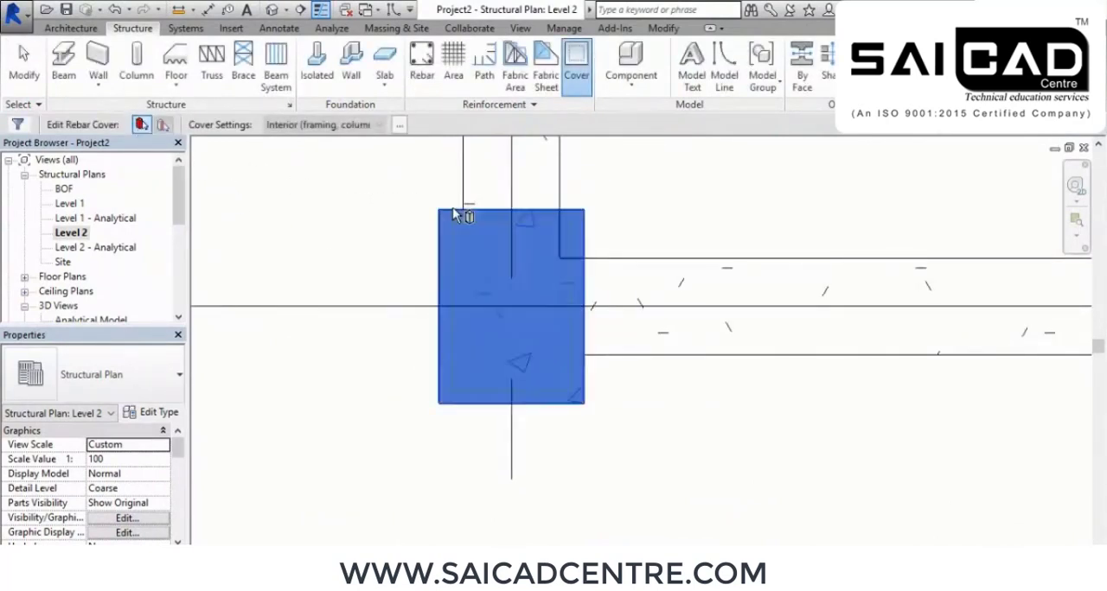
left_click(324, 125)
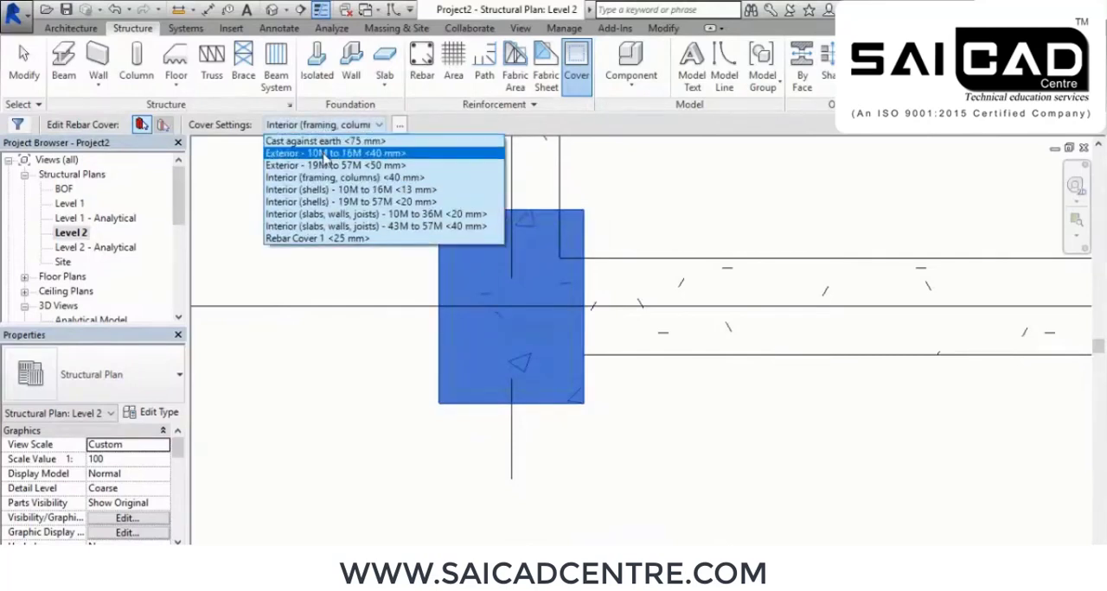
left_click(340, 239)
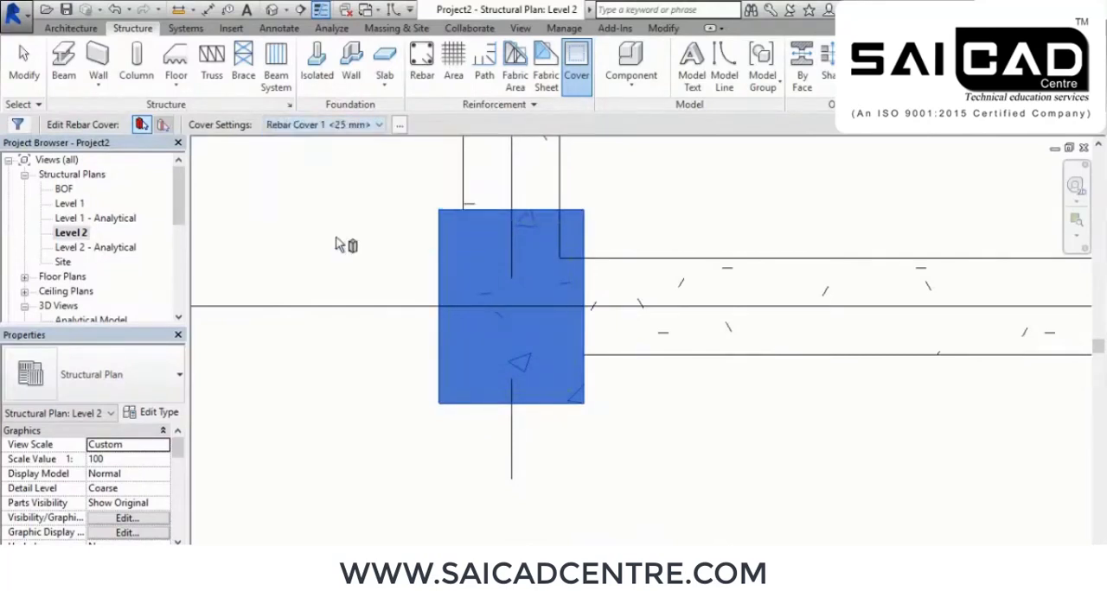
right_click(334, 217)
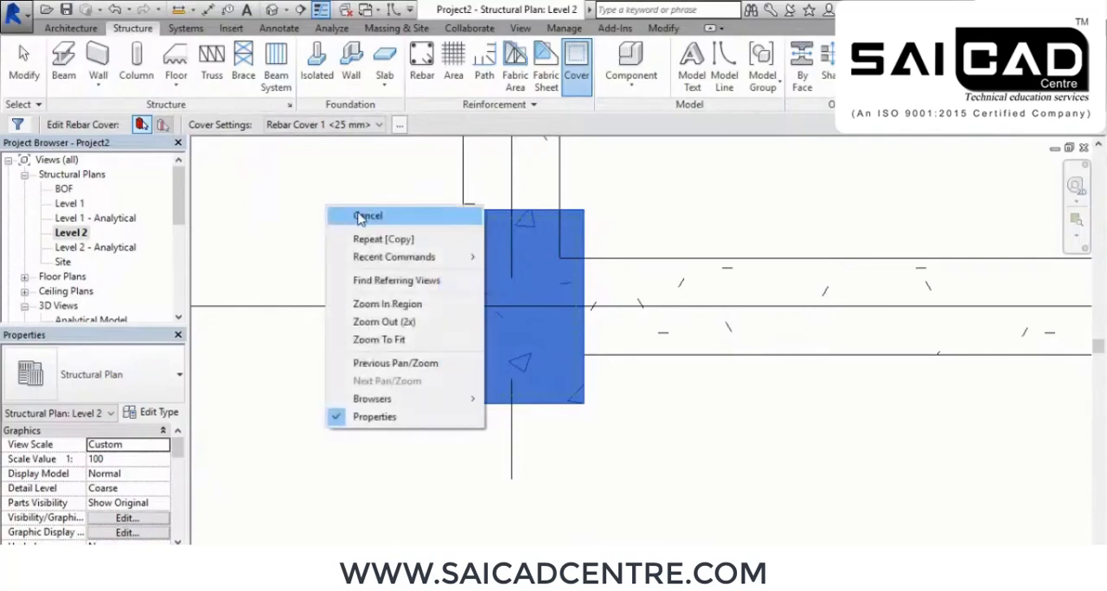
left_click(366, 215)
right_click(363, 212)
left_click(395, 222)
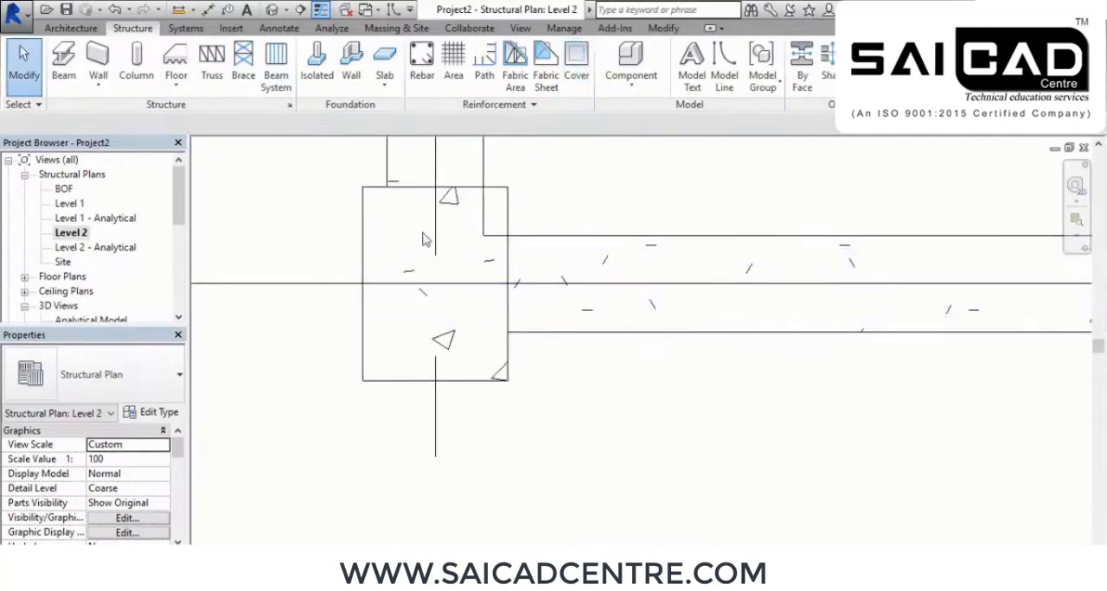
Place two parallel-to-cover sets of five straight 22M bars, shape M_00, near the middle of the grid 1 corner column
left_click(422, 68)
scroll(1029, 280, "up", 15)
scroll(1029, 279, "up", 10)
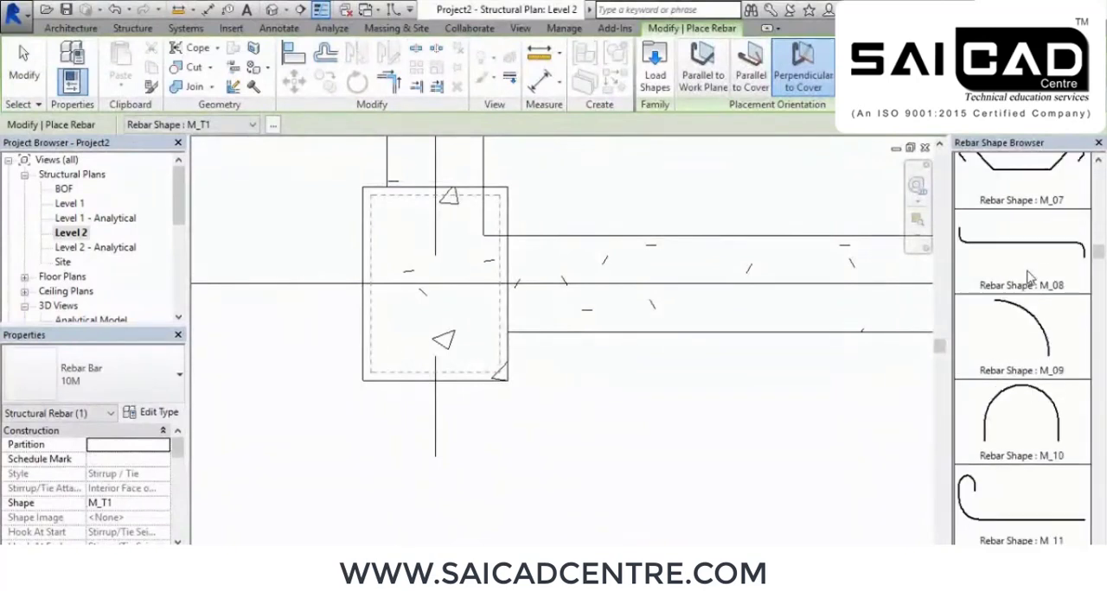
left_click(1056, 216)
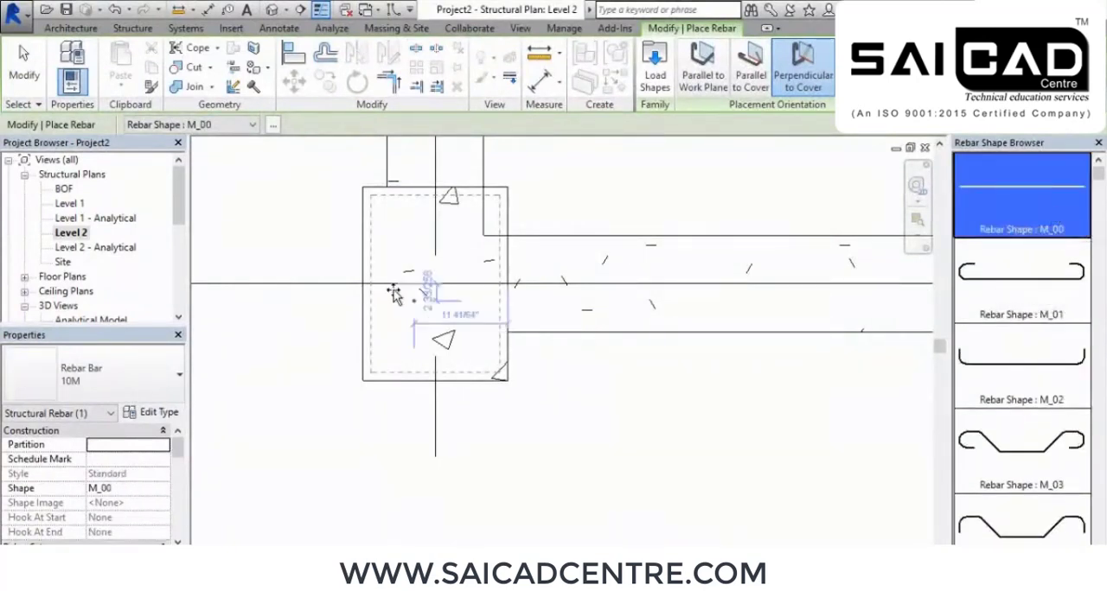
left_click(756, 76)
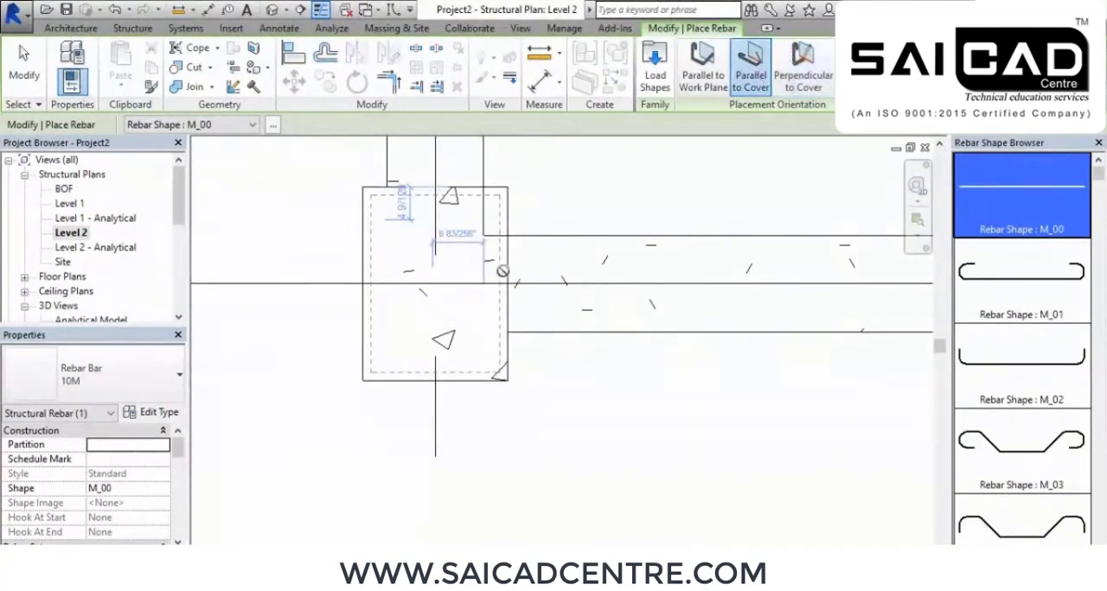
scroll(406, 223, "up", 2)
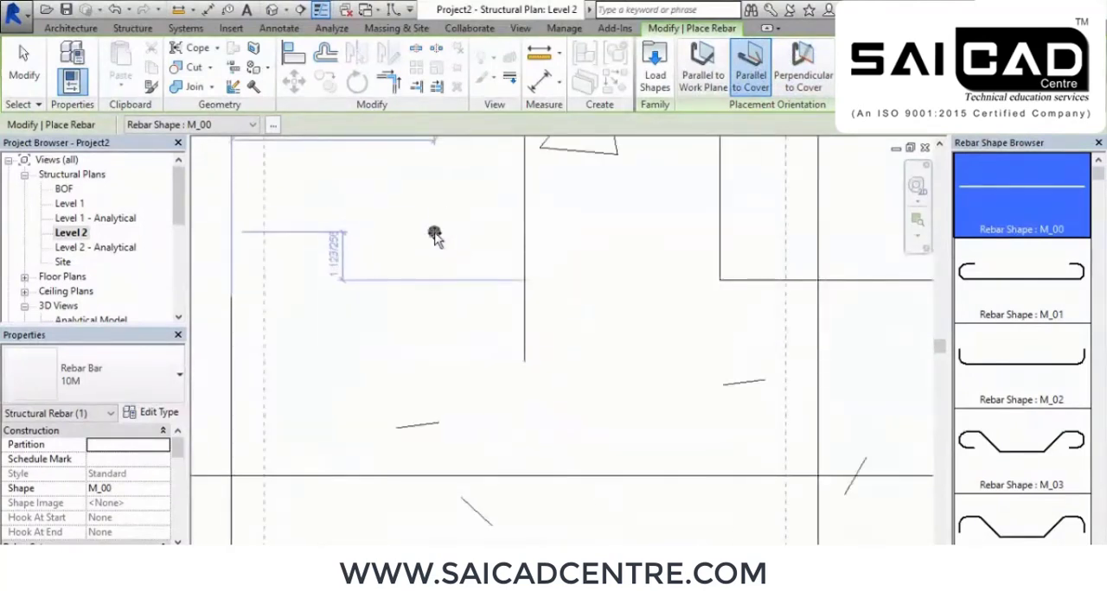
scroll(425, 217, "down", 1)
left_click(86, 374)
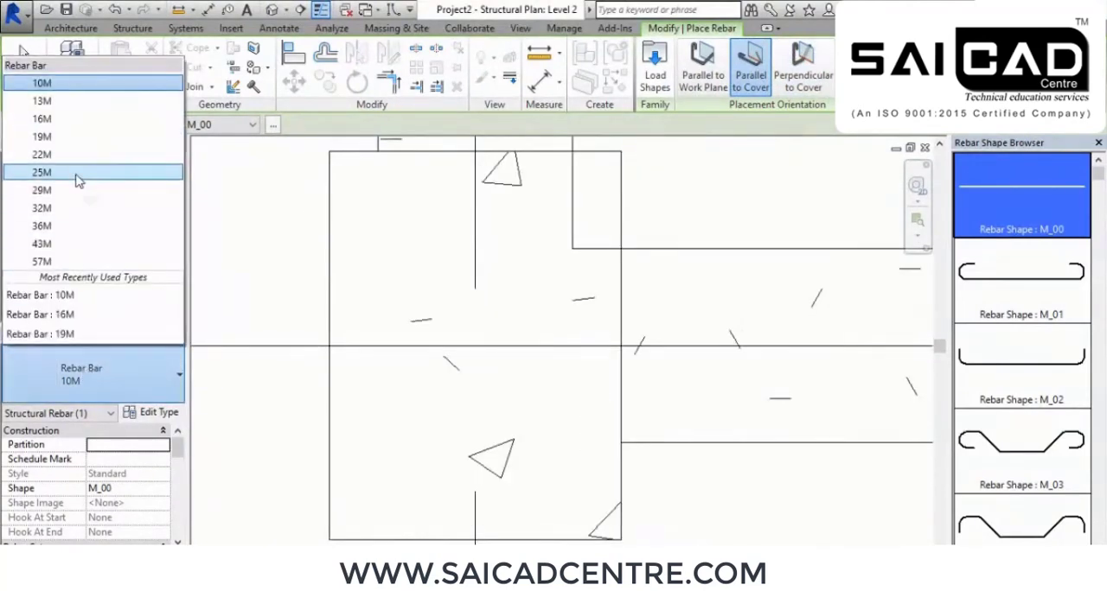
left_click(74, 158)
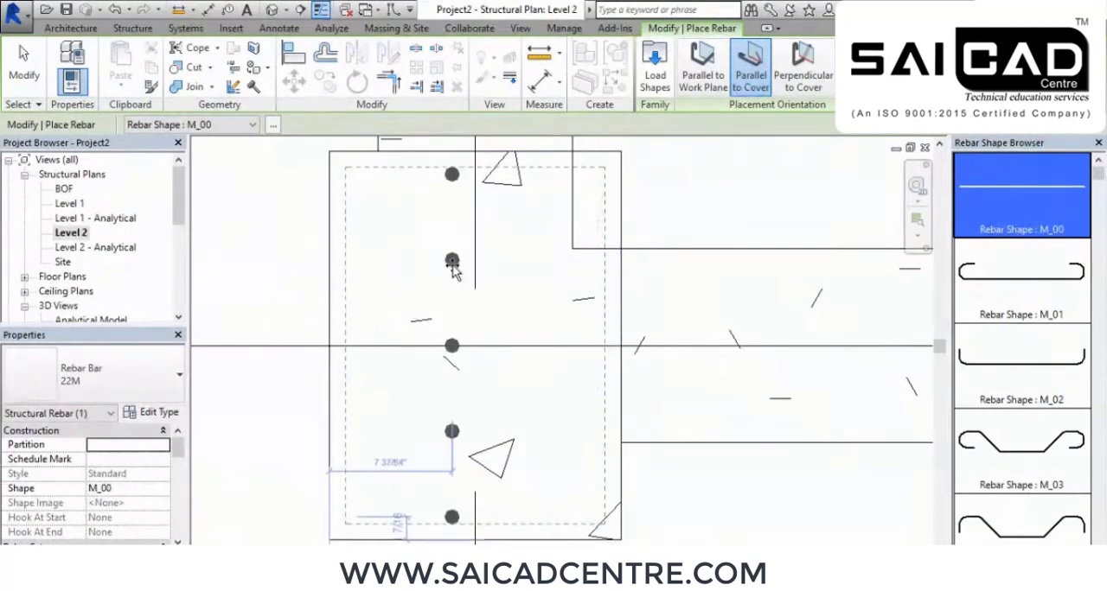
left_click(453, 273)
left_click(496, 273)
right_click(426, 242)
left_click(446, 251)
Move the left five-bar set against the column's left cover line, about 1'-4 9/16" from its right face
left_click(450, 268)
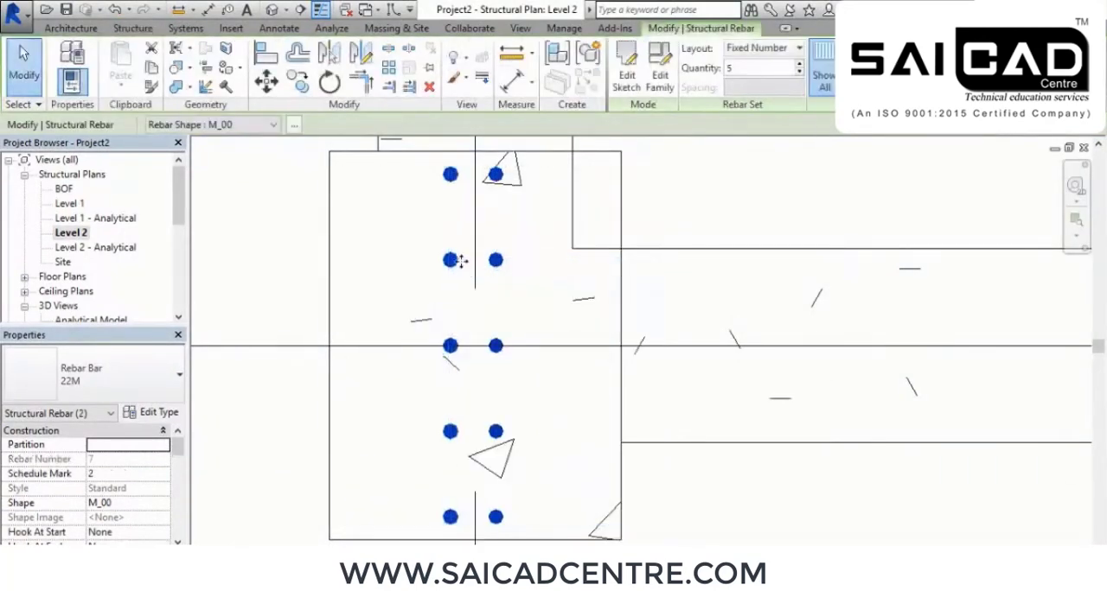
key("Escape")
left_click(451, 266)
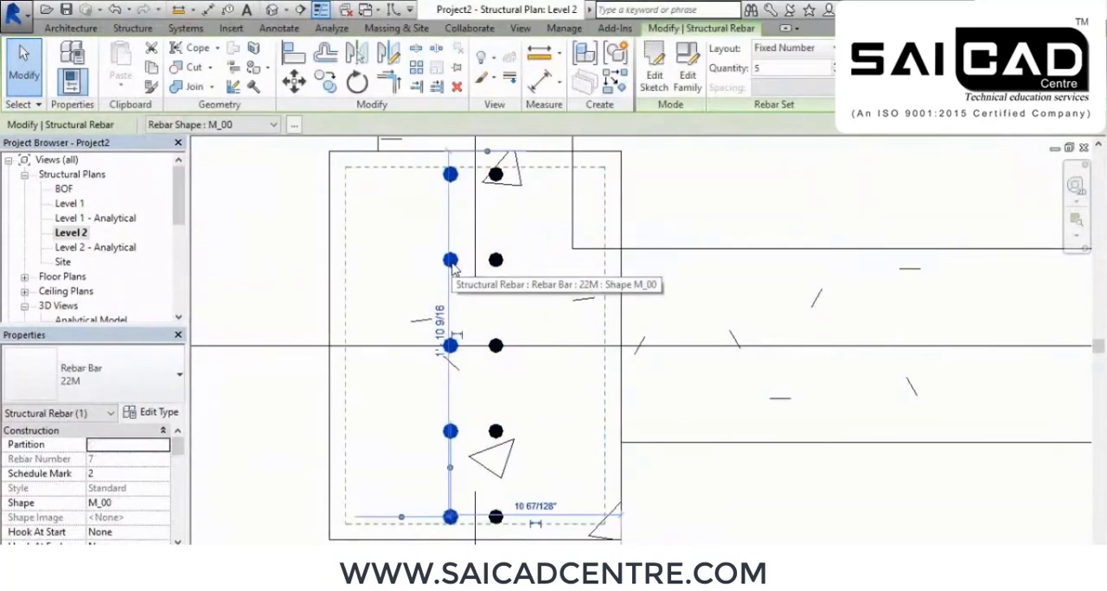
key("Left")
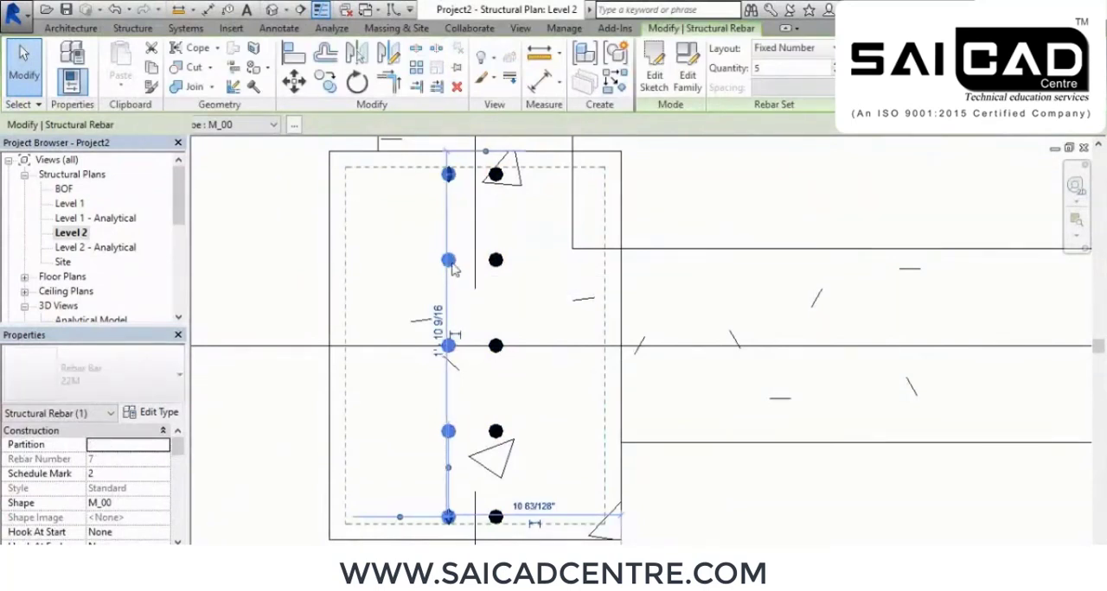
key("Left")
key("Left")
key("Left")
key("Left")
key("Left")
key("Left")
key("Left")
key("Left")
key("Left")
key("Left")
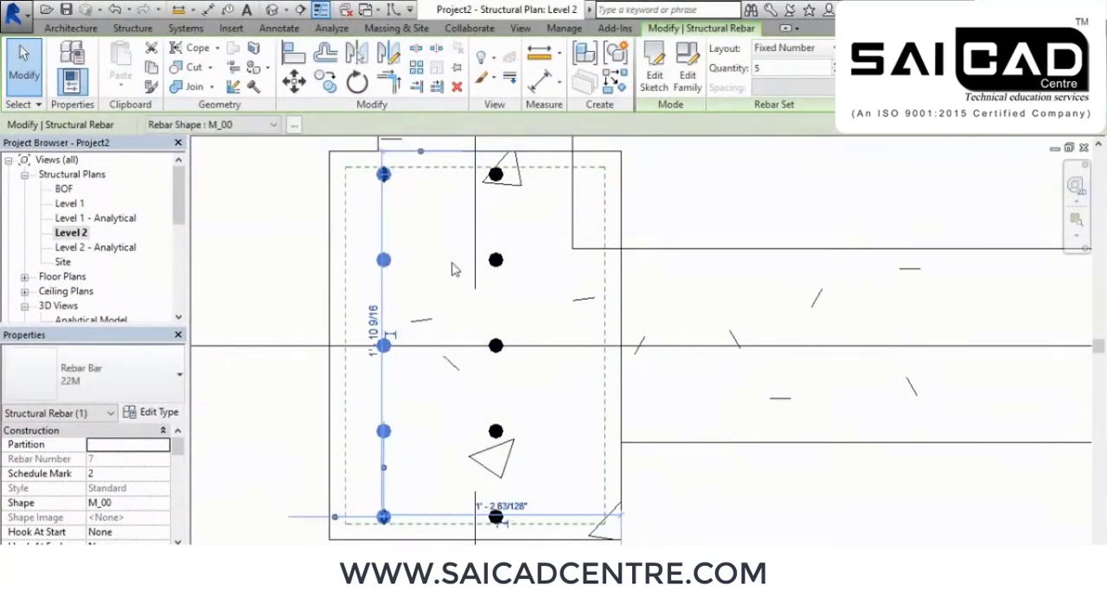
key("Left")
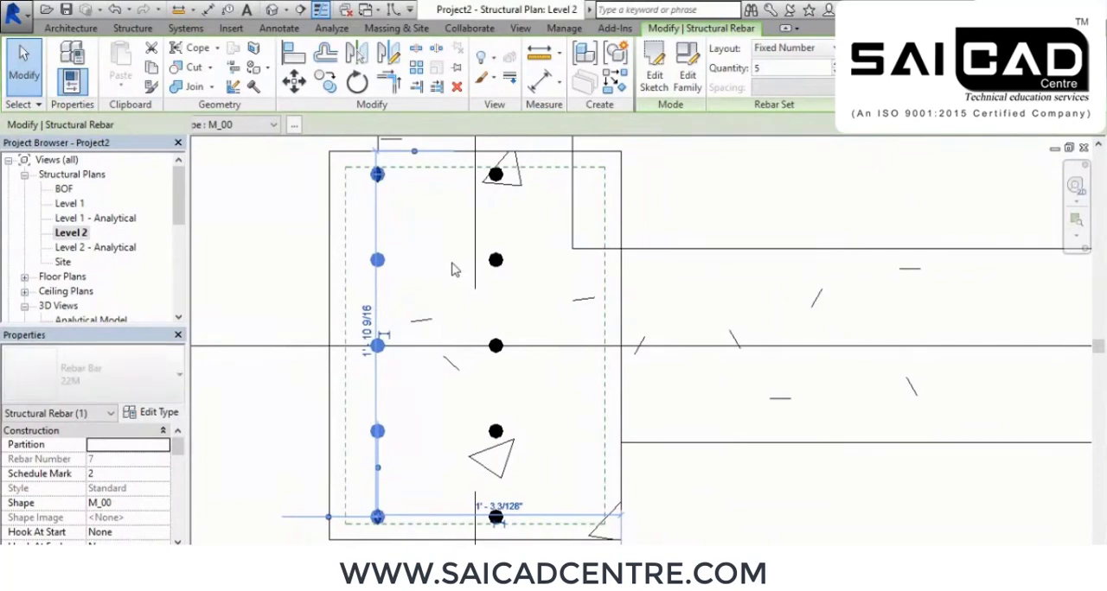
key("Left")
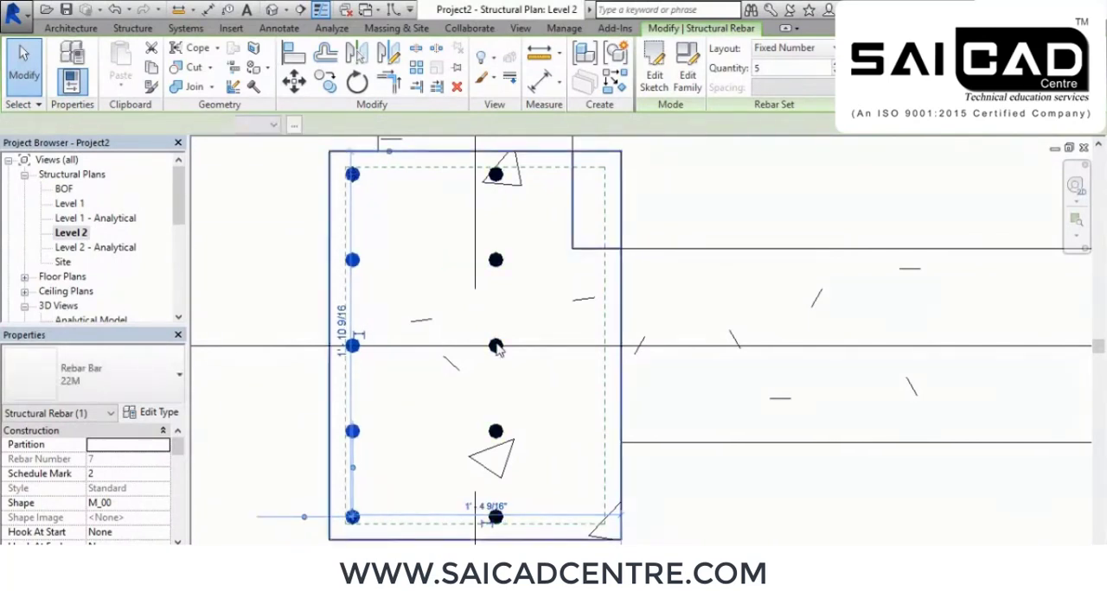
Move the other five-bar set against the column's right cover line, about 1 7/16" from its right face
left_click(496, 346)
left_click(260, 280)
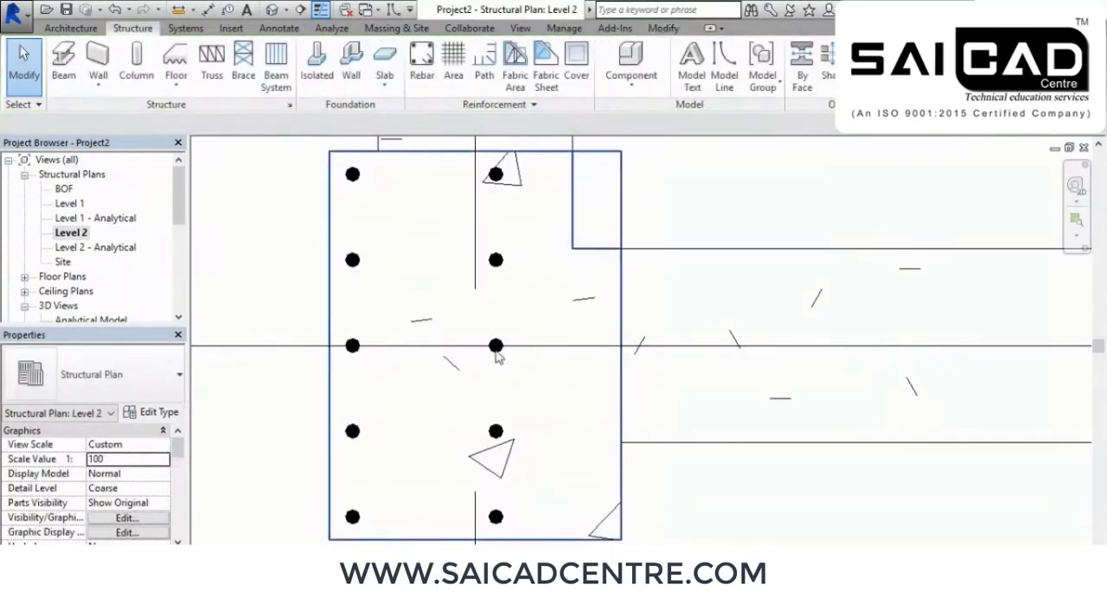
left_click(498, 441)
left_click_drag(497, 430, 501, 427)
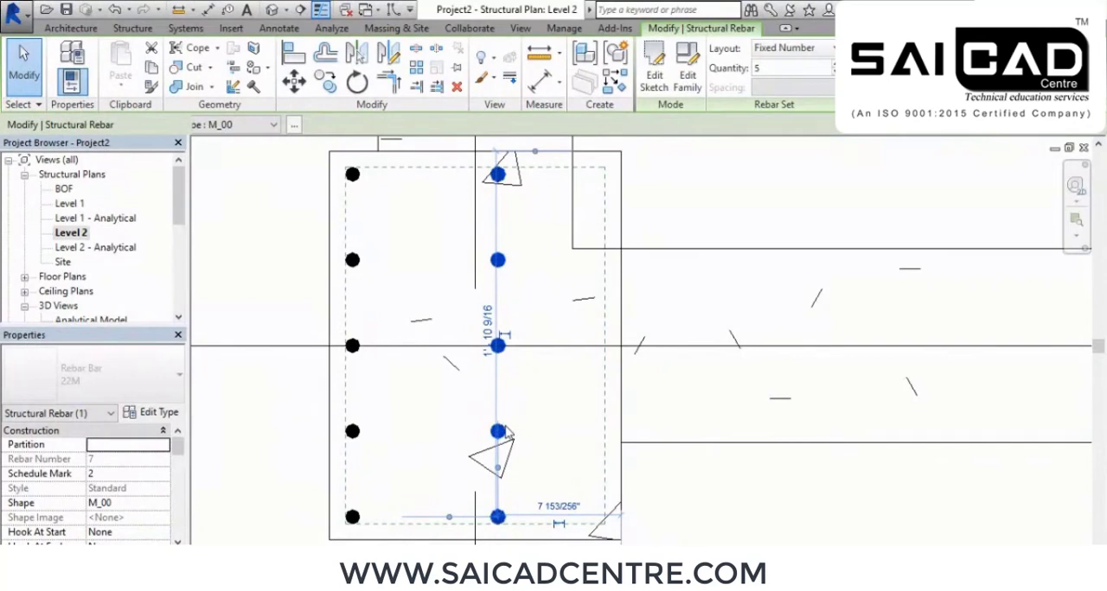
key("Right")
key("Right")
key("Right")
key("Right")
key("Right")
key("Right")
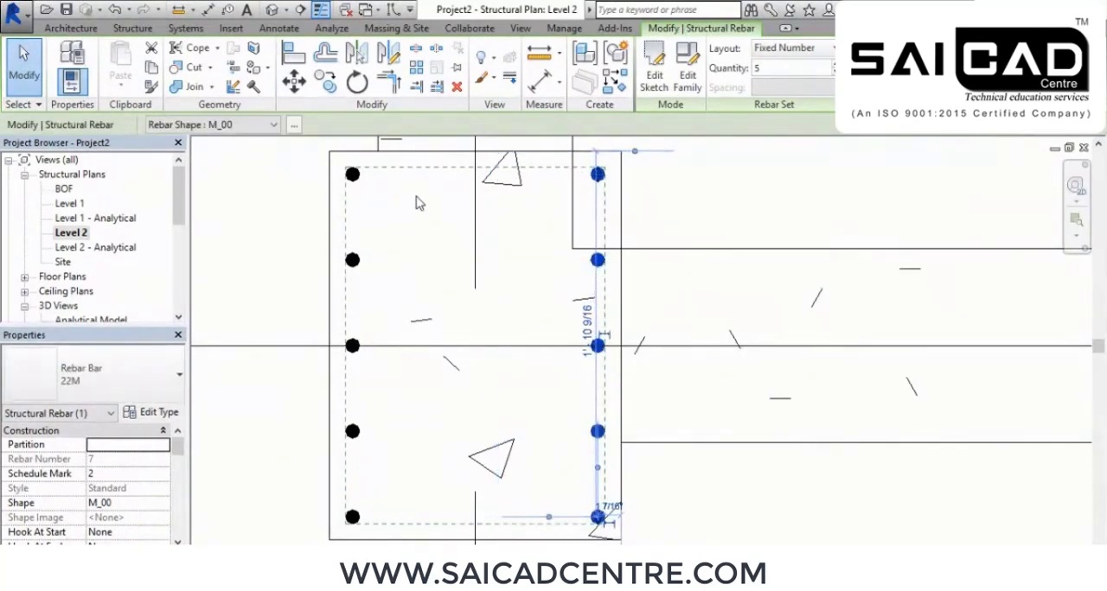
right_click(277, 204)
left_click(317, 182)
right_click(316, 183)
left_click(322, 194)
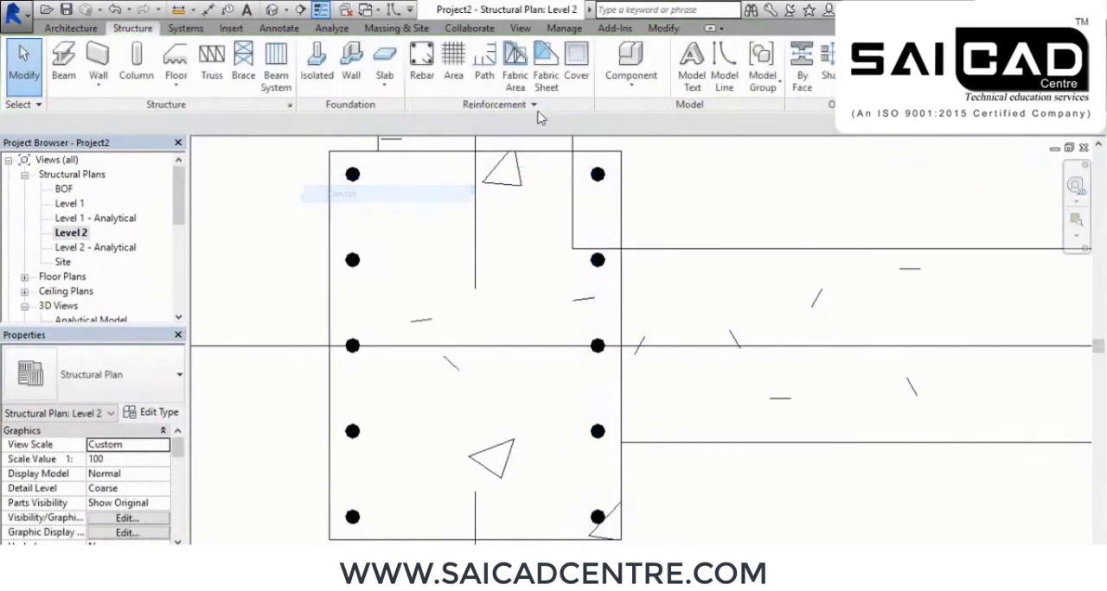
Add two sets of two straight 22M bars, shape M_00, parallel to cover between the column's outer bar rows
left_click(422, 64)
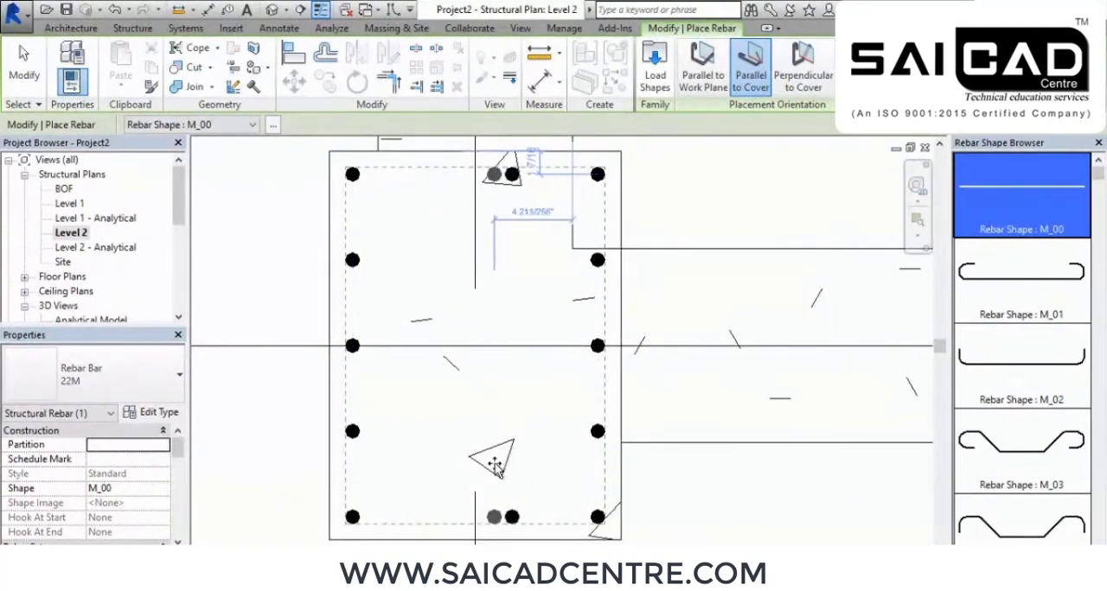
right_click(531, 279)
left_click(582, 293)
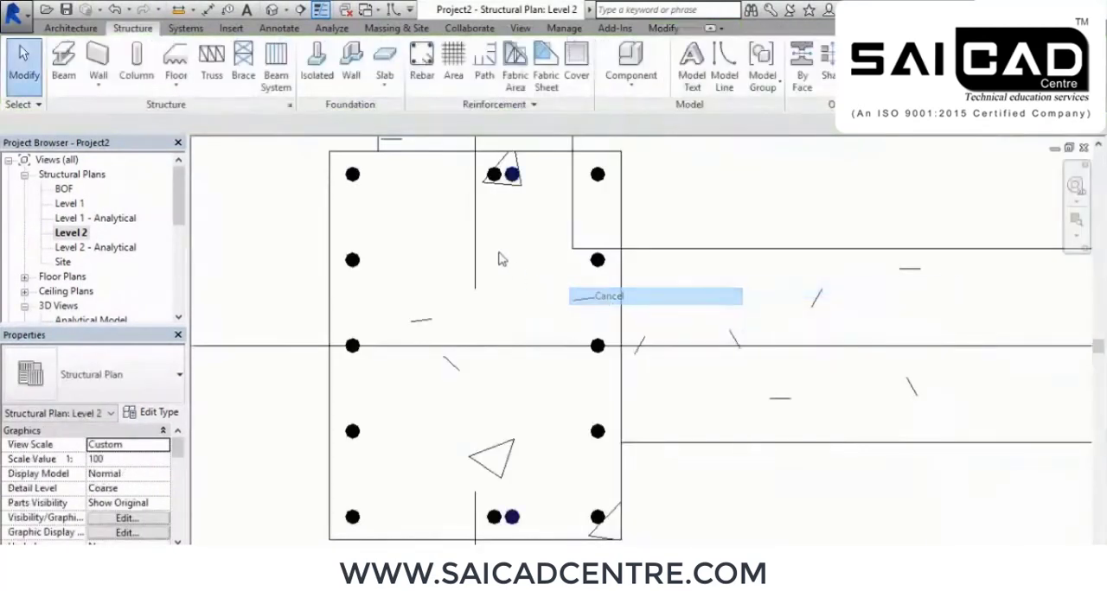
Move the left two-bar set to about 6 1/4" from the column's left face
left_click(496, 216)
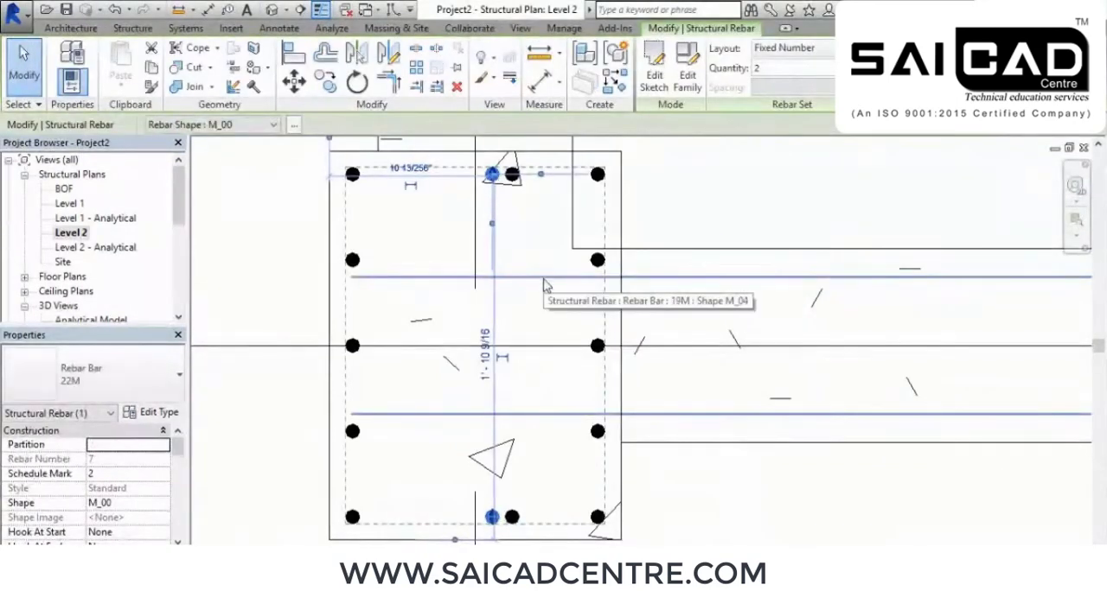
key("Left")
key("Left")
key("Left")
key("Left")
key("Left")
key("Left")
key("Left")
key("Left")
key("Left")
key("Left")
key("Left")
key("Left")
key("Left")
key("Left")
key("Left")
key("Left")
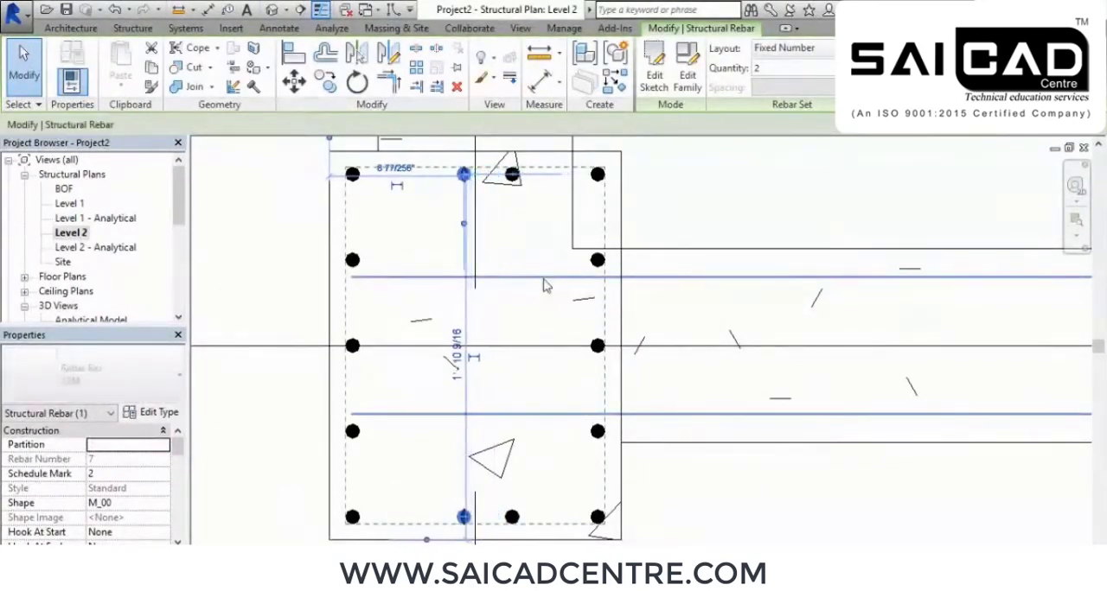
key("Left")
key("Left")
key("Left")
key("Left")
key("Left")
key("Left")
key("Left")
key("Left")
key("Left")
key("Left")
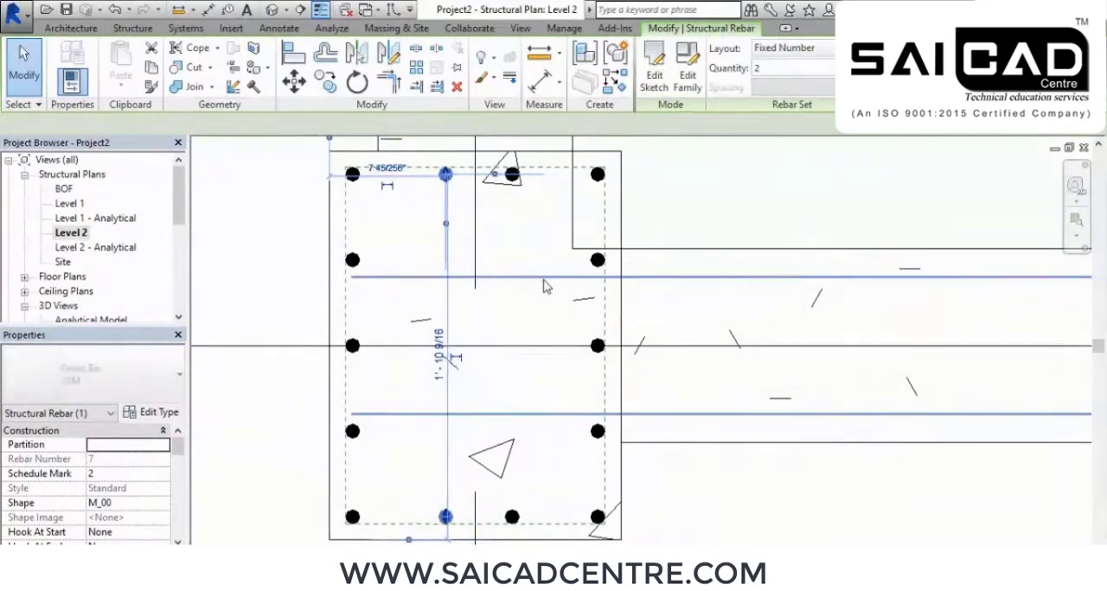
key("Left")
key("Left")
key("Left")
key("Left")
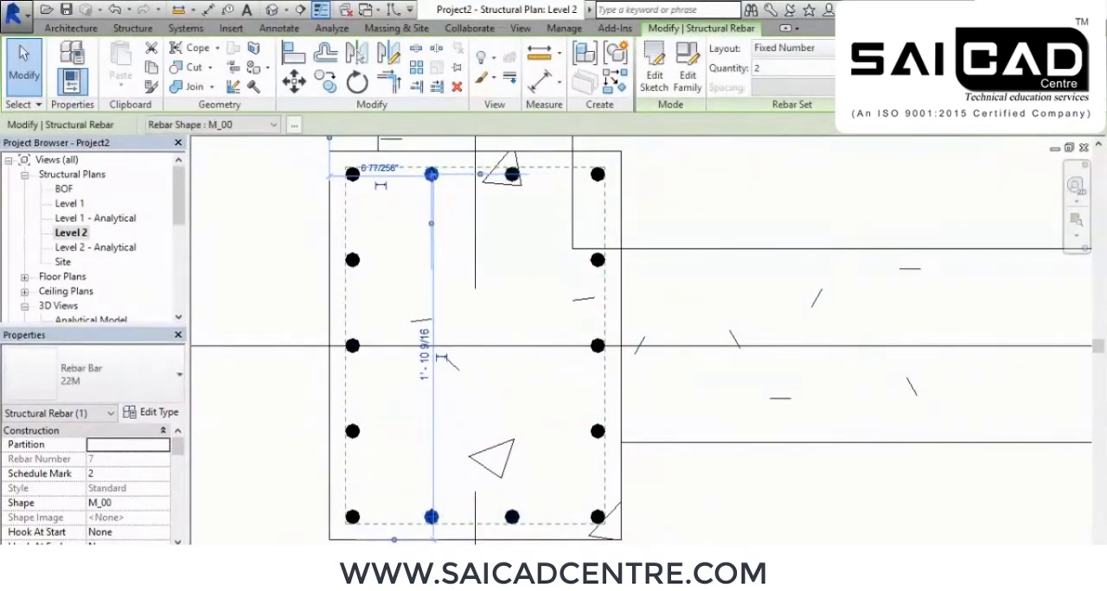
Move the right two-bar set to about 11 5/8" from the column's left face and deselect it
left_click(515, 519)
key("Right")
key("Right")
key("Right")
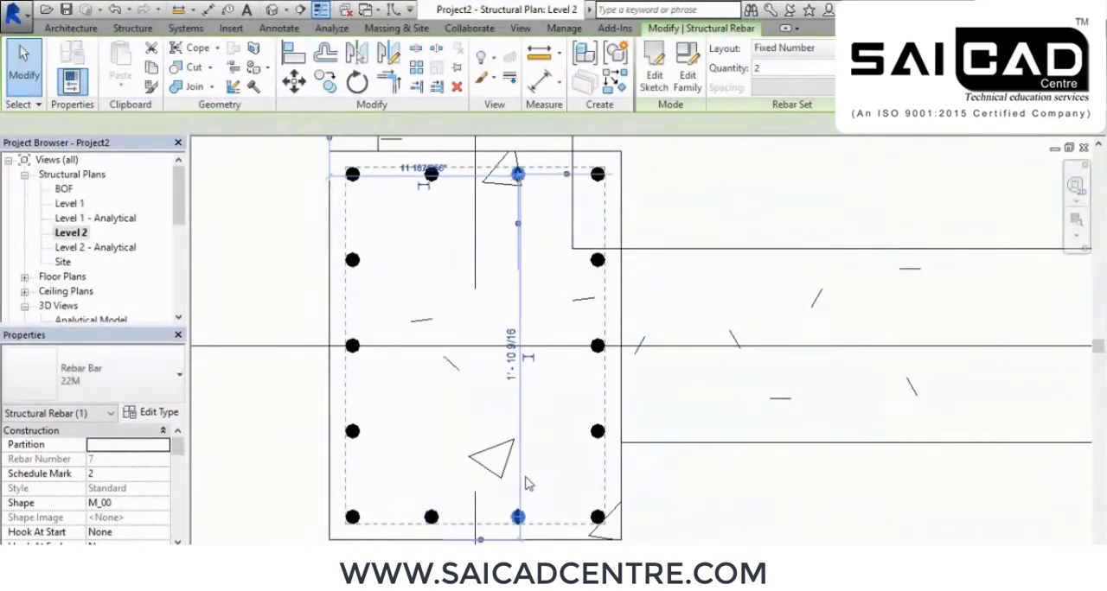
left_click(262, 250)
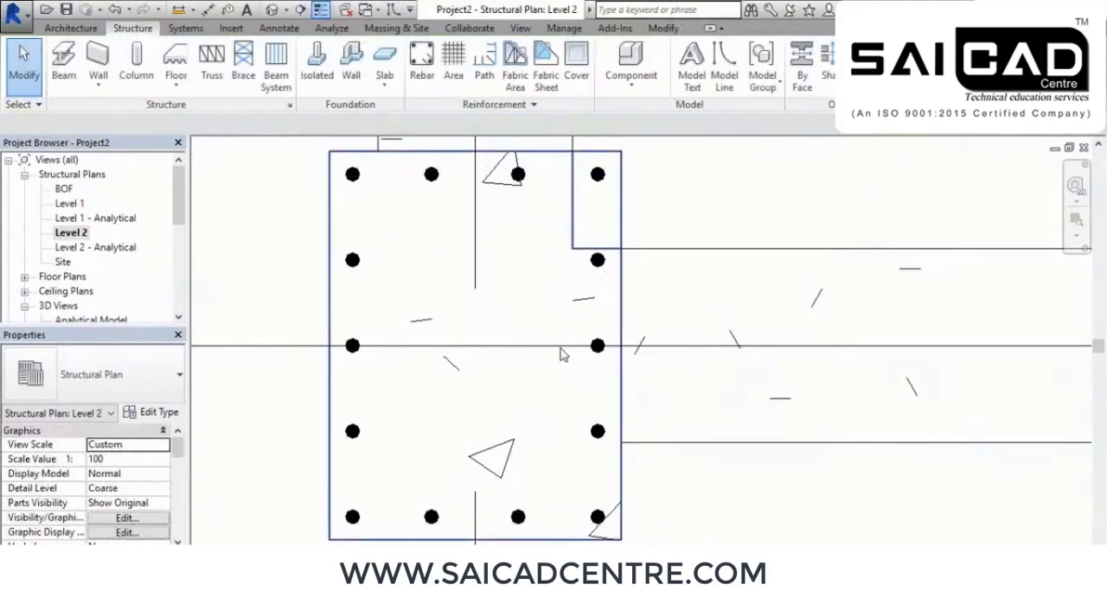
In the 3D view, select the reinforced column with its bars and filter the selection to Structural Rebar only
left_click(274, 12)
scroll(649, 240, "down", 4)
scroll(700, 393, "up", 2)
left_click_drag(703, 398, 596, 330)
left_click(653, 75)
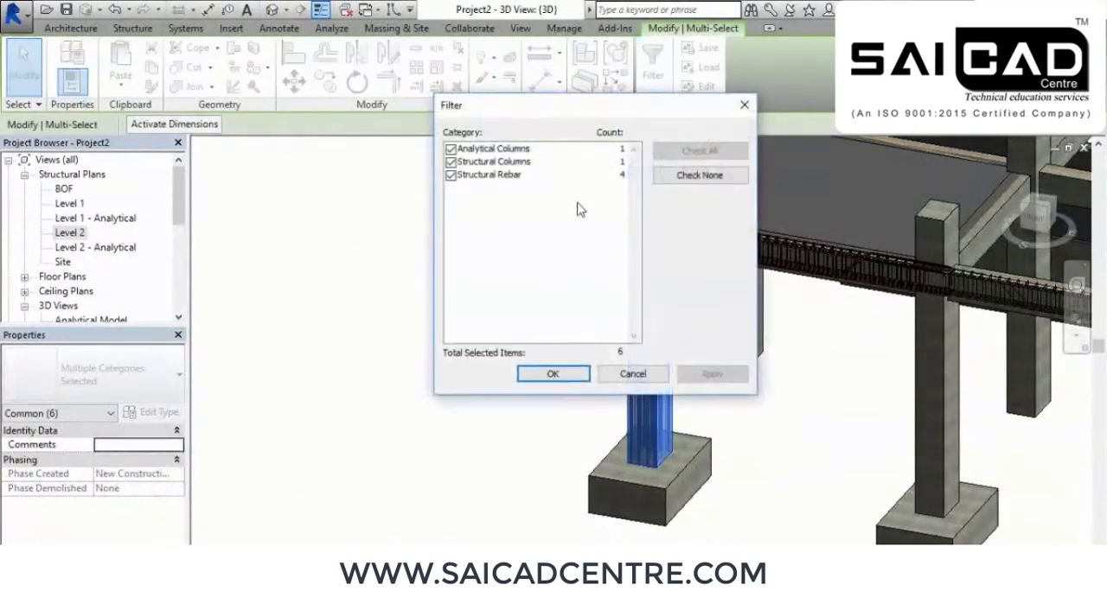
left_click(450, 162)
left_click(451, 149)
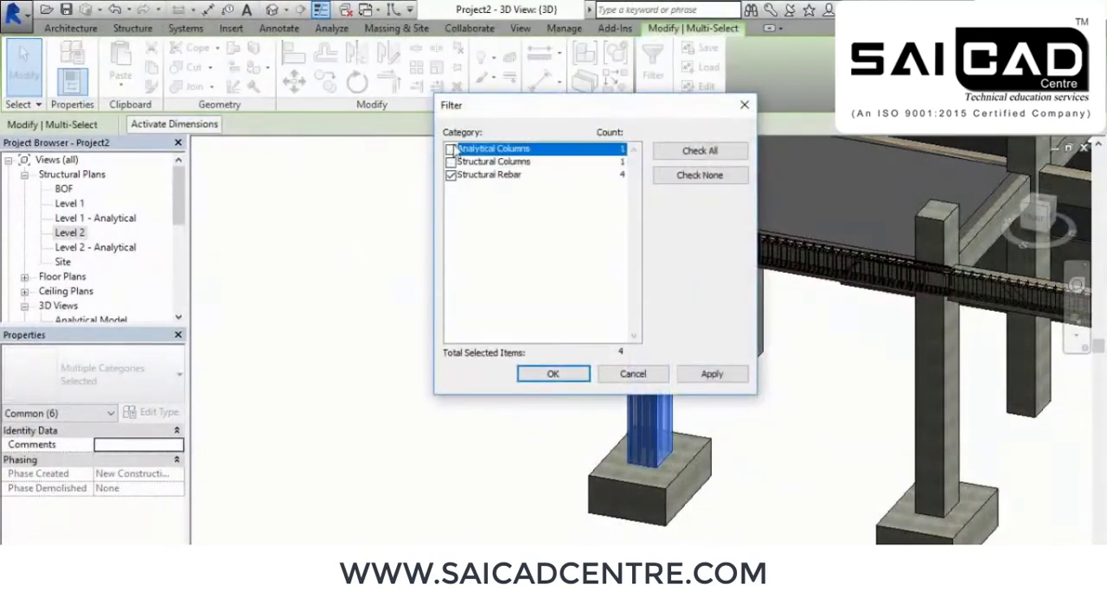
left_click(711, 374)
left_click(553, 372)
Show the column's rebar sets unobscured and as solid in the Analytical Model and {3D} views, and deselect them
scroll(136, 459, "down", 5)
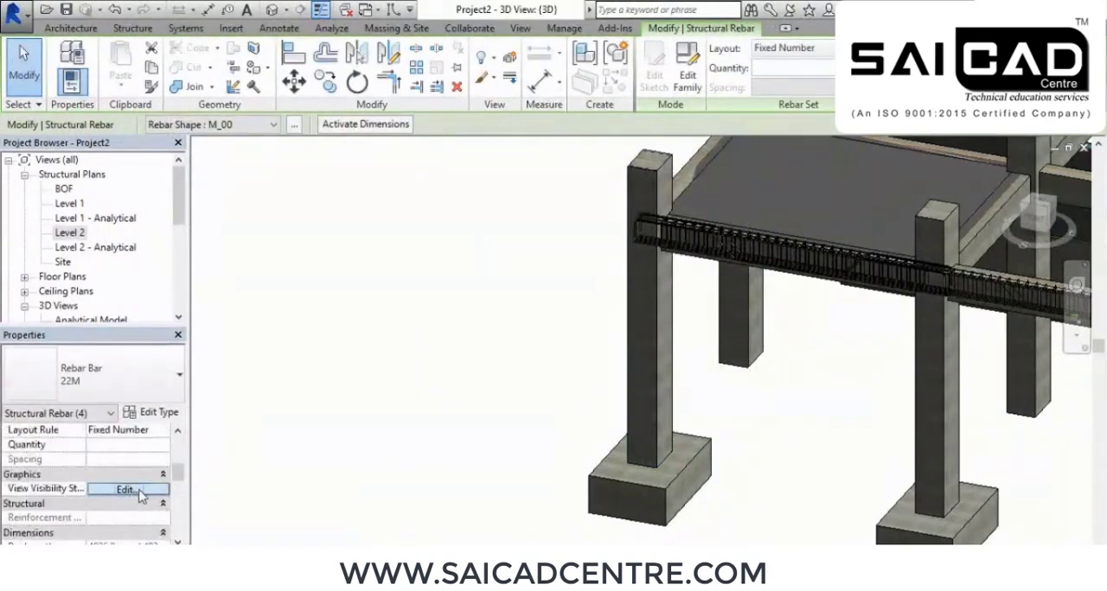
left_click(138, 491)
left_click(697, 237)
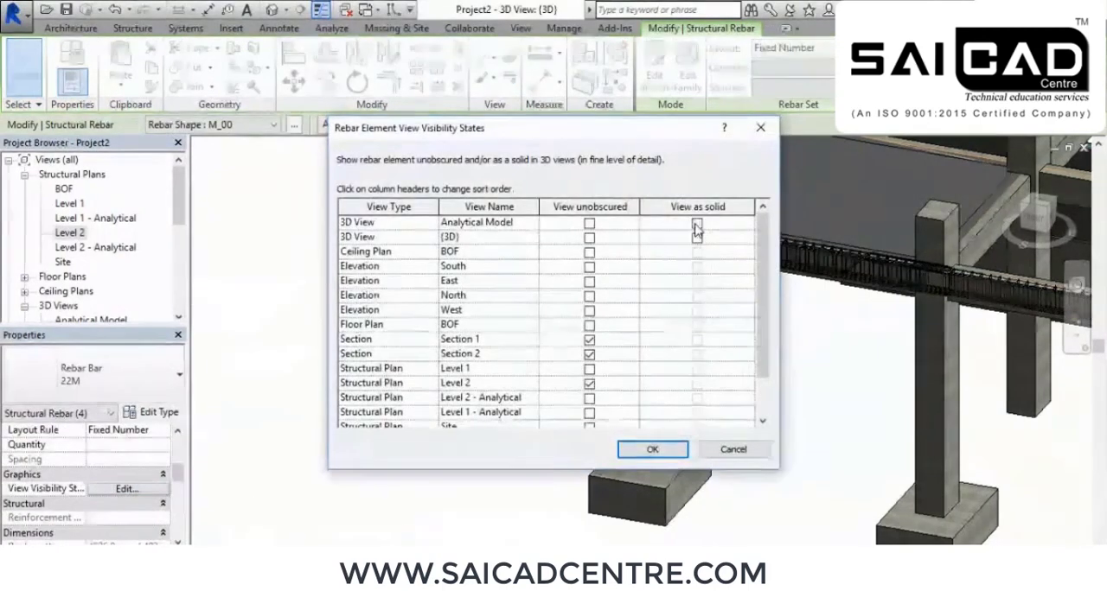
left_click(592, 224)
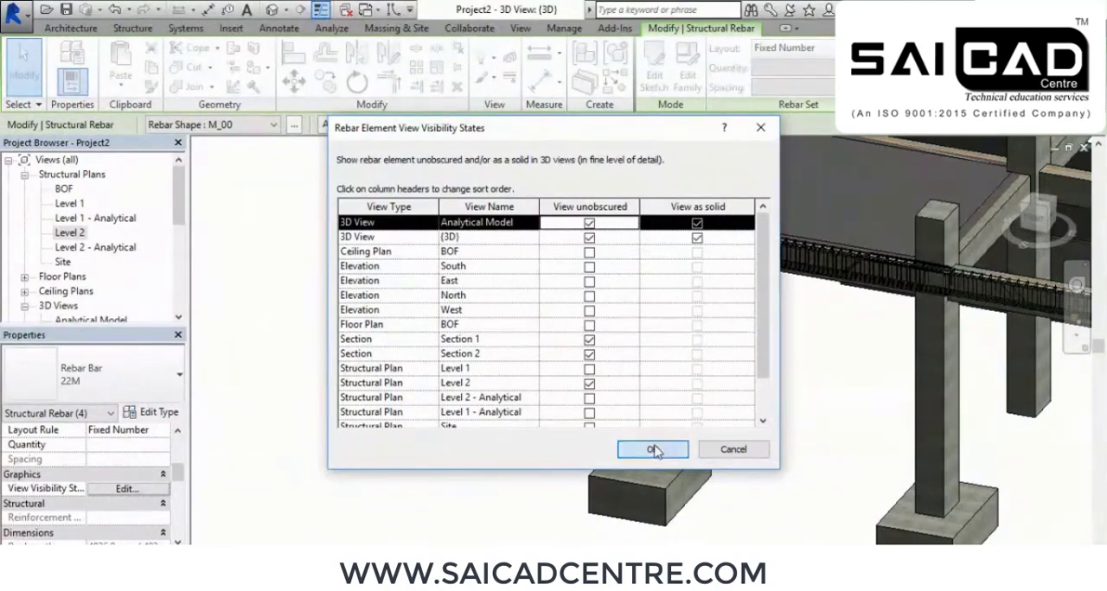
left_click(653, 450)
key("Escape")
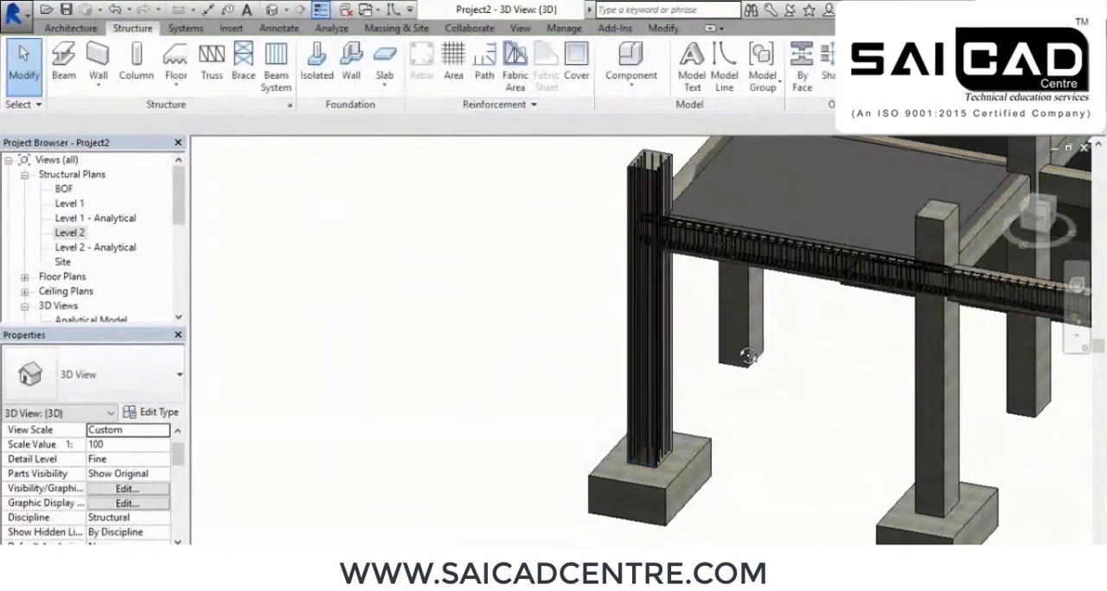
Examine the column's vertical bars in 3D, from the beam junction down to the footing
scroll(703, 303, "up", 8)
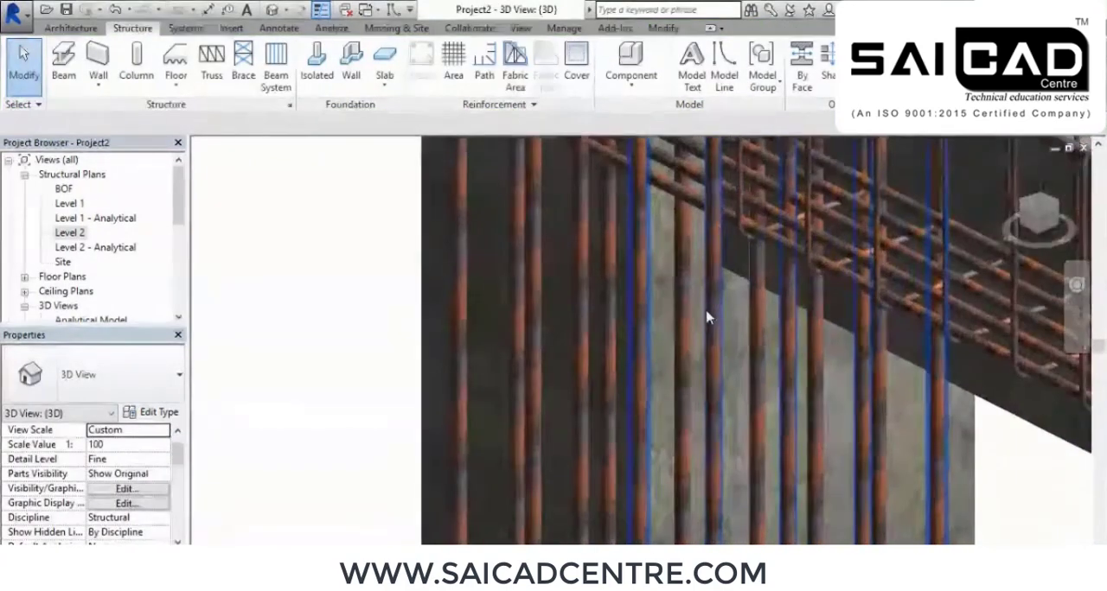
scroll(710, 319, "down", 3)
middle_click_drag(716, 321, 641, 321, "shift")
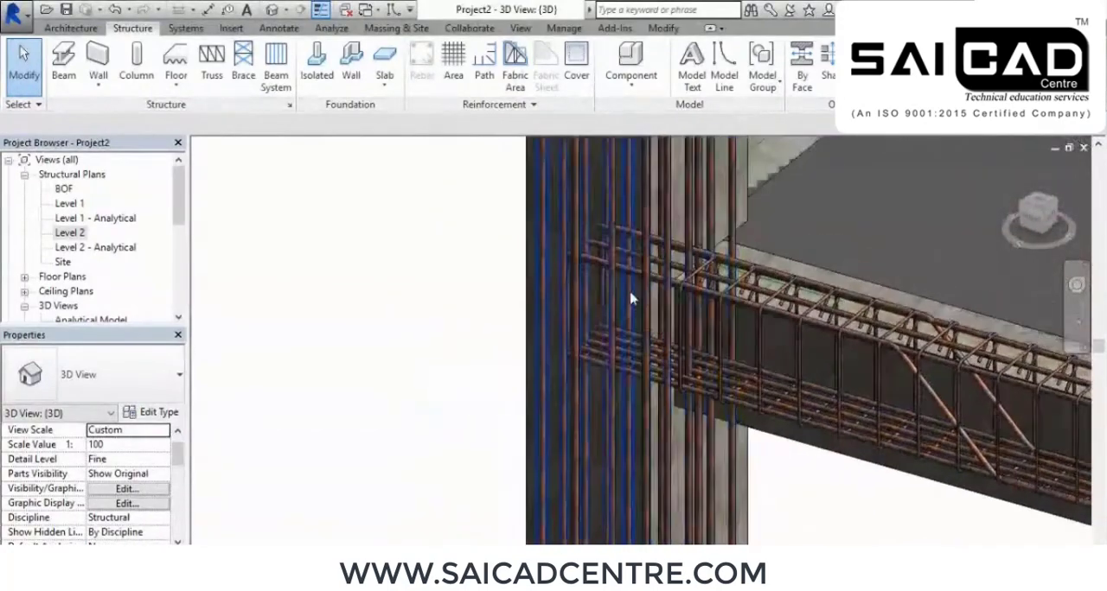
scroll(640, 321, "up", 5)
scroll(663, 273, "down", 4)
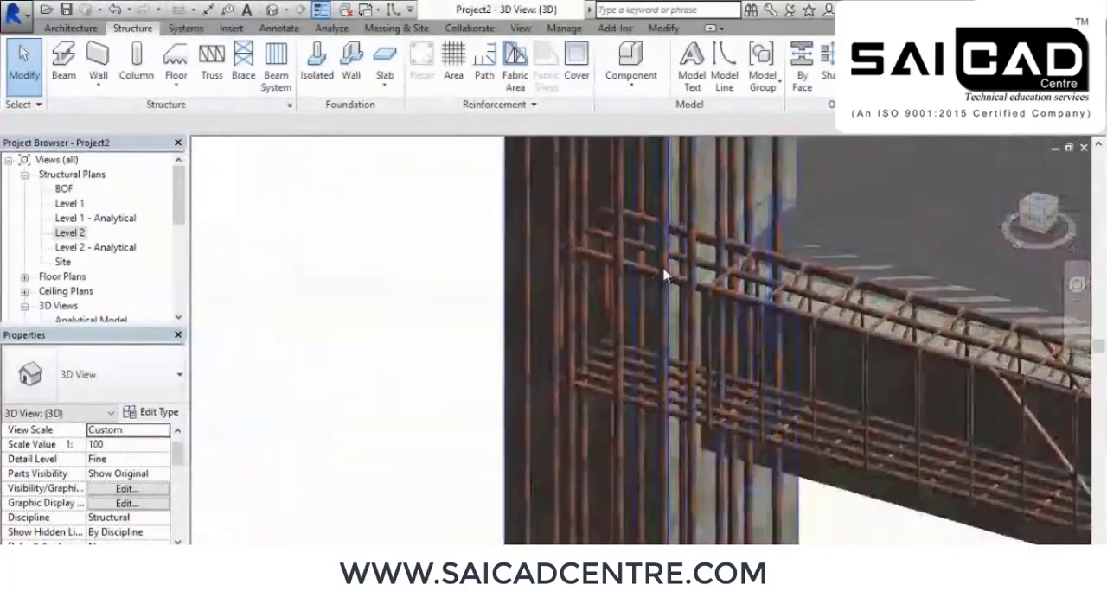
scroll(665, 275, "down", 4)
middle_click_drag(694, 154, 702, 292)
scroll(702, 291, "up", 5)
scroll(685, 249, "down", 4)
scroll(674, 210, "down", 4)
middle_click_drag(715, 418, 747, 186, "shift")
middle_click_drag(749, 384, 697, 403, "shift")
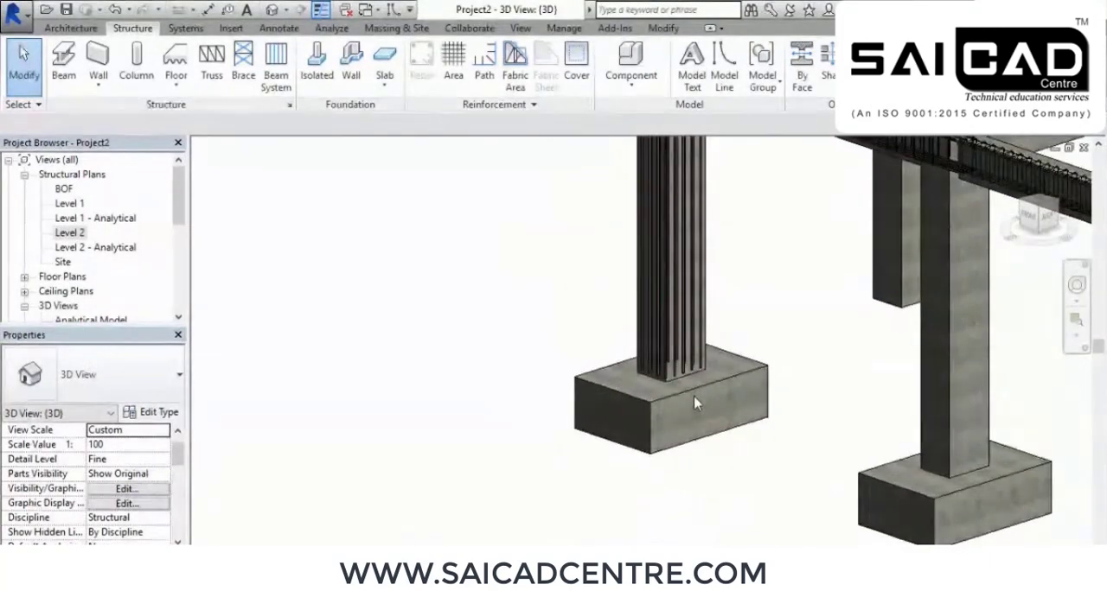
middle_click_drag(742, 260, 799, 333)
middle_click_drag(791, 299, 857, 355)
middle_click_drag(826, 303, 747, 350, "shift")
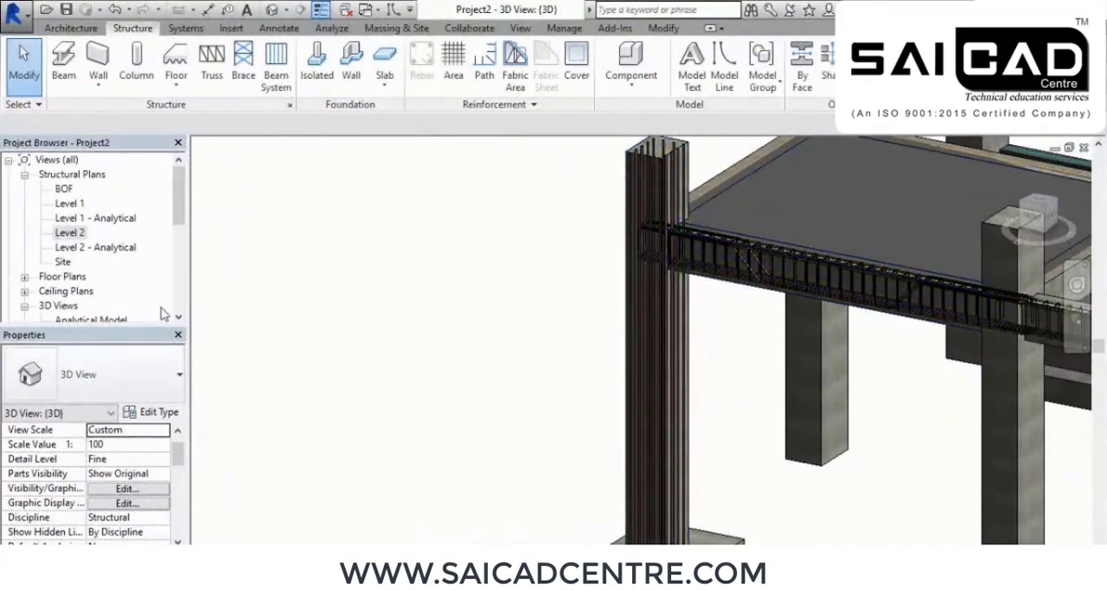
Open the Section 1 view at the reinforced column and its beam junction
scroll(73, 268, "down", 5)
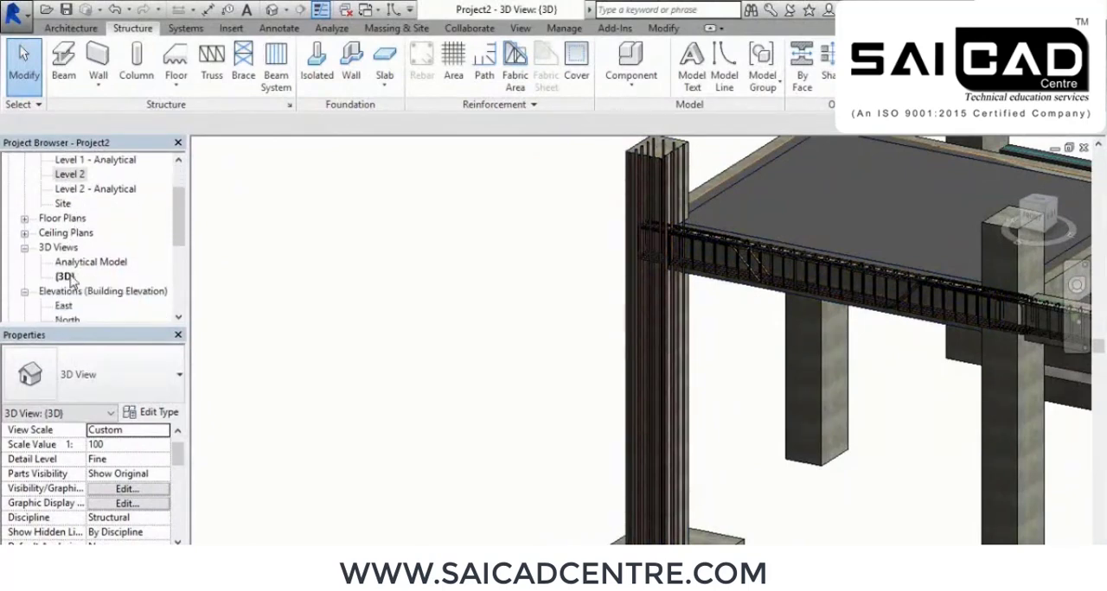
double_click(74, 204)
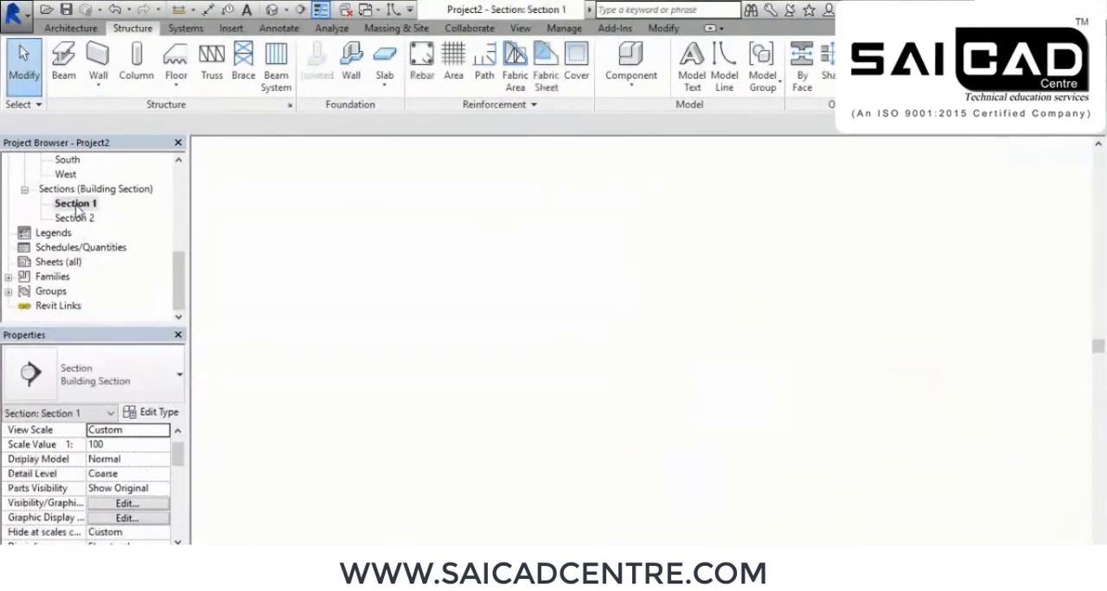
scroll(386, 244, "up", 3)
mouse_move(574, 305)
middle_mouse_down()
mouse_move(499, 314)
mouse_move(569, 303)
middle_mouse_up()
scroll(526, 338, "up", 2)
middle_click_drag(526, 338, 586, 333)
scroll(586, 330, "down", 1)
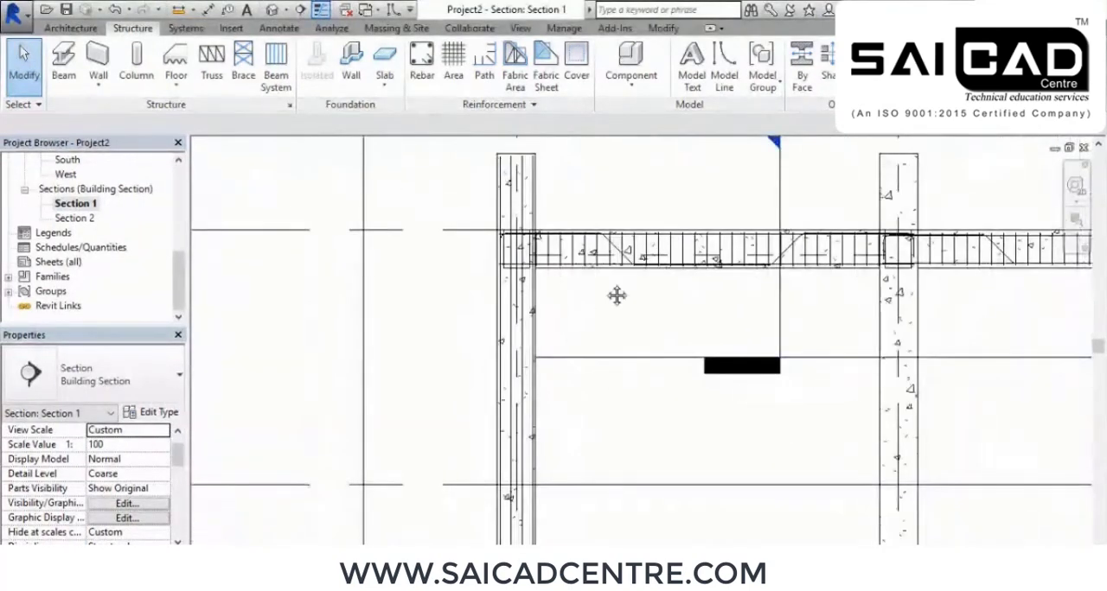
middle_click_drag(618, 295, 617, 272)
Start placing a 10M tie, rebar shape M_T1, in the column with perpendicular-to-cover orientation
left_click(426, 59)
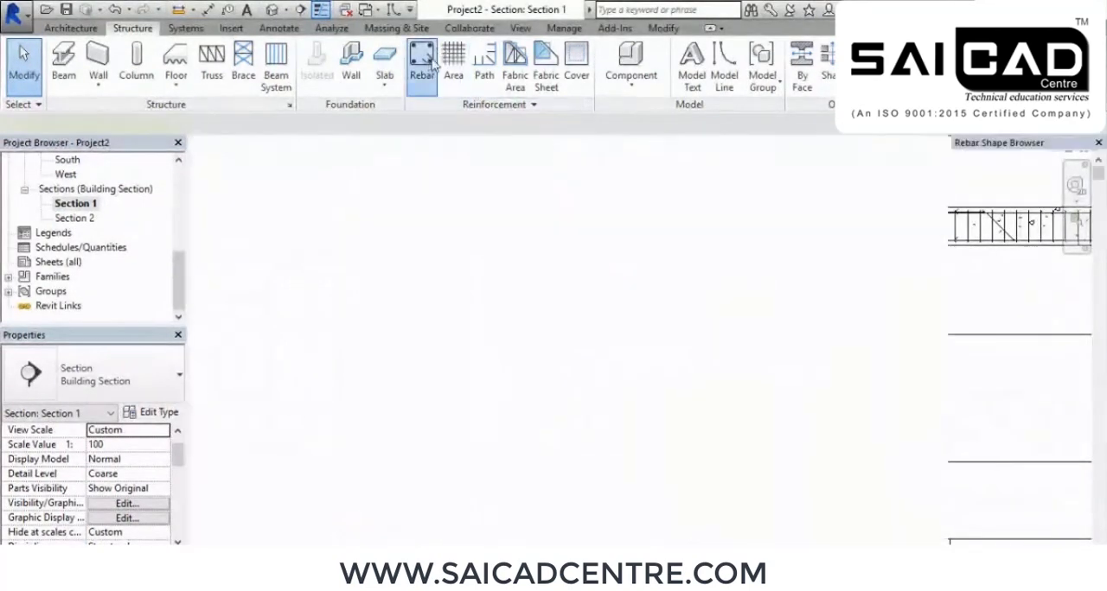
scroll(1037, 260, "down", 6)
scroll(1052, 232, "down", 20)
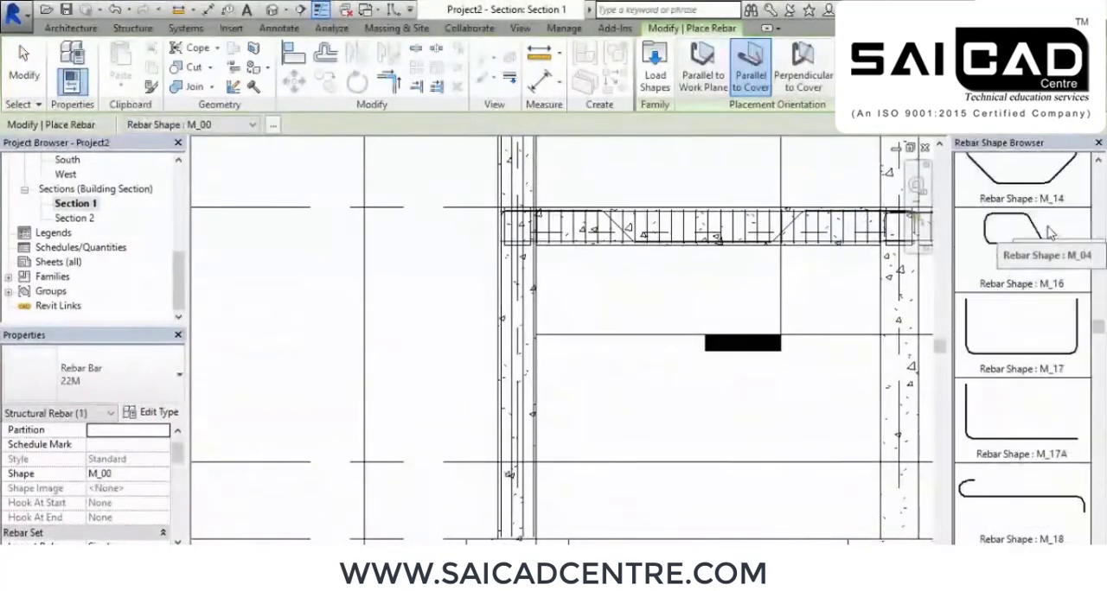
scroll(1040, 231, "down", 5)
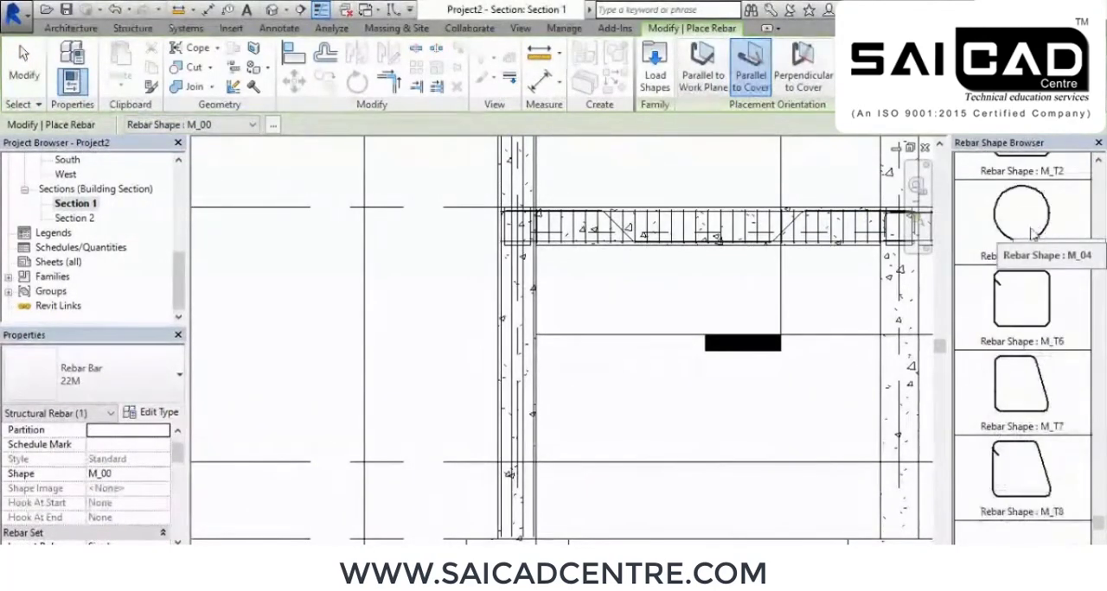
scroll(1041, 249, "up", 1)
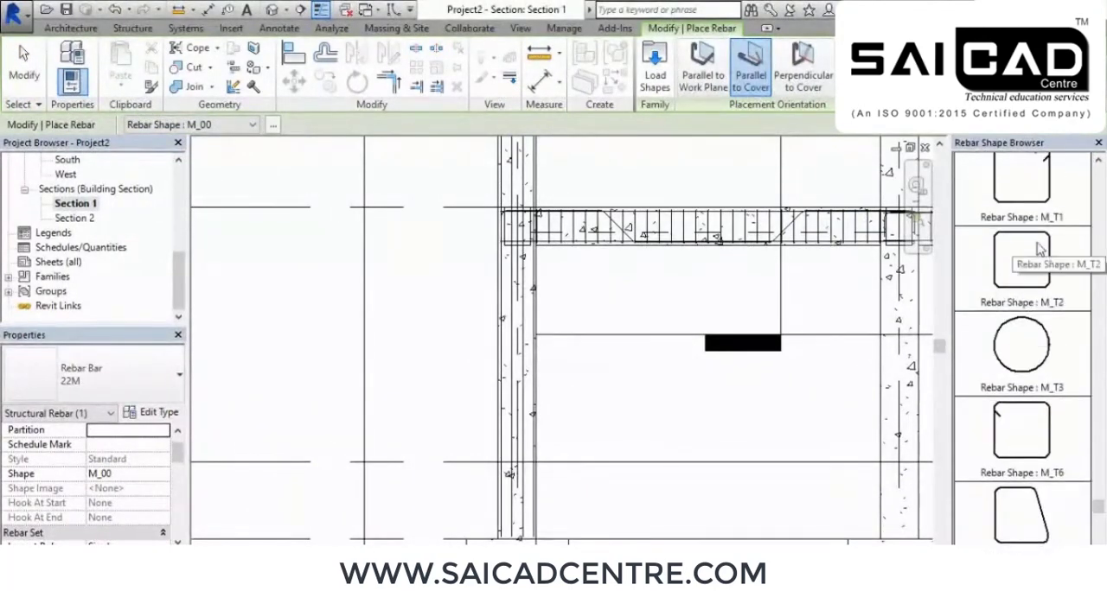
left_click(1045, 183)
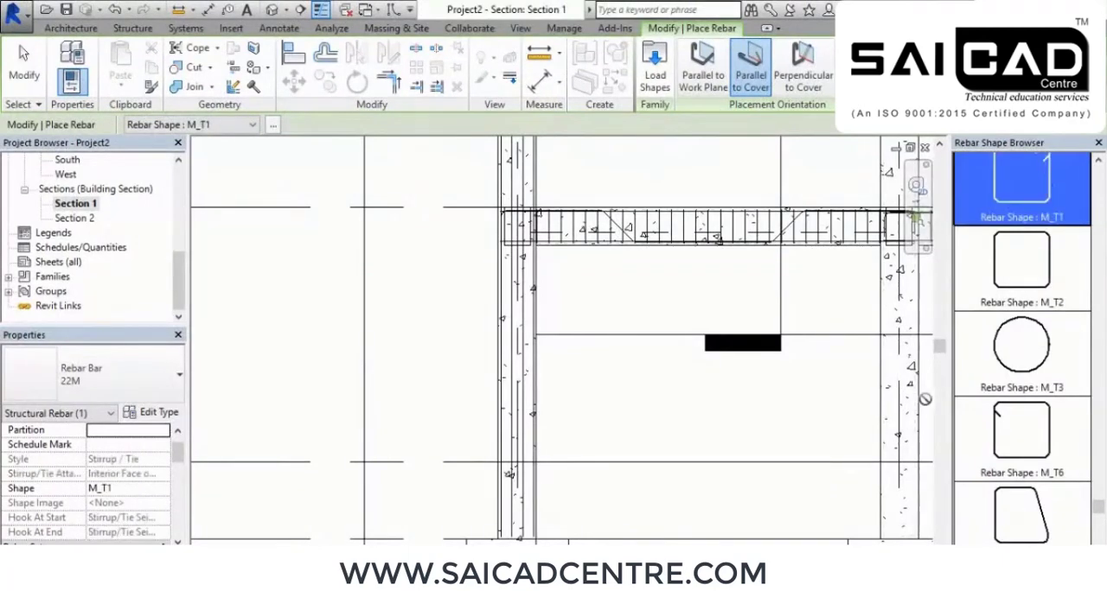
left_click(69, 378)
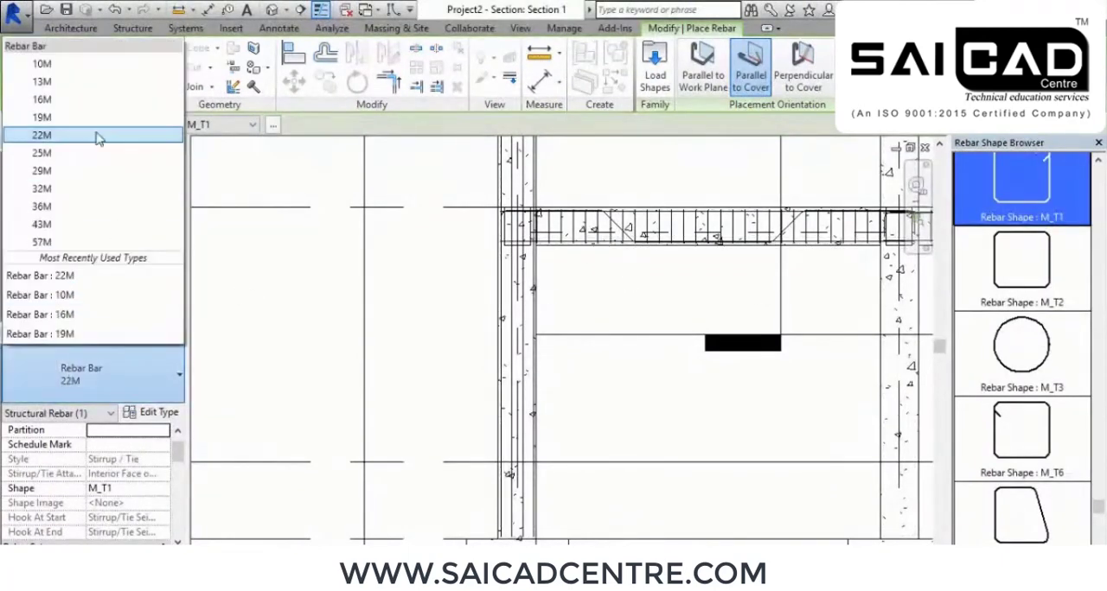
left_click(72, 67)
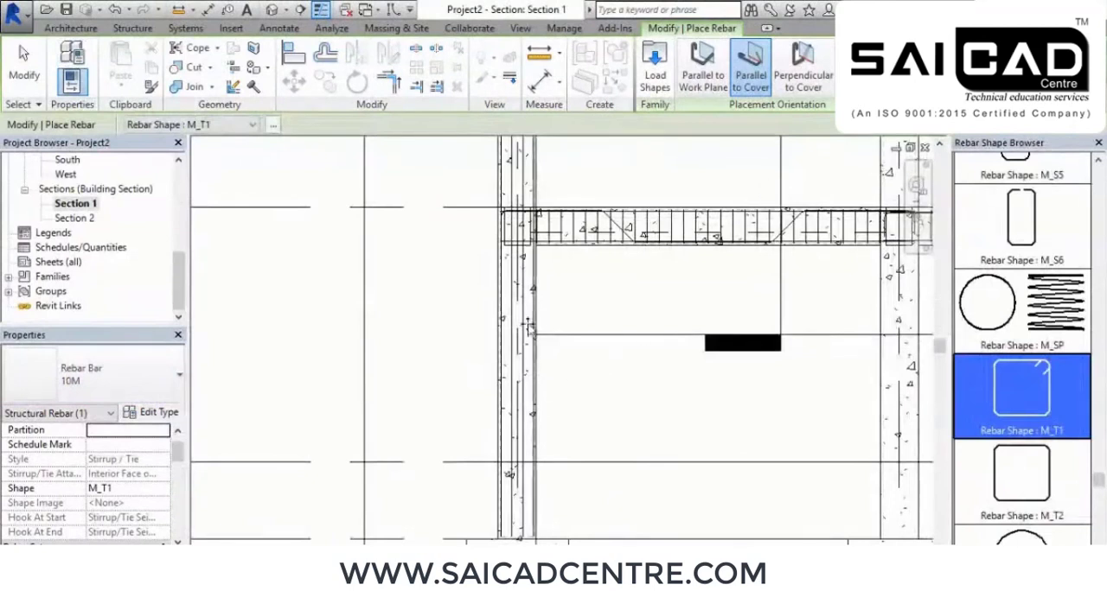
left_click(802, 71)
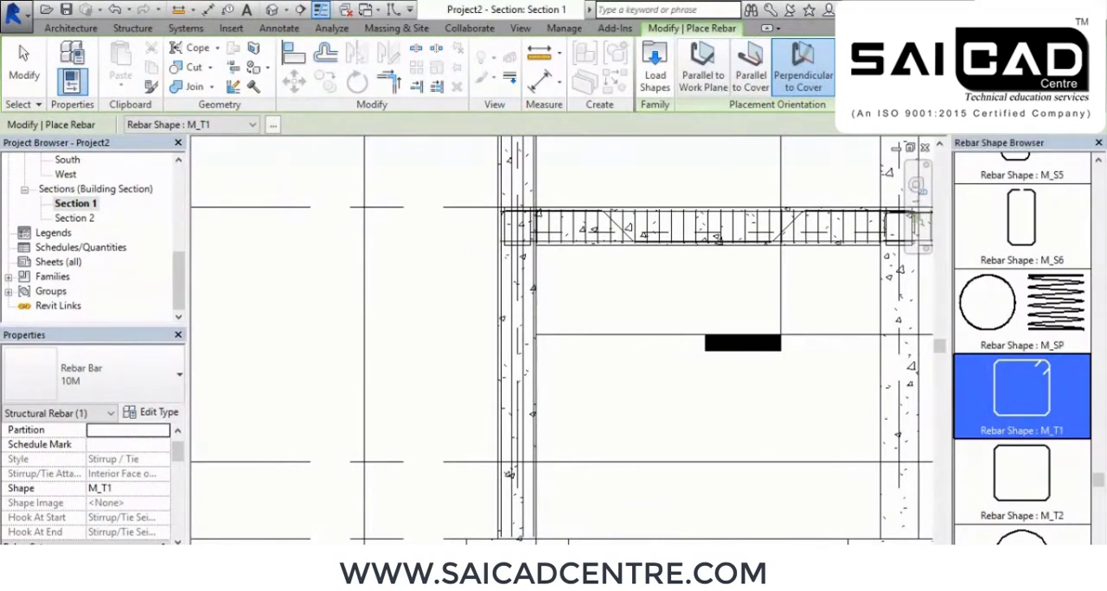
Place the M_T1 tie sets in the reinforced column below and above the beam junction, and end rebar placement
left_click(510, 353)
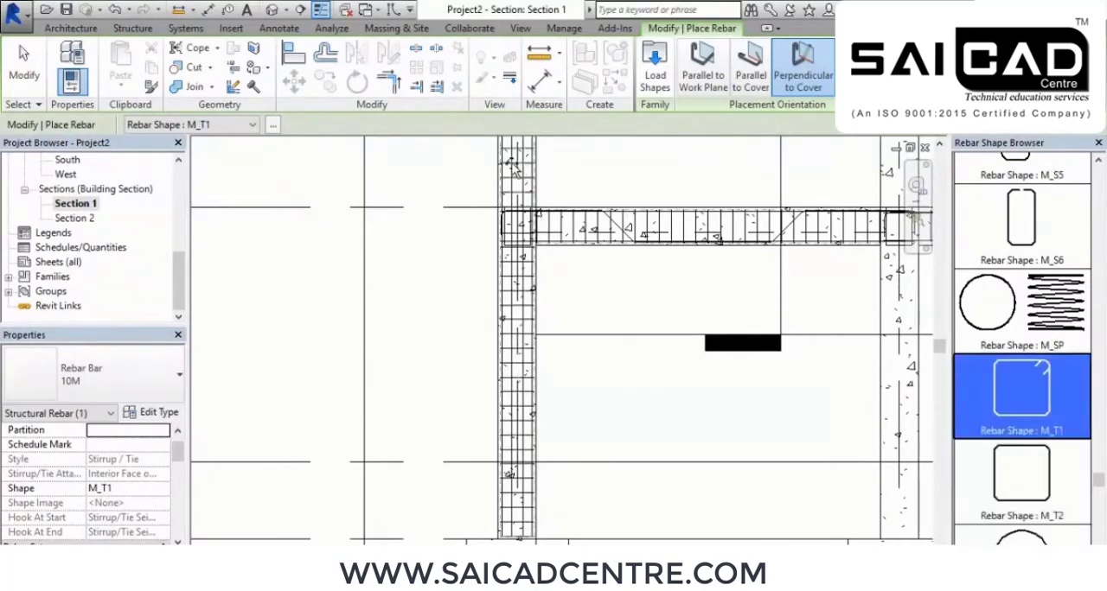
middle_click_drag(604, 170, 621, 234)
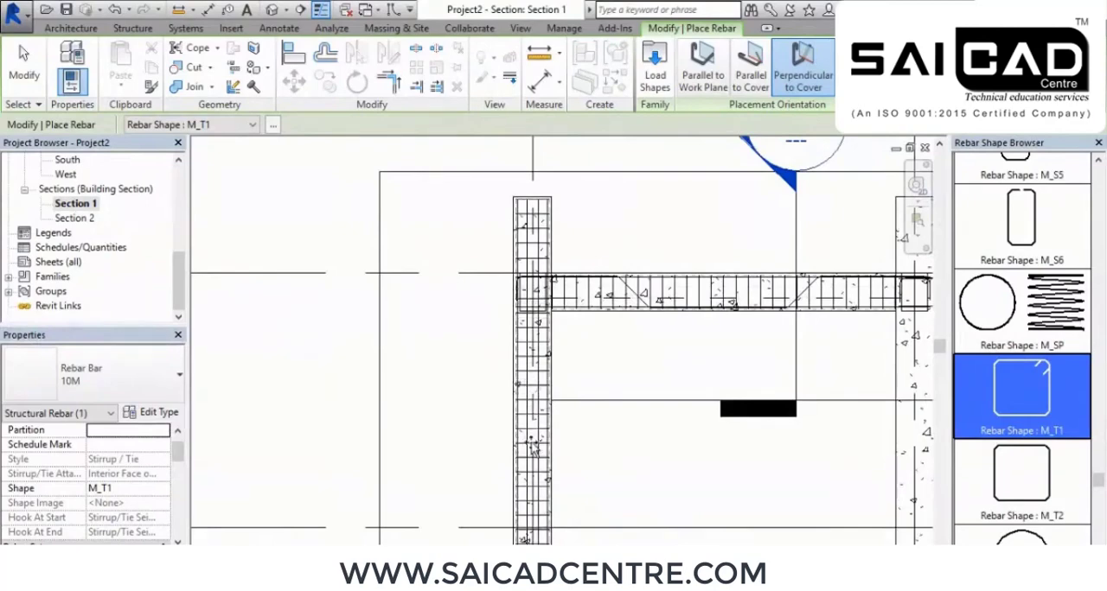
right_click(265, 174)
left_click(316, 185)
right_click(263, 188)
left_click(299, 198)
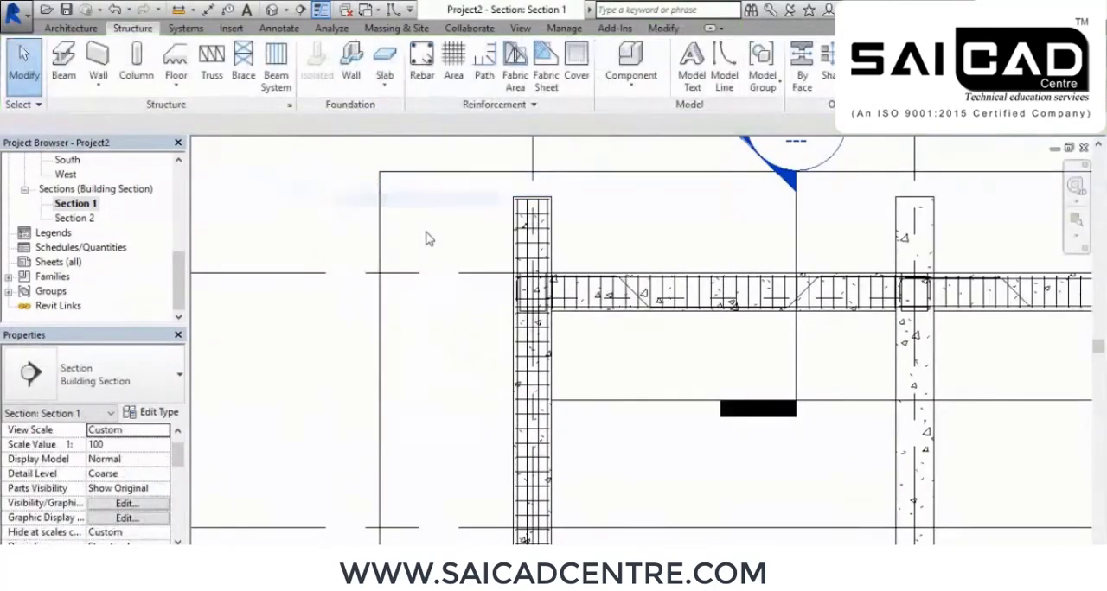
In the 3D view, select the reinforced column with its contents and filter the selection to Structural Rebar only
scroll(402, 217, "down", 2)
middle_click_drag(491, 253, 472, 270)
left_click(270, 11)
middle_click_drag(583, 250, 570, 224, "shift")
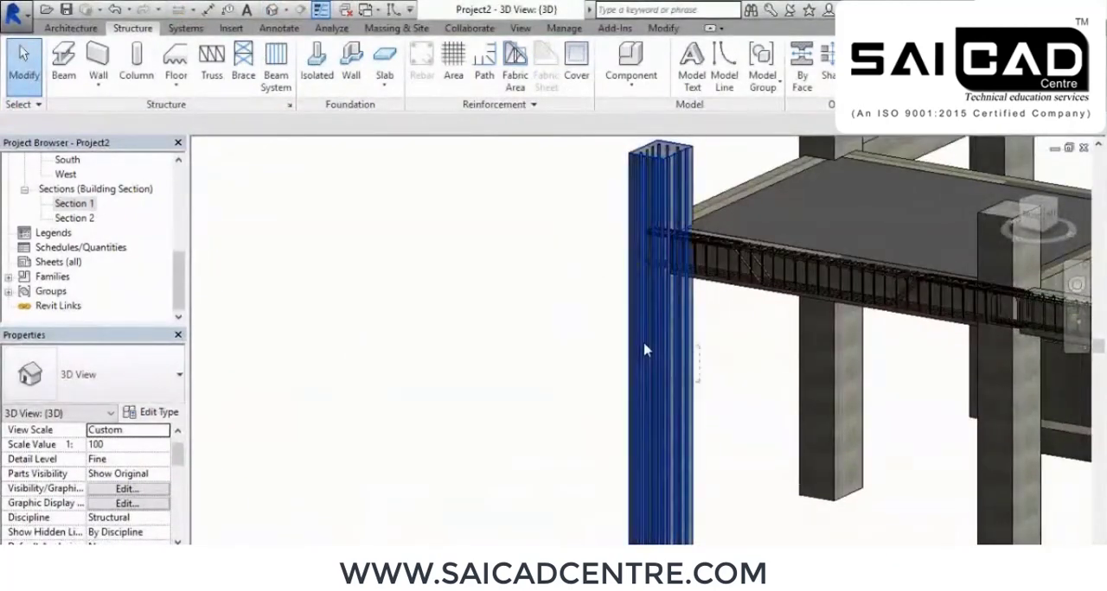
left_click(648, 346)
left_click_drag(700, 147, 605, 193)
left_click(651, 62)
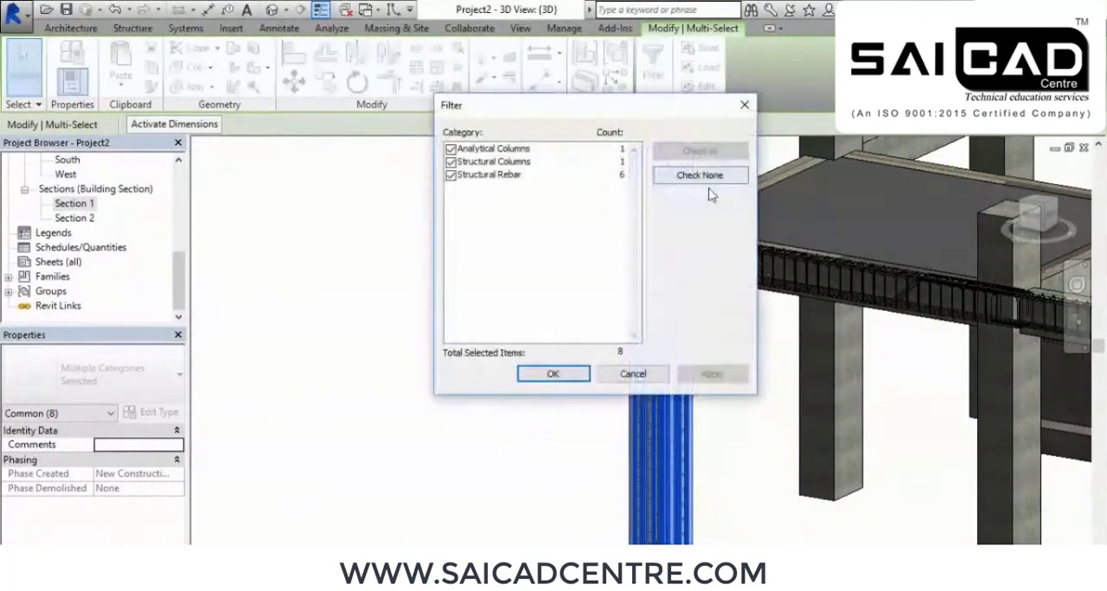
left_click(659, 175)
left_click(450, 175)
left_click(710, 373)
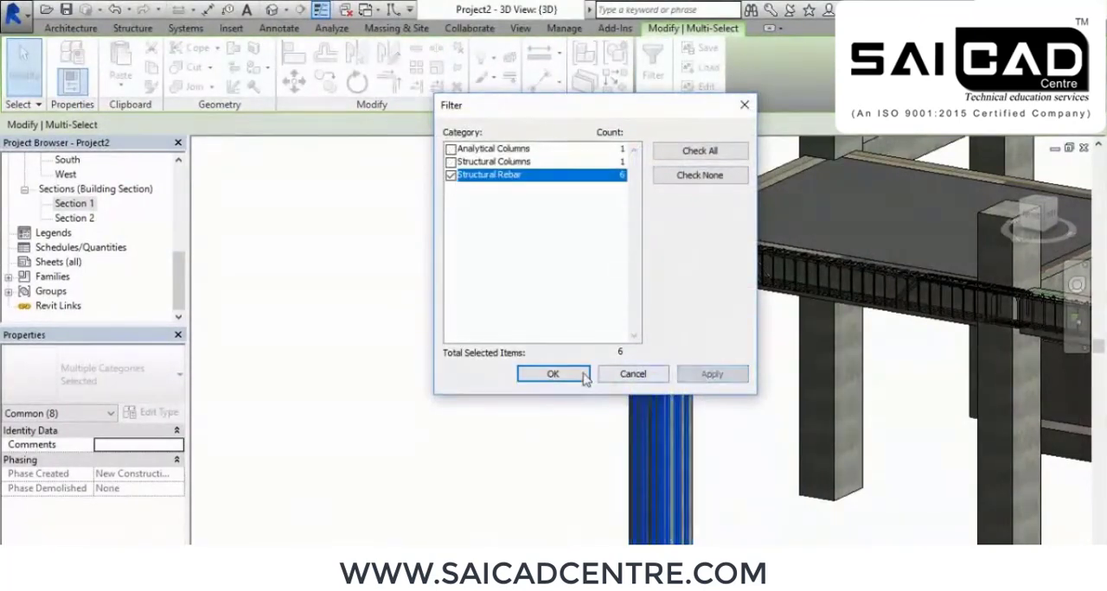
left_click(557, 377)
Show the selected column rebar unobscured and as solid in the Analytical Model and {3D} views, and deselect it
scroll(143, 447, "down", 5)
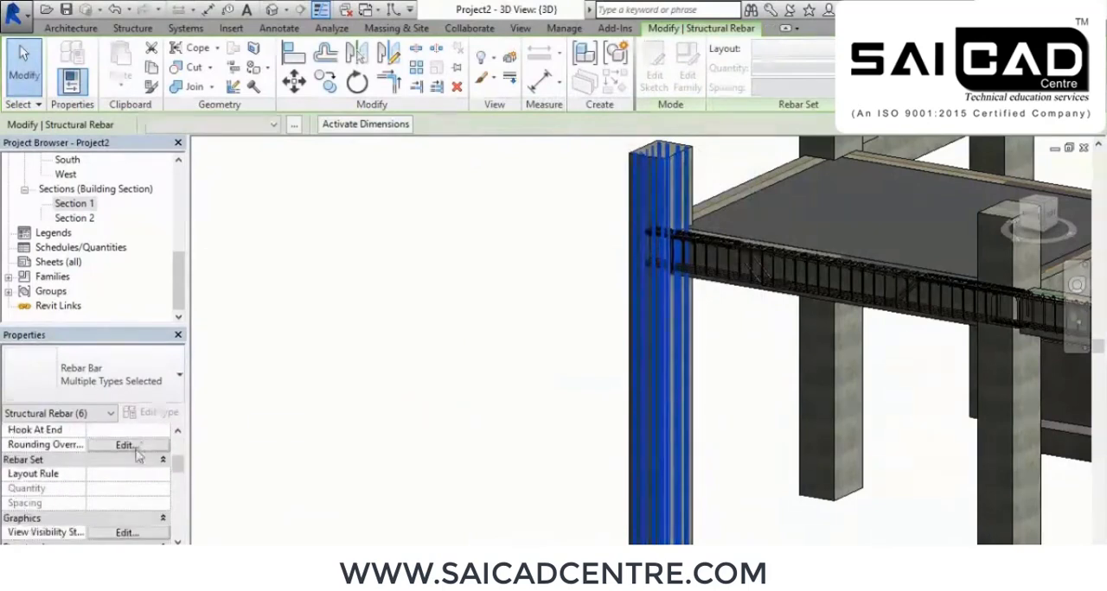
left_click(128, 532)
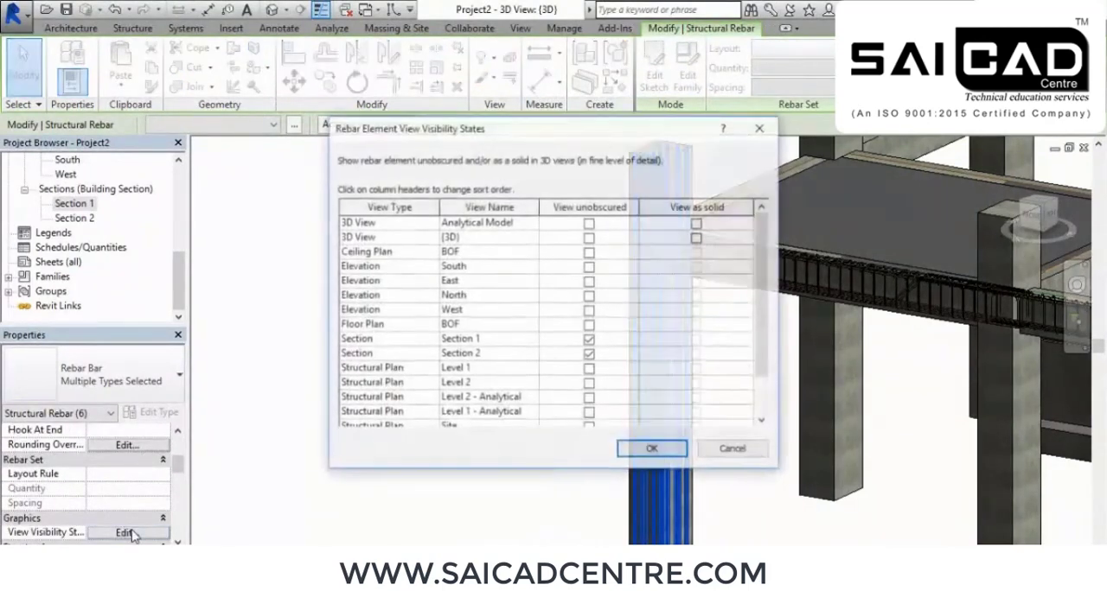
left_click(589, 237)
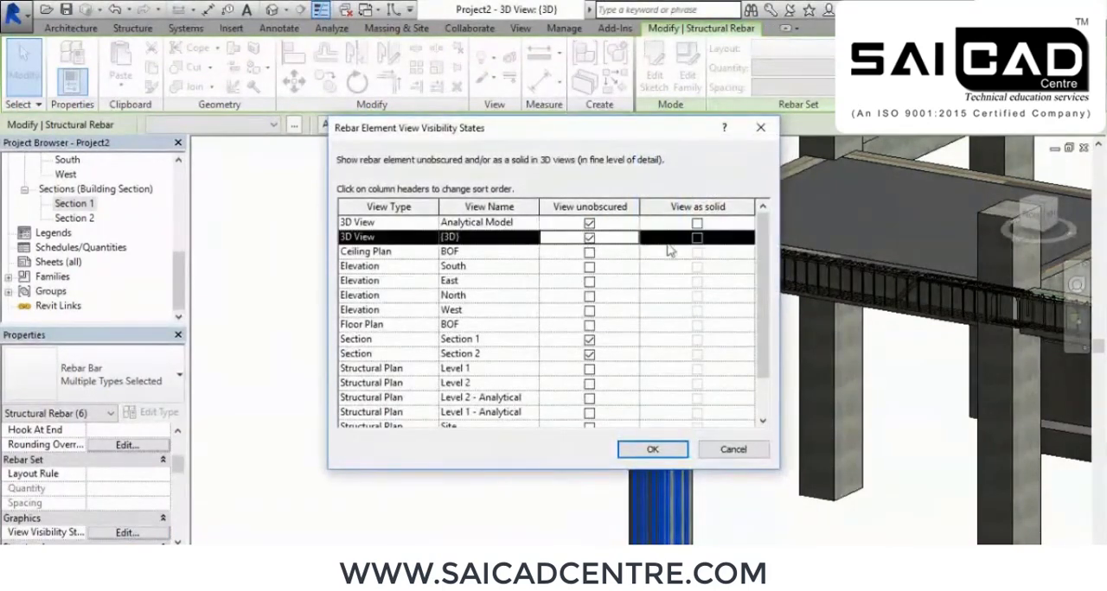
left_click(697, 237)
left_click(697, 224)
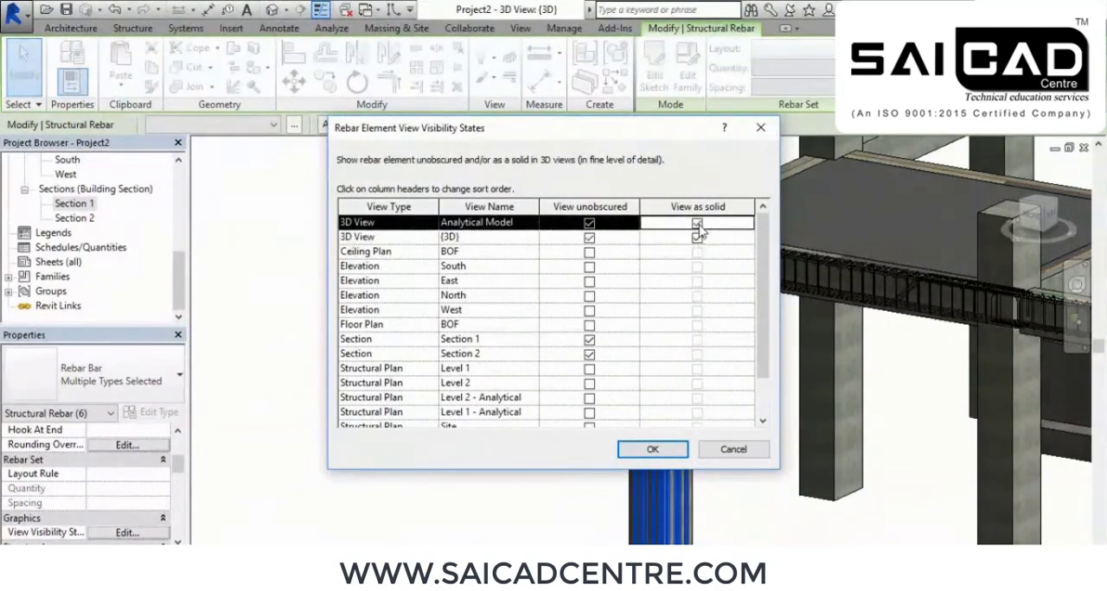
left_click(653, 450)
left_click(475, 388)
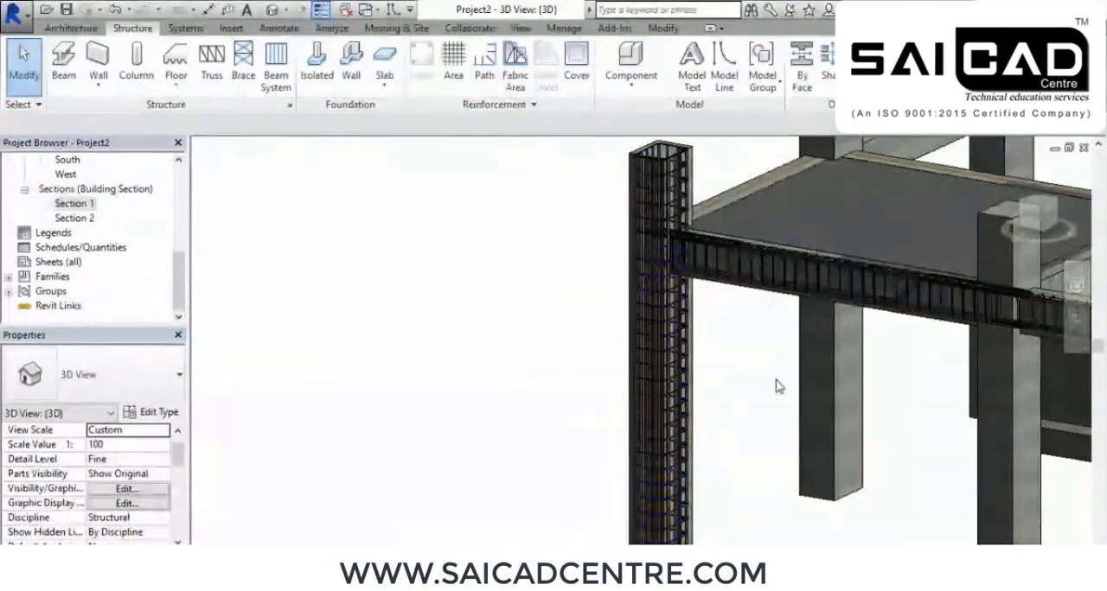
Examine in 3D how the ties wrap the column's vertical bars along its height
scroll(667, 350, "up", 2)
scroll(577, 179, "up", 4)
middle_click_drag(713, 348, 559, 314)
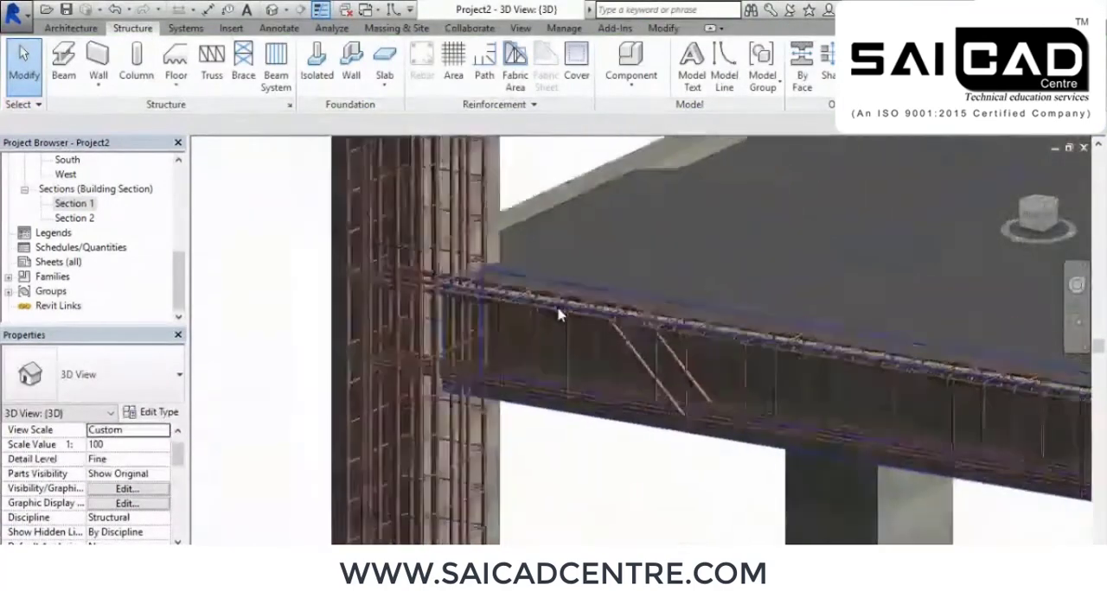
scroll(560, 315, "down", 2)
scroll(560, 316, "down", 2)
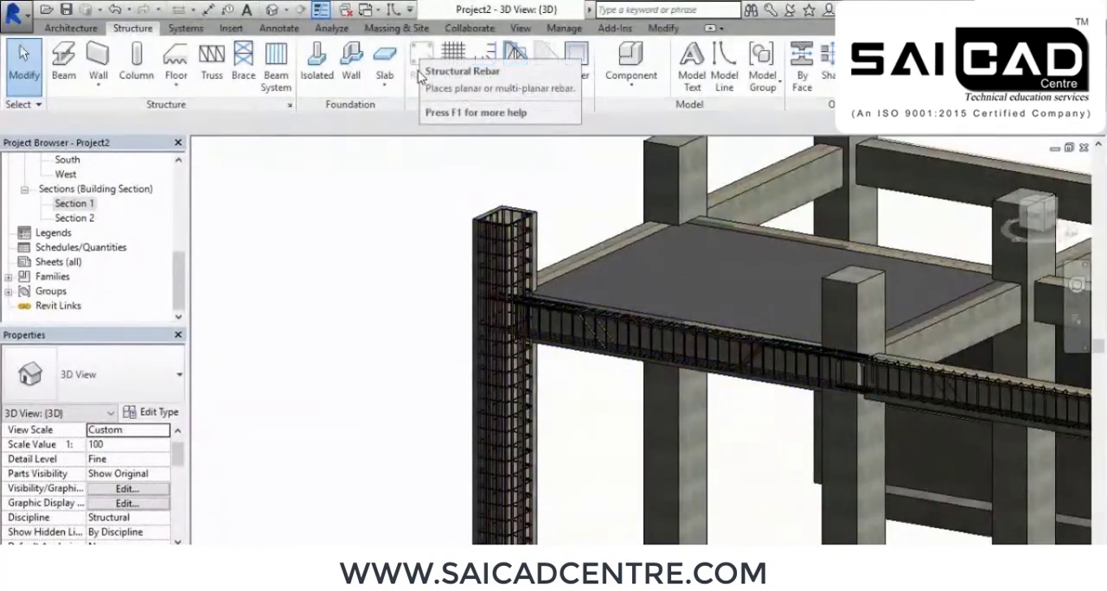
scroll(527, 259, "up", 5)
middle_click_drag(554, 297, 512, 366, "shift")
middle_click_drag(515, 519, 522, 294)
middle_click_drag(545, 424, 545, 213)
scroll(546, 216, "down", 2)
middle_click_drag(553, 342, 552, 154)
scroll(528, 364, "up", 2)
middle_click_drag(529, 363, 533, 161)
scroll(556, 403, "up", 3)
middle_click_drag(556, 403, 556, 179)
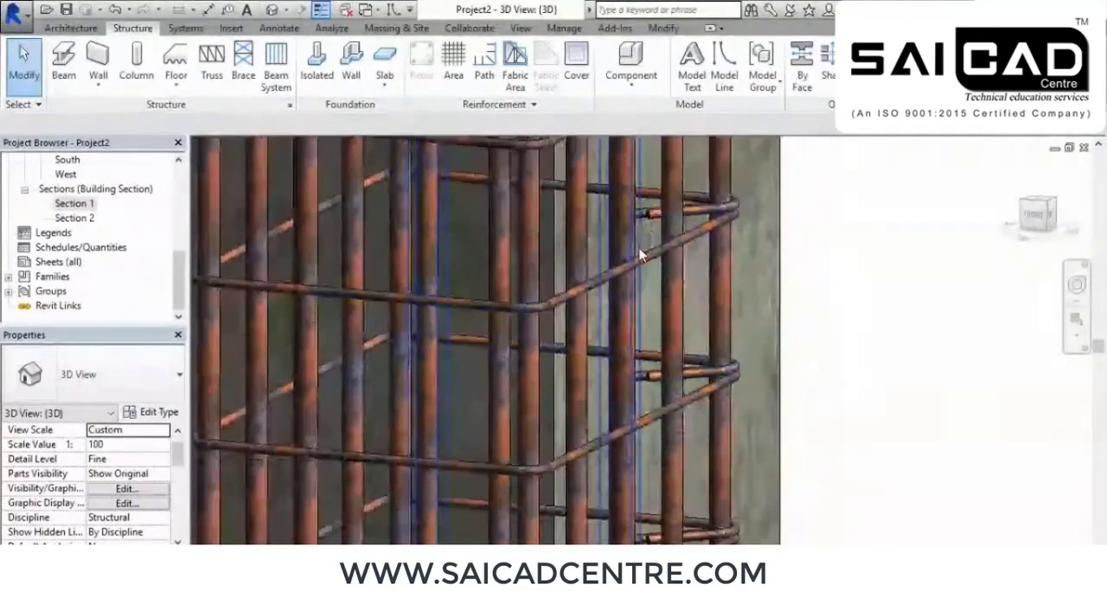
Examine the beam-column junction reinforcement and the column base at the footing, ending with the whole frame in view
scroll(640, 311, "down", 3)
scroll(645, 316, "down", 5)
middle_click_drag(707, 349, 526, 424)
middle_click_drag(504, 311, 557, 287, "shift")
scroll(519, 312, "up", 8)
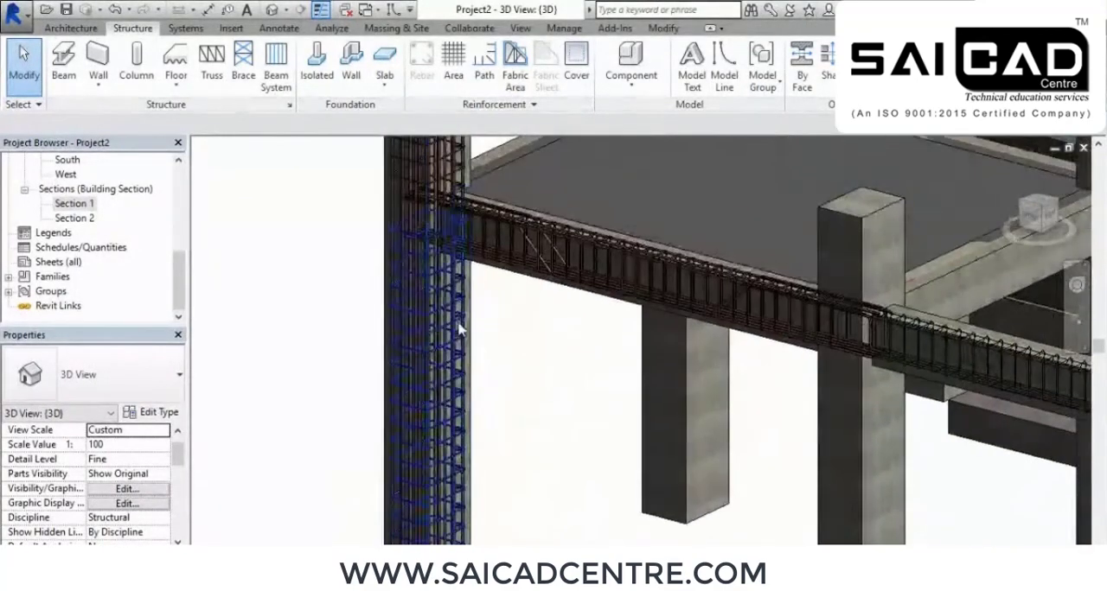
scroll(430, 346, "down", 5)
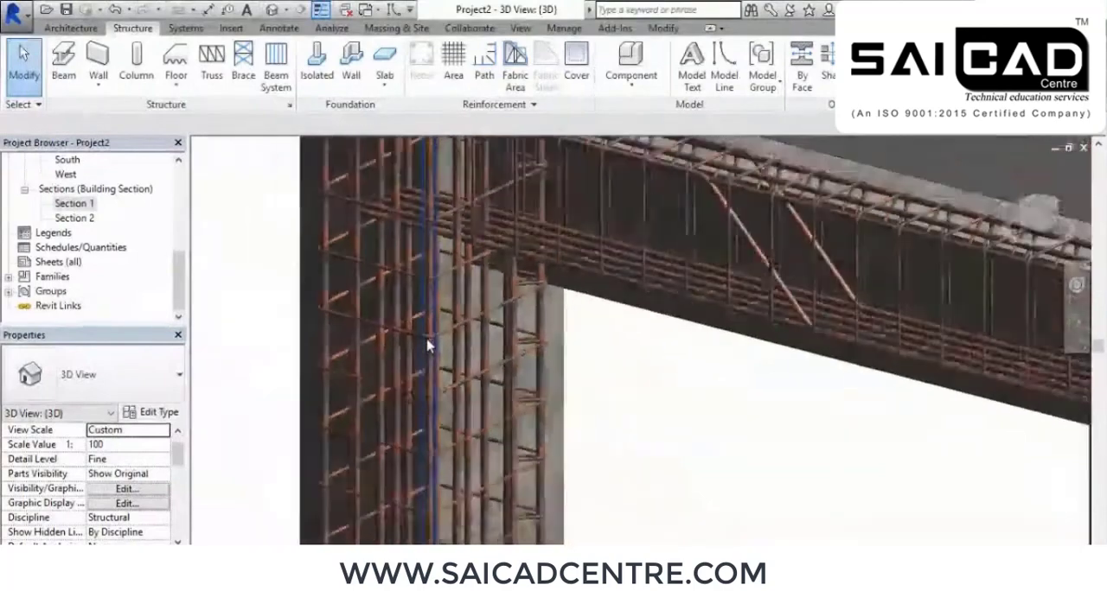
scroll(487, 395, "up", 5)
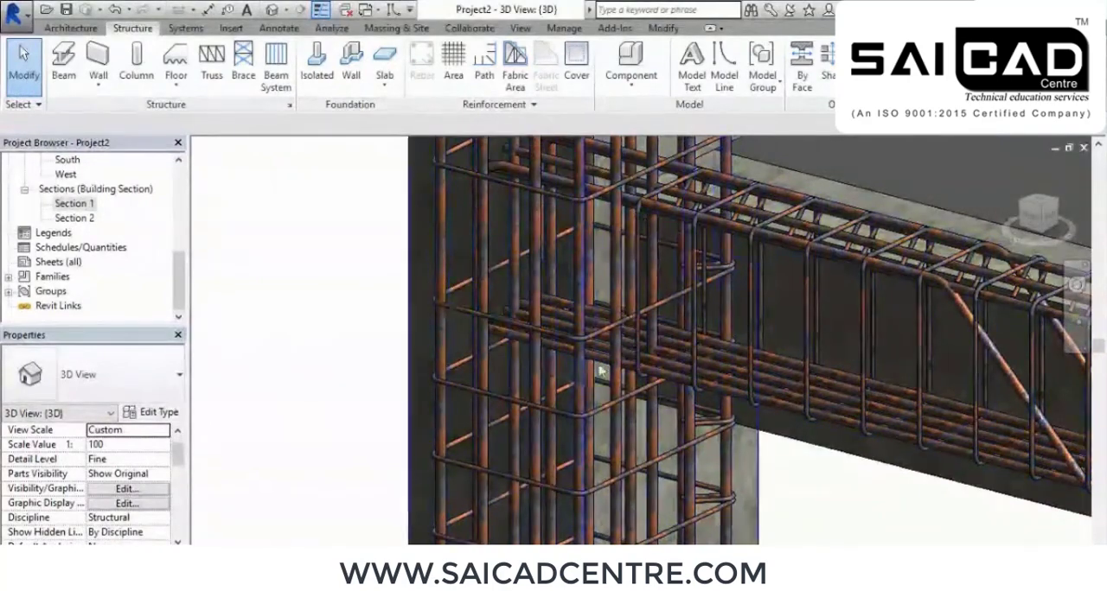
scroll(580, 328, "down", 5)
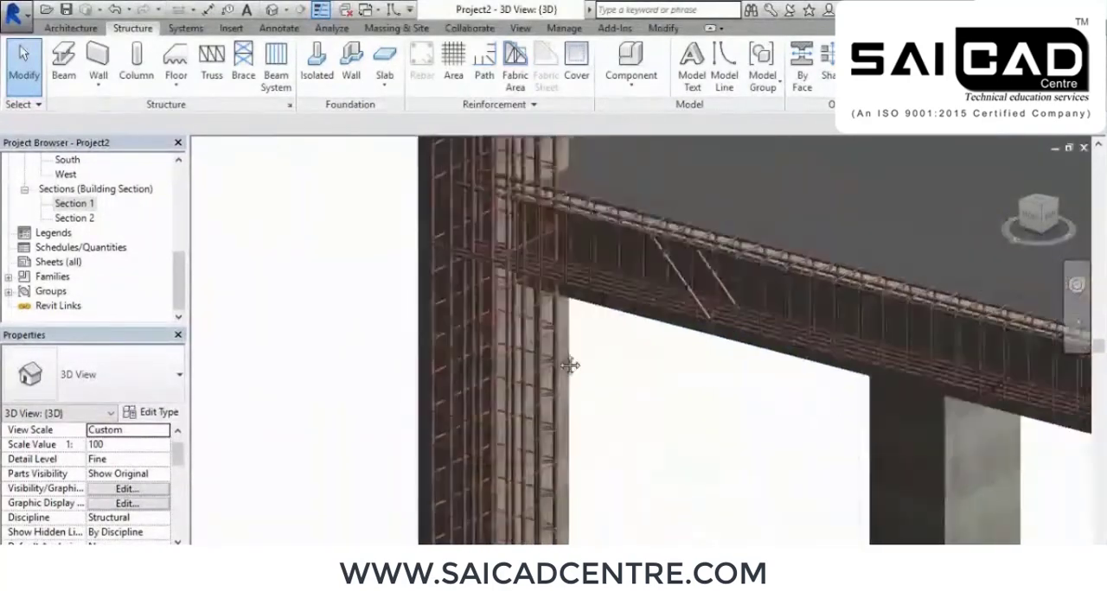
middle_click_drag(576, 448, 538, 369)
scroll(446, 452, "up", 3)
middle_click_drag(446, 454, 440, 353, "shift")
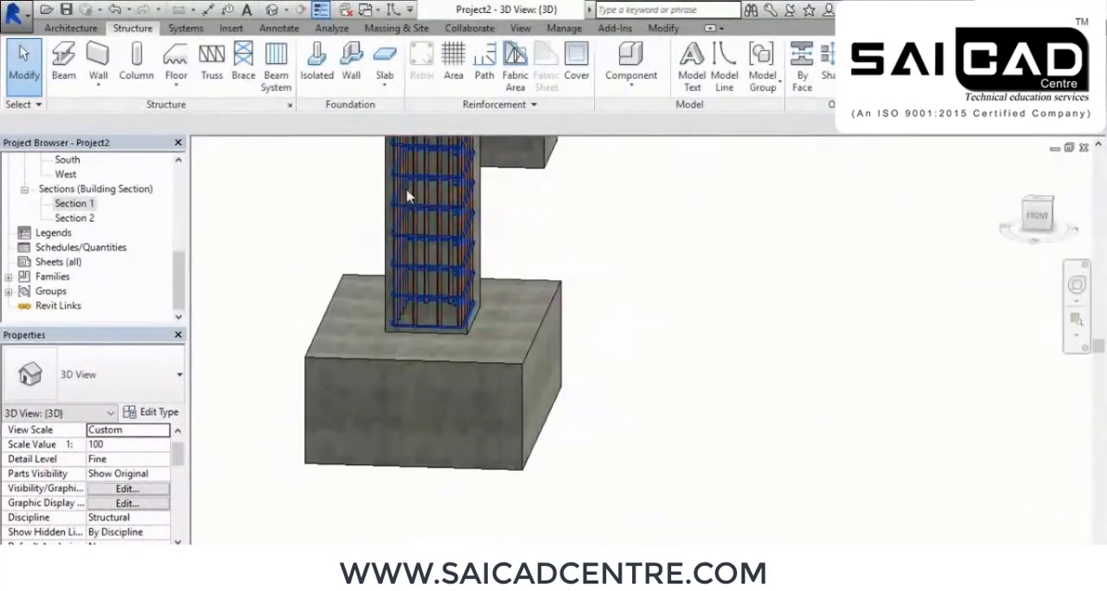
middle_click_drag(302, 384, 439, 403, "shift")
scroll(633, 361, "down", 2)
scroll(634, 361, "down", 5)
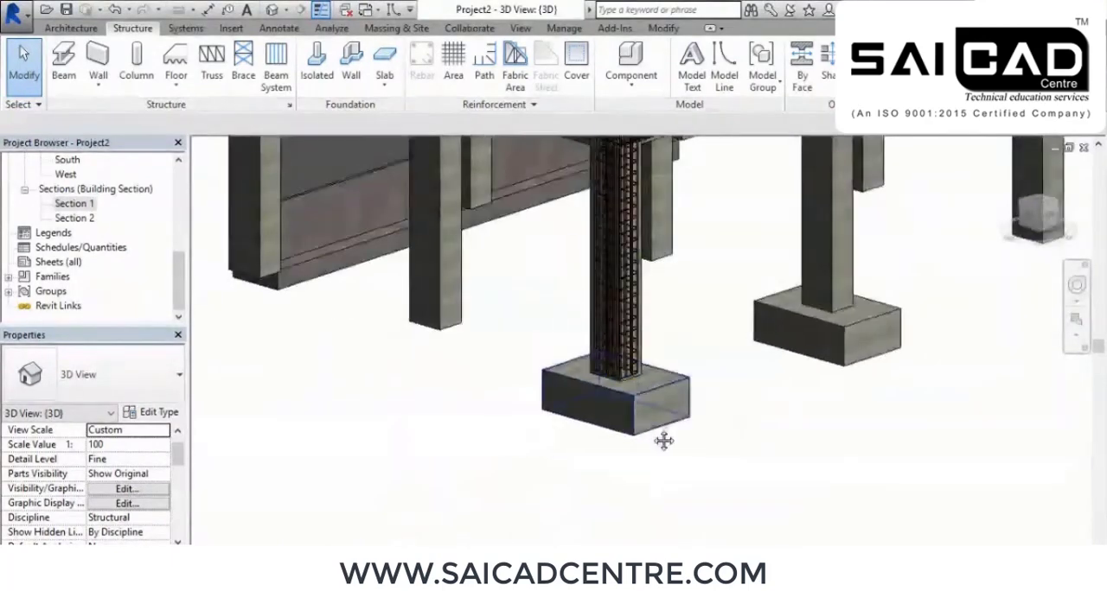
Open the Section 1 view at the footing beneath the reinforced column
double_click(72, 205)
scroll(546, 339, "up", 1)
scroll(468, 453, "up", 2)
scroll(468, 453, "up", 3)
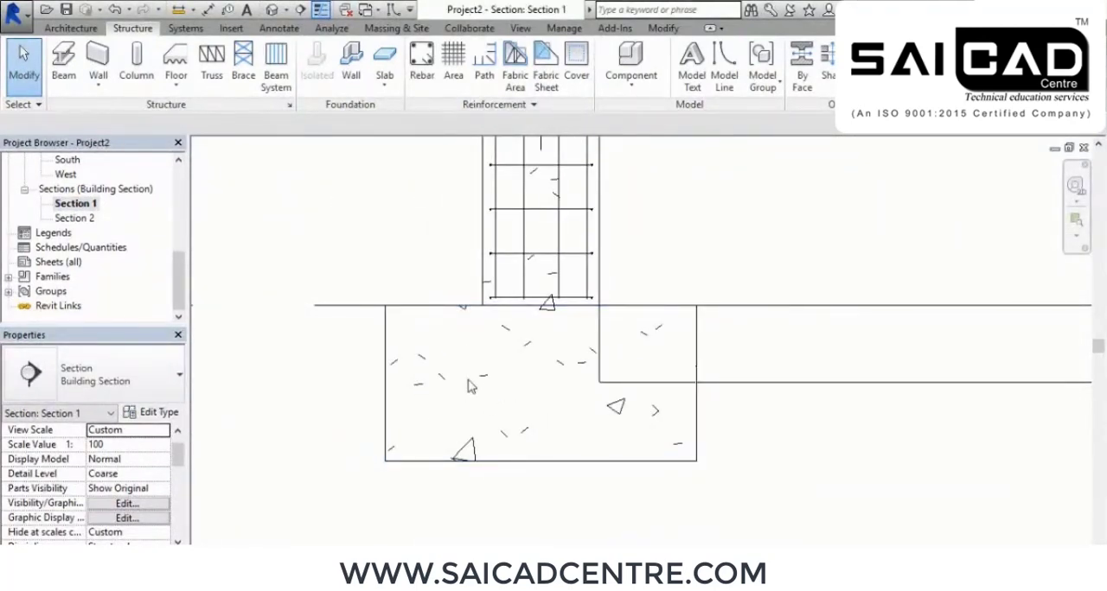
middle_click_drag(519, 351, 521, 462)
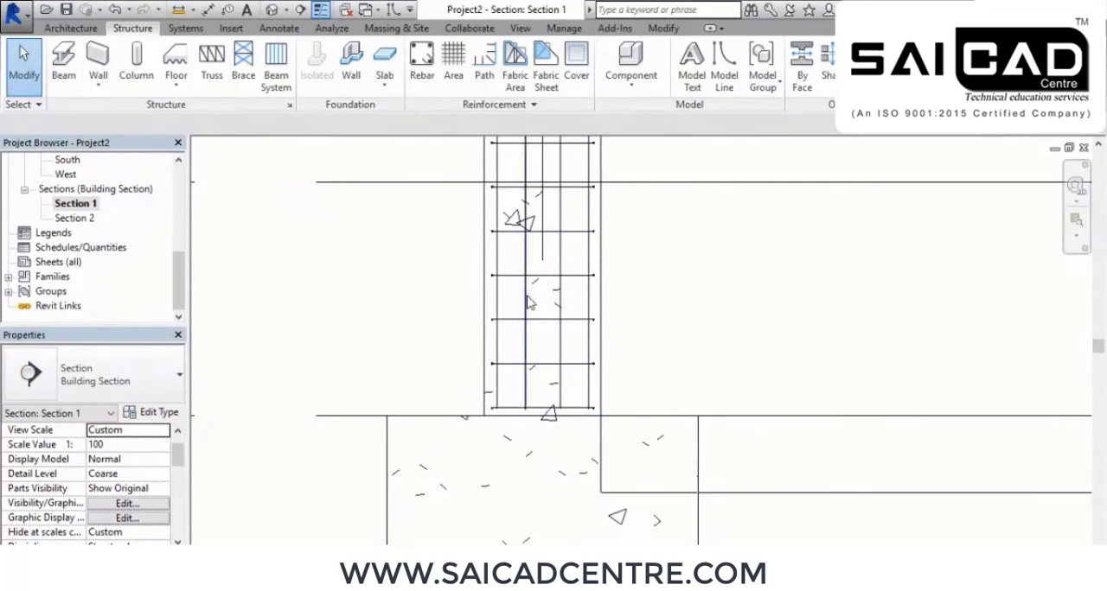
scroll(406, 402, "down", 2)
middle_click_drag(506, 471, 496, 417)
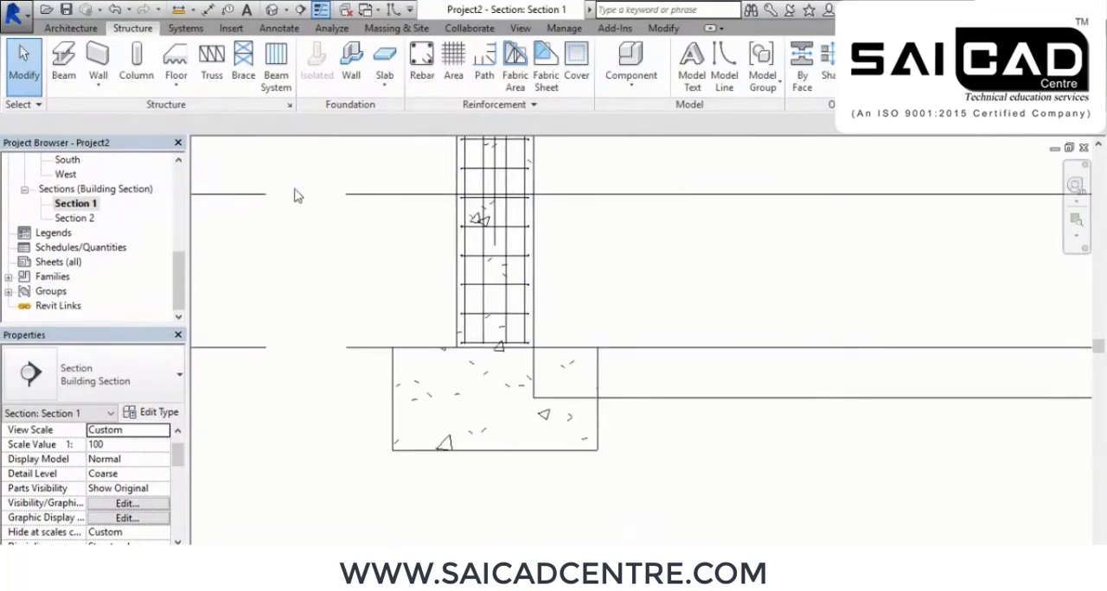
Try Cast against earth <75 mm> as the footing's rebar cover, and restore Interior (framing, columns) <40 mm>
left_click(576, 61)
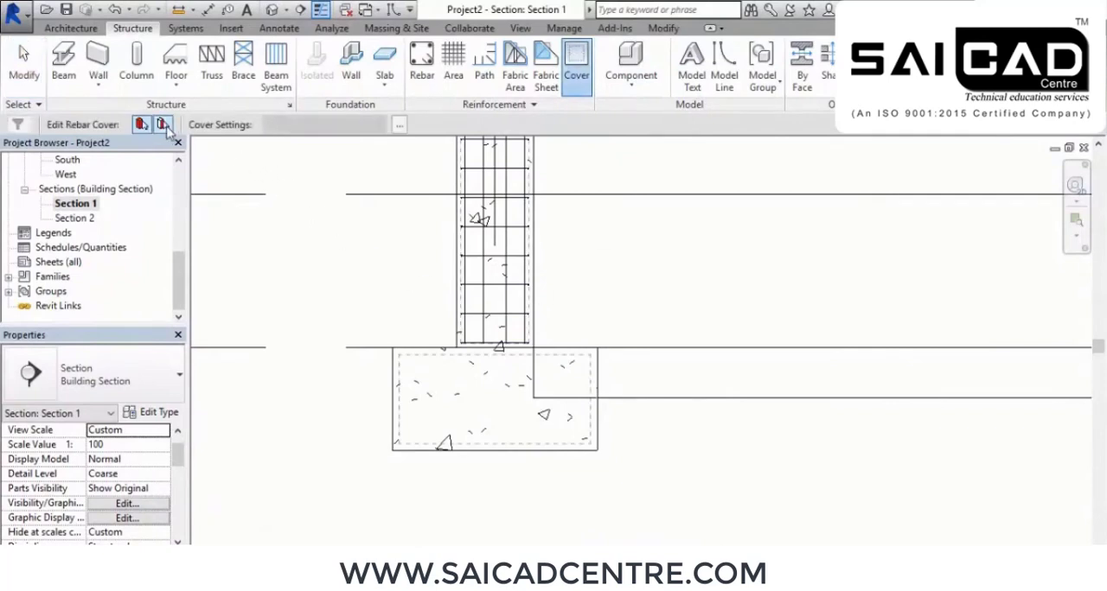
left_click(395, 382)
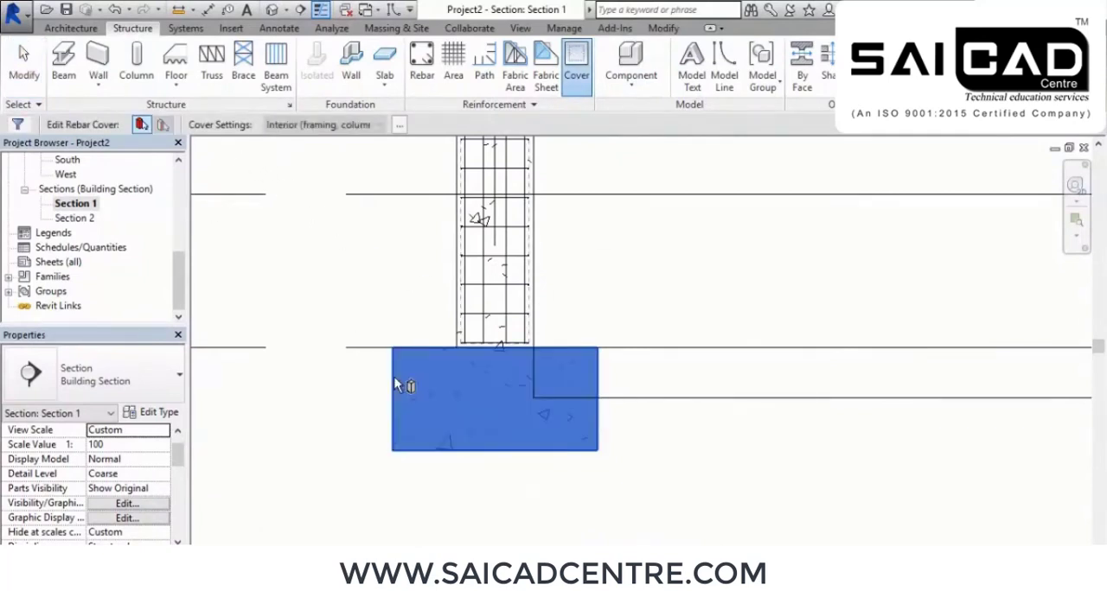
left_click(379, 125)
left_click(363, 138)
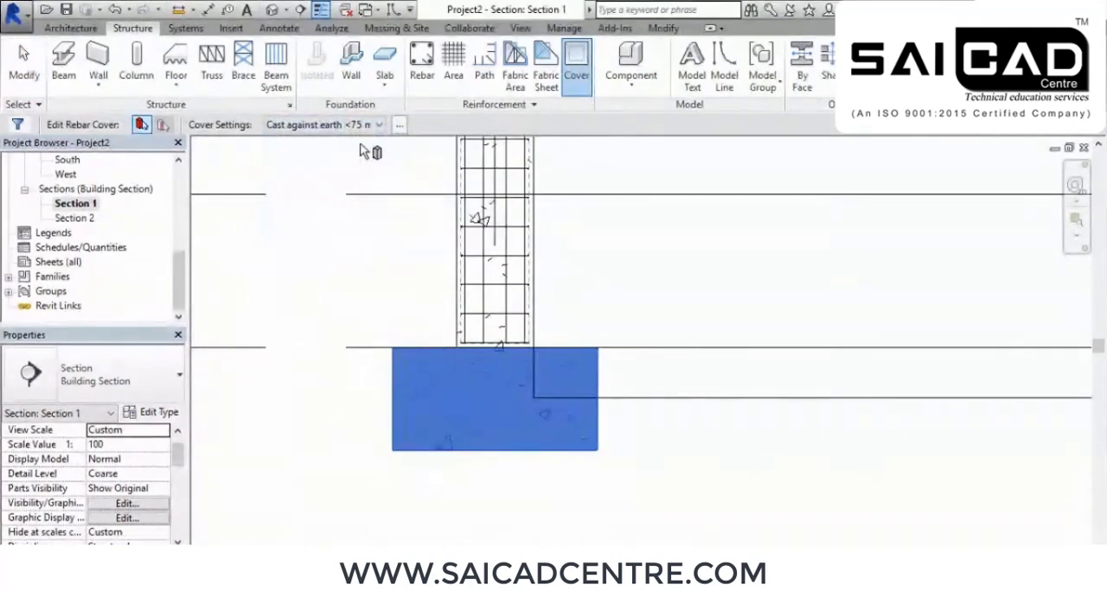
left_click(364, 125)
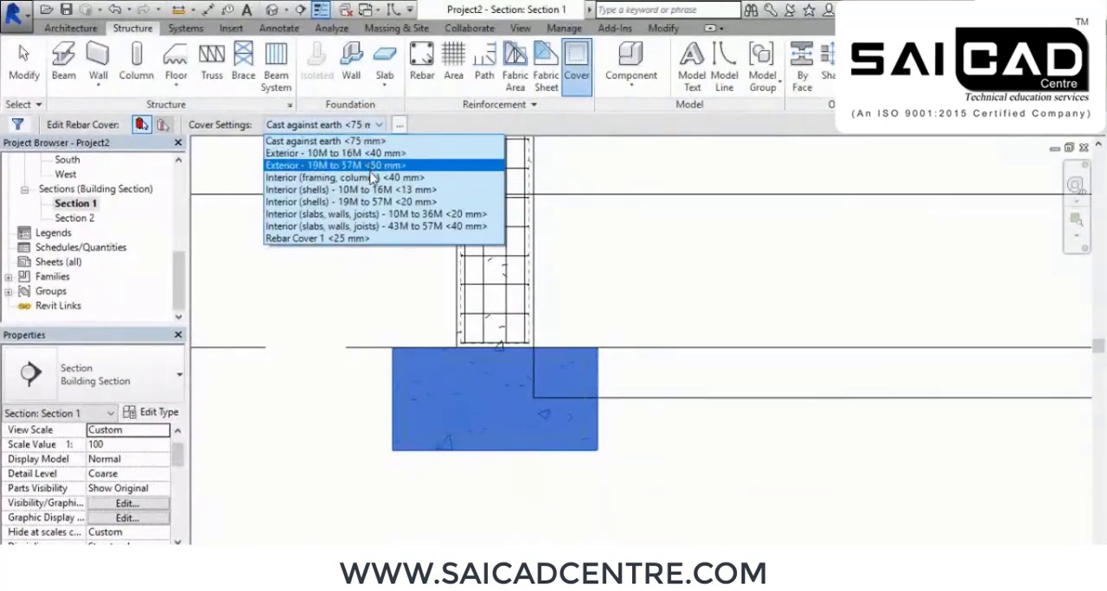
left_click(373, 178)
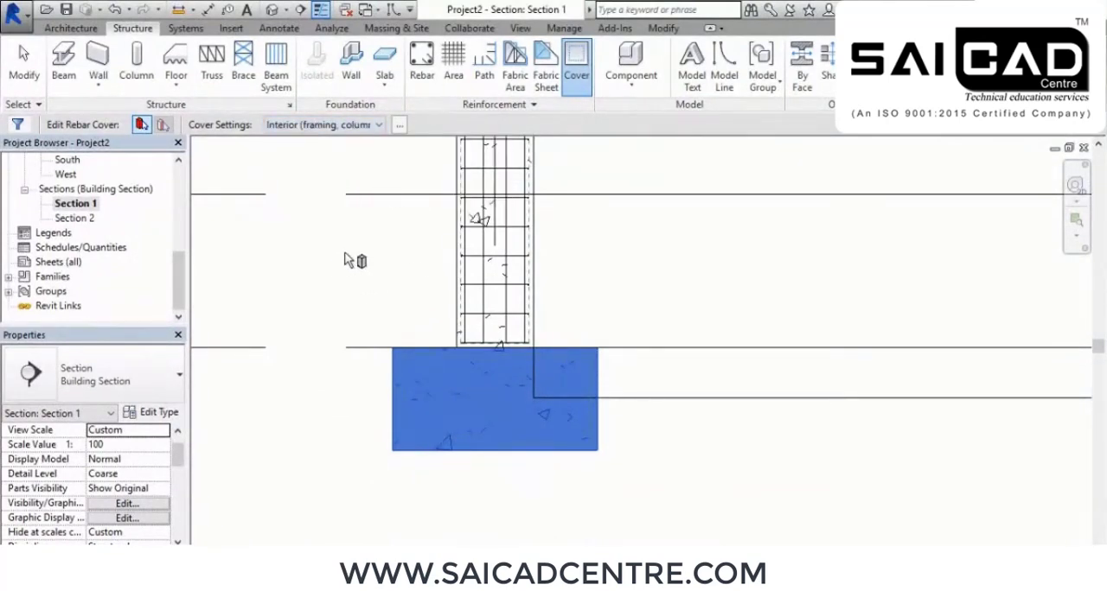
Place a 10M bar of shape M_17 in the footing in Section 1, oriented parallel to the work plane
scroll(510, 464, "up", 2)
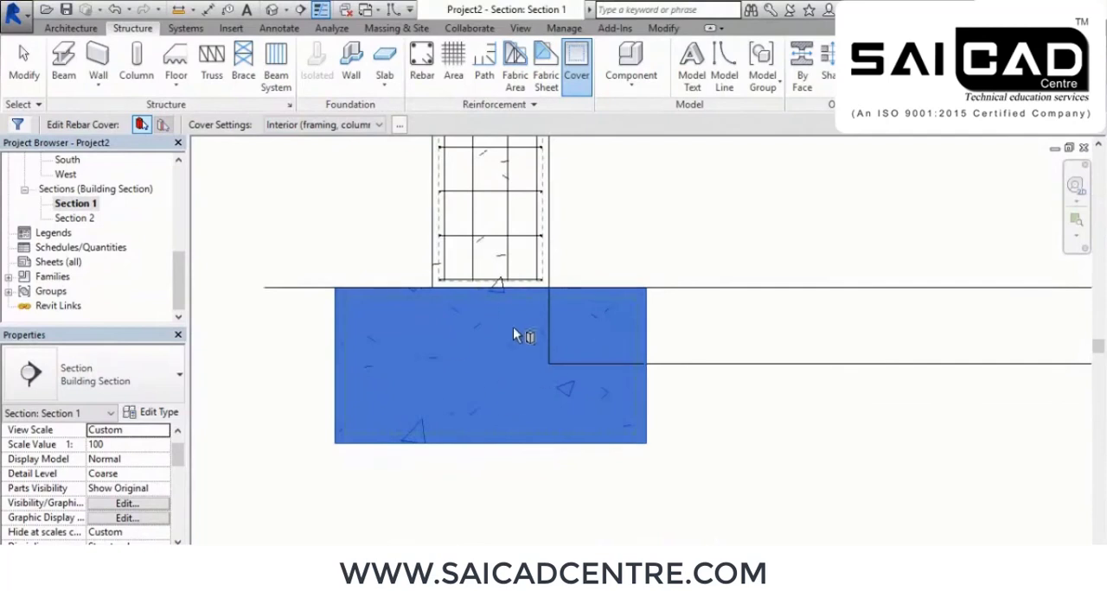
left_click(422, 63)
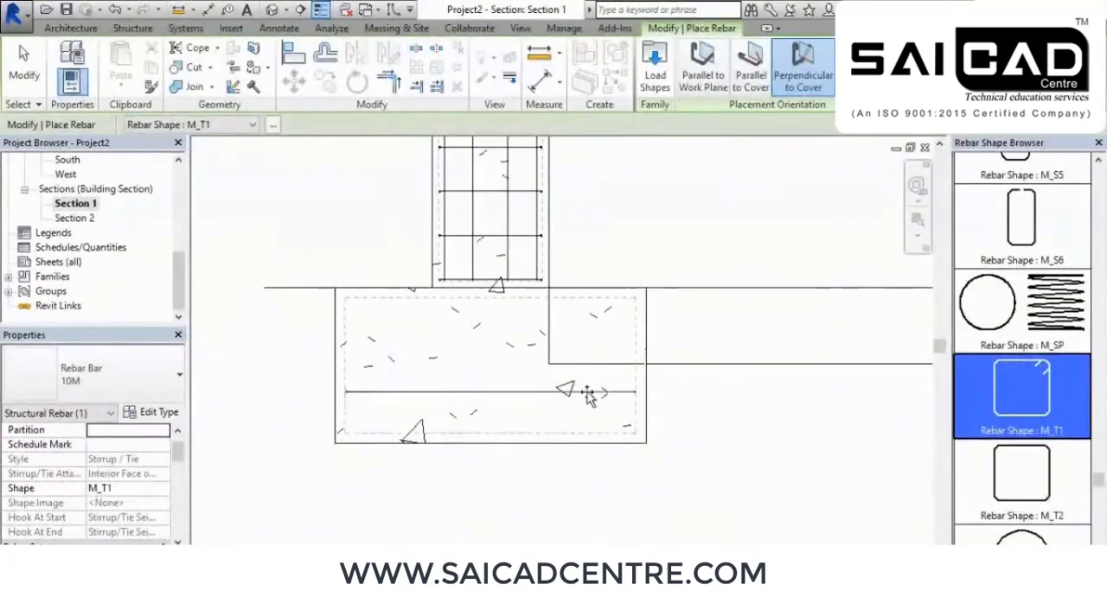
scroll(1054, 335, "up", 6)
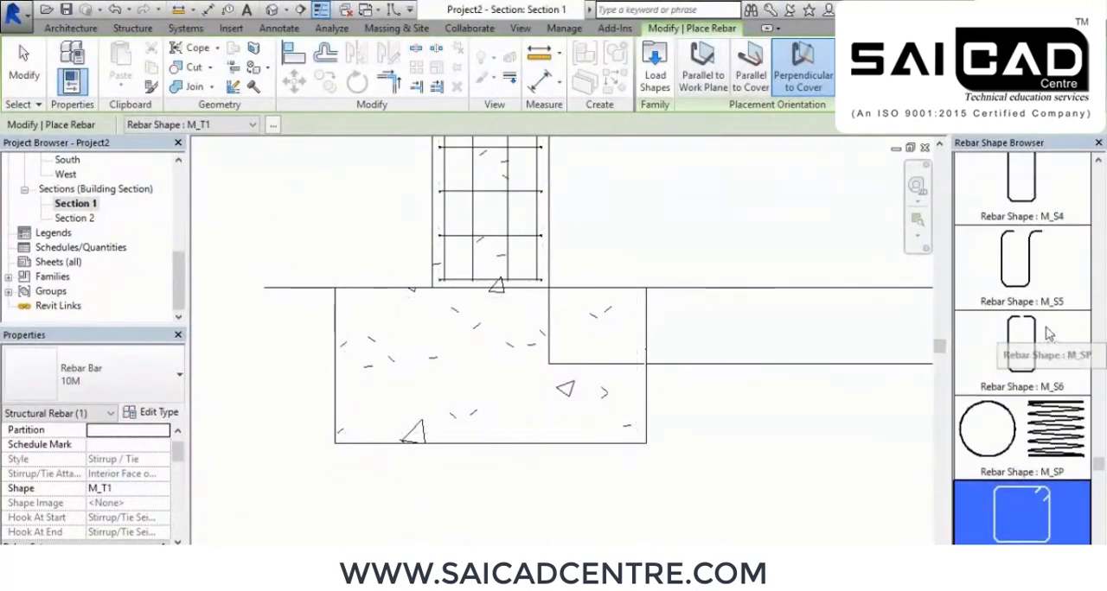
scroll(1047, 333, "up", 8)
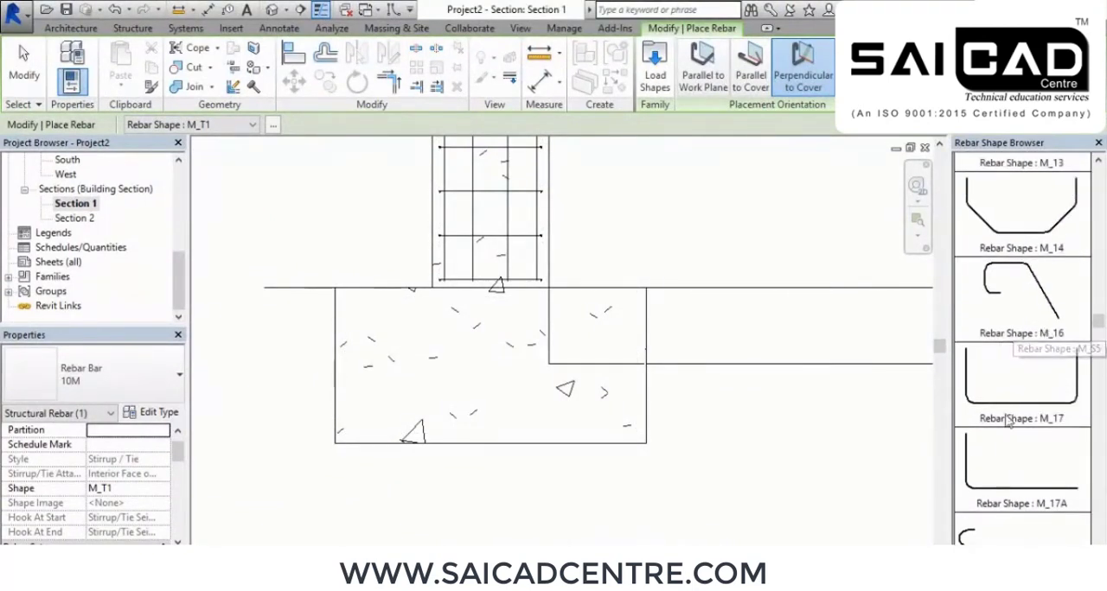
left_click(997, 393)
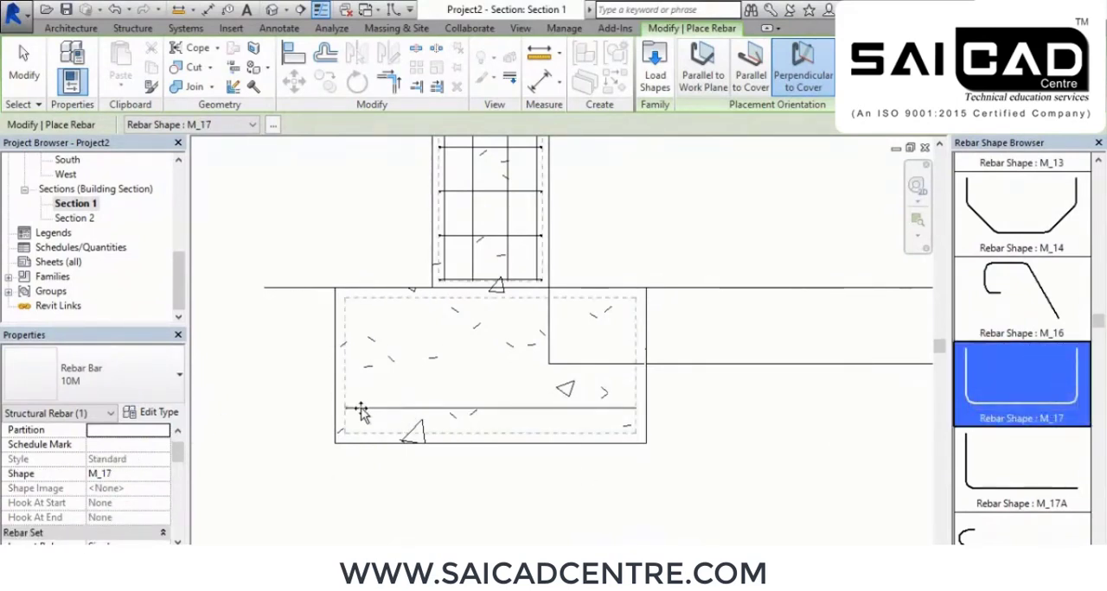
left_click(749, 74)
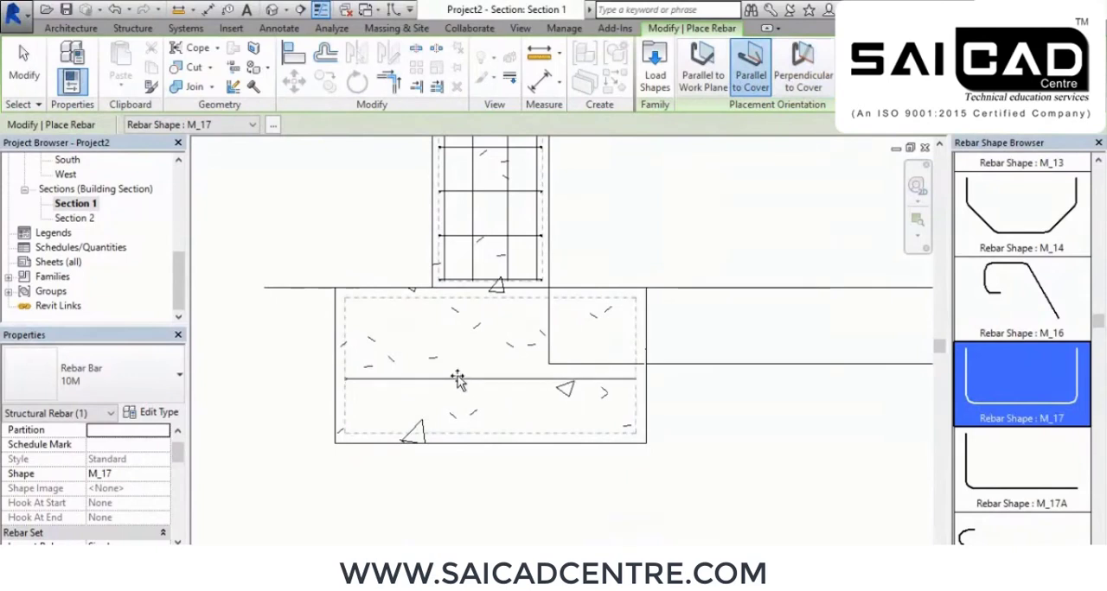
left_click(708, 82)
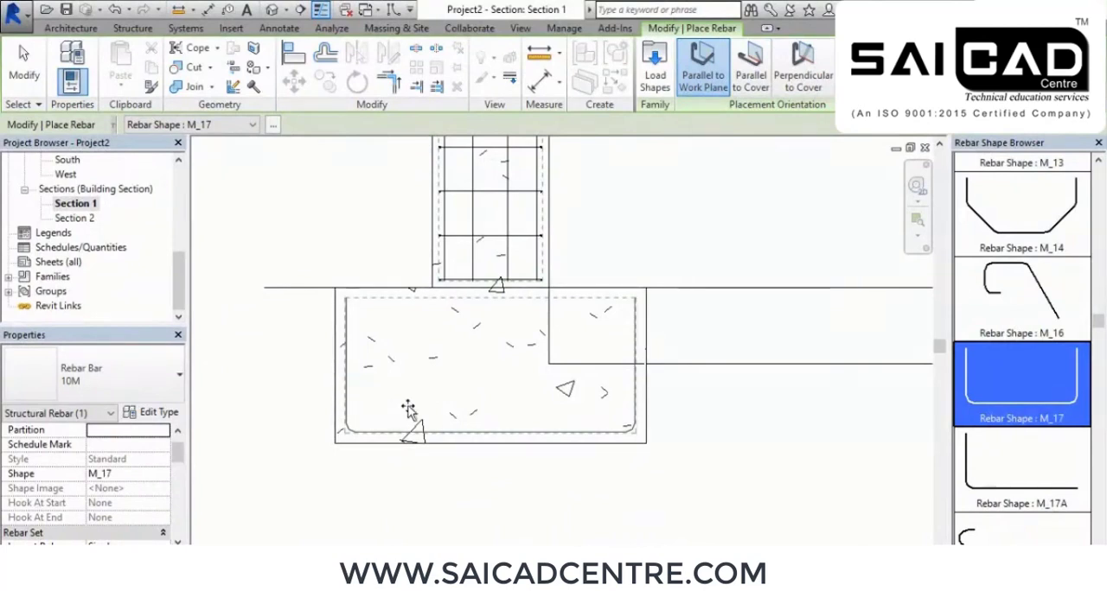
right_click(358, 223)
left_click(400, 233)
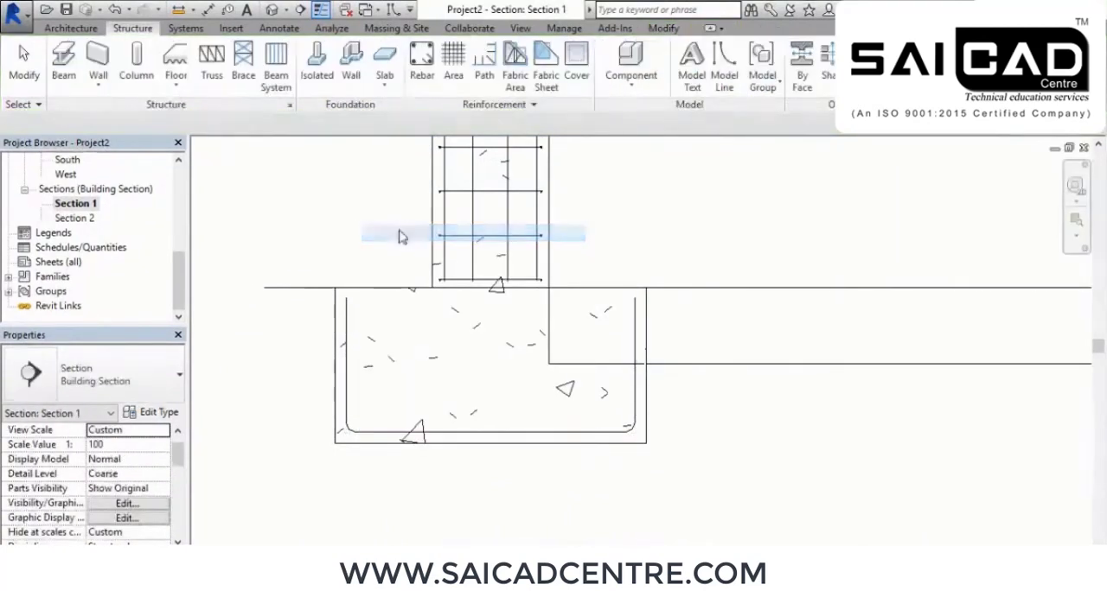
Show the footing beneath the reinforced column in the 3D view with the Wireframe visual style
left_click(271, 10)
middle_click_drag(565, 505, 420, 522, "shift")
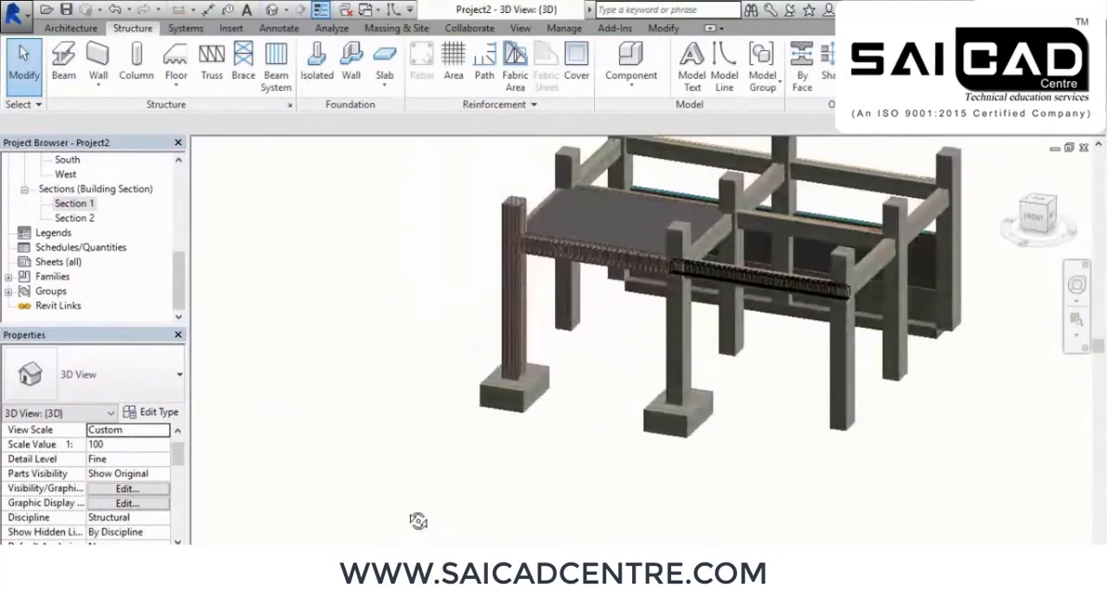
scroll(496, 412, "up", 8)
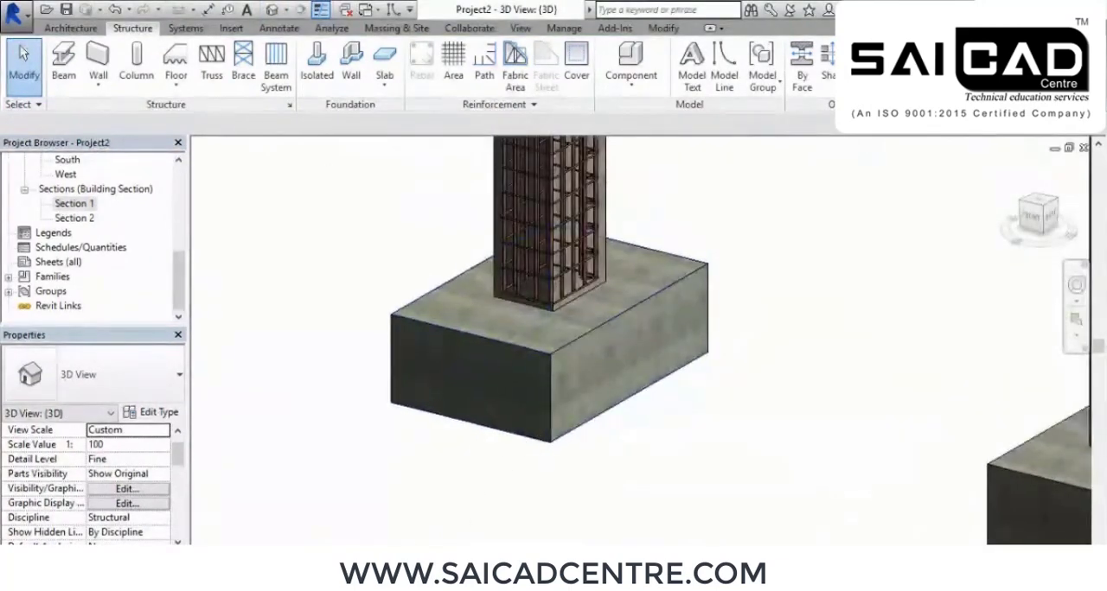
left_click(294, 538)
left_click(322, 463)
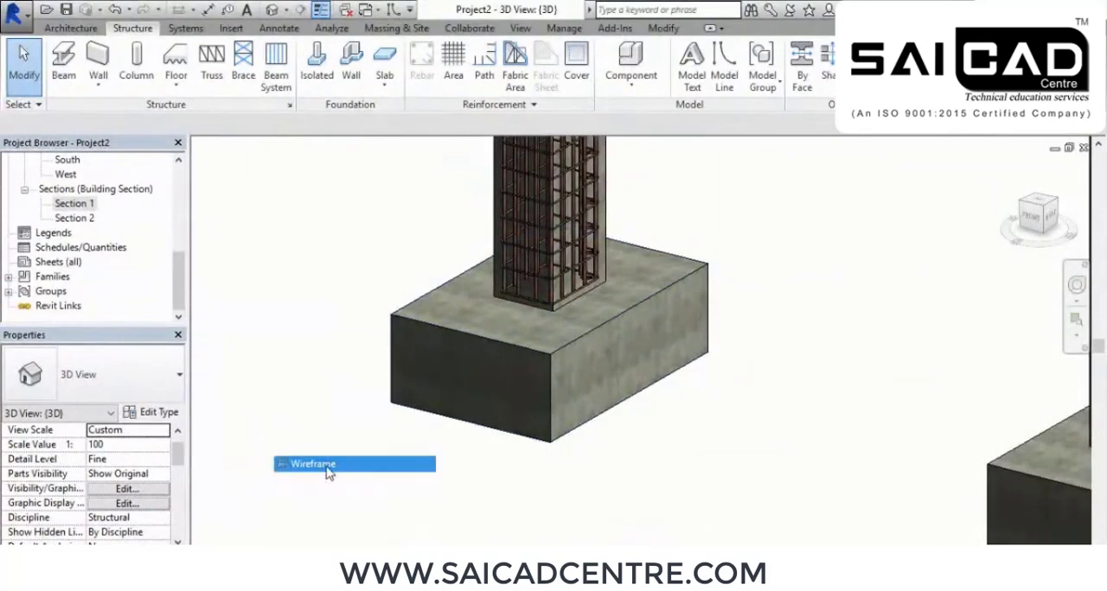
middle_click_drag(609, 511, 714, 331, "shift")
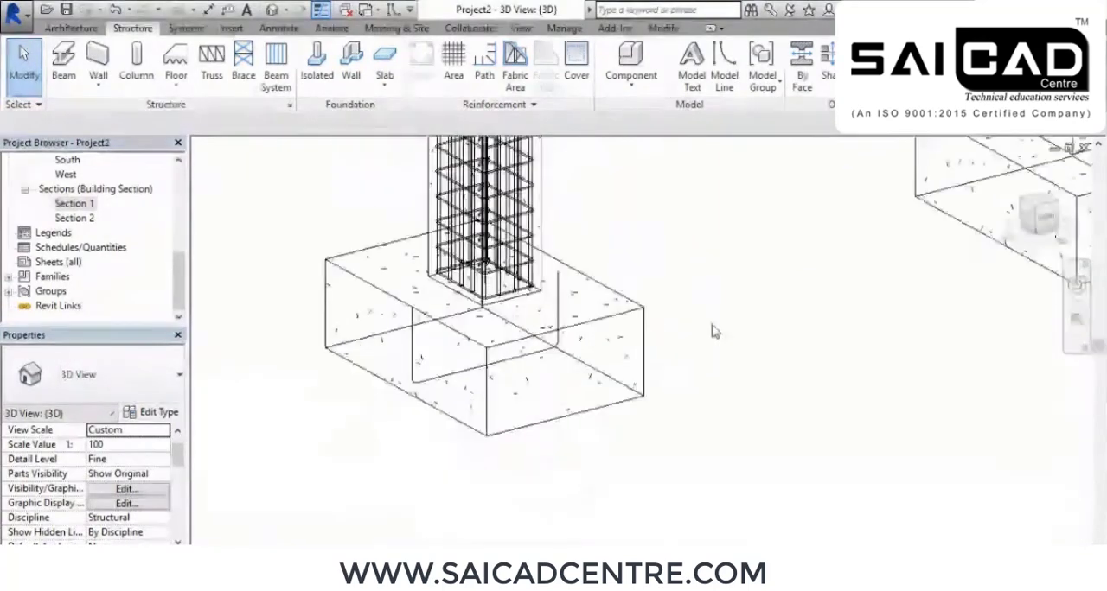
Distribute the footing's U-shaped bar as a Fixed Number layout with a quantity of 12
left_click(532, 391)
left_click(791, 48)
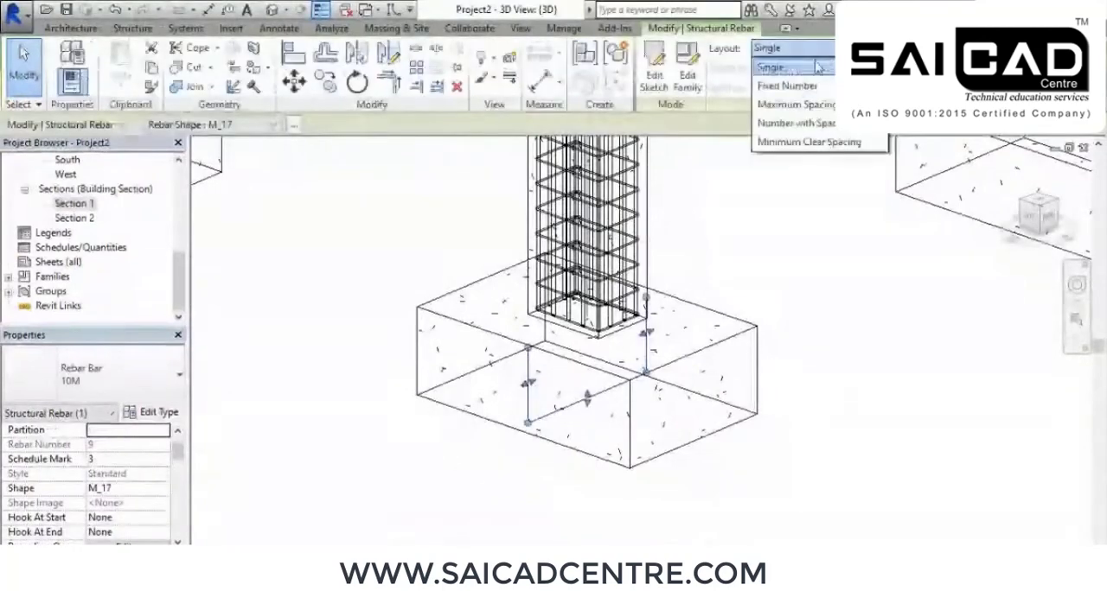
left_click(783, 80)
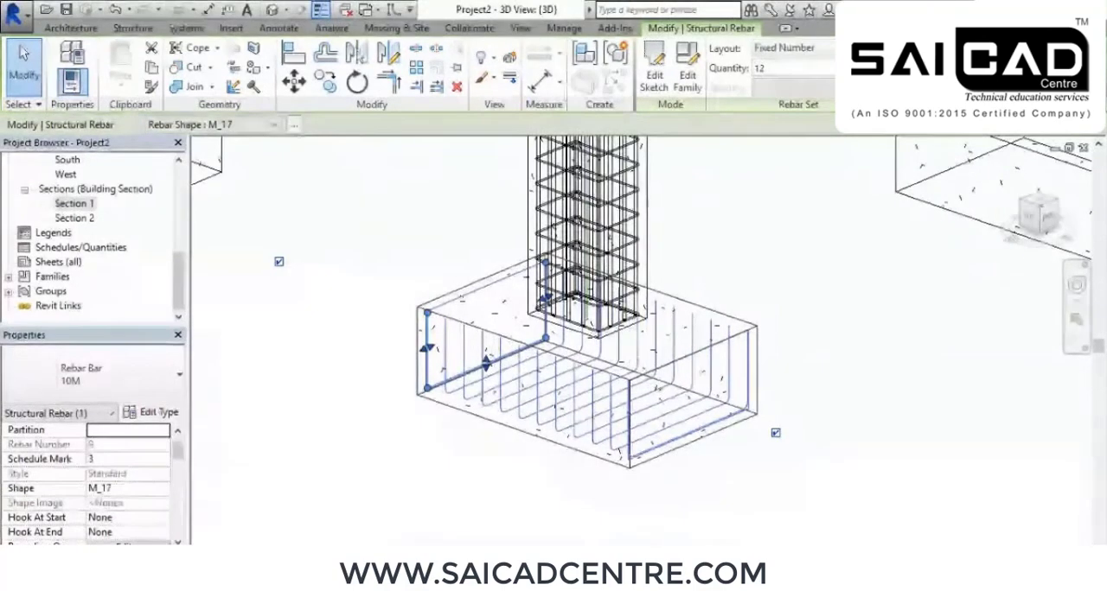
middle_click_drag(701, 344, 472, 420, "shift")
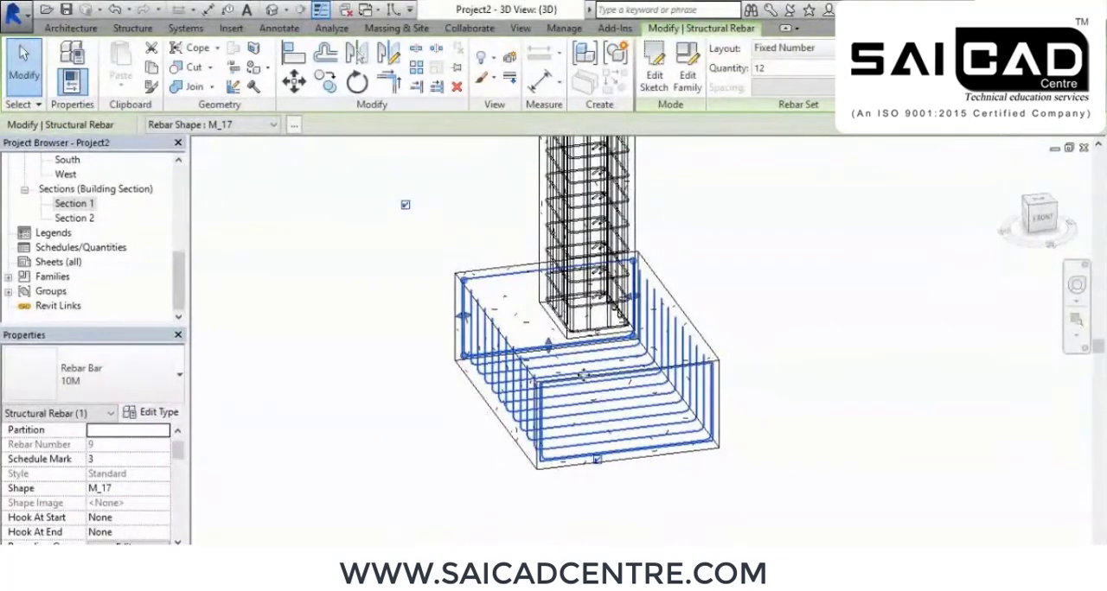
left_click(444, 404)
Place a second M_17 bar in the footing in Section 1, oriented perpendicular to cover so it crosses the first set
double_click(74, 204)
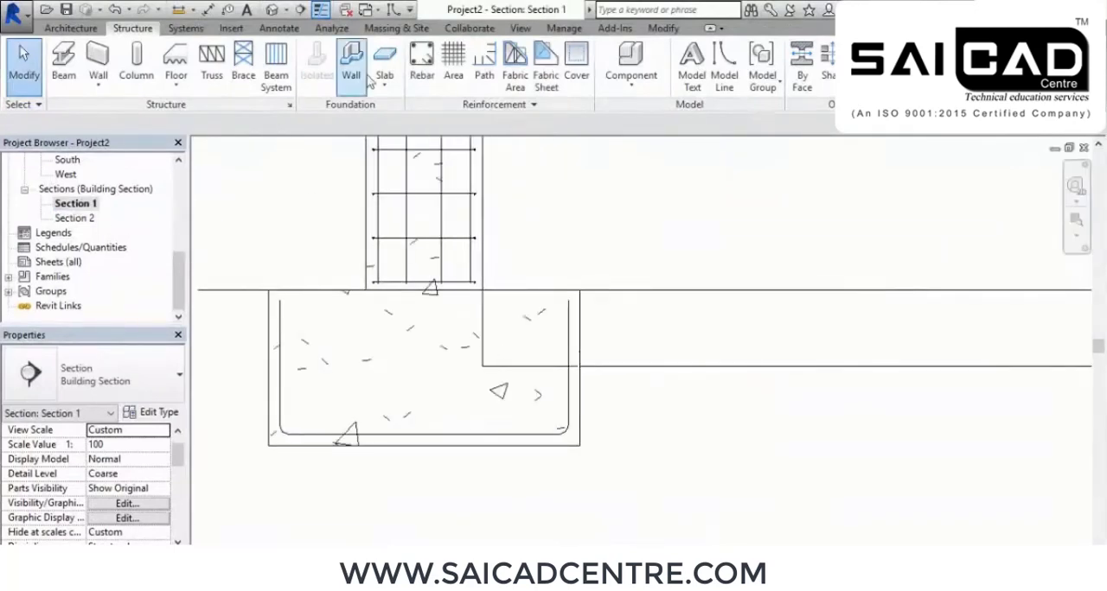
left_click(421, 61)
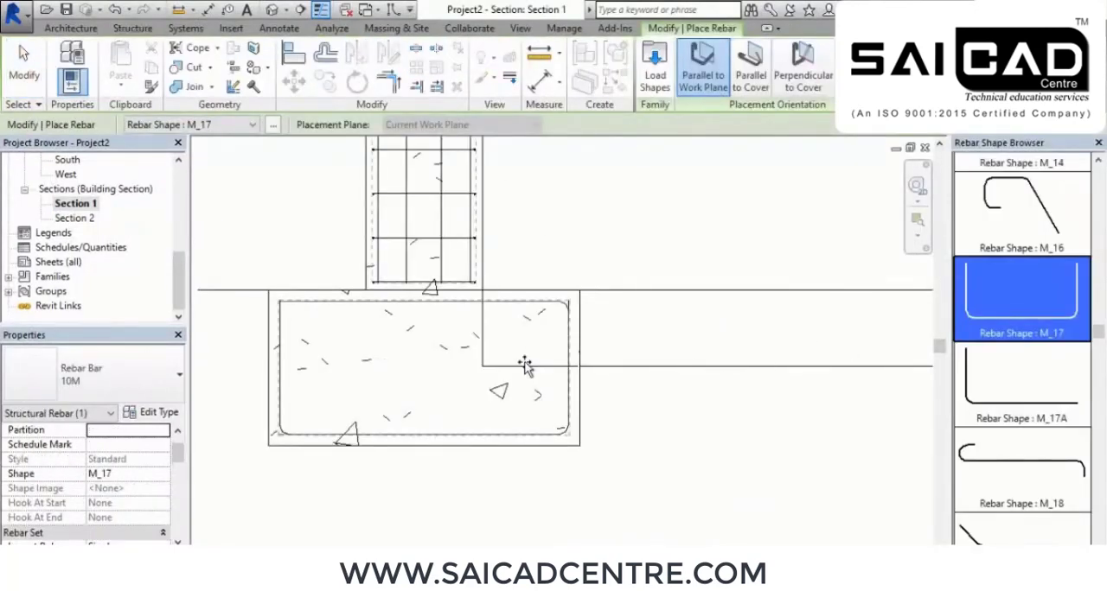
key("space")
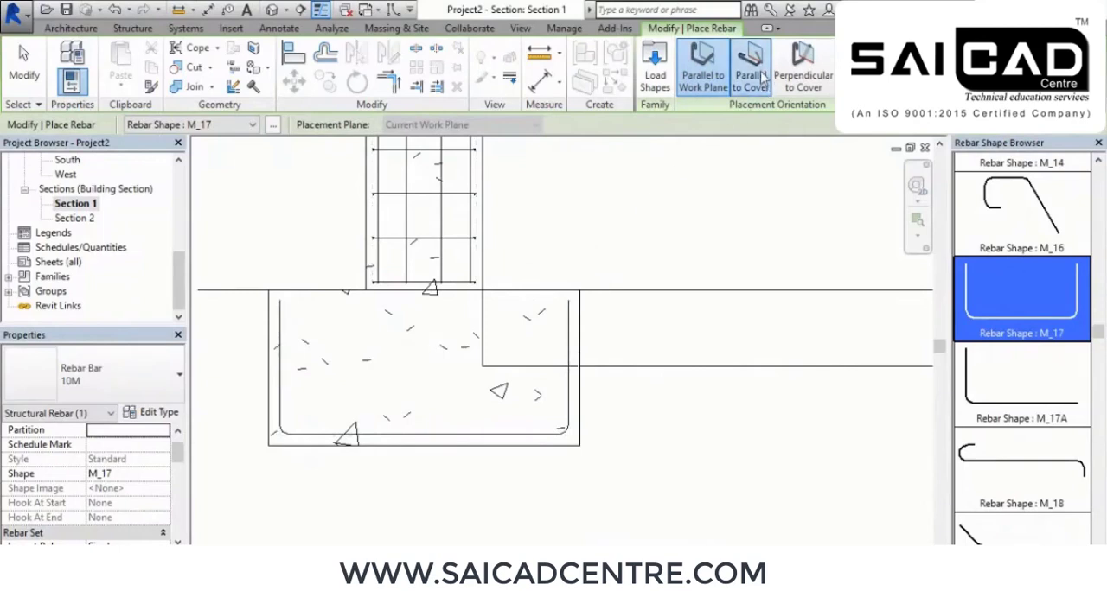
key("space")
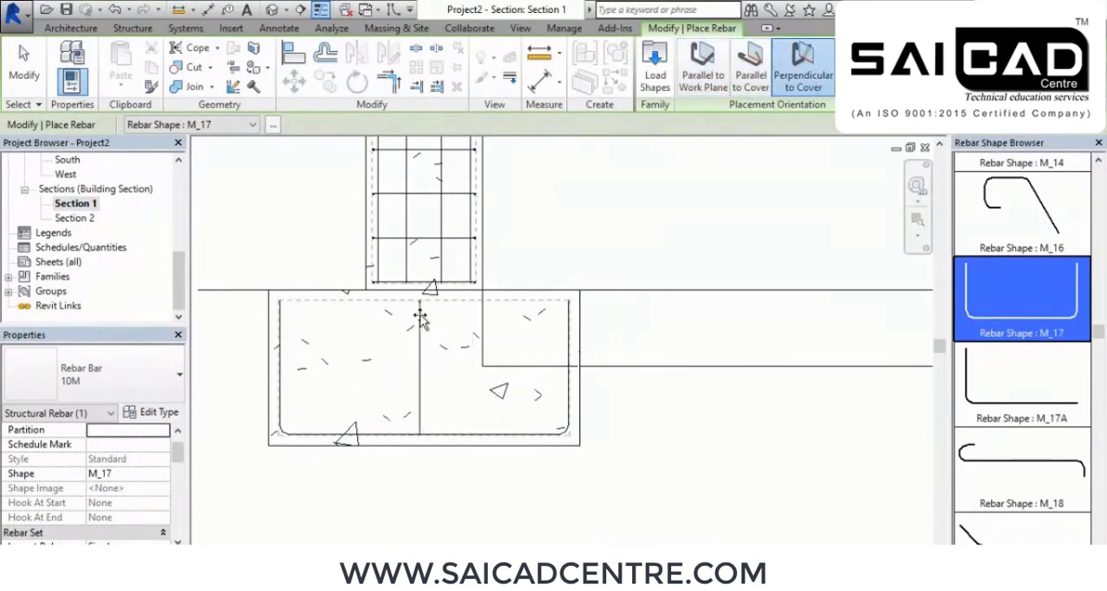
right_click(641, 204)
left_click(655, 210)
right_click(641, 203)
left_click(655, 210)
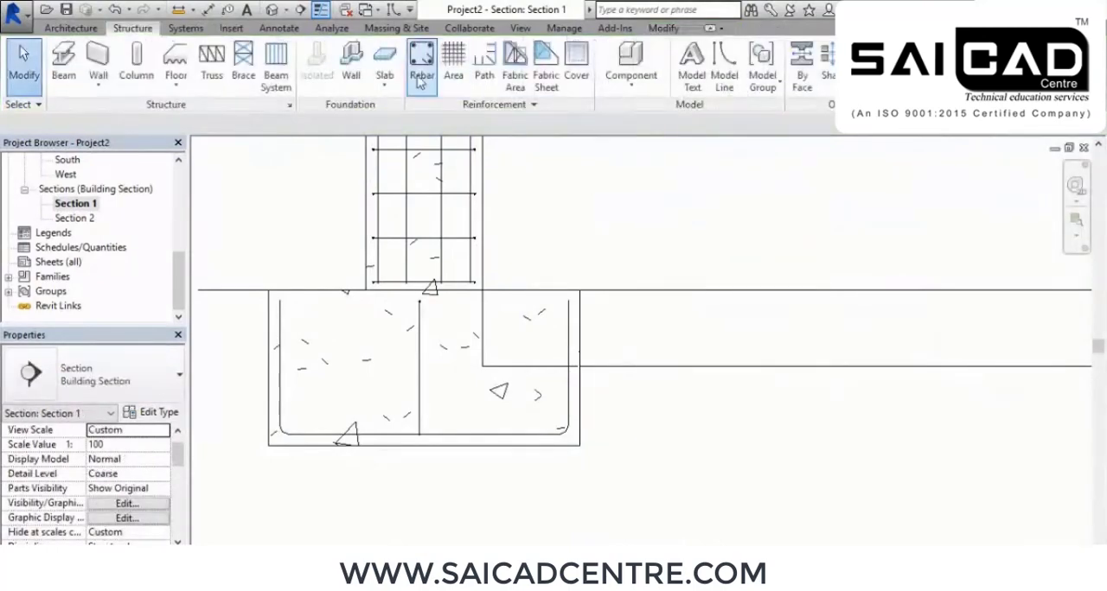
Distribute the crossing M_17 bar across the footing in 3D as a Fixed Number layout with a quantity of 10
left_click(271, 10)
middle_click_drag(398, 311, 536, 362, "shift")
scroll(536, 362, "up", 5)
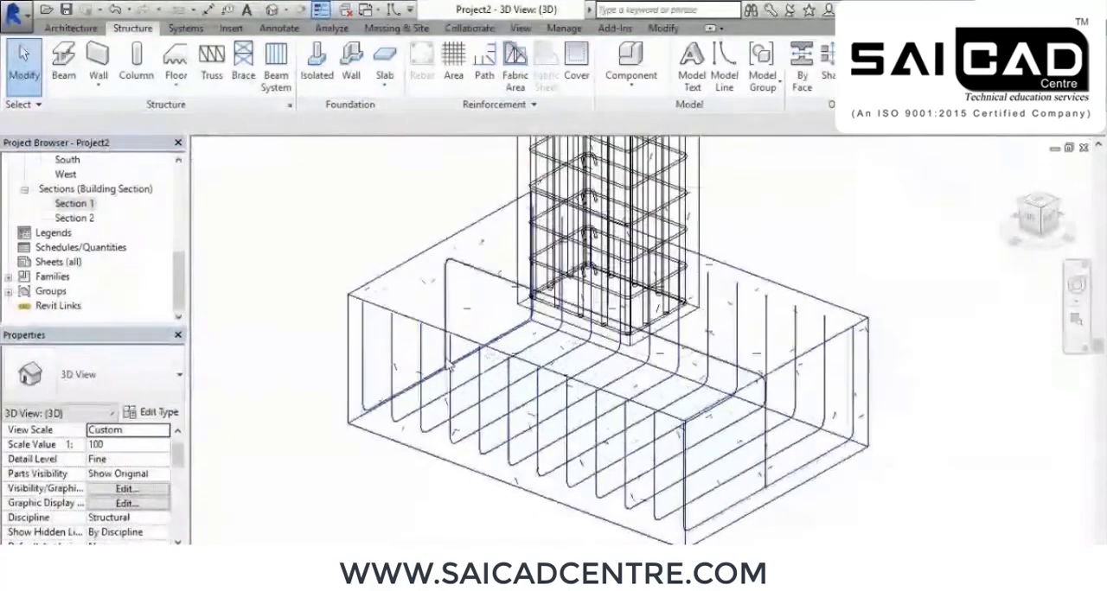
left_click(768, 441)
left_click(792, 48)
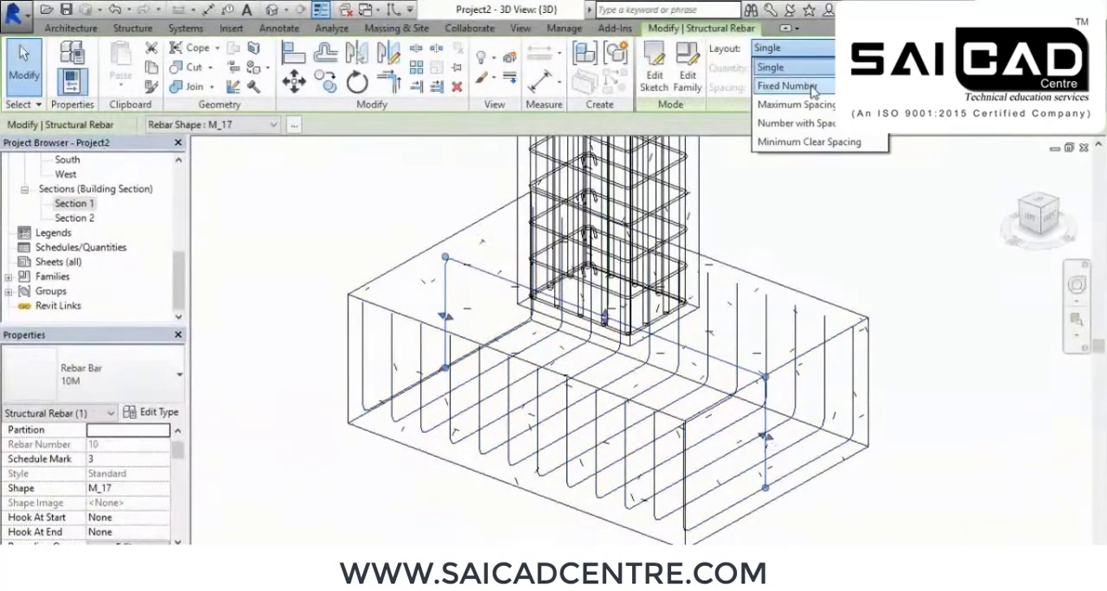
left_click(810, 89)
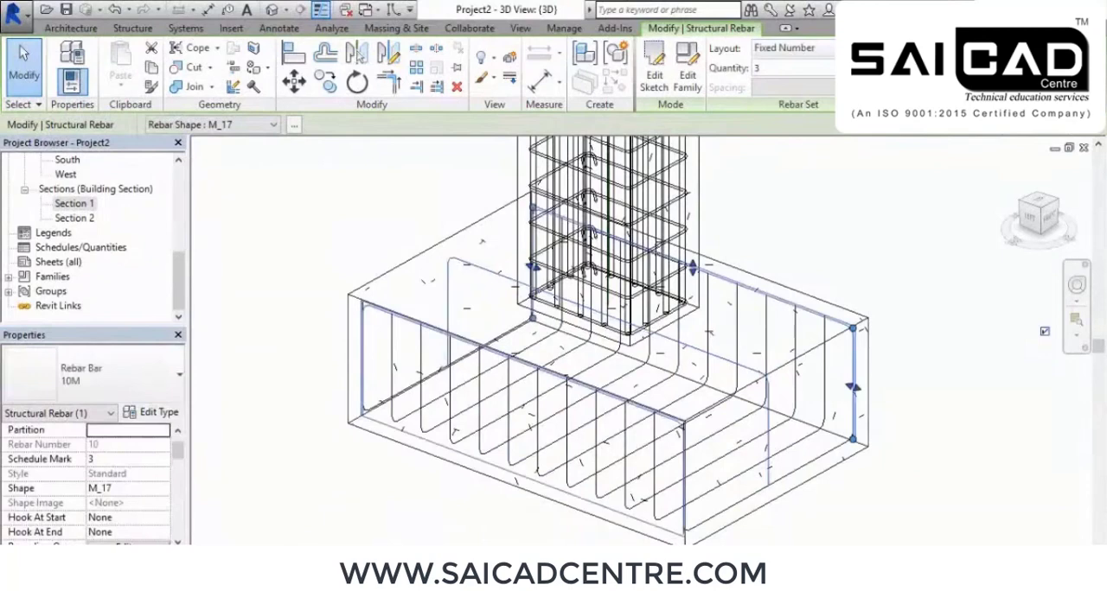
left_click(843, 65)
left_click(843, 65)
left_click(843, 65)
left_click(843, 64)
left_click(843, 65)
left_click(843, 65)
left_click(843, 65)
middle_click_drag(882, 278, 849, 271, "shift")
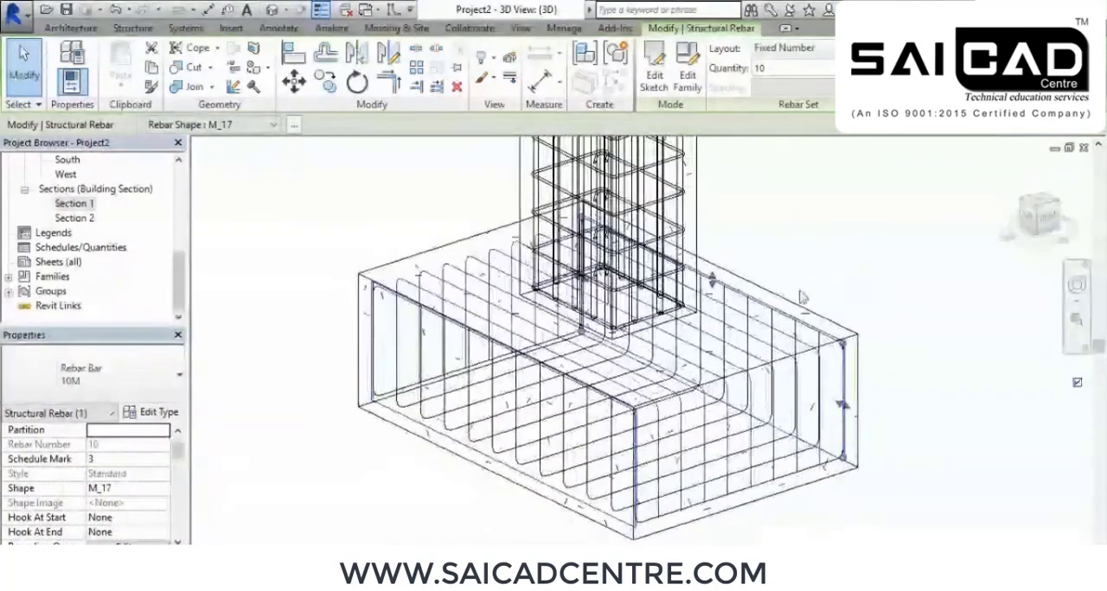
Change both crossing sets of M_17 footing bars to the 25M bar type
left_click(95, 372)
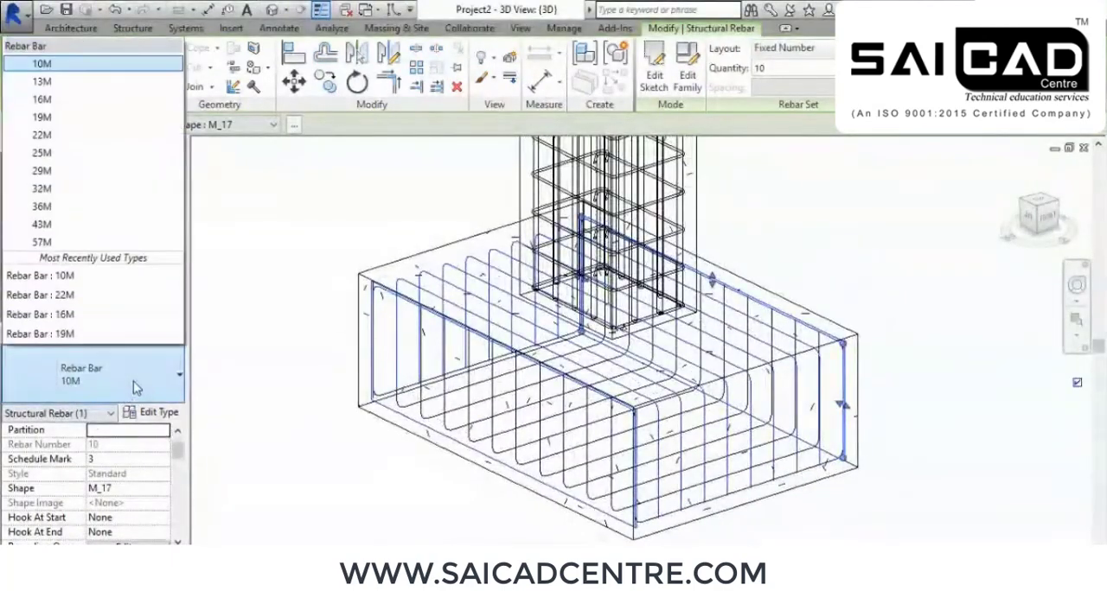
left_click(63, 151)
left_click(246, 352)
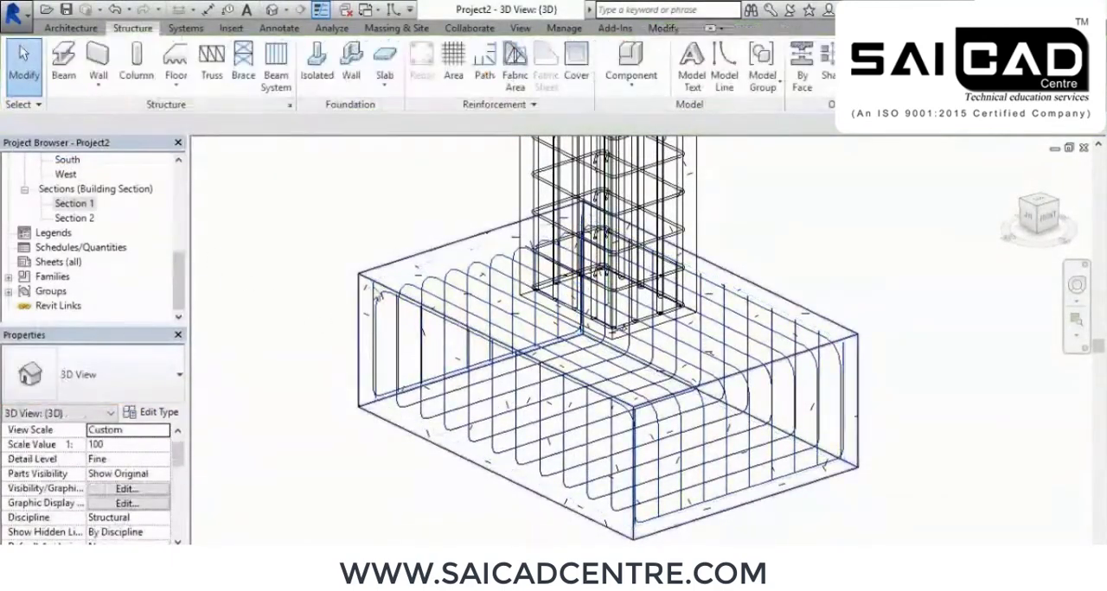
left_click(424, 445)
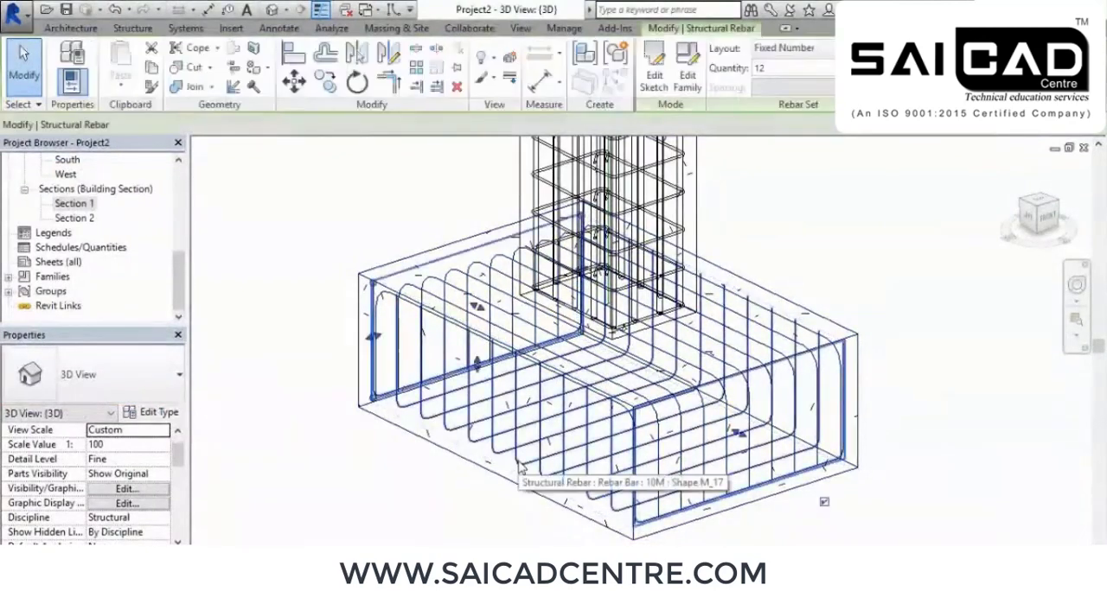
left_click(127, 392)
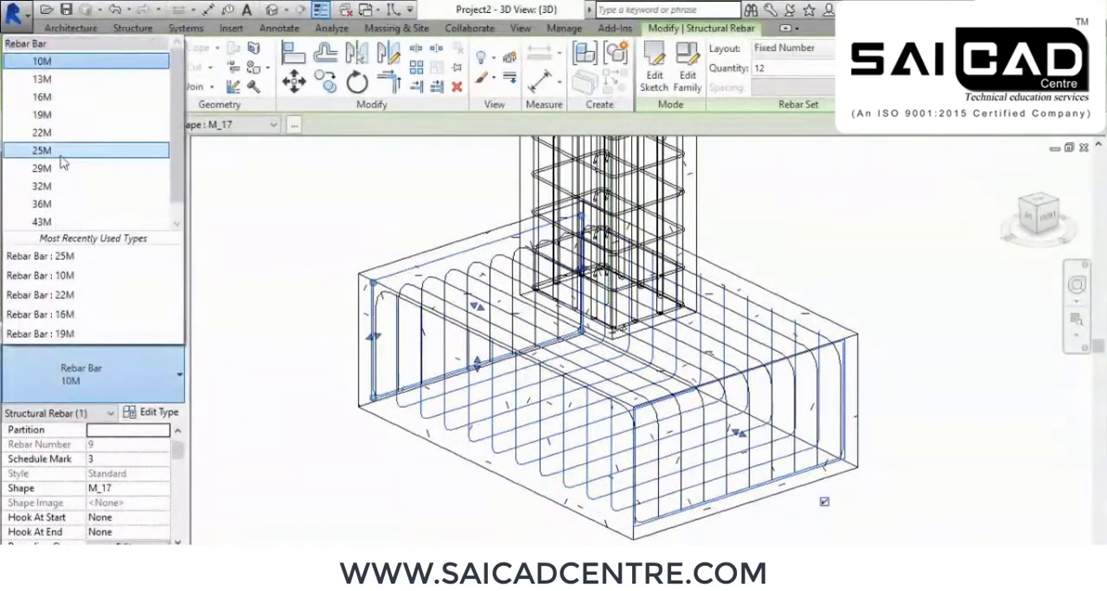
left_click(52, 146)
left_click(257, 239)
middle_click_drag(458, 467, 359, 335, "shift")
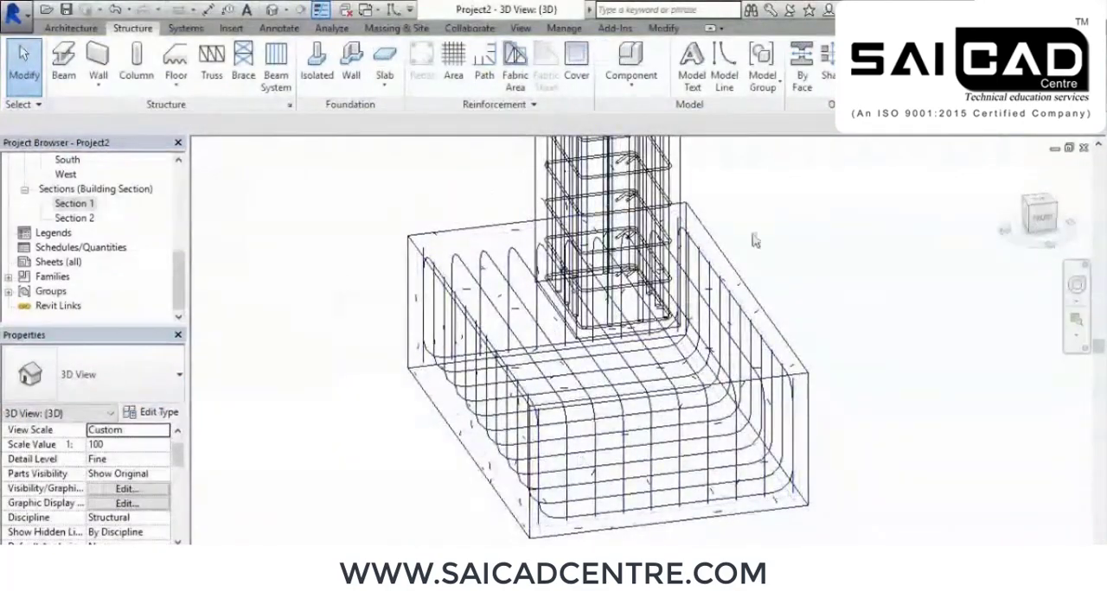
middle_click_drag(603, 480, 468, 430, "shift")
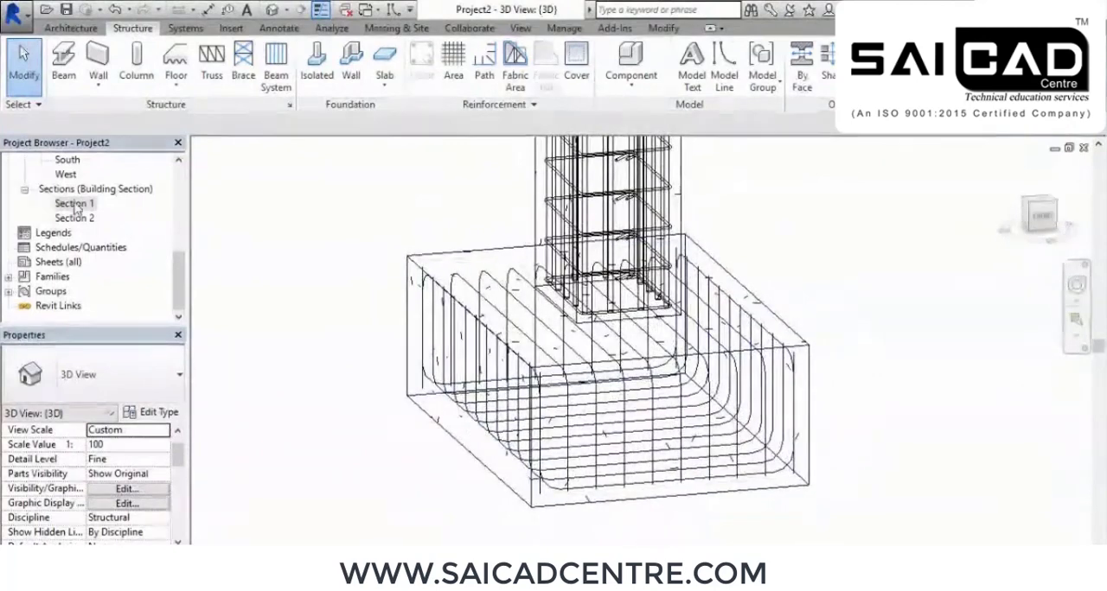
Place a 16M tie of shape M_T1 in the footing in Section 1, oriented parallel to cover
double_click(74, 203)
scroll(674, 352, "down", 2)
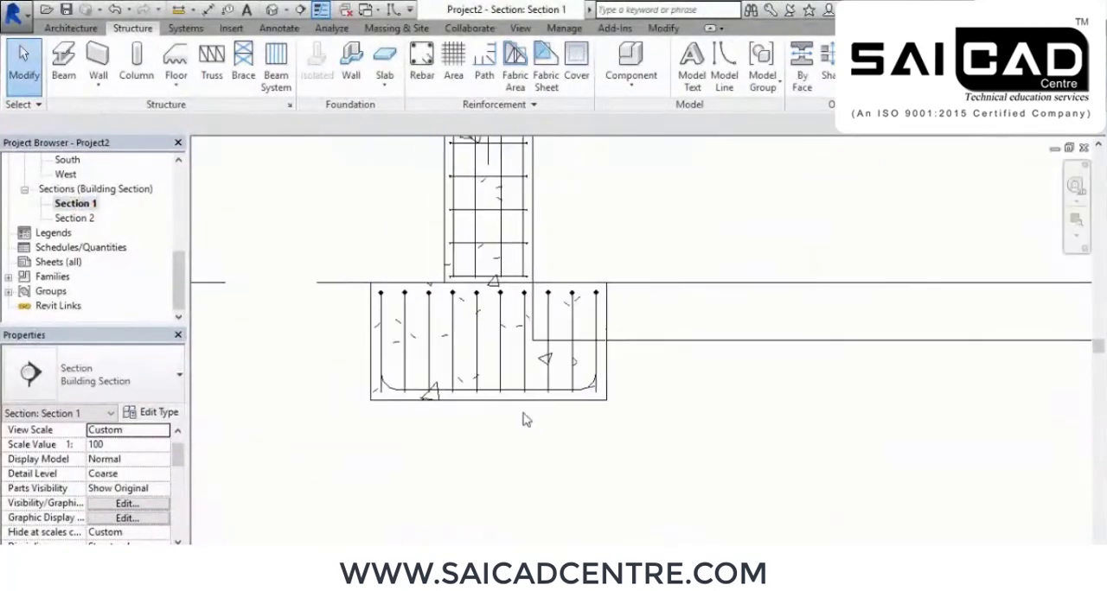
left_click(422, 58)
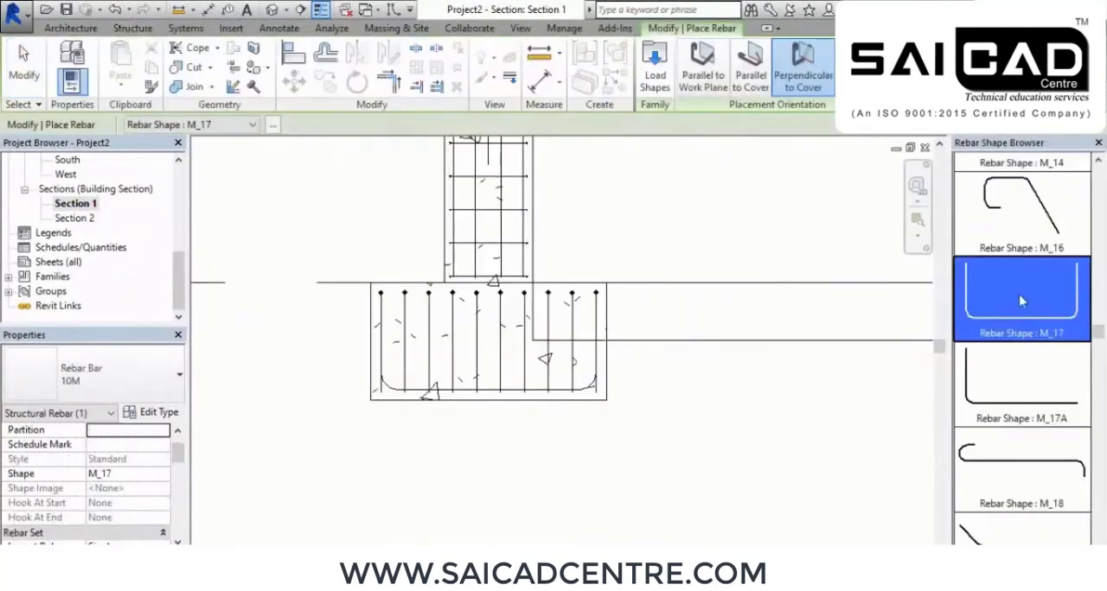
scroll(1029, 346, "down", 10)
scroll(1042, 381, "down", 5)
left_click(1023, 357)
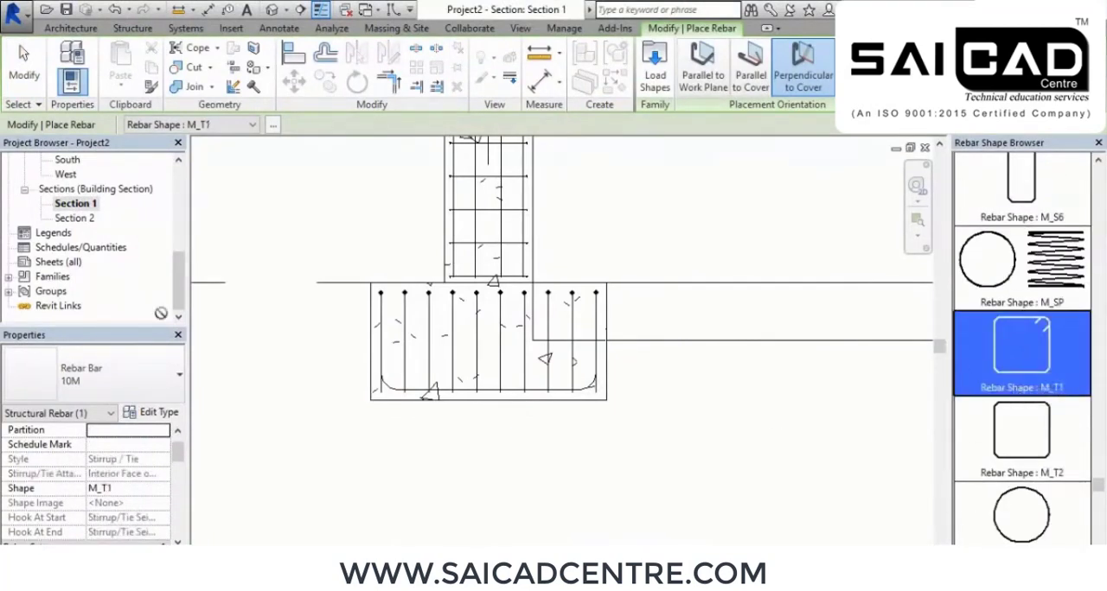
left_click(87, 371)
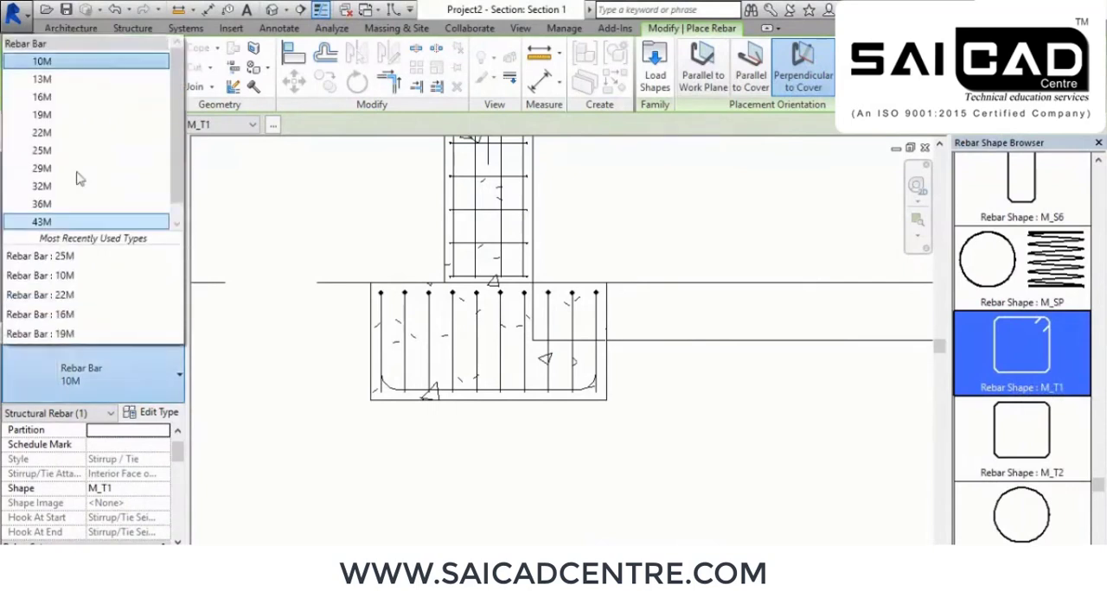
left_click(60, 99)
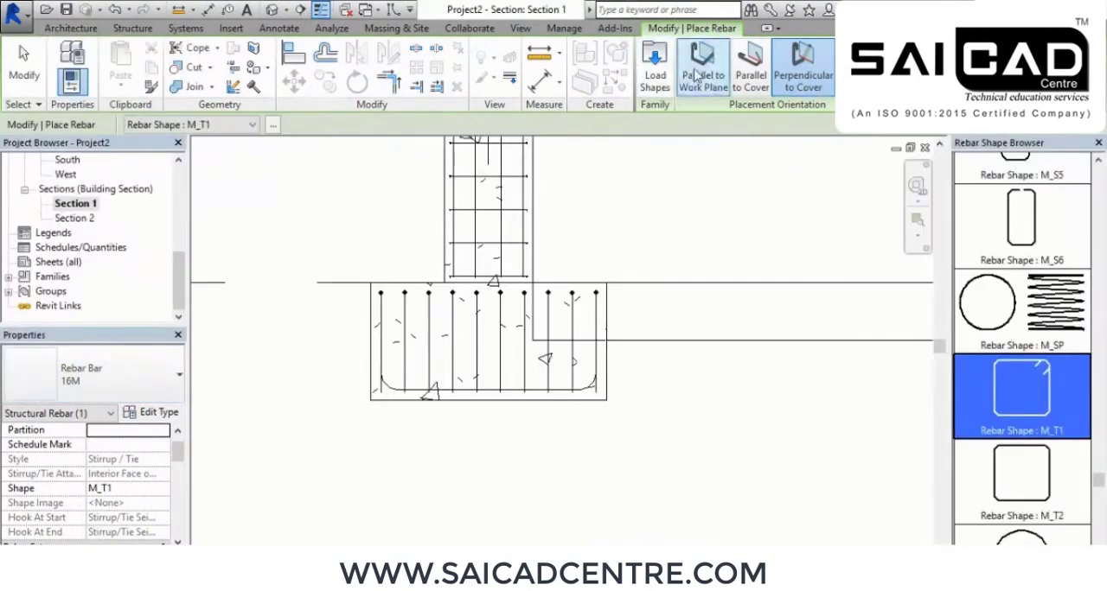
left_click(751, 78)
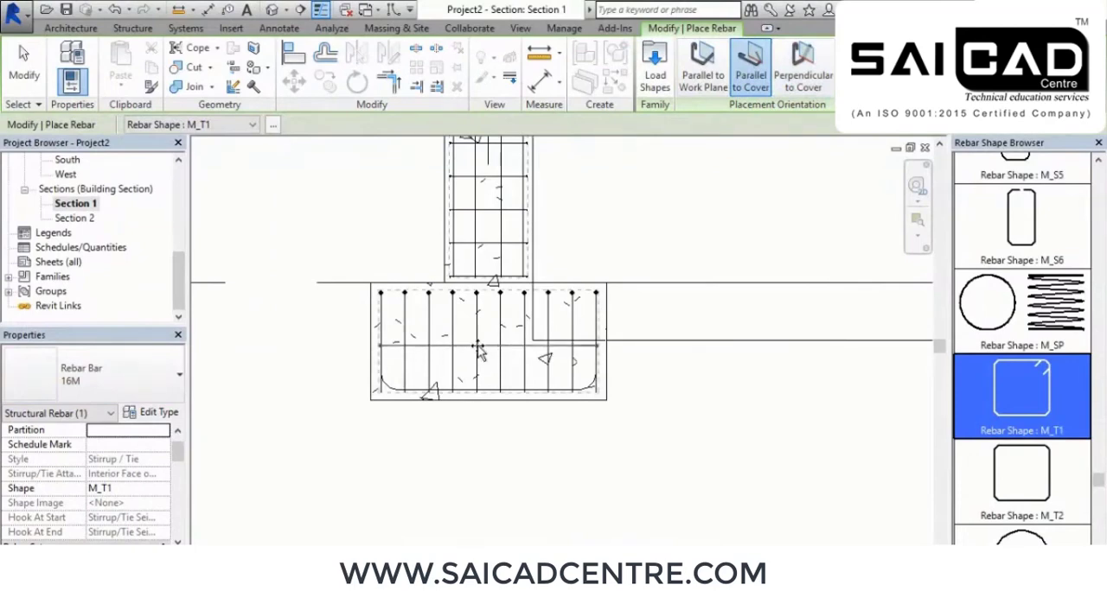
right_click(294, 222)
left_click(351, 233)
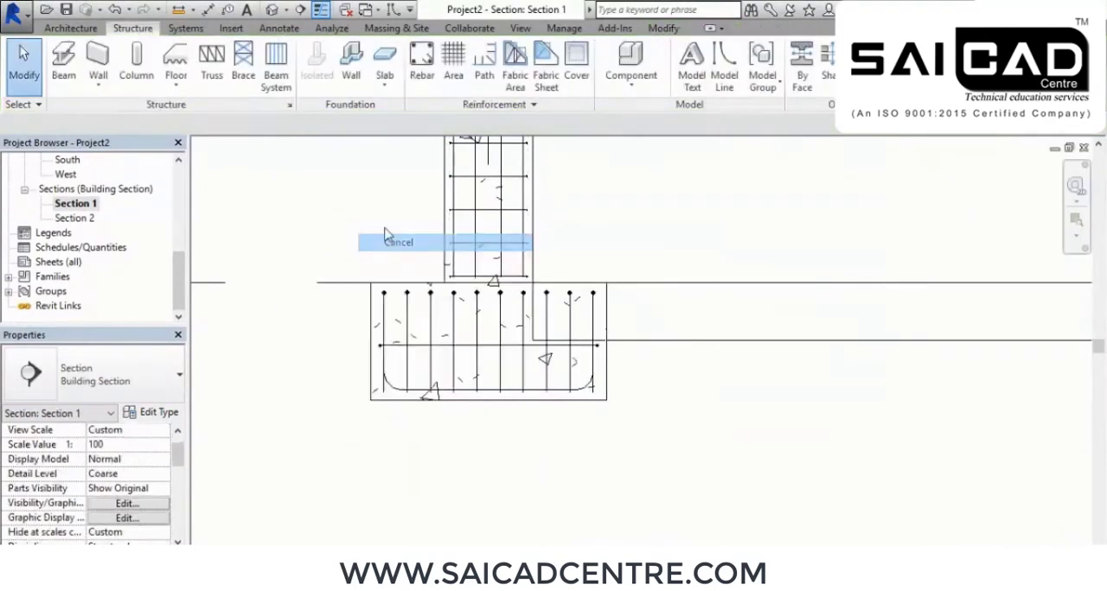
Distribute the footing's M_T1 tie in 3D as a Fixed Number layout with a quantity of 8
left_click(271, 9)
middle_click_drag(687, 498, 692, 505, "shift")
left_click(436, 385)
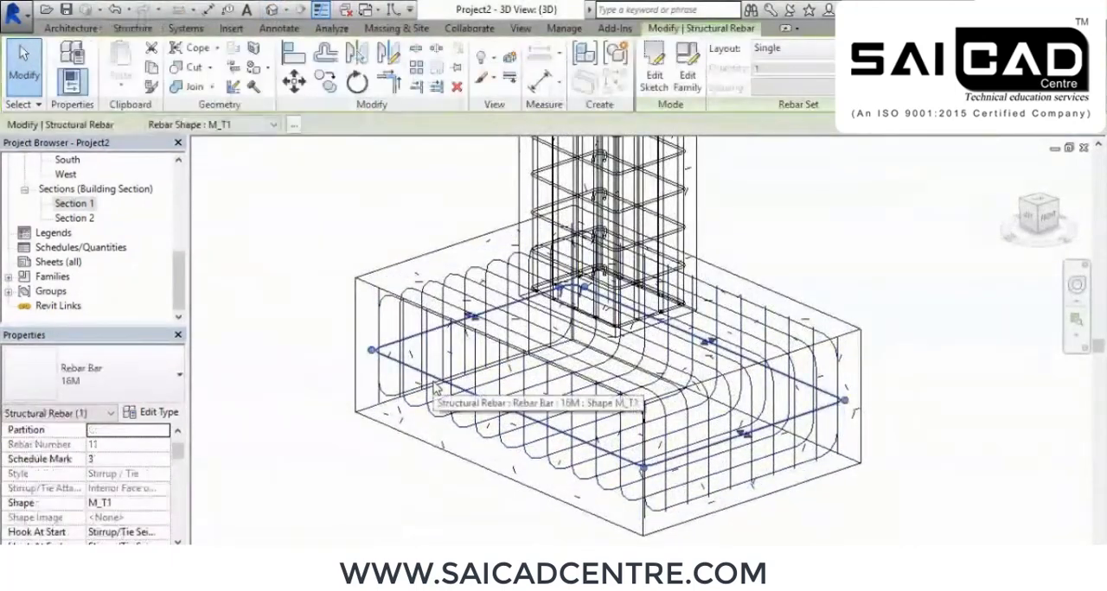
left_click(824, 49)
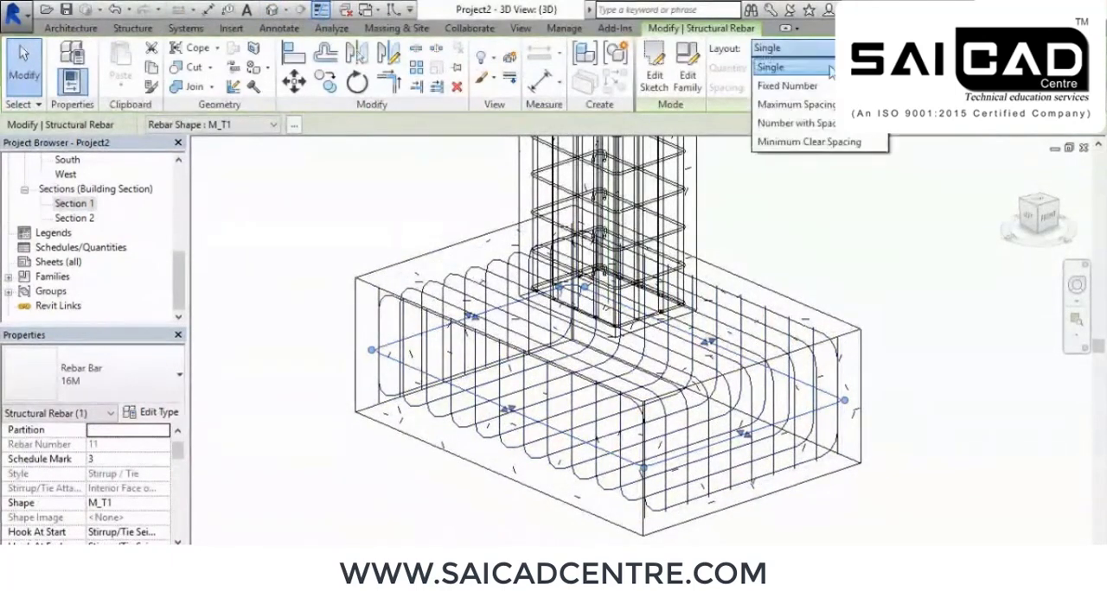
left_click(787, 85)
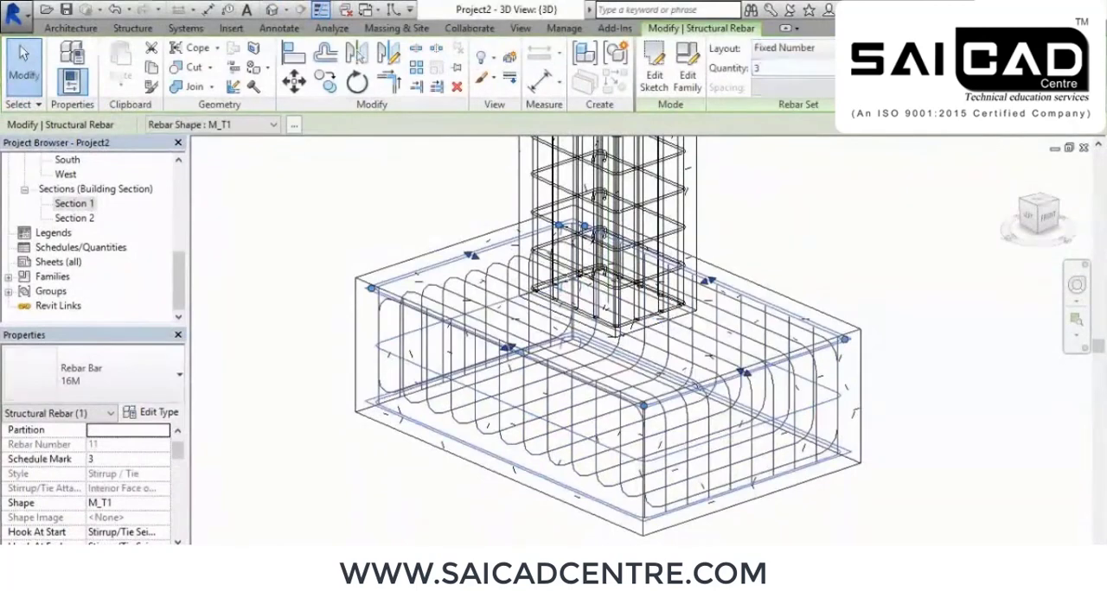
left_click(879, 65)
left_click(878, 65)
left_click(879, 65)
left_click(879, 65)
left_click(879, 65)
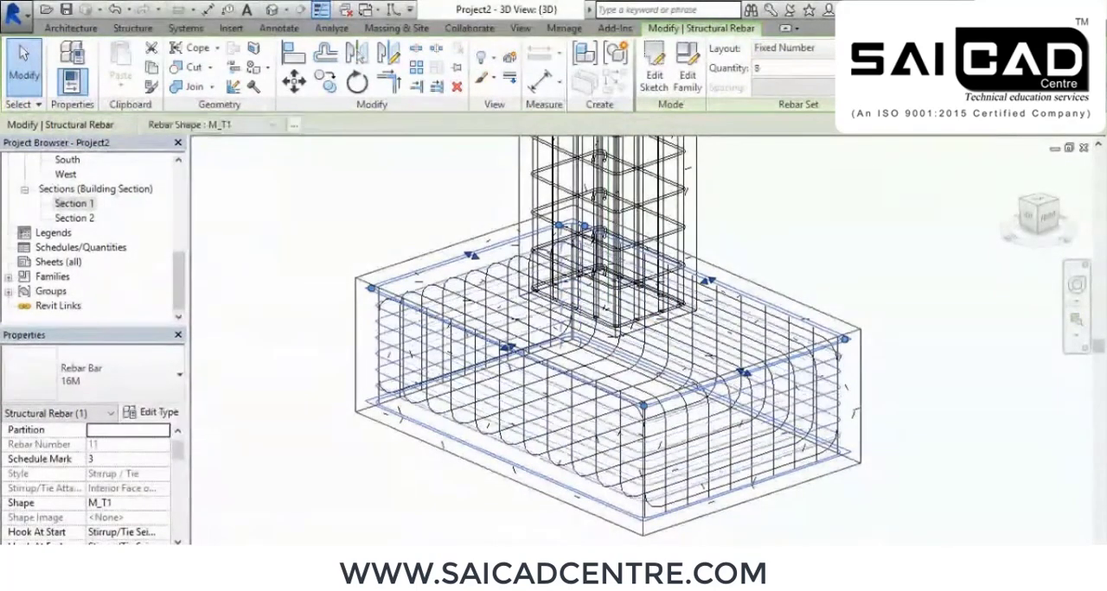
left_click(420, 186)
middle_click_drag(489, 229, 513, 237, "shift")
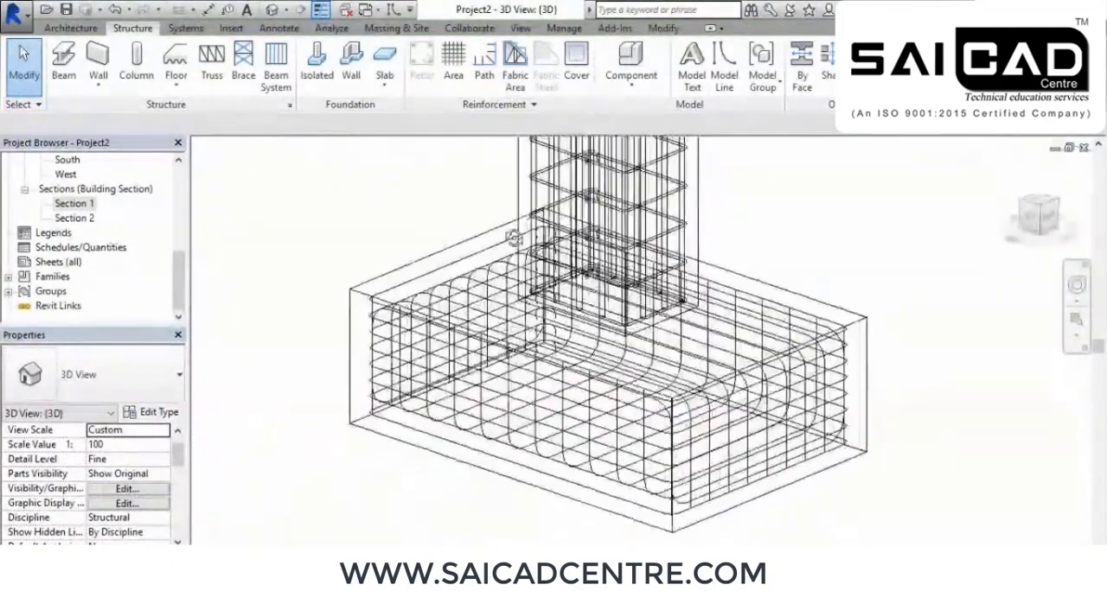
Display the 3D view with realistic materials and filter a selection of the reinforced footing down to its Structural Rebar
left_click(279, 541)
left_click(381, 527)
scroll(614, 482, "down", 4)
left_click_drag(690, 320, 567, 437)
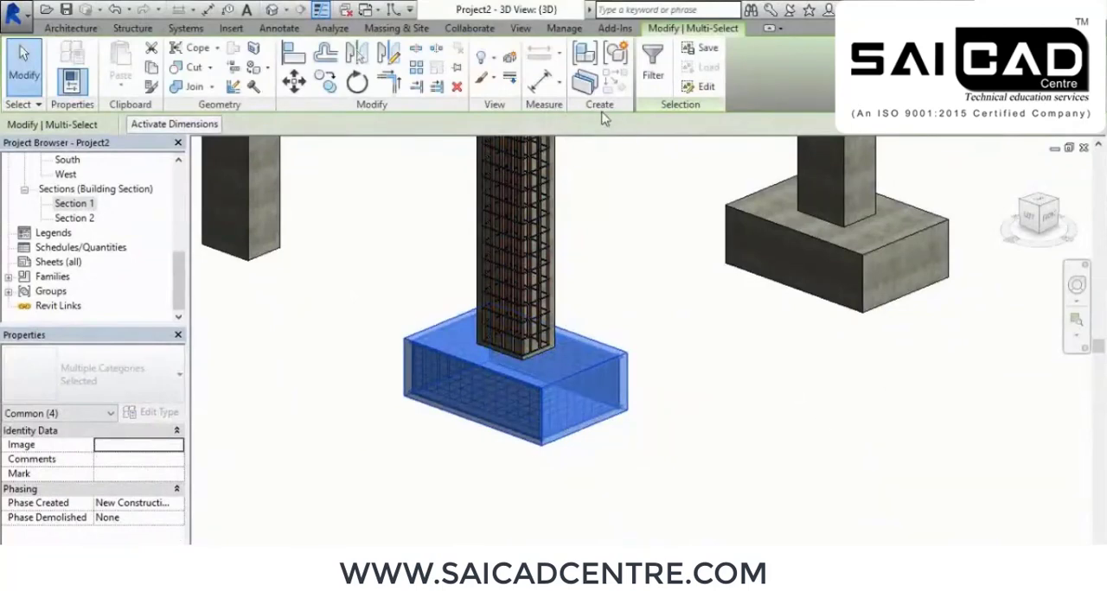
left_click(651, 67)
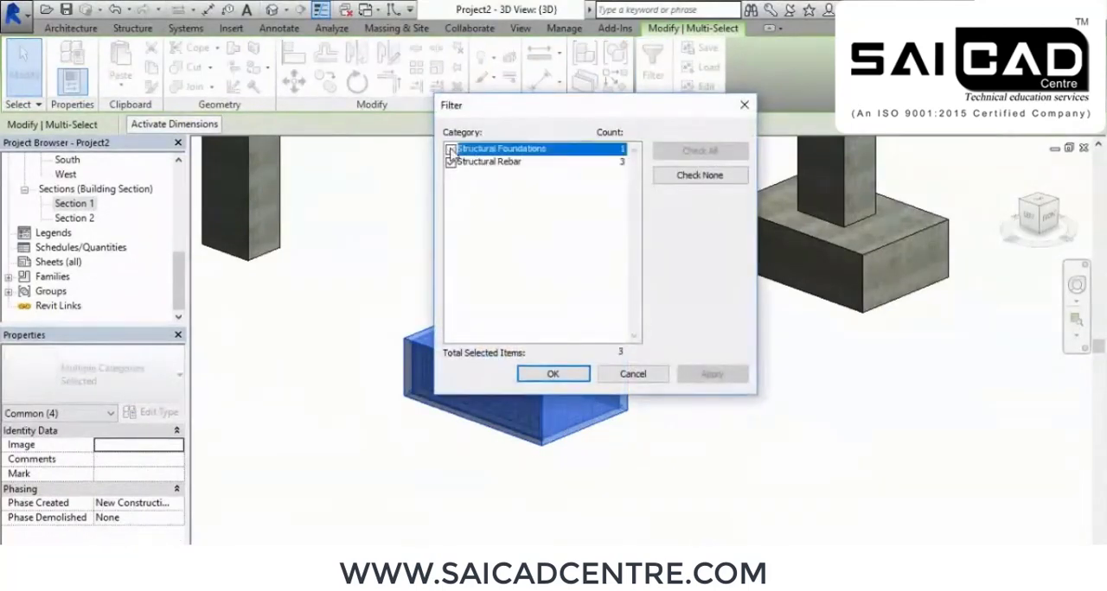
left_click(683, 377)
left_click(525, 379)
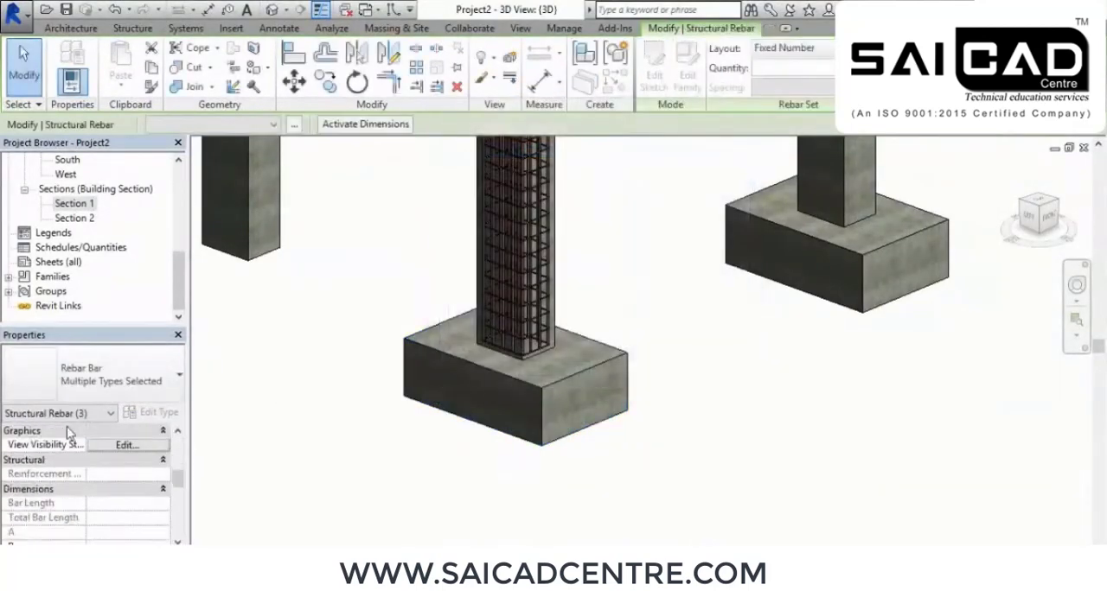
Set the selected footing rebar to view unobscured and as solid in the {3D} view
scroll(105, 459, "up", 2)
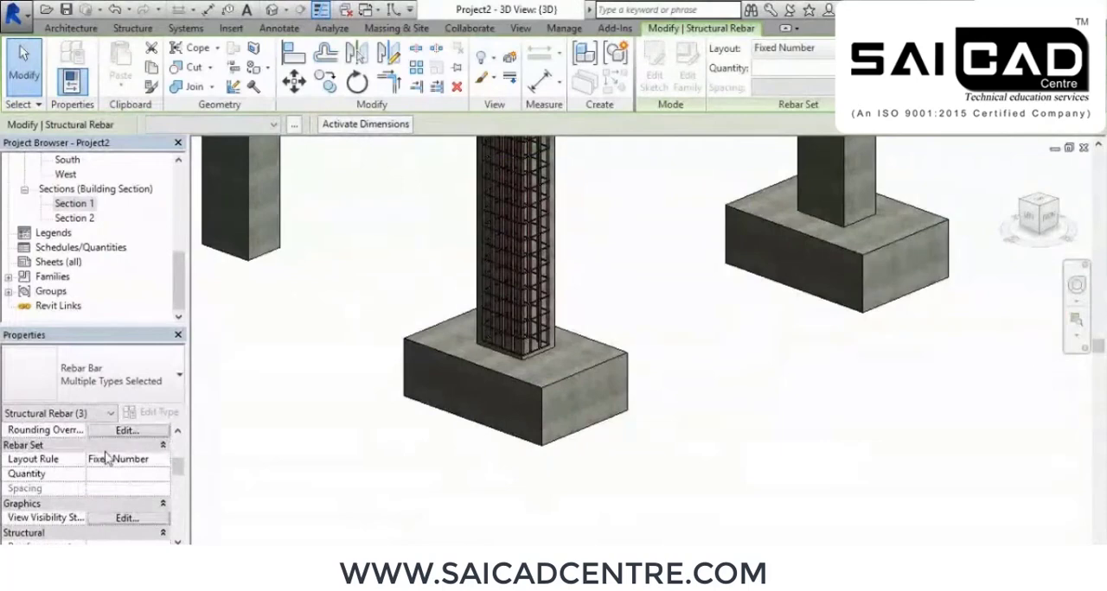
left_click(125, 518)
left_click(591, 239)
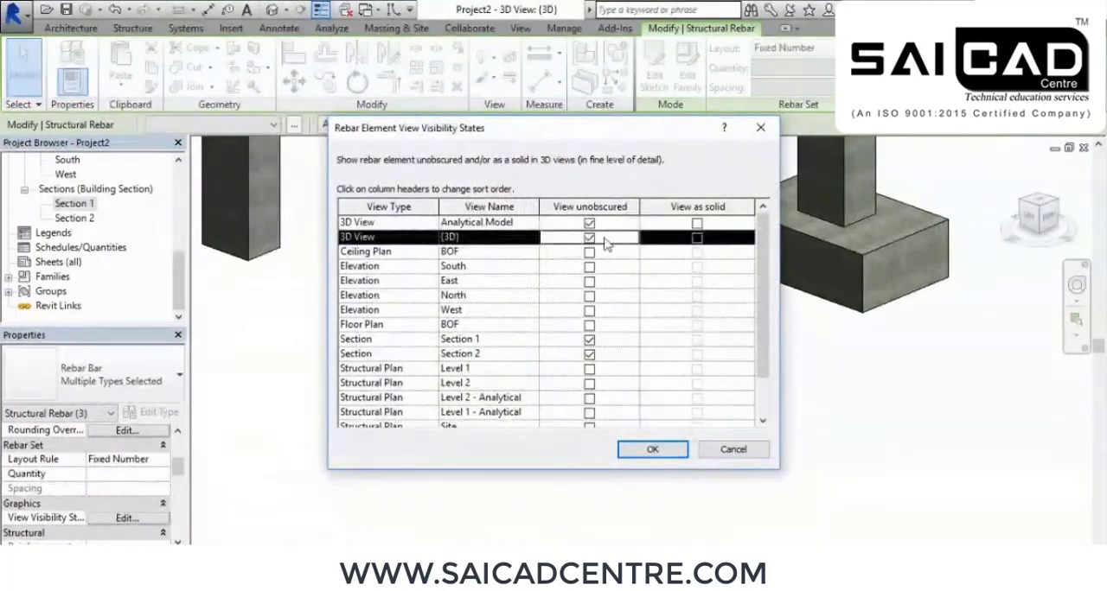
left_click(697, 238)
left_click(650, 449)
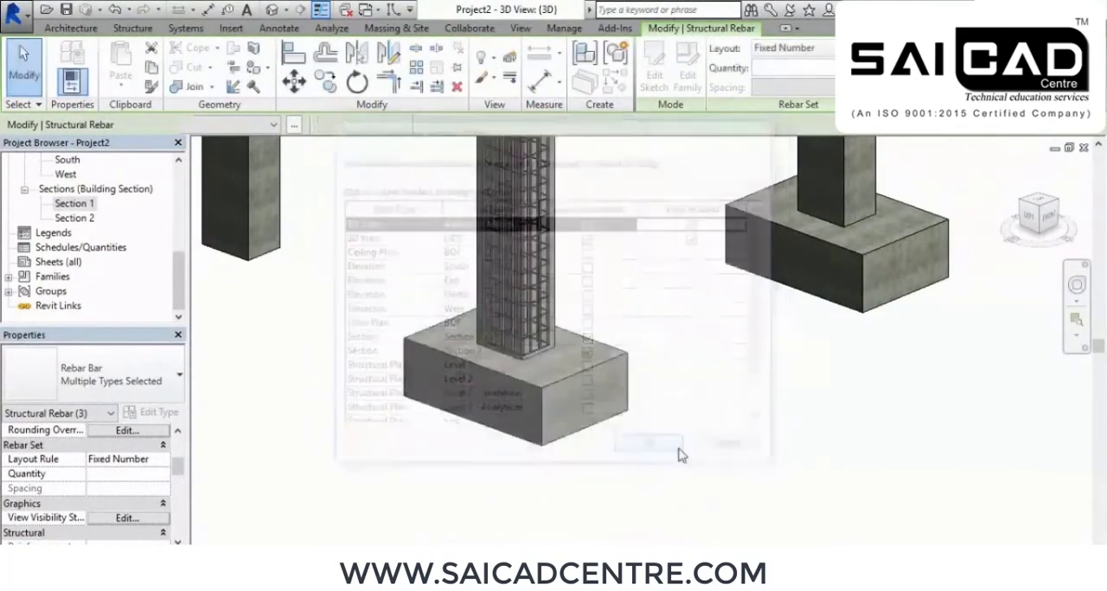
left_click(716, 451)
Examine the footing's solid rebar cage and its junction with the column bars from several angles in 3D
middle_click_drag(734, 465, 545, 484, "shift")
scroll(442, 398, "up", 2)
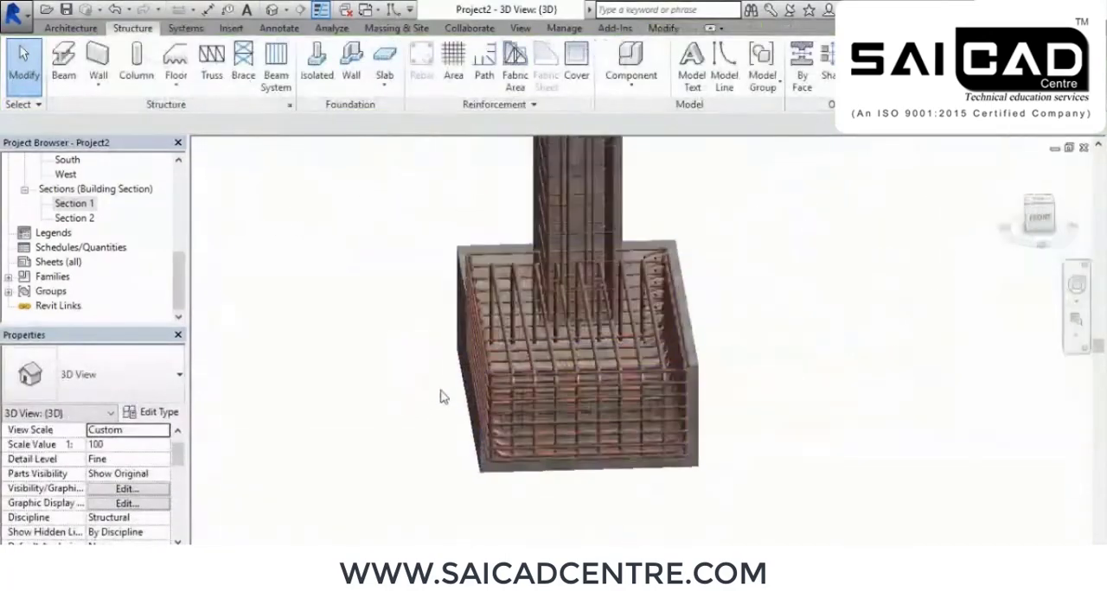
scroll(587, 380, "up", 2)
mouse_move(588, 386)
middle_mouse_down("shift")
mouse_move(489, 376)
mouse_move(715, 368)
mouse_move(569, 395)
middle_mouse_up("shift")
scroll(451, 394, "up", 2)
middle_click_drag(464, 440, 487, 318, "shift")
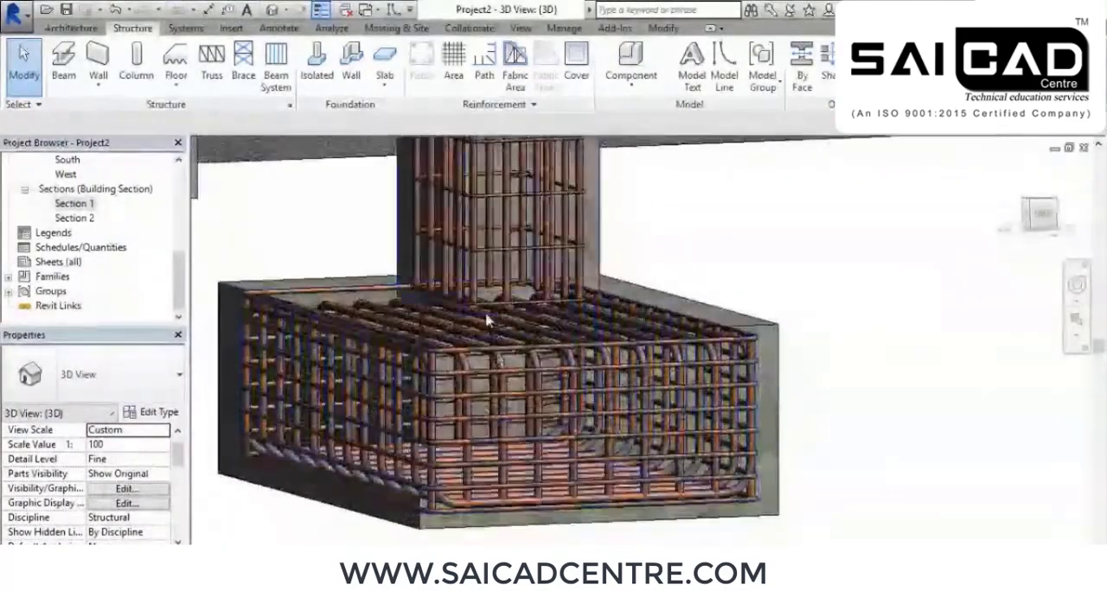
scroll(497, 339, "up", 2)
middle_click_drag(522, 385, 444, 297, "shift")
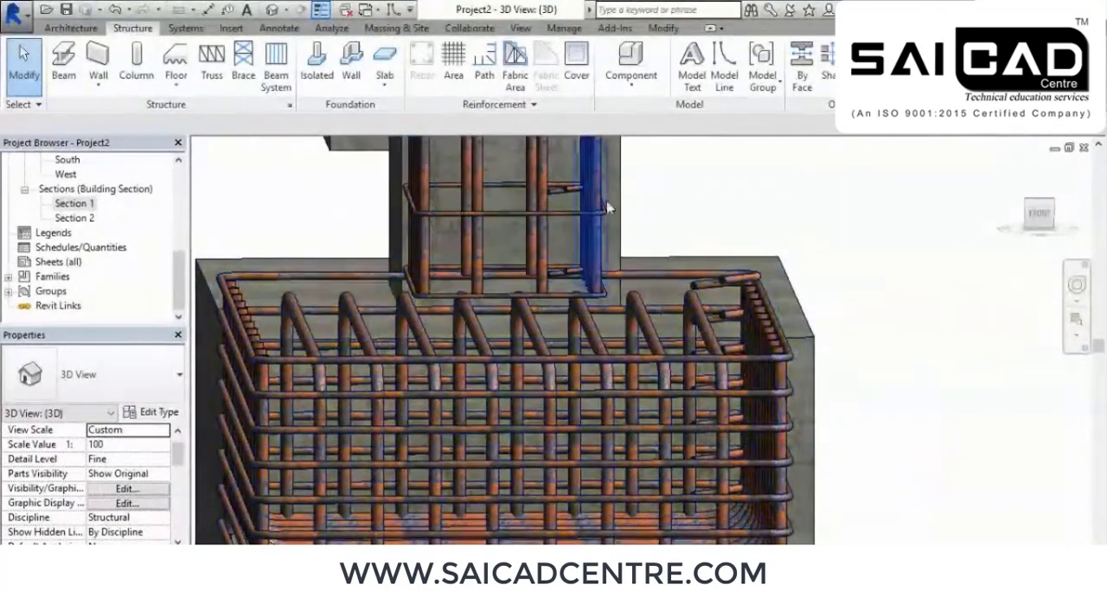
scroll(720, 322, "down", 3)
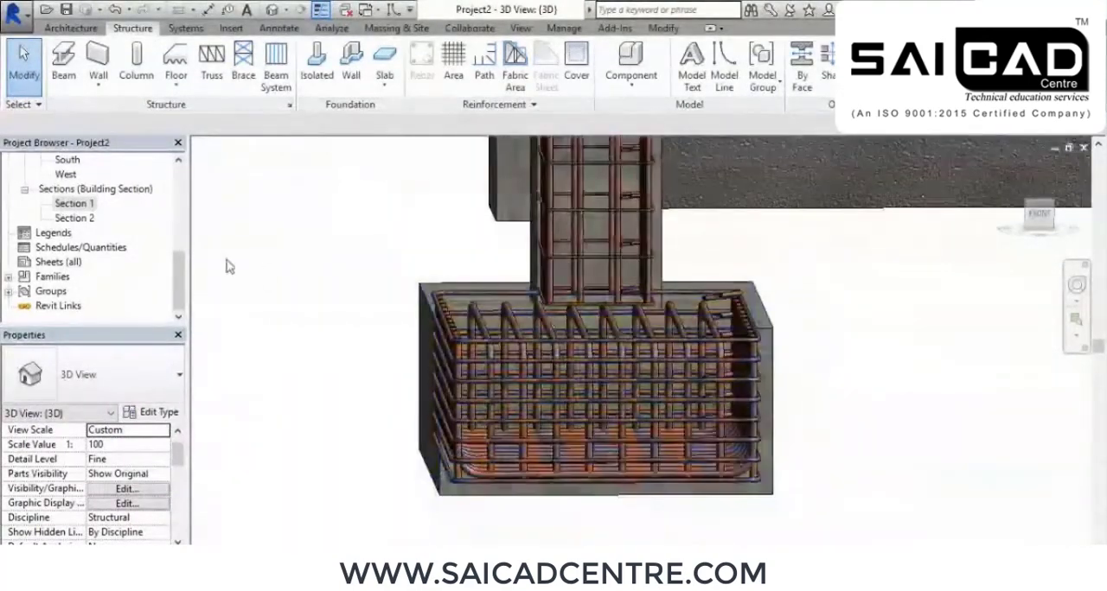
Start a rebar sketch in Section 1 with the footing as host and the 22M bar type
double_click(74, 203)
scroll(501, 279, "up", 4)
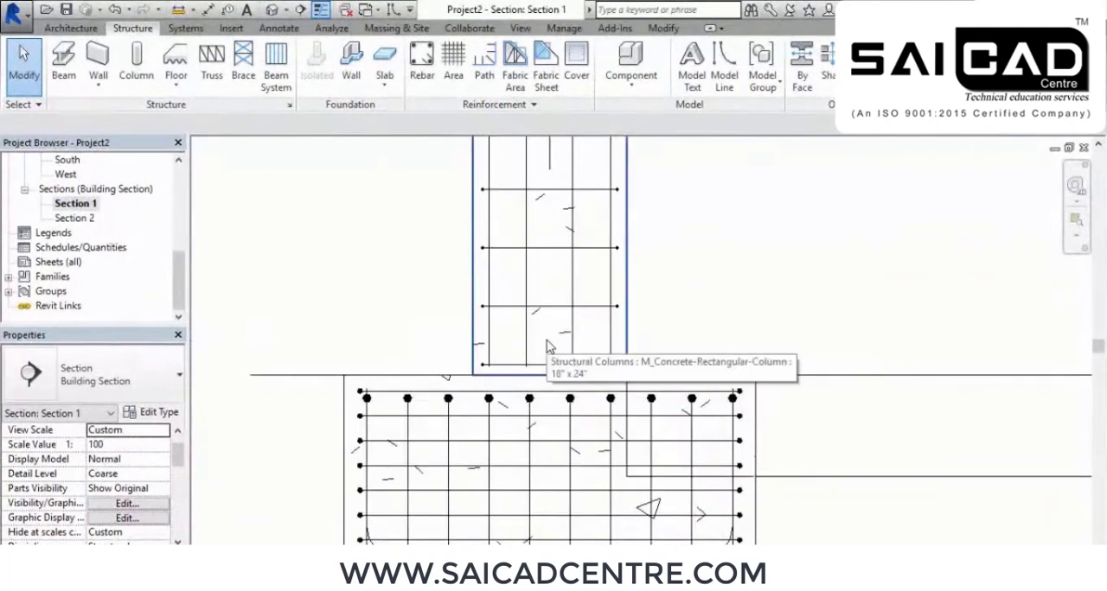
scroll(512, 374, "up", 1)
middle_click_drag(607, 344, 582, 371)
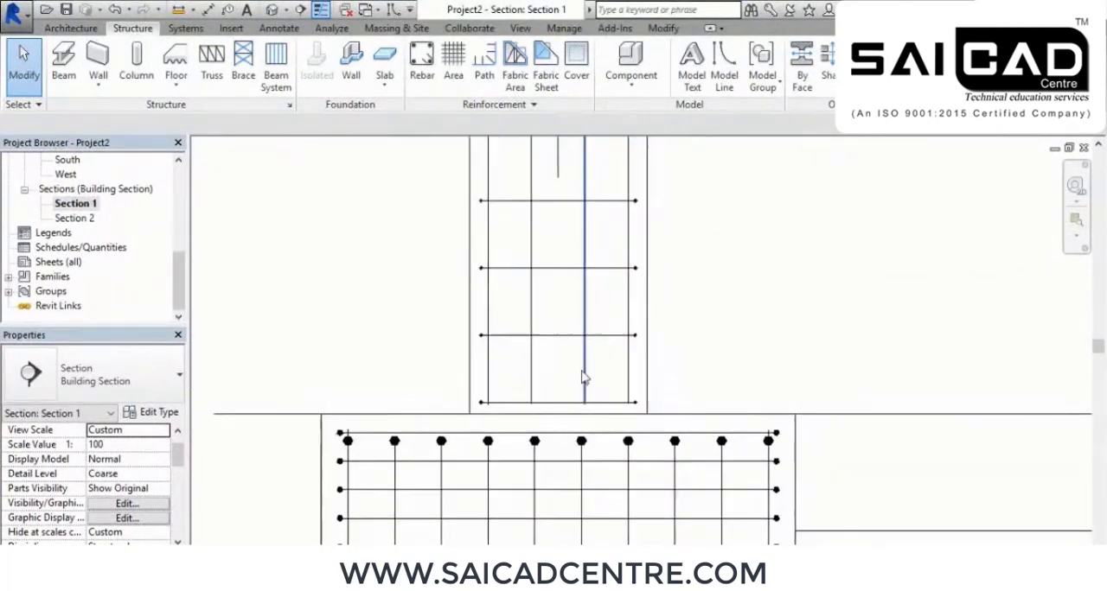
left_click(421, 58)
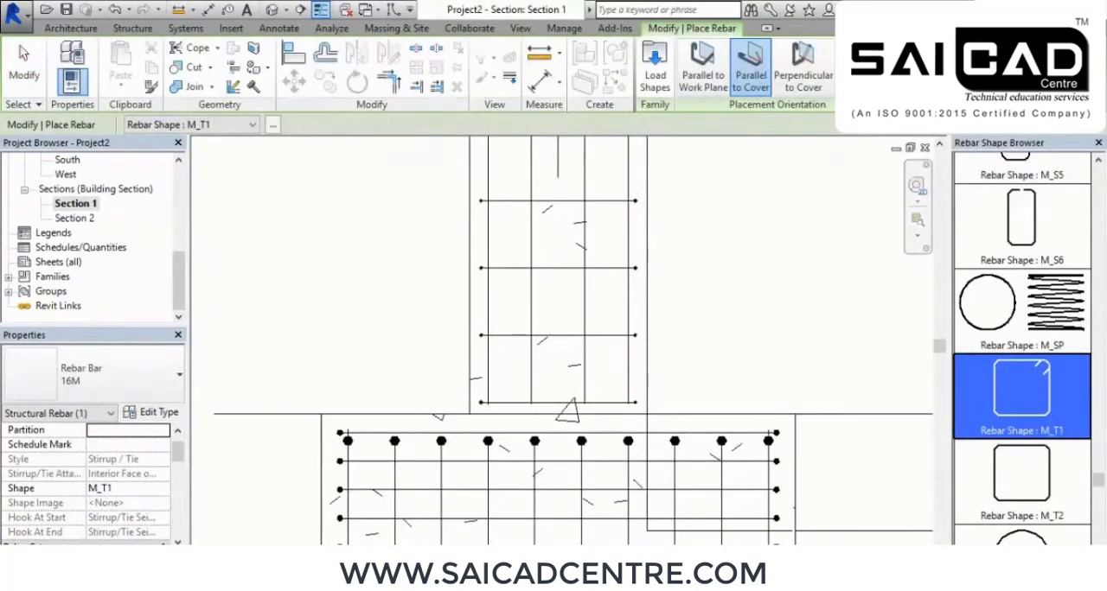
key("Escape")
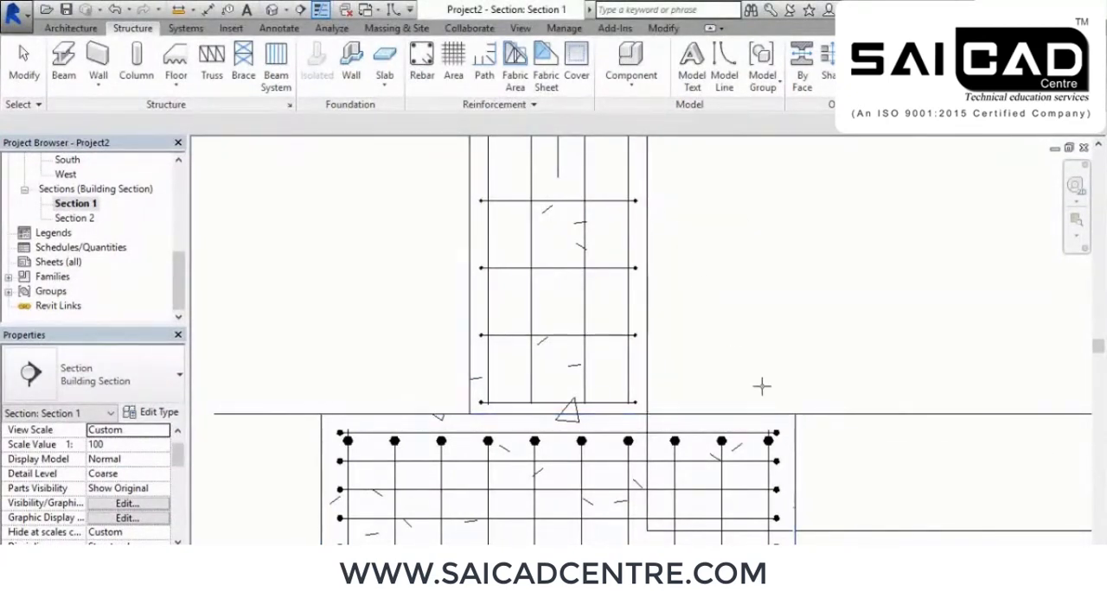
left_click(794, 429)
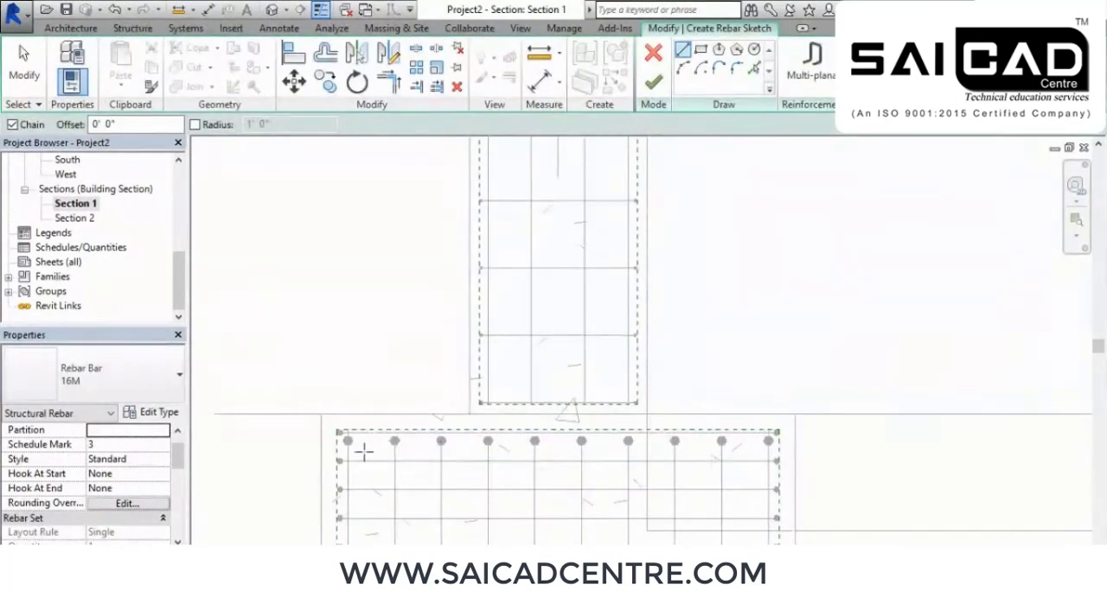
left_click(141, 379)
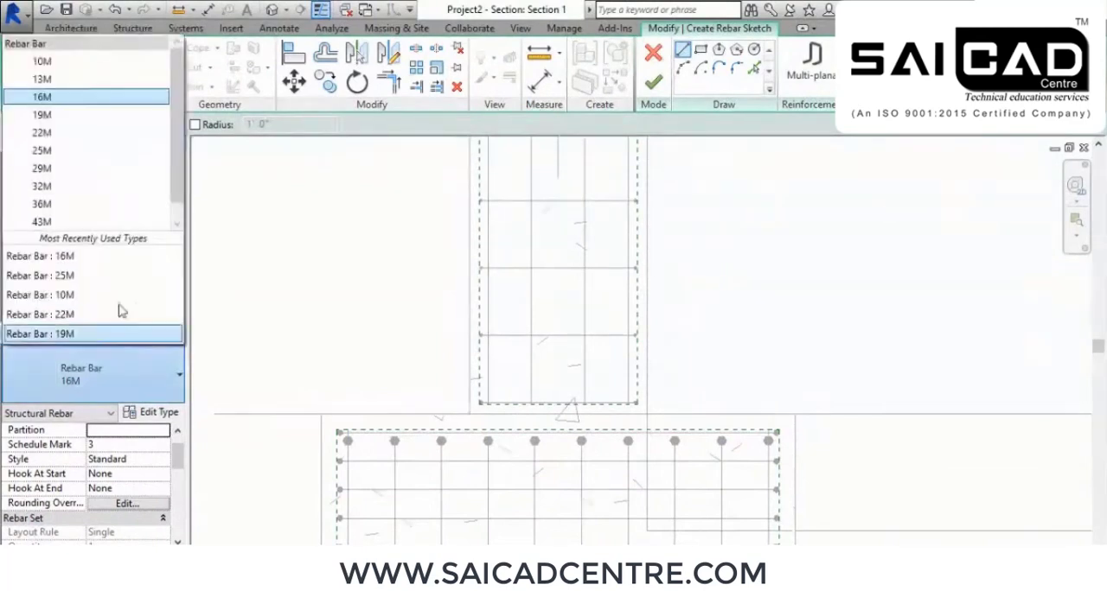
left_click(61, 132)
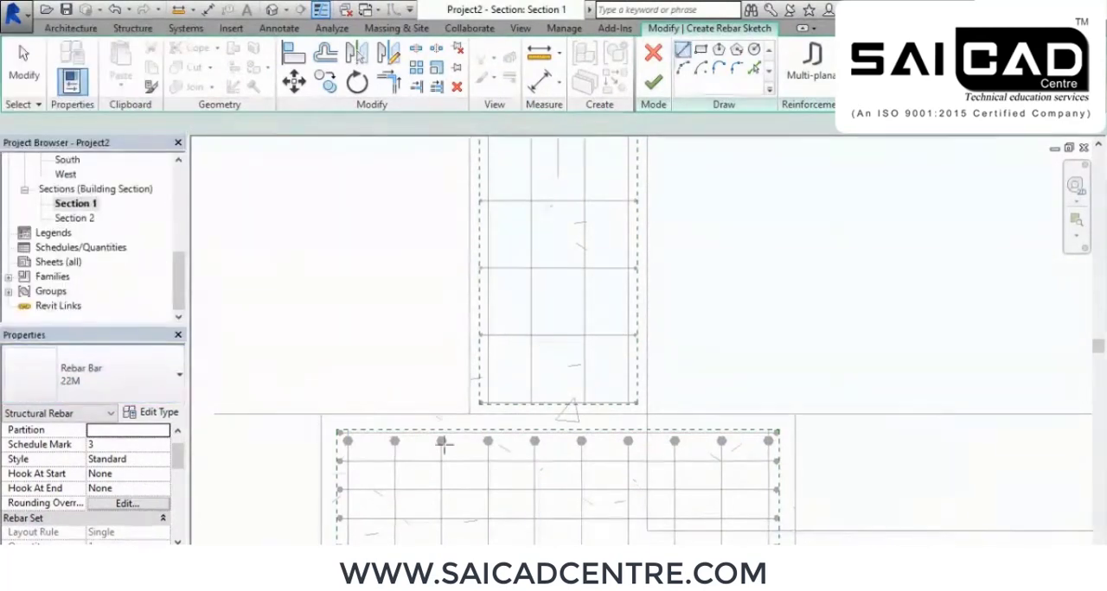
Sketch an L-shaped bar running about 1'-2" horizontally in the footing's upper part and up along the column's left edge
left_click(348, 451)
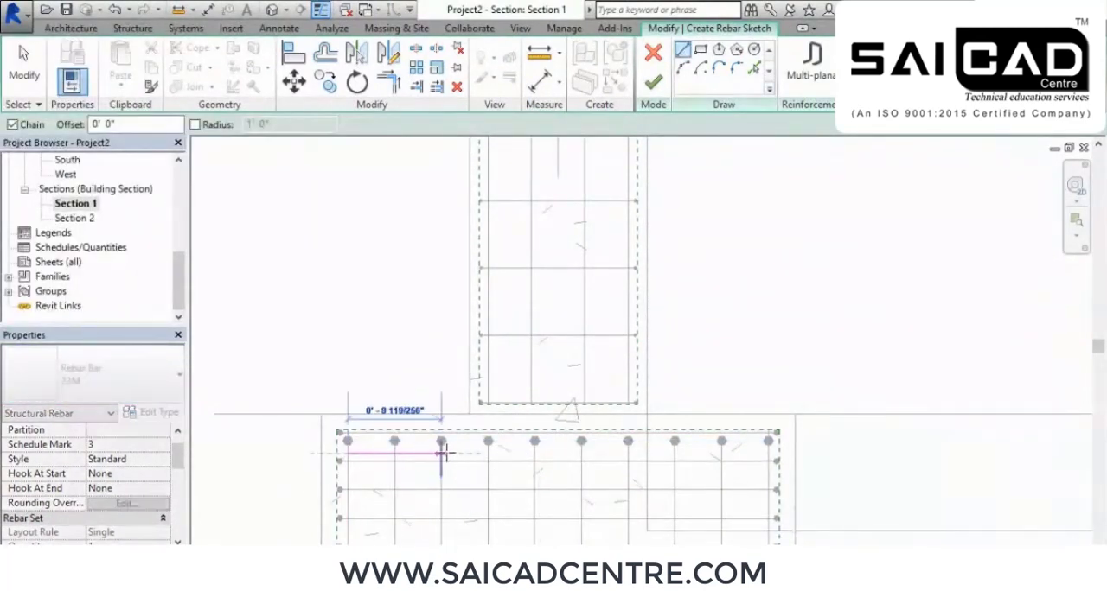
left_click(488, 449)
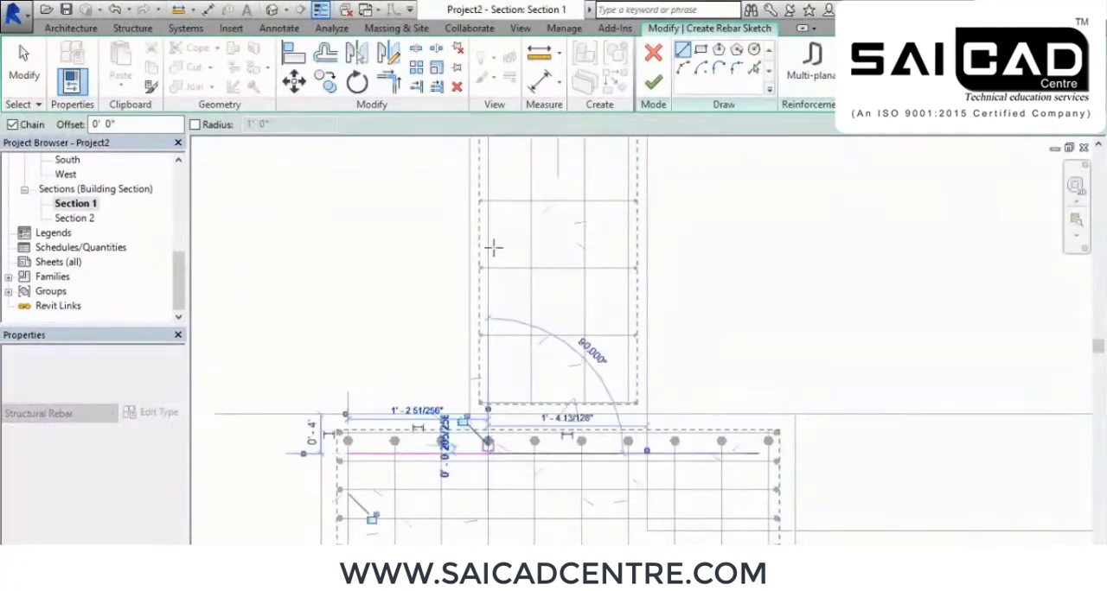
left_click(489, 157)
right_click(520, 174)
left_click(552, 184)
right_click(554, 185)
left_click(588, 197)
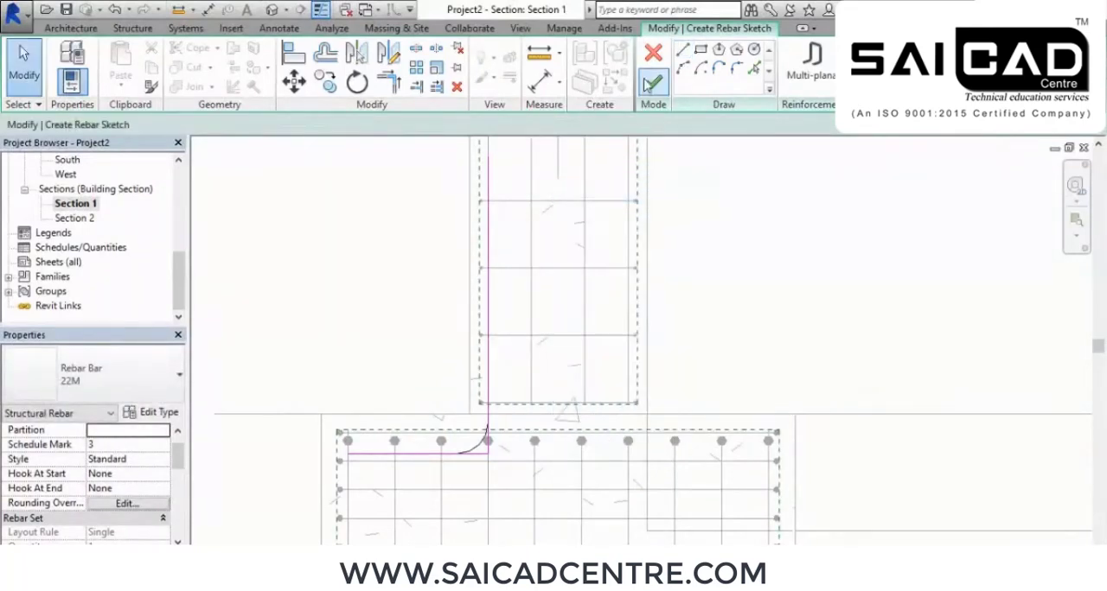
left_click(653, 84)
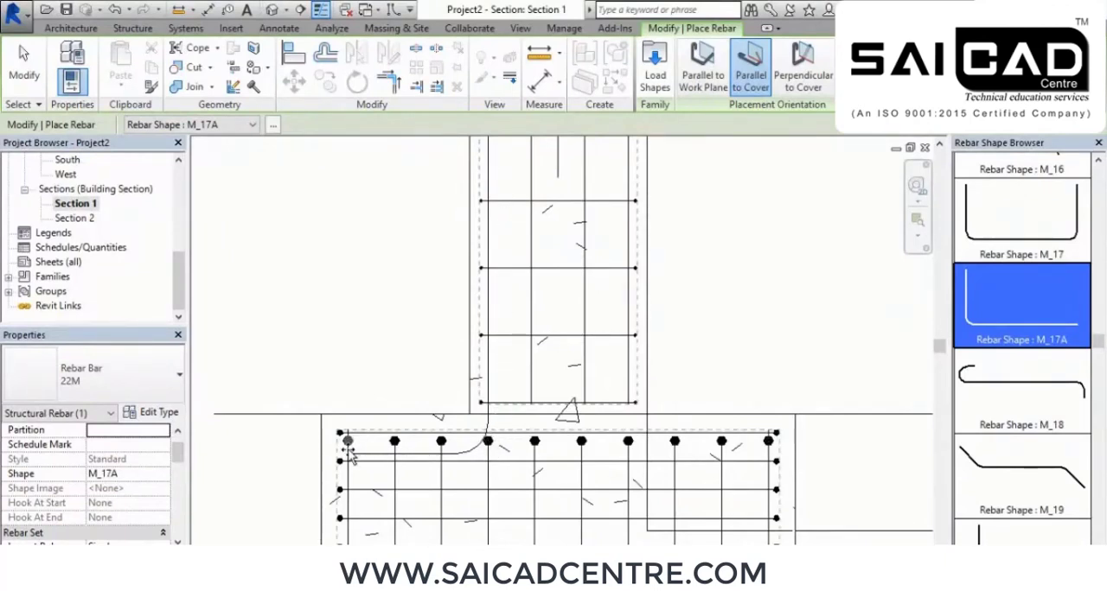
right_click(716, 214)
left_click(772, 218)
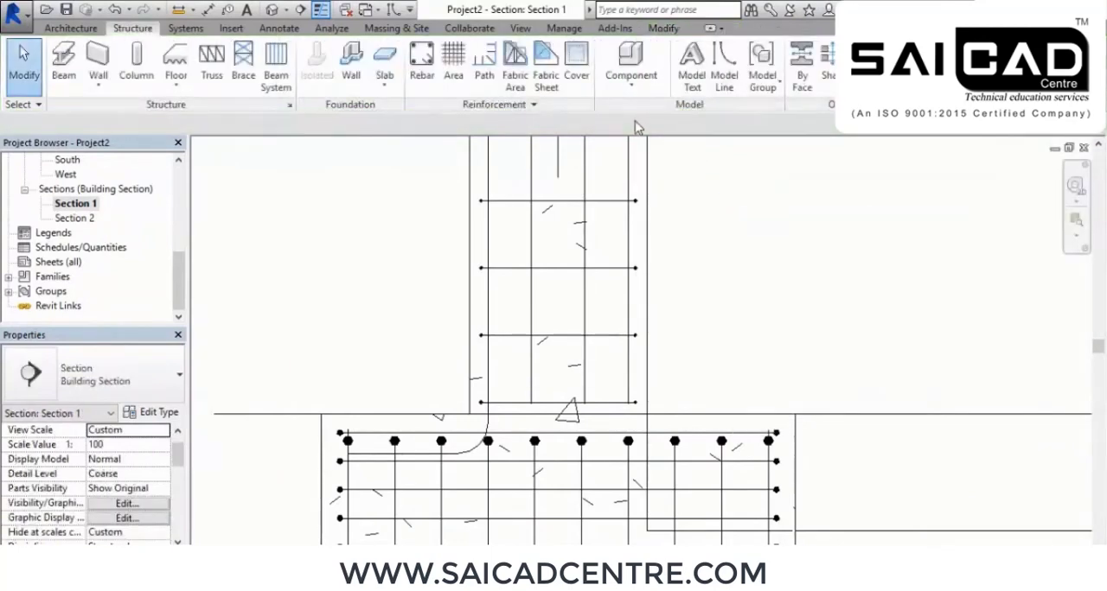
Start another 22M rebar sketch in Section 1, picking the column as host
left_click(436, 62)
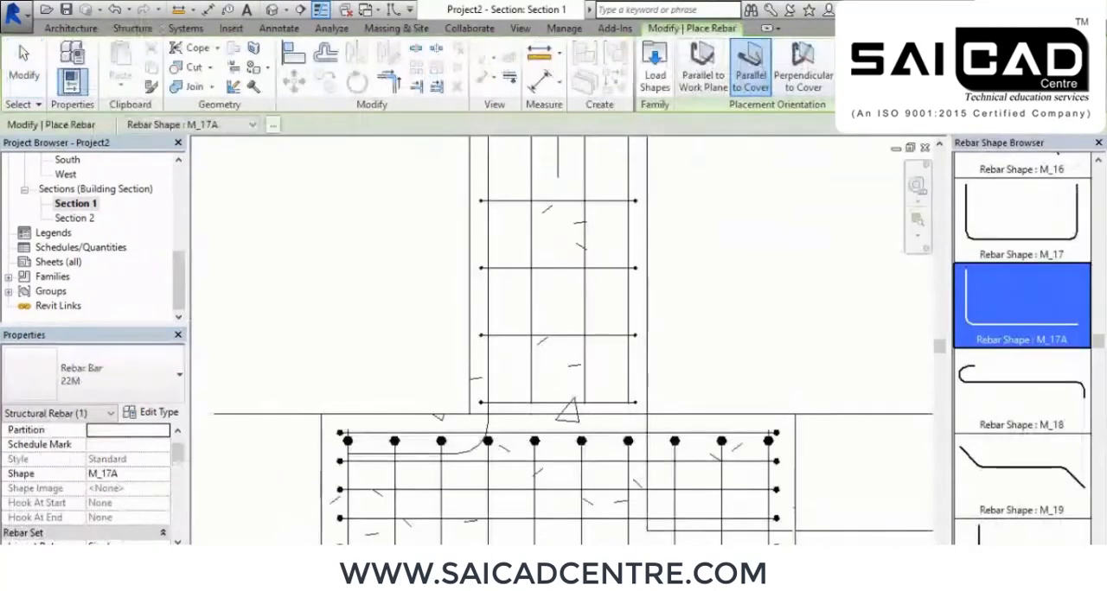
key("Escape")
key("Escape")
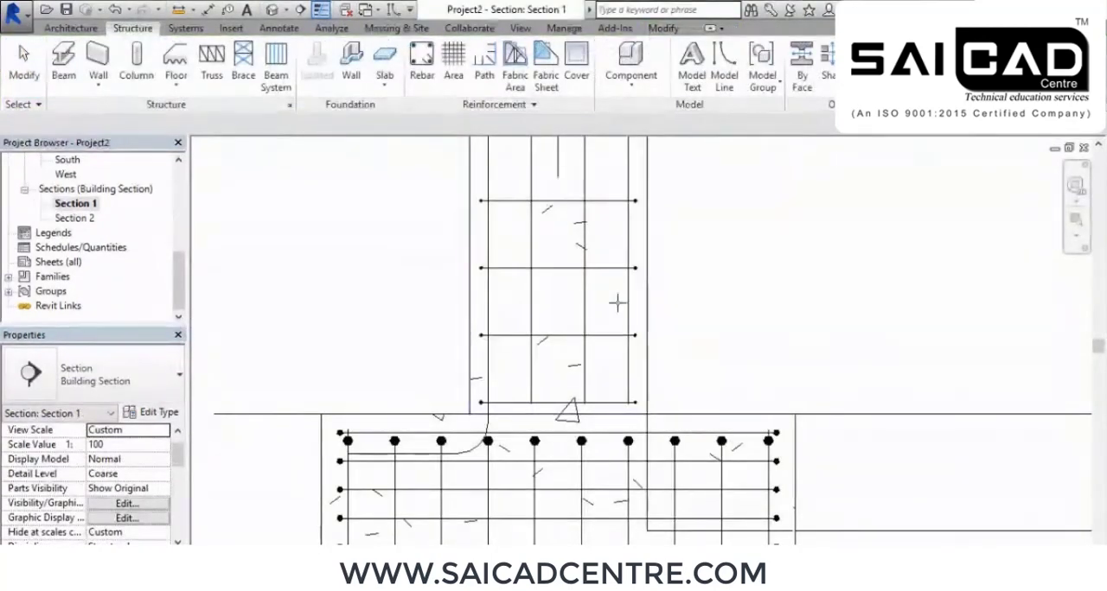
left_click(644, 229)
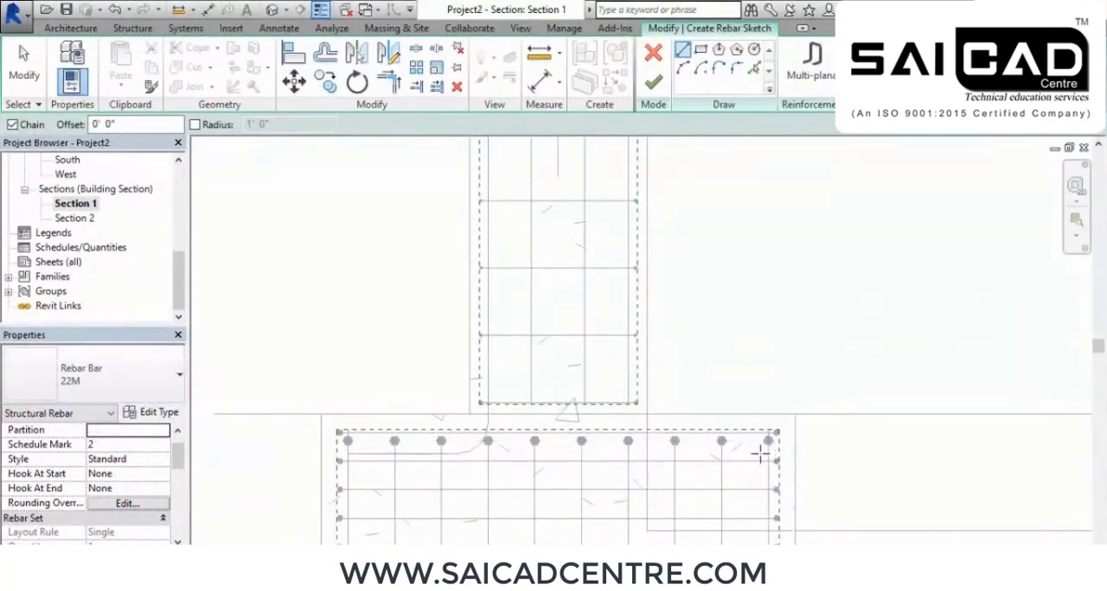
Sketch a mirrored L-shaped bar running about 1'-2" horizontally in the footing's upper part and up inside the column's right edge
left_click(760, 453)
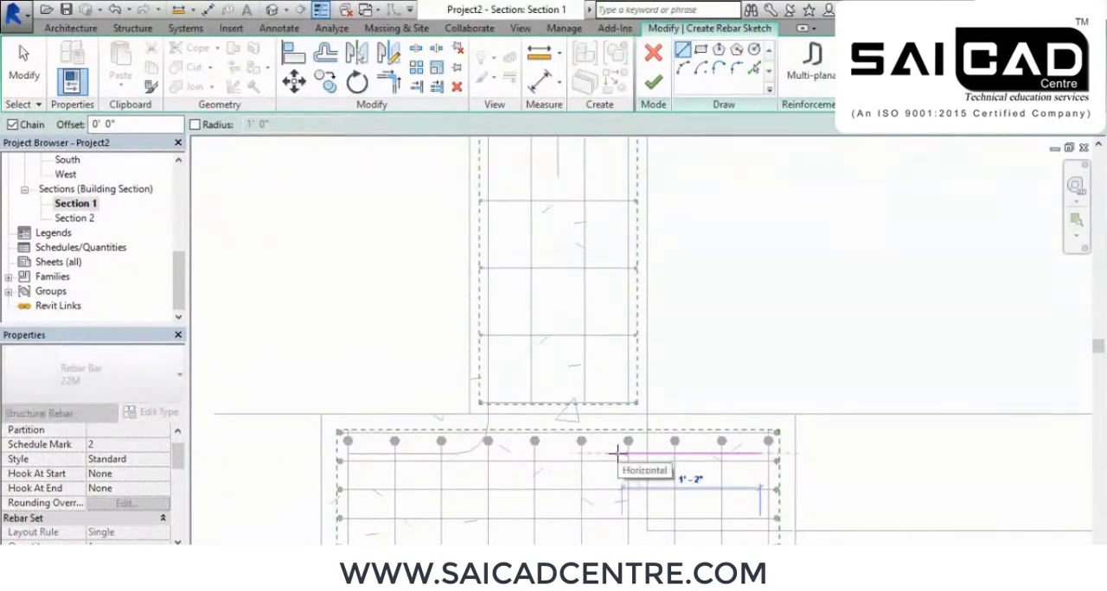
left_click(621, 454)
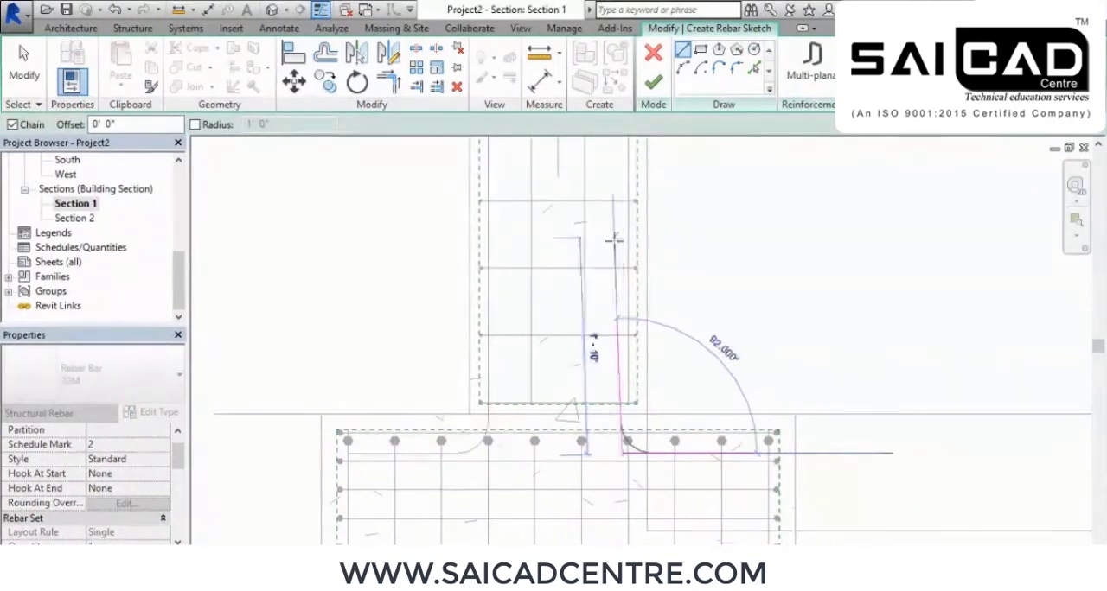
left_click(619, 149)
right_click(684, 179)
left_click(711, 188)
right_click(712, 185)
left_click(744, 200)
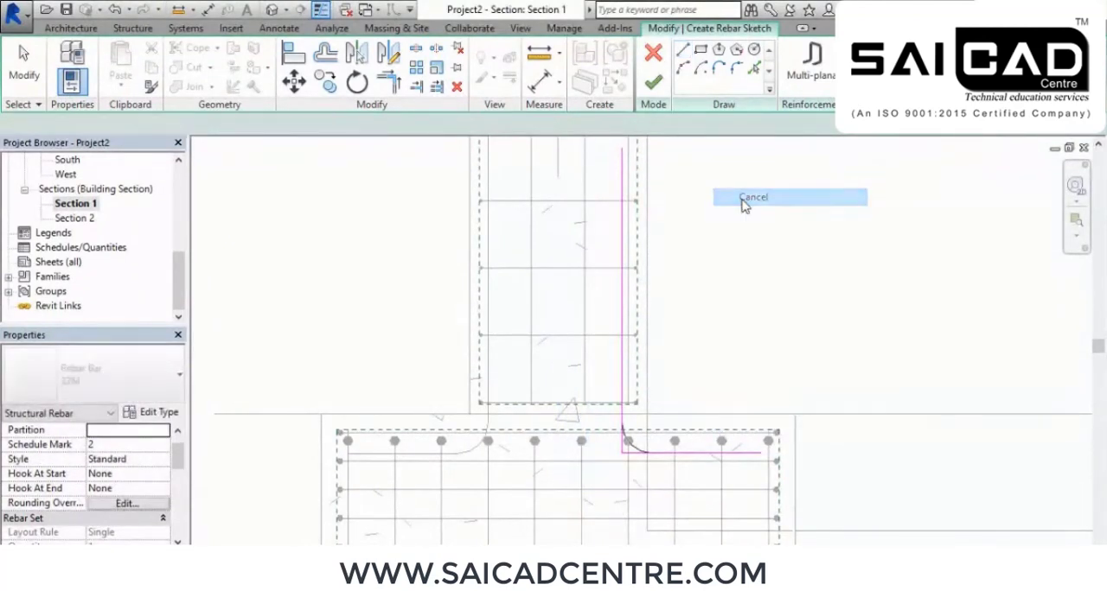
Shift the sketched bar's vertical leg onto the column's rightmost vertical bar and finish the rebar sketch
left_click(623, 304)
left_click_drag(624, 319, 625, 320)
left_click(718, 303)
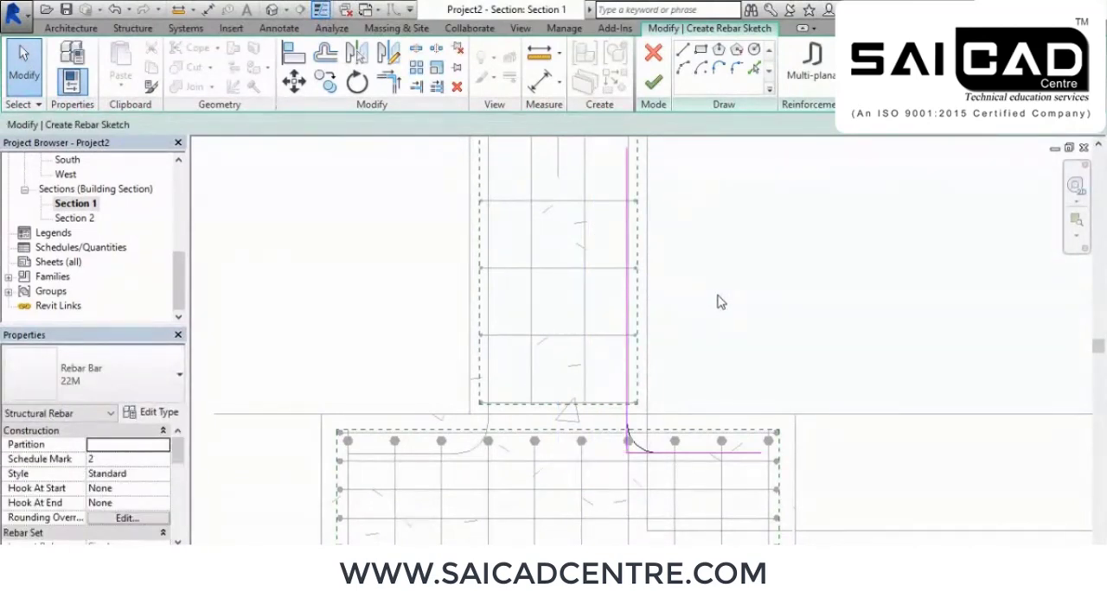
left_click(655, 92)
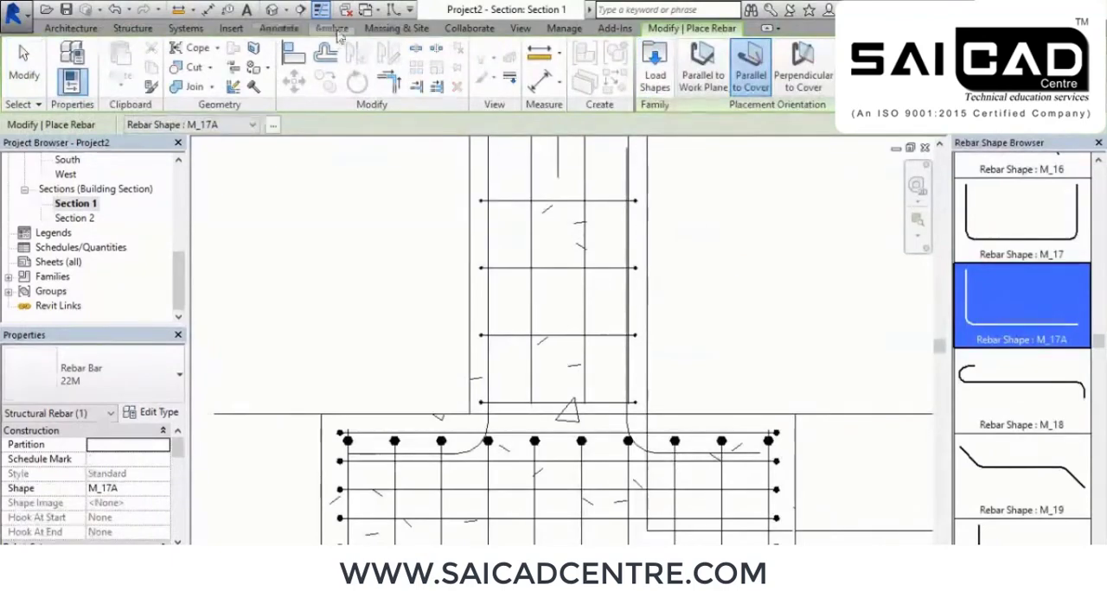
Open the {3D} view and set its visual style to Wireframe
left_click(273, 9)
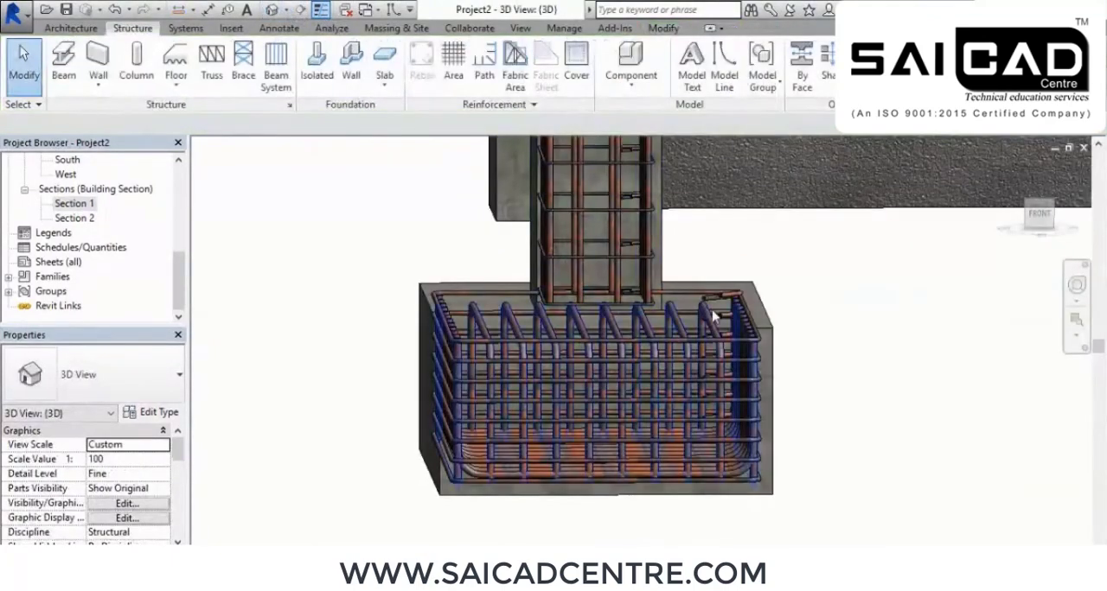
middle_click_drag(669, 317, 550, 337, "shift")
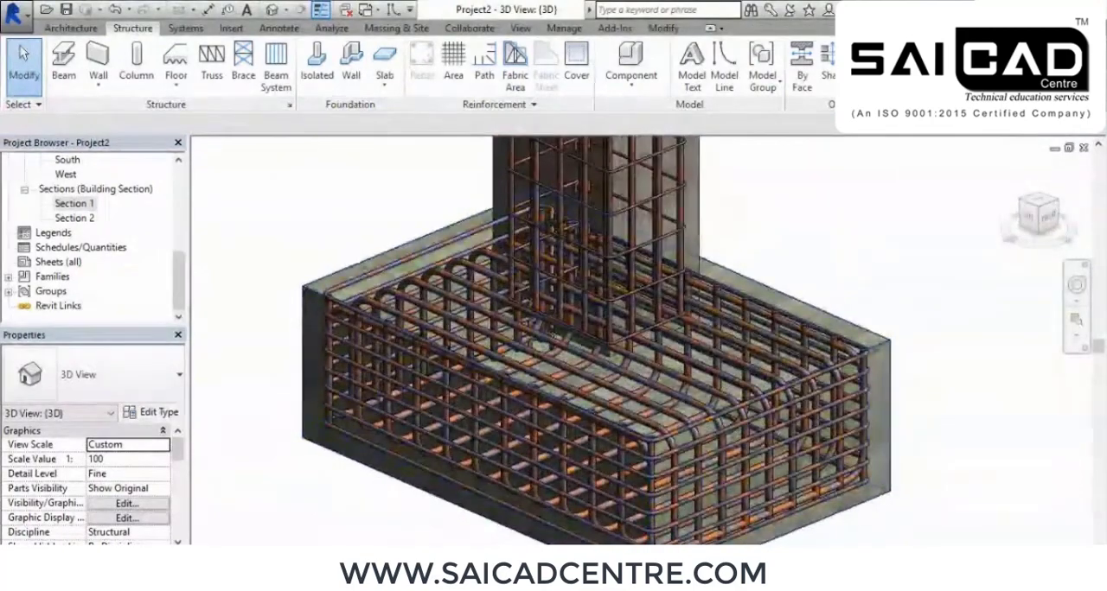
left_click(279, 556)
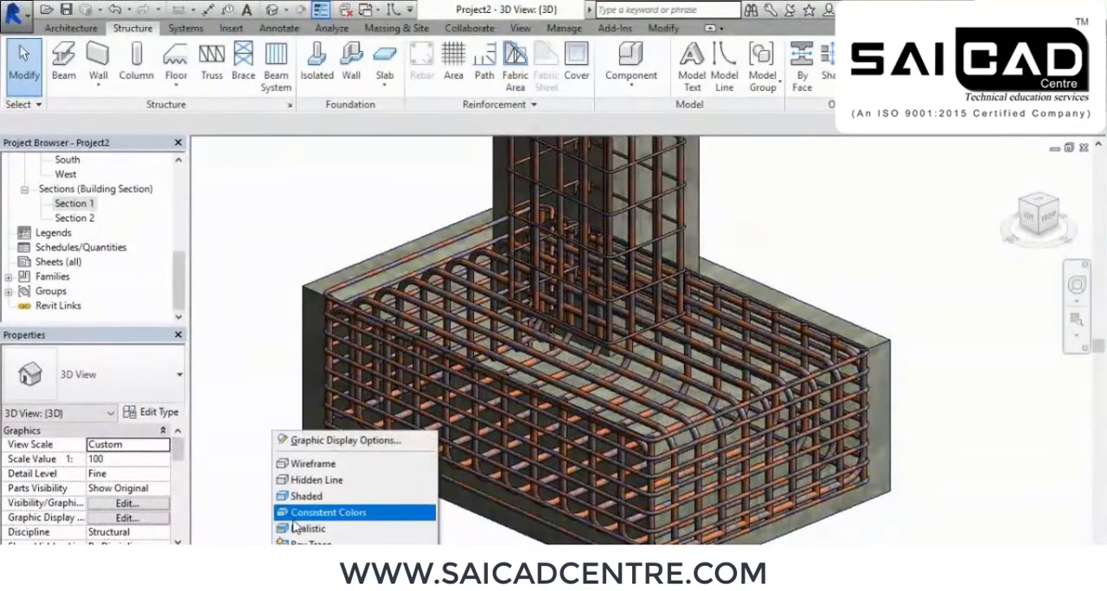
left_click(331, 465)
middle_click_drag(461, 470, 425, 418, "shift")
scroll(523, 346, "up", 3)
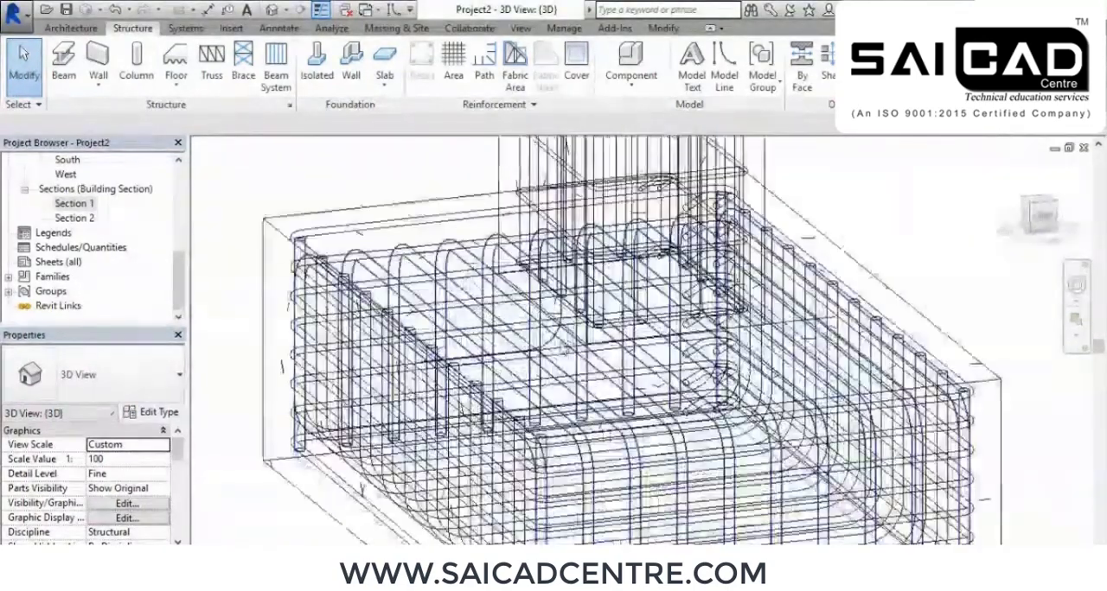
Set the first footing-to-column L-bar's layout to Fixed Number with a quantity of 12
left_click(547, 341)
scroll(548, 340, "down", 4)
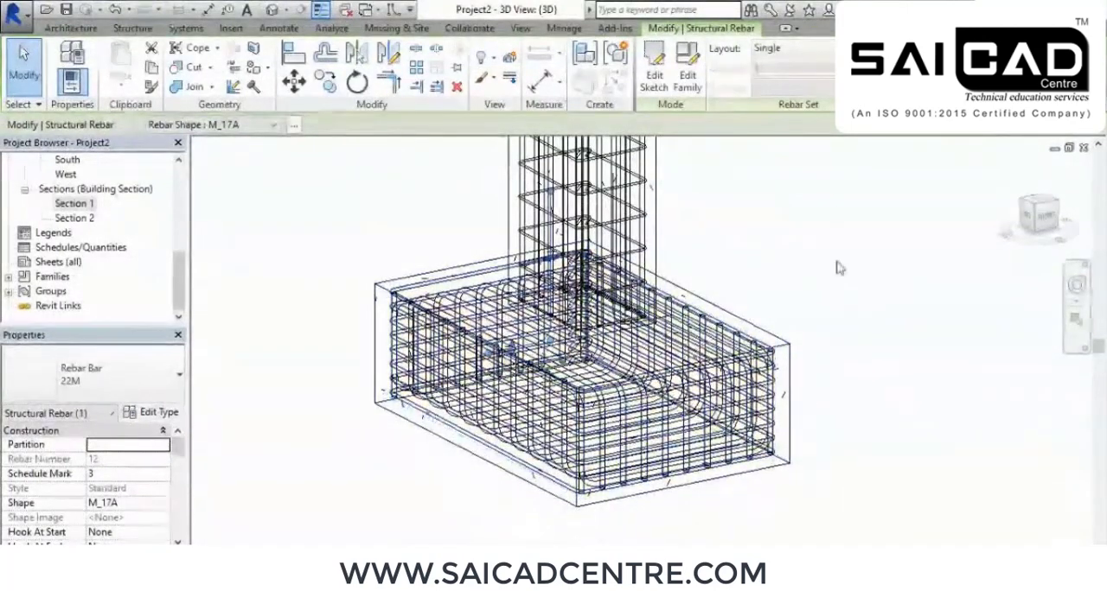
left_click(802, 49)
left_click(794, 86)
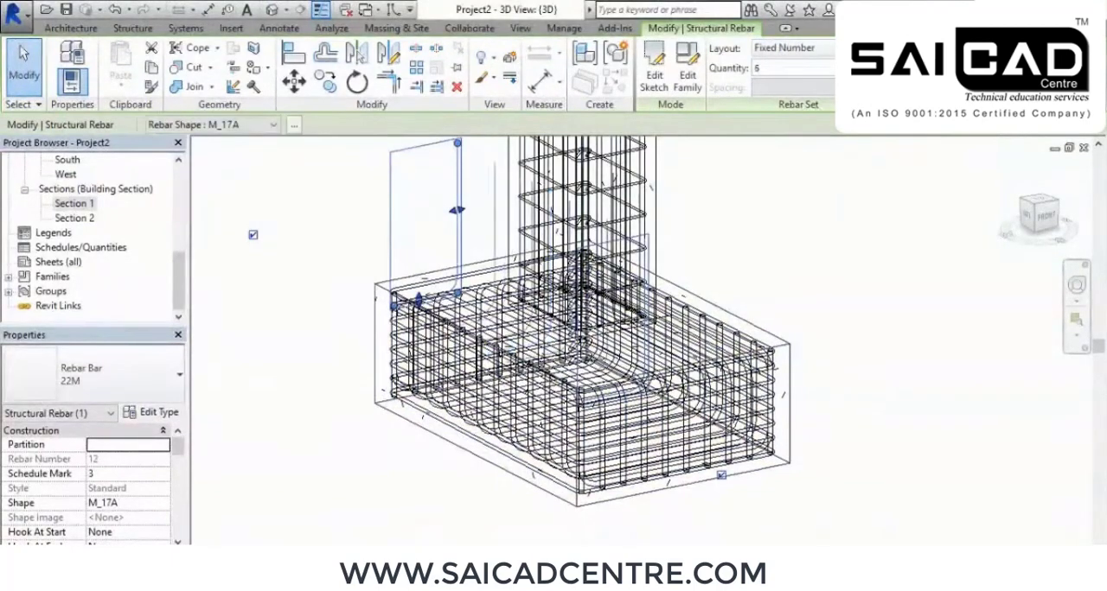
left_click(880, 65)
left_click(881, 65)
middle_click_drag(553, 346, 696, 341, "shift")
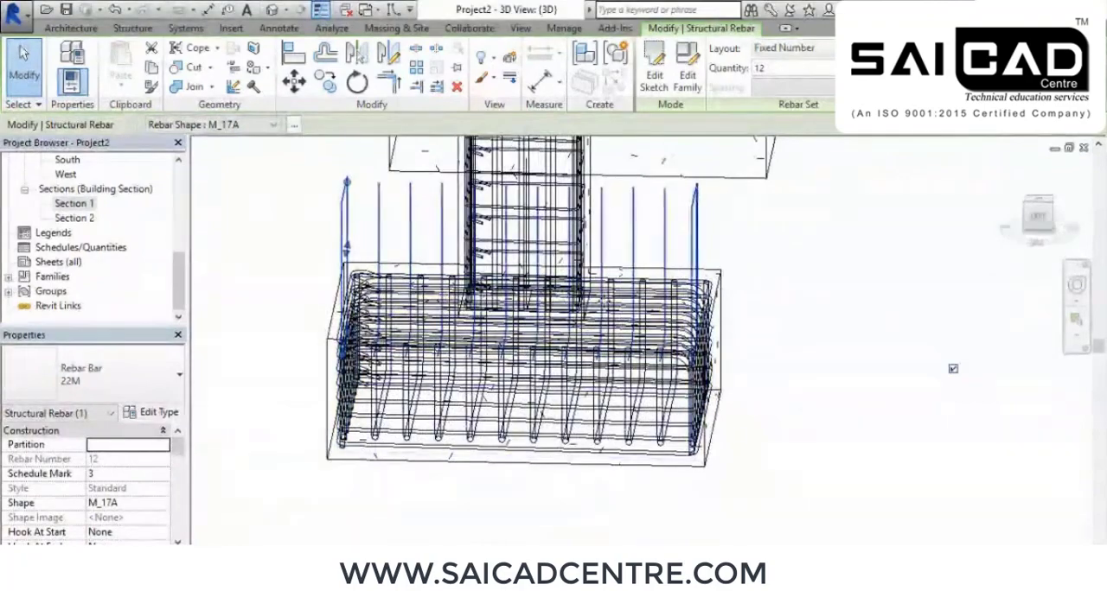
left_click(811, 410)
Apply a Fixed Number layout to the L-shaped bar on the opposite side of the column
middle_click_drag(811, 403, 783, 434, "shift")
scroll(610, 377, "up", 3)
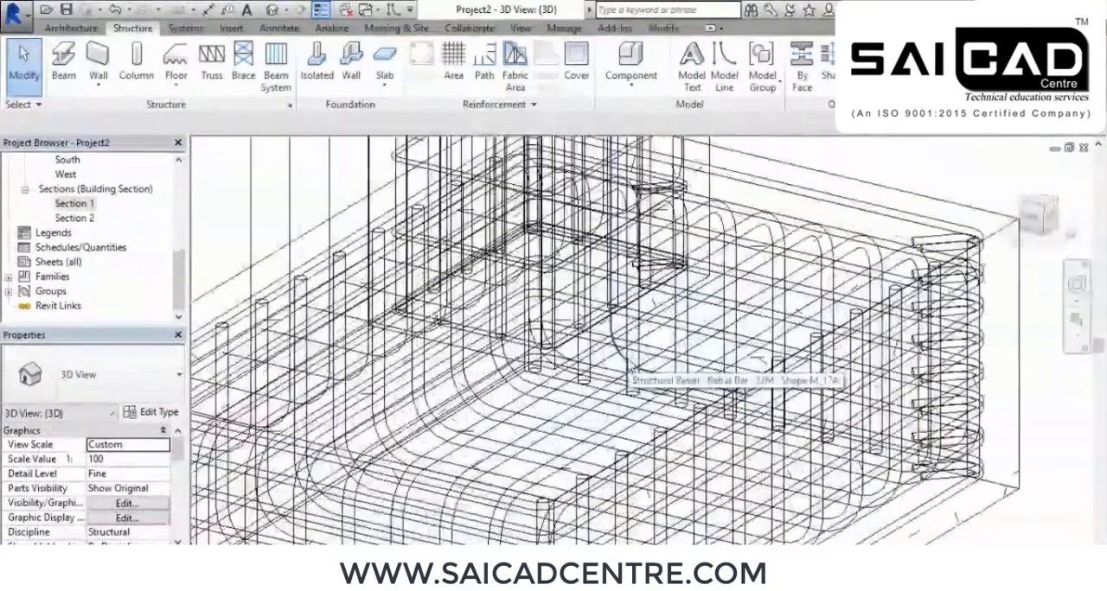
left_click(629, 369)
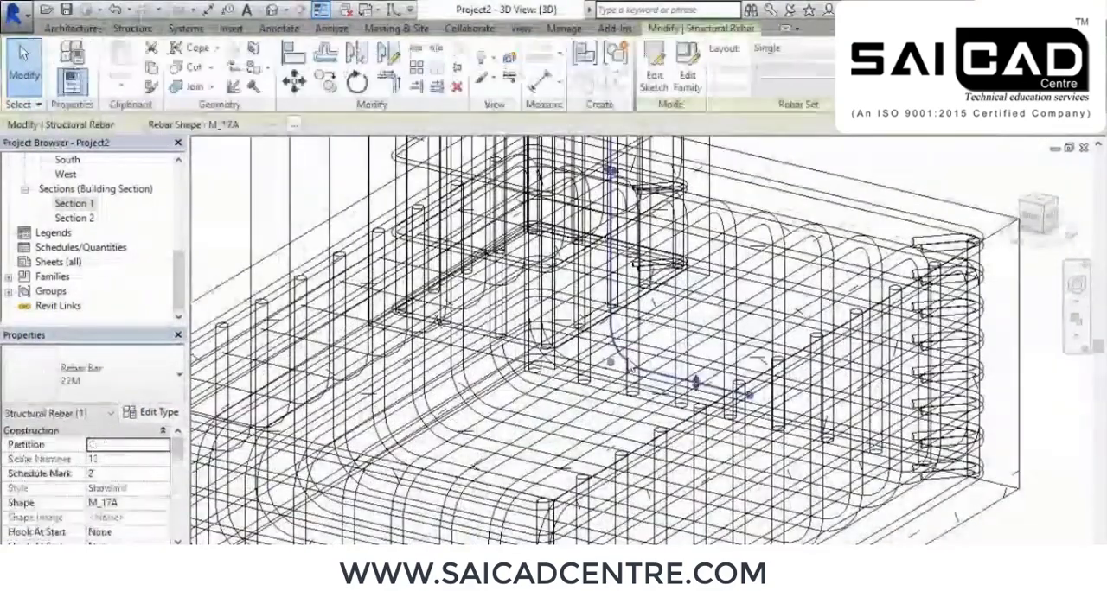
scroll(630, 369, "down", 3)
left_click(794, 48)
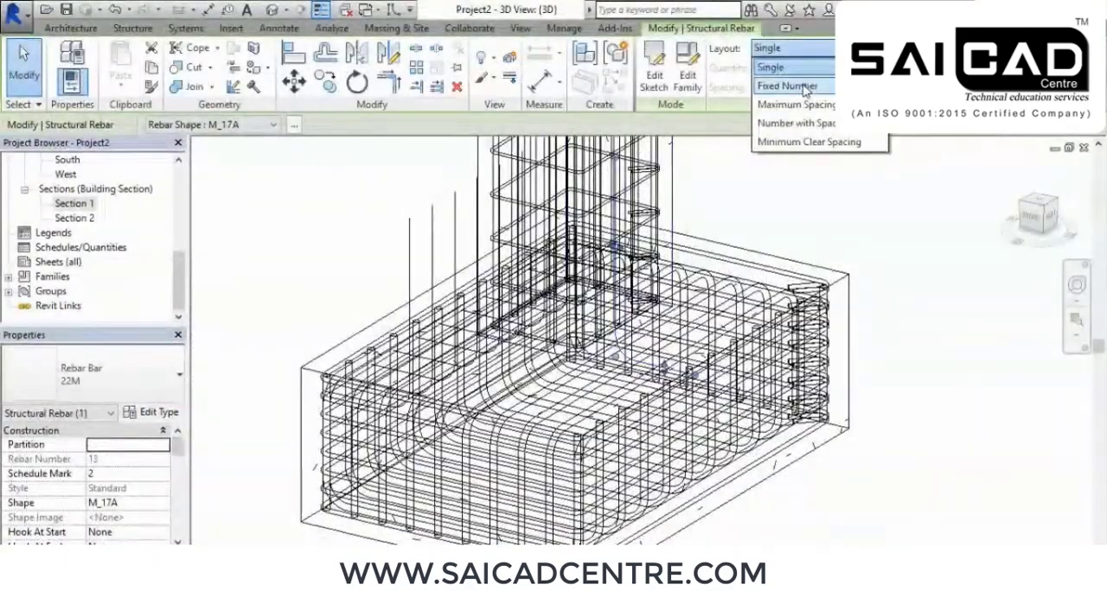
left_click(803, 87)
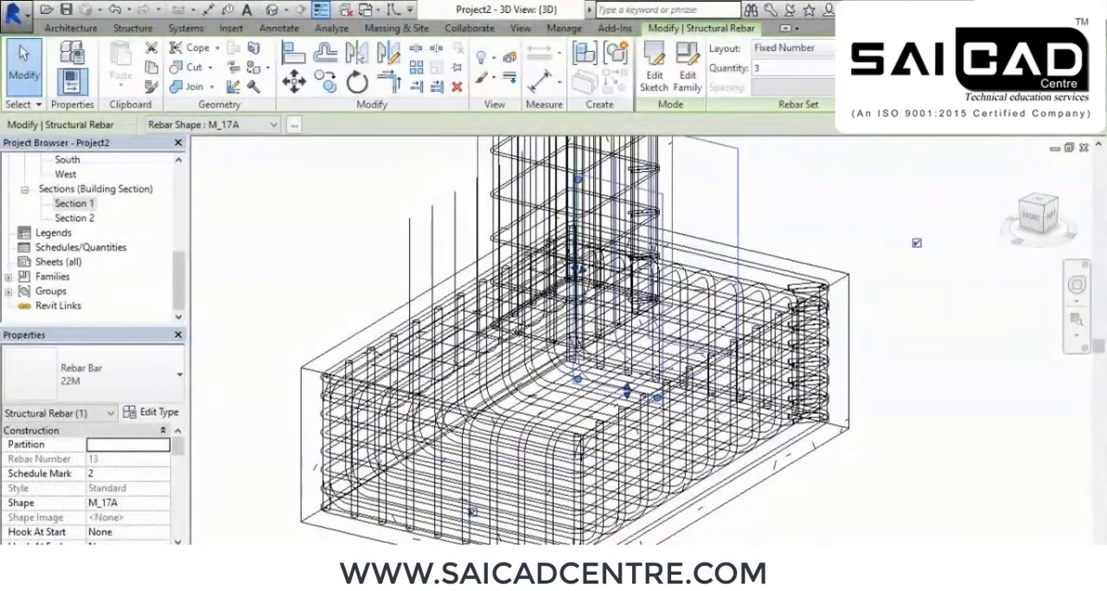
middle_click_drag(754, 322, 671, 332, "shift")
scroll(553, 327, "down", 3)
left_click(403, 206)
middle_click_drag(504, 368, 543, 313, "shift")
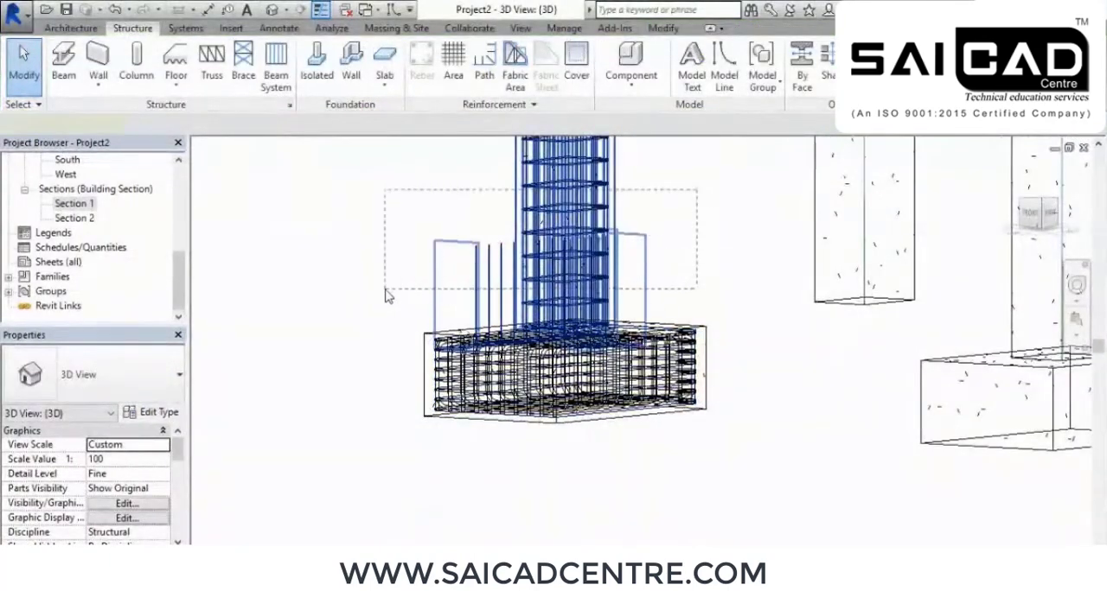
left_click_drag(387, 295, 386, 291)
left_click(654, 70)
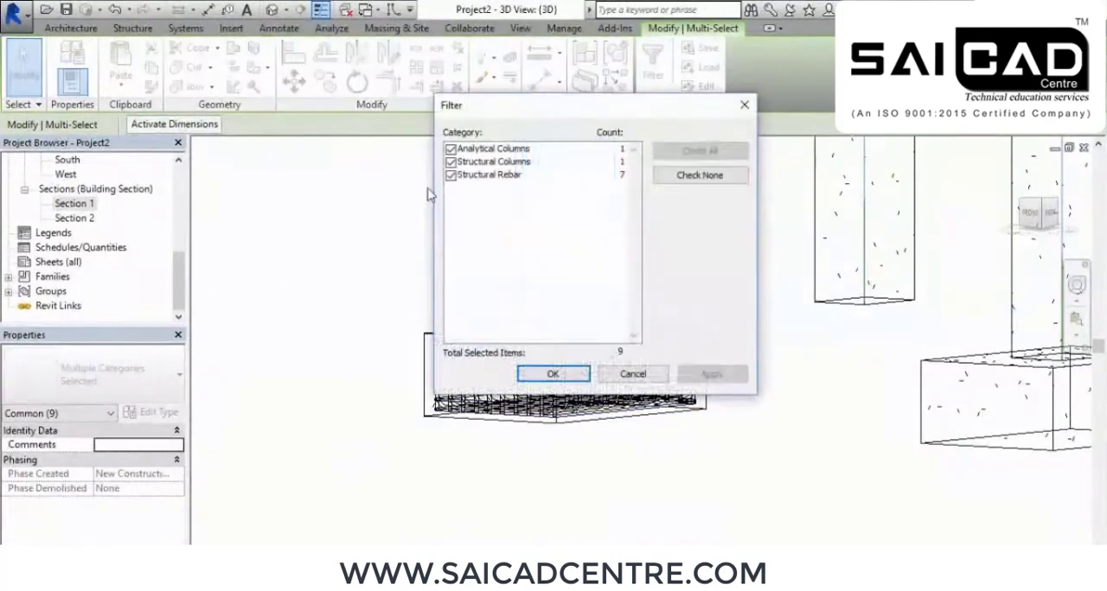
left_click(681, 176)
left_click(450, 176)
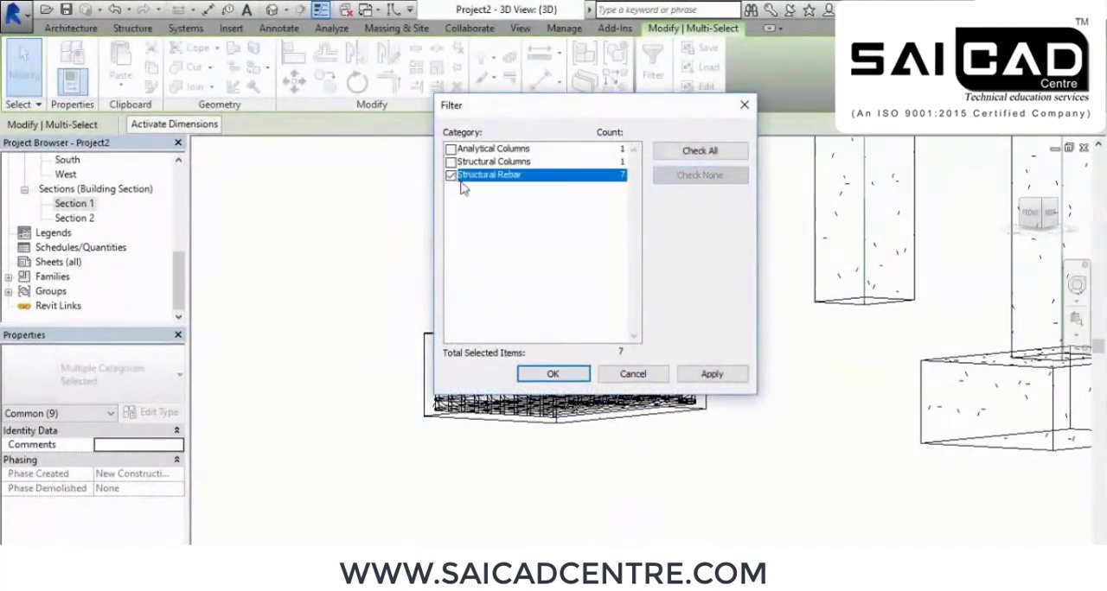
left_click(553, 373)
left_click(346, 358)
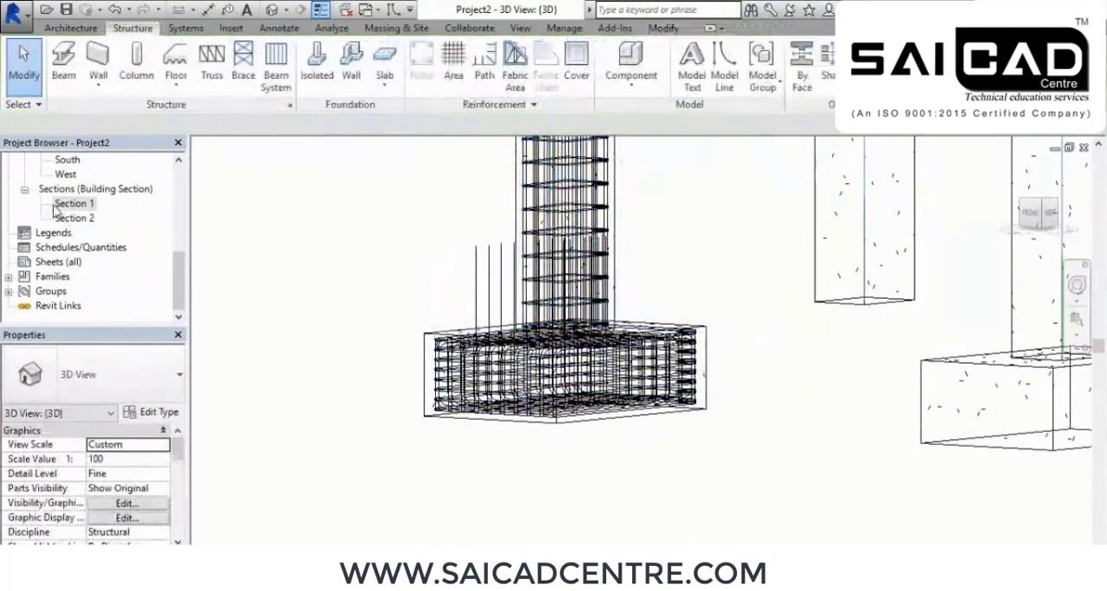
scroll(105, 467, "down", 3)
scroll(119, 478, "up", 5)
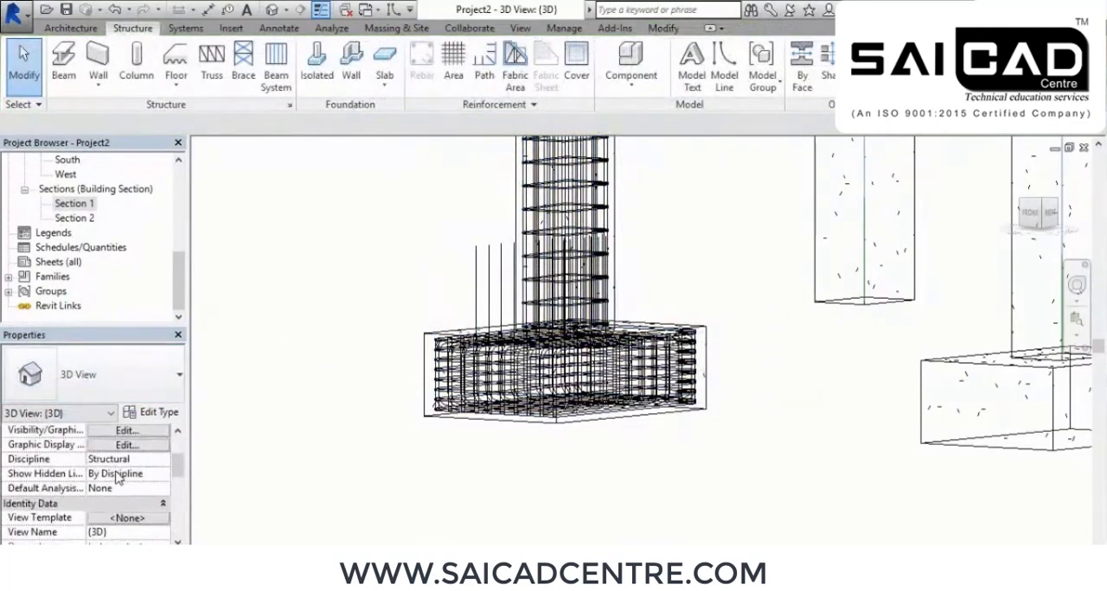
left_click_drag(762, 200, 391, 301)
left_click(657, 66)
left_click(700, 175)
left_click(513, 223)
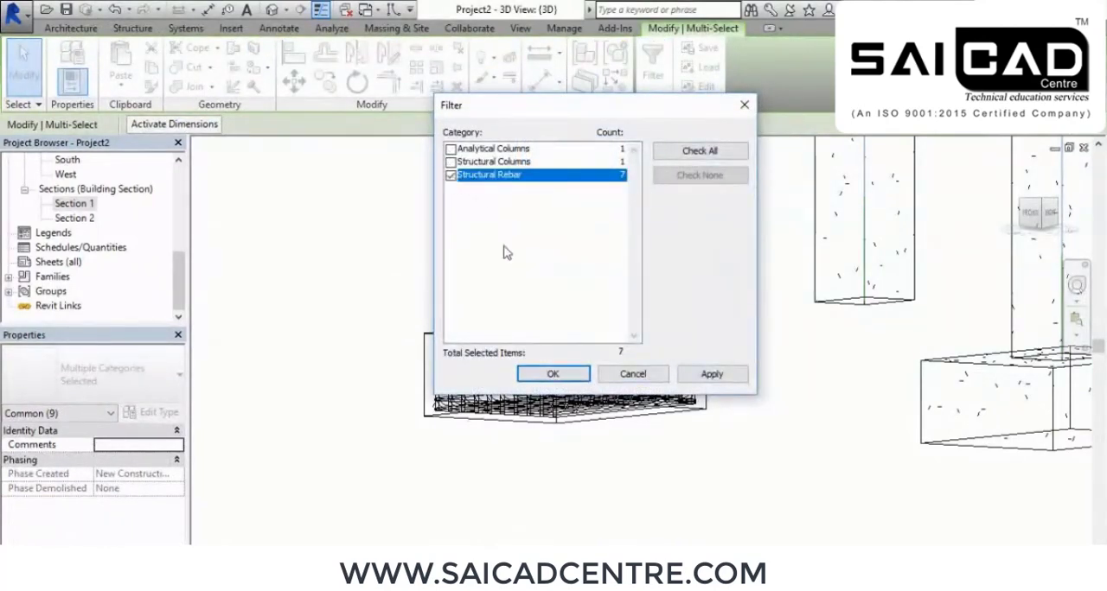
left_click(554, 373)
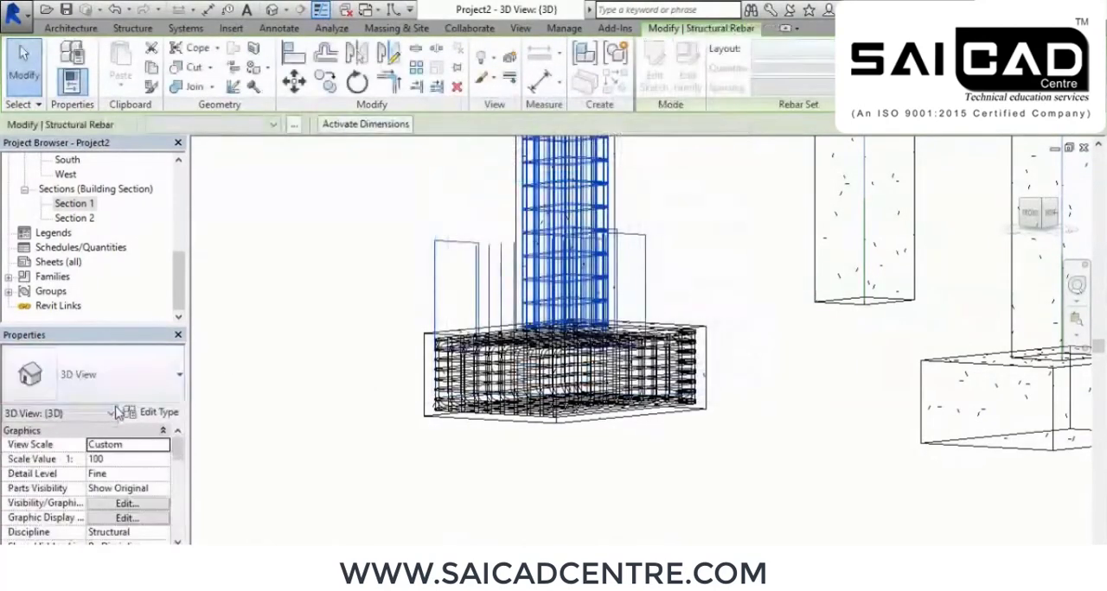
scroll(125, 506, "down", 3)
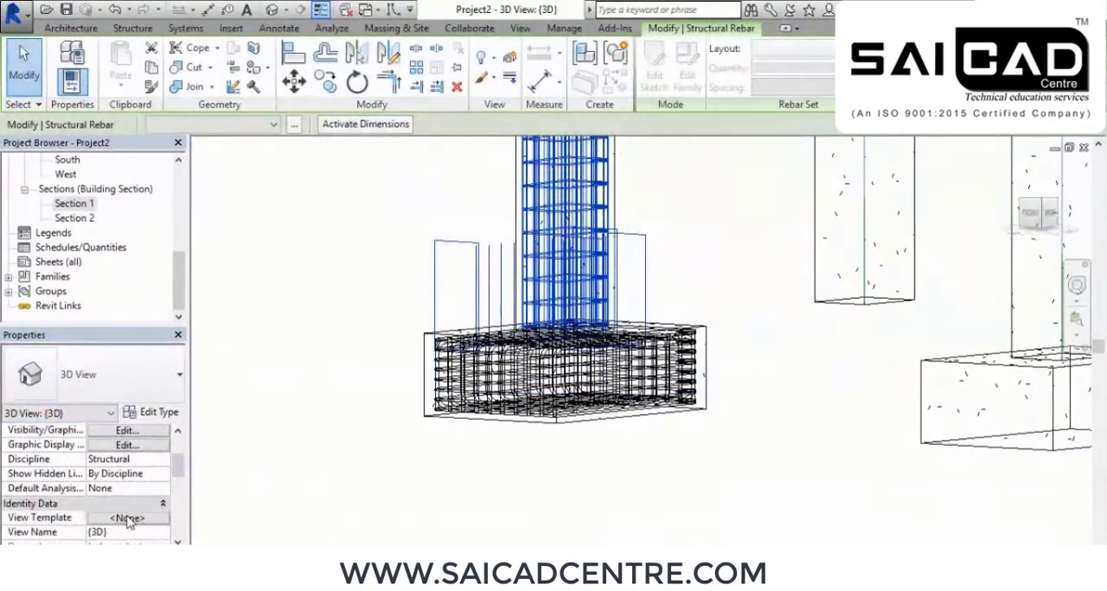
scroll(102, 476, "up", 3)
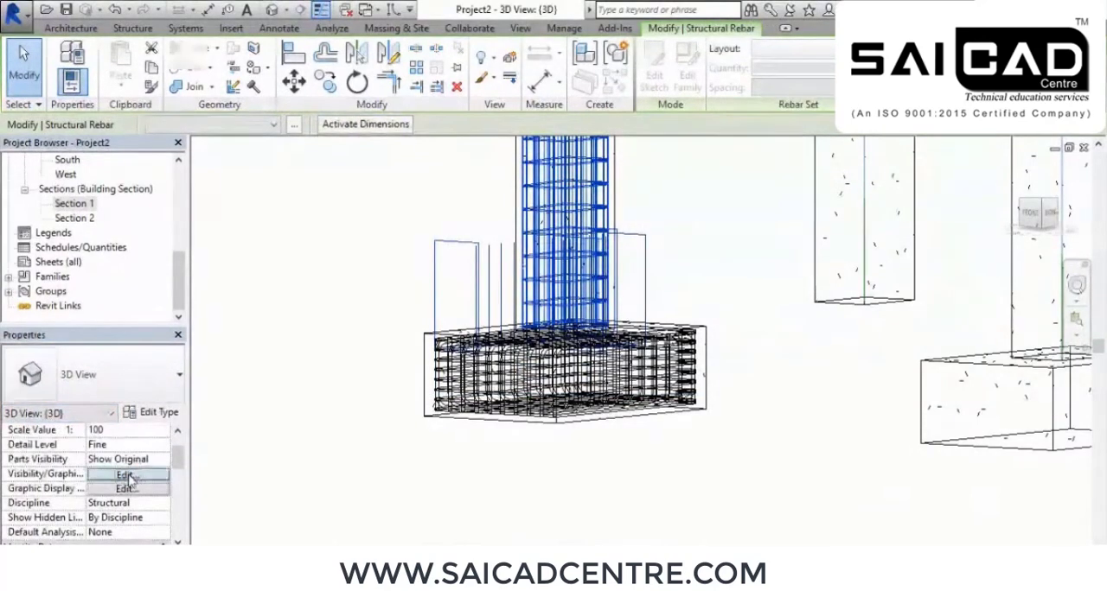
left_click(126, 475)
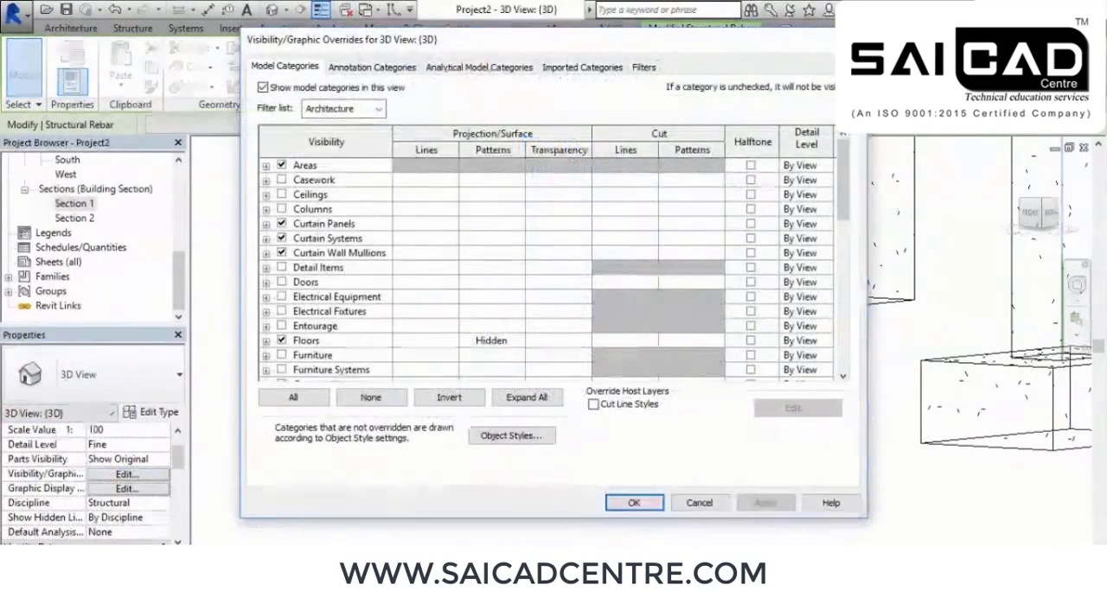
left_click(634, 503)
Set the {3D} view's visual style to Realistic
left_click(285, 554)
left_click(358, 527)
middle_click_drag(387, 439, 678, 216, "shift")
left_click(443, 469)
Select the elements around the column's base and filter the selection to Structural Rebar only
left_click_drag(680, 205, 385, 282)
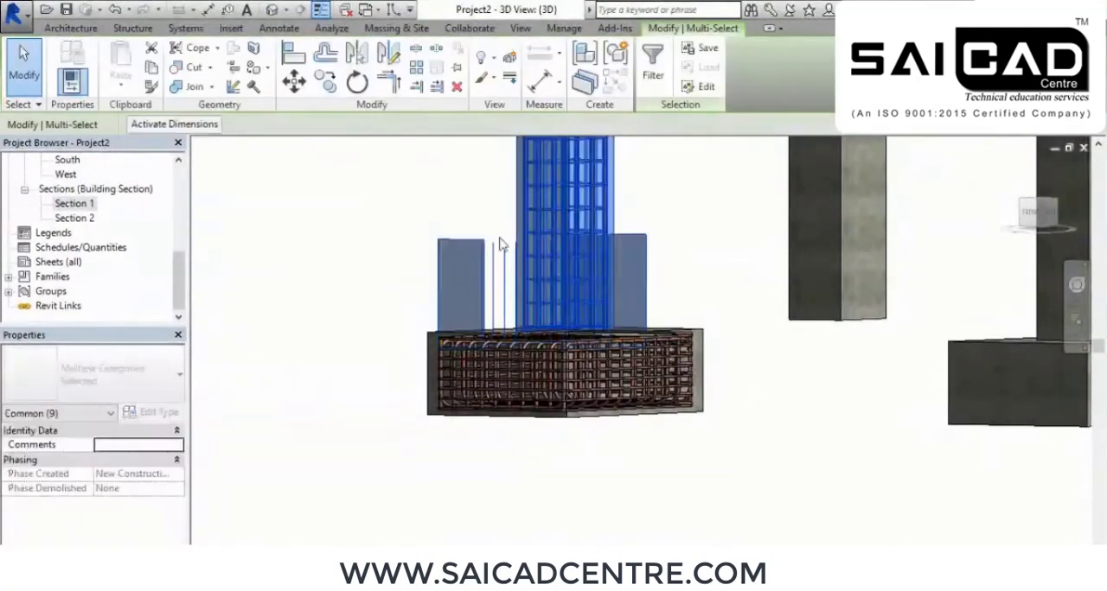
left_click(644, 59)
left_click(699, 175)
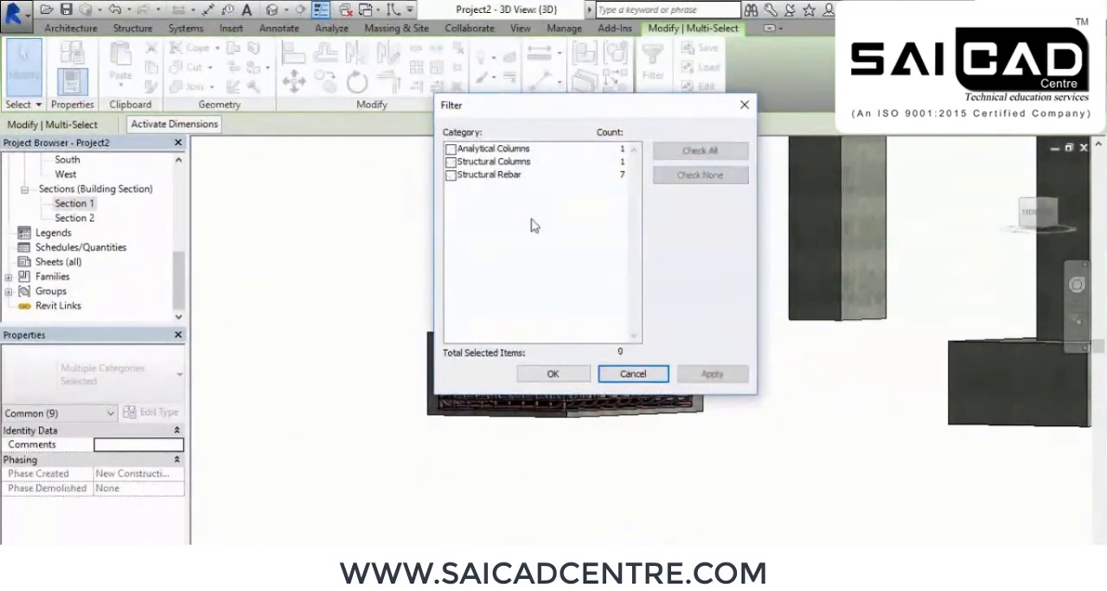
left_click(450, 175)
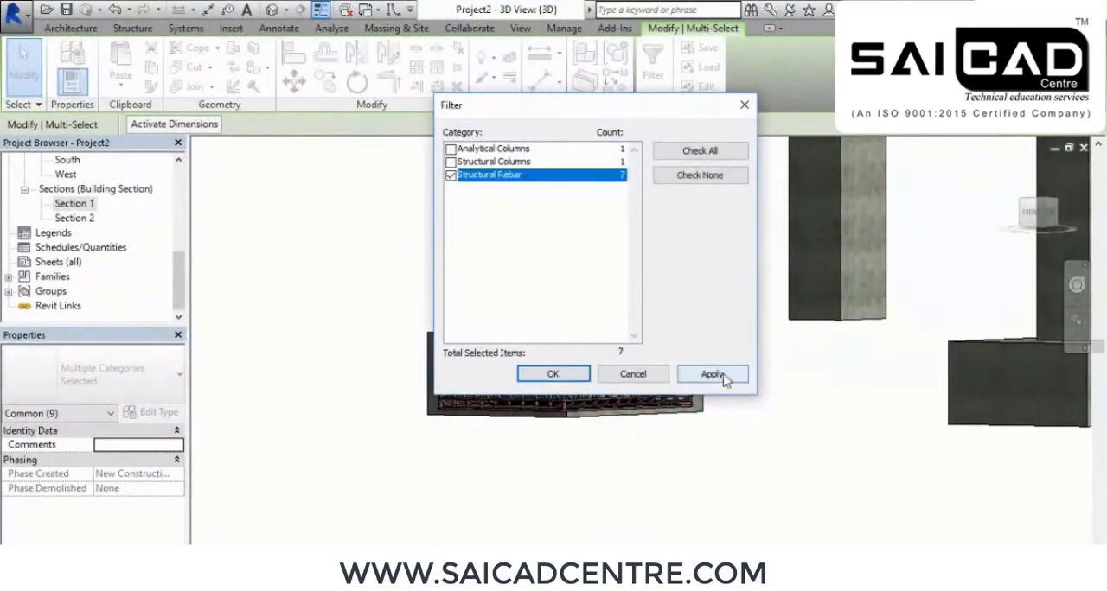
left_click(567, 377)
Set the selected rebar to view unobscured and as solid in the Analytical Model and {3D} views
scroll(88, 432, "down", 5)
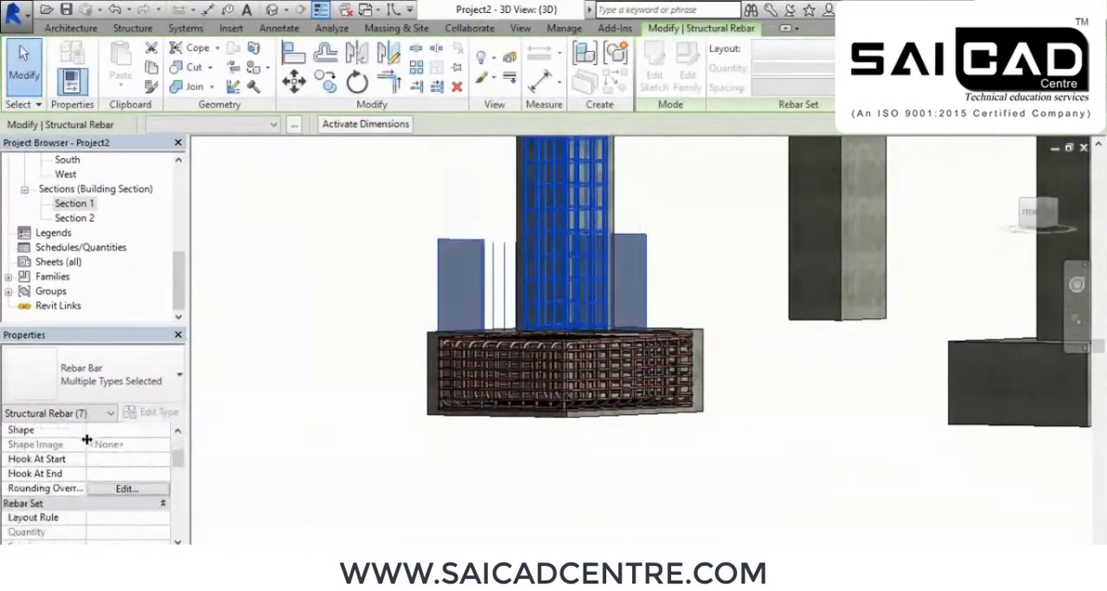
left_click(126, 533)
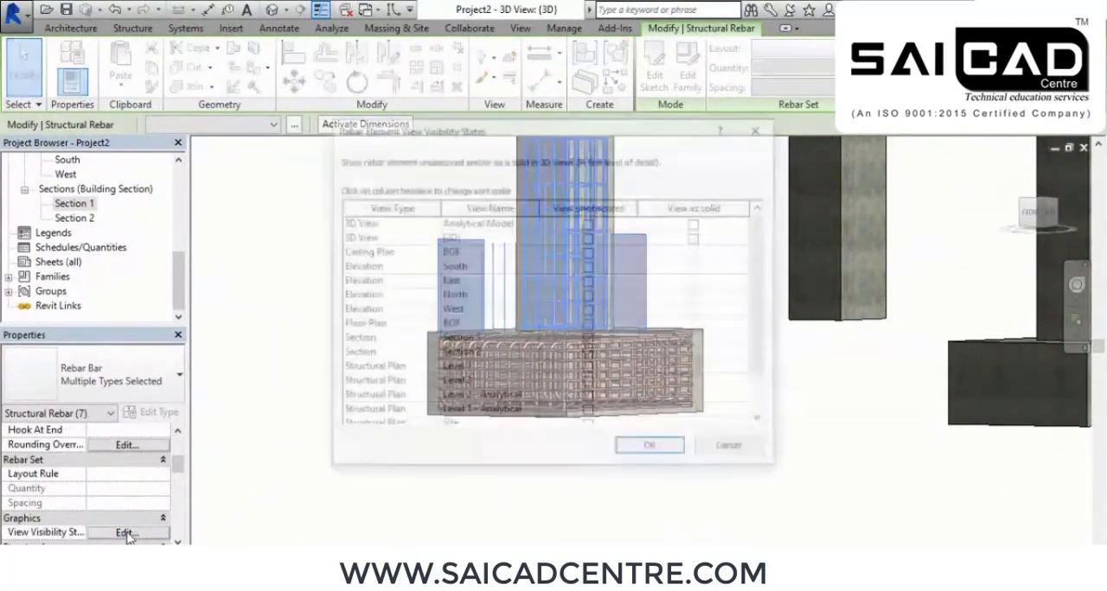
left_click(590, 239)
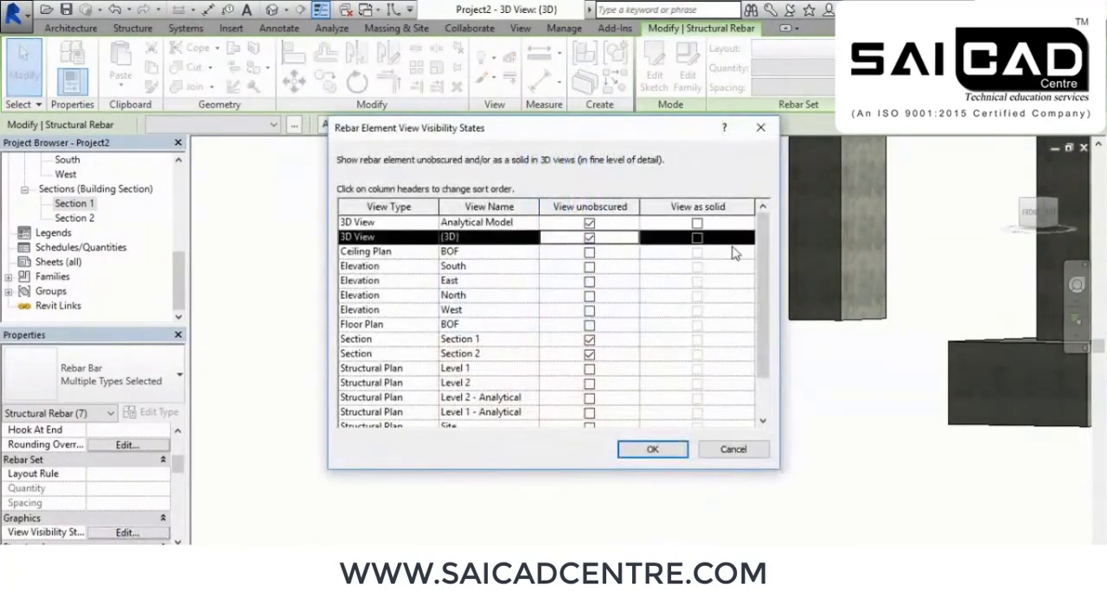
left_click(698, 239)
left_click(652, 449)
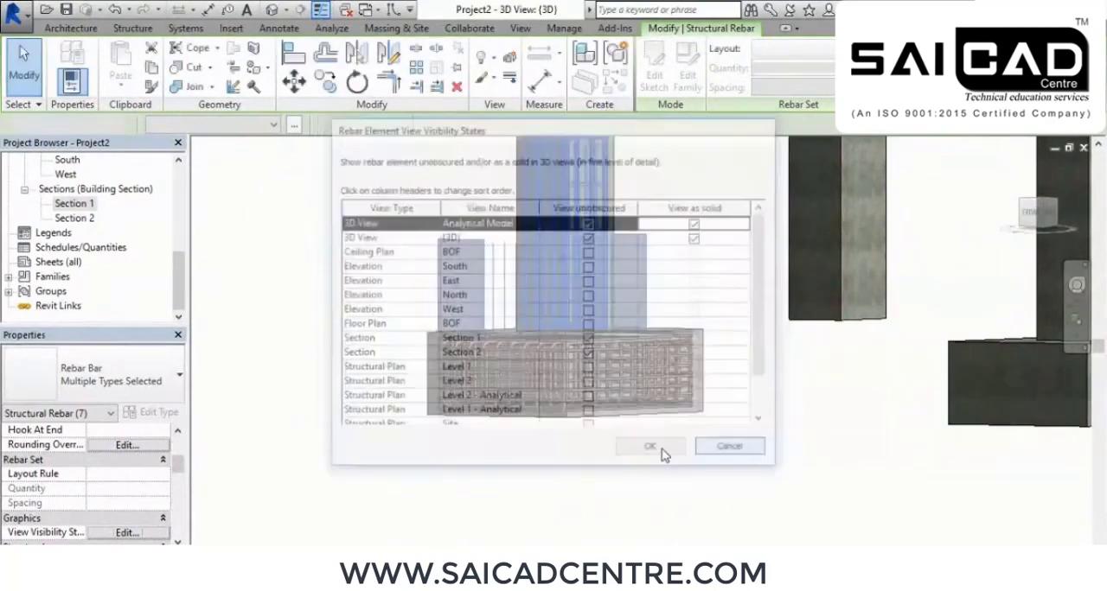
Select the elements around the column above the footing and filter the selection to Structural Rebar only
left_click_drag(734, 212, 394, 301)
left_click(653, 69)
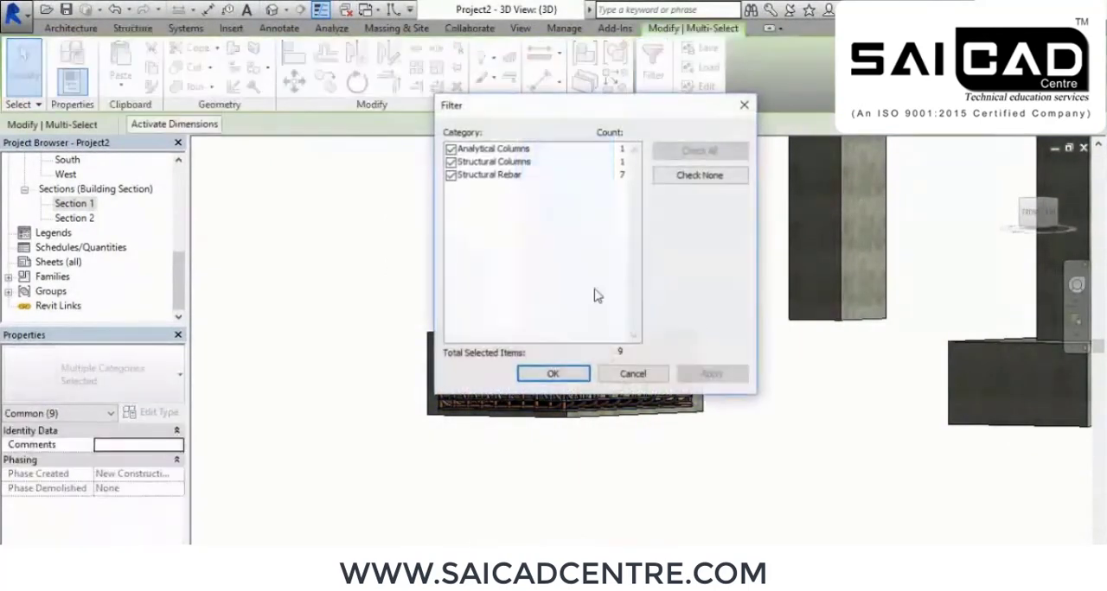
left_click(451, 162)
left_click(451, 148)
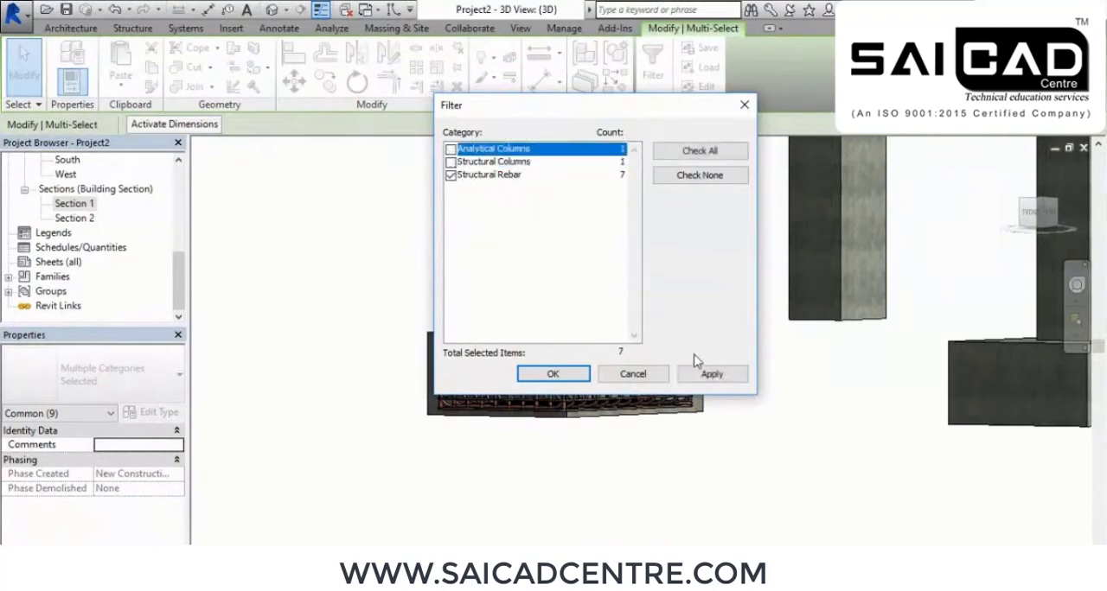
left_click(711, 374)
left_click(558, 375)
Set the selected column rebar to view as solid in the Analytical Model and {3D} views
scroll(99, 511, "down", 6)
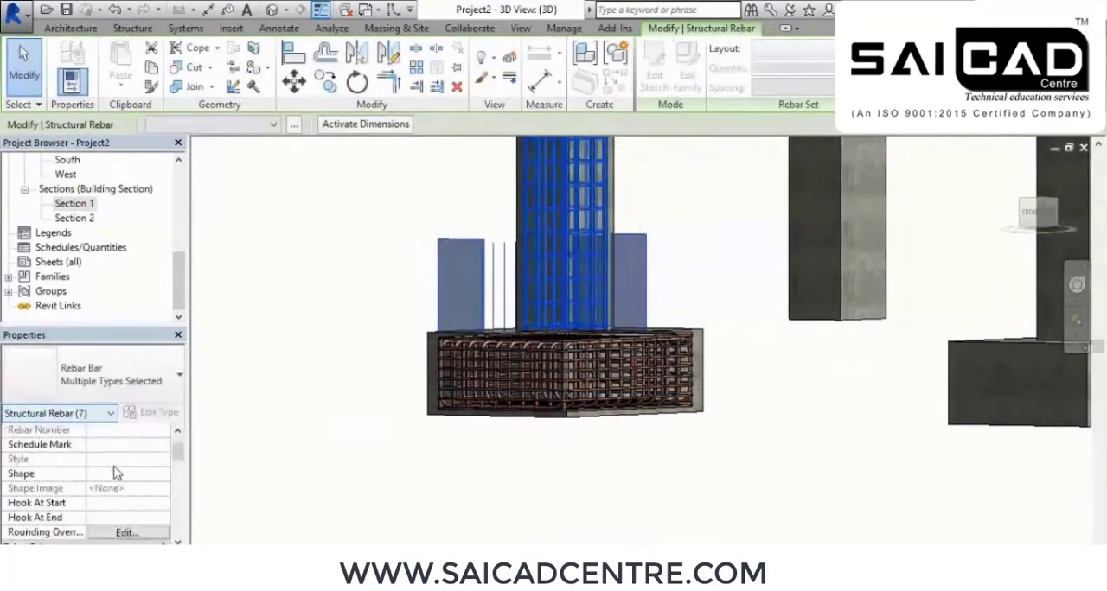
left_click(126, 489)
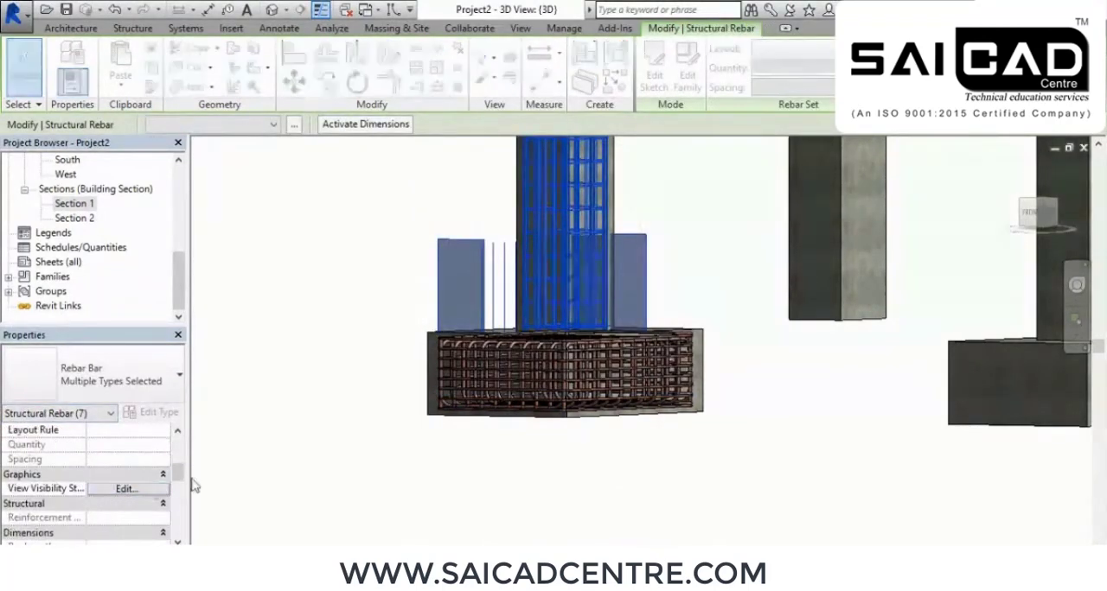
left_click(589, 239)
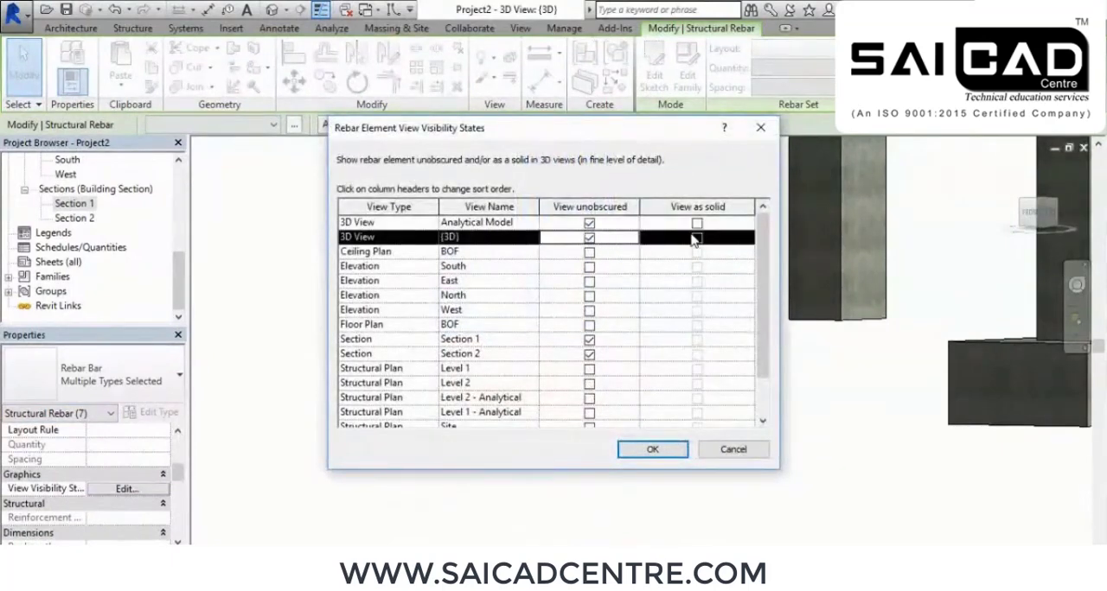
left_click(697, 224)
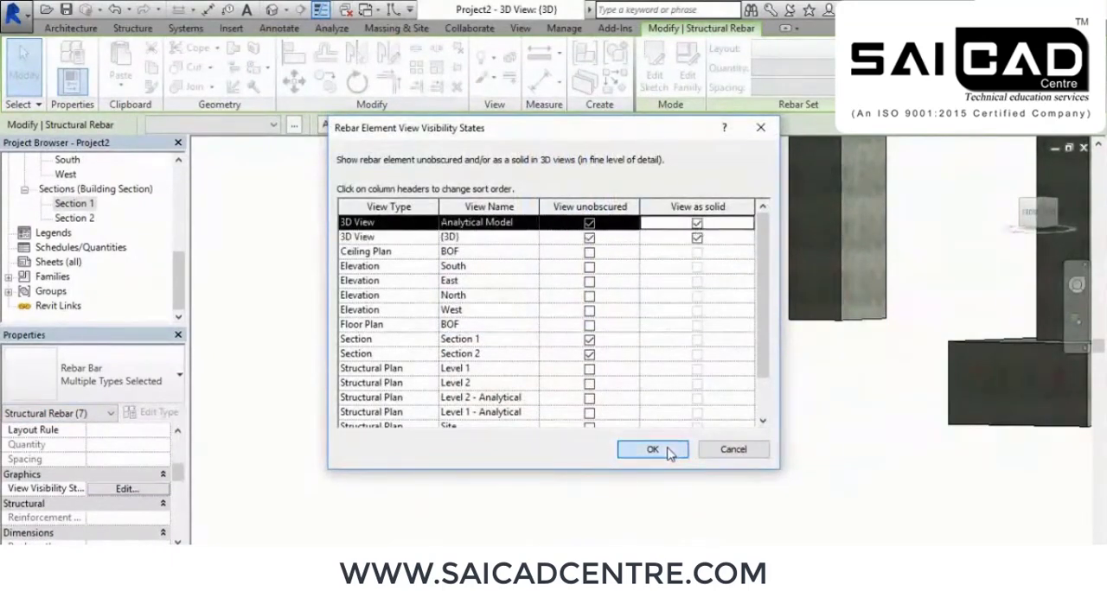
left_click(653, 451)
left_click(662, 467)
Examine the solid reinforcement in the footing, column and beam from several sides and at close range
middle_click_drag(657, 459, 430, 219, "shift")
scroll(510, 260, "up", 3)
middle_click_drag(597, 328, 658, 346, "shift")
middle_click_drag(709, 375, 647, 482)
middle_click_drag(624, 396, 610, 449)
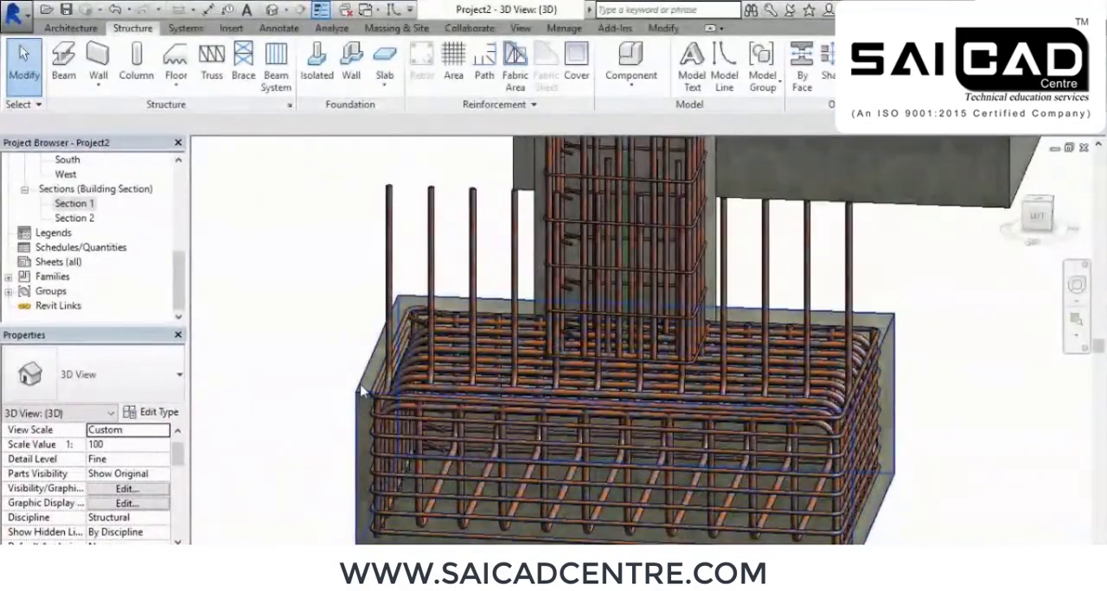
middle_click_drag(662, 440, 655, 407, "shift")
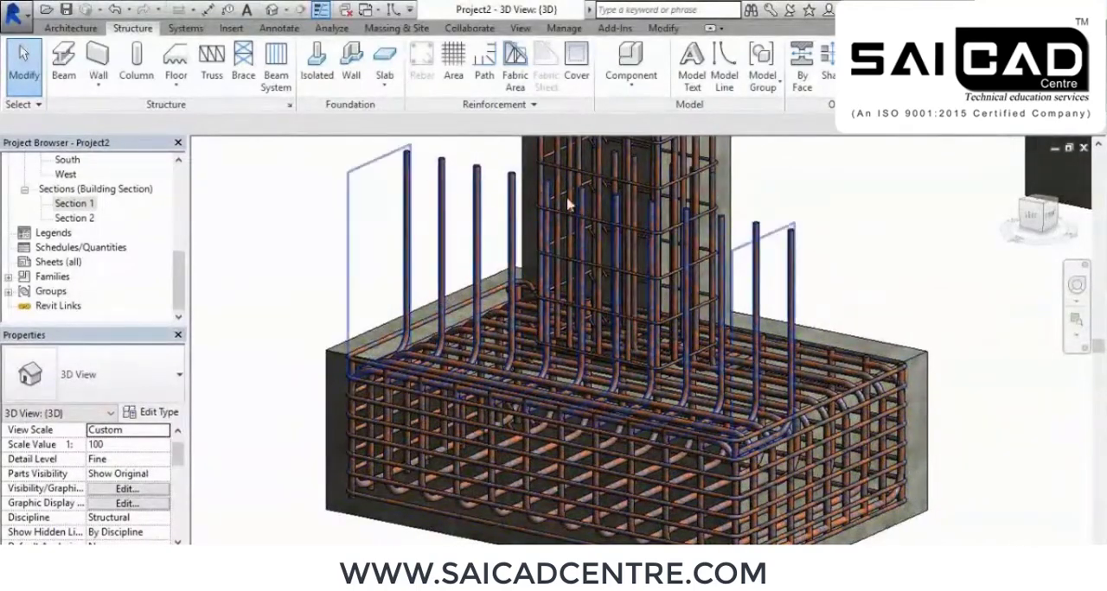
middle_click_drag(656, 380, 738, 413, "shift")
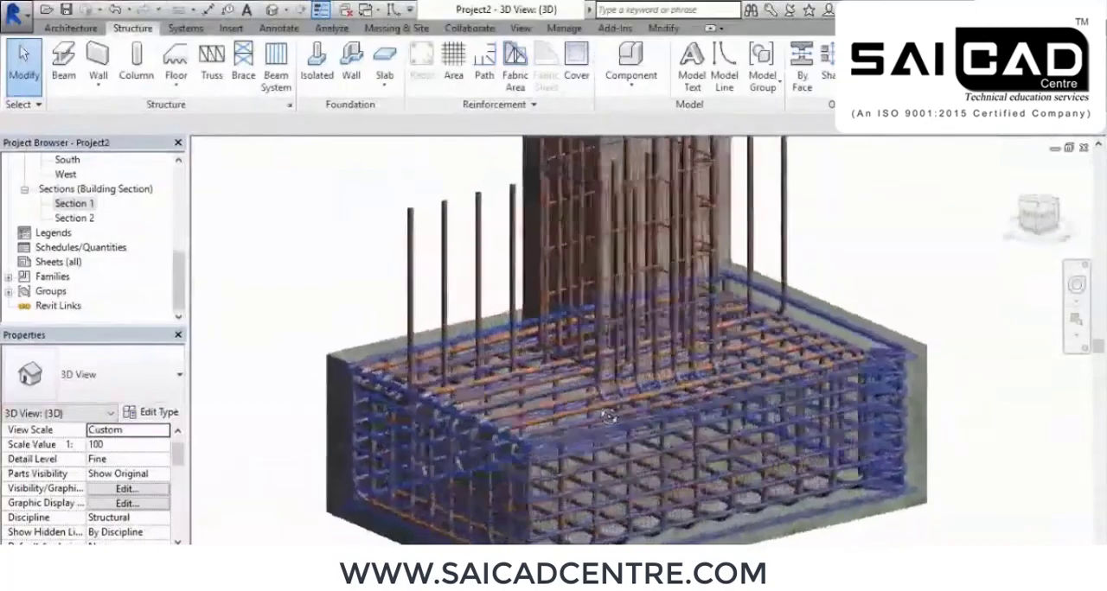
scroll(505, 301, "up", 5)
scroll(504, 301, "down", 4)
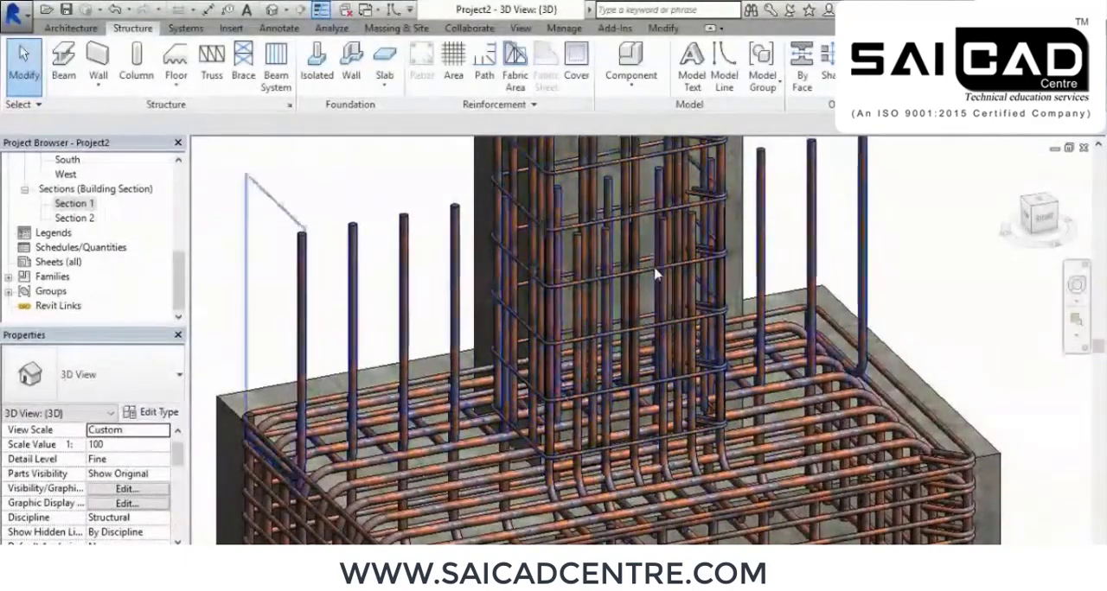
middle_click_drag(605, 385, 696, 333, "shift")
middle_click_drag(643, 435, 854, 329)
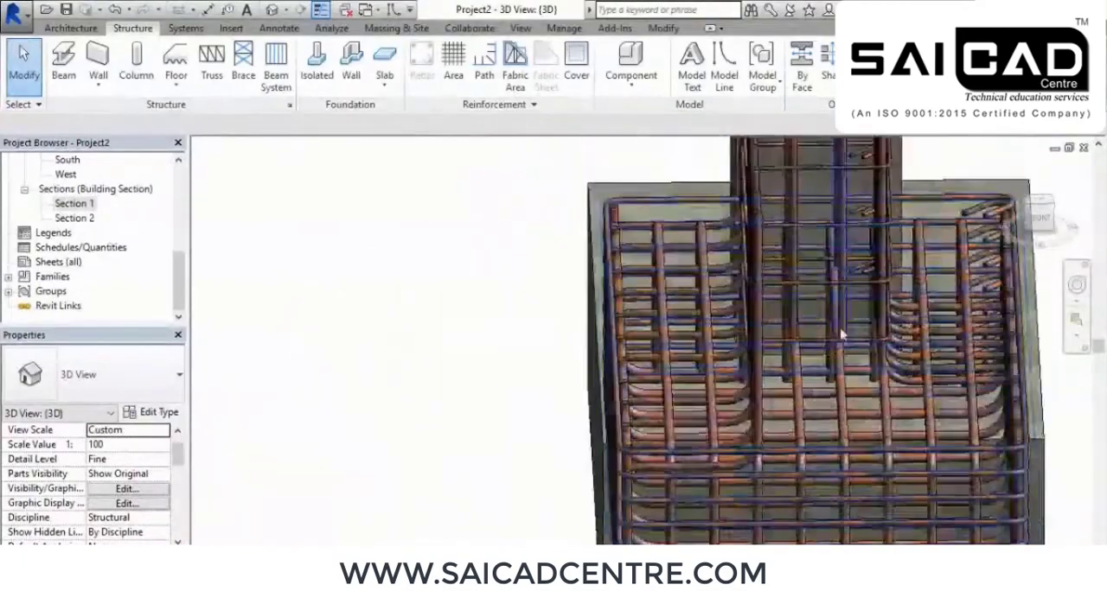
middle_click_drag(786, 260, 634, 510)
scroll(635, 509, "down", 3)
middle_click_drag(731, 277, 675, 286)
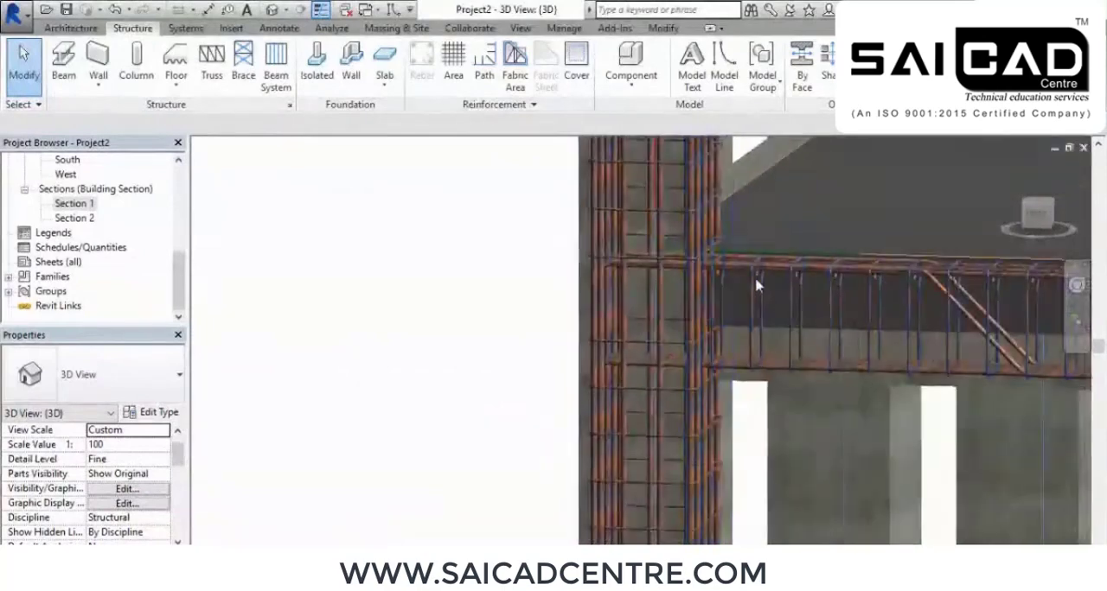
middle_click_drag(846, 409, 692, 327, "shift")
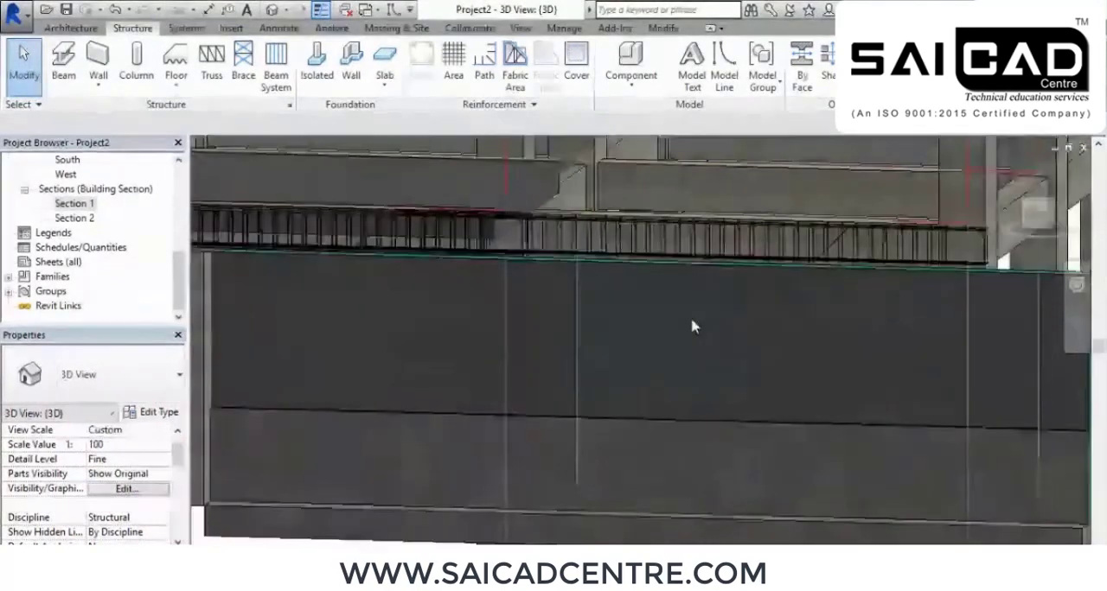
middle_click_drag(580, 328, 645, 359, "shift")
middle_click_drag(645, 359, 674, 261)
scroll(675, 263, "down", 3)
middle_click_drag(690, 303, 546, 444, "shift")
scroll(563, 323, "up", 5)
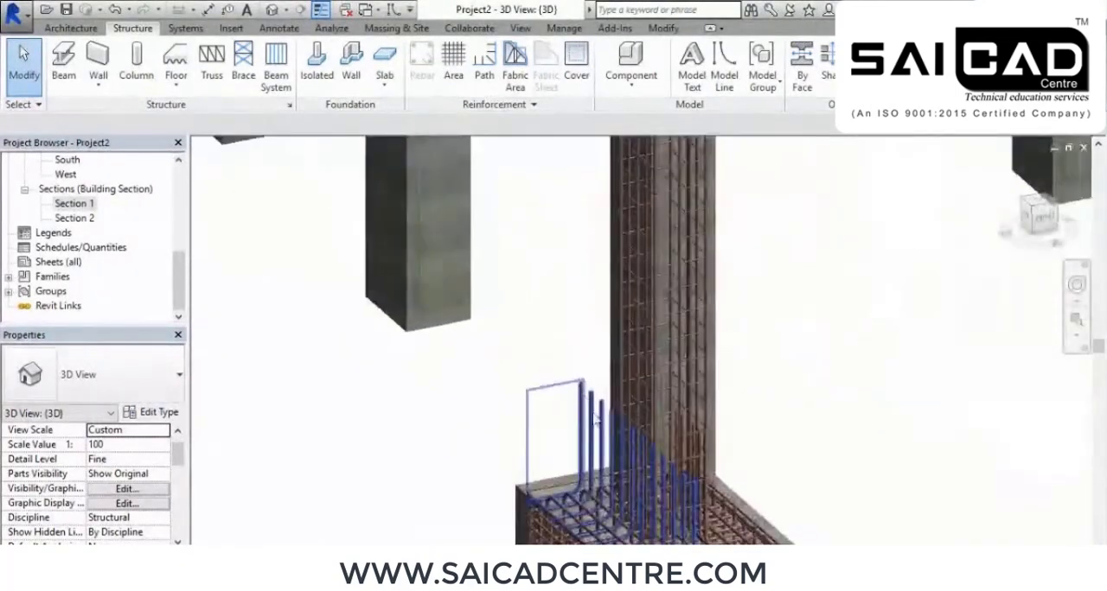
Delete the set of L-shaped footing bars that rises outside the column
left_click(595, 420)
key("Escape")
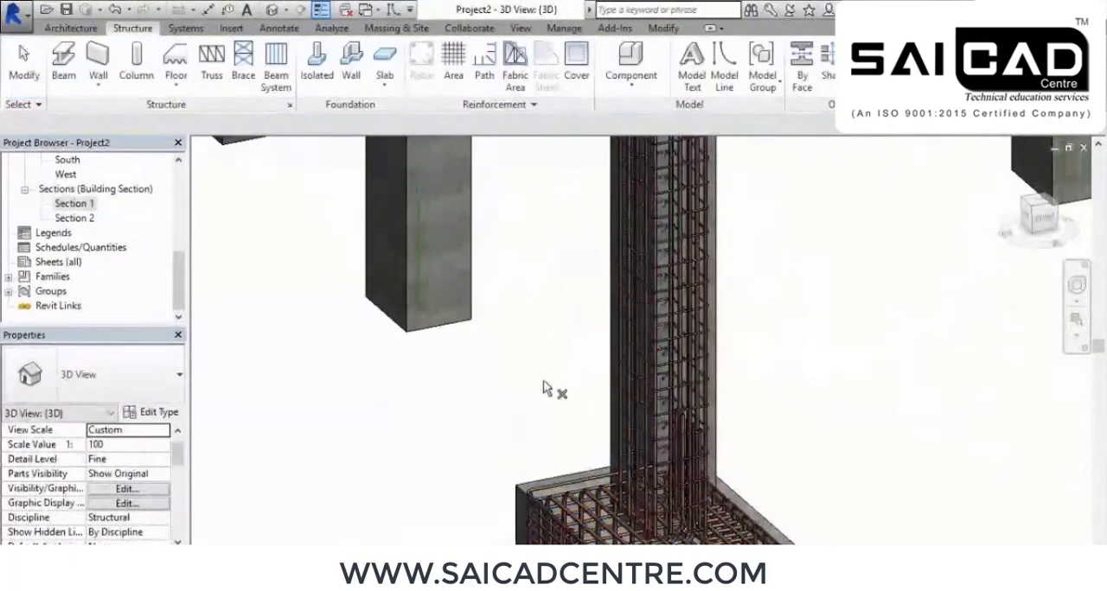
scroll(540, 392, "down", 5)
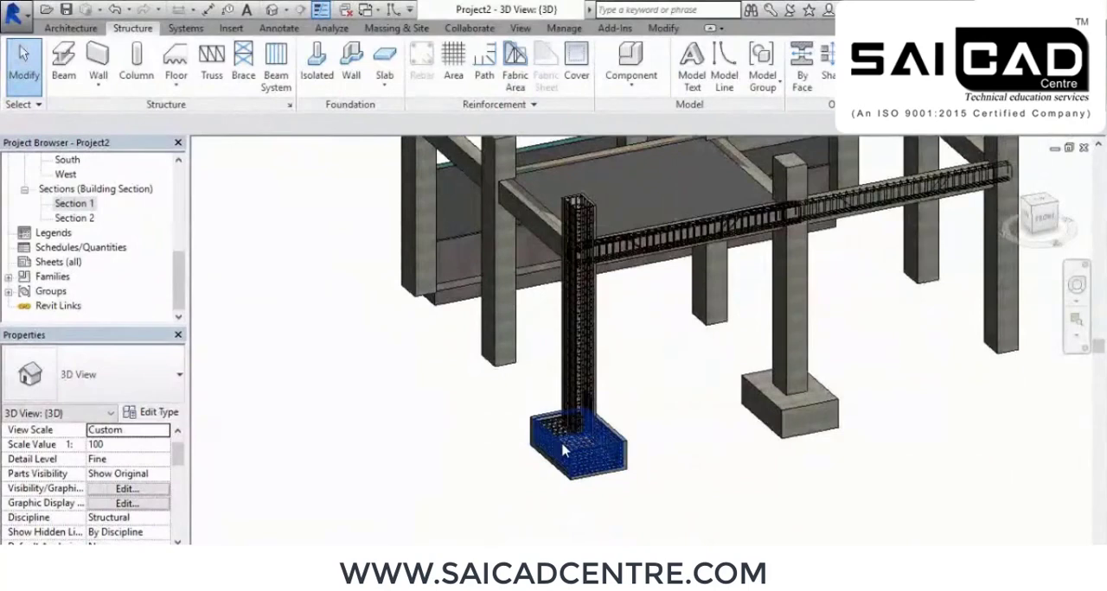
middle_click_drag(771, 441, 677, 464)
In the Section 1 view, select the column and footing at grid 1 and filter the selection to Structural Rebar only
double_click(73, 206)
scroll(600, 323, "down", 5)
scroll(703, 326, "down", 4)
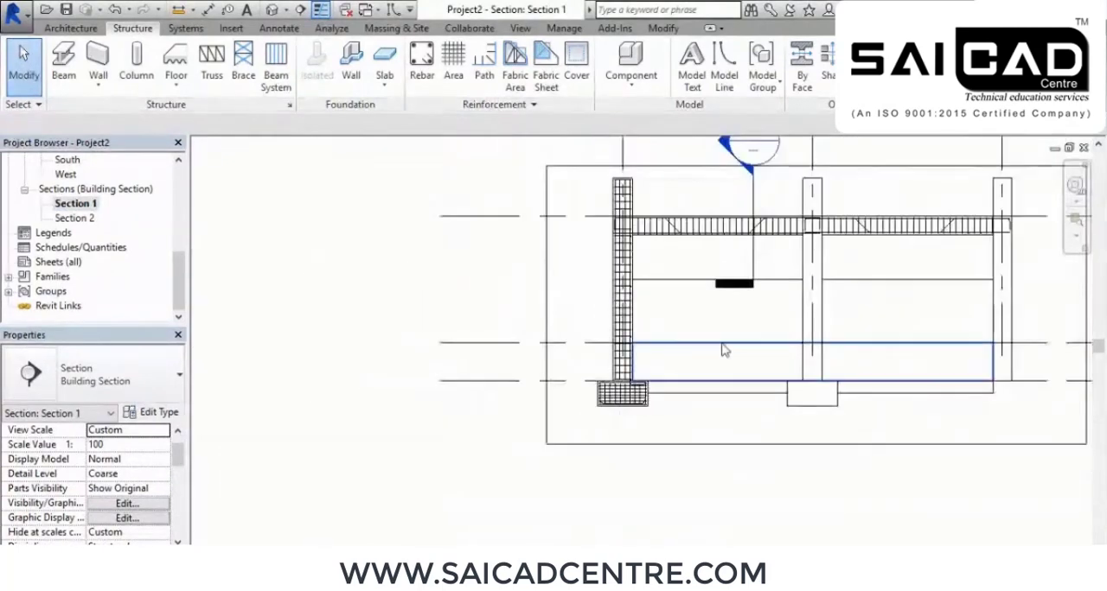
left_click_drag(522, 172, 602, 462)
left_click(653, 62)
left_click(700, 175)
left_click(451, 189)
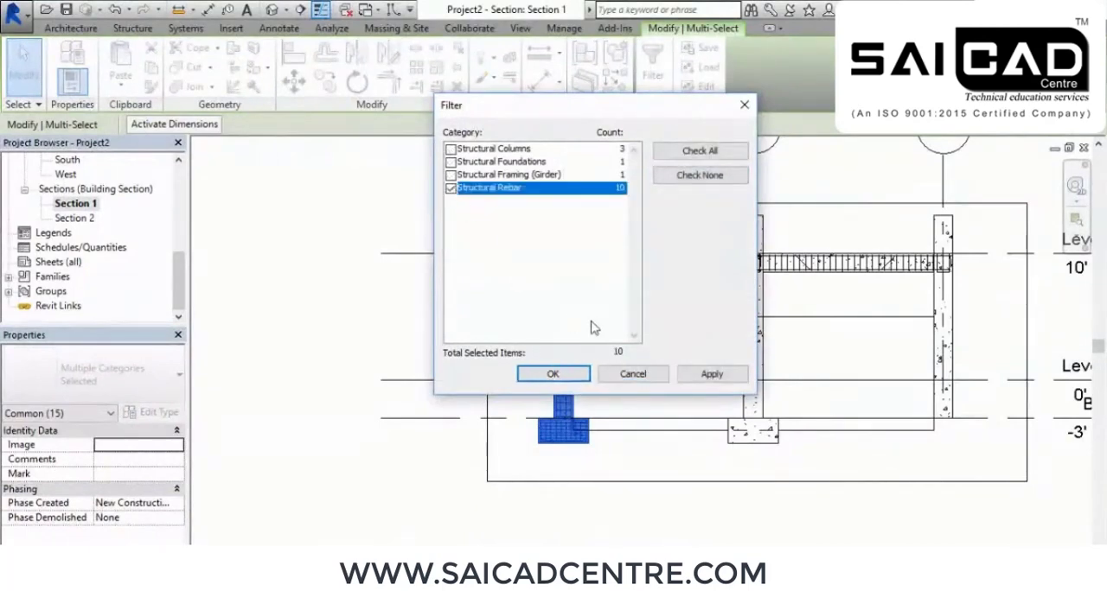
left_click(715, 378)
left_click(553, 381)
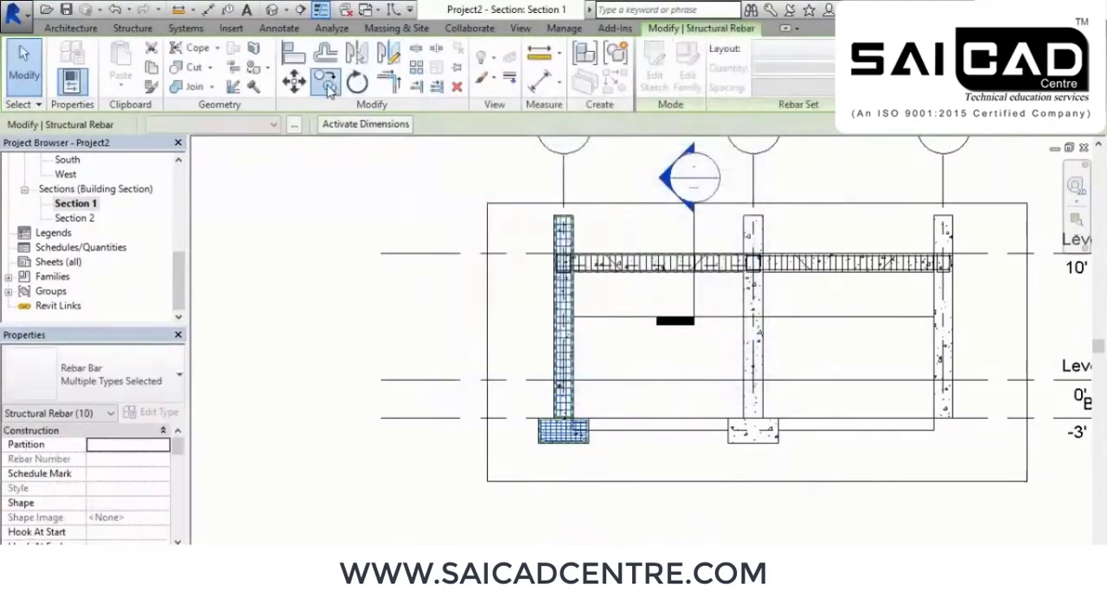
Copy the selected rebar from the column and footing at grid 1 to those at grid 2, using the column's top corner as reference
left_click(326, 82)
scroll(623, 222, "up", 5)
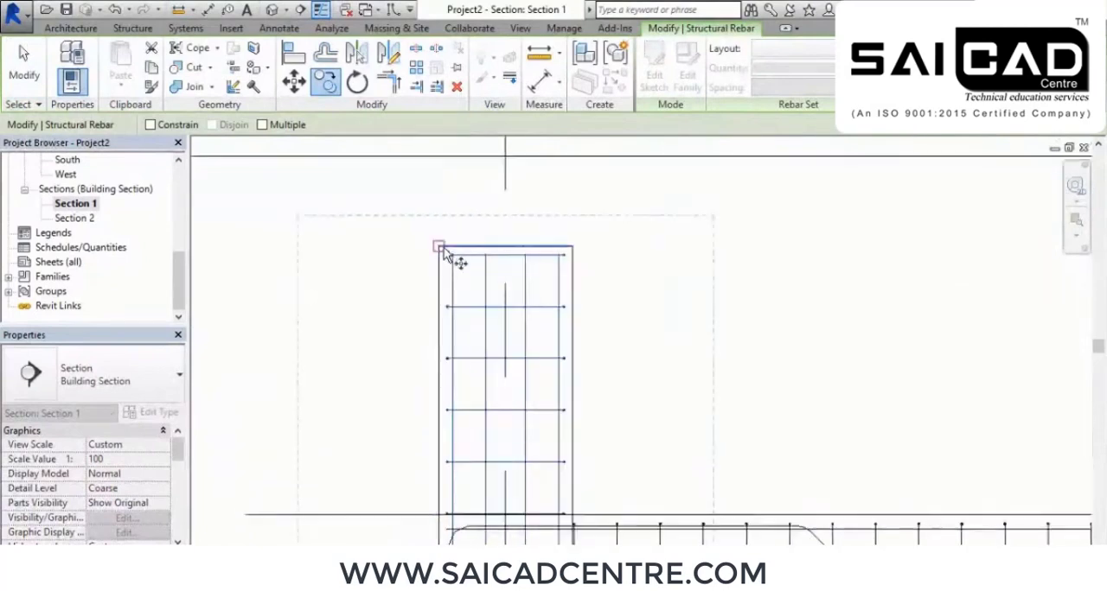
scroll(379, 287, "down", 4)
scroll(814, 266, "up", 4)
left_click(678, 284)
scroll(666, 283, "down", 6)
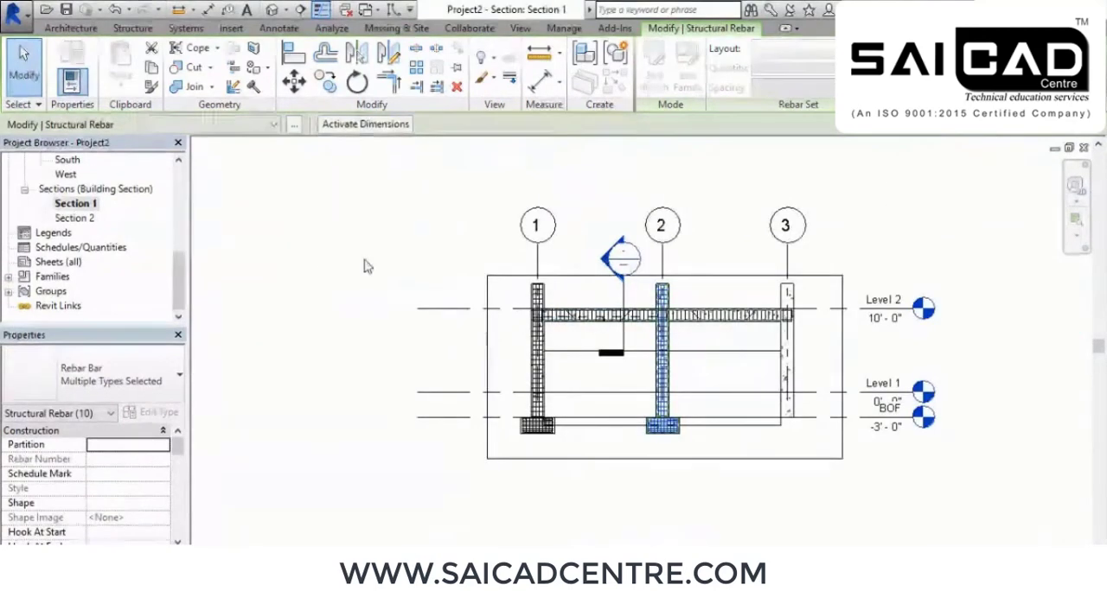
right_click(365, 217)
left_click(478, 248)
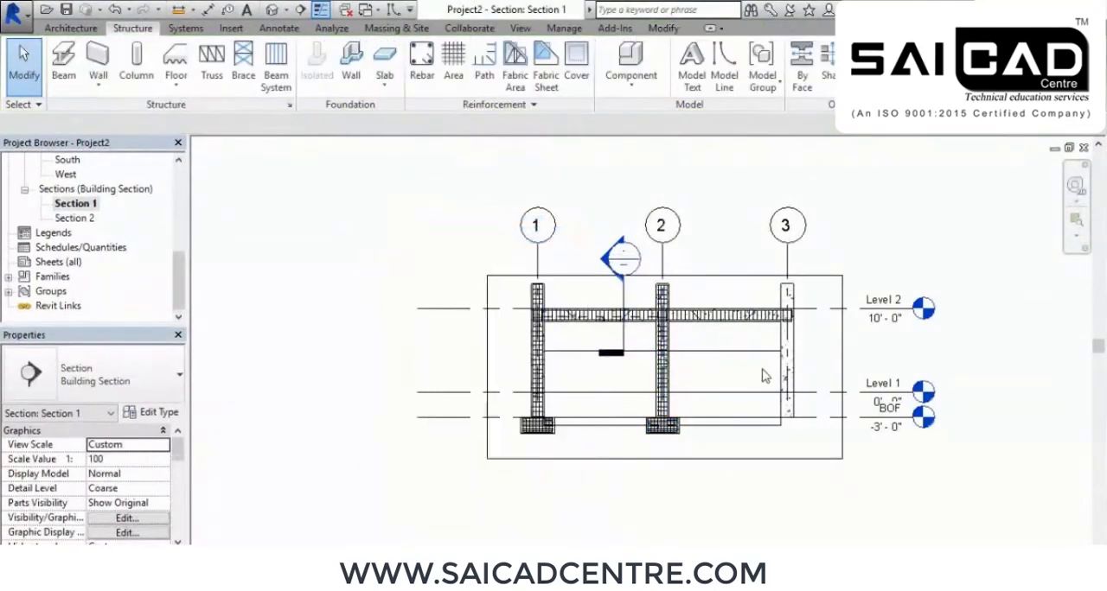
In the {3D} view, select the front part of the frame and filter the selection to Structural Rebar only
scroll(761, 371, "up", 2)
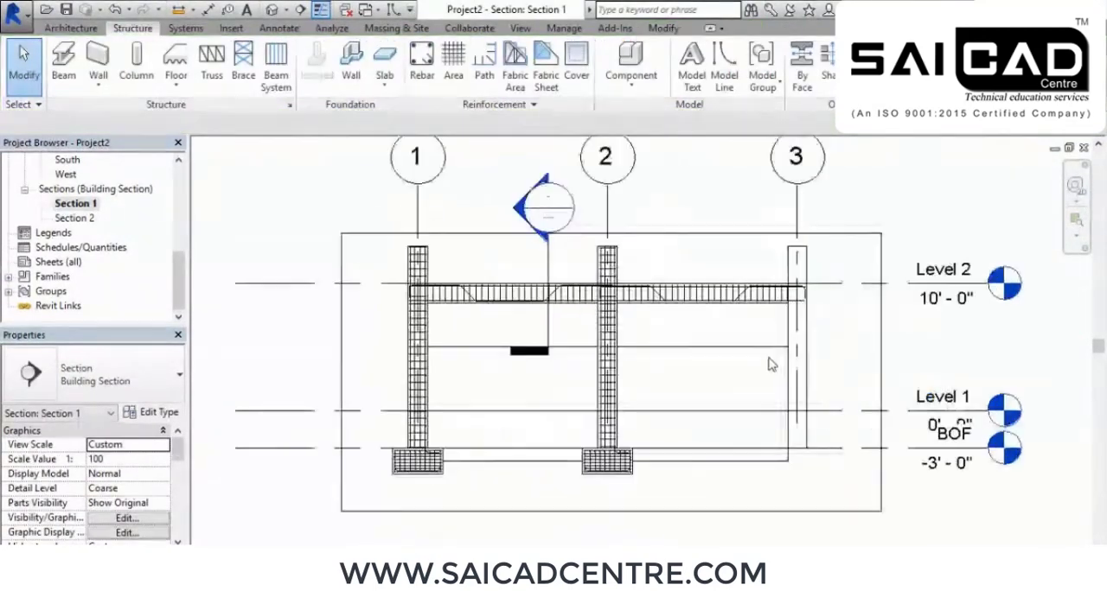
left_click(273, 9)
middle_click_drag(645, 370, 870, 518, "shift")
left_click_drag(870, 519, 465, 318)
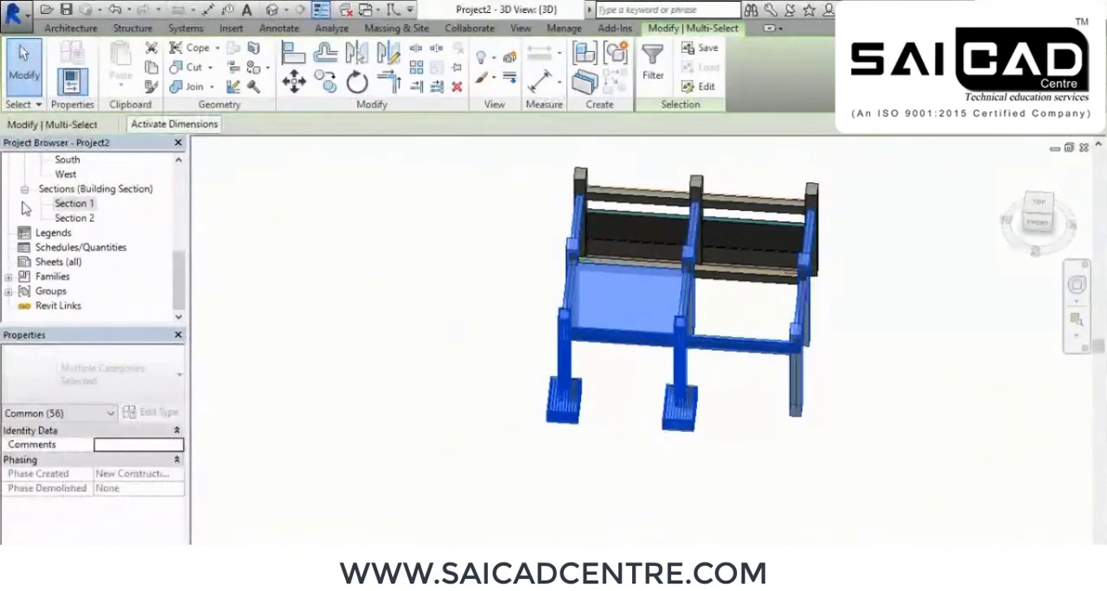
left_click(653, 65)
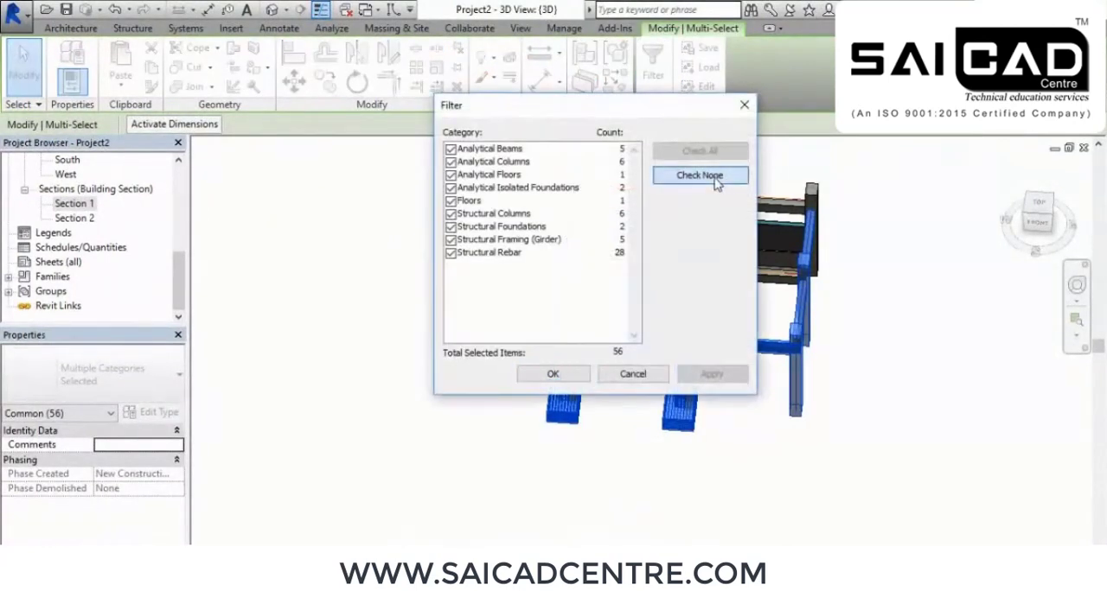
left_click(700, 175)
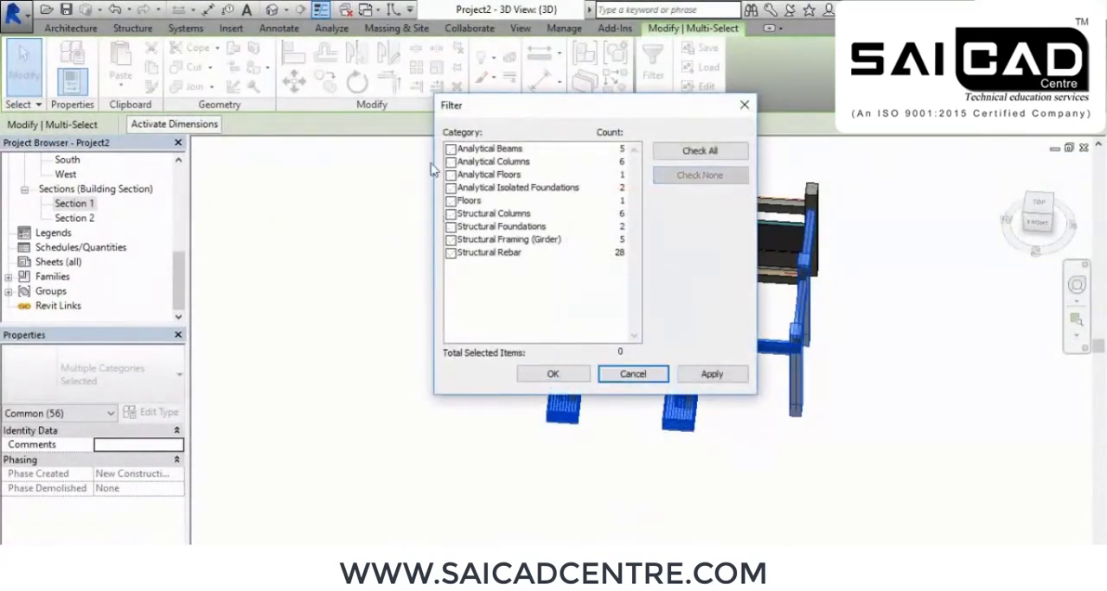
left_click(451, 253)
left_click(707, 381)
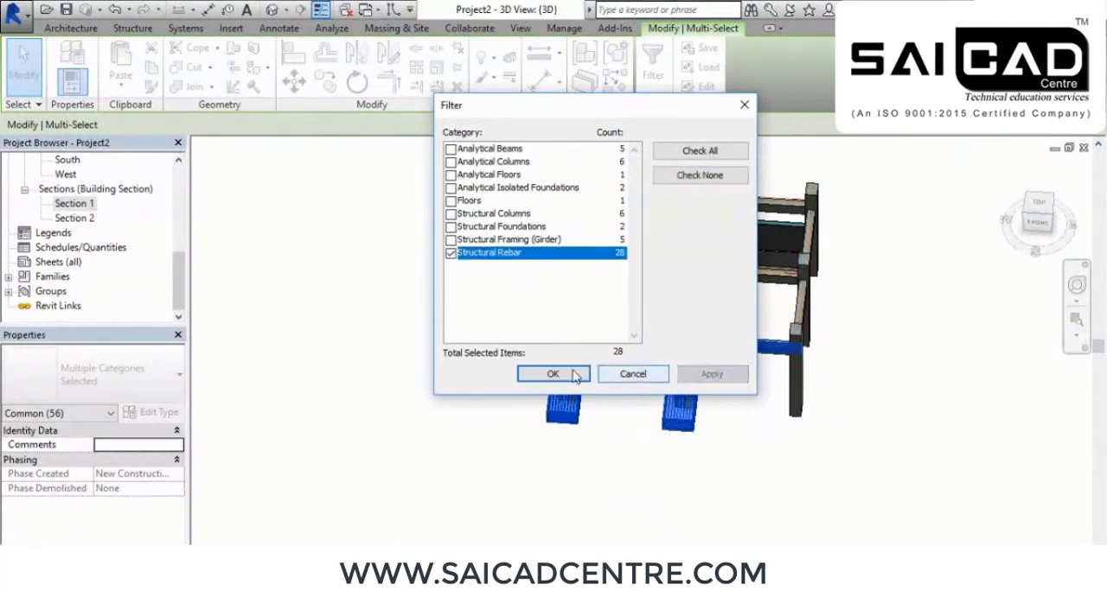
left_click(552, 374)
Set all the selected frame rebar to view as solid in the Analytical Model and {3D} views
scroll(86, 498, "down", 5)
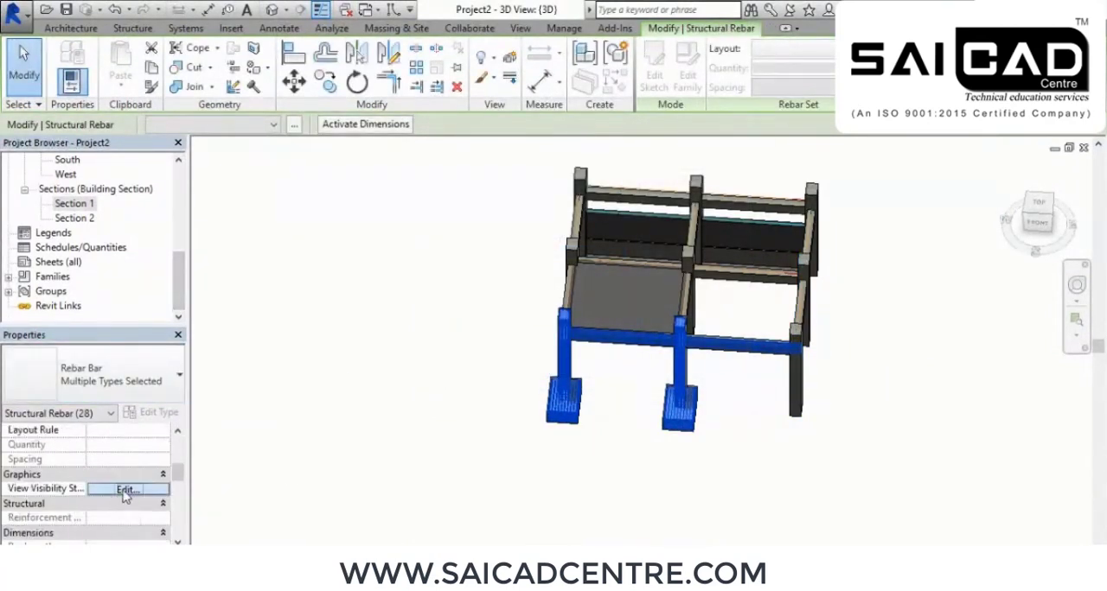
left_click(121, 495)
left_click(697, 239)
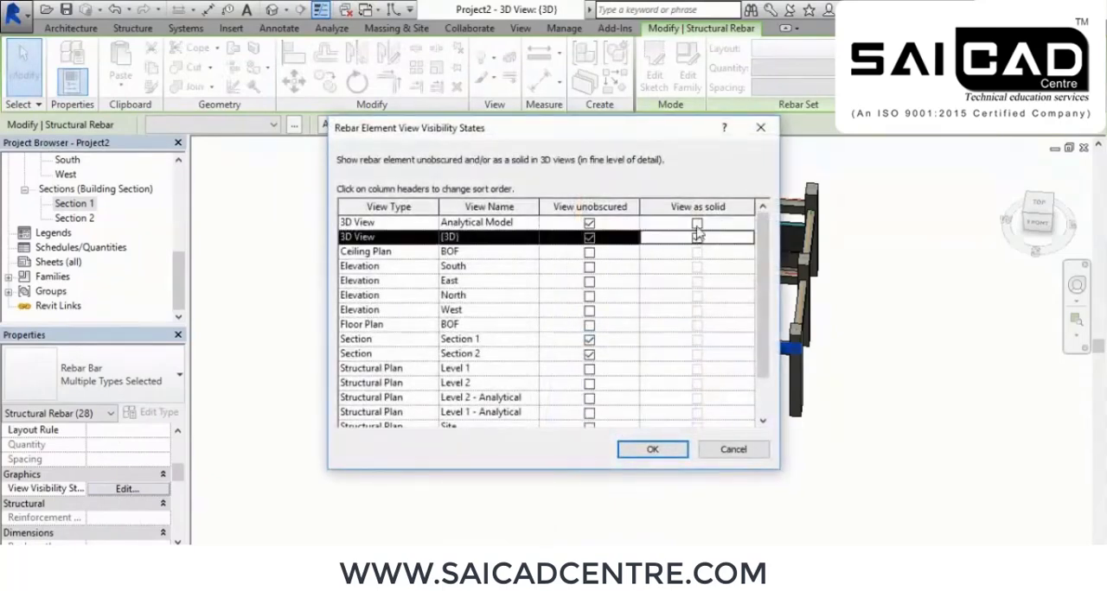
left_click(697, 223)
left_click(665, 459)
left_click(726, 491)
Examine the reinforced beam, both reinforced columns and their footings from all sides of the frame
middle_click_drag(751, 492, 699, 405, "shift")
scroll(699, 405, "up", 2)
scroll(698, 404, "up", 4)
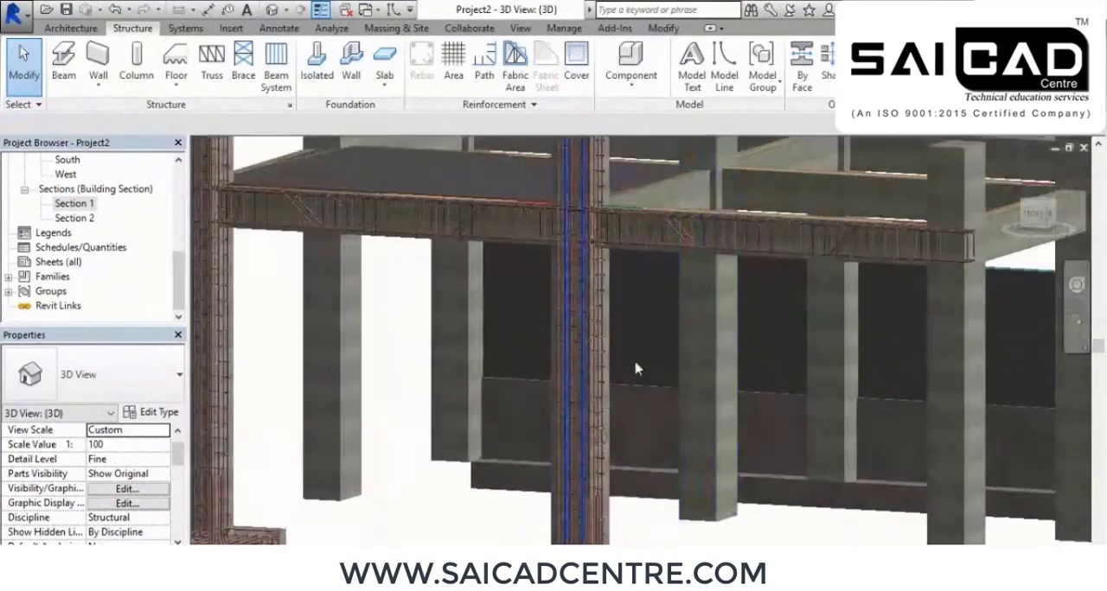
scroll(481, 278, "down", 3)
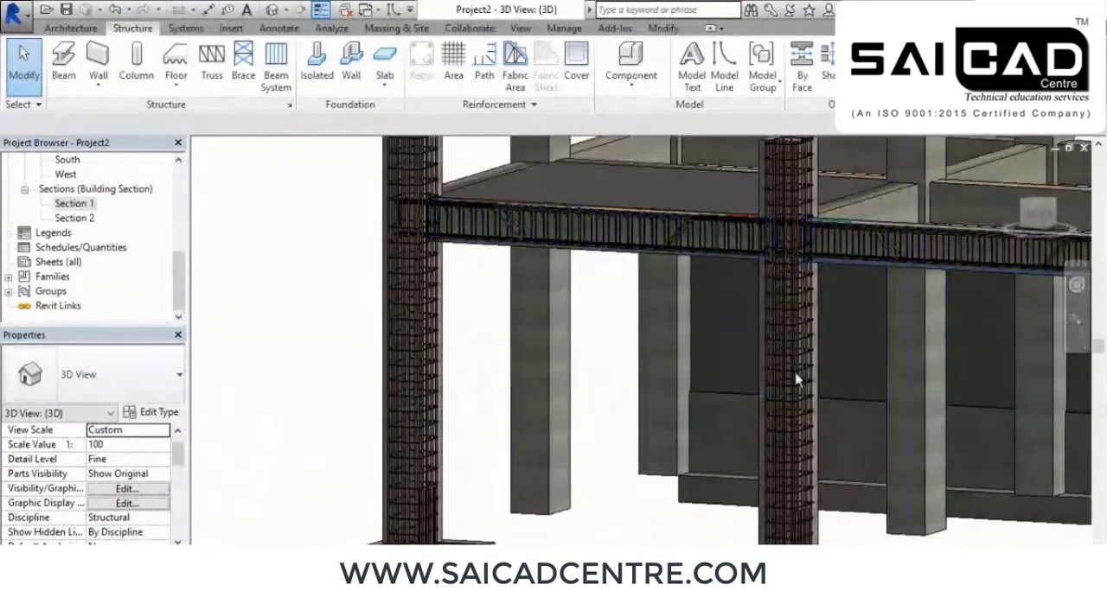
scroll(765, 412, "up", 4)
middle_click_drag(528, 341, 560, 337, "shift")
middle_click_drag(560, 337, 660, 361)
middle_click_drag(531, 420, 614, 287, "shift")
scroll(390, 380, "up", 3)
scroll(442, 372, "down", 2)
scroll(541, 296, "up", 1)
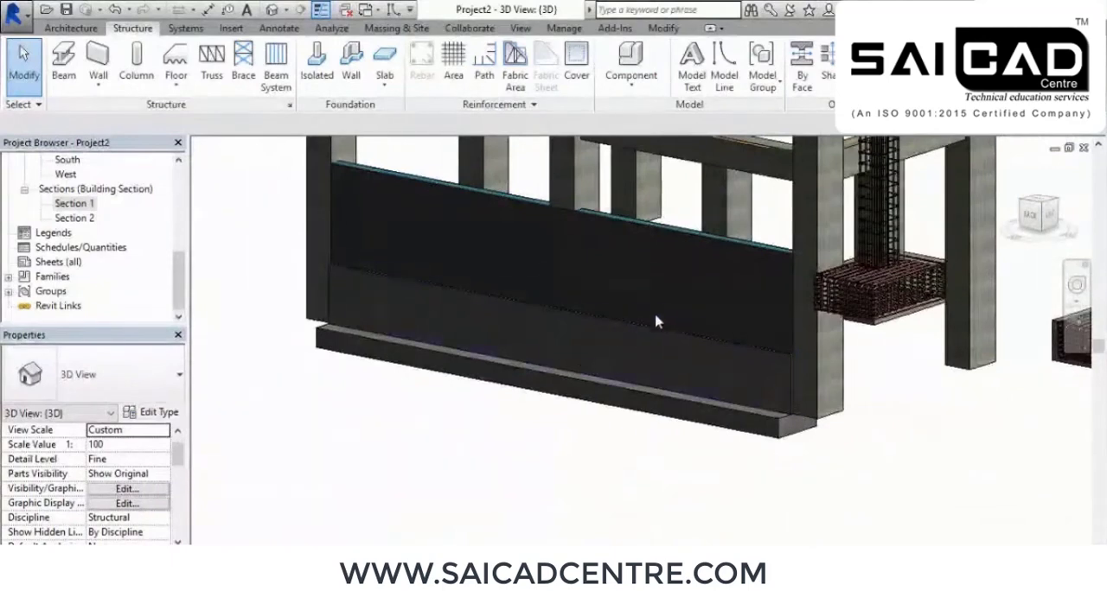
scroll(657, 320, "down", 3)
middle_click_drag(667, 314, 372, 544, "shift")
middle_click_drag(771, 467, 666, 490)
scroll(510, 275, "up", 3)
scroll(882, 381, "down", 3)
middle_click_drag(827, 344, 623, 246)
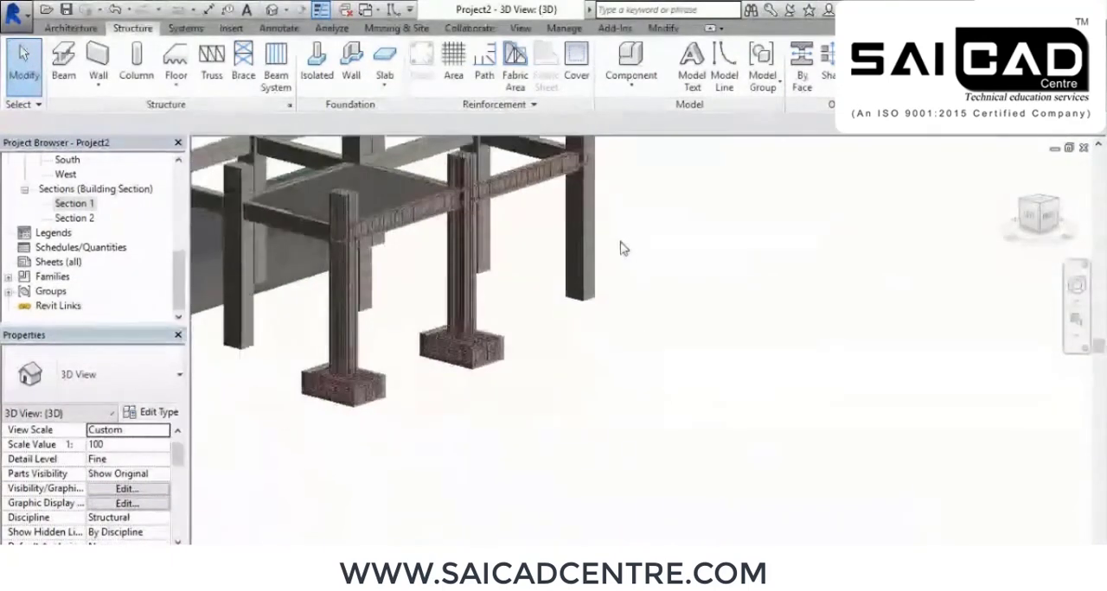
middle_click_drag(649, 397, 478, 285, "shift")
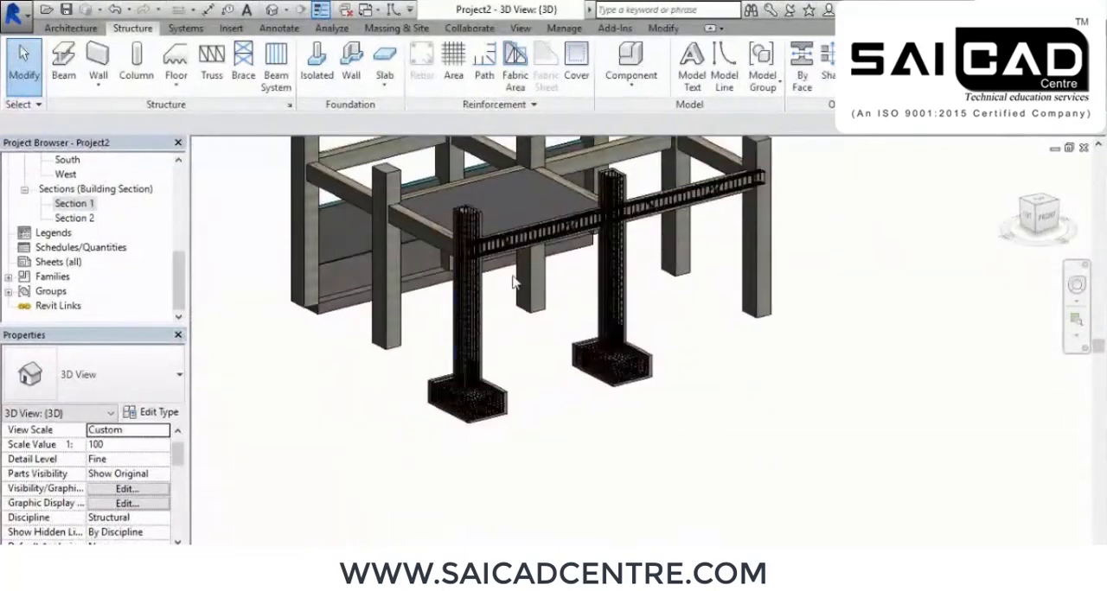
middle_click_drag(372, 251, 315, 333, "shift")
scroll(336, 218, "up", 7)
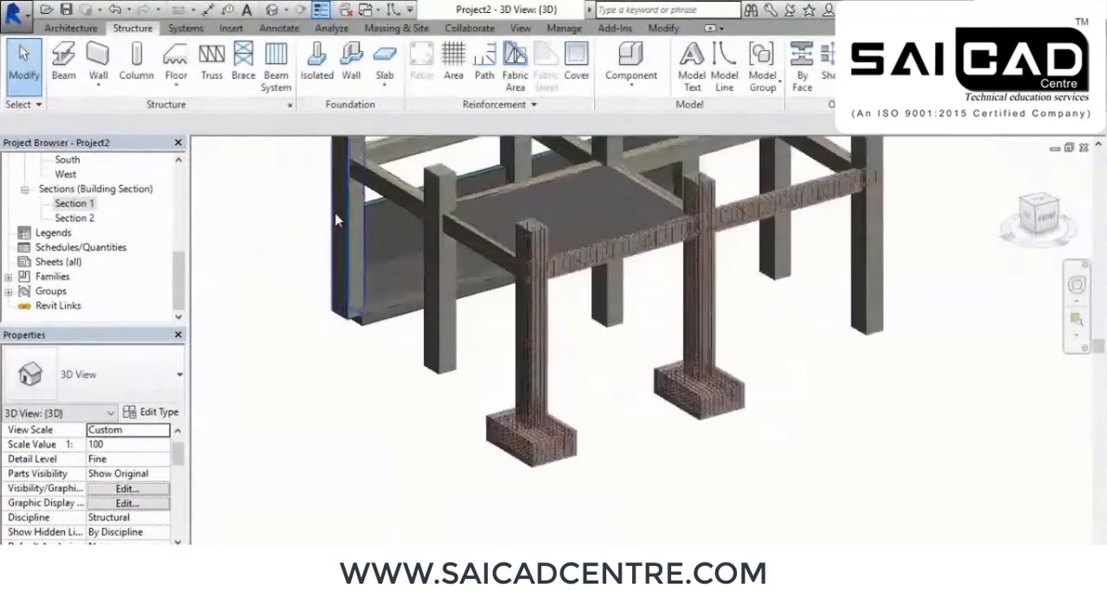
Open the Level 1 structural plan at the empty area in front of grid A
scroll(381, 230, "down", 5)
scroll(180, 288, "up", 5)
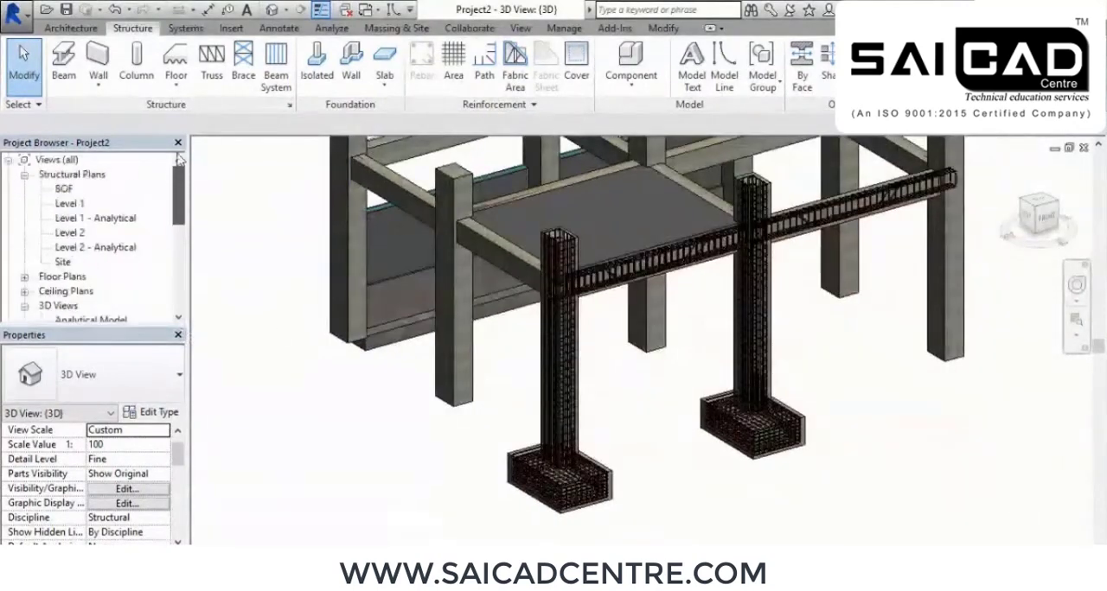
double_click(71, 203)
middle_click_drag(679, 407, 549, 165)
scroll(568, 222, "down", 6)
middle_click_drag(626, 336, 598, 198)
scroll(506, 214, "up", 1)
middle_click_drag(489, 312, 548, 330)
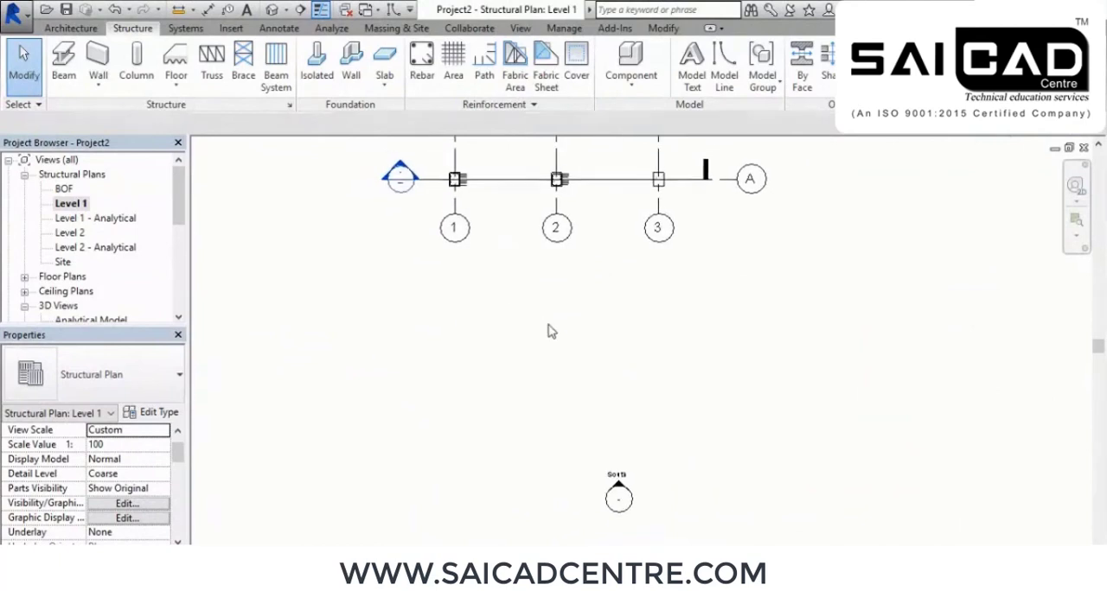
Try to set the depth constraint of a new Foundation - 300mm Concrete wall to Level 2
left_click(98, 61)
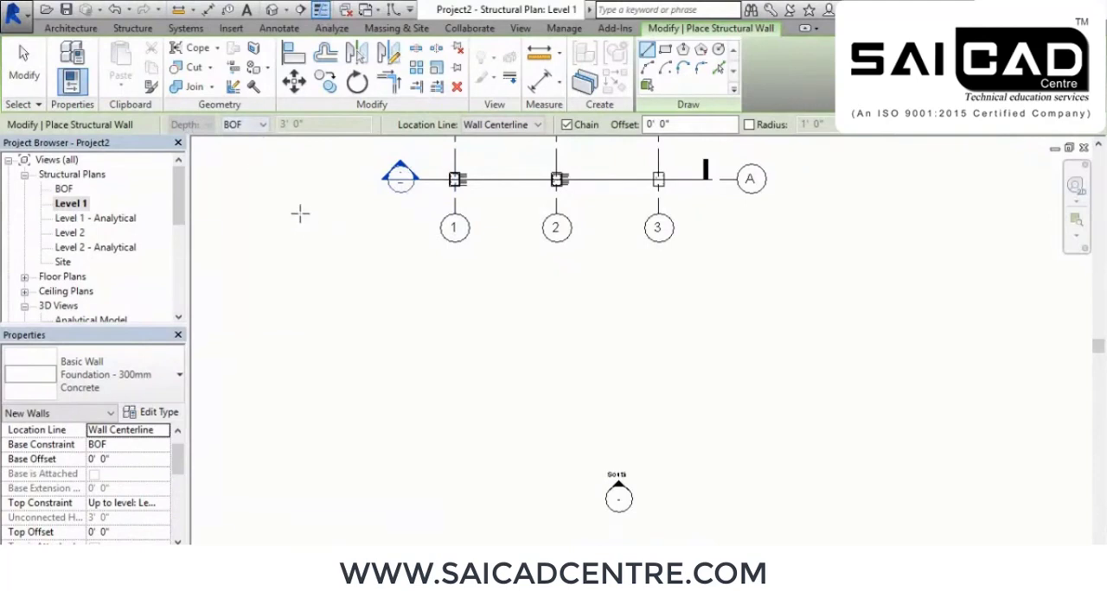
left_click(260, 125)
left_click(239, 141)
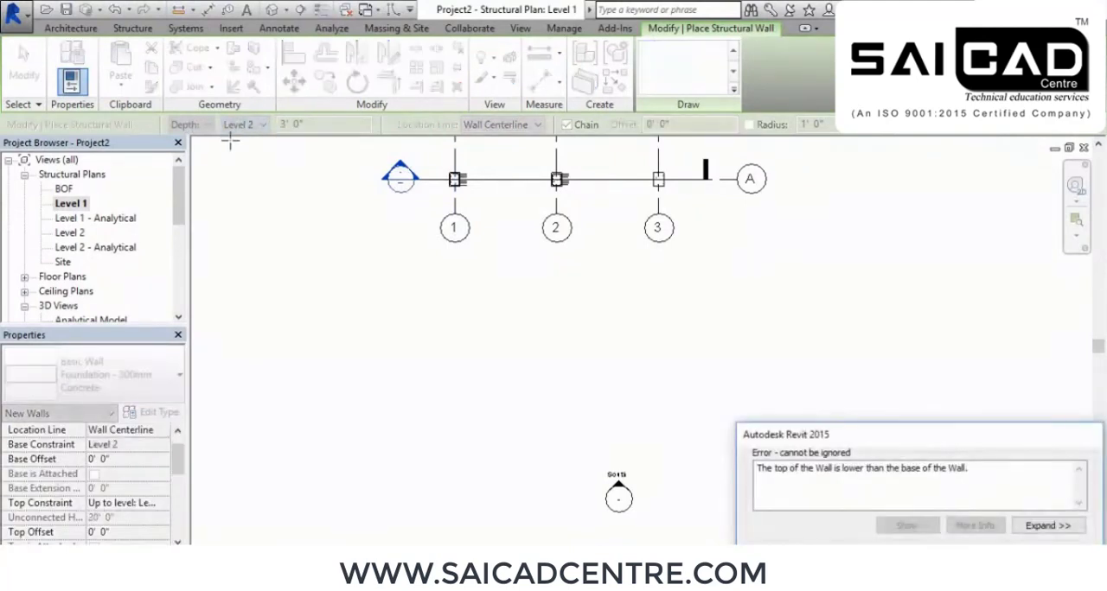
left_click(1048, 570)
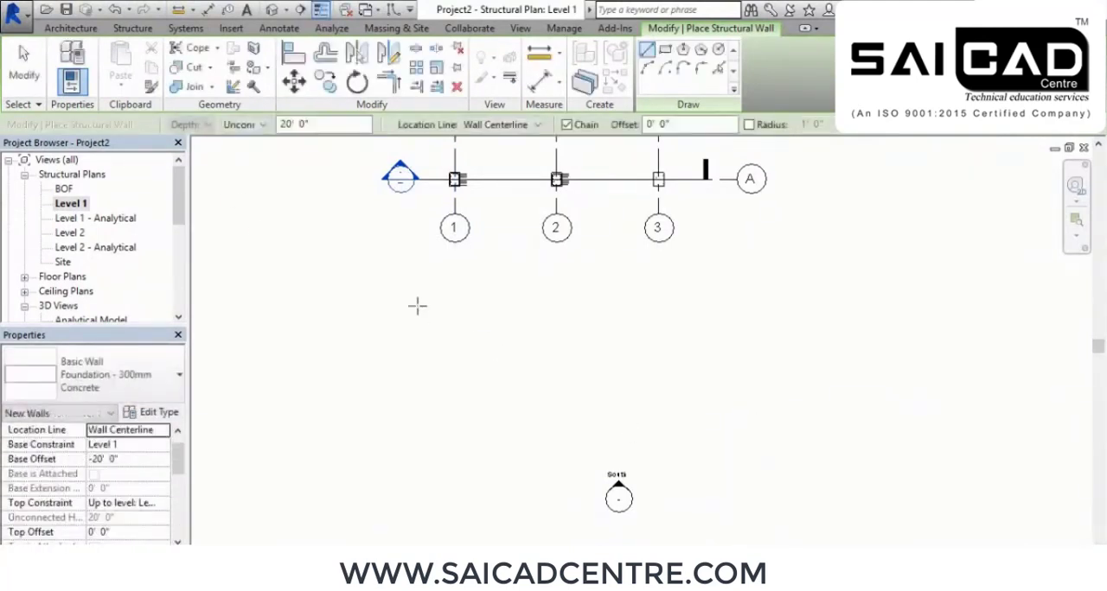
right_click(275, 201)
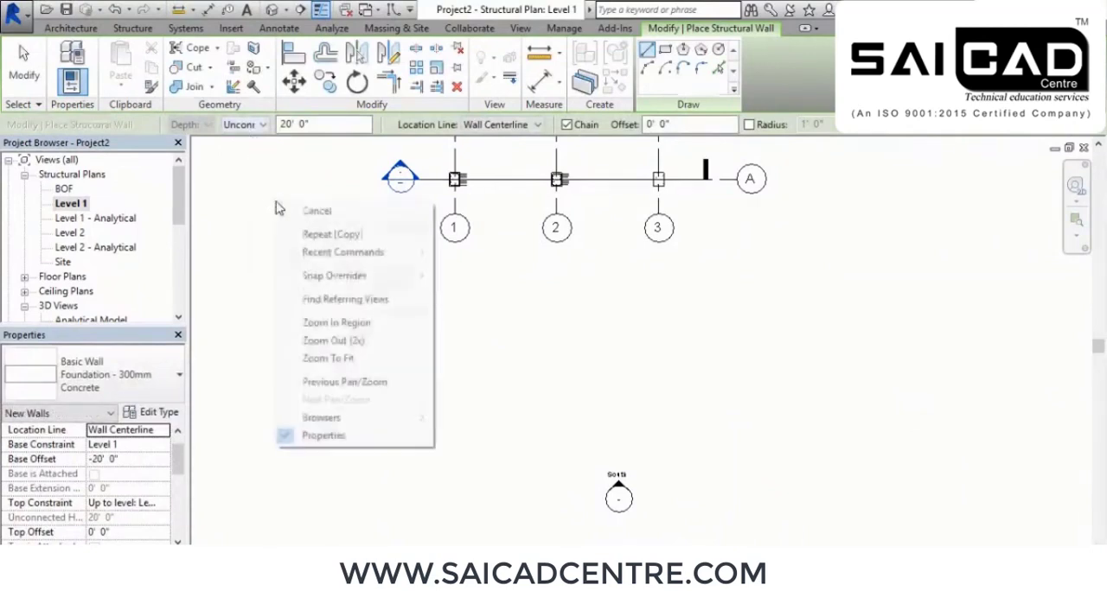
left_click(302, 212)
right_click(298, 212)
left_click(319, 221)
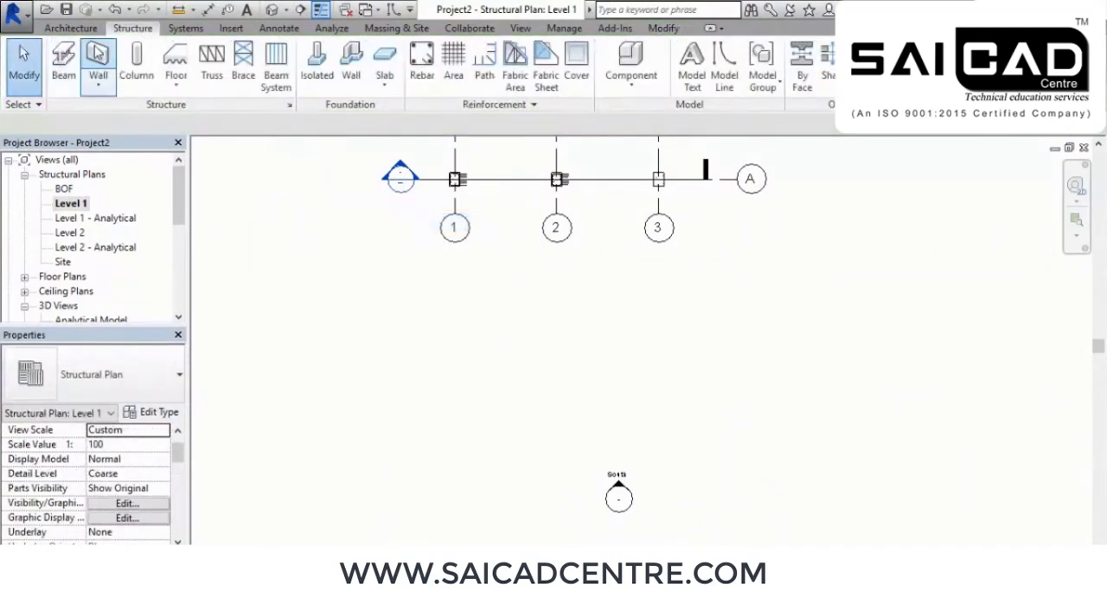
Try to set the new foundation wall's base offset to 0 with Level 1 as its base constraint
left_click(97, 57)
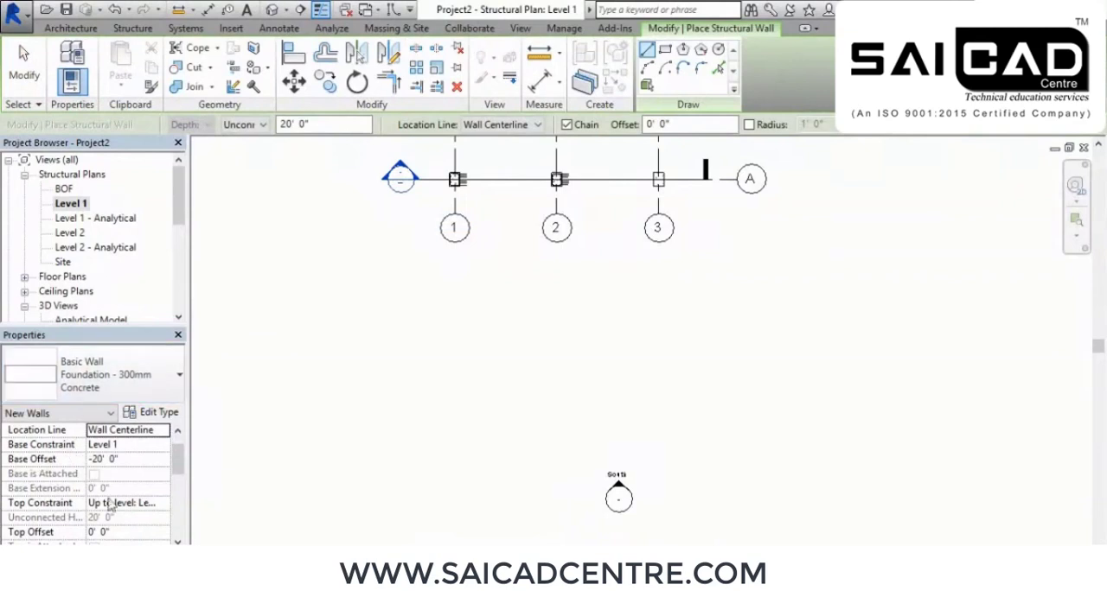
left_click(132, 462)
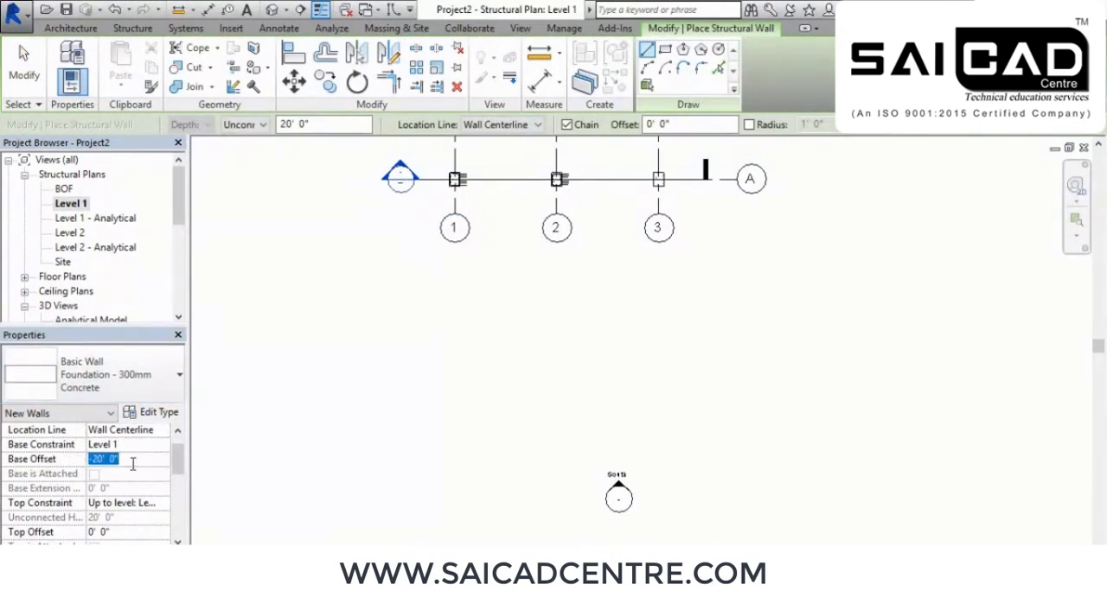
type("0")
key("Return")
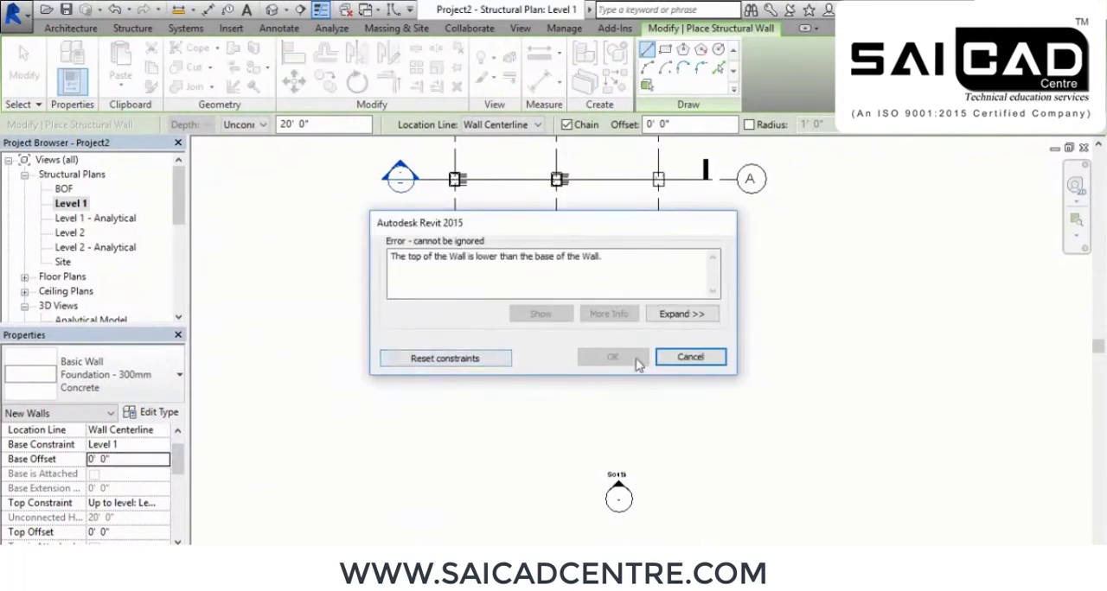
left_click(466, 358)
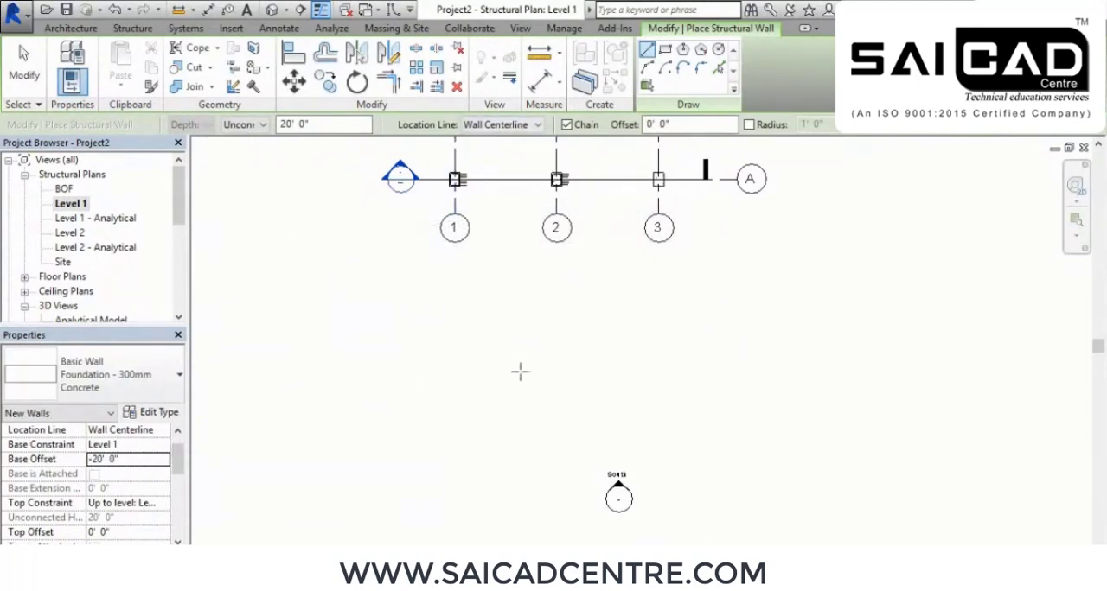
right_click(485, 324)
left_click(529, 330)
right_click(486, 320)
left_click(529, 342)
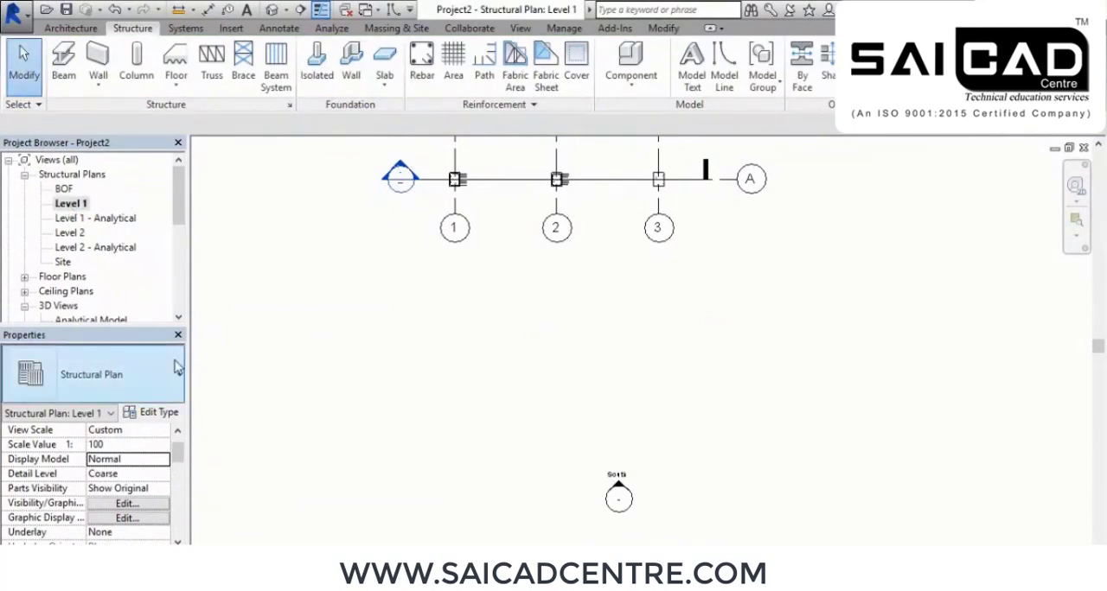
Draw a straight Foundation - 300mm Concrete wall in front of grid A and delete it
left_click(24, 278)
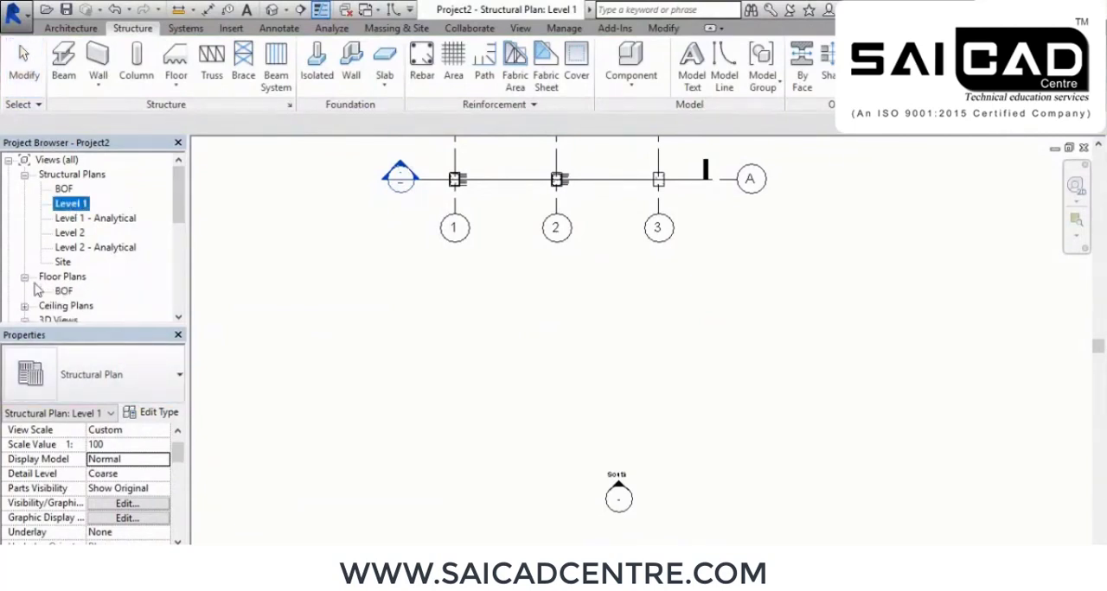
left_click(98, 56)
left_click(477, 327)
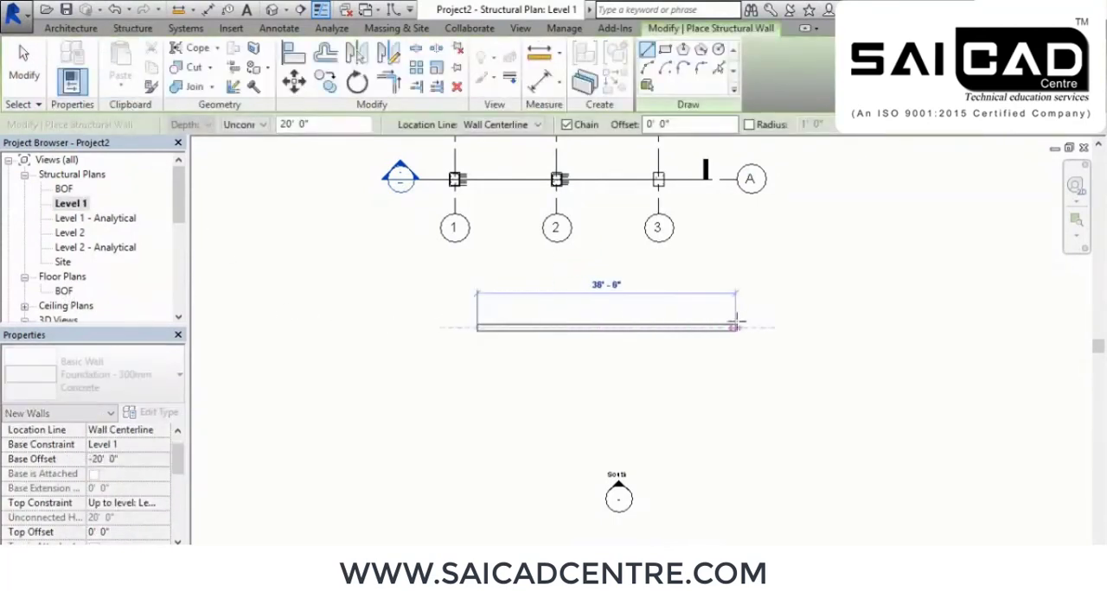
left_click(685, 327)
right_click(747, 304)
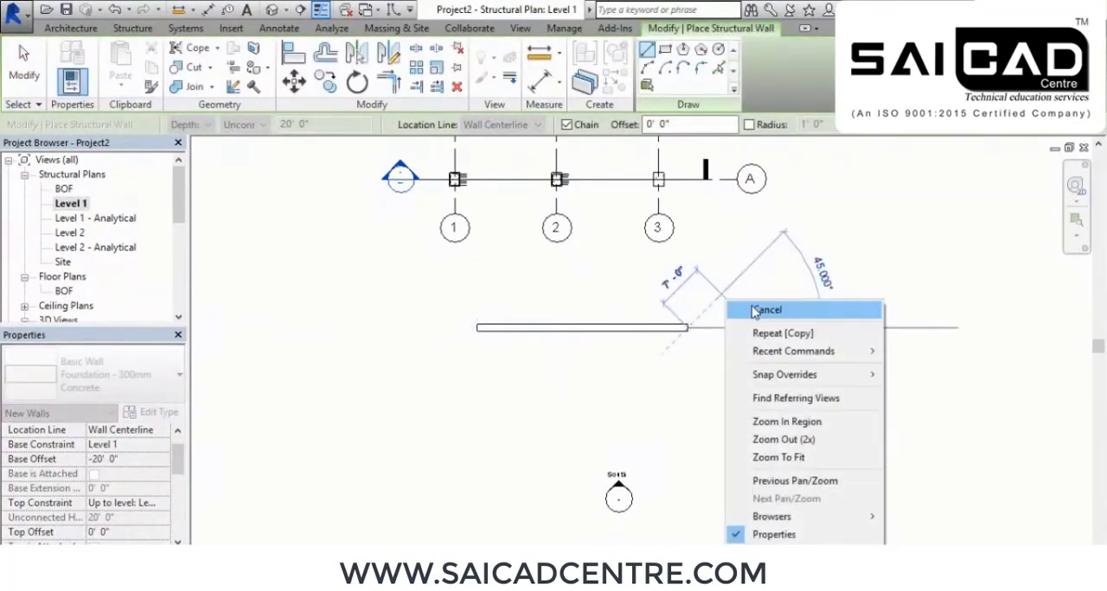
left_click(754, 309)
right_click(777, 310)
left_click(784, 315)
left_click(616, 327)
key("Delete")
Set up a new structural wall of type Generic - 200mm with its height reaching Level 2
left_click(98, 61)
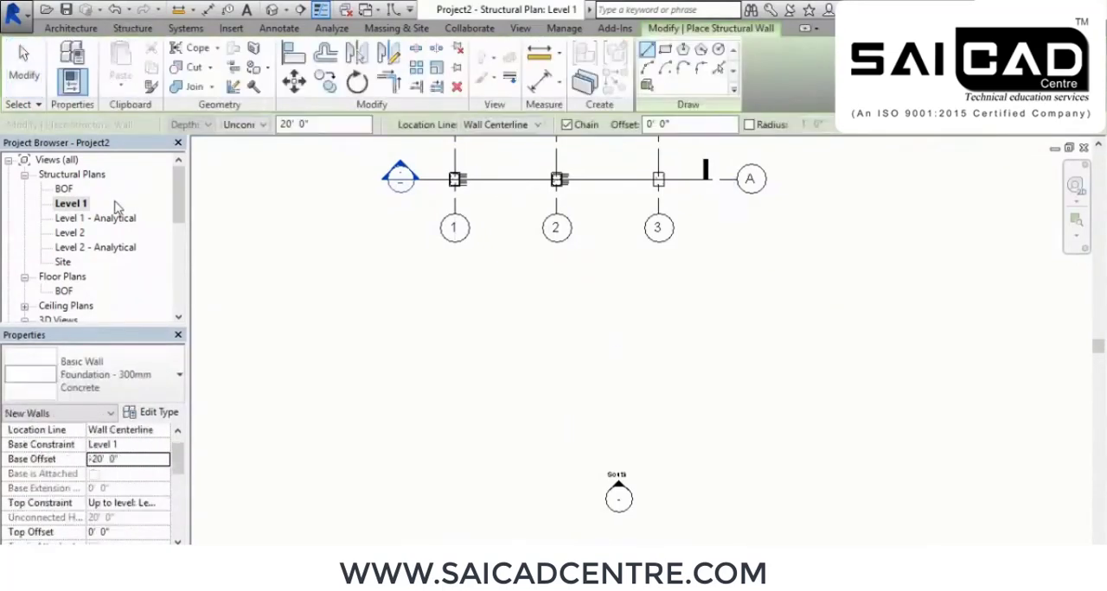
left_click(96, 374)
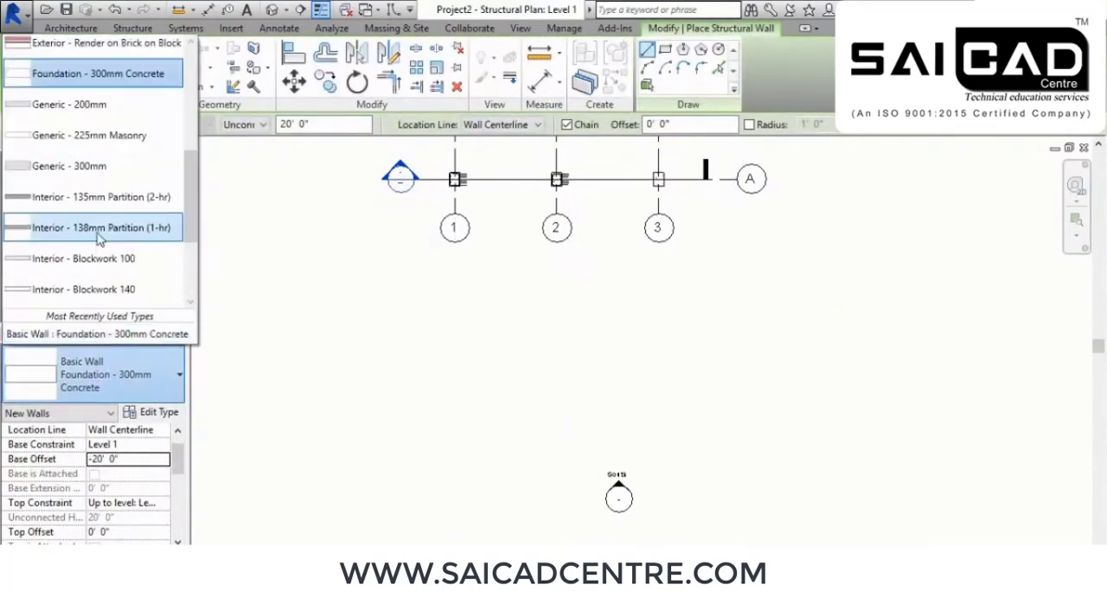
left_click(99, 136)
left_click(190, 124)
left_click(189, 148)
left_click(242, 125)
left_click(257, 165)
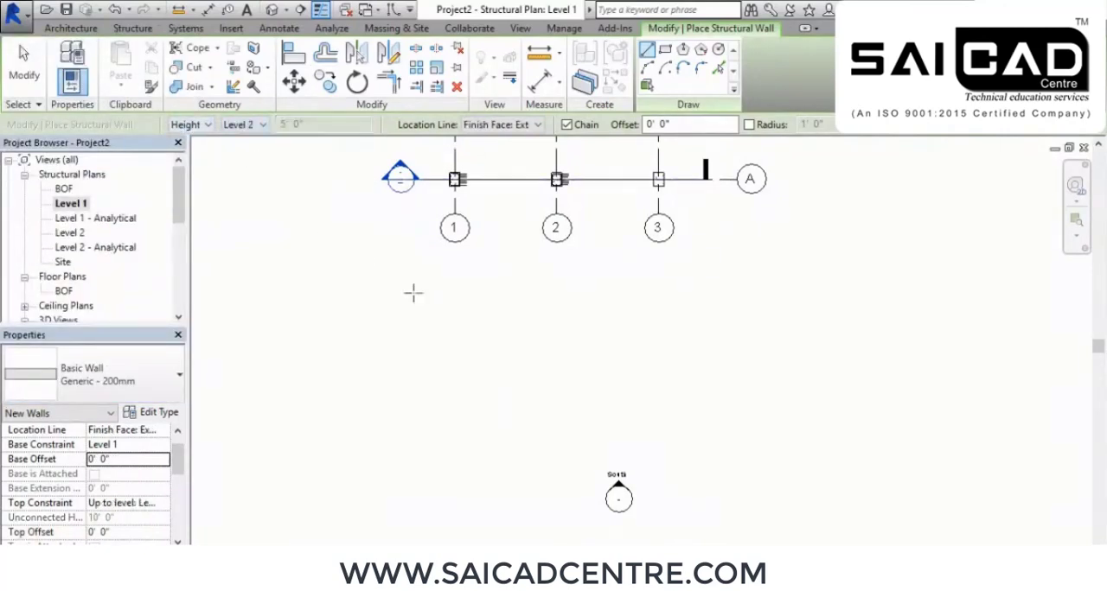
Draw one straight horizontal wall segment in the empty area between grid A and the South elevation marker
left_click(508, 358)
left_click(668, 361)
right_click(748, 294)
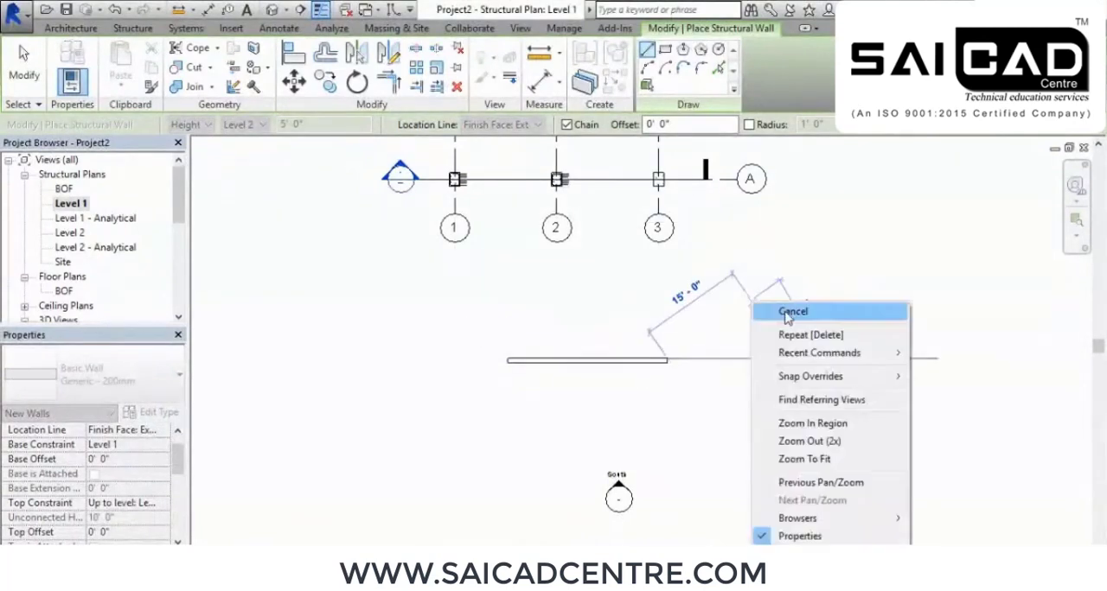
left_click(794, 311)
right_click(793, 311)
left_click(838, 320)
middle_click_drag(899, 351, 732, 349)
scroll(552, 327, "up", 1)
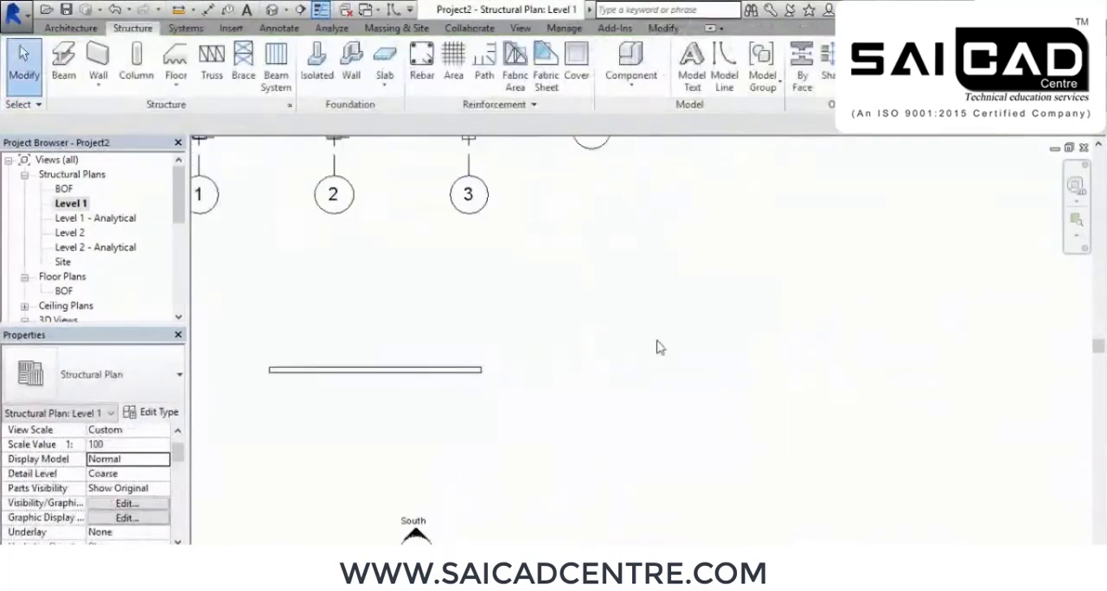
middle_click_drag(643, 341, 596, 344)
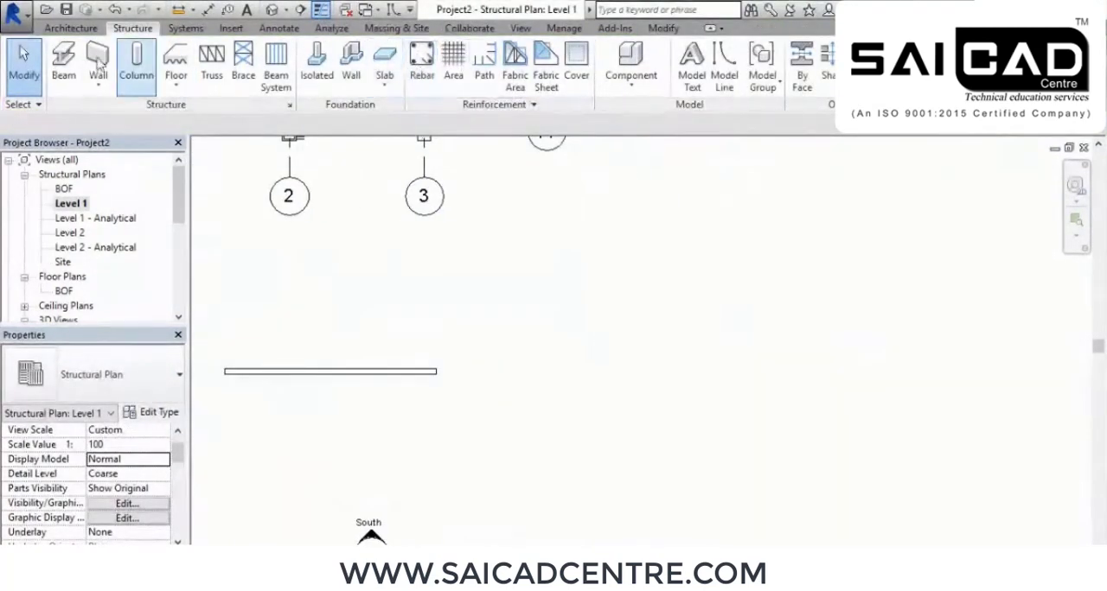
Create a rectangular Generic 300mm structural floor about 36' wide on Level 1, beside the new wall
left_click(175, 60)
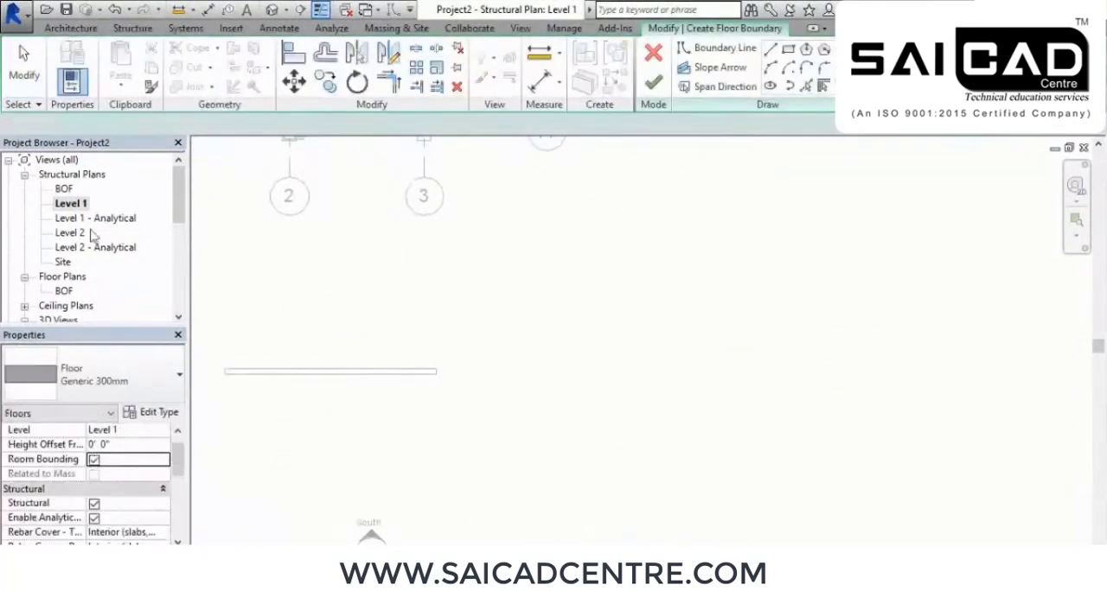
middle_click_drag(743, 229, 676, 232)
left_click(788, 49)
left_click(510, 257)
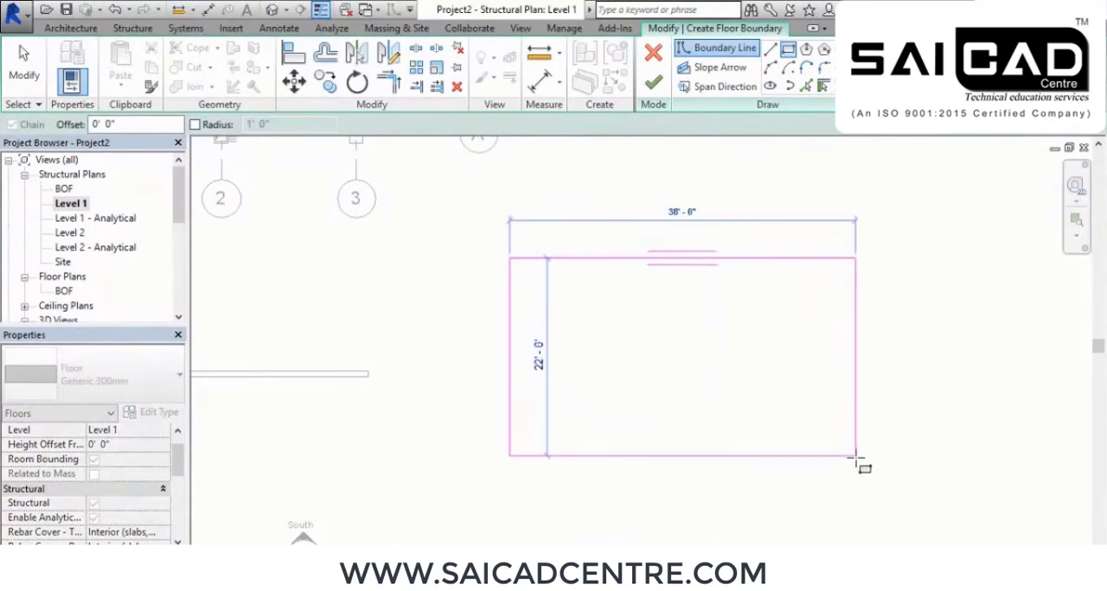
left_click(834, 496)
middle_click_drag(812, 433, 793, 345)
scroll(701, 348, "up", 1)
middle_click_drag(702, 348, 747, 401)
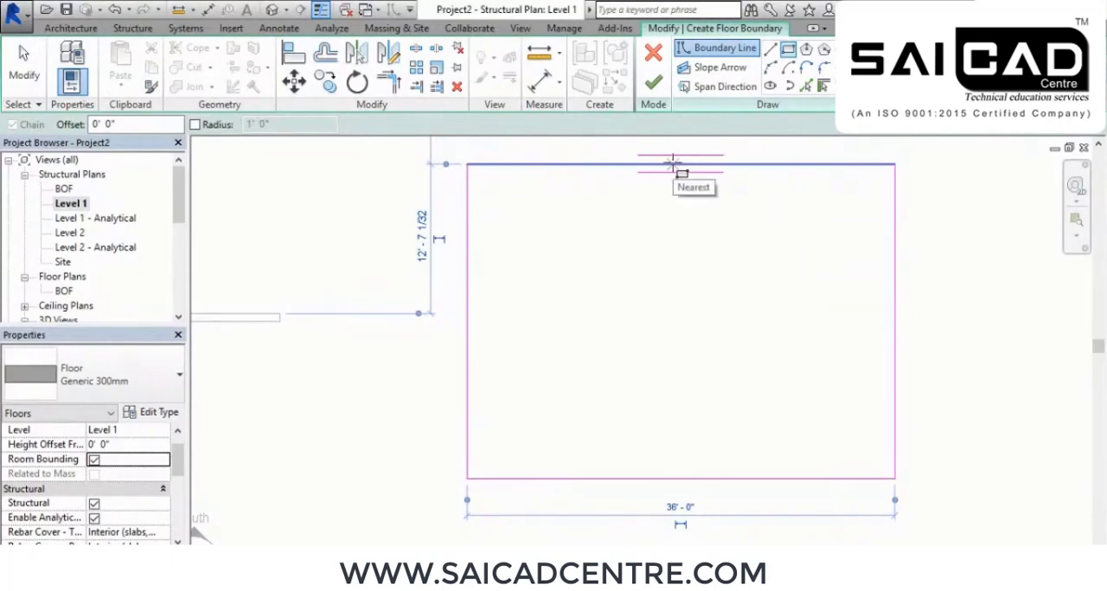
left_click(652, 81)
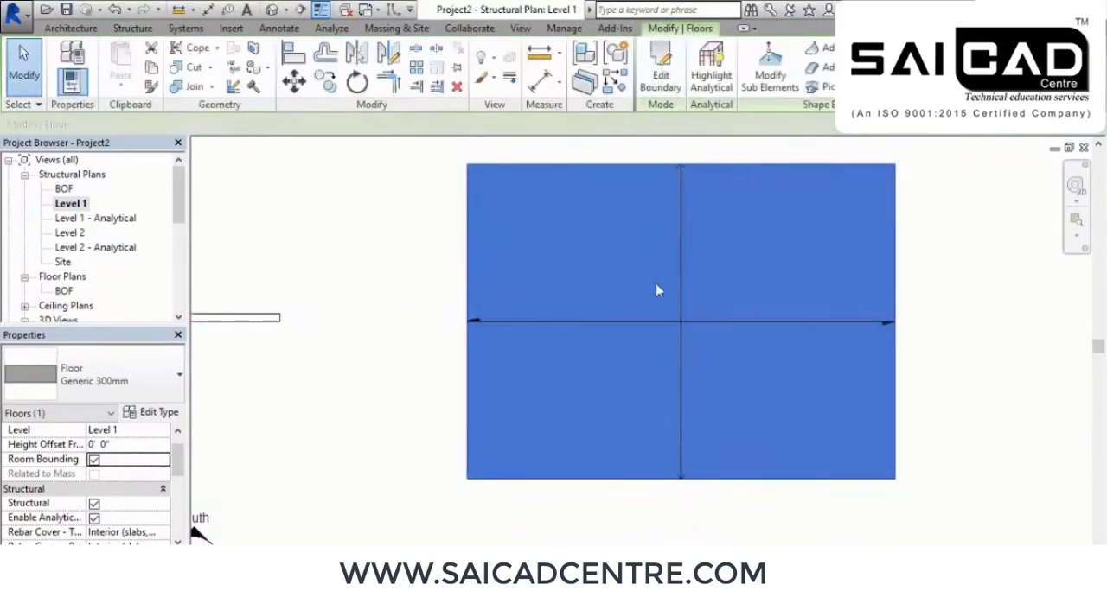
right_click(397, 227)
left_click(405, 229)
right_click(427, 234)
left_click(458, 239)
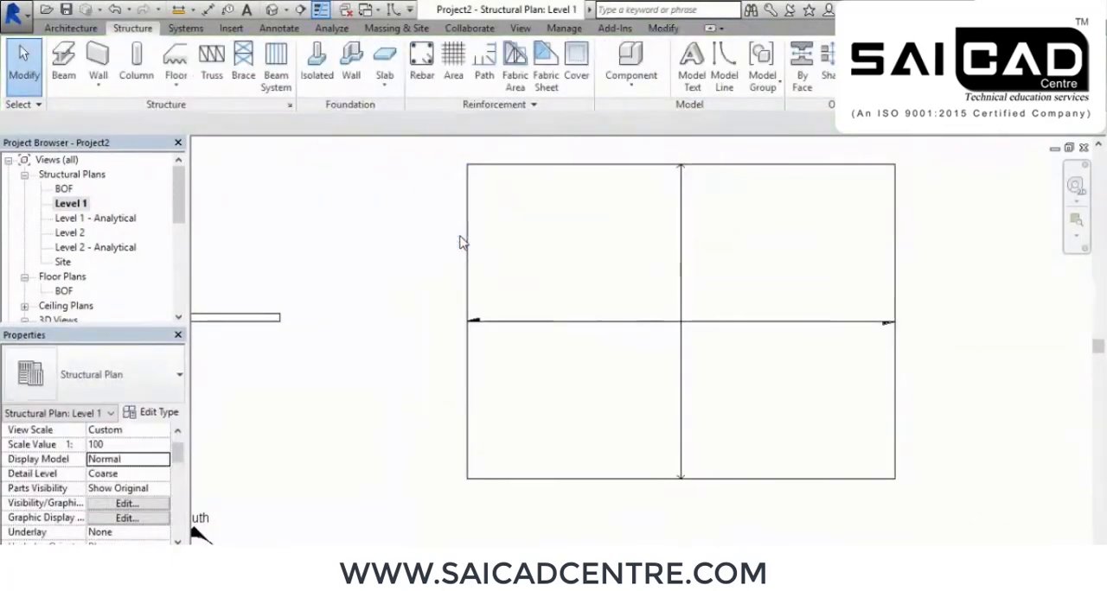
Open the {3D} view and examine the new standalone wall and floor slab
left_click(271, 10)
middle_click_drag(588, 316, 382, 214)
scroll(662, 334, "down", 1)
middle_click_drag(890, 416, 604, 505, "shift")
middle_click_drag(678, 493, 545, 240, "shift")
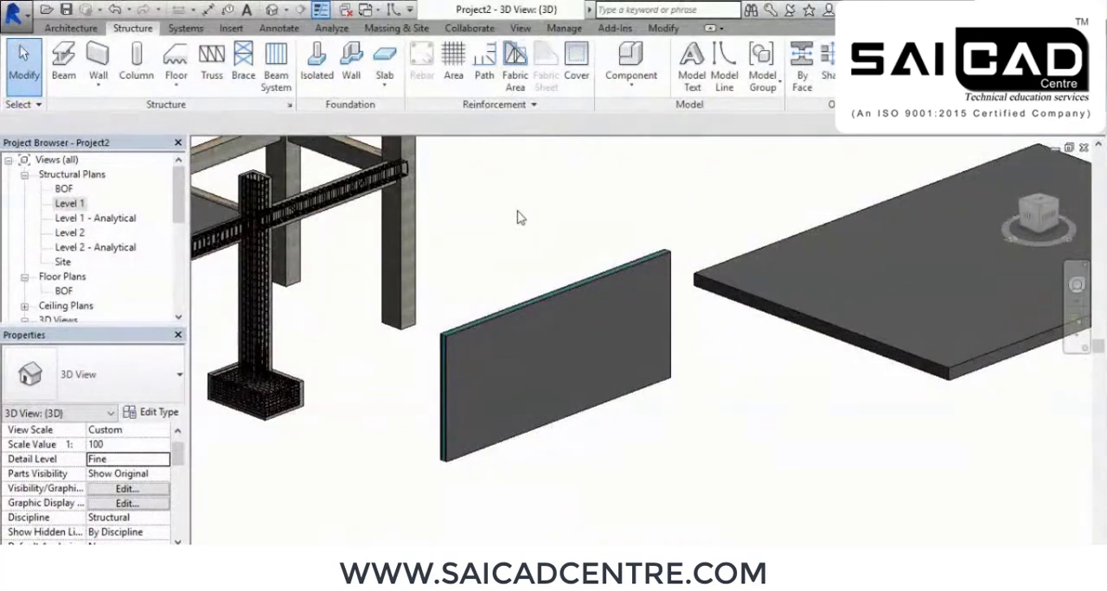
scroll(485, 383, "up", 4)
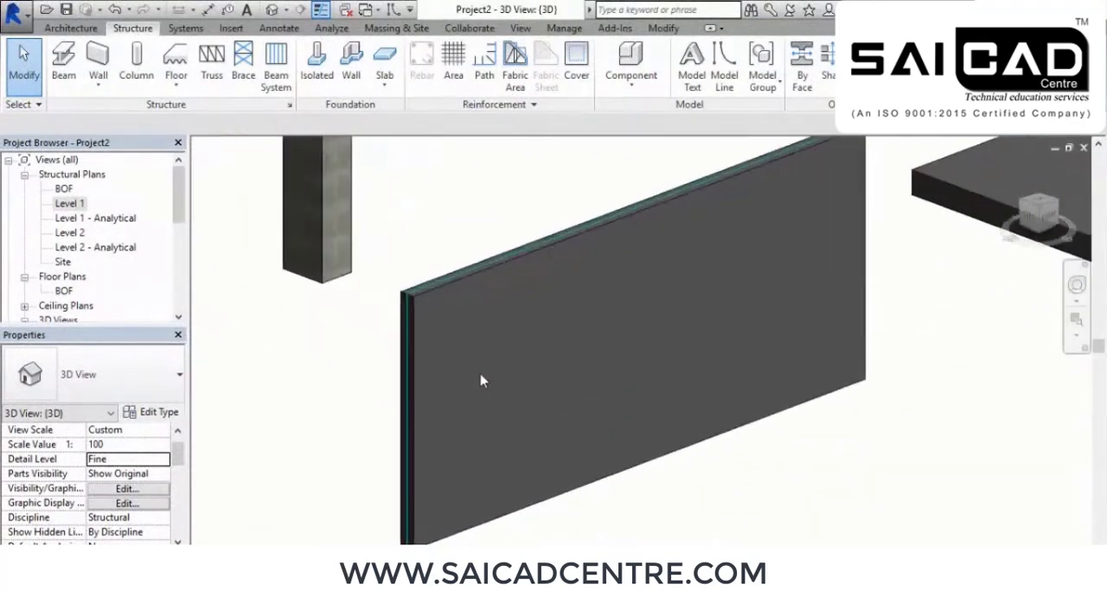
scroll(474, 341, "down", 2)
middle_click_drag(879, 364, 679, 387)
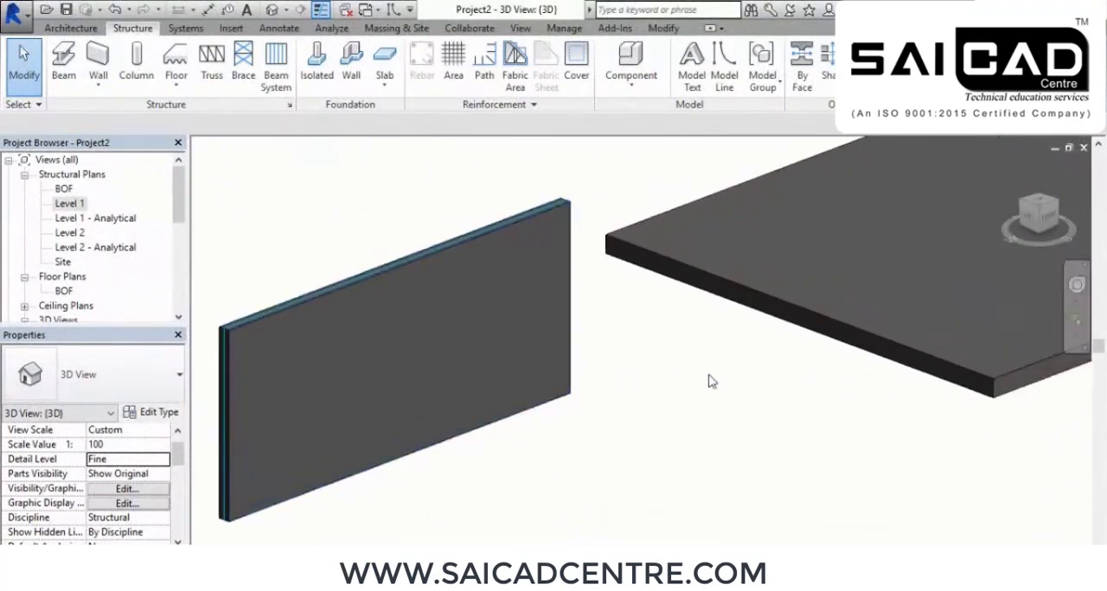
scroll(783, 323, "up", 3)
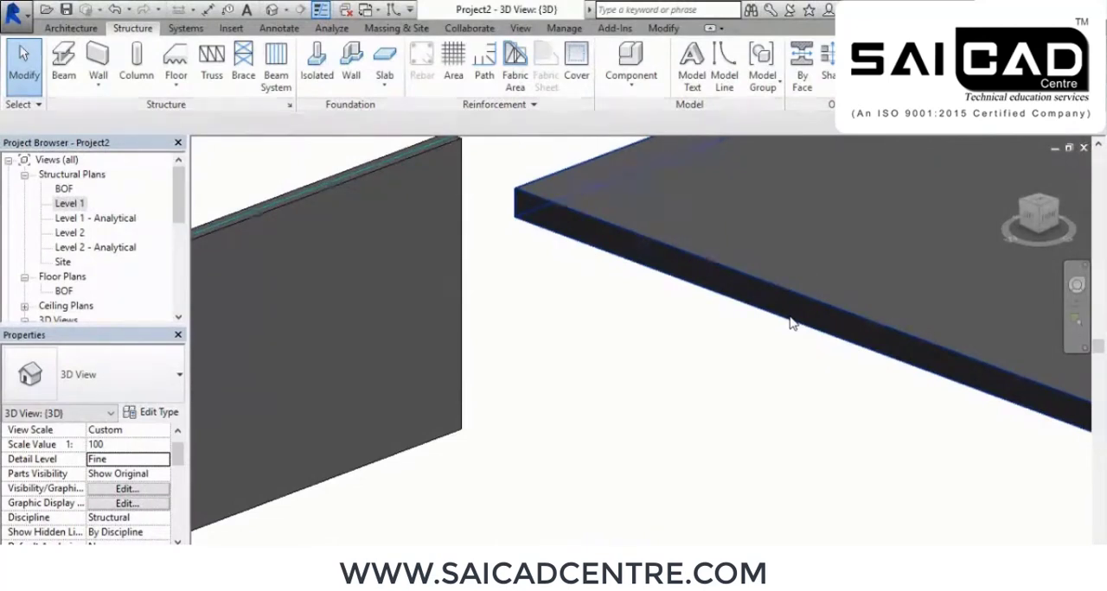
scroll(736, 371, "down", 5)
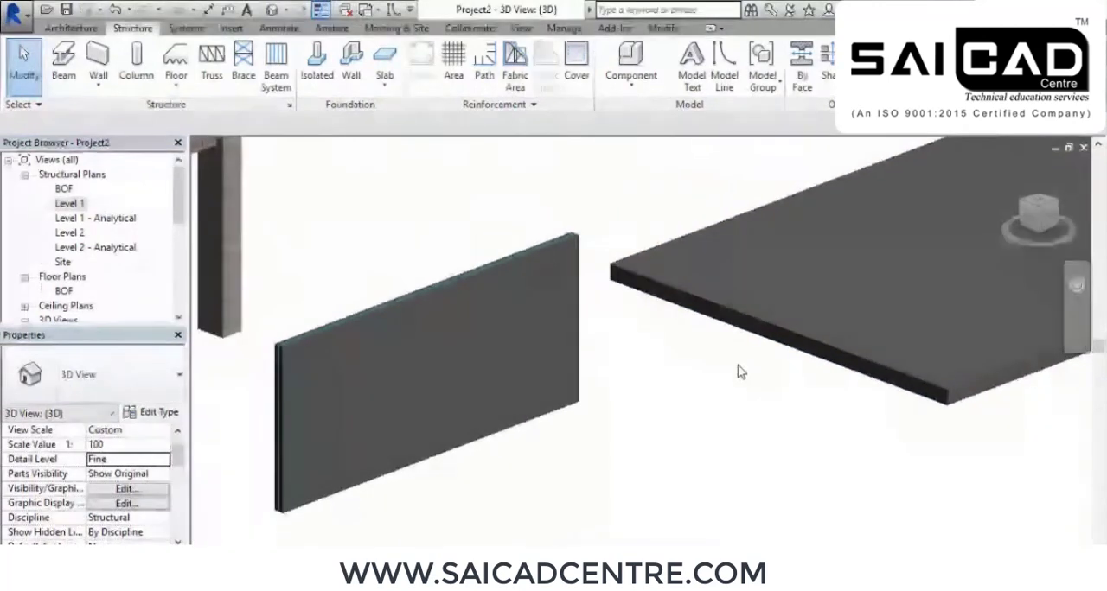
middle_click_drag(798, 316, 776, 370)
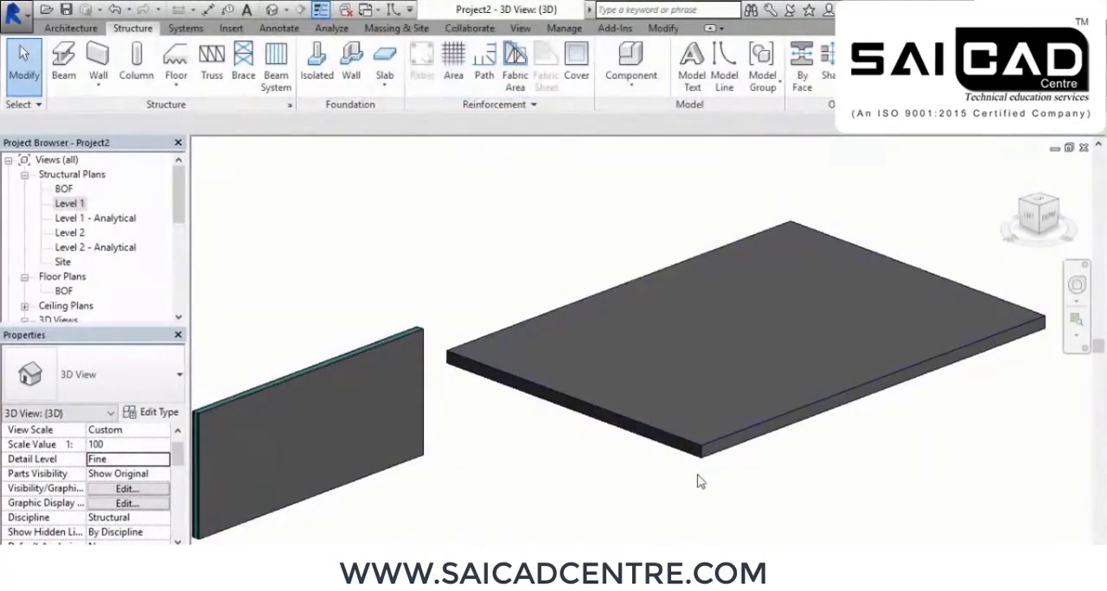
middle_click_drag(628, 407, 639, 463)
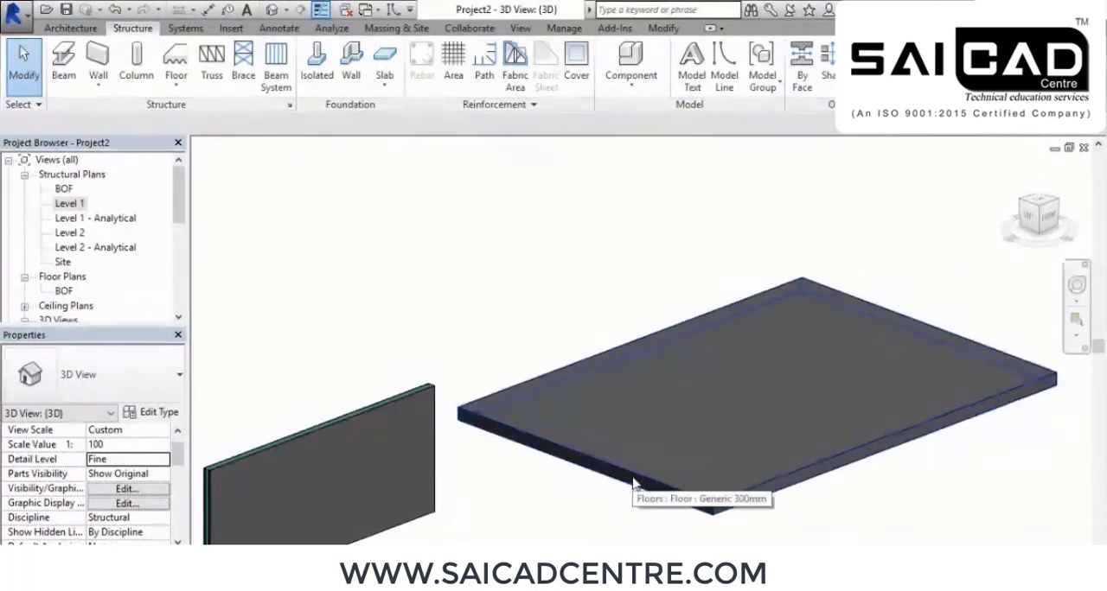
Add structural area reinforcement to the standalone wall, with a rectangular boundary drawn corner to corner over its full face
left_click(446, 78)
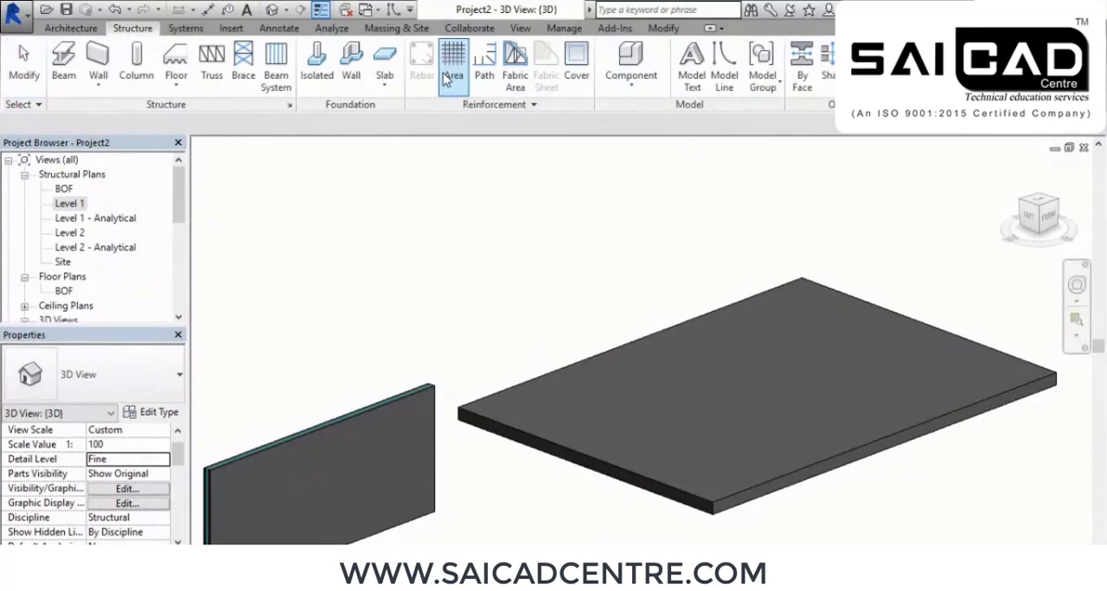
middle_click_drag(544, 245, 682, 153)
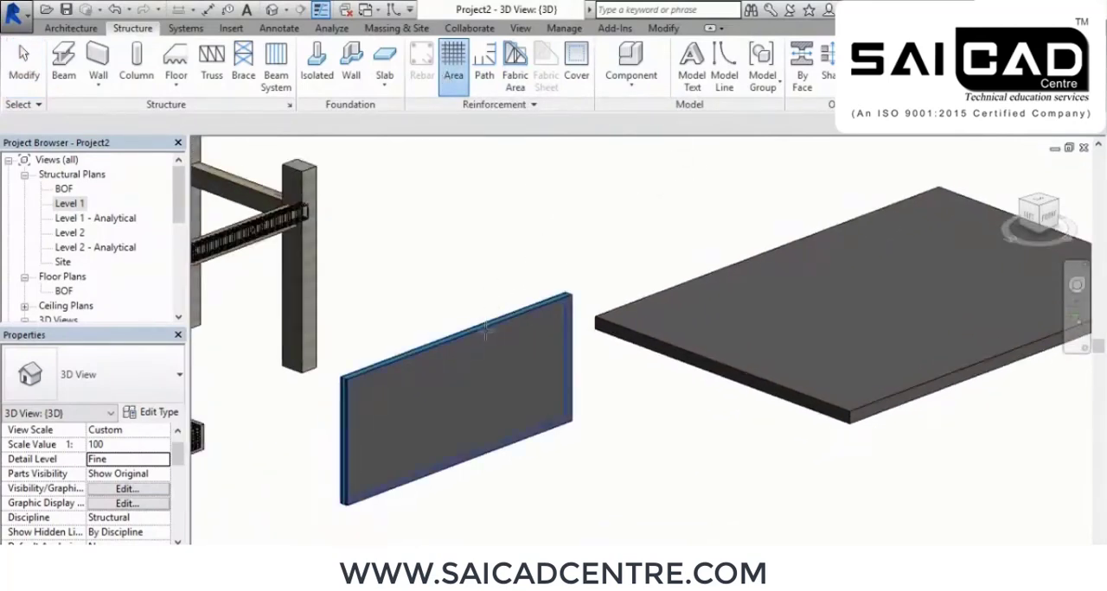
left_click(483, 333)
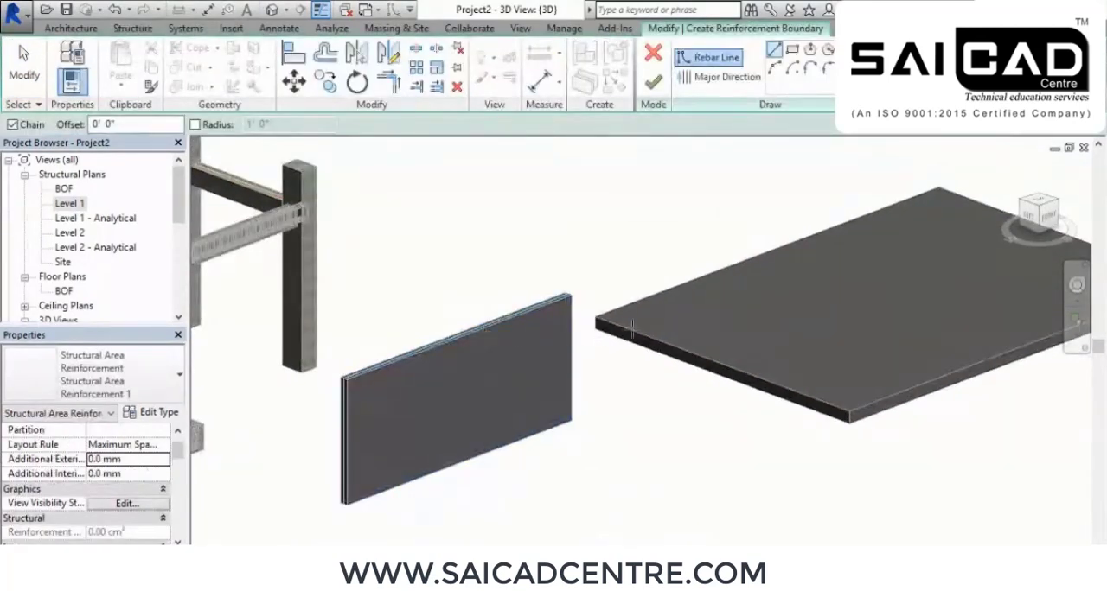
middle_click_drag(619, 408, 565, 360, "shift")
middle_click_drag(575, 349, 774, 332)
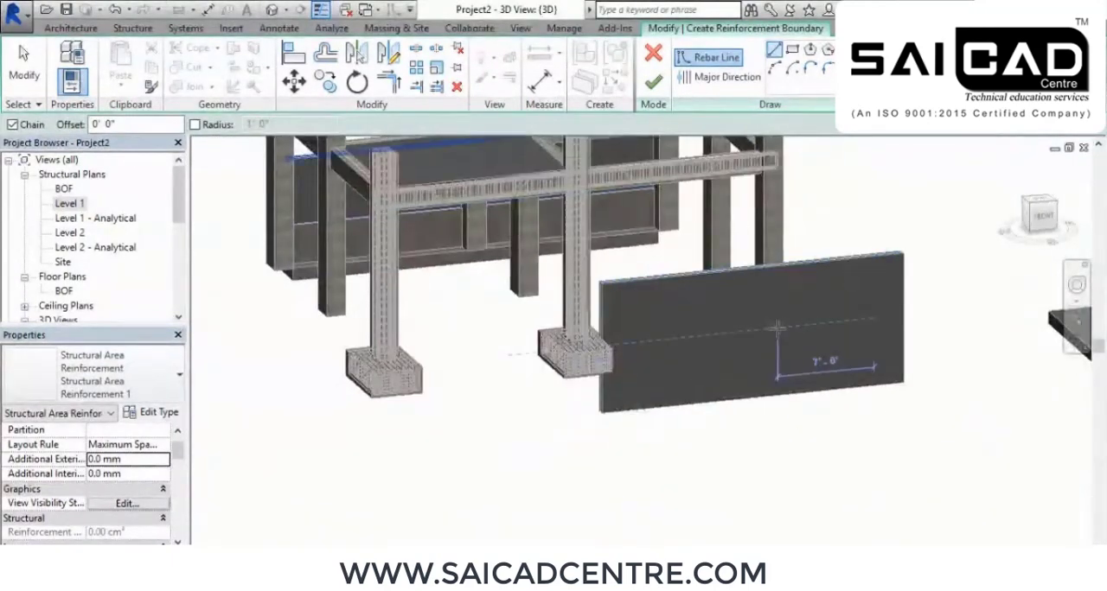
scroll(782, 327, "up", 4)
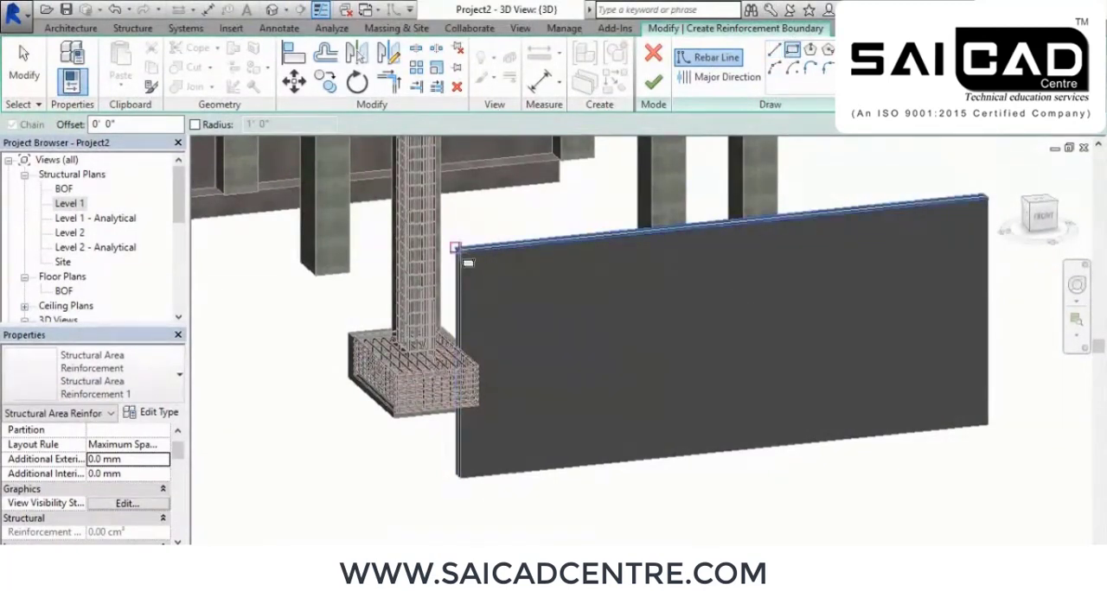
left_click(455, 248)
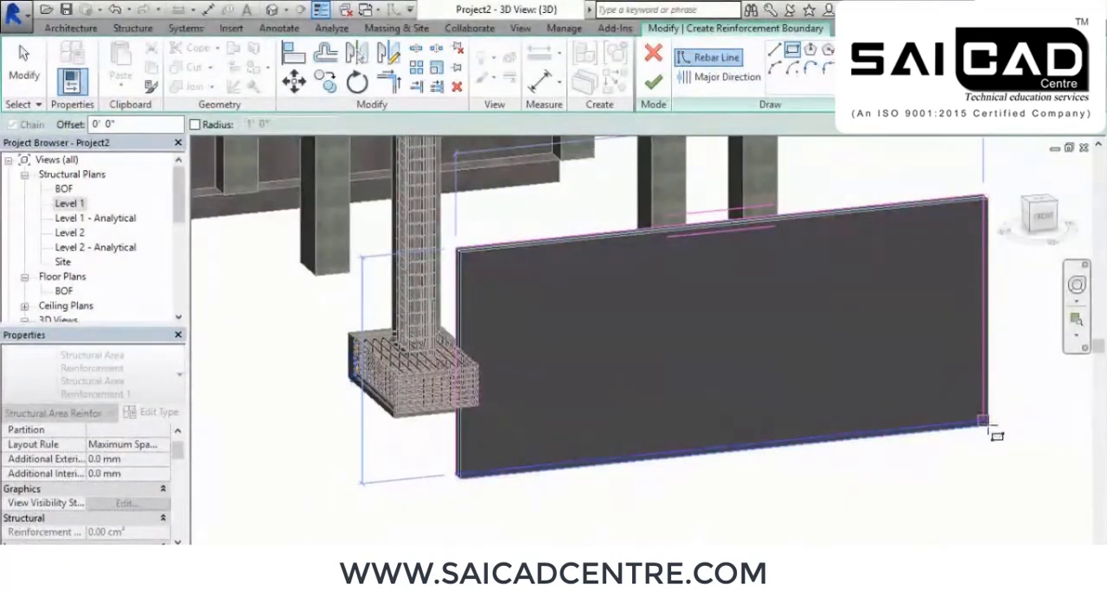
left_click(990, 428)
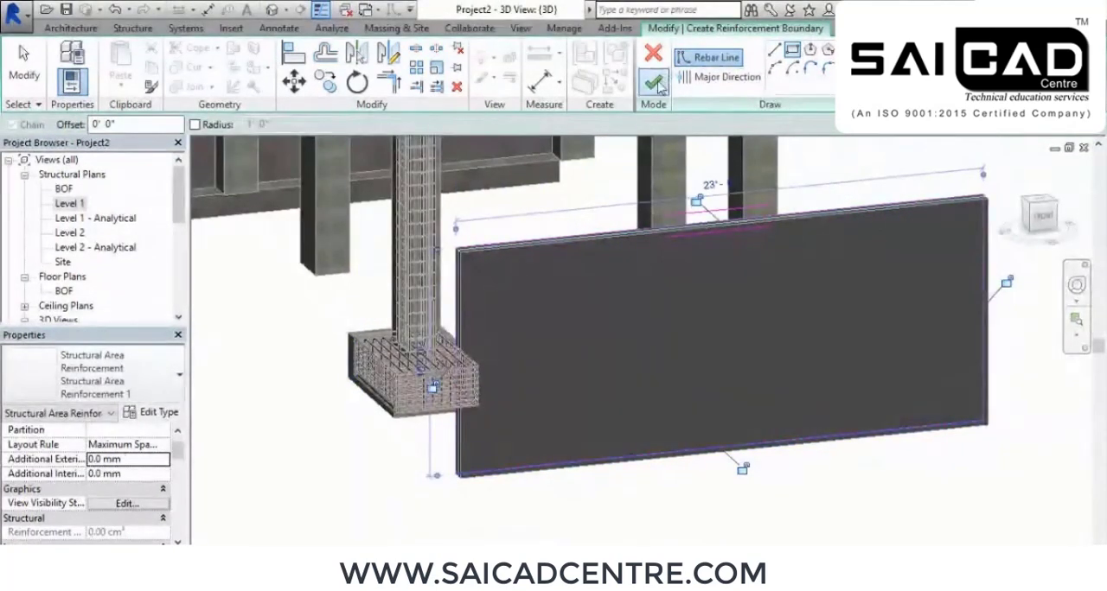
left_click(654, 80)
Switch the visual style of the 3D view to Wireframe to expose the wall's reinforcement
middle_click_drag(650, 390, 687, 378, "shift")
scroll(723, 340, "up", 3)
scroll(725, 333, "down", 2)
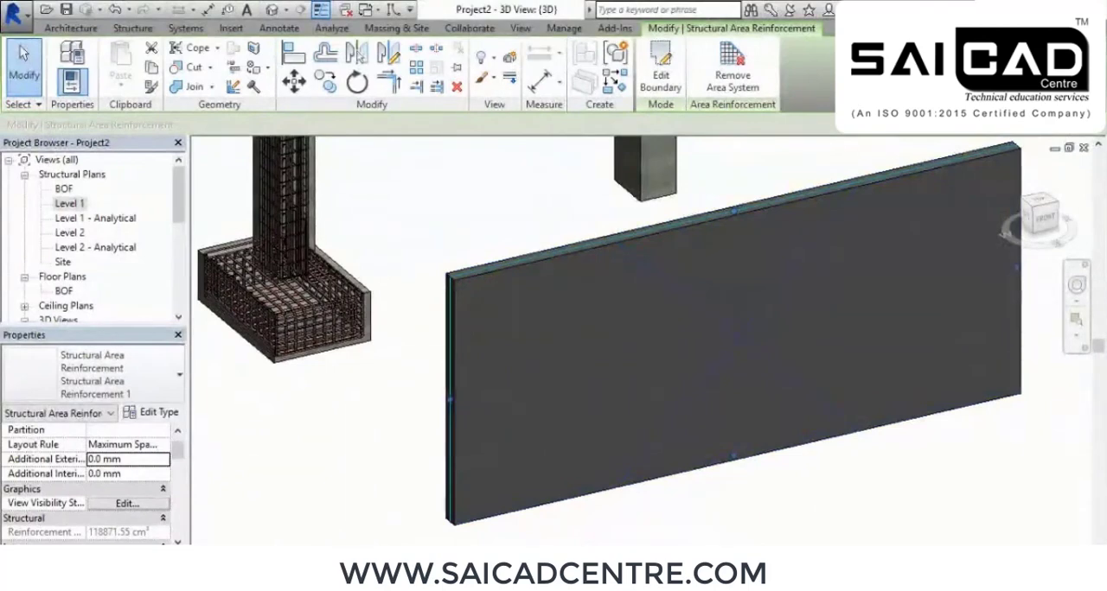
left_click(279, 552)
left_click(342, 461)
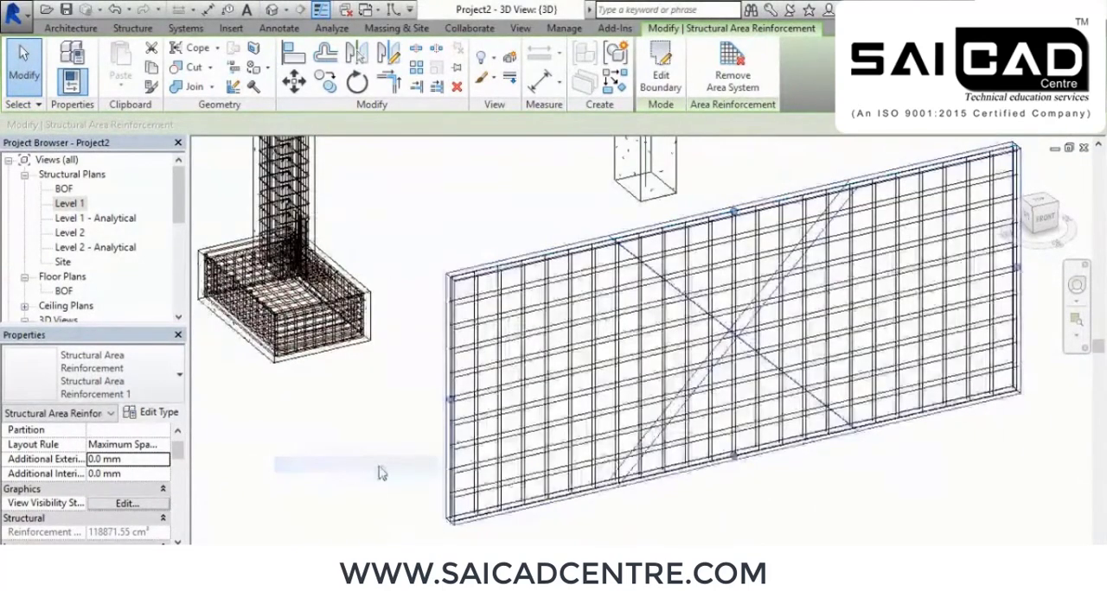
Examine the wall's reinforcement grid up close and from several angles, ending at the empty floor slab
middle_click_drag(437, 473, 731, 447, "shift")
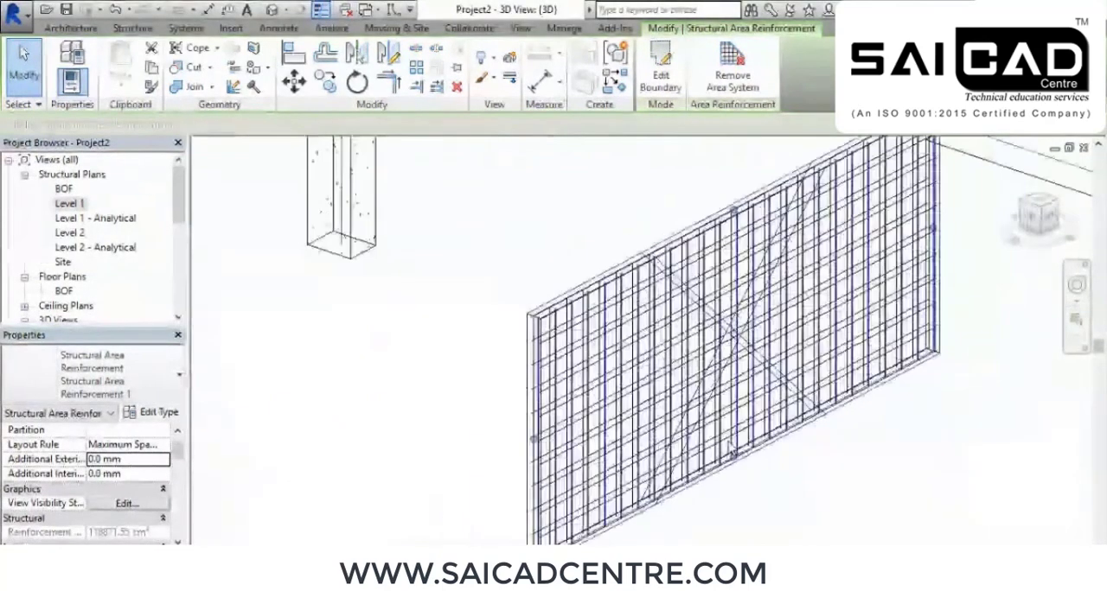
scroll(729, 445, "up", 5)
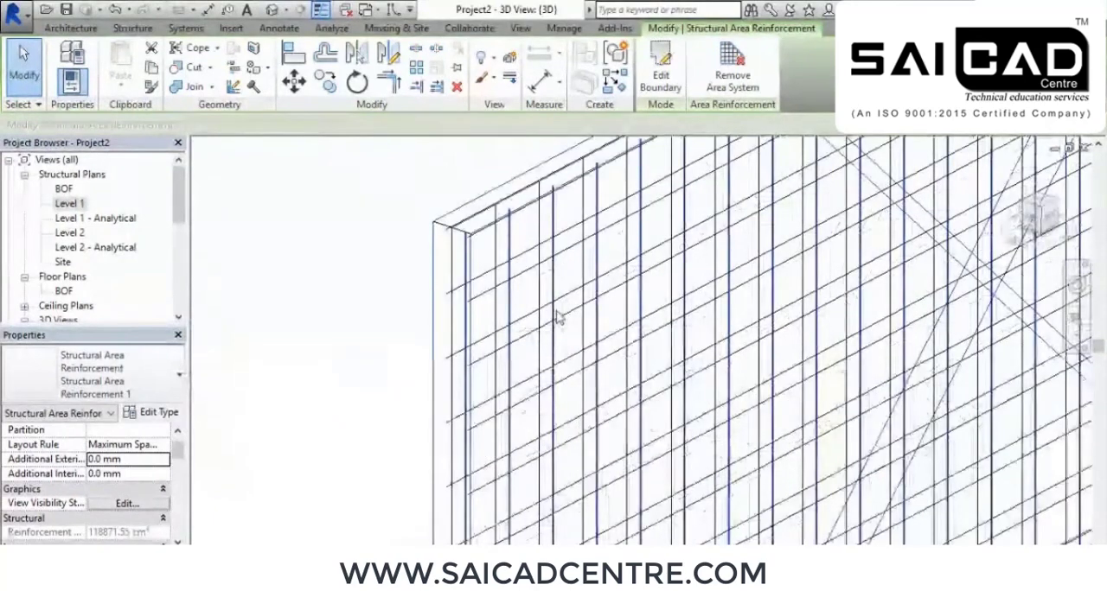
middle_click_drag(556, 321, 553, 353, "shift")
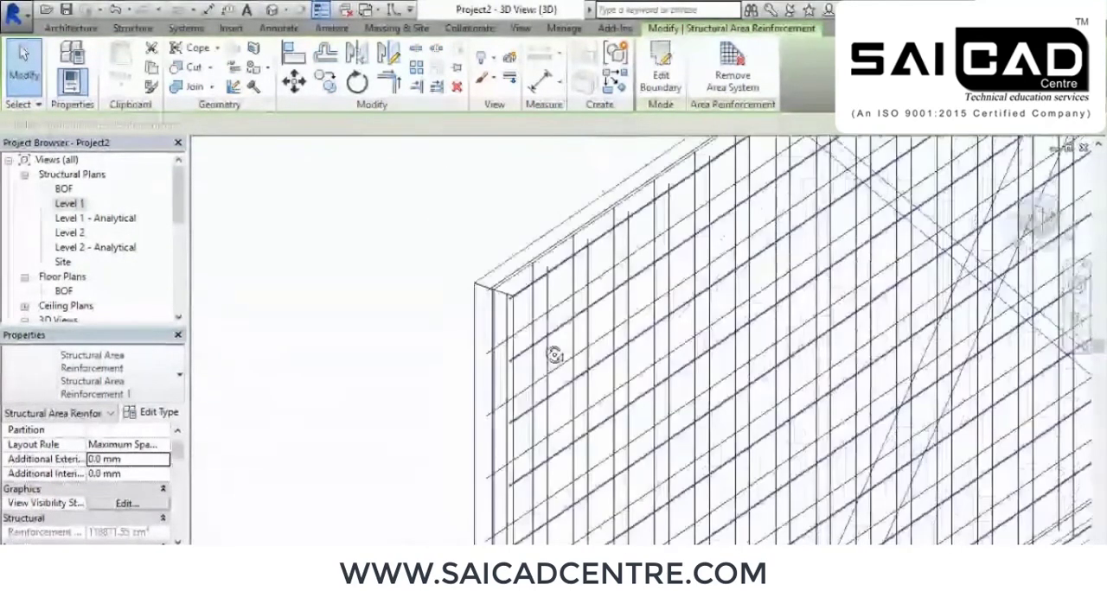
scroll(553, 343, "up", 4)
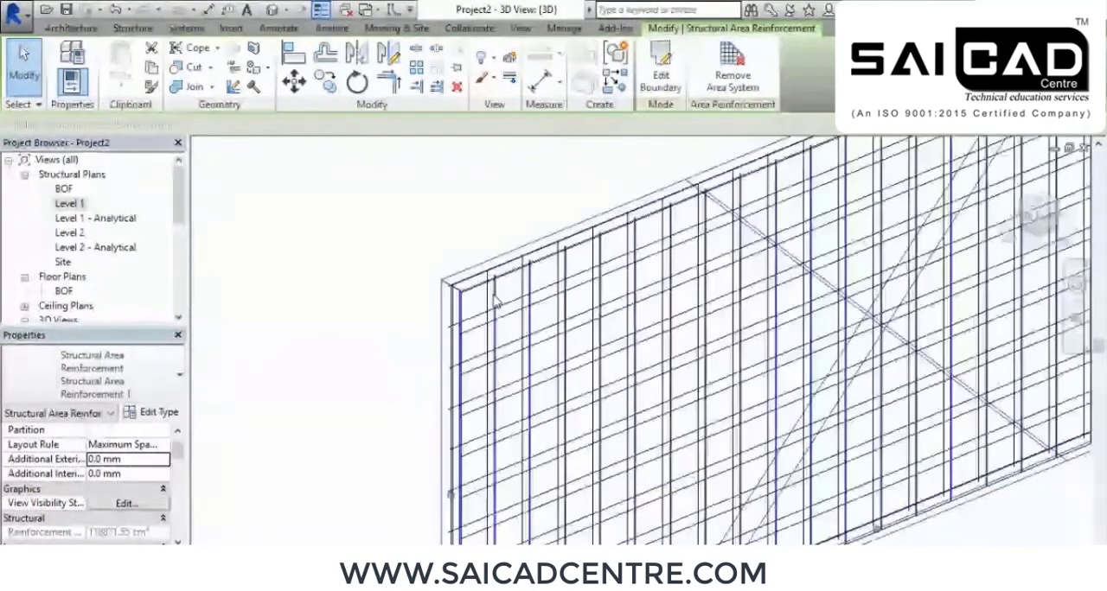
scroll(862, 407, "down", 4)
scroll(625, 371, "down", 2)
middle_click_drag(964, 395, 536, 435)
scroll(540, 441, "down", 1)
middle_click_drag(655, 442, 546, 469)
scroll(750, 400, "down", 1)
middle_click_drag(835, 351, 750, 401)
key("Escape")
Start area reinforcement on the floor slab and sketch a rectangular boundary between opposite corners of its top face
right_click(411, 196)
left_click(485, 226)
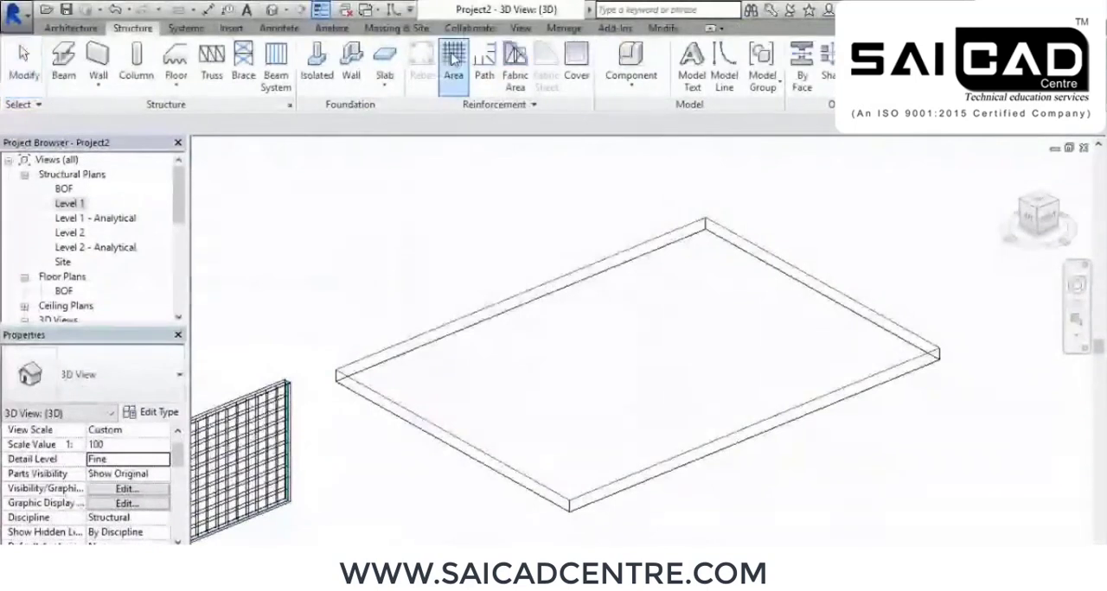
left_click(750, 245)
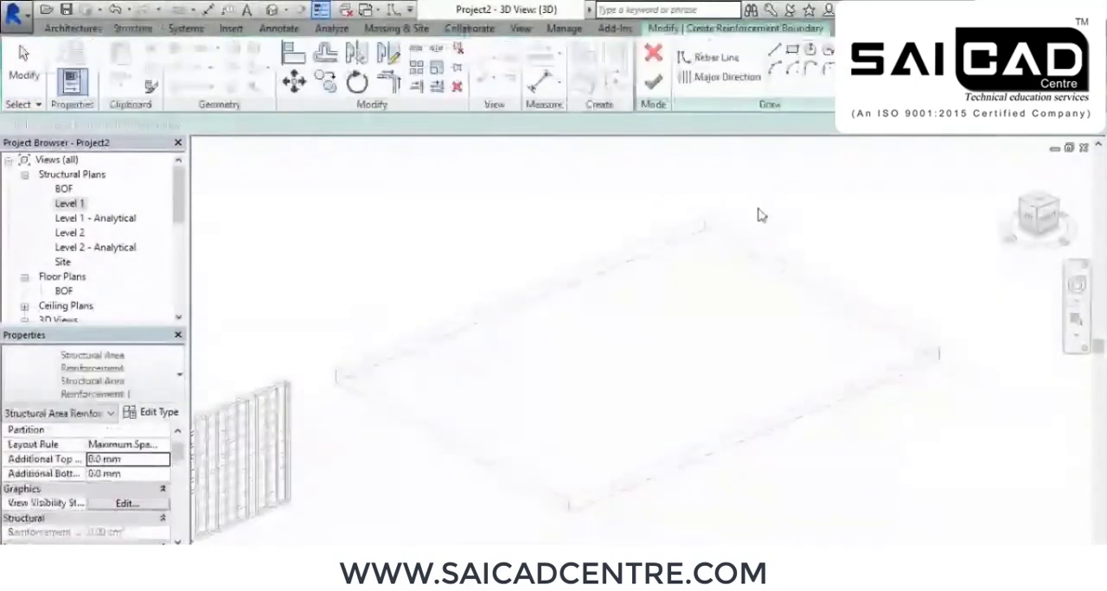
left_click(706, 216)
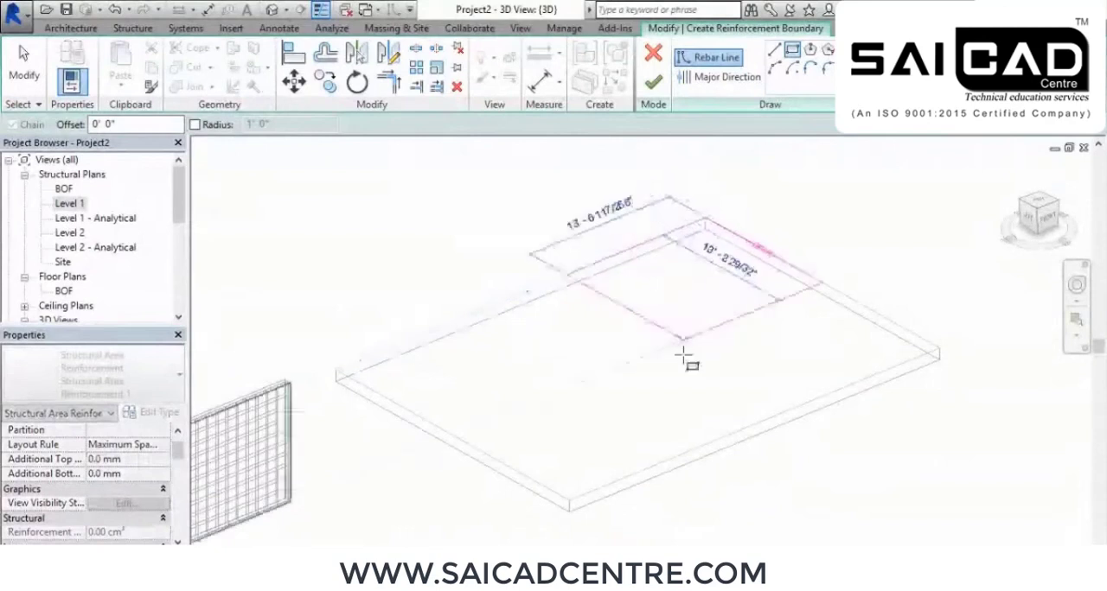
left_click(569, 502)
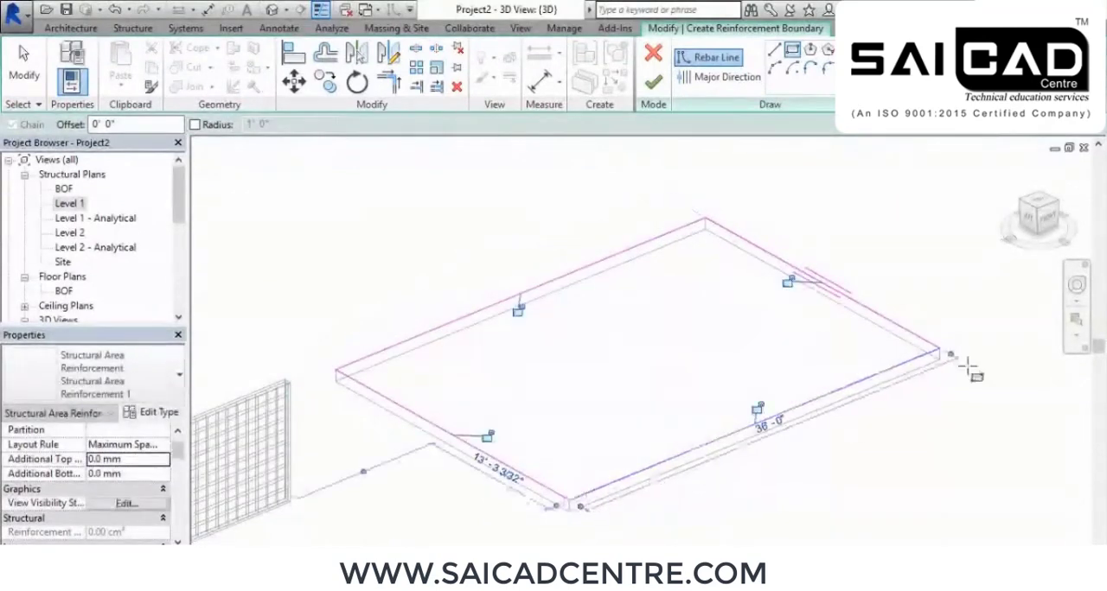
Set the slab reinforcement's major direction parallel to the slab's long back edge and finish the boundary sketch
left_click(730, 79)
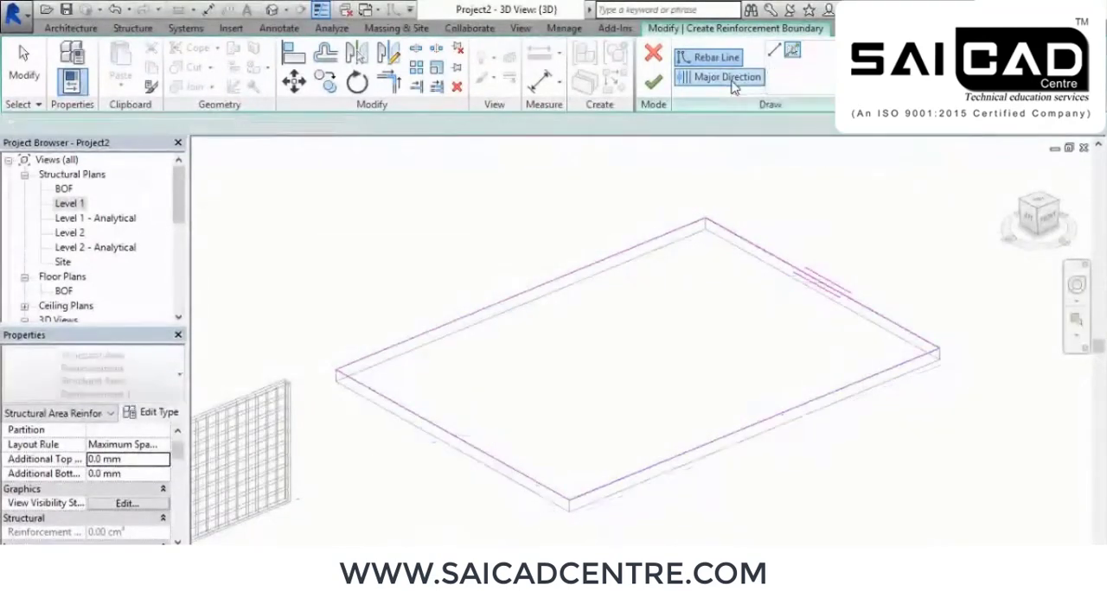
left_click(554, 290)
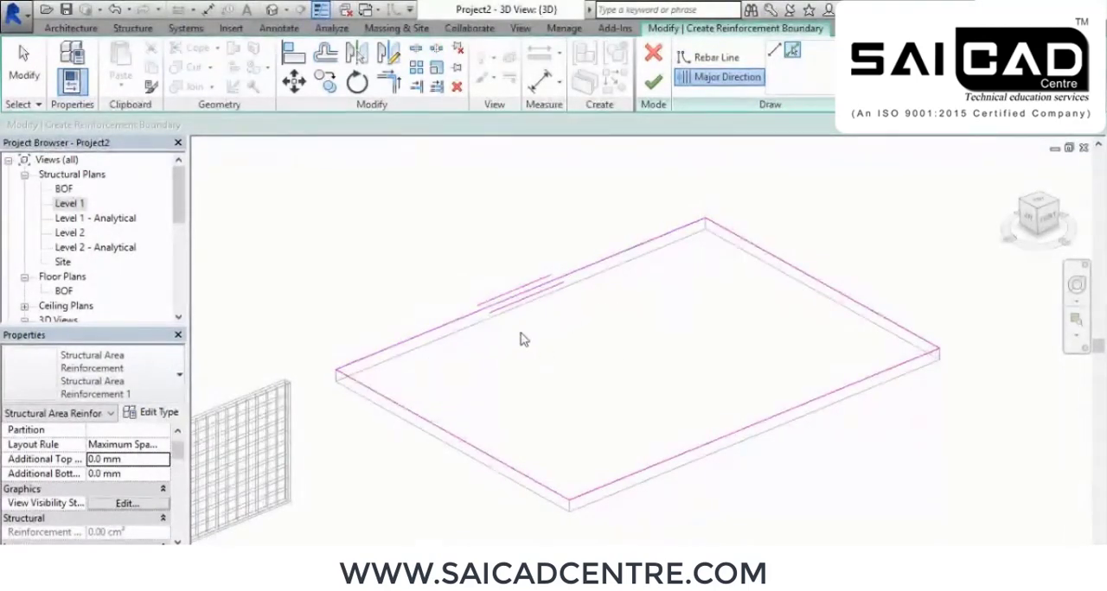
left_click(654, 81)
Examine the bar layers inside the reinforced floor slab from several angles, especially along its edges and front corner
middle_click_drag(684, 220, 653, 334, "shift")
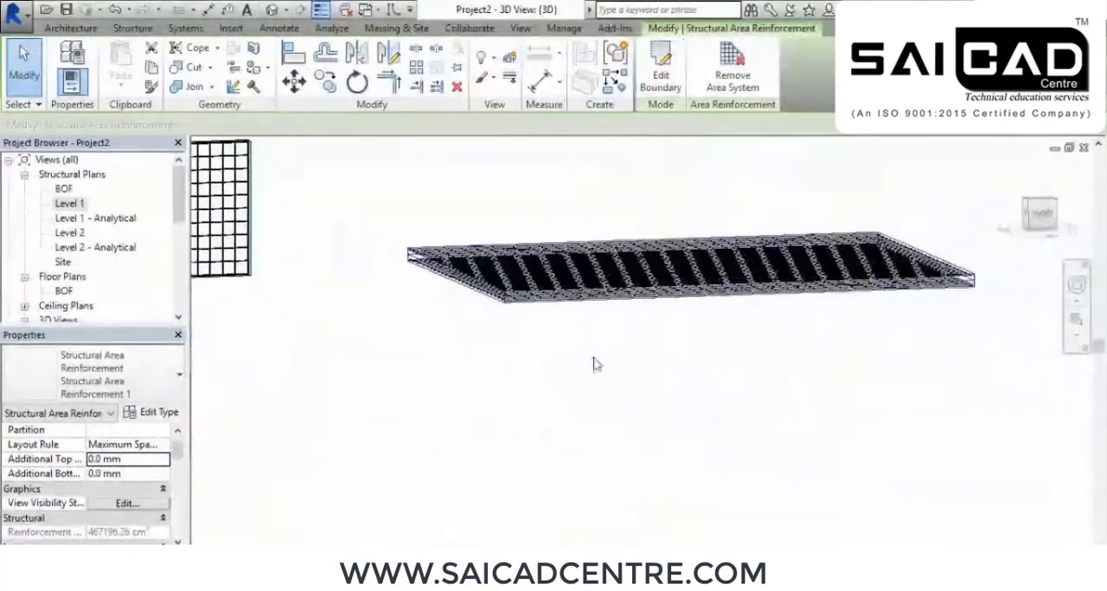
left_click(596, 364)
scroll(510, 294, "up", 5)
middle_click_drag(515, 293, 637, 437, "shift")
scroll(517, 339, "down", 2)
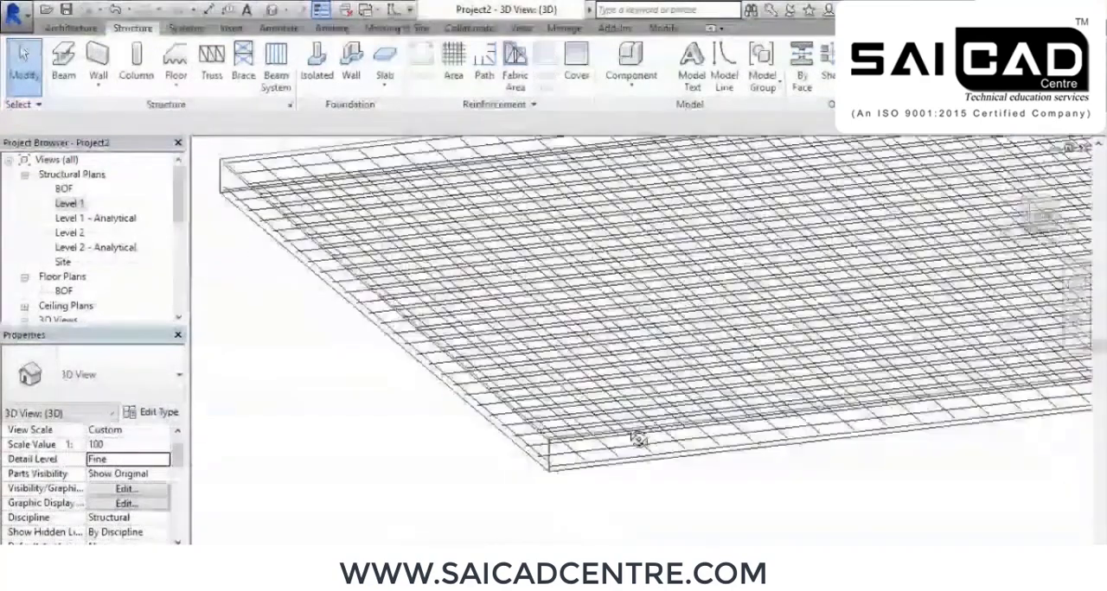
scroll(716, 298, "down", 2)
scroll(716, 298, "down", 4)
middle_click_drag(635, 331, 609, 333, "shift")
scroll(662, 276, "up", 2)
scroll(728, 370, "up", 2)
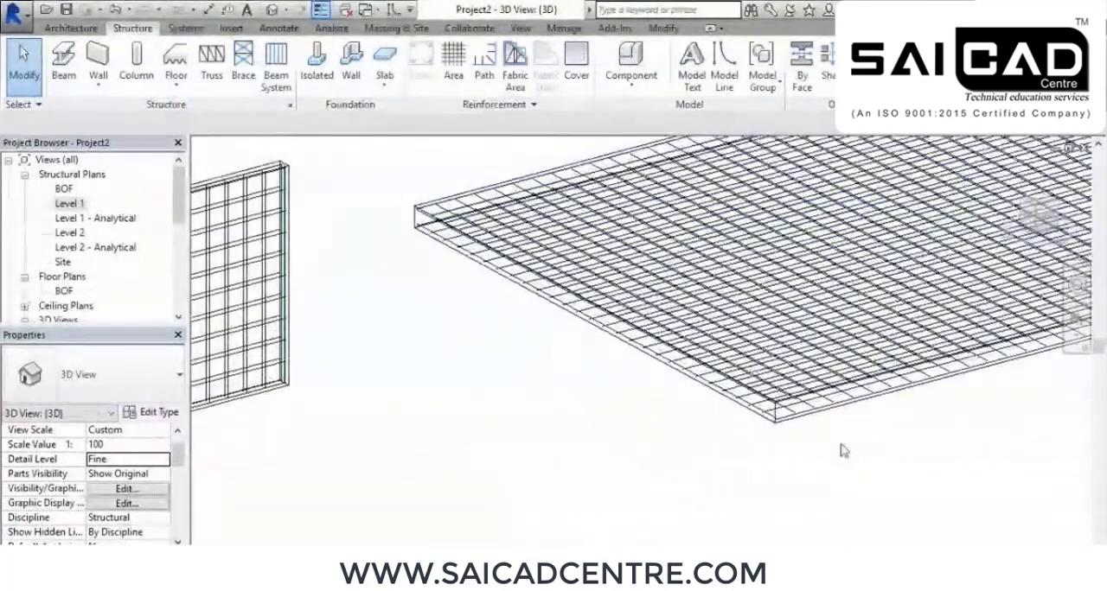
middle_click_drag(772, 421, 633, 412)
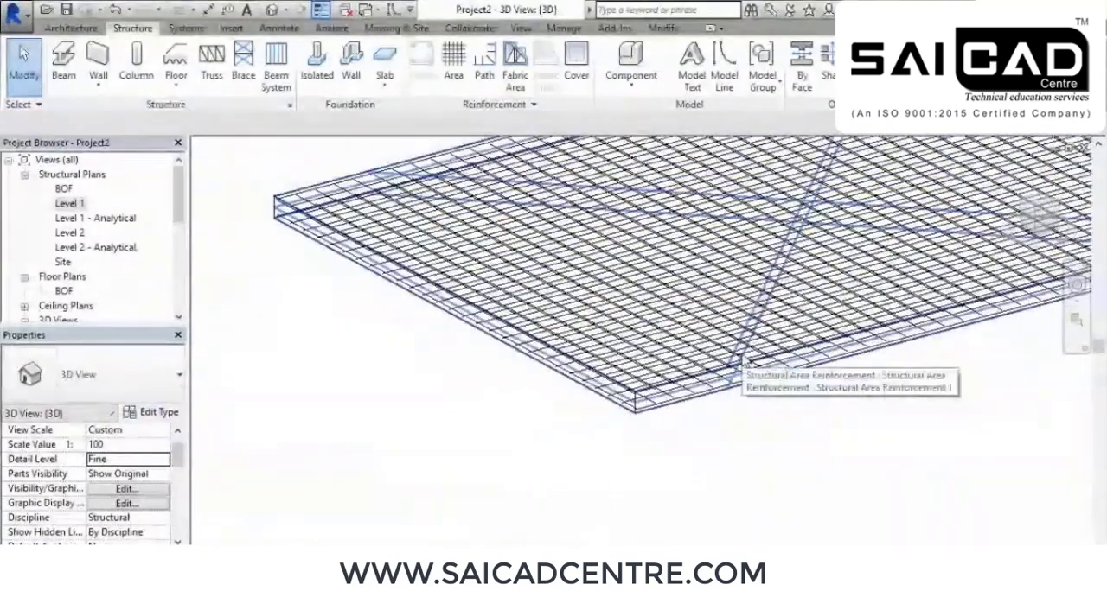
scroll(741, 359, "down", 3)
middle_click_drag(837, 408, 720, 482)
Show the slab's area reinforcement unobscured and as solid in the Analytical Model and {3D} views
left_click(647, 346)
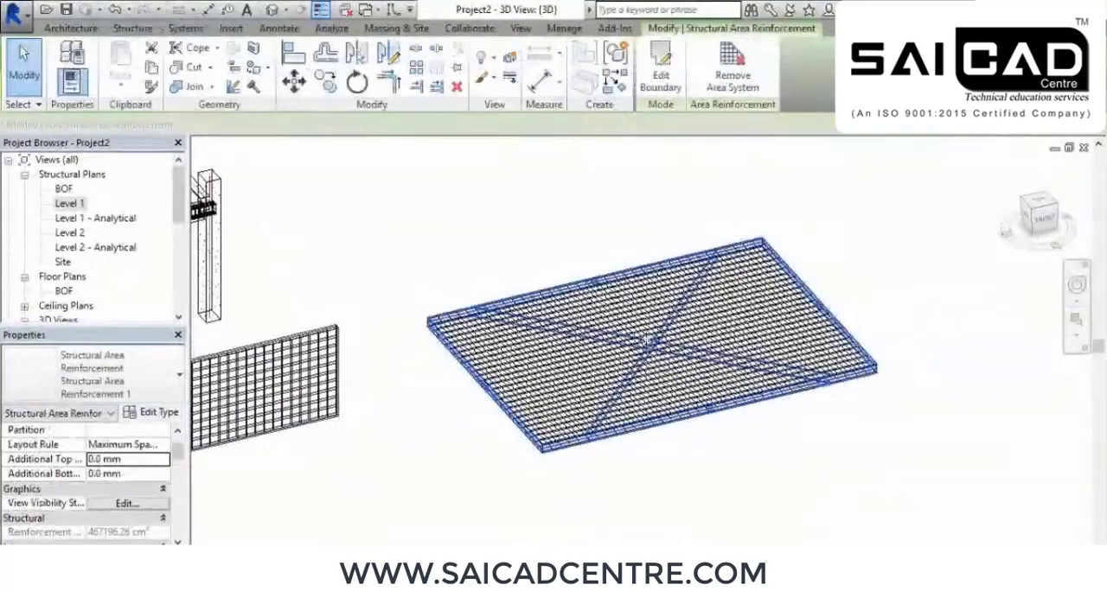
scroll(84, 443, "down", 2)
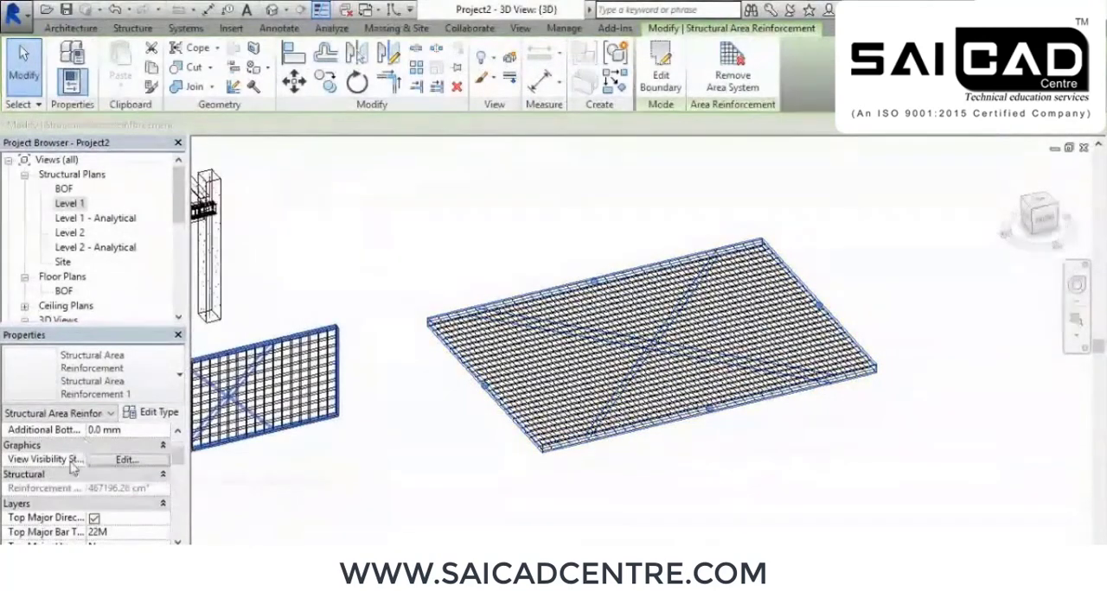
left_click(127, 460)
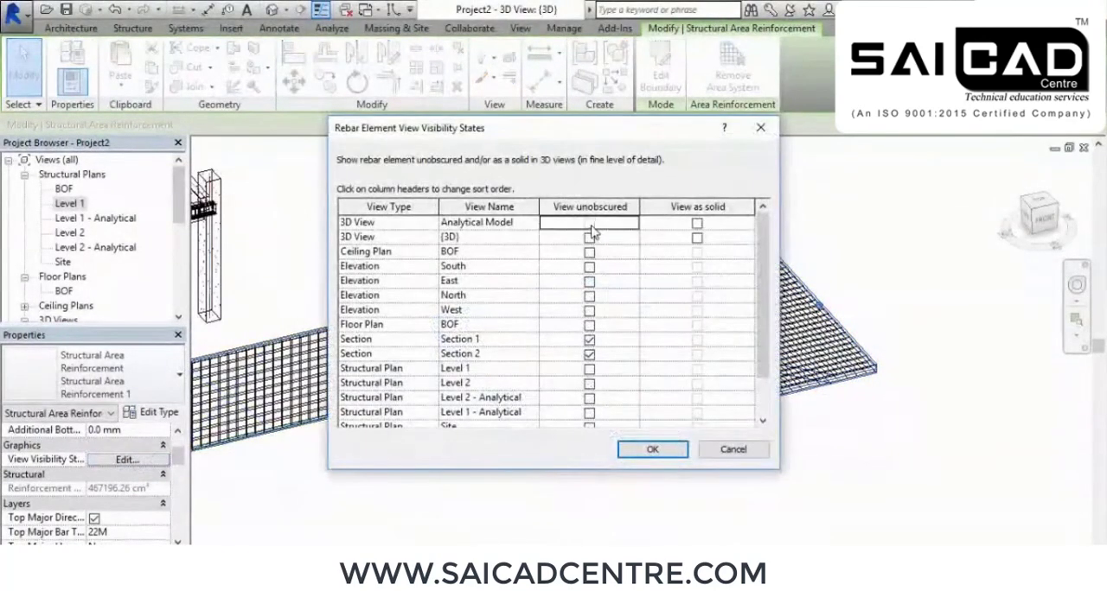
left_click(589, 237)
left_click(697, 223)
left_click(697, 237)
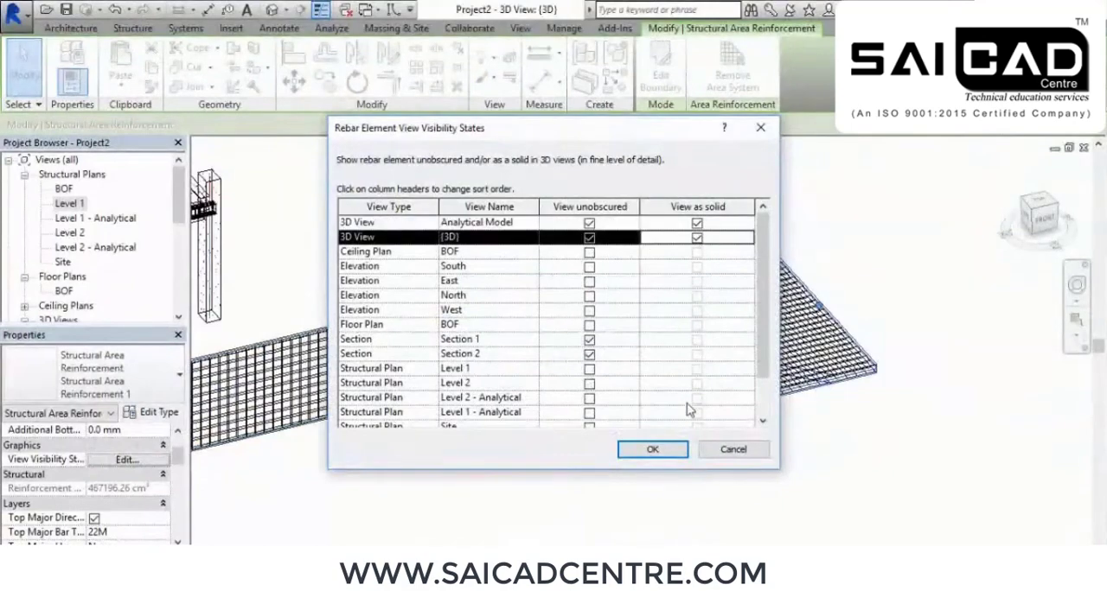
left_click(653, 450)
left_click(680, 462)
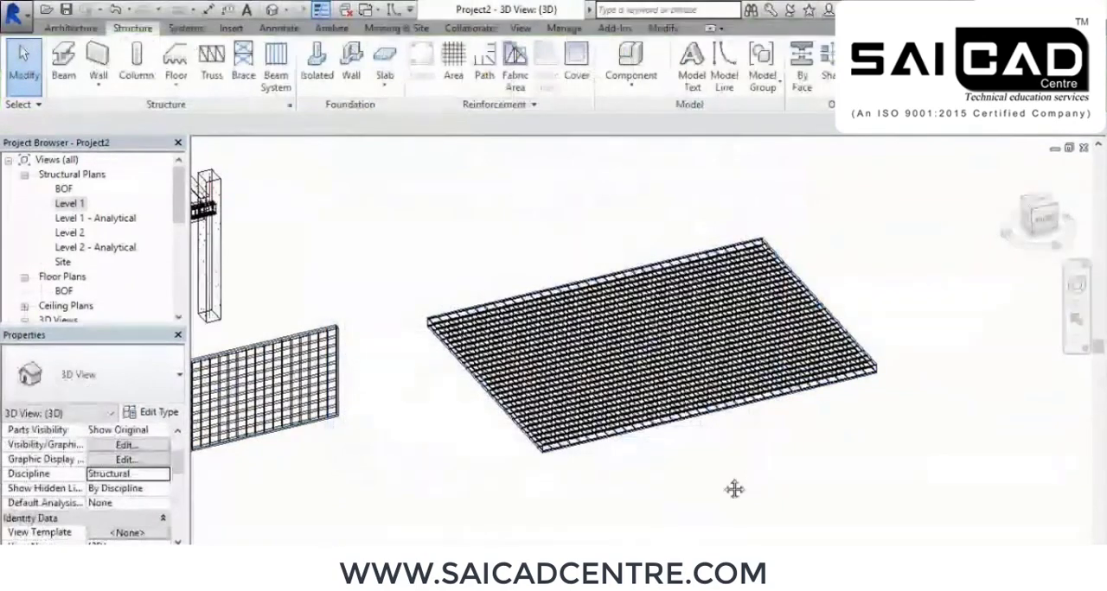
Switch the 3D view to the Realistic visual style and inspect the solid bars at the slab's front corner
left_click(278, 556)
left_click(321, 529)
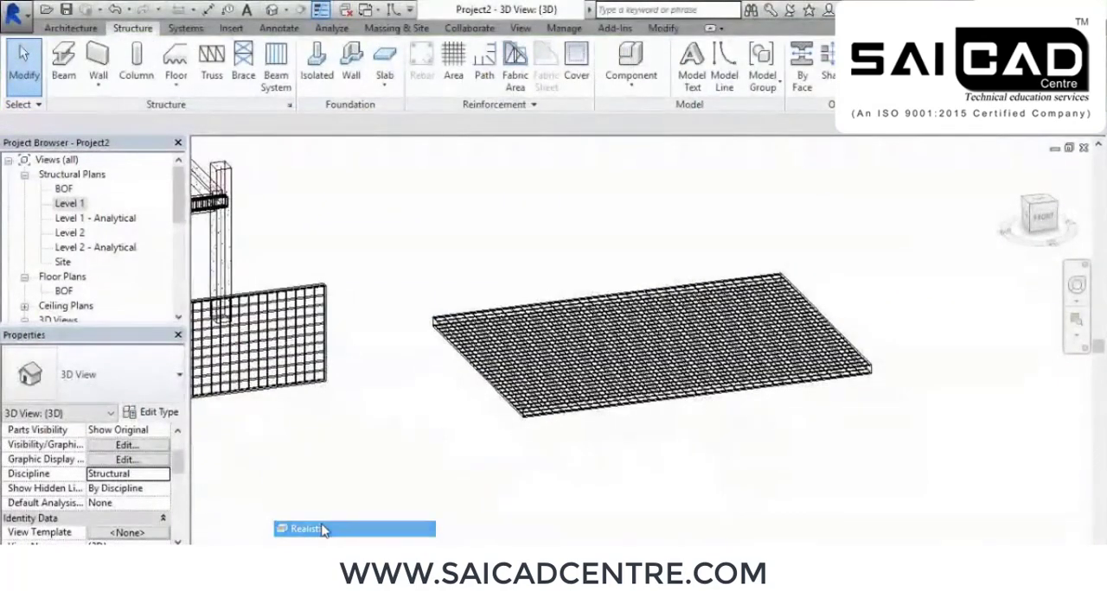
scroll(578, 472, "up", 8)
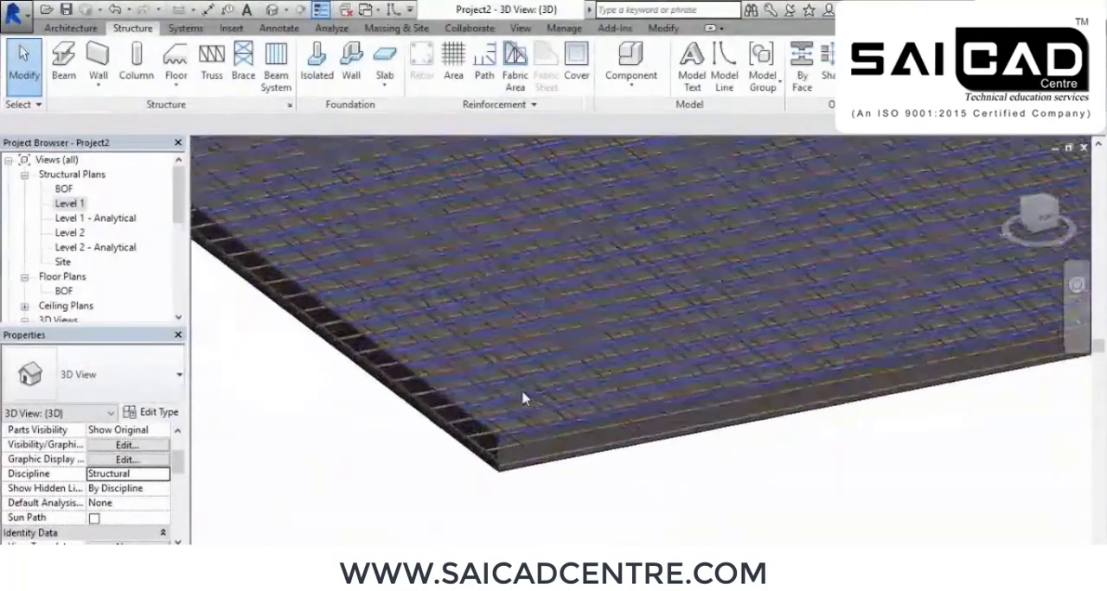
middle_click_drag(561, 450, 591, 464, "shift")
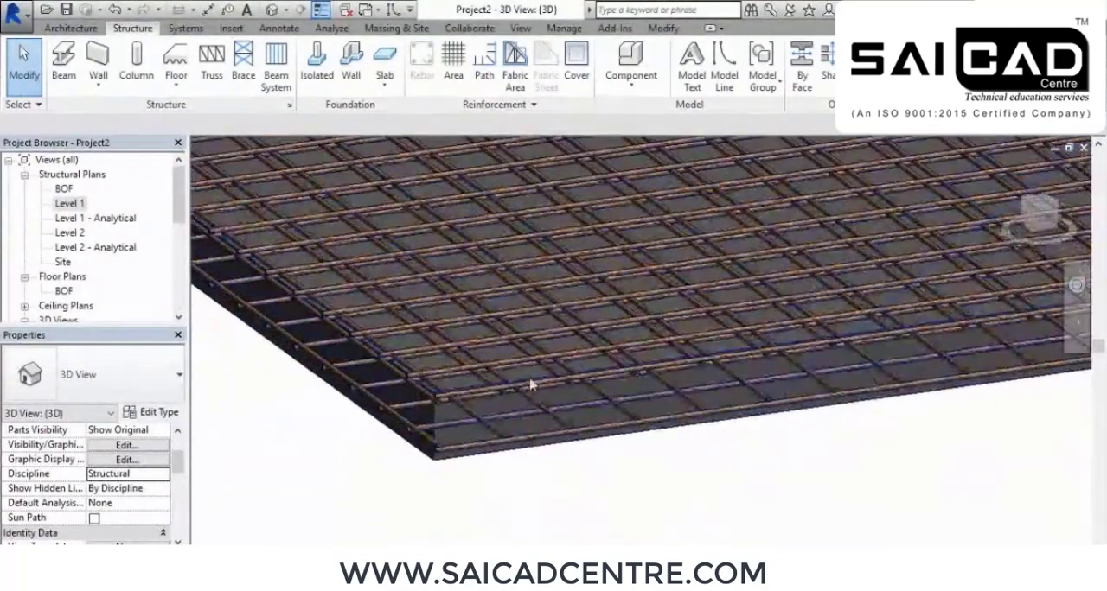
scroll(532, 373, "down", 4)
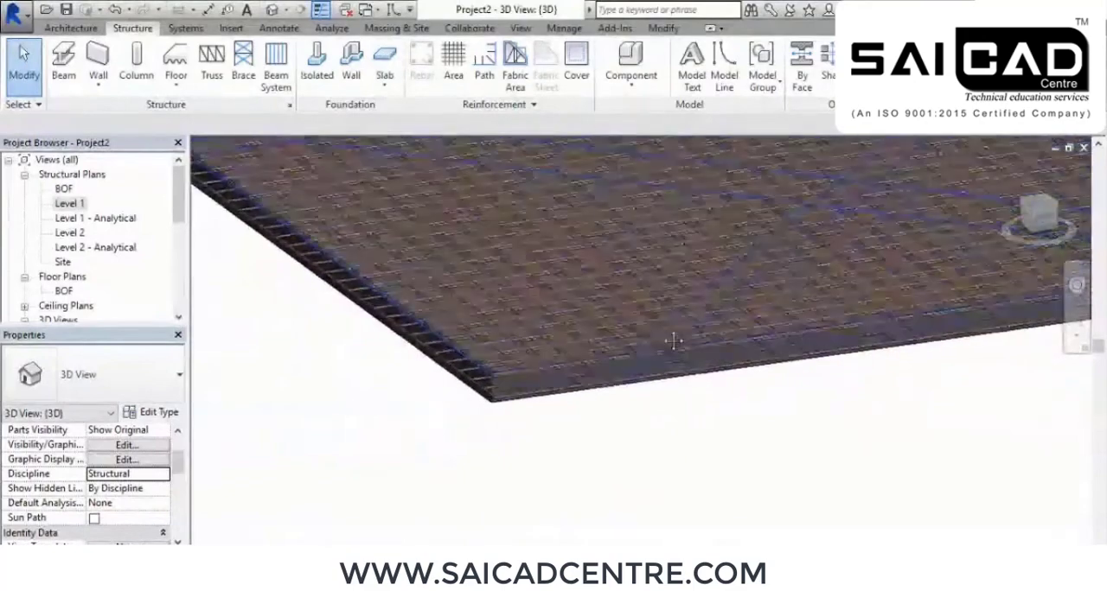
middle_click_drag(538, 365, 731, 348, "shift")
Select the floor slab's area reinforcement and set its top major bar type to 16M
left_click(765, 331)
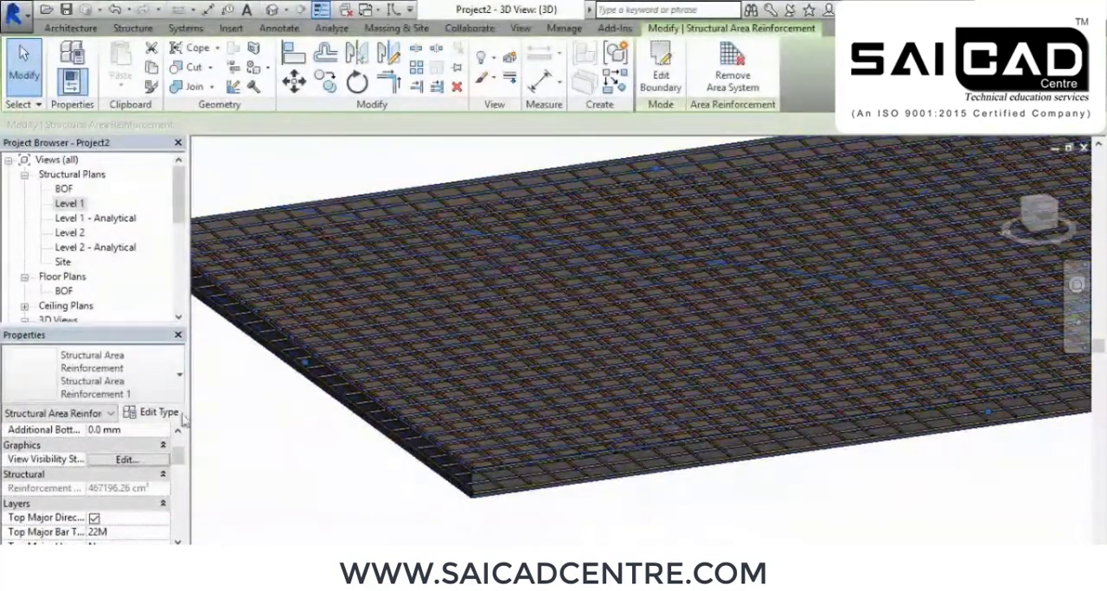
left_click_drag(180, 456, 176, 470)
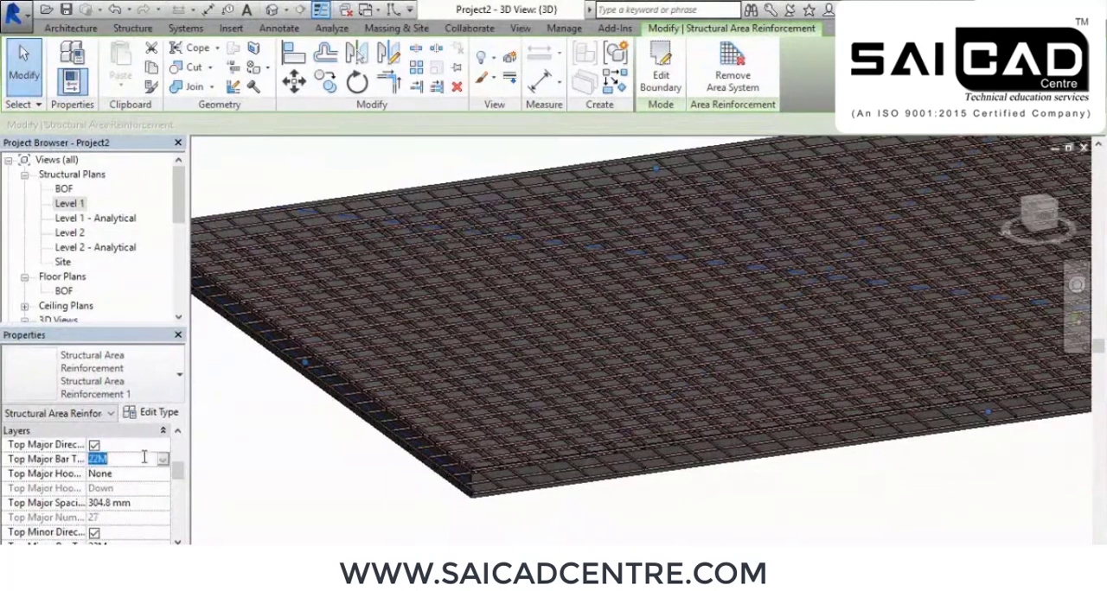
left_click(163, 461)
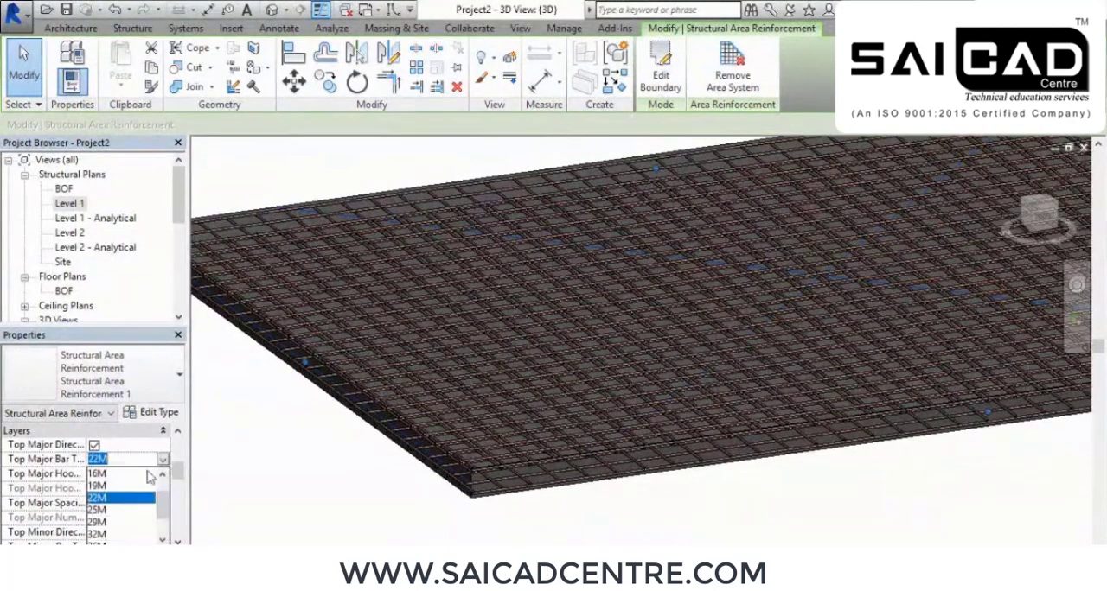
scroll(108, 485, "up", 1)
left_click(98, 487)
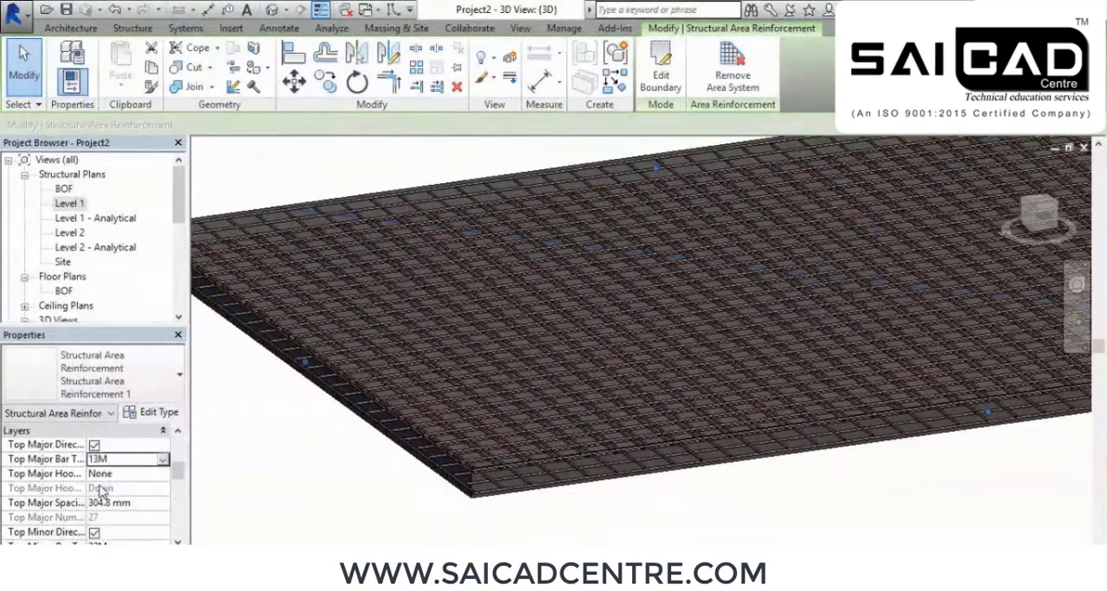
left_click(164, 460)
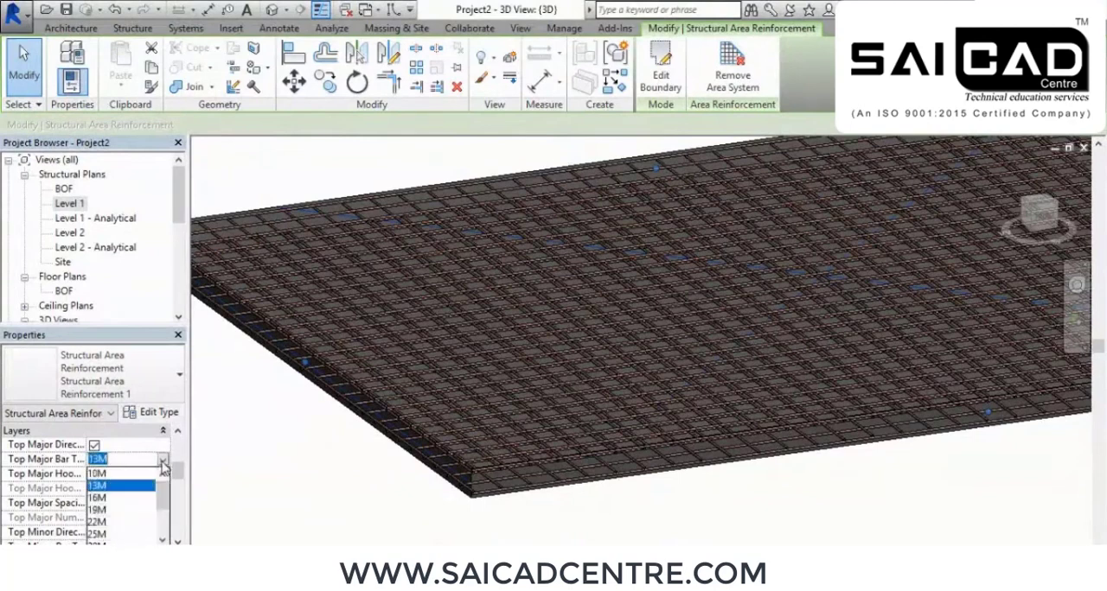
left_click(101, 500)
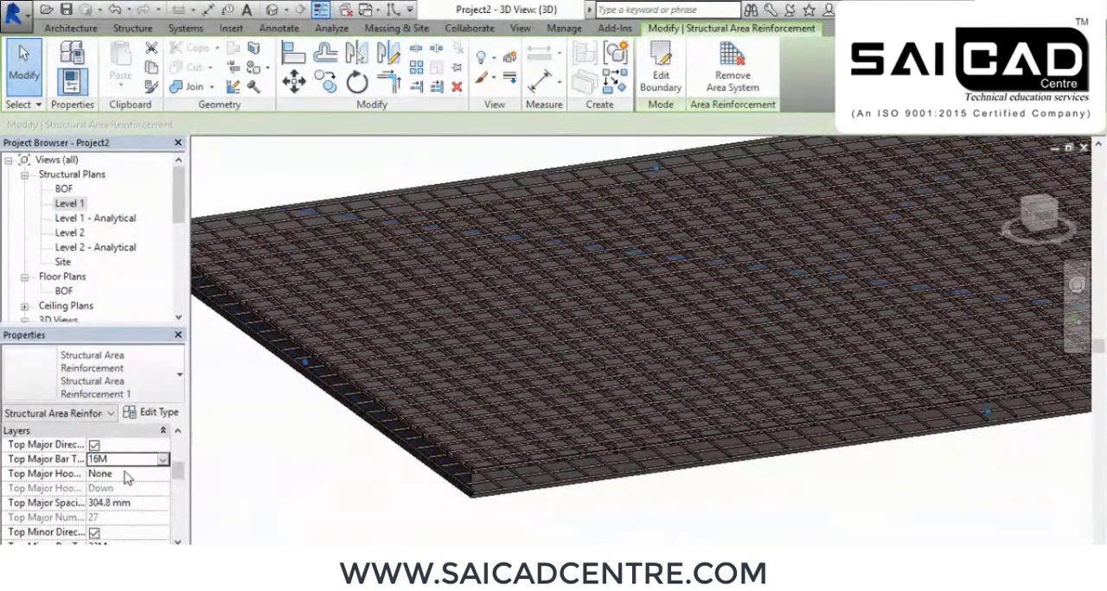
Try the Standard - 90 deg. hook type on the slab's top major bars, inspect the bar ends, and restore it to None
left_click(127, 473)
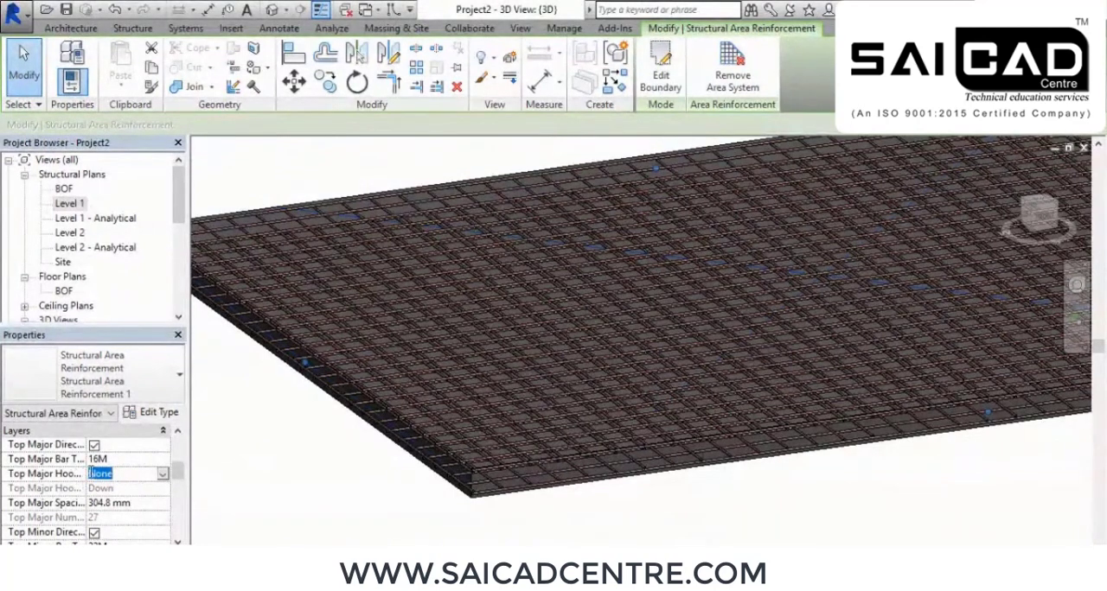
left_click_drag(86, 446, 117, 445)
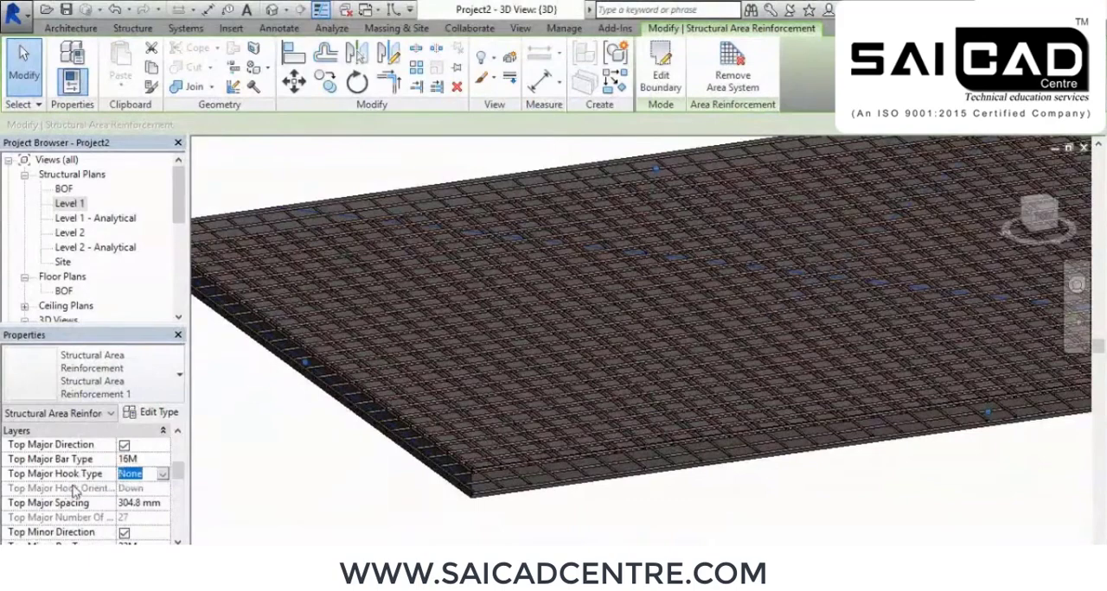
left_click(161, 475)
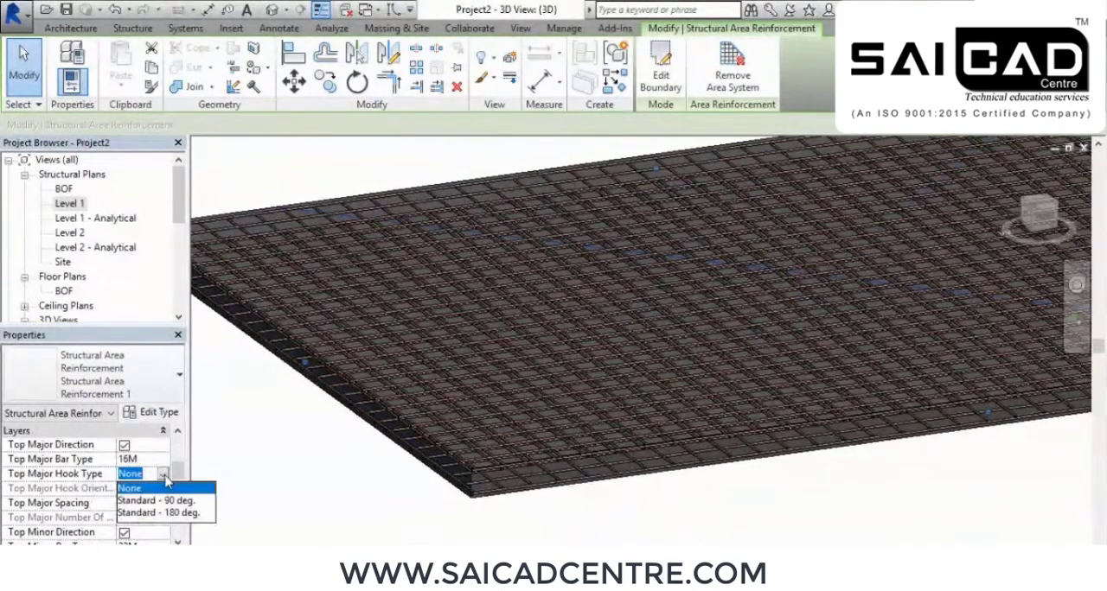
left_click(161, 502)
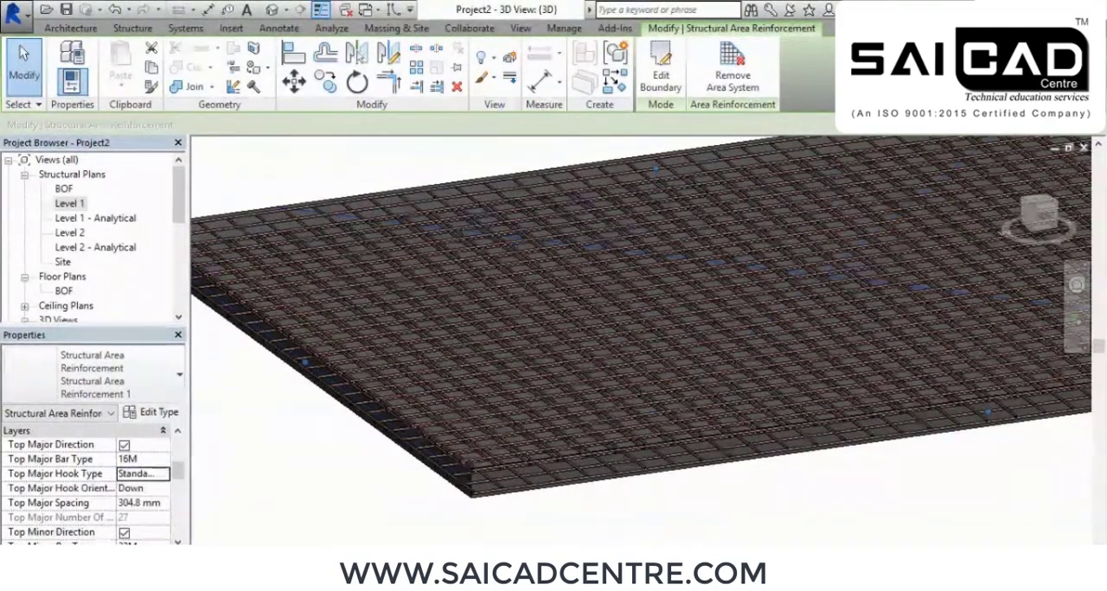
scroll(467, 489, "up", 6)
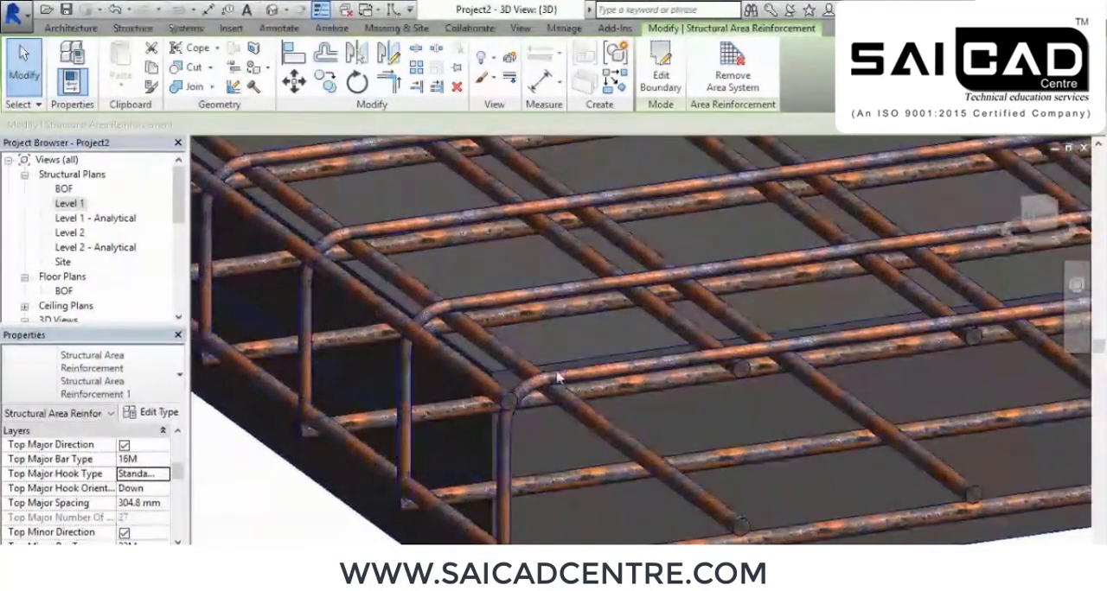
scroll(462, 362, "down", 4)
scroll(463, 361, "down", 3)
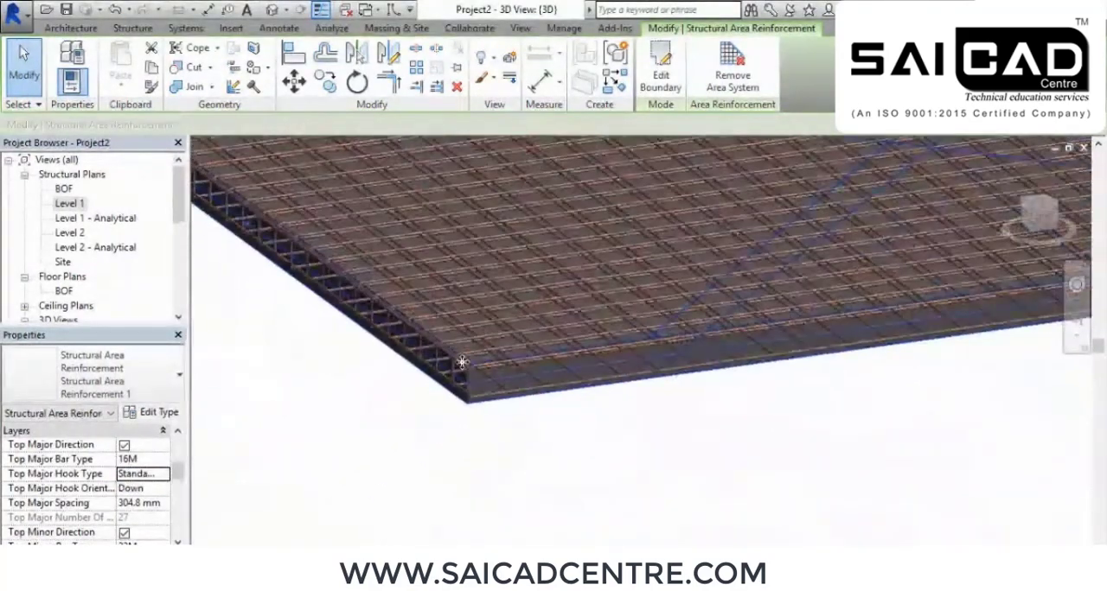
left_click(165, 474)
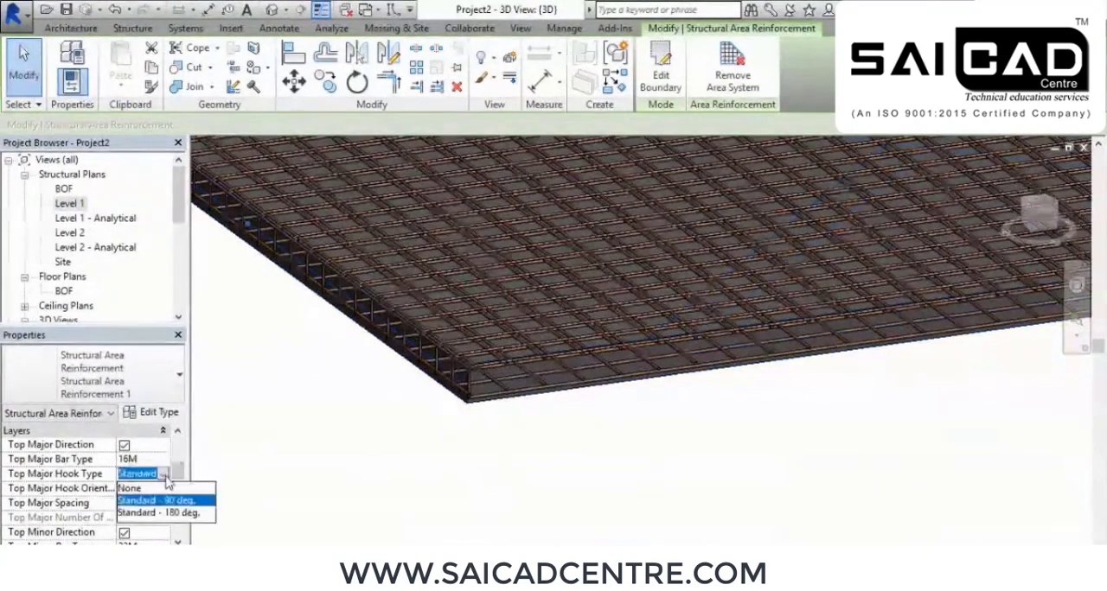
left_click(143, 489)
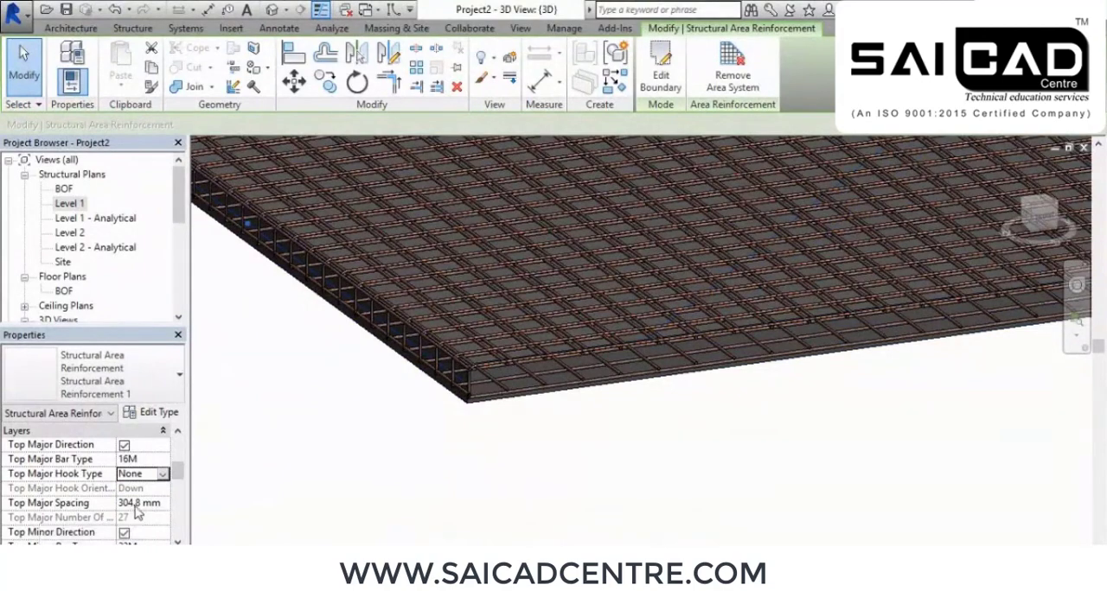
Set the top major bar spacing of the slab's area reinforcement to 150 mm
scroll(436, 372, "up", 5)
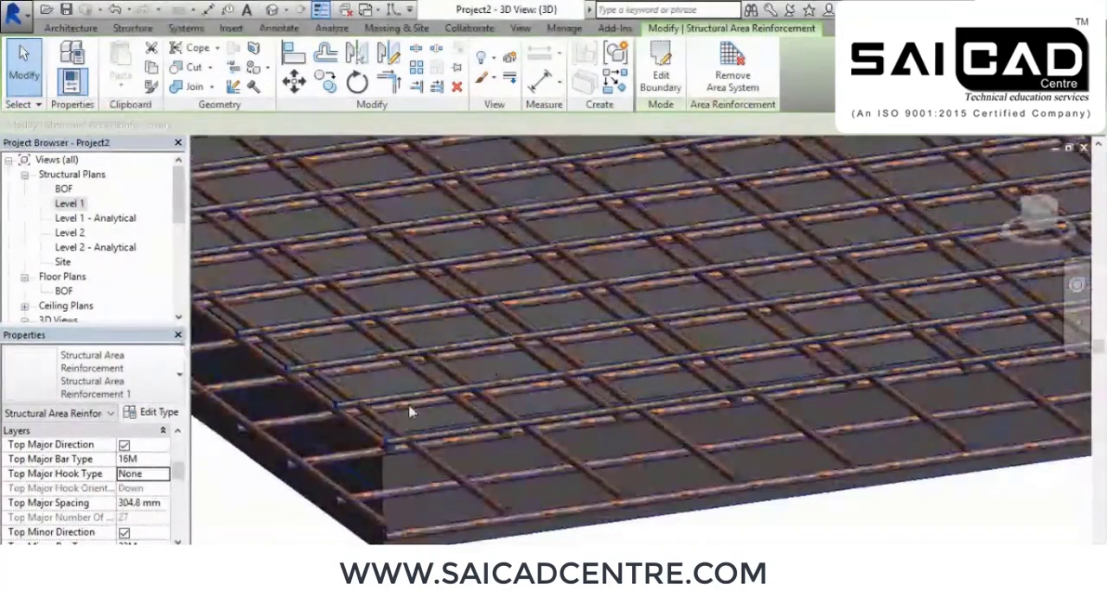
left_click(165, 505)
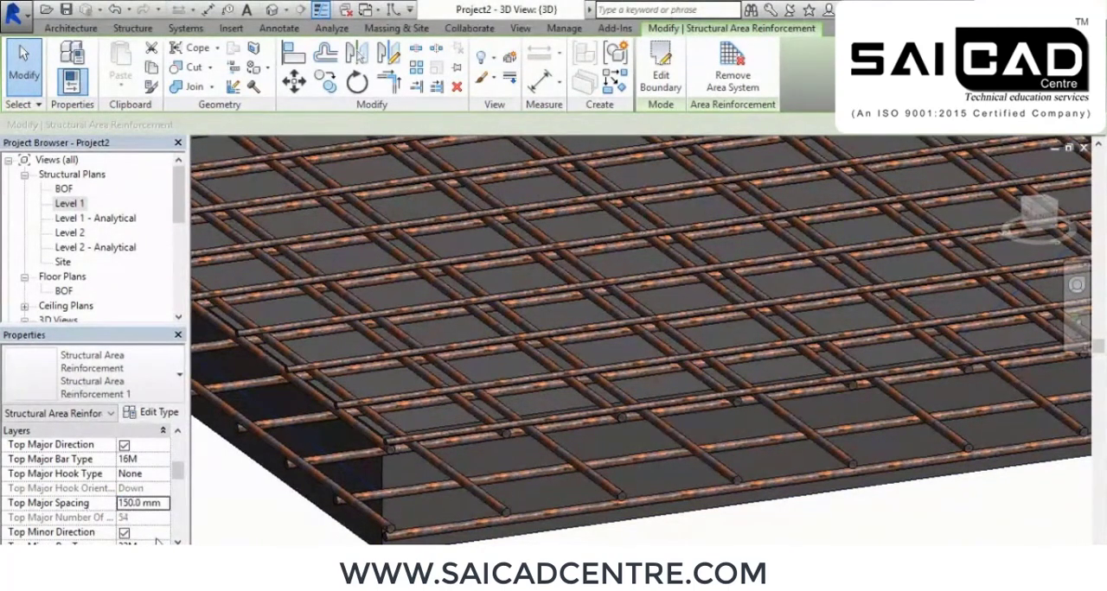
scroll(494, 397, "down", 1)
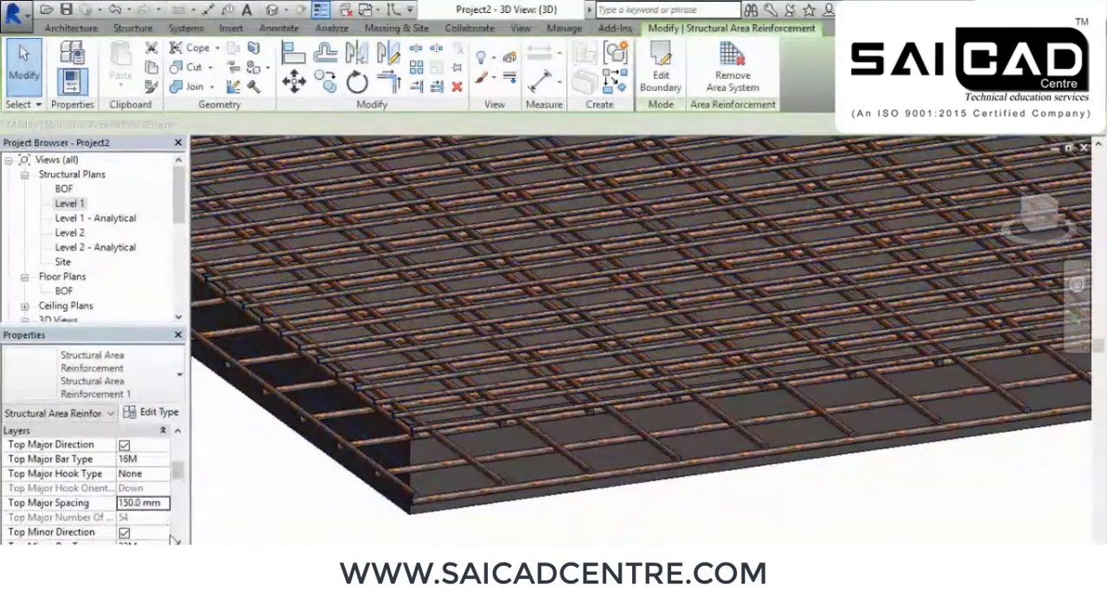
Set the slab's top minor bars to type 10M with a spacing of 150 mm
scroll(171, 538, "down", 3)
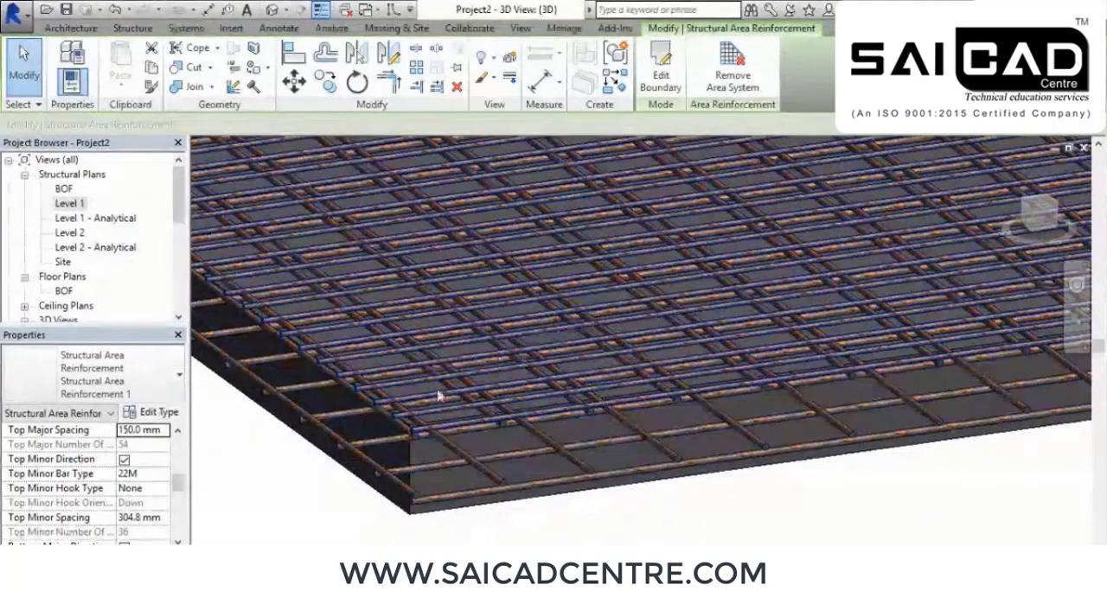
left_click(163, 478)
left_click(166, 474)
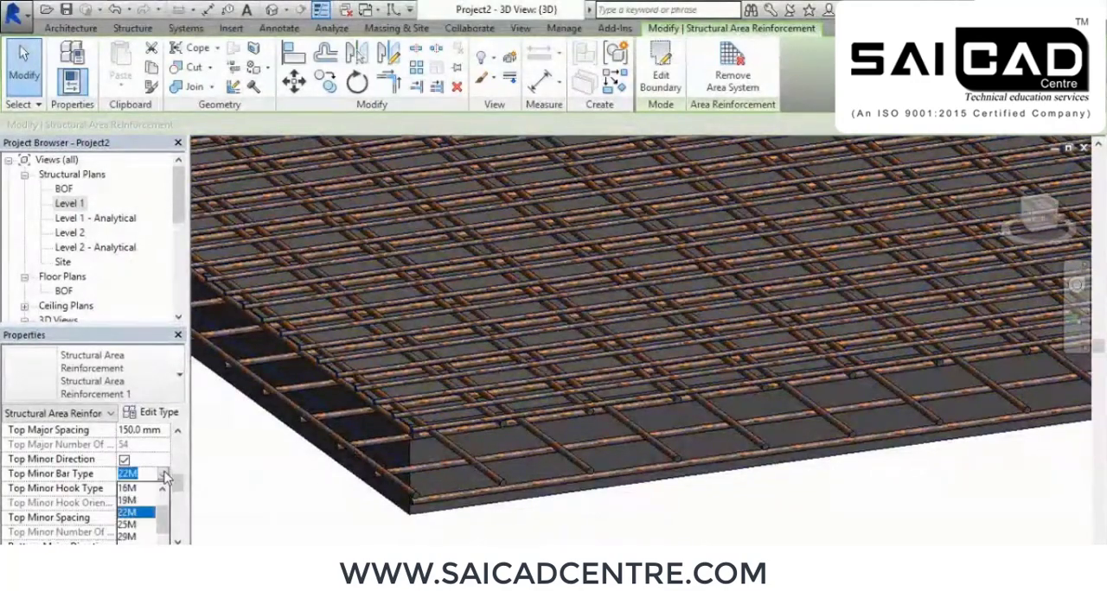
scroll(132, 517, "up", 1)
left_click(128, 489)
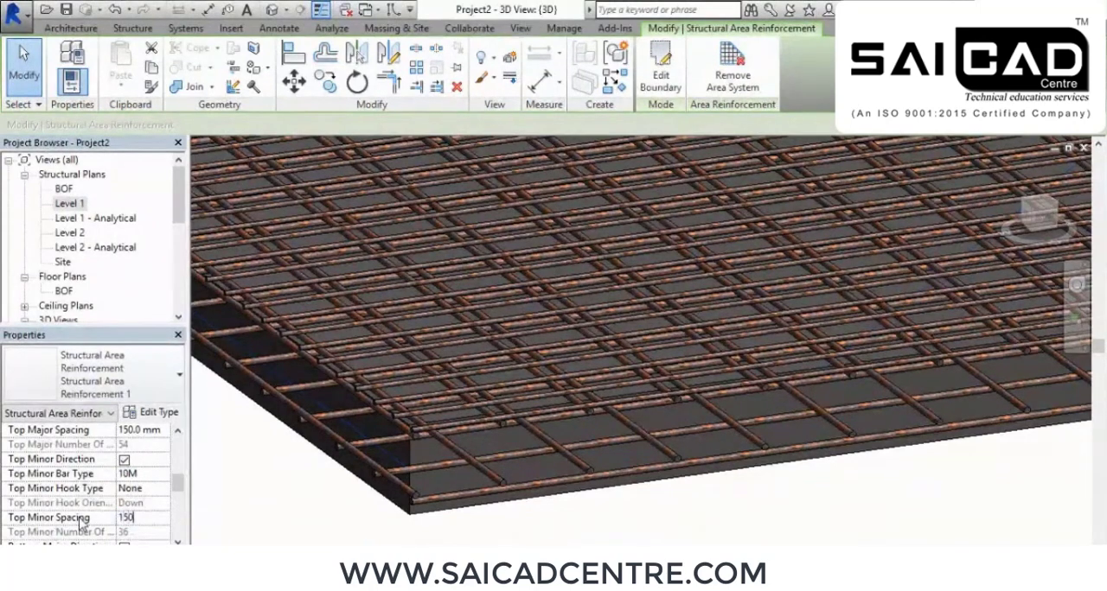
scroll(301, 462, "up", 2)
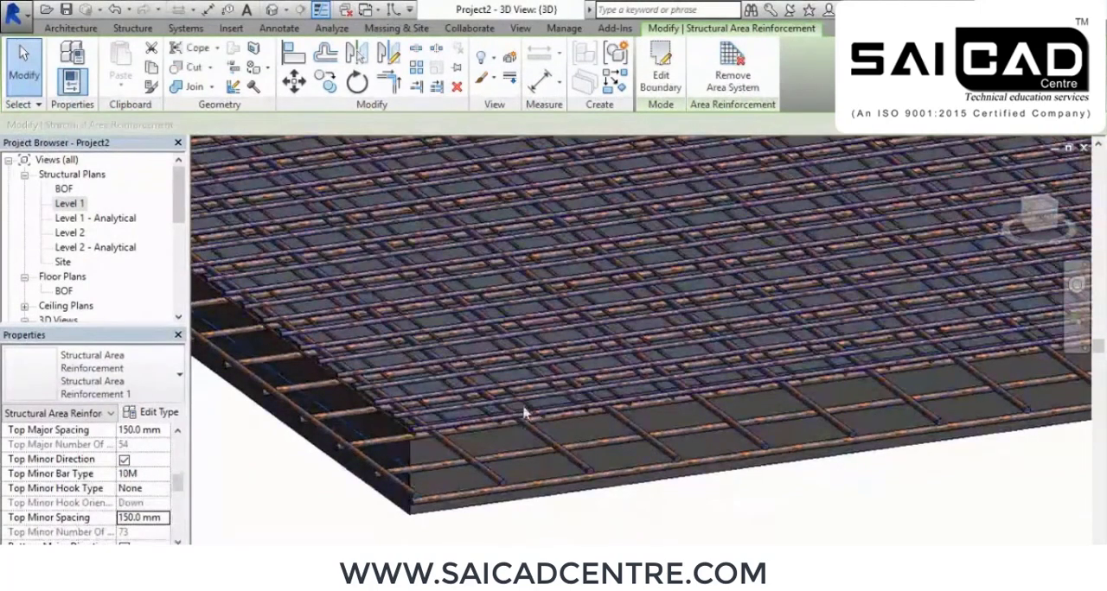
scroll(517, 460, "up", 5)
scroll(517, 460, "down", 6)
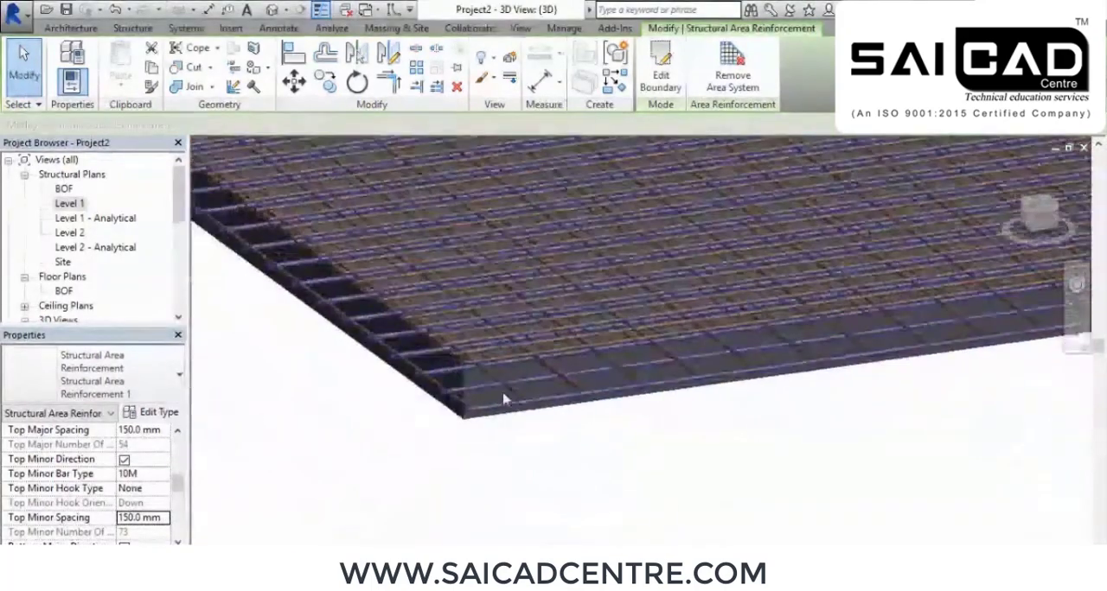
Turn off the bottom major and bottom minor direction layers of the slab's area reinforcement
left_click_drag(176, 486, 177, 500)
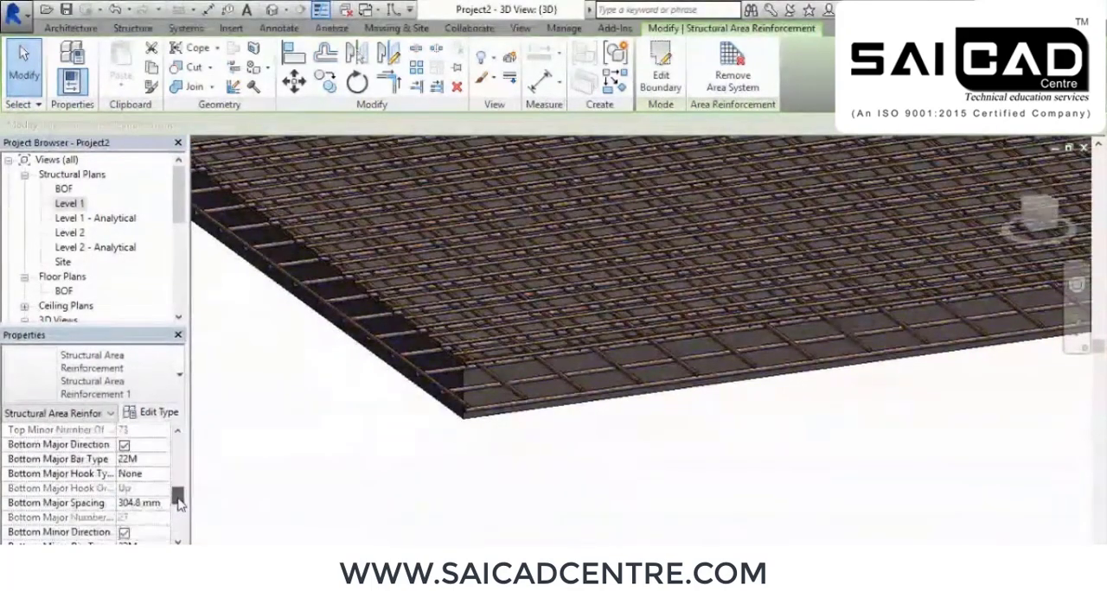
left_click(124, 446)
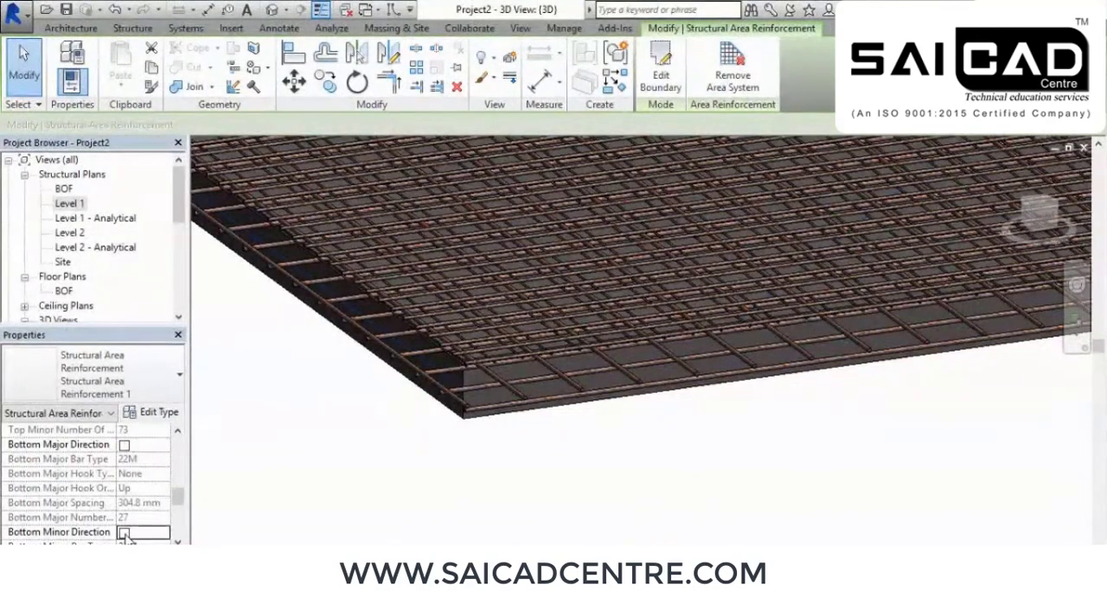
left_click(578, 466)
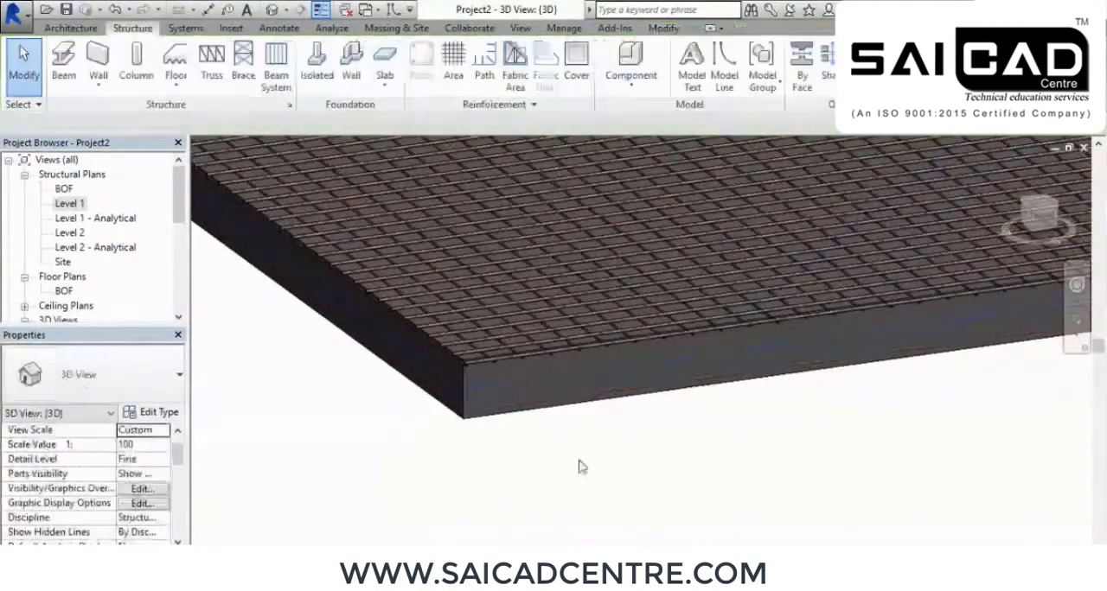
Examine the slab's remaining top bar mesh up close at the front corner and across the whole slab
scroll(658, 432, "up", 5)
scroll(733, 390, "up", 3)
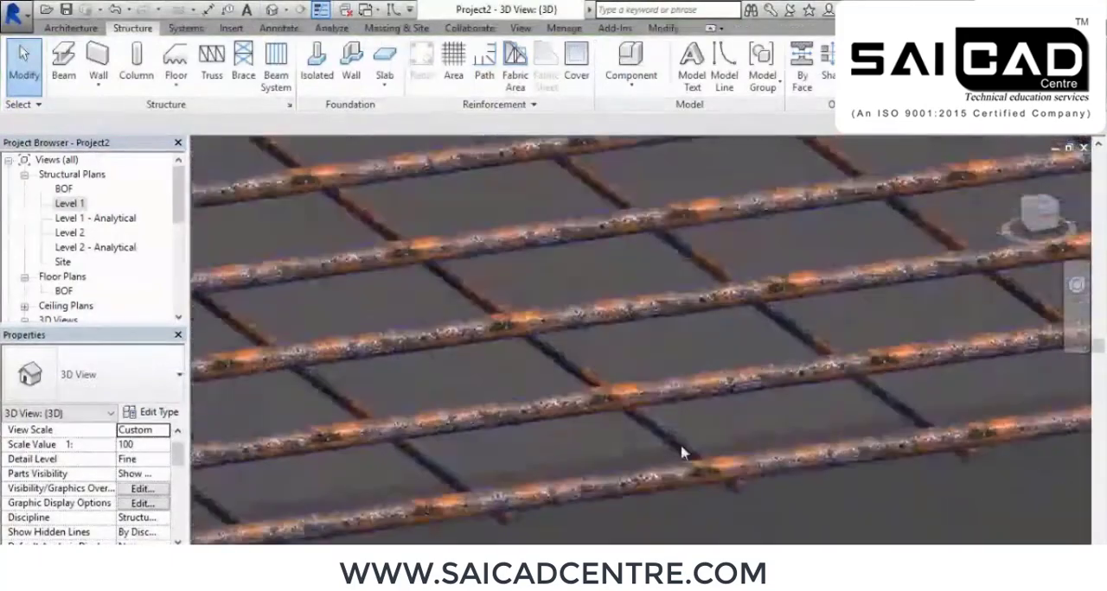
scroll(744, 401, "down", 5)
scroll(739, 400, "down", 4)
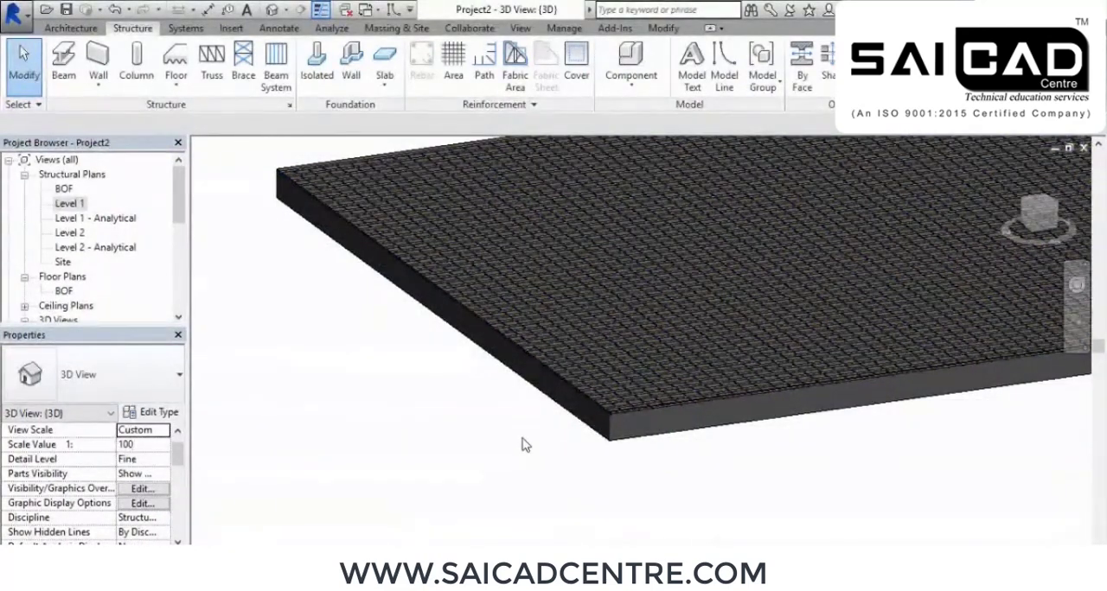
scroll(702, 415, "up", 3)
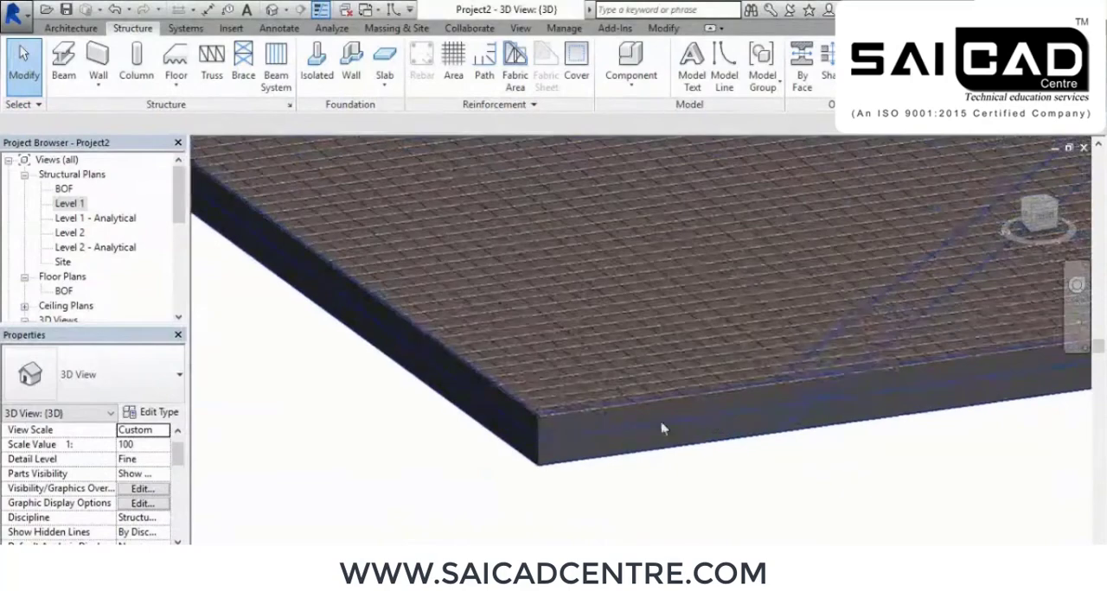
scroll(609, 376, "up", 3)
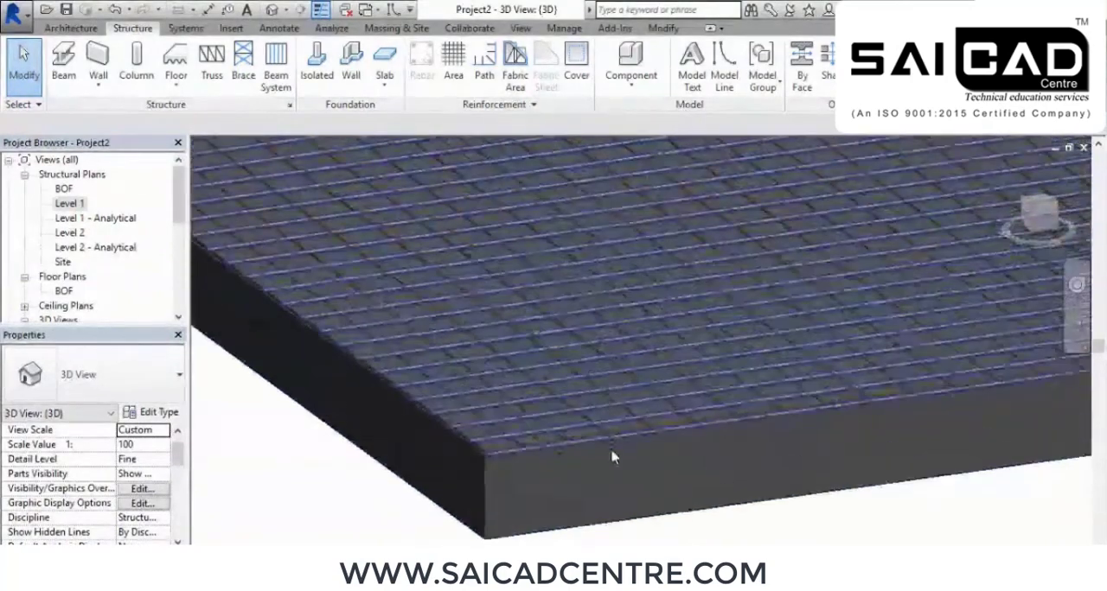
scroll(606, 482, "down", 3)
scroll(619, 434, "down", 2)
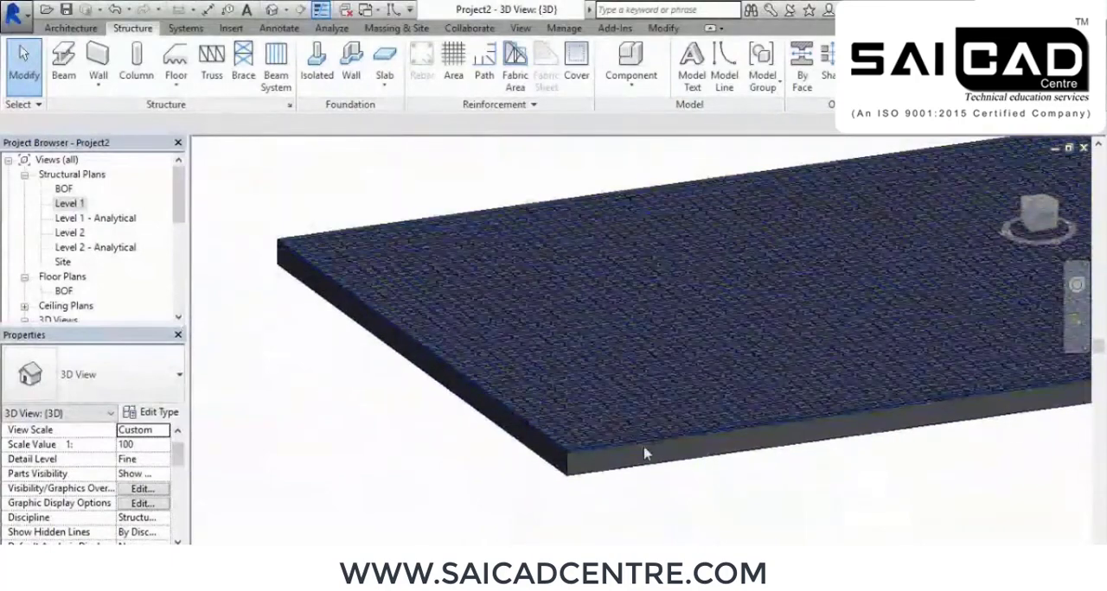
middle_click_drag(782, 480, 590, 451)
scroll(590, 457, "down", 2)
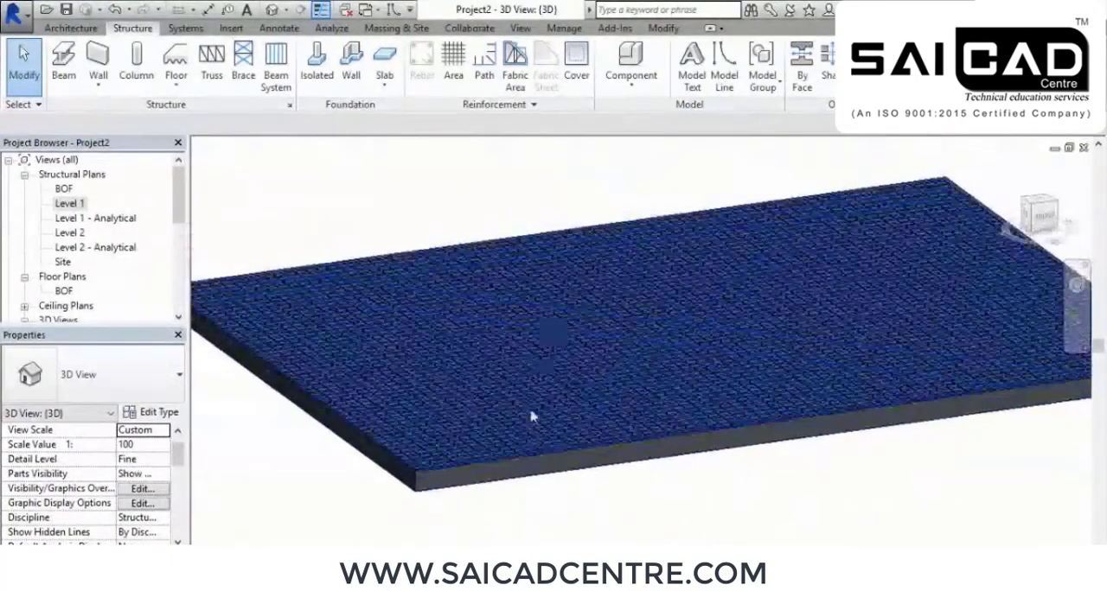
scroll(488, 433, "down", 4)
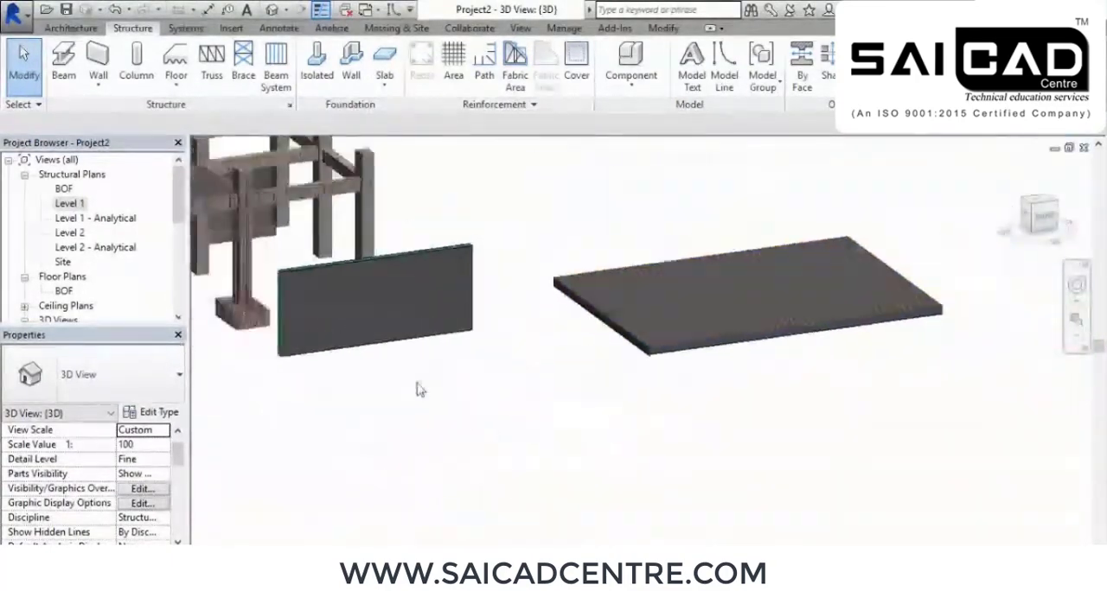
Review the exterior layer settings of the separate wall's area reinforcement, then look over the whole model and the slab again
scroll(434, 311, "up", 5)
left_click(434, 312)
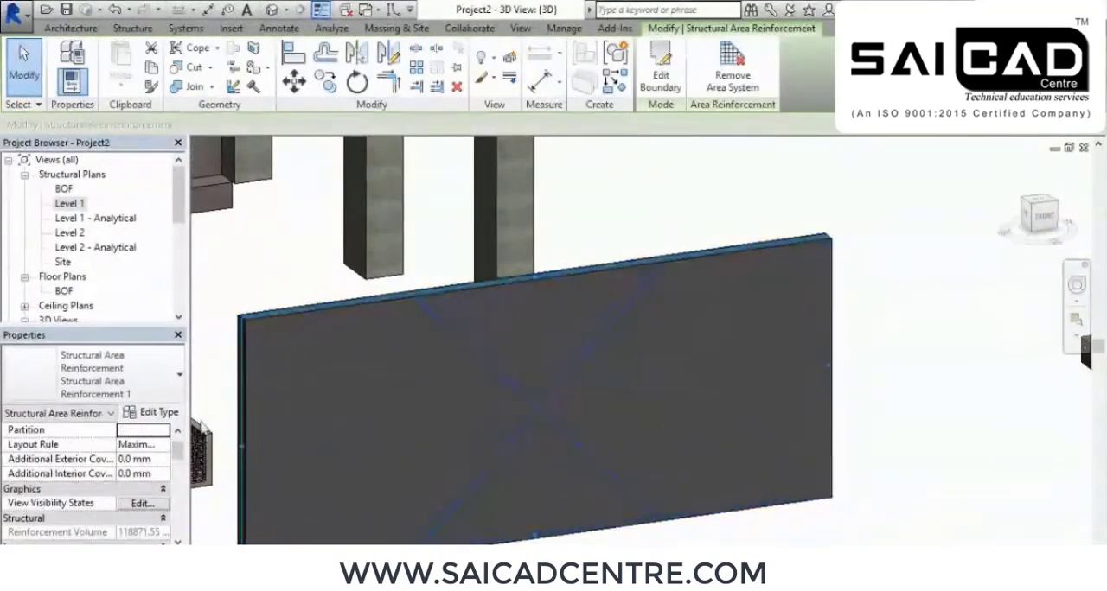
scroll(98, 485, "down", 4)
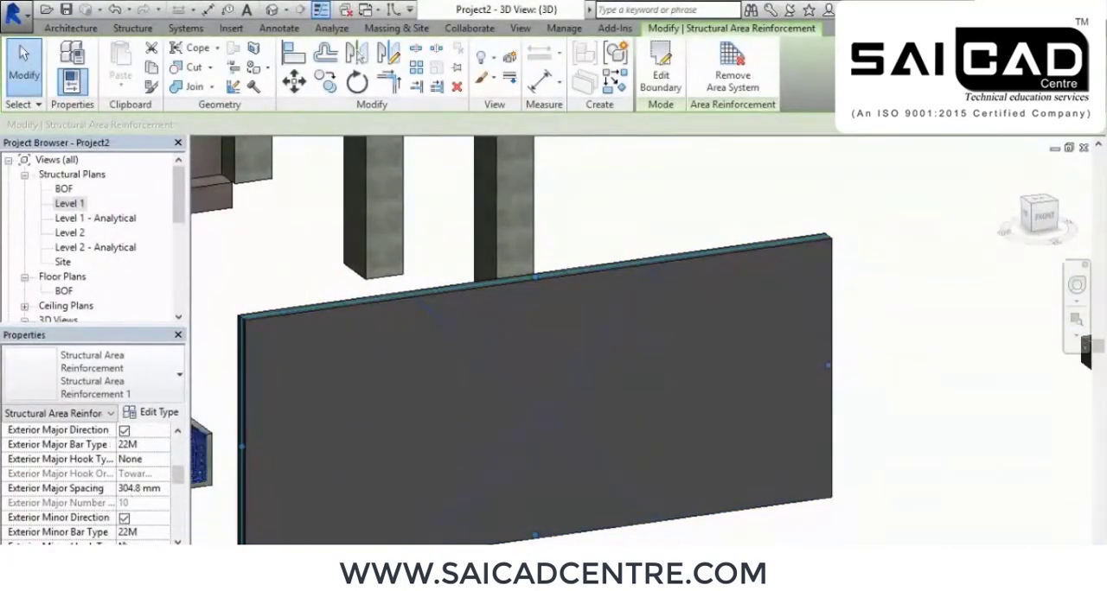
left_click(988, 346)
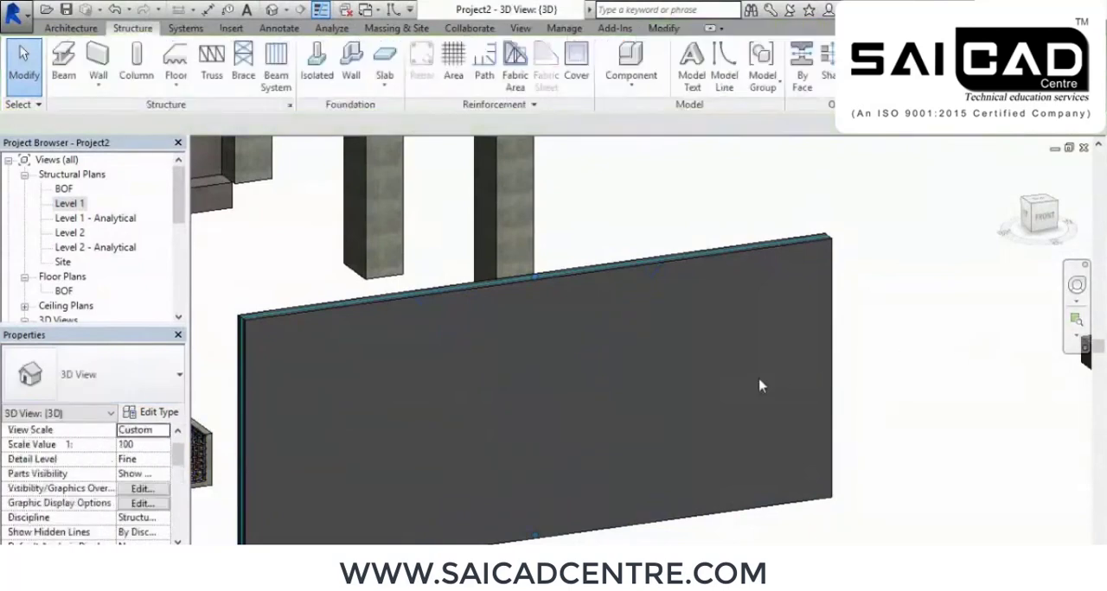
scroll(625, 368, "down", 6)
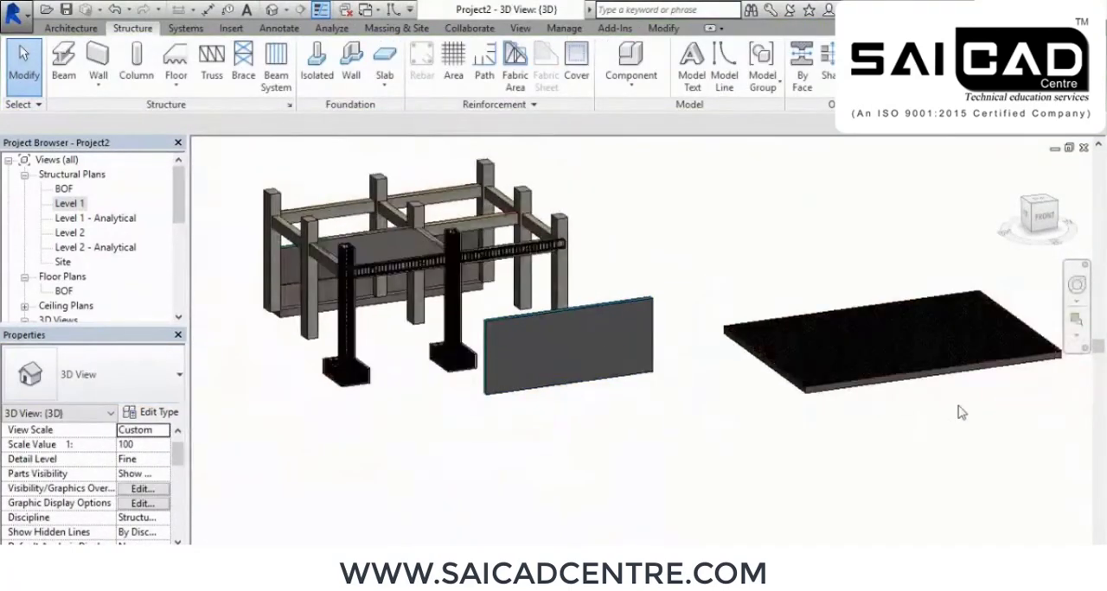
scroll(793, 383, "up", 5)
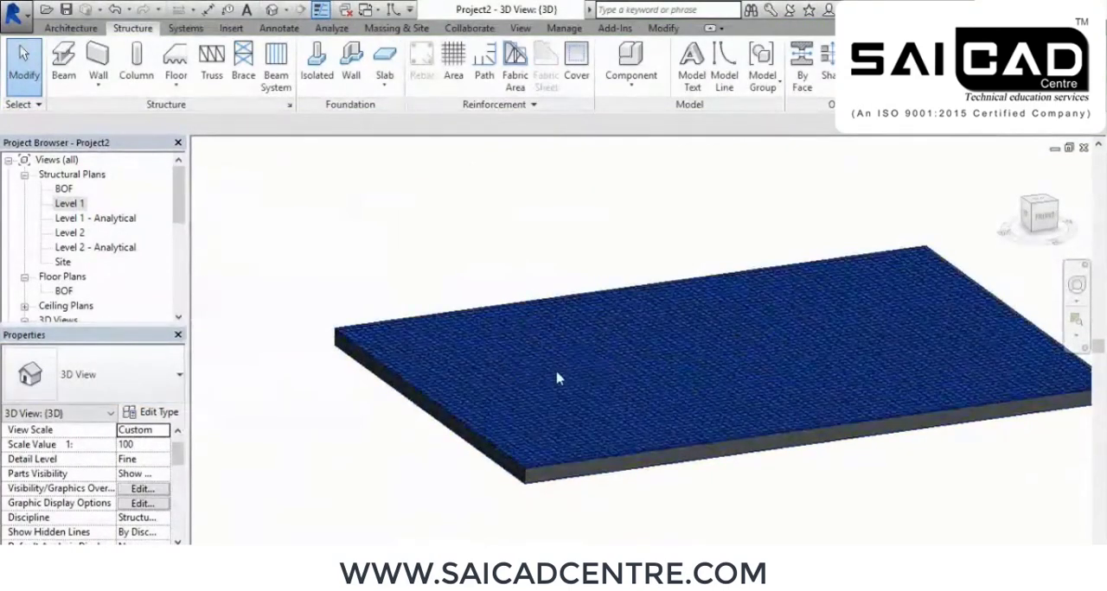
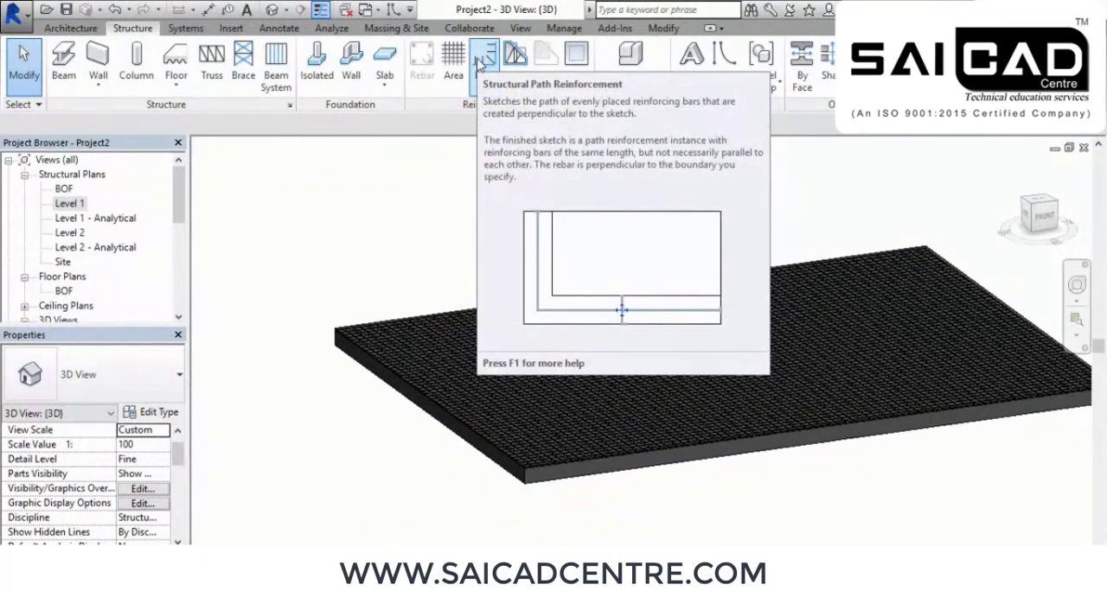
In the Level 1 structural plan, start path reinforcement on the slab along its left edge, with the bars flipped to the slab's inside
double_click(67, 205)
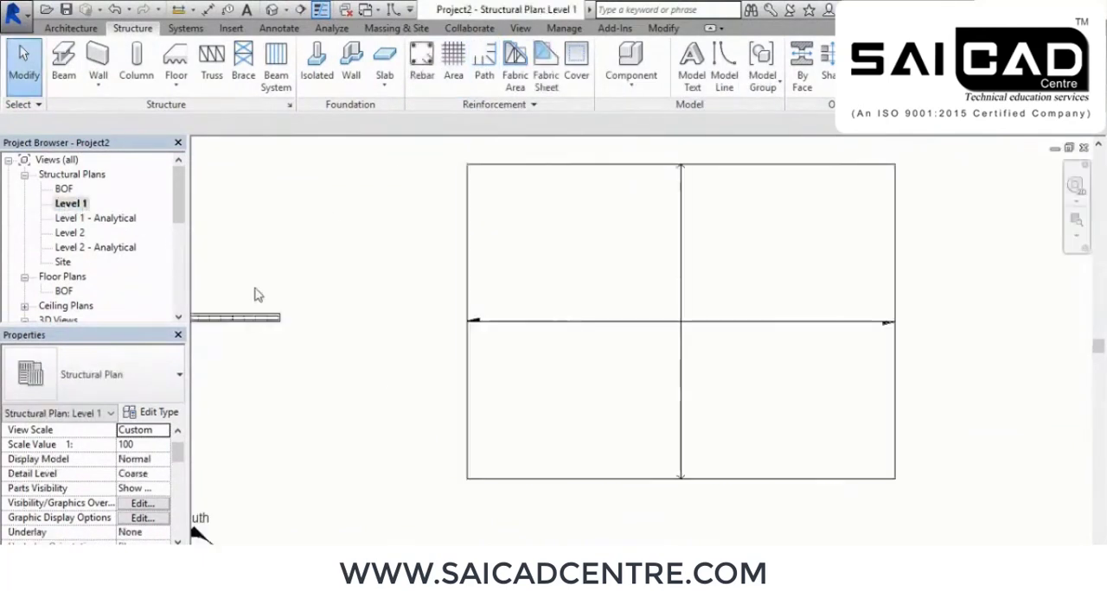
scroll(647, 365, "down", 3)
middle_click_drag(686, 389, 686, 416)
scroll(584, 317, "up", 2)
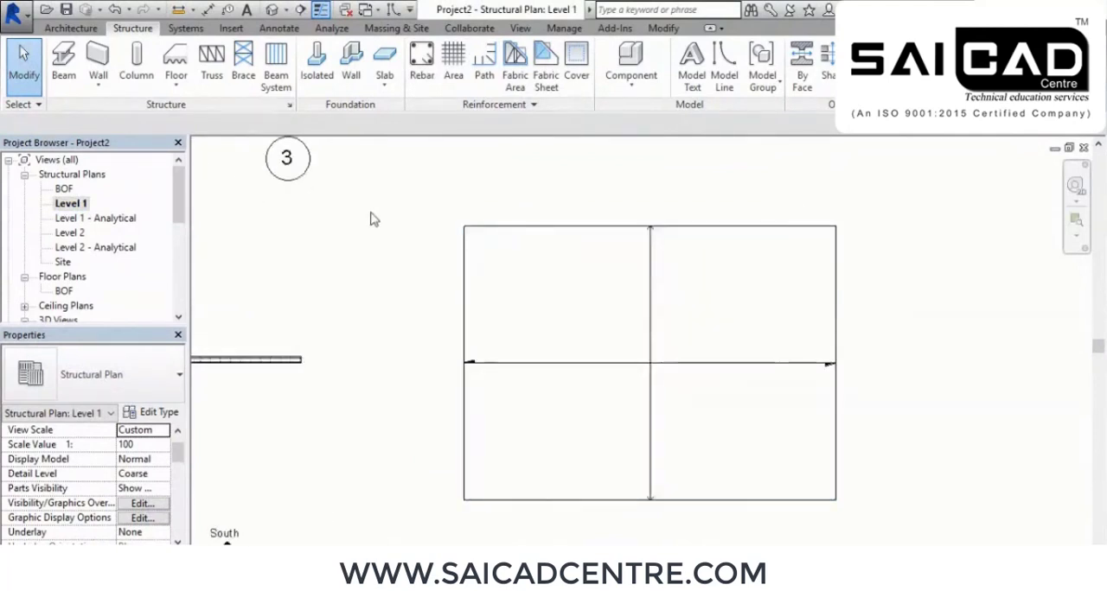
left_click(485, 65)
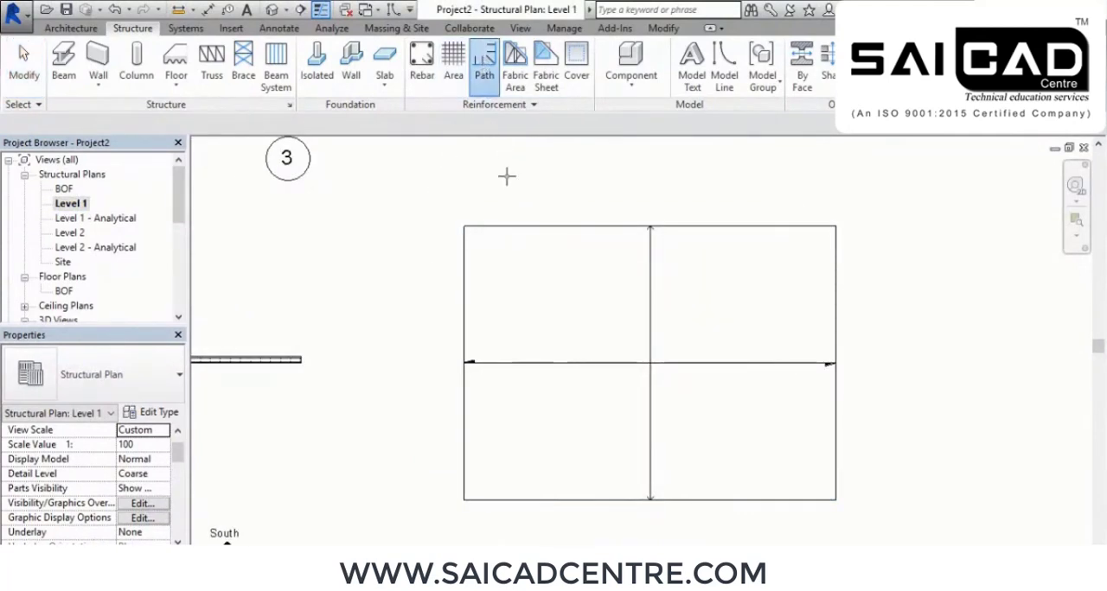
left_click(511, 235)
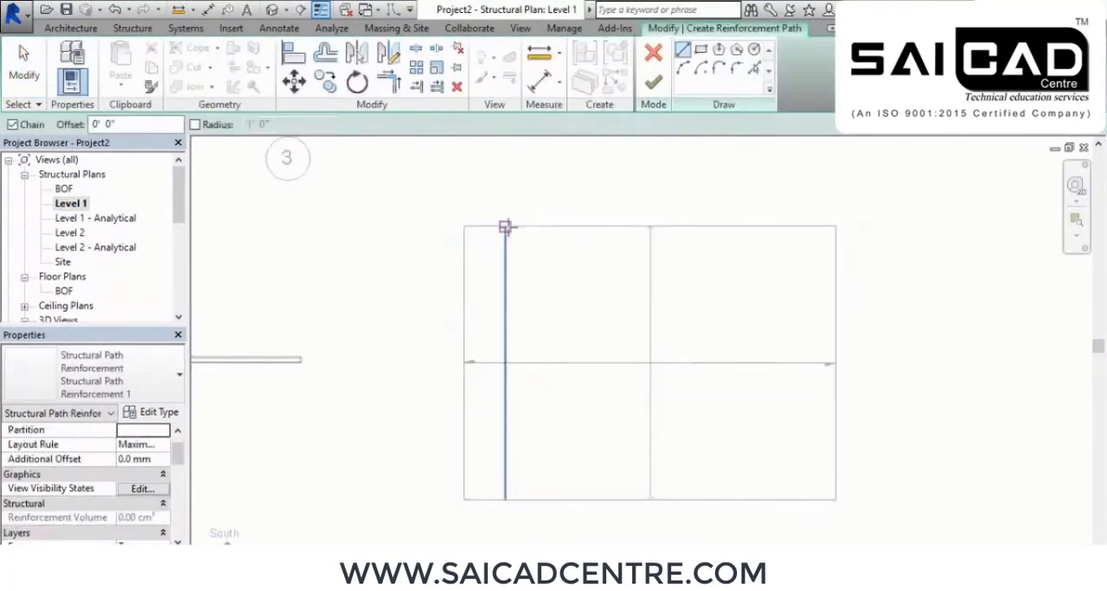
left_click(753, 70)
left_click(464, 277)
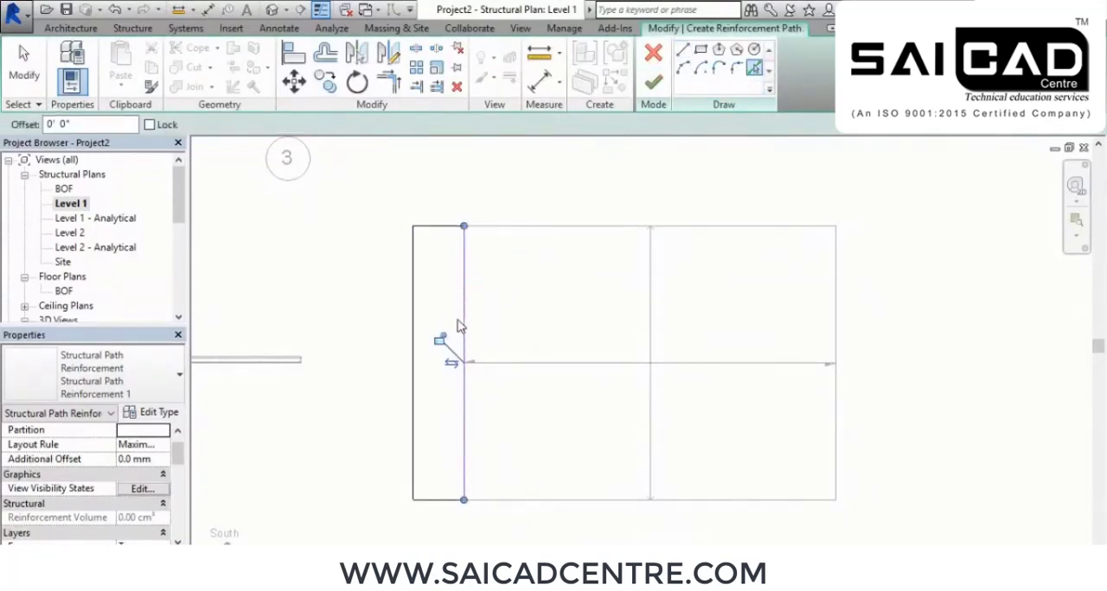
left_click(450, 364)
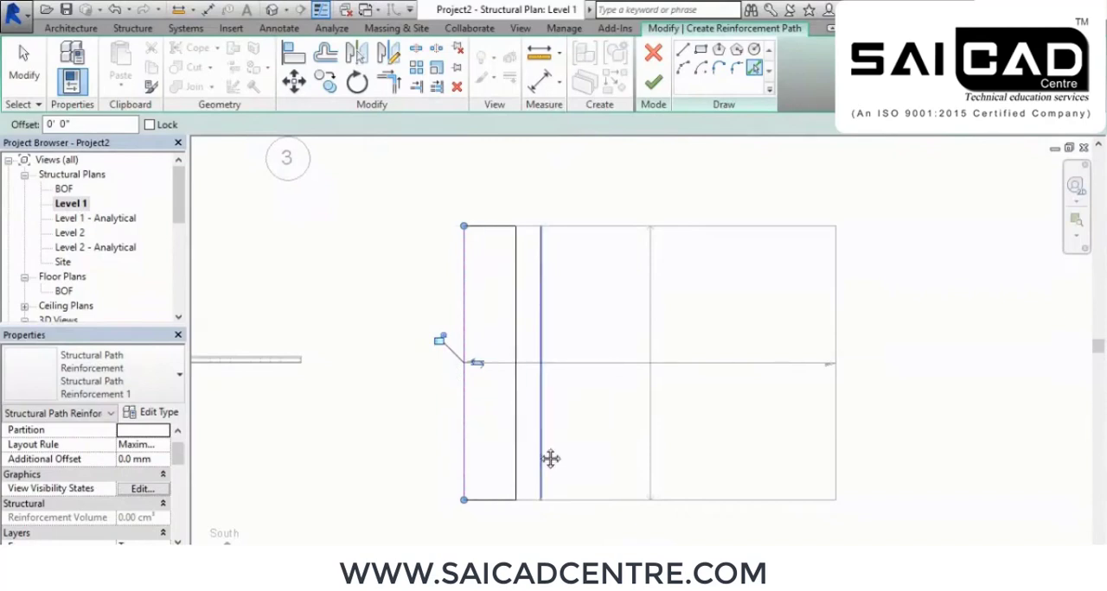
Continue the reinforcement path along the slab's bottom and right edges and finish the path reinforcement
middle_click_drag(544, 458, 505, 369)
left_click(582, 418)
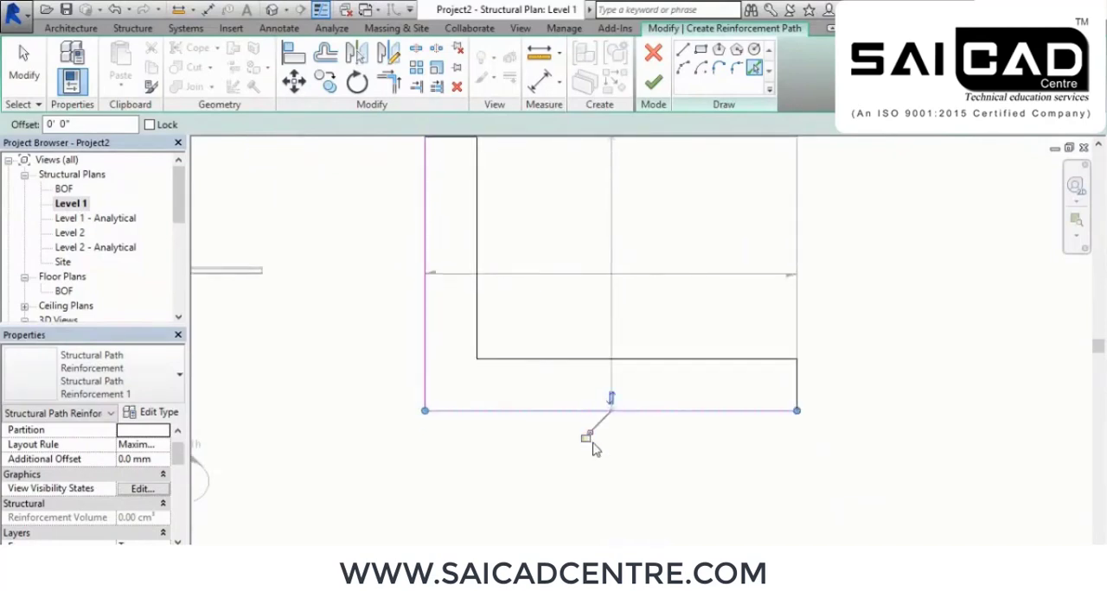
left_click(797, 300)
middle_click_drag(835, 233, 821, 305)
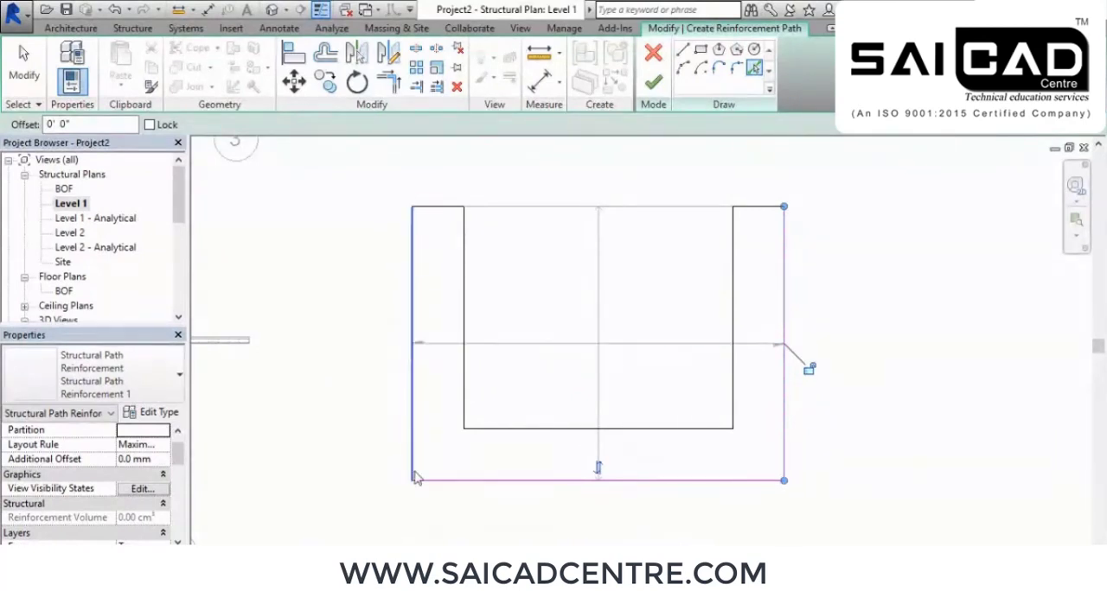
left_click(653, 82)
right_click(386, 178)
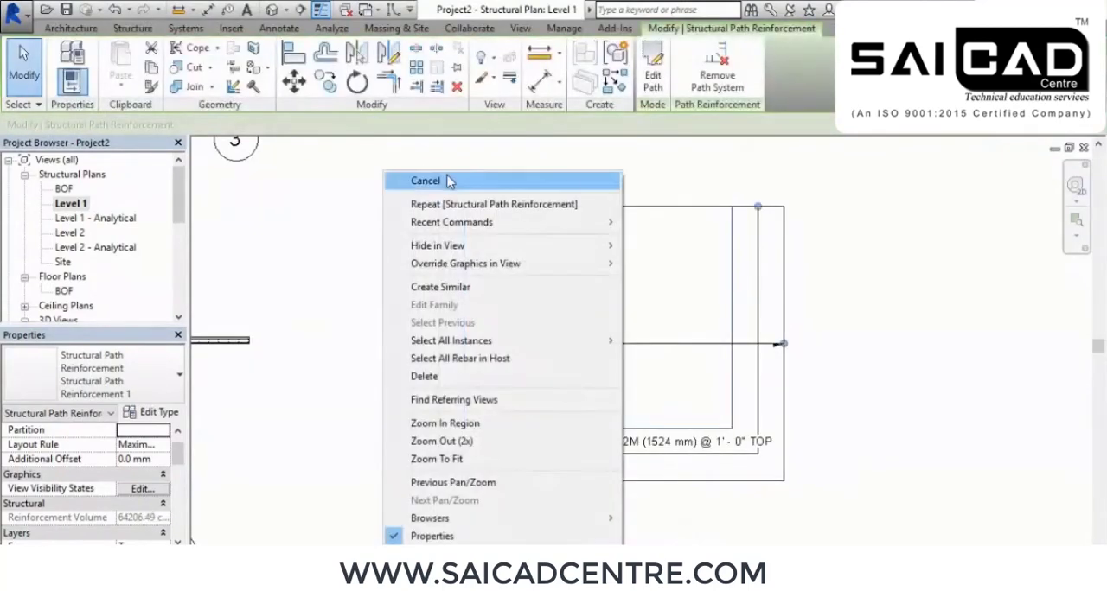
left_click(449, 181)
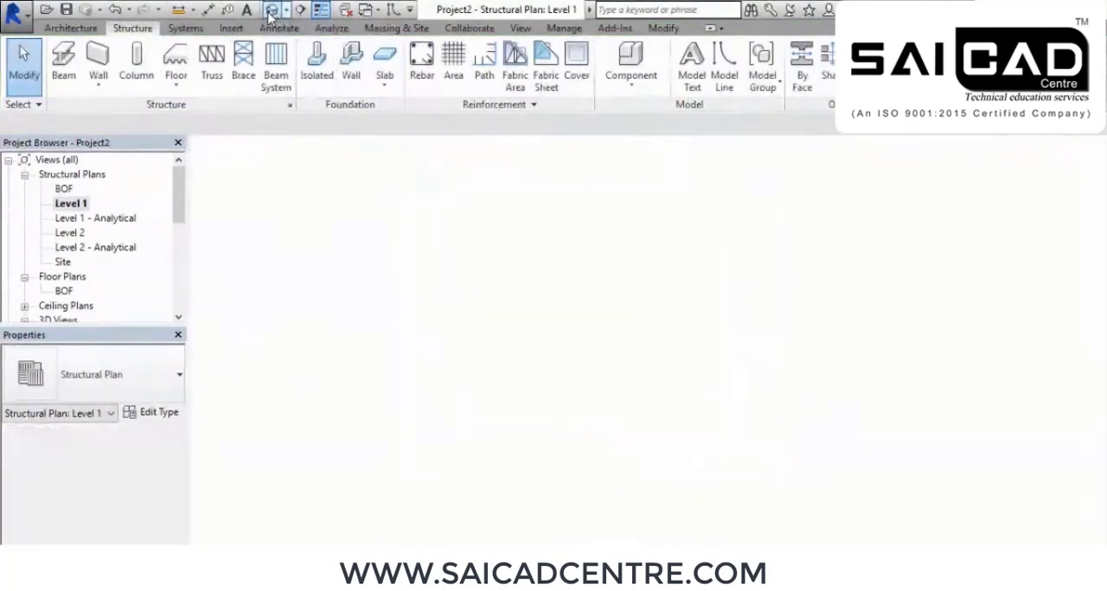
In the 3D view, select the path reinforcement bar set that runs along the slab's left short edge
left_click(271, 10)
scroll(484, 489, "up", 3)
scroll(485, 489, "up", 5)
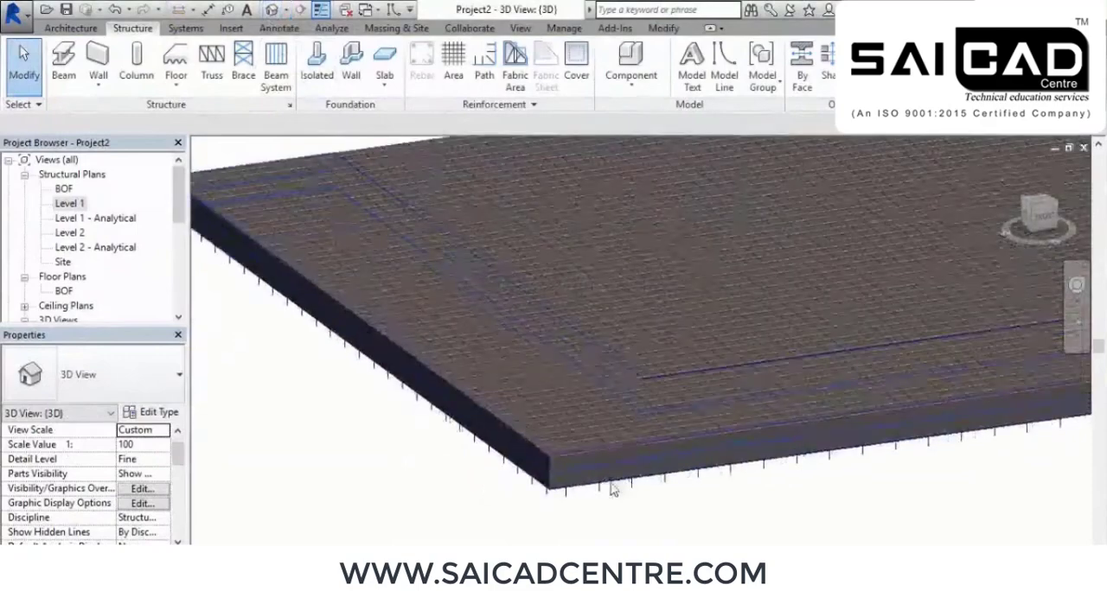
scroll(511, 424, "down", 1)
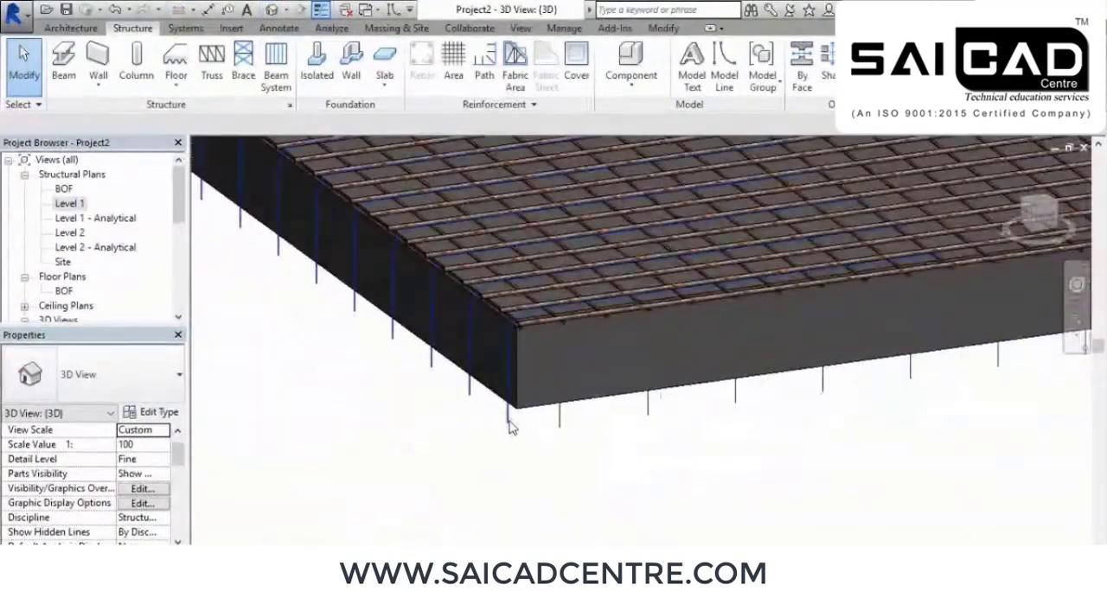
left_click(510, 424)
scroll(509, 423, "down", 5)
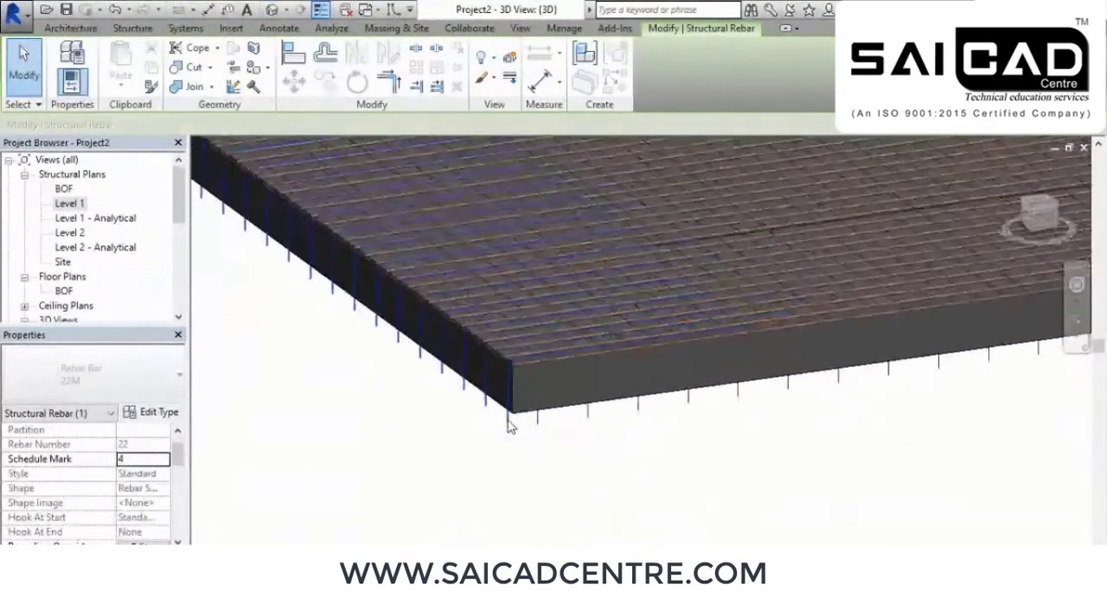
scroll(580, 460, "down", 1)
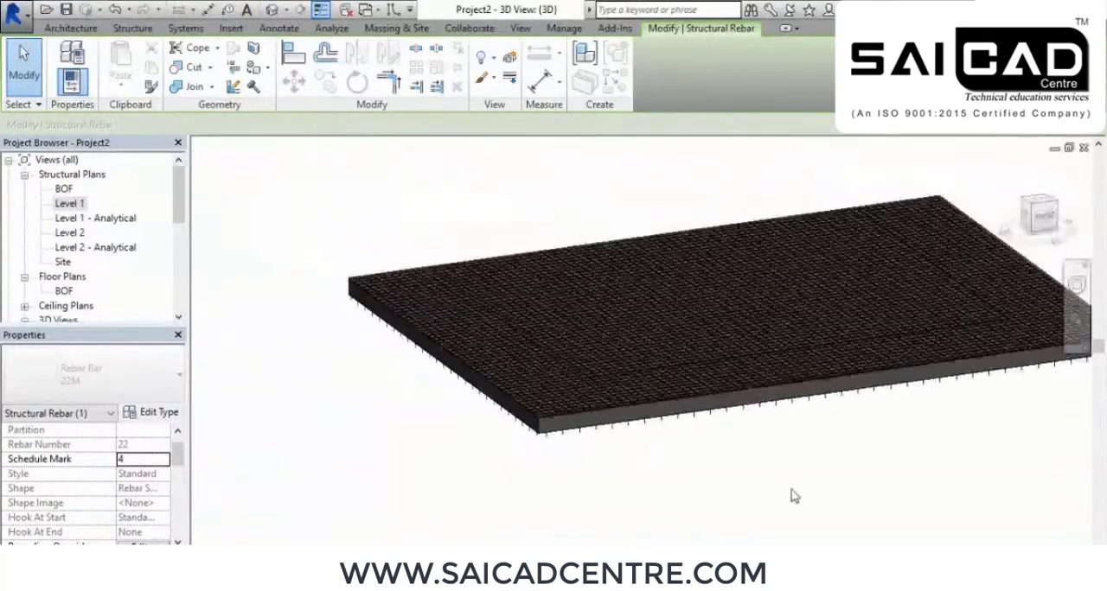
Add the path bars of the other two slab edges to the selection and show all of them as solid in the {3D} view
middle_click_drag(793, 497, 617, 459)
scroll(810, 349, "up", 4)
scroll(810, 349, "up", 2)
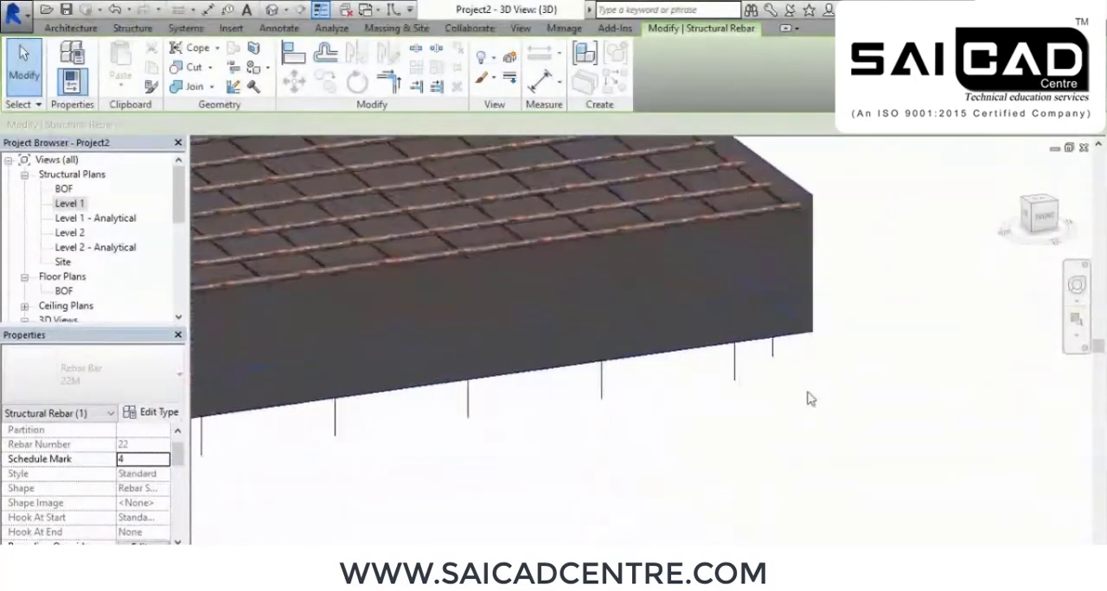
left_click(776, 356, "ctrl")
left_click(787, 360, "ctrl")
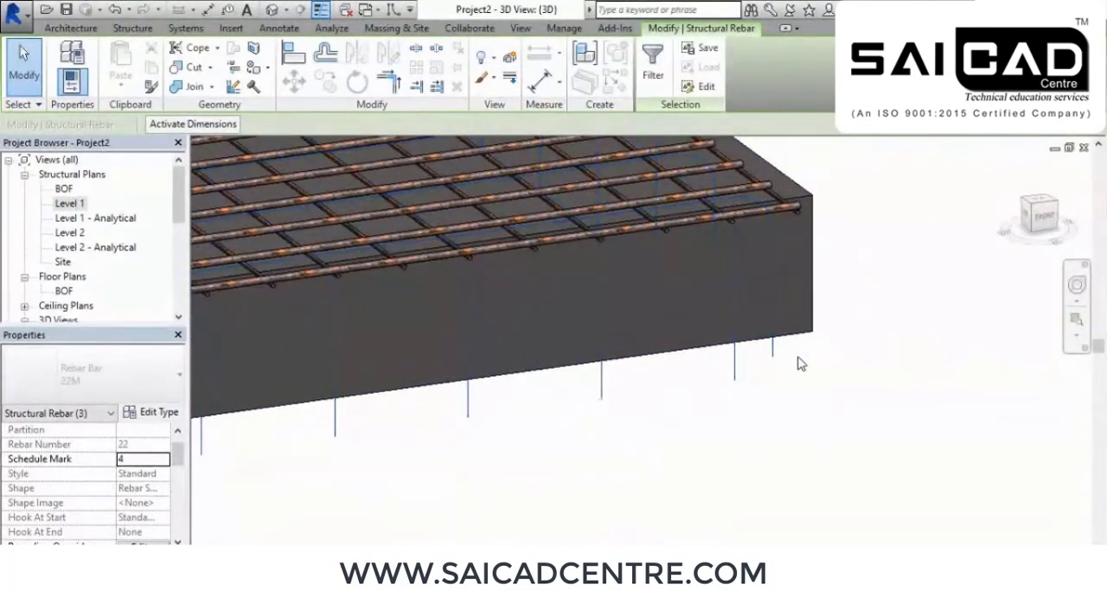
scroll(795, 363, "down", 6)
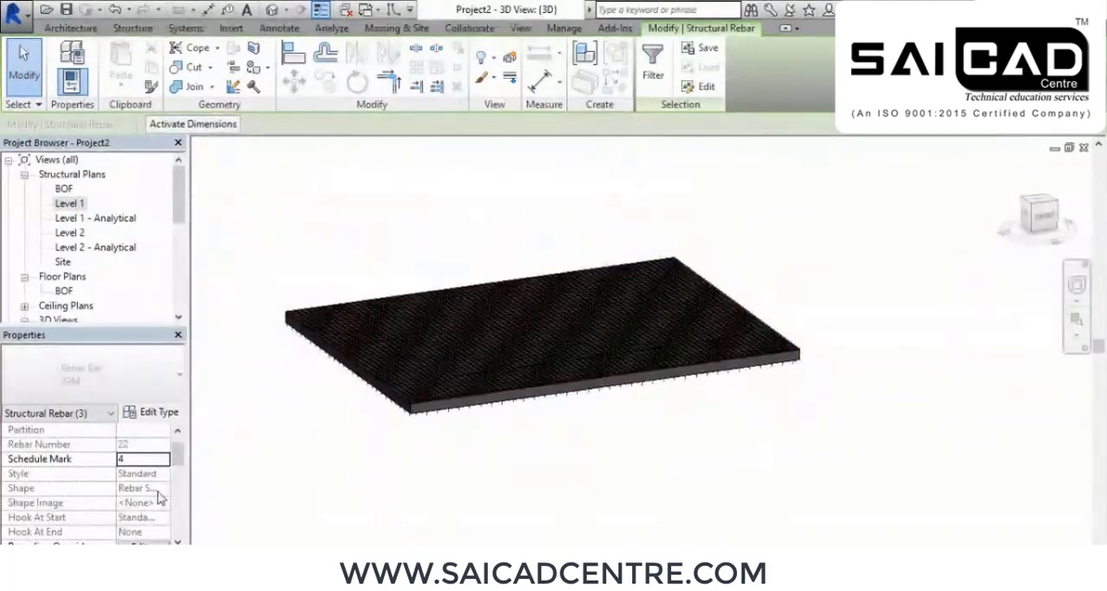
scroll(139, 497, "down", 3)
scroll(86, 480, "down", 3)
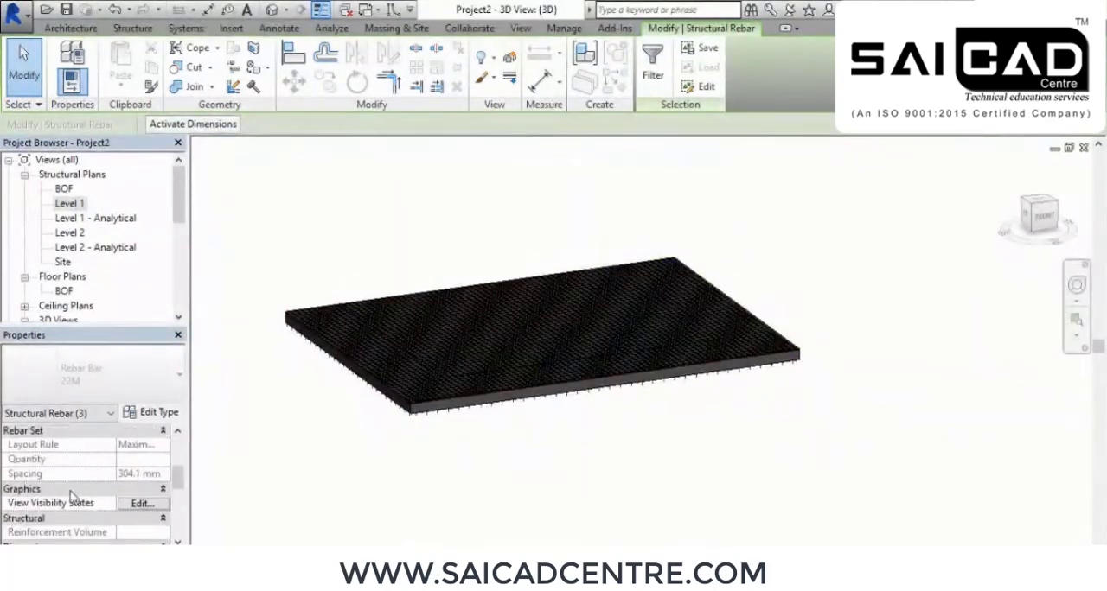
left_click(145, 506)
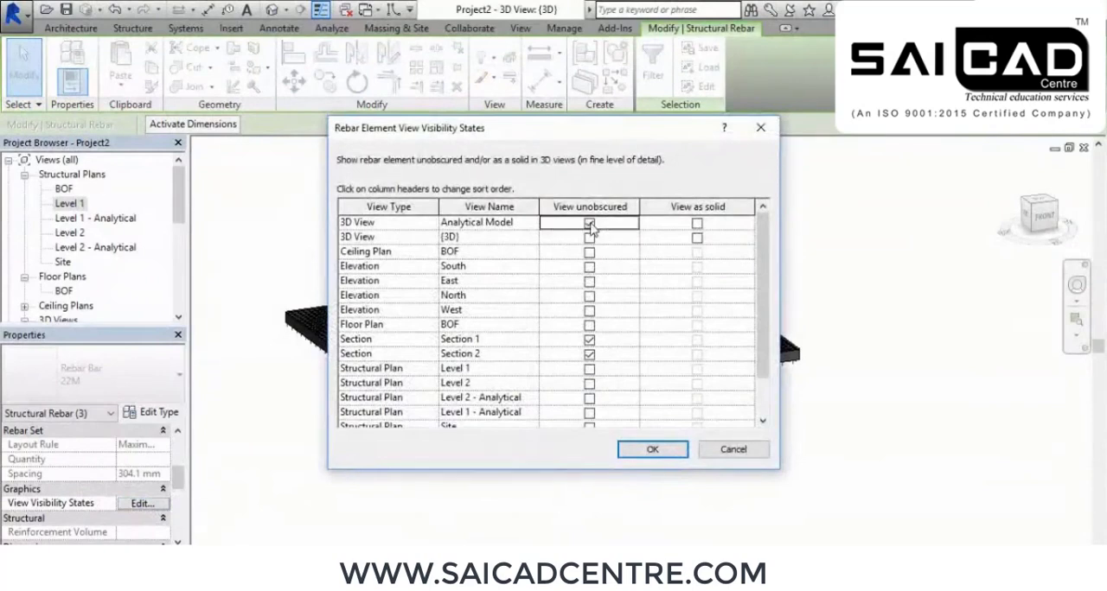
left_click(697, 239)
left_click(652, 449)
key("Escape")
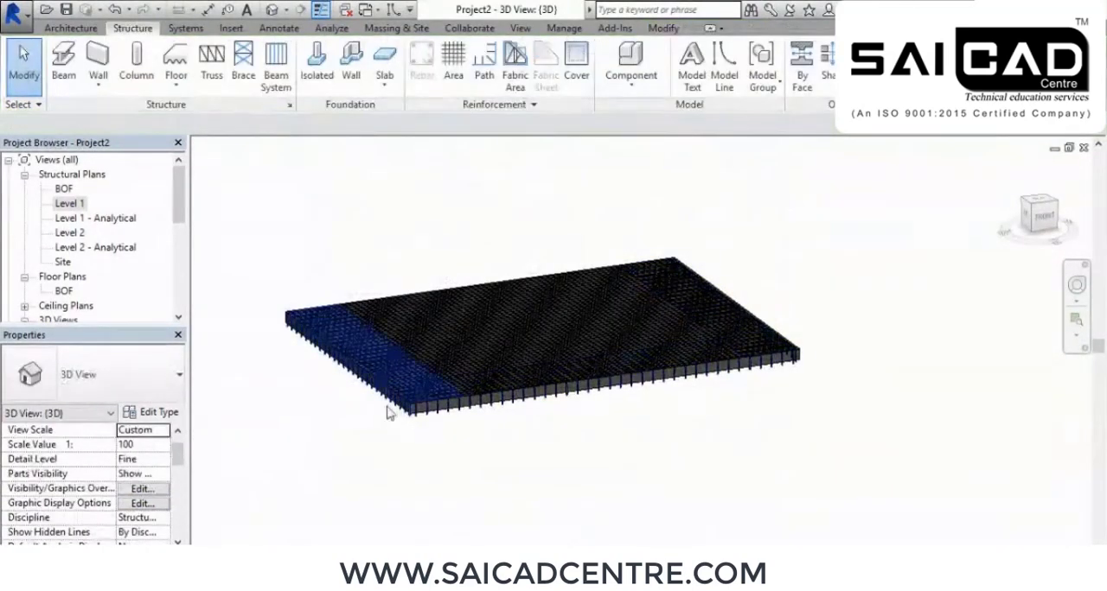
Set the bar diameter of the 22M rebar type used by the left-edge path bars to 16 mm
scroll(387, 414, "up", 8)
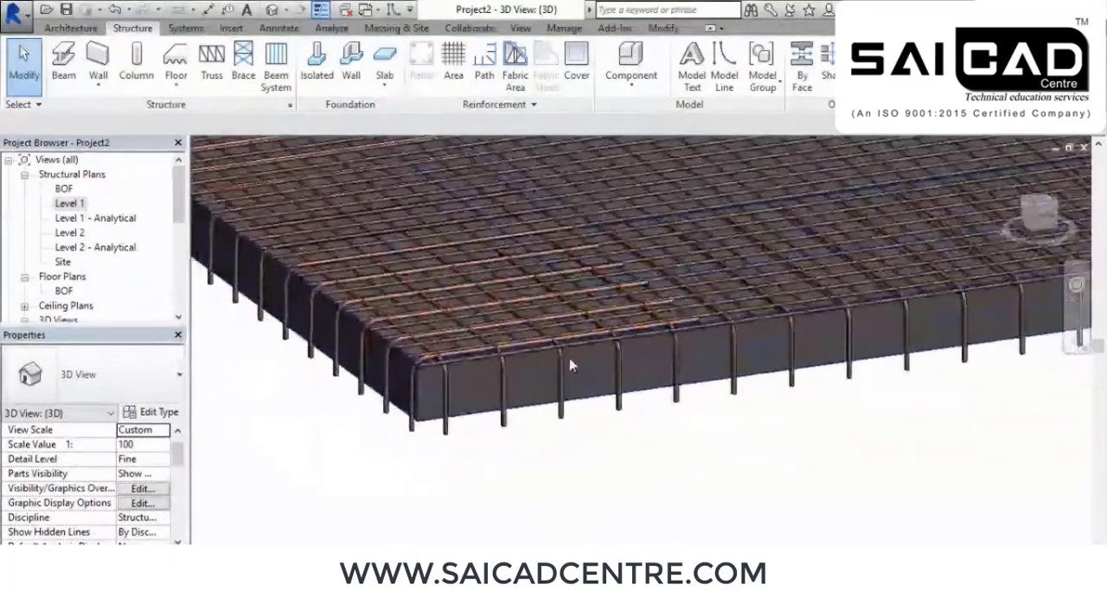
scroll(571, 367, "up", 3)
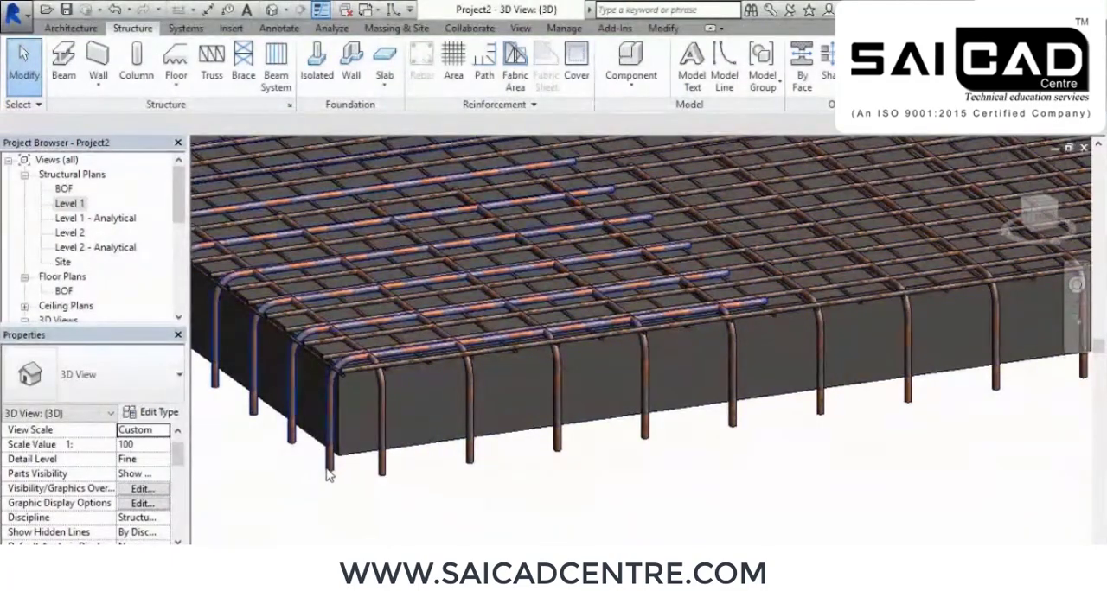
left_click(328, 470)
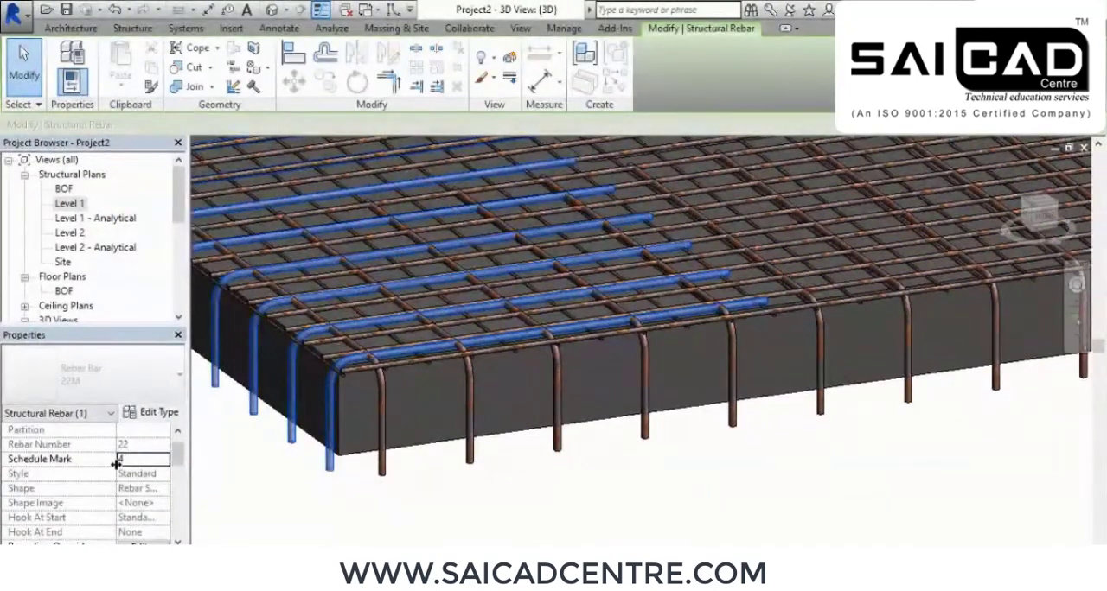
left_click_drag(183, 462, 171, 418)
scroll(189, 506, "up", 2)
scroll(186, 521, "up", 1)
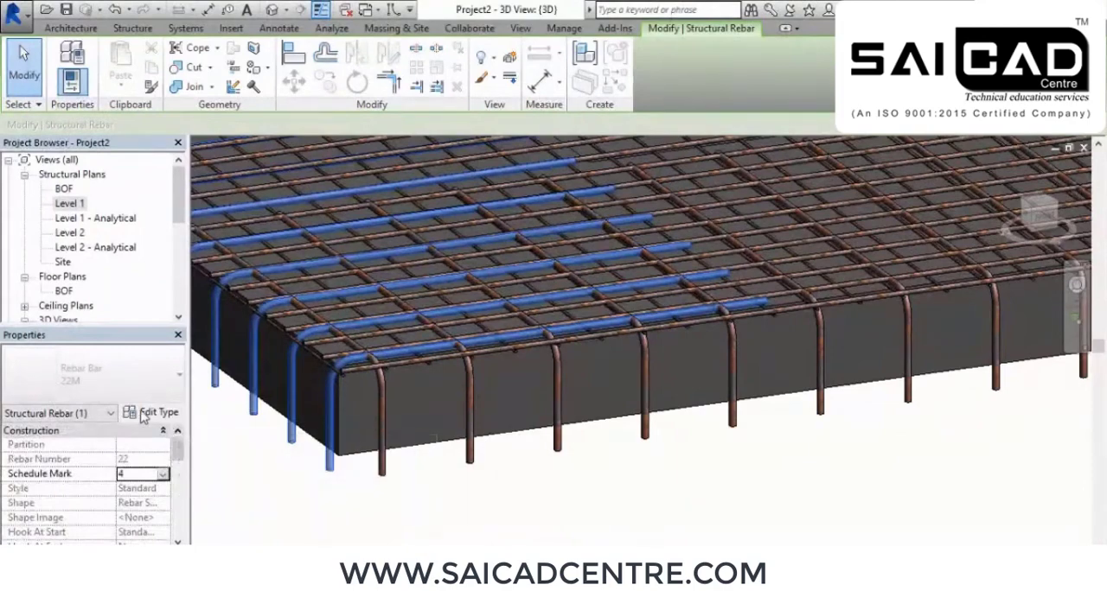
left_click(161, 414)
left_click(578, 310)
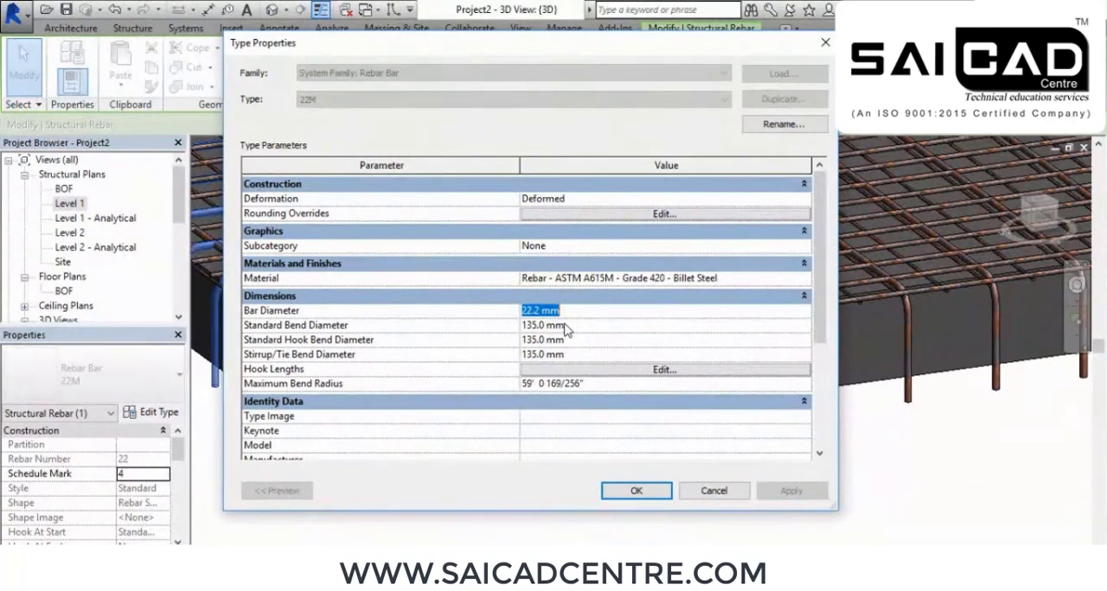
type("16")
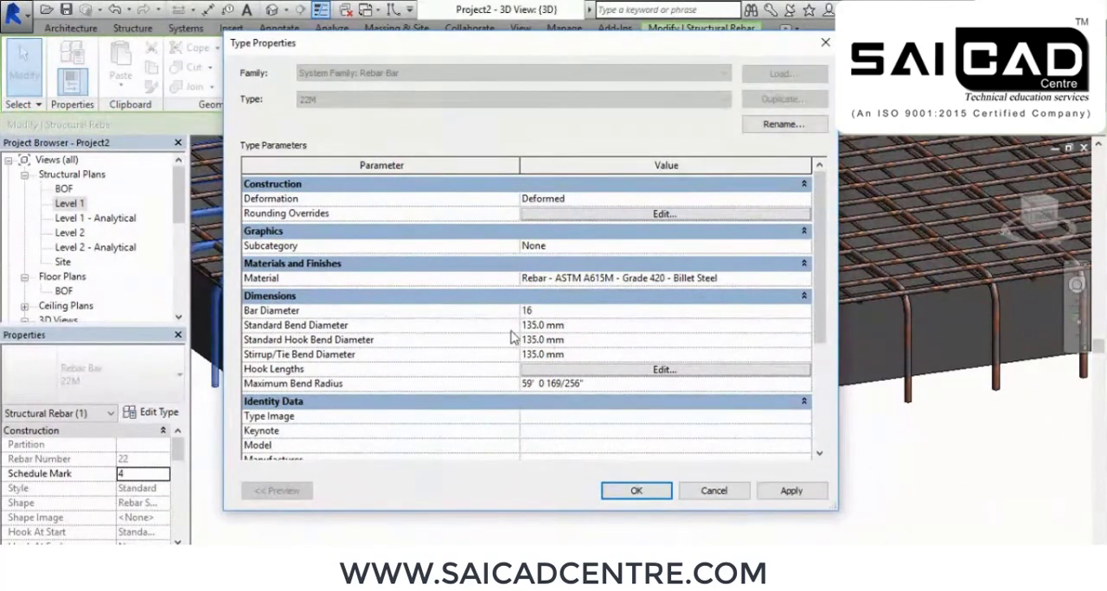
Check the rebar type's standard, hook and stirrup bend diameters and maximum bend radius, then apply the type changes
left_click(584, 325)
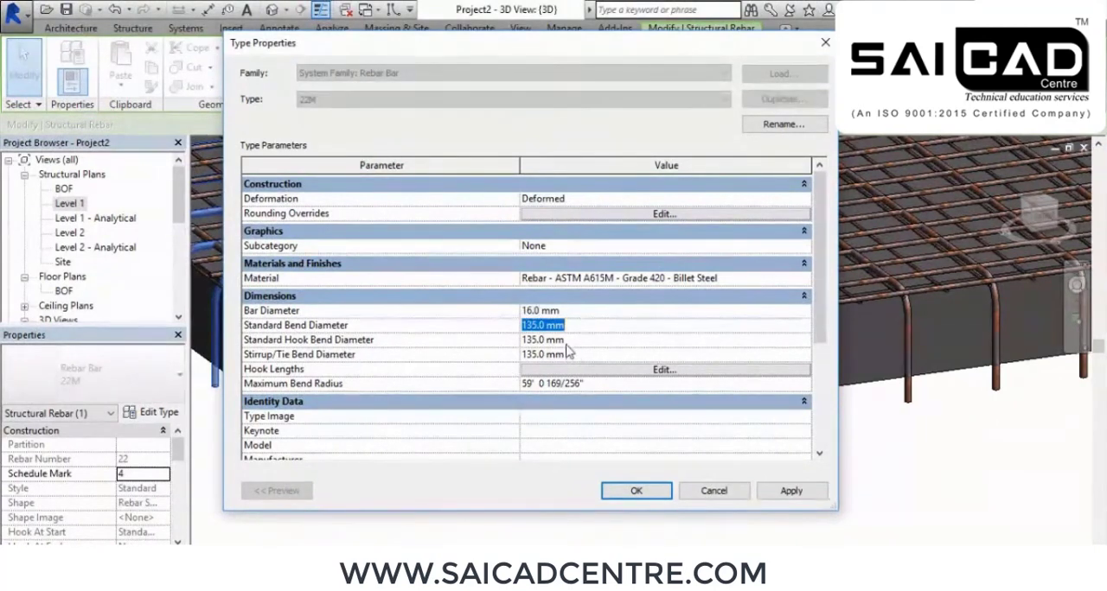
left_click(578, 342)
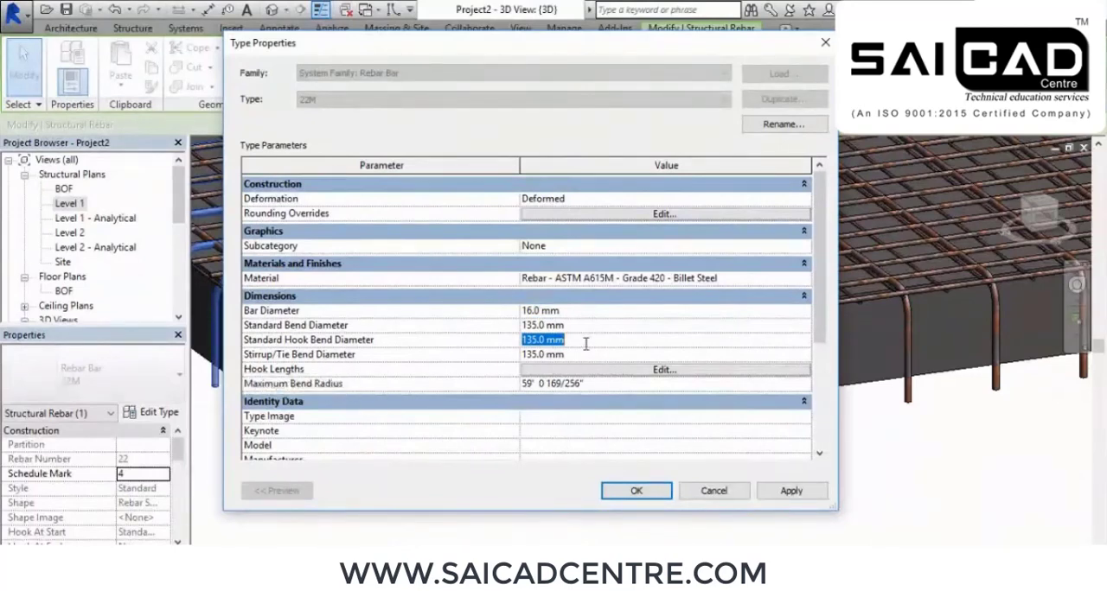
left_click(594, 358)
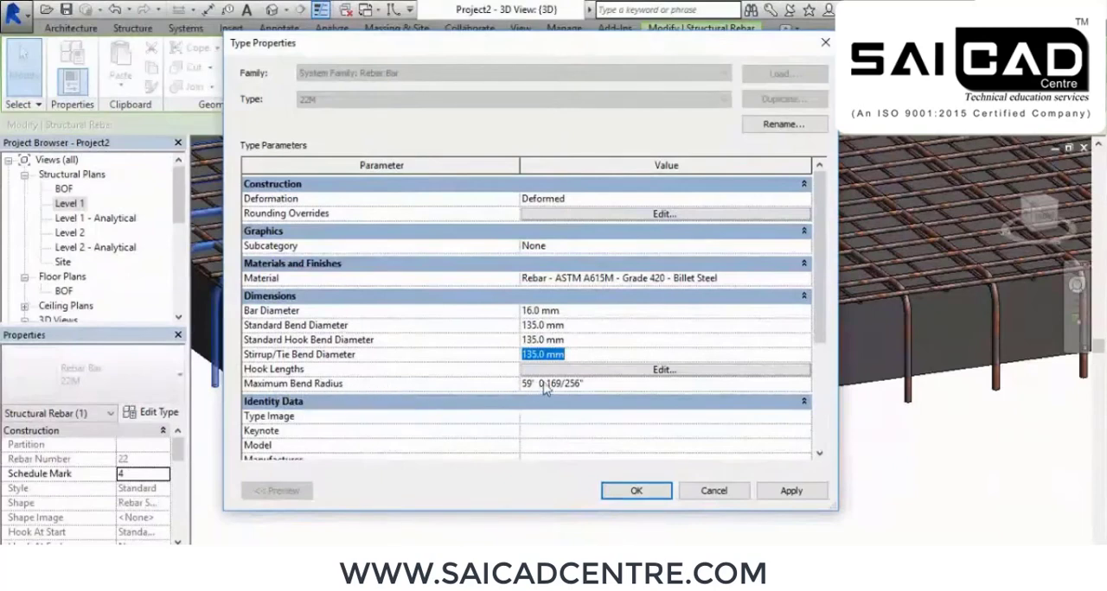
left_click(593, 386)
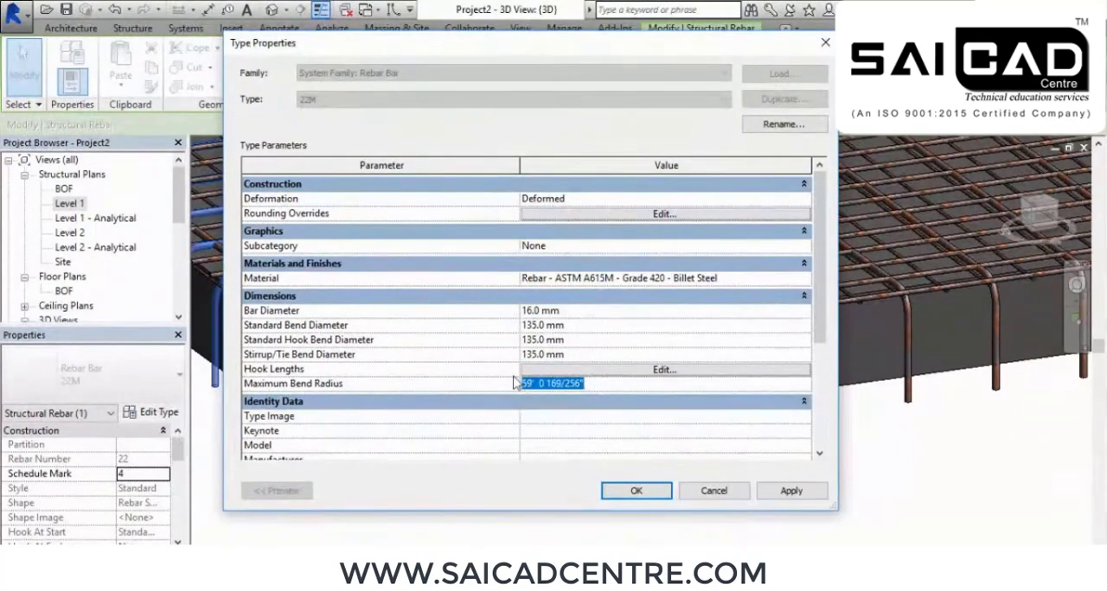
mouse_move(818, 339)
left_mouse_down()
mouse_move(816, 443)
mouse_move(817, 339)
left_mouse_up()
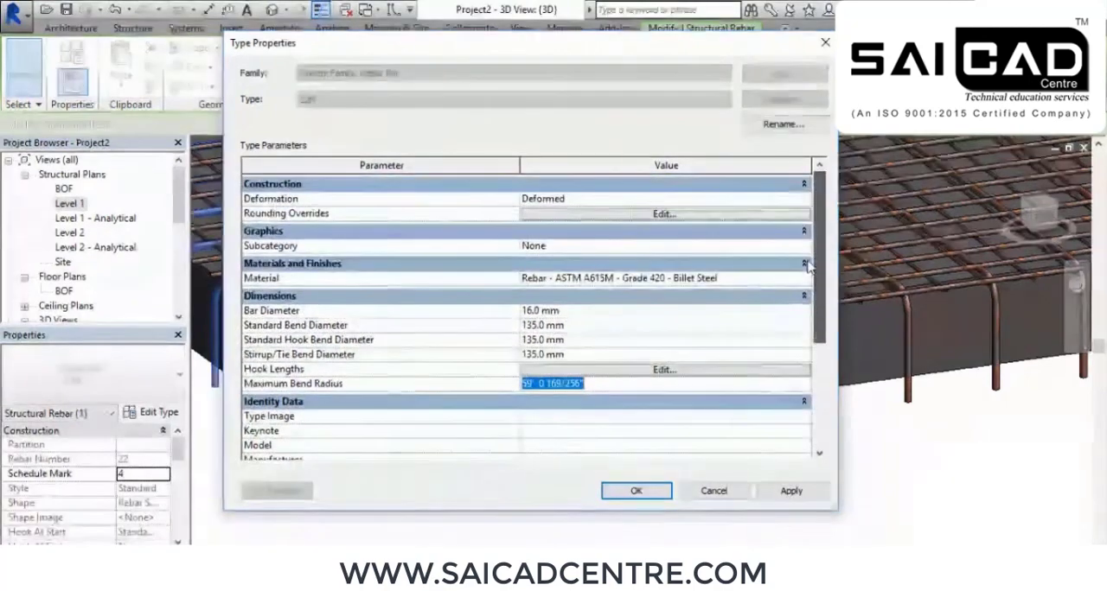
left_click(792, 491)
left_click(638, 491)
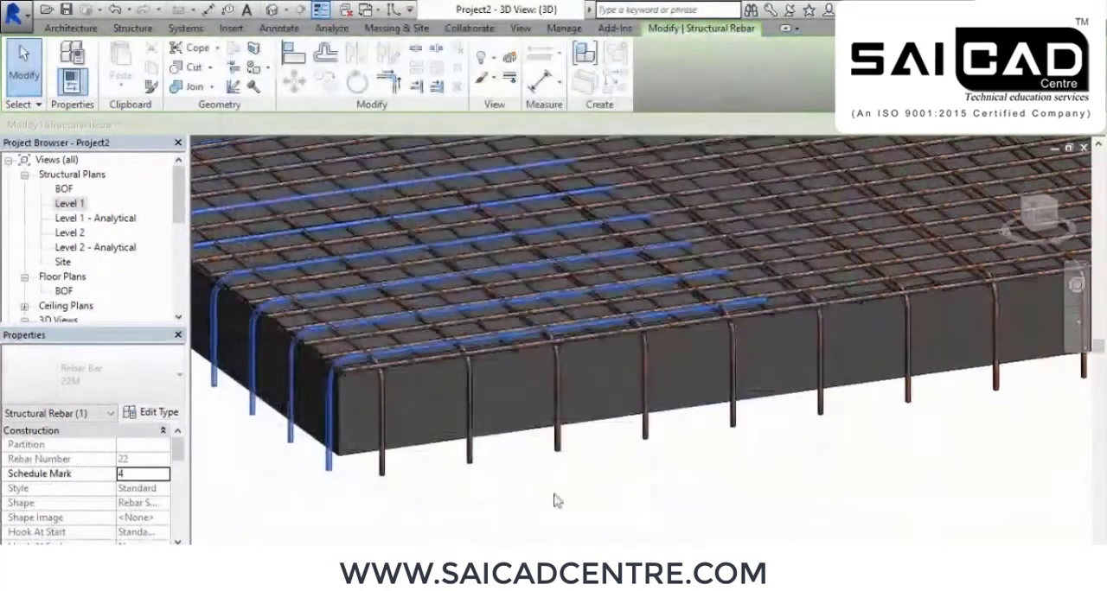
Set the schedule mark of the selected left-edge path bars to 3
scroll(481, 484, "up", 3)
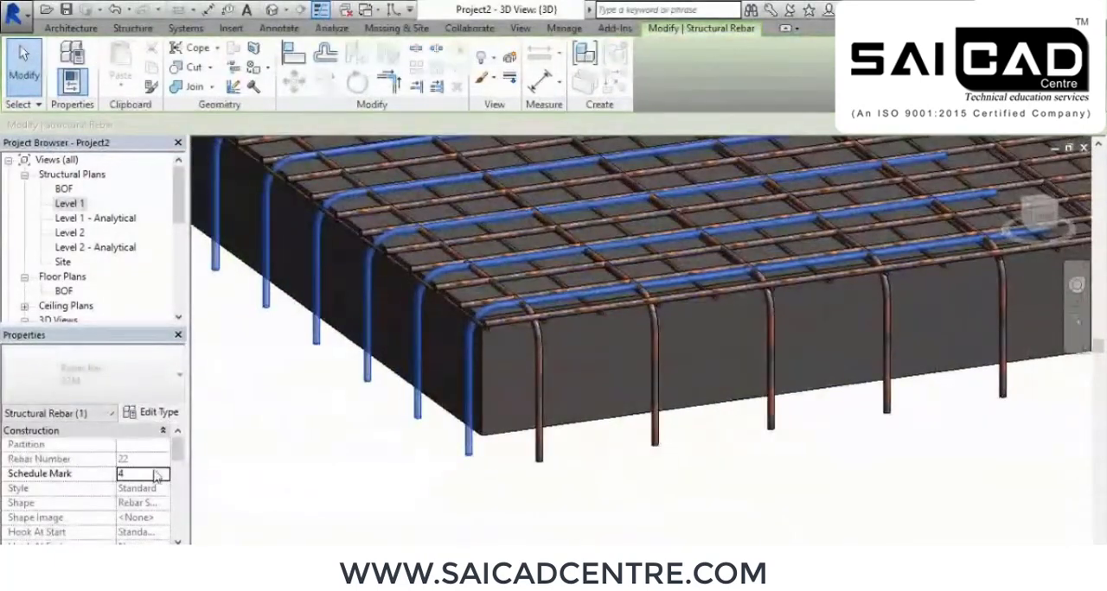
left_click(162, 475)
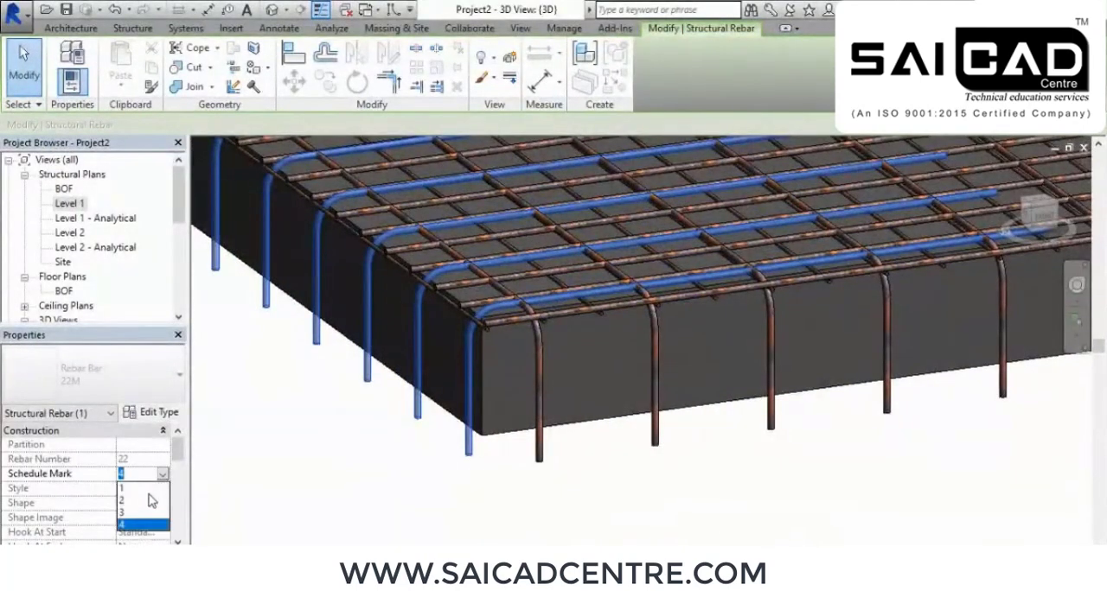
left_click(142, 512)
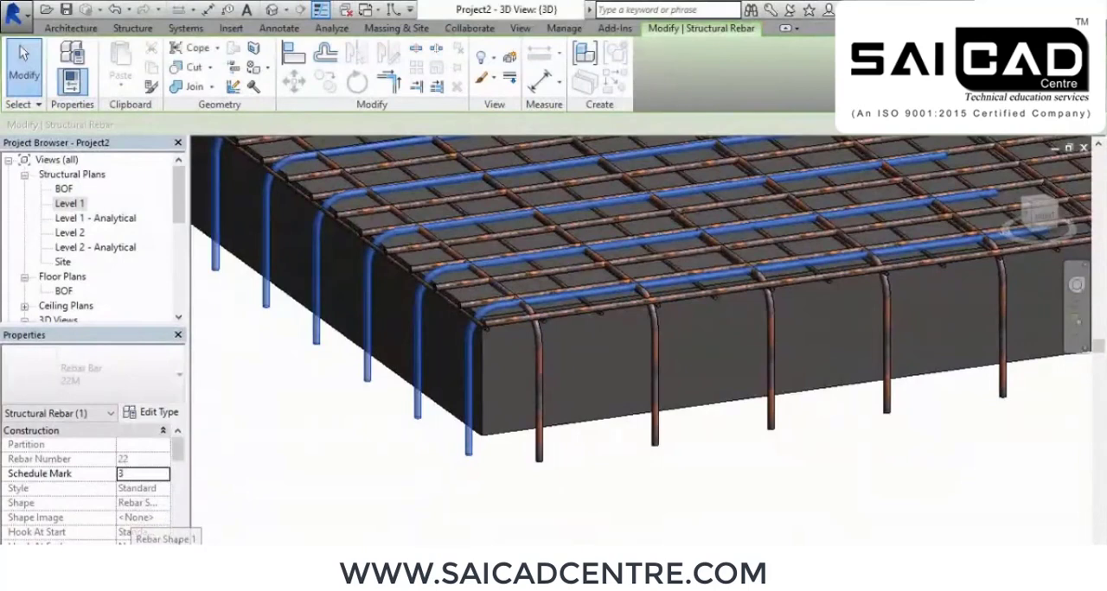
Deselect the left-edge path bars and select the slab's whole structural path reinforcement
left_click_drag(178, 457, 179, 537)
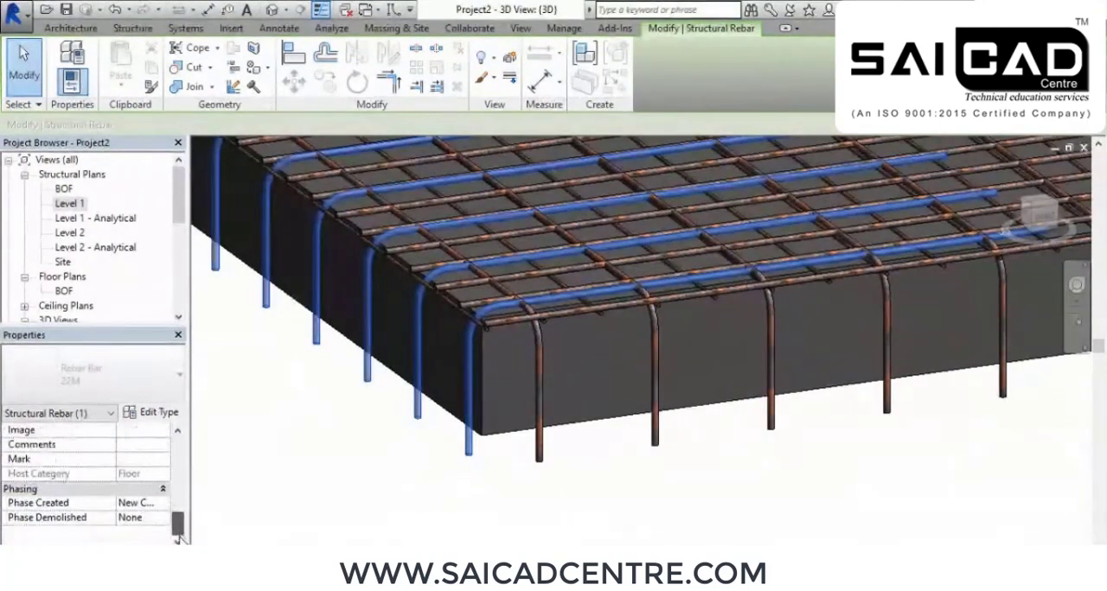
left_click(363, 455)
scroll(383, 447, "down", 5)
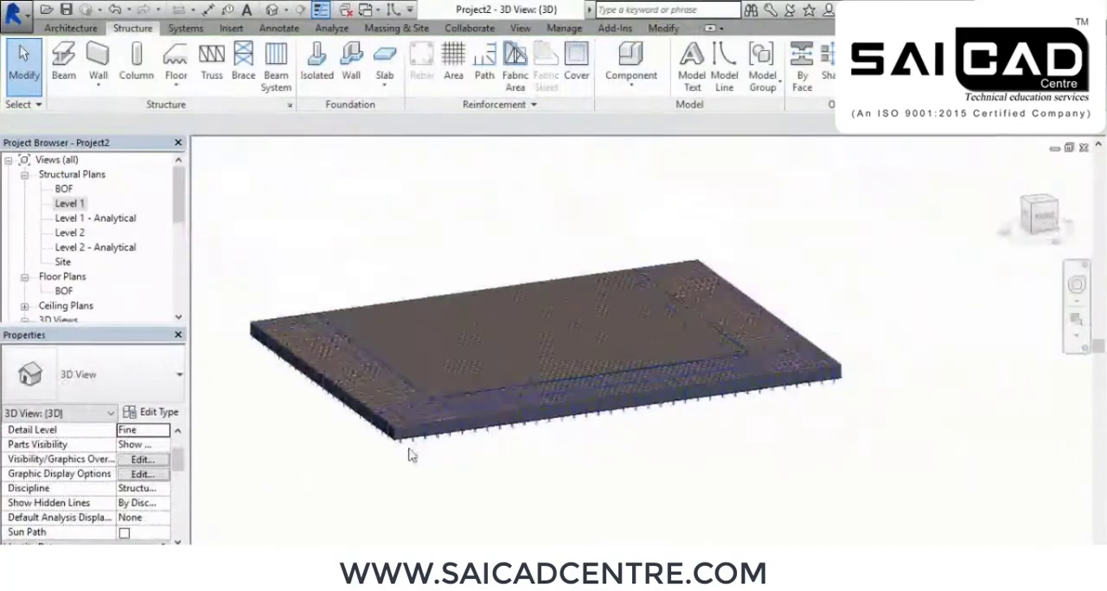
scroll(446, 448, "up", 3)
middle_click_drag(475, 456, 525, 462)
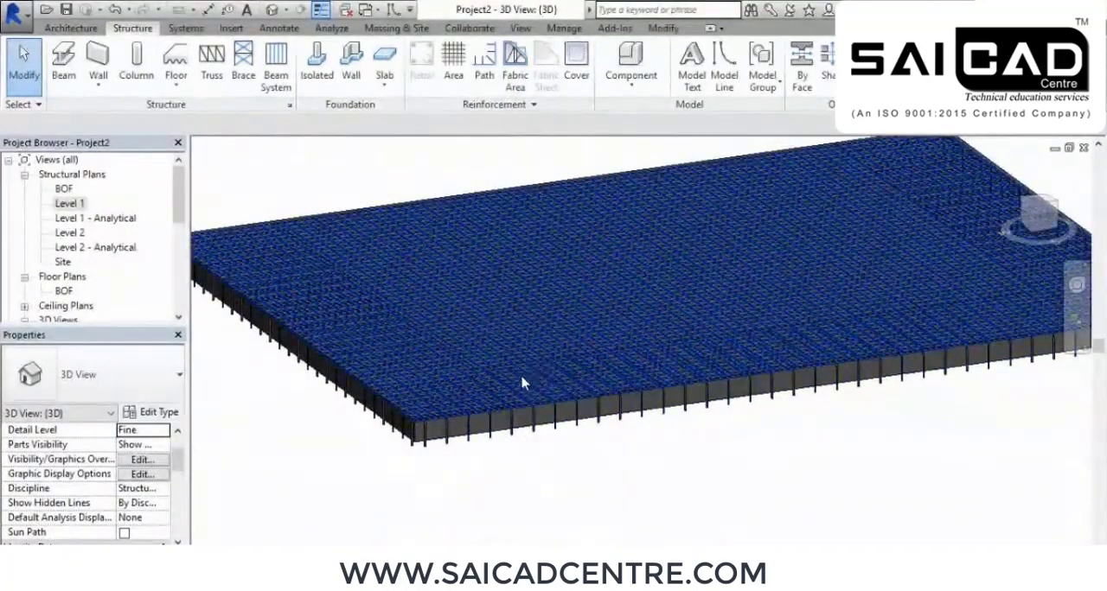
middle_click_drag(539, 435, 433, 407, "shift")
left_click(431, 414)
scroll(458, 317, "down", 6)
middle_click_drag(497, 499, 524, 359, "shift")
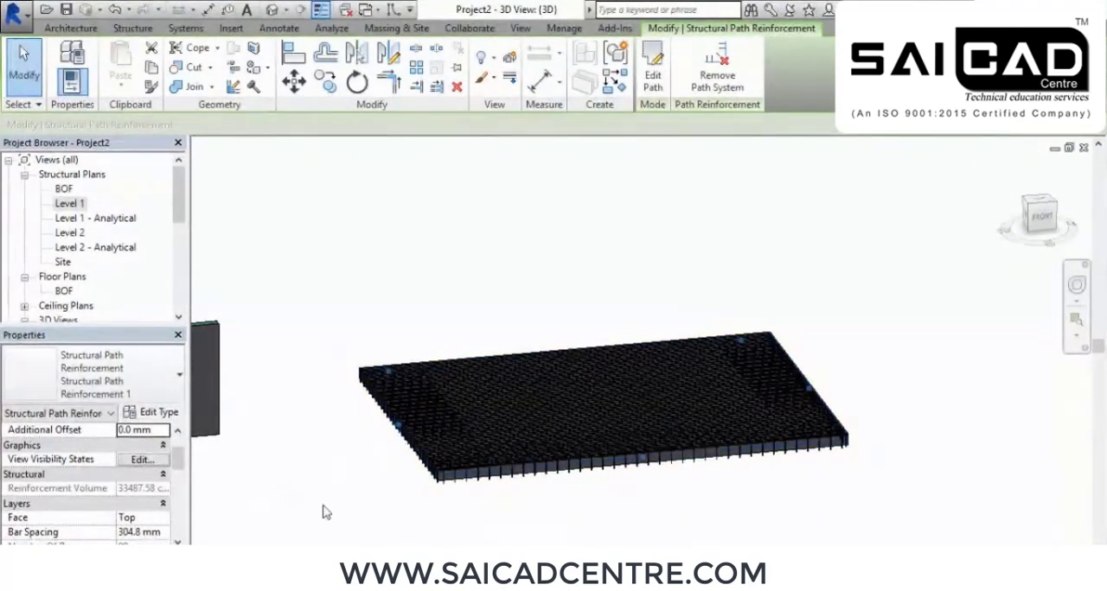
scroll(429, 440, "up", 8)
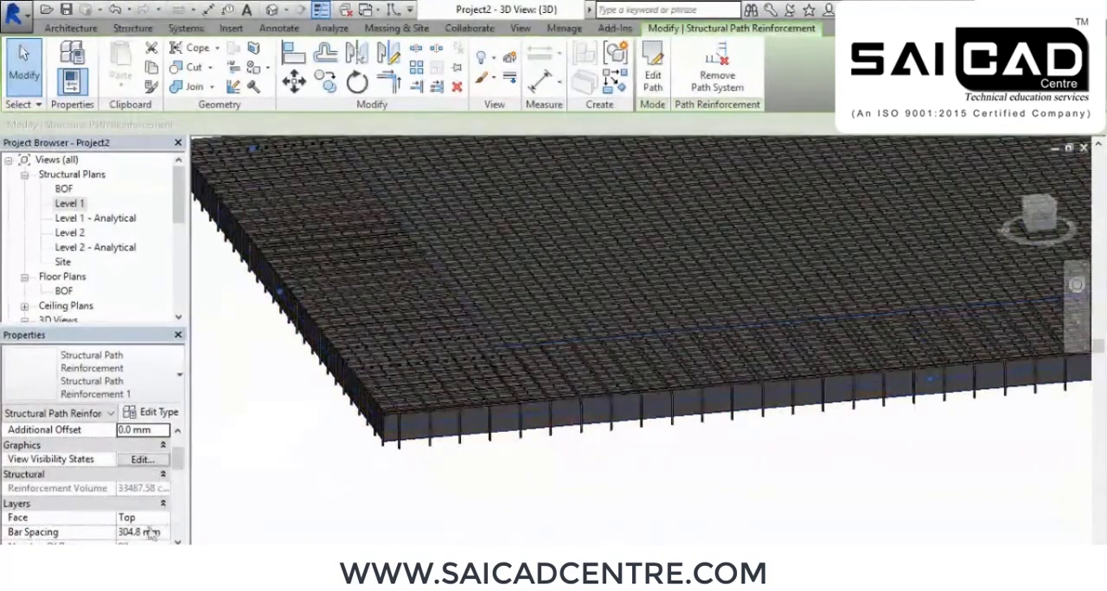
Switch the path reinforcement's face to Bottom, compare the bar placement at the slab corner, and return the face to Top
left_click(164, 517)
left_click(143, 539)
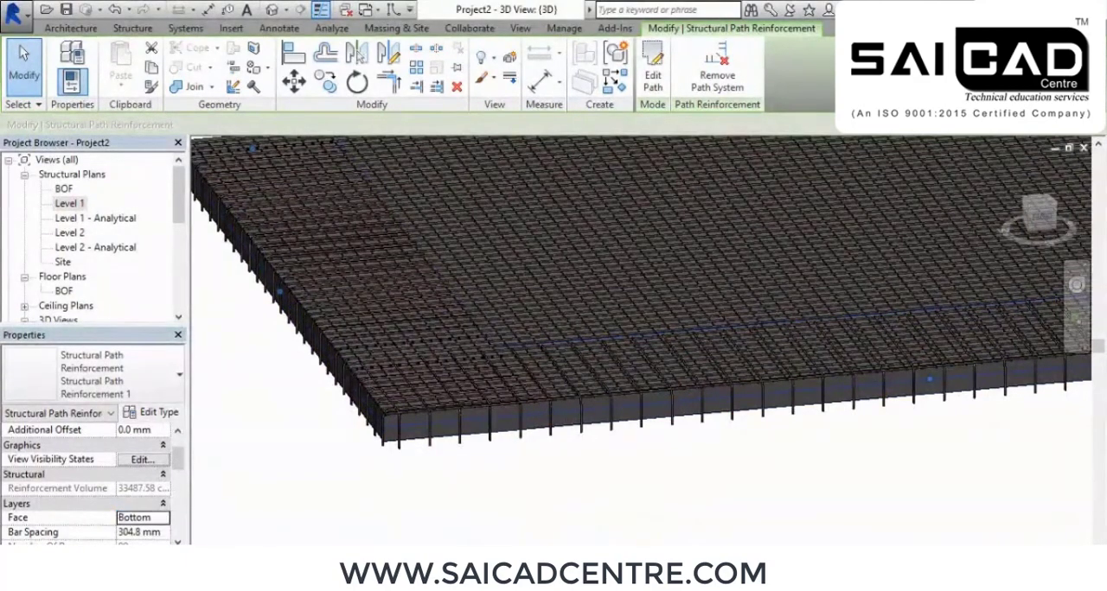
scroll(361, 386, "up", 5)
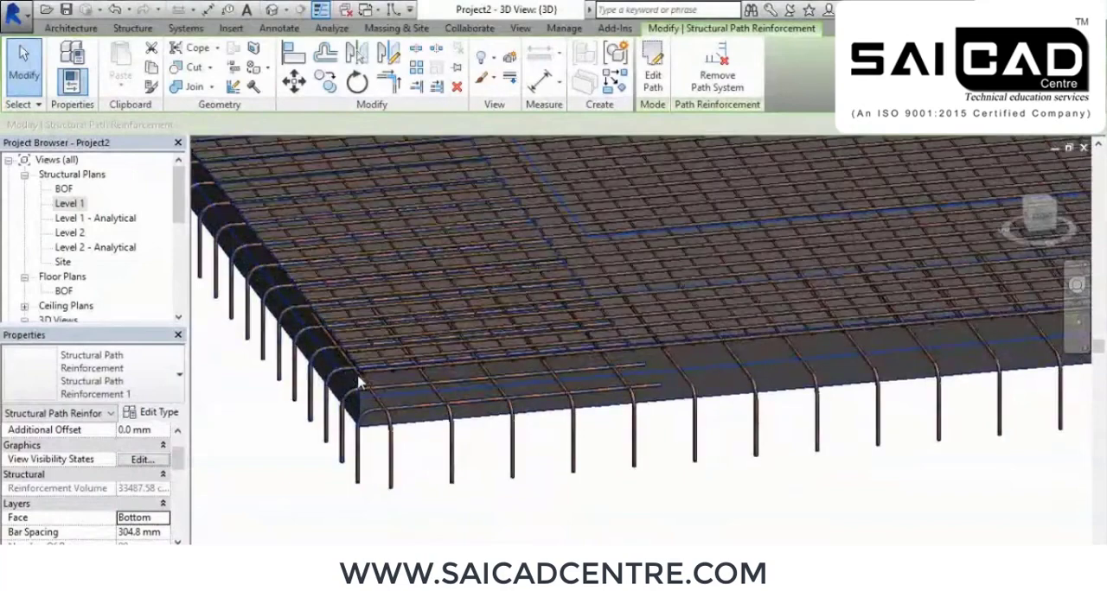
scroll(333, 457, "down", 3)
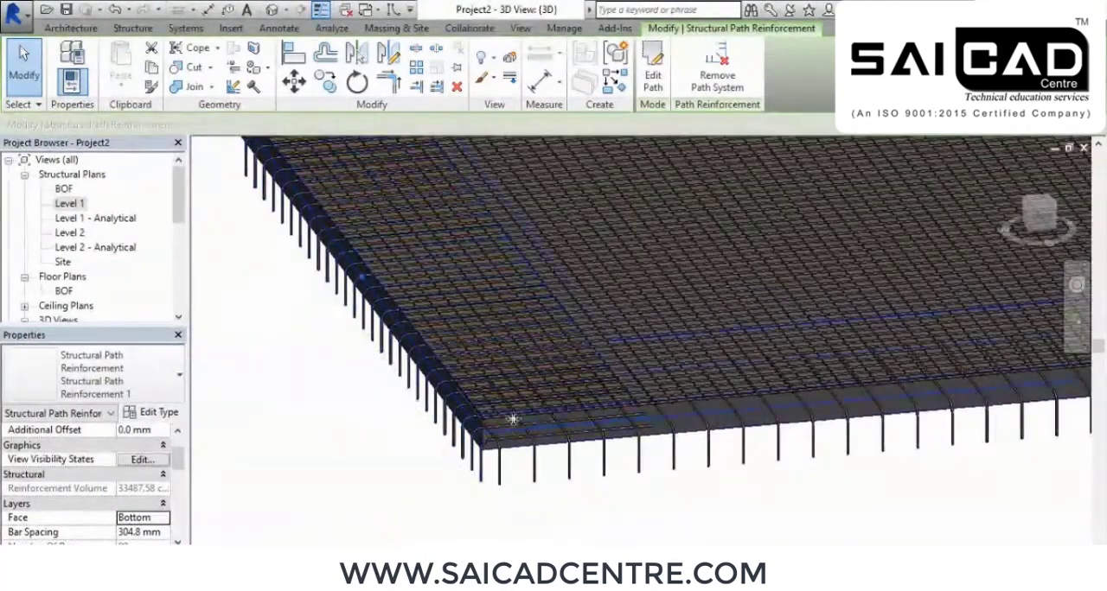
left_click(164, 519)
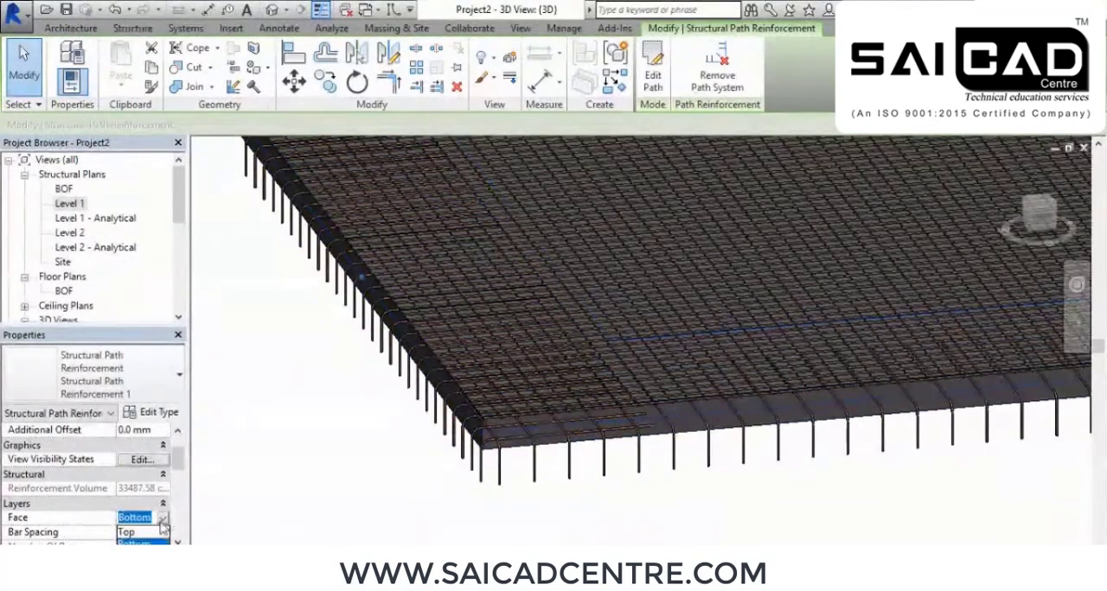
left_click(130, 533)
scroll(490, 417, "up", 5)
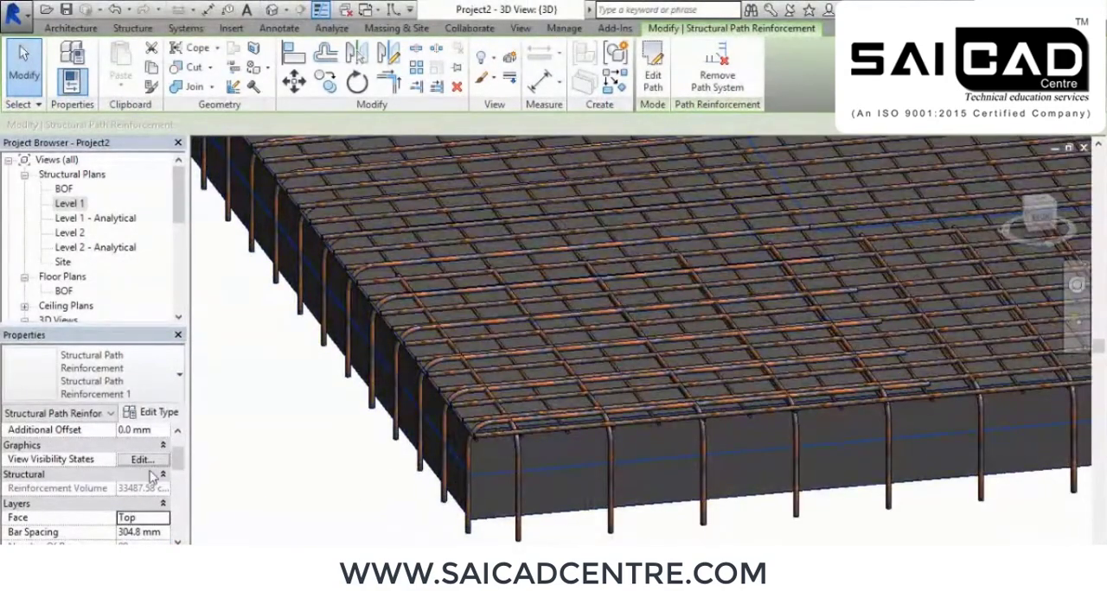
Set the path reinforcement's face to Bottom and its bar spacing to 100 mm
left_click(164, 519)
left_click(164, 534)
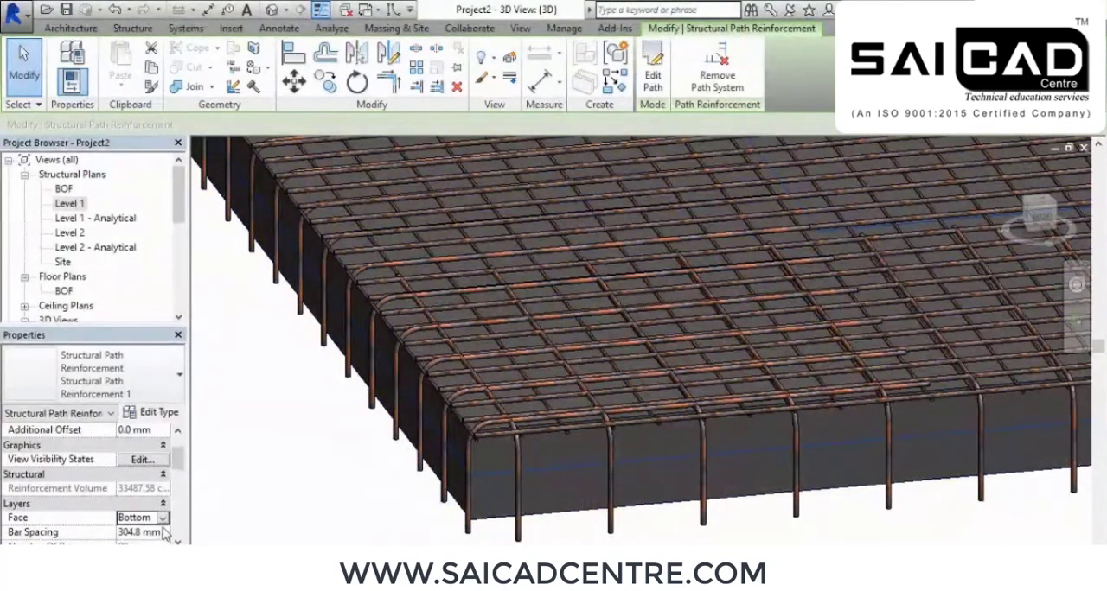
scroll(51, 519, "down", 3)
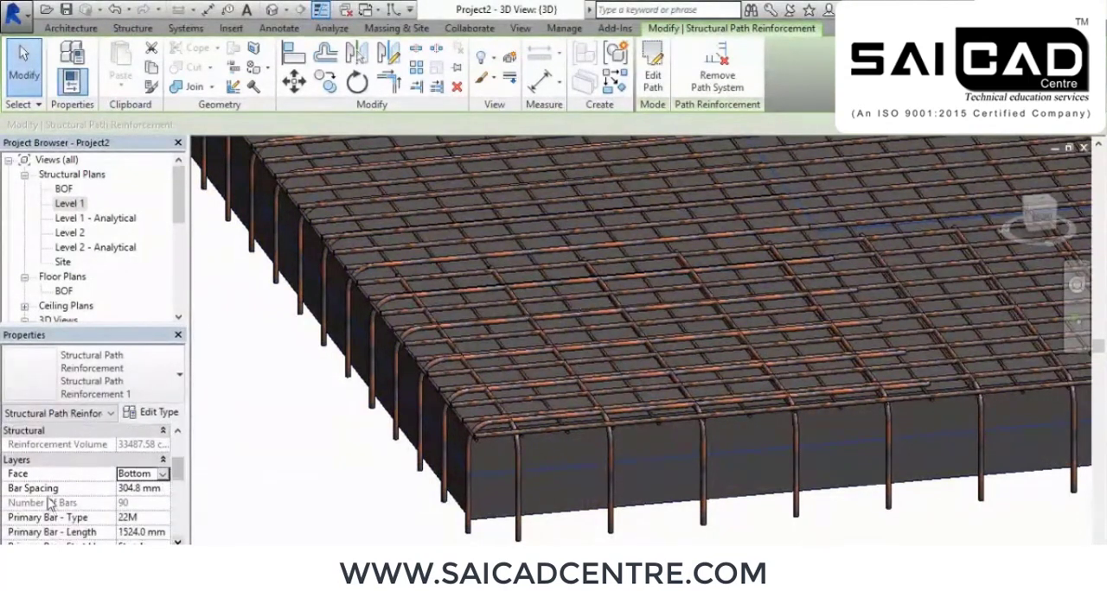
scroll(172, 495, "down", 4)
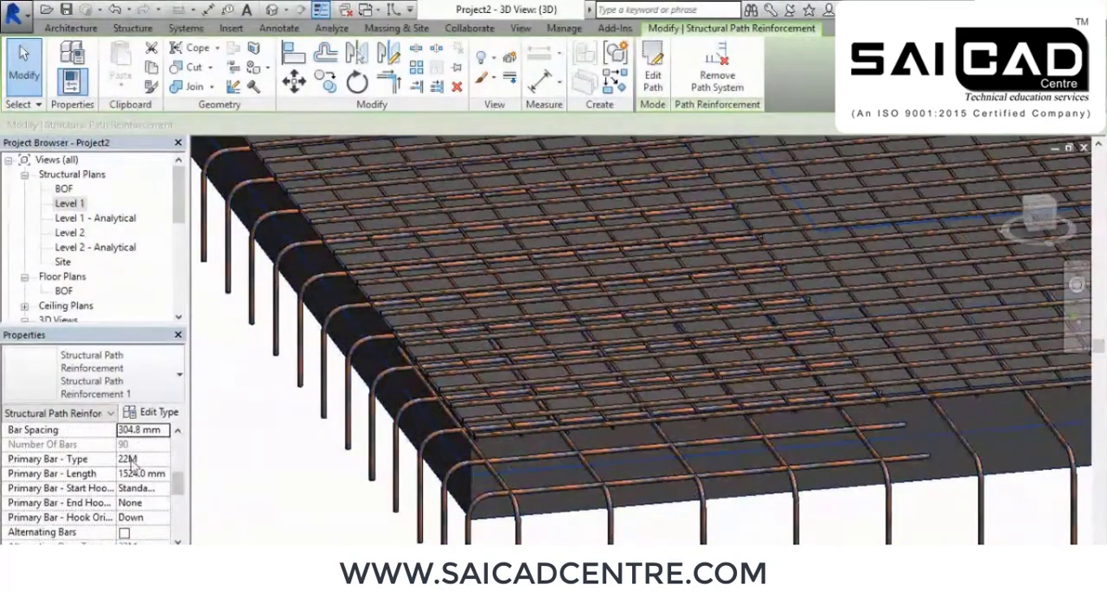
left_click(164, 431)
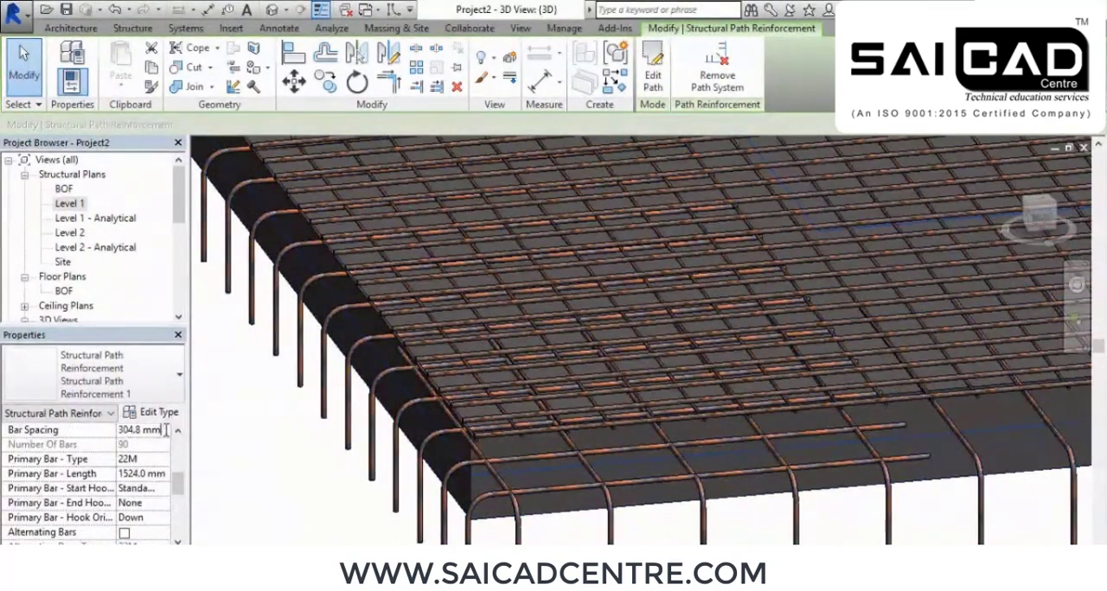
type("100")
key("Return")
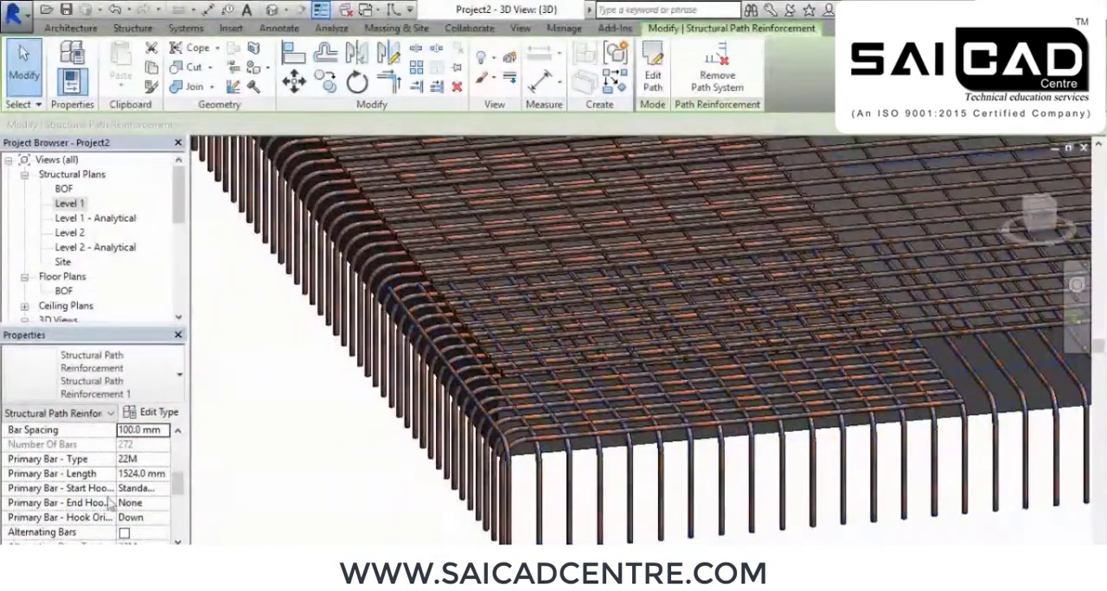
Set the path reinforcement's primary bar type to 16M and its primary bar length to 1500 mm
left_click(159, 463)
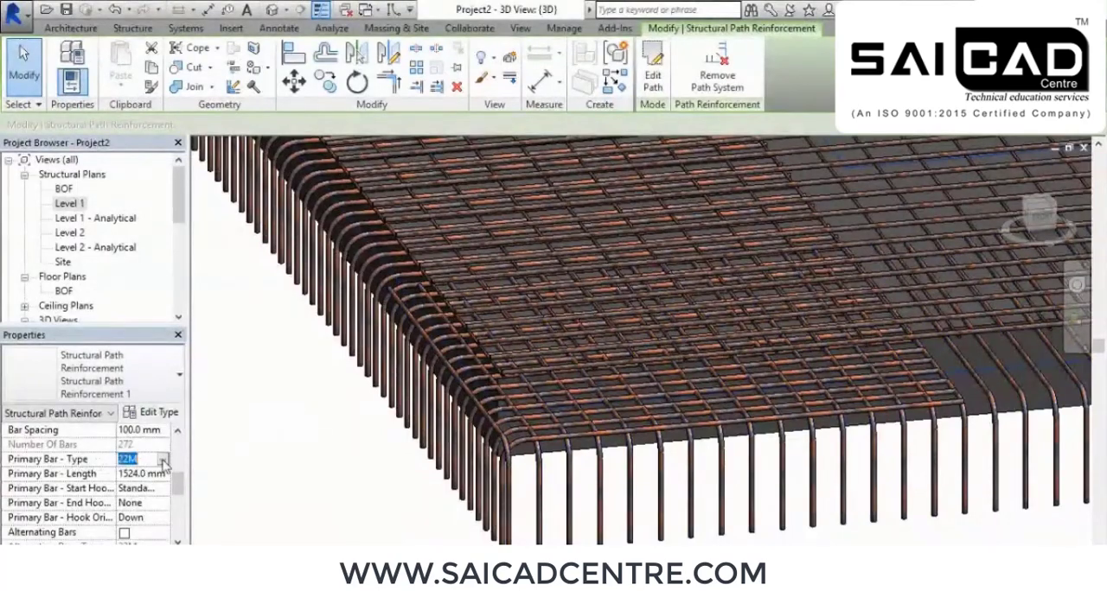
left_click(163, 464)
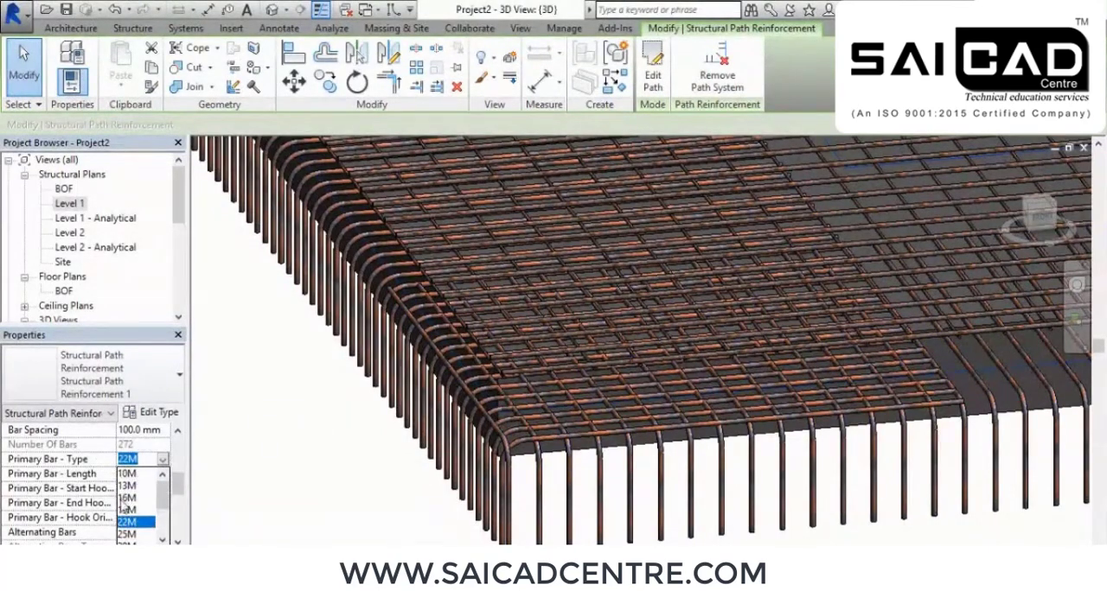
left_click(124, 499)
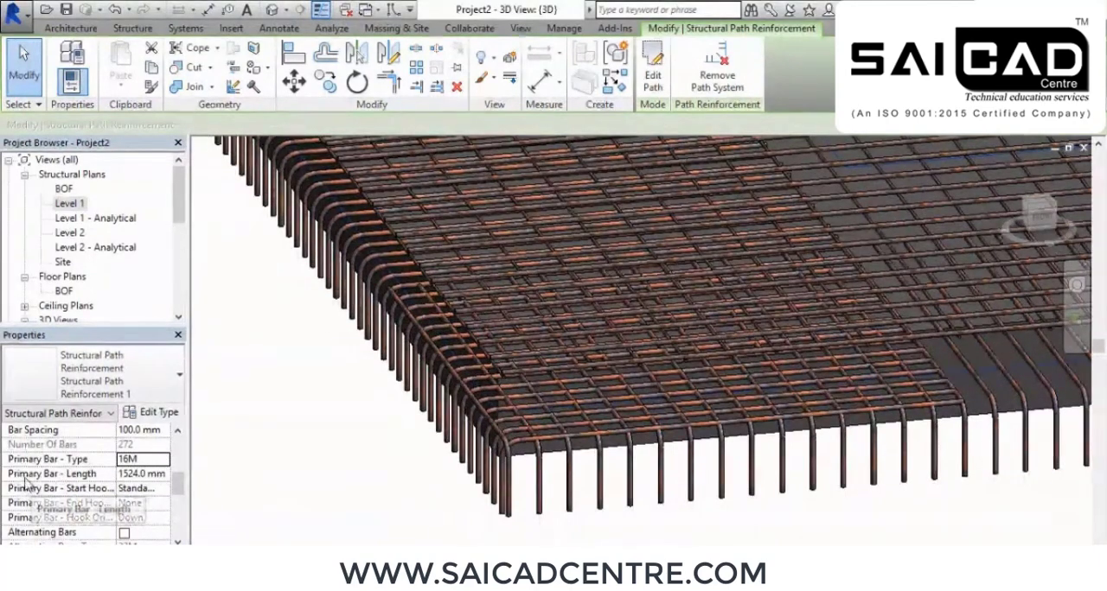
left_click(130, 474)
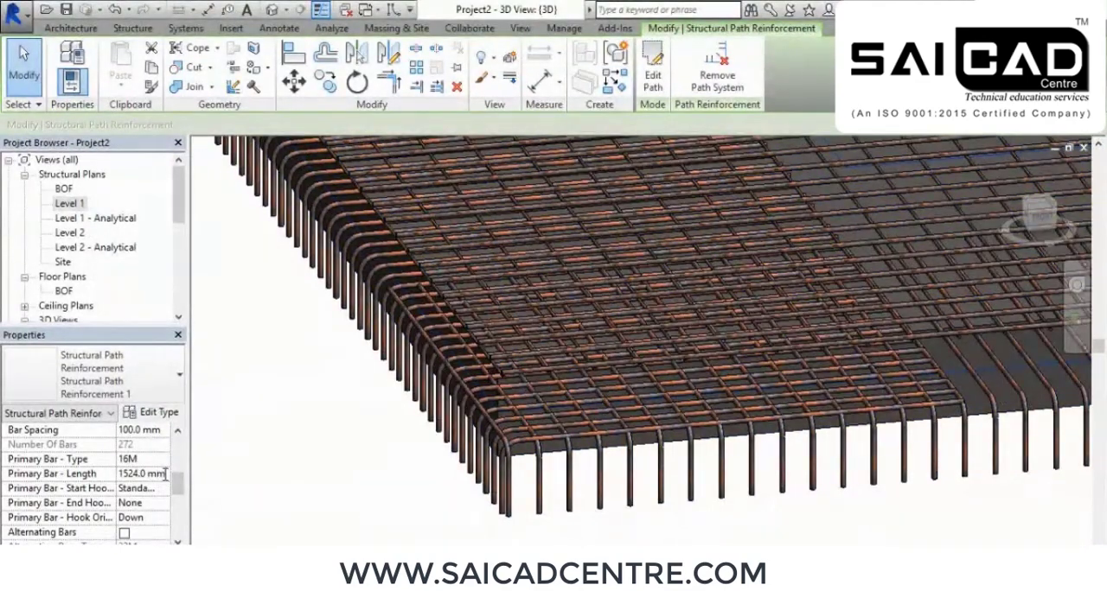
type("1")
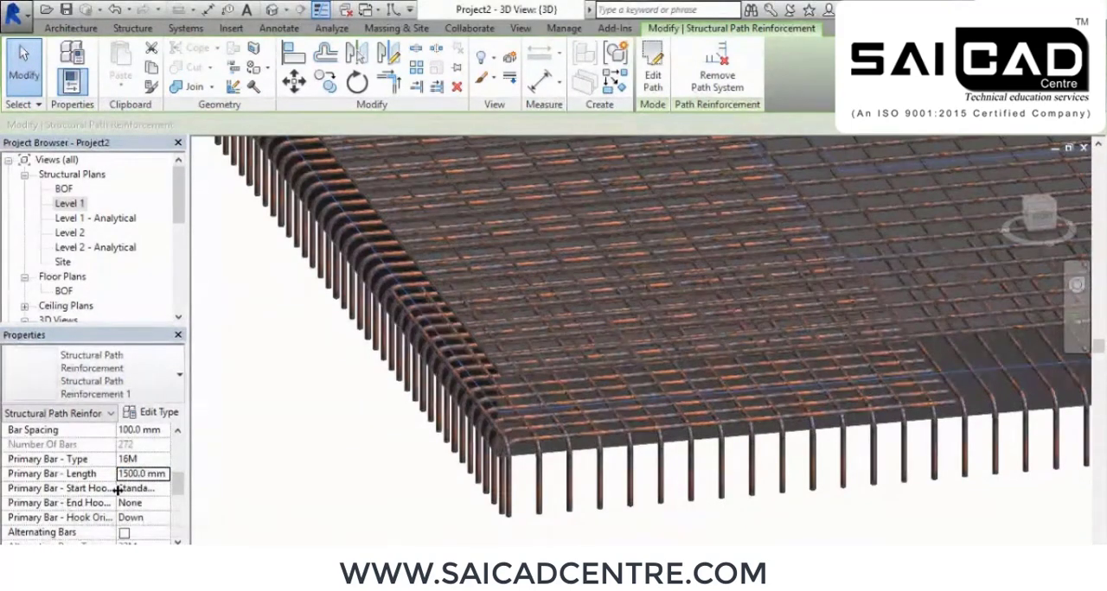
Enable alternating bars for the path reinforcement and inspect them along the slab edges
left_click_drag(177, 488, 178, 500)
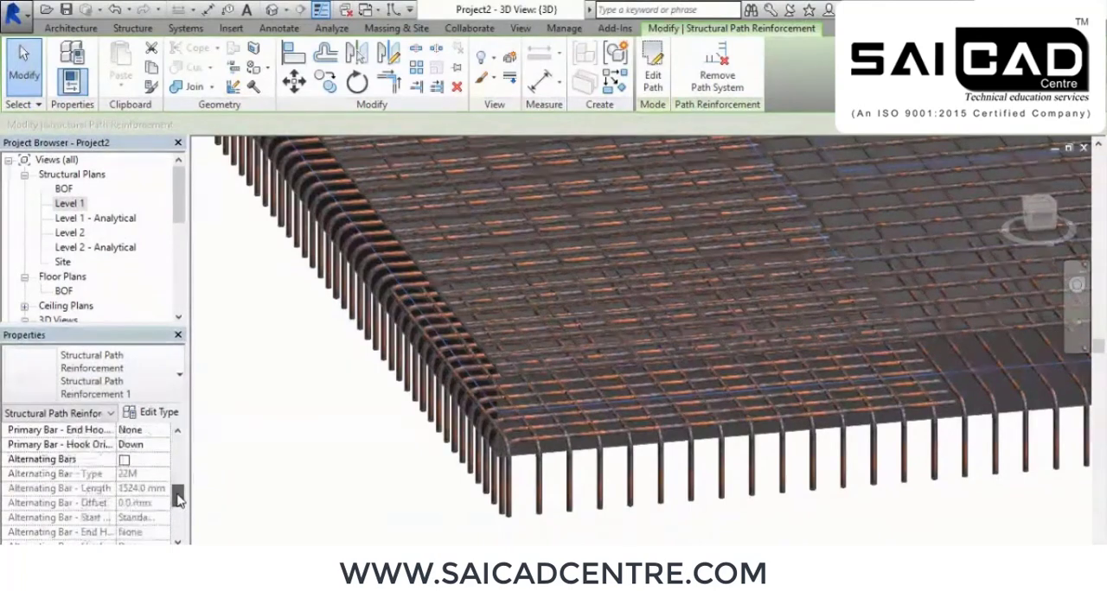
left_click(124, 460)
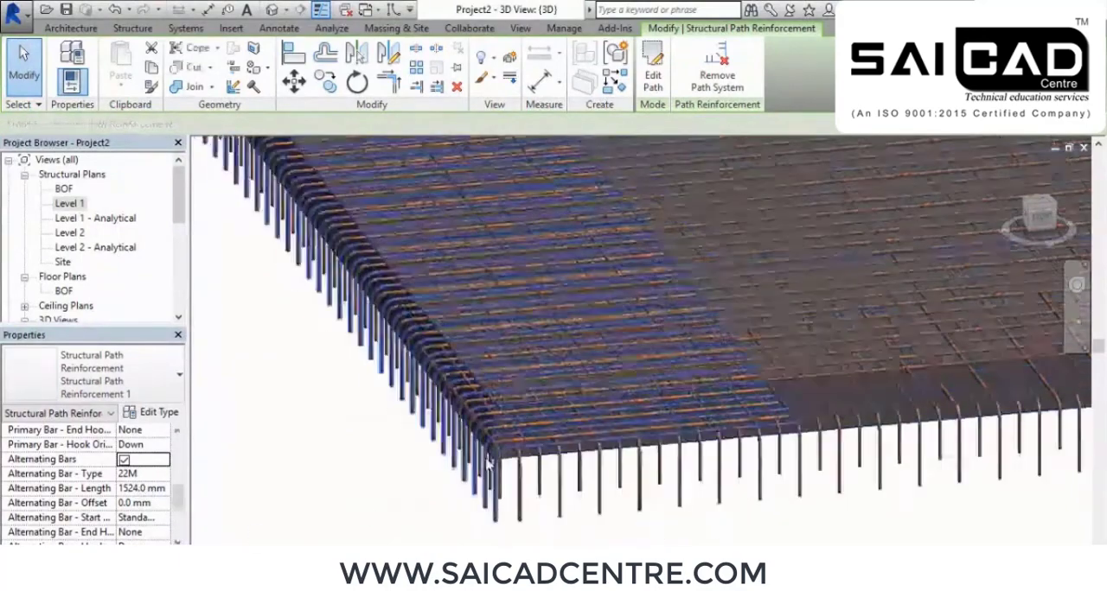
scroll(638, 486, "up", 1)
scroll(639, 486, "down", 2)
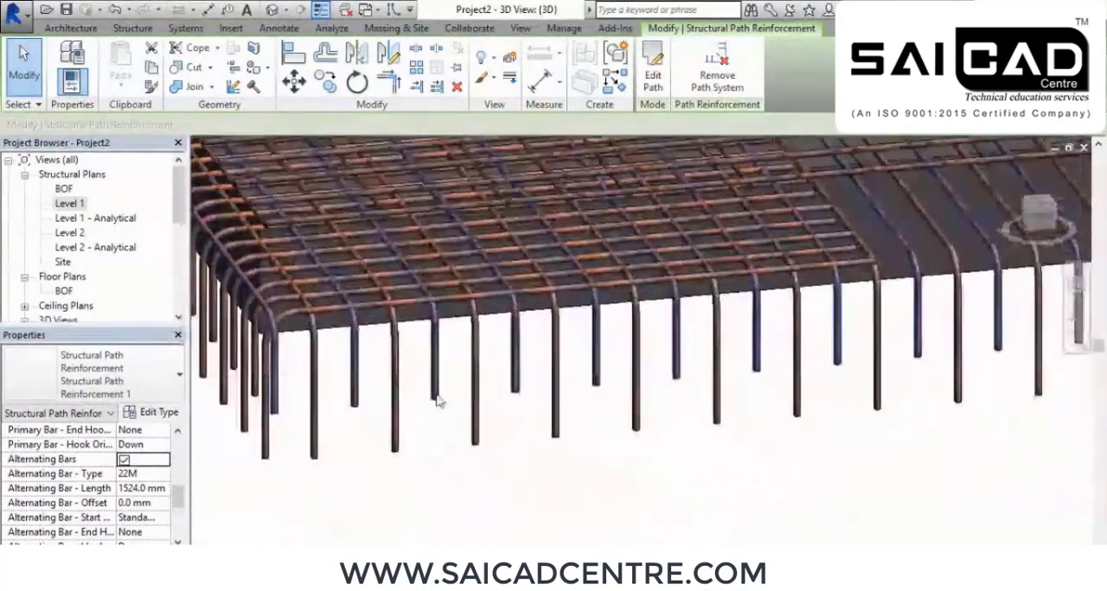
middle_click_drag(551, 451, 617, 457, "shift")
scroll(618, 457, "down", 5)
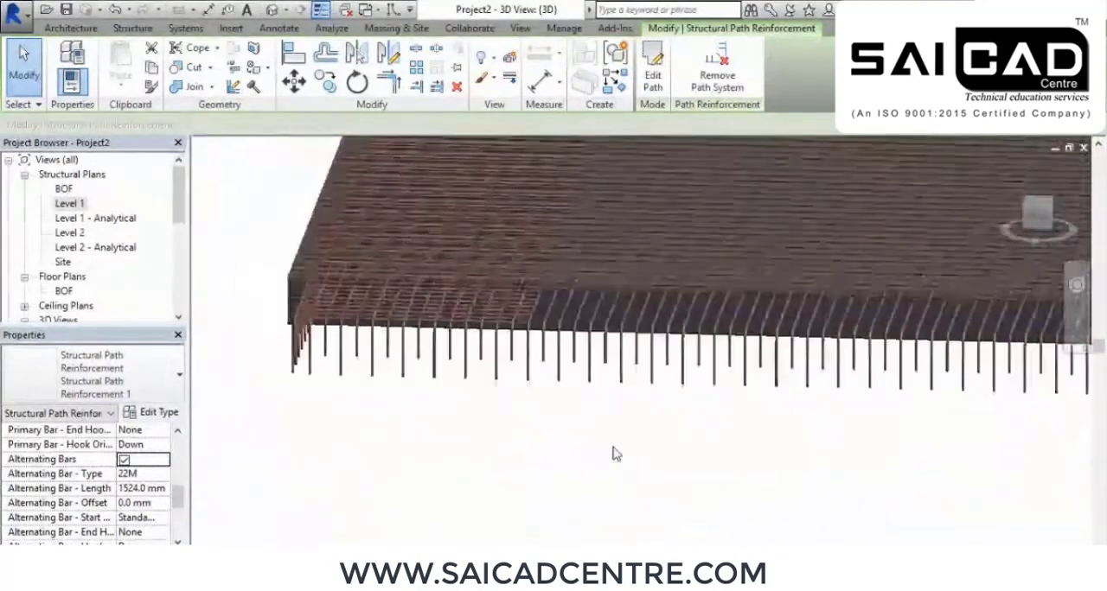
middle_click_drag(788, 461, 821, 470, "shift")
middle_click_drag(822, 470, 865, 396)
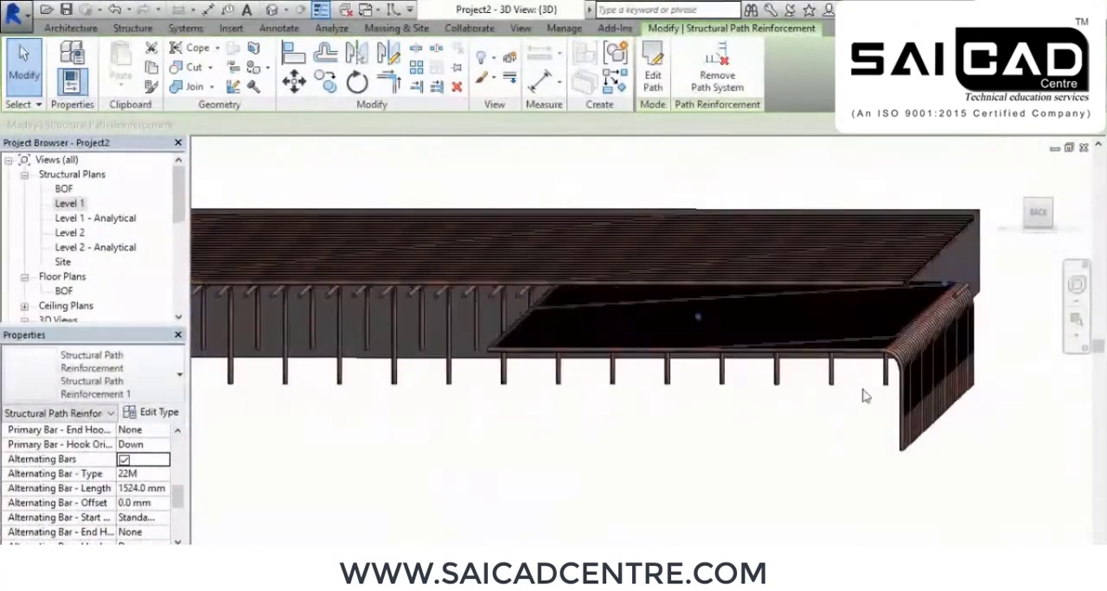
Set the face of the path reinforcement with alternating bars to Top and inspect the slab corner
scroll(121, 467, "up", 3)
left_click(162, 461)
left_click(134, 474)
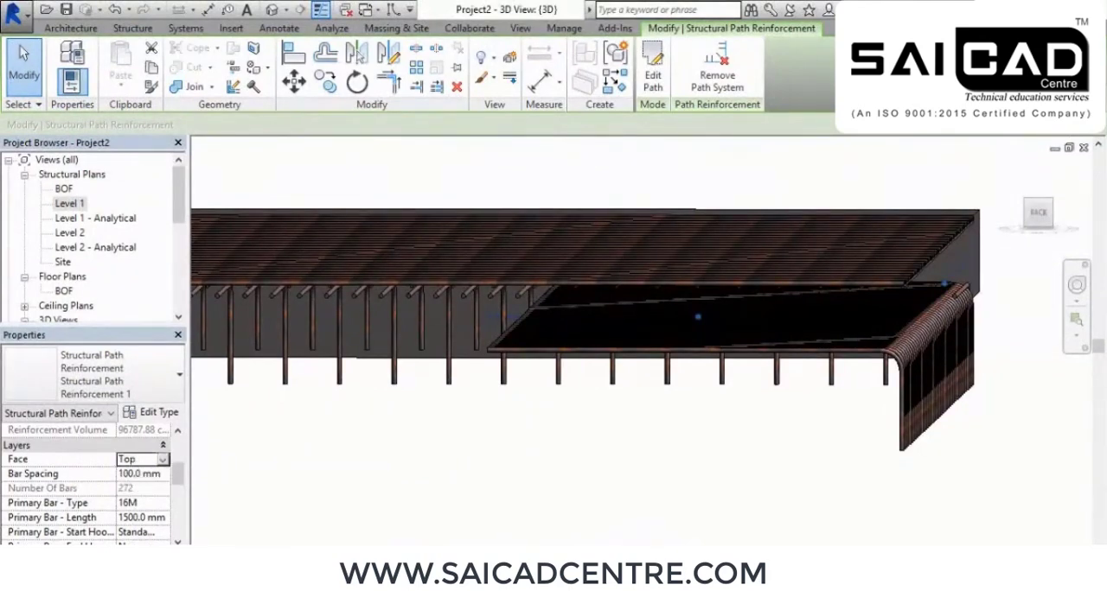
middle_click_drag(793, 510, 755, 482)
scroll(907, 318, "up", 4)
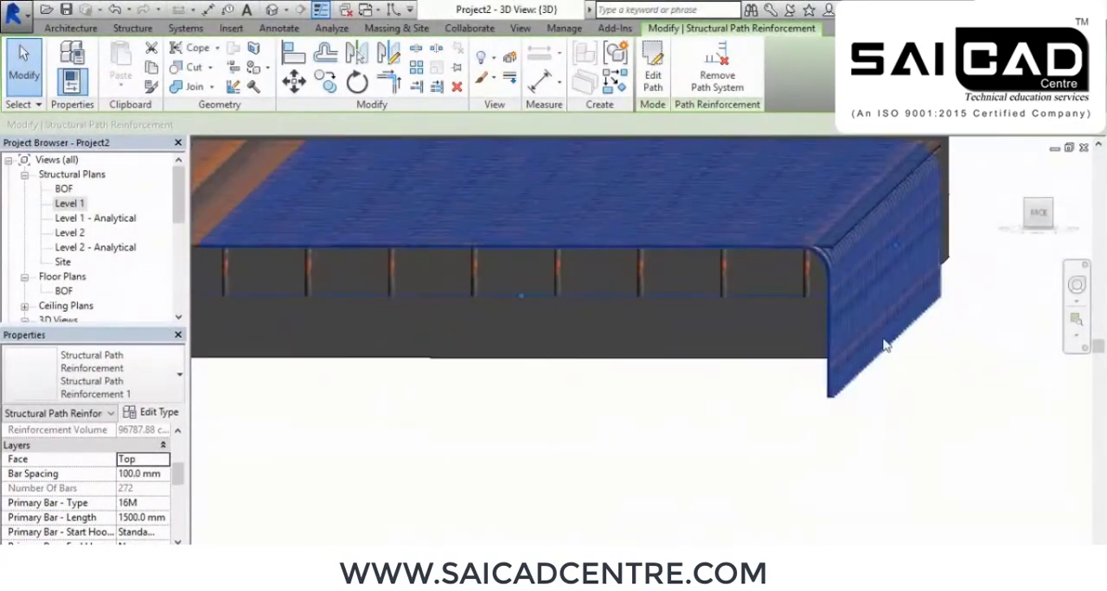
middle_click_drag(852, 431, 816, 419)
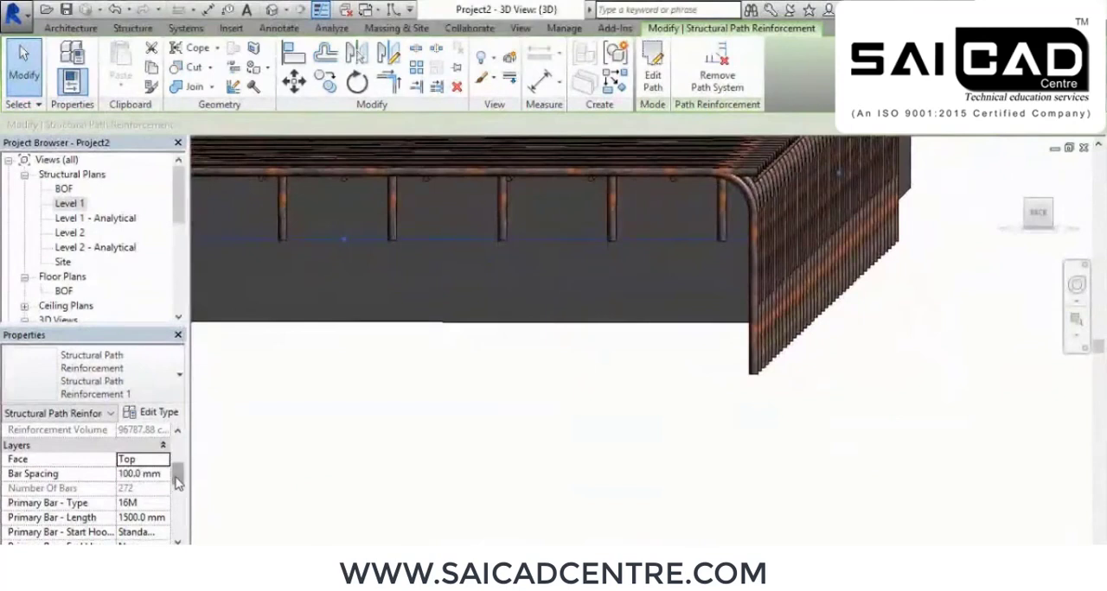
Set the alternating bar offset of the path reinforcement to 25 mm
left_click_drag(179, 481, 183, 496)
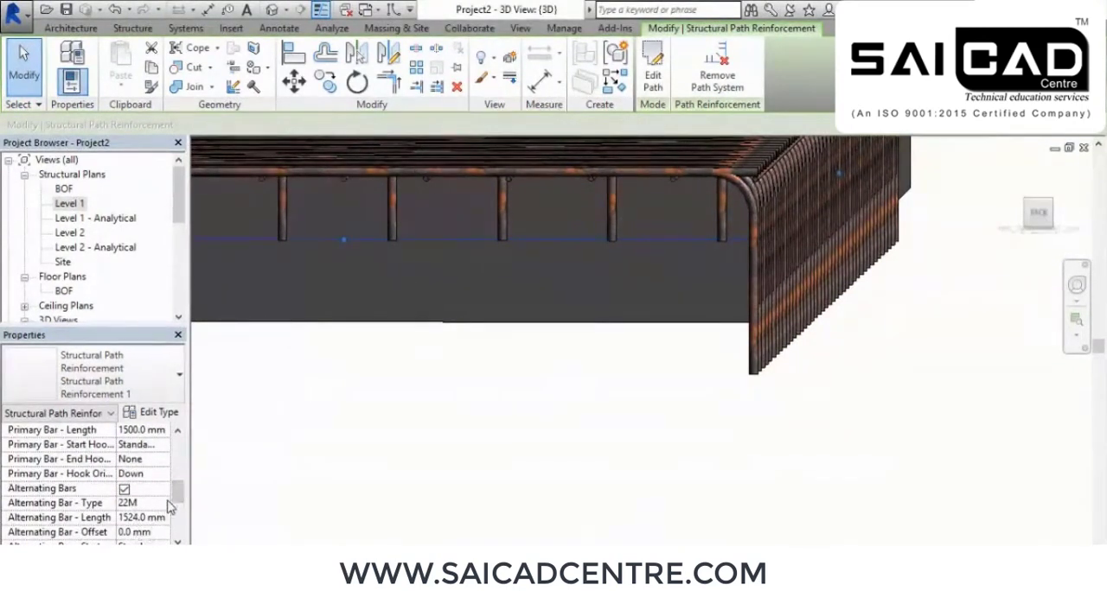
left_click_drag(180, 499, 182, 514)
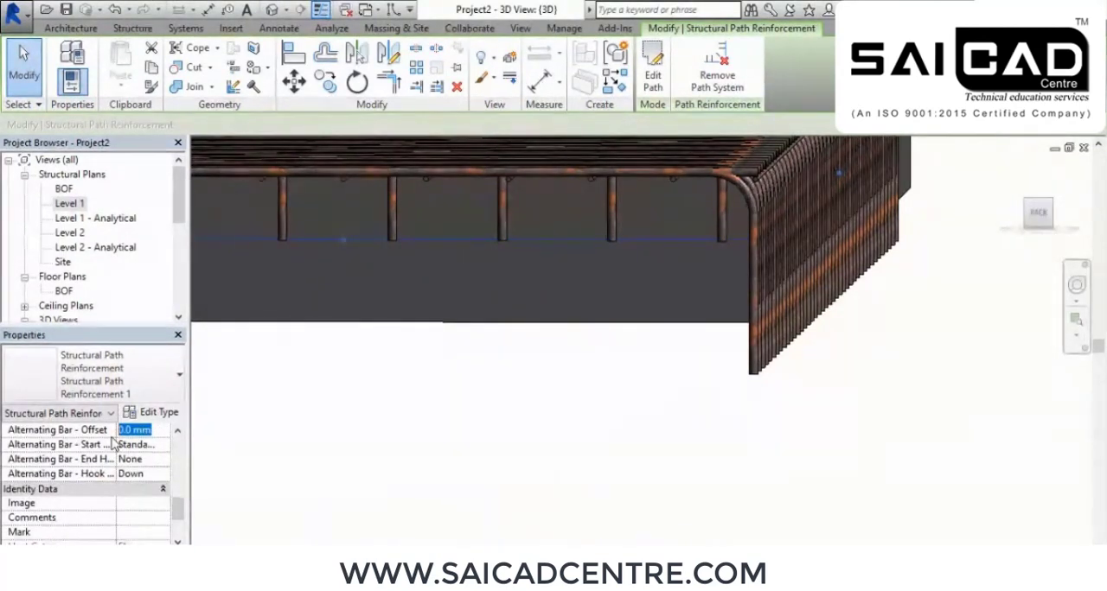
type("25")
key("Return")
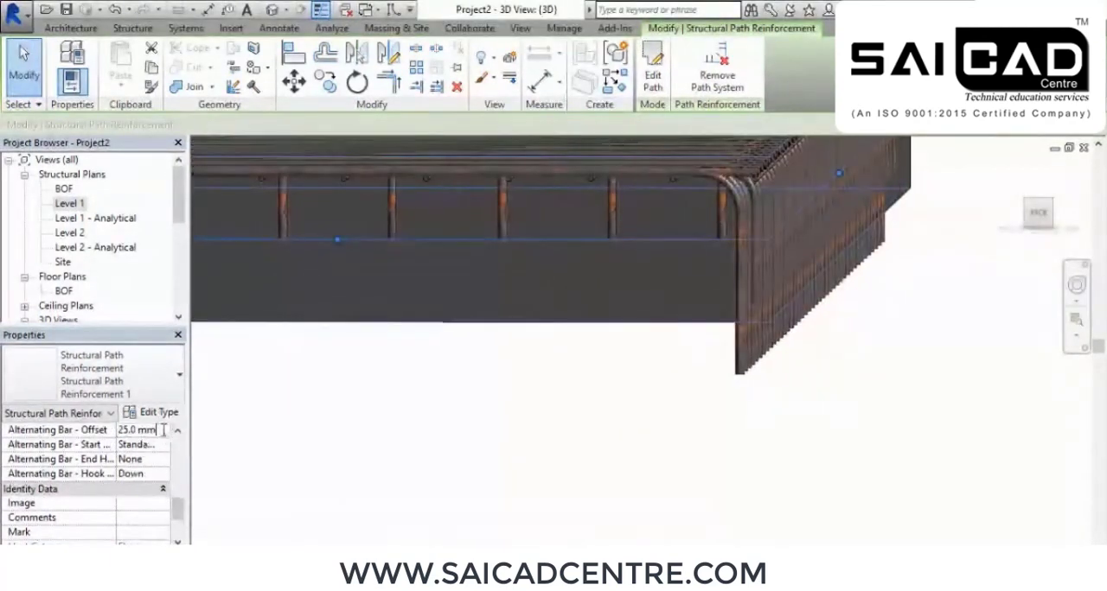
Try an alternating bar offset of -50 mm and reset the offset to 0 mm
type("-50")
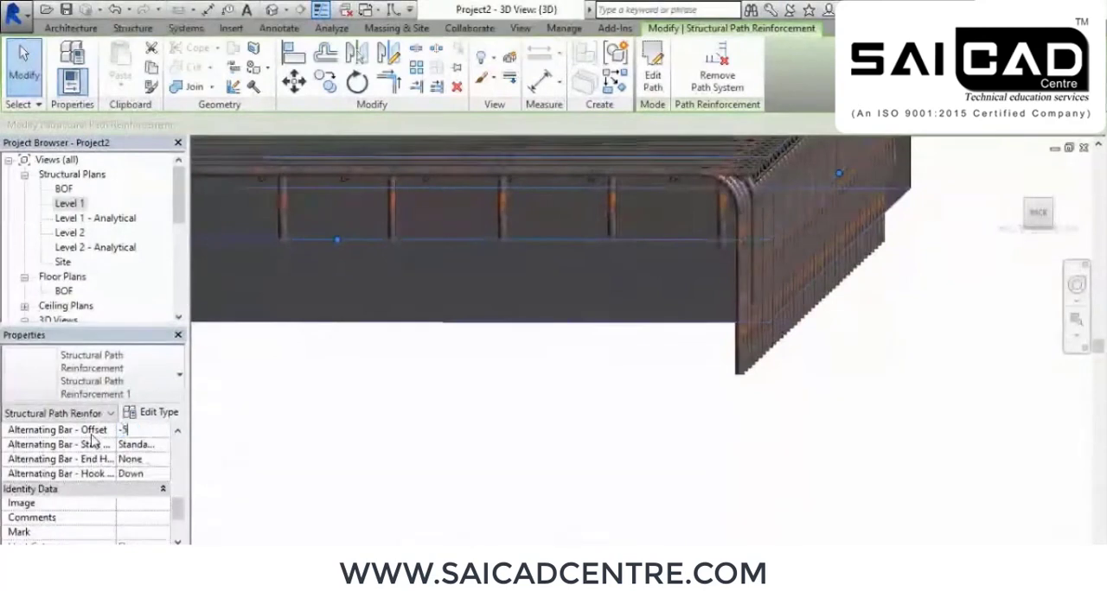
key("Return")
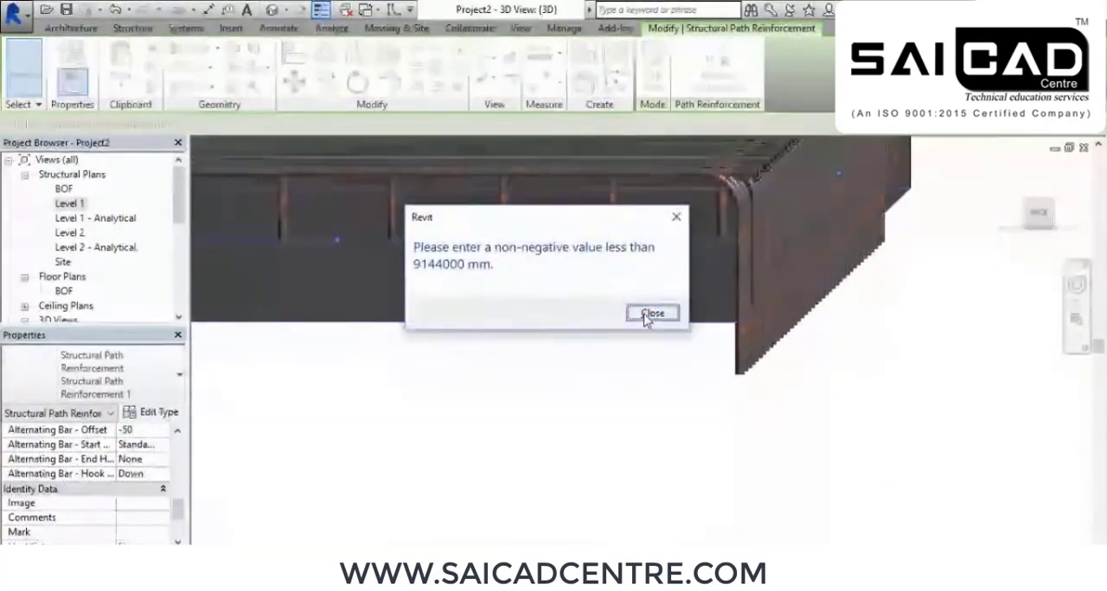
left_click(651, 314)
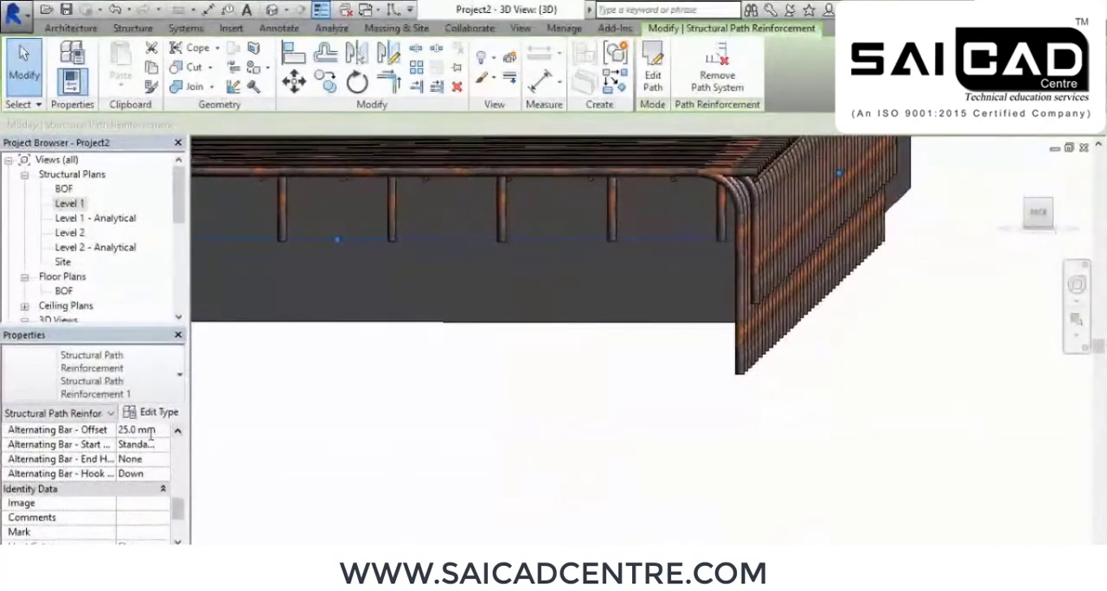
type("0")
key("Return")
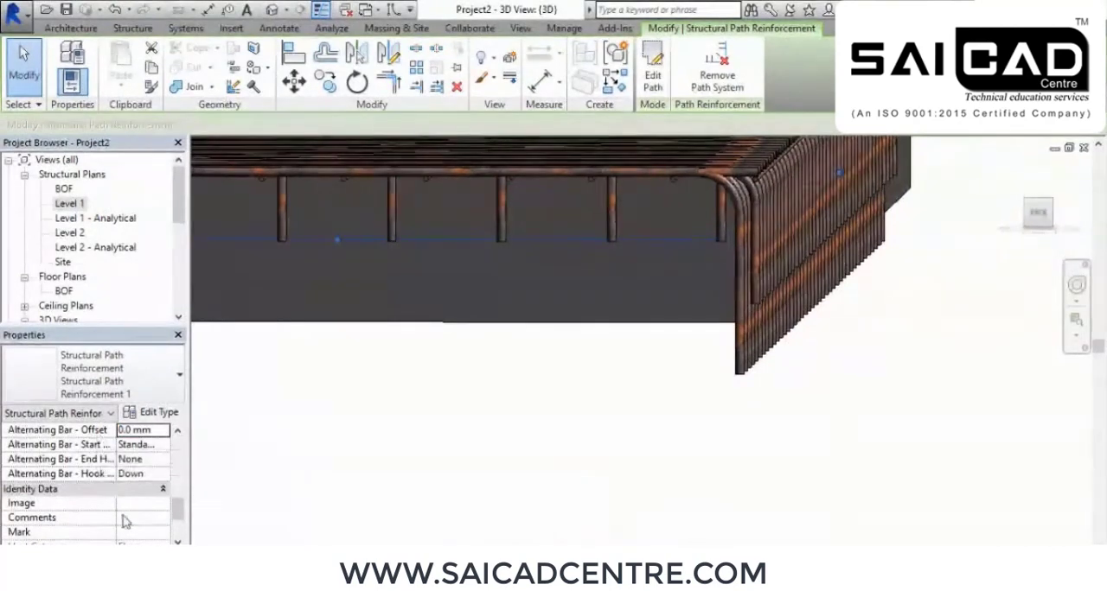
Examine the alternating path reinforcement bars along the floor slab's edge and corner in the 3D view
middle_click_drag(355, 471, 668, 446, "shift")
middle_click_drag(545, 392, 684, 431)
scroll(481, 401, "up", 2)
scroll(462, 476, "up", 1)
scroll(462, 478, "up", 1)
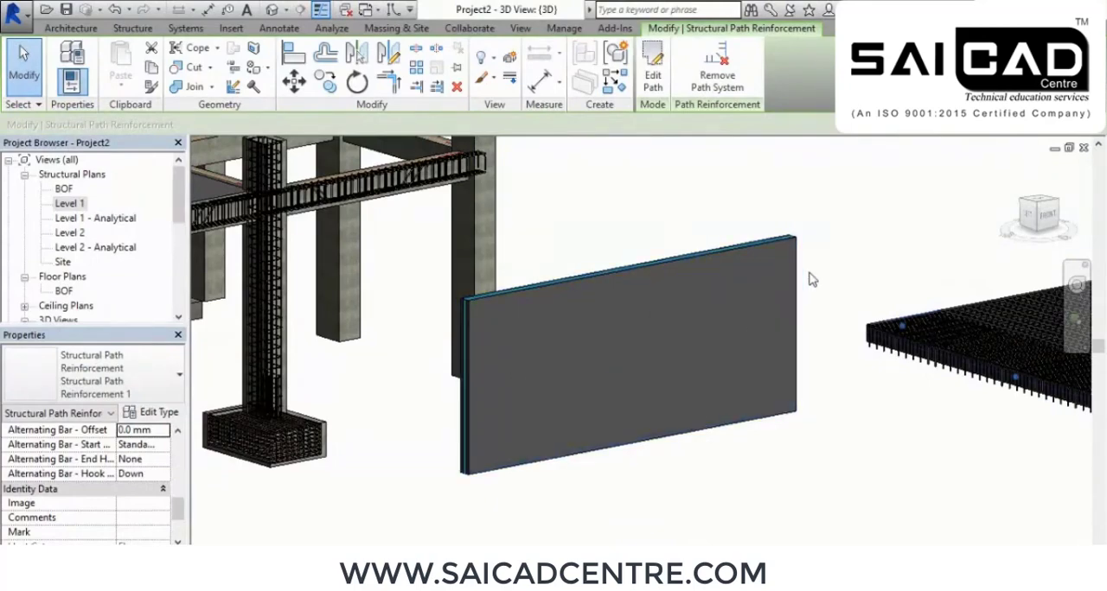
middle_click_drag(816, 346, 644, 314)
scroll(909, 383, "up", 4)
middle_click_drag(1032, 398, 839, 400)
scroll(838, 405, "down", 5)
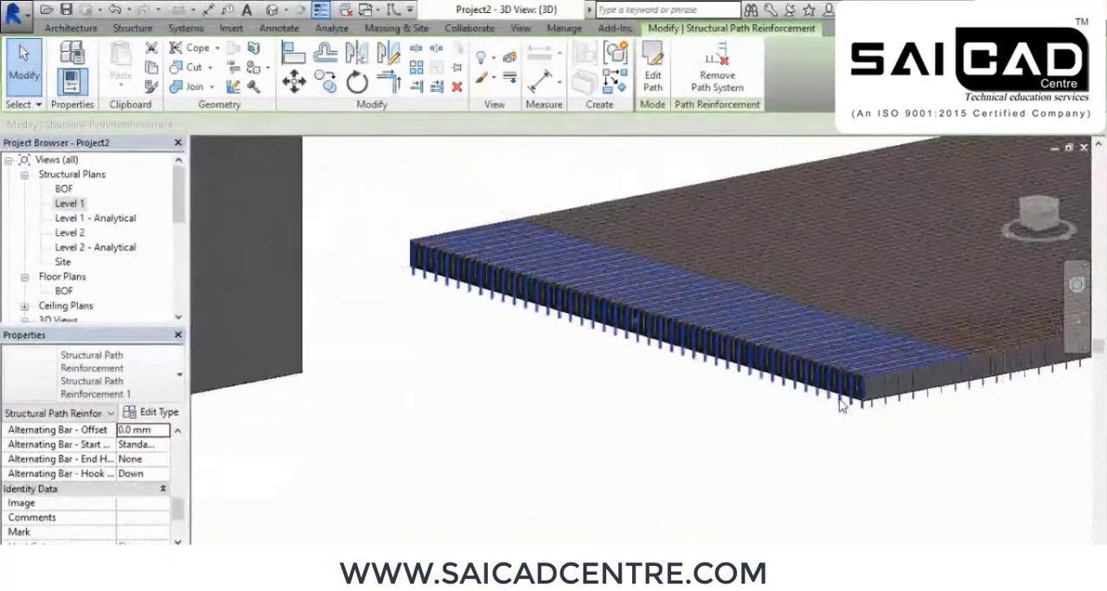
scroll(687, 366, "up", 5)
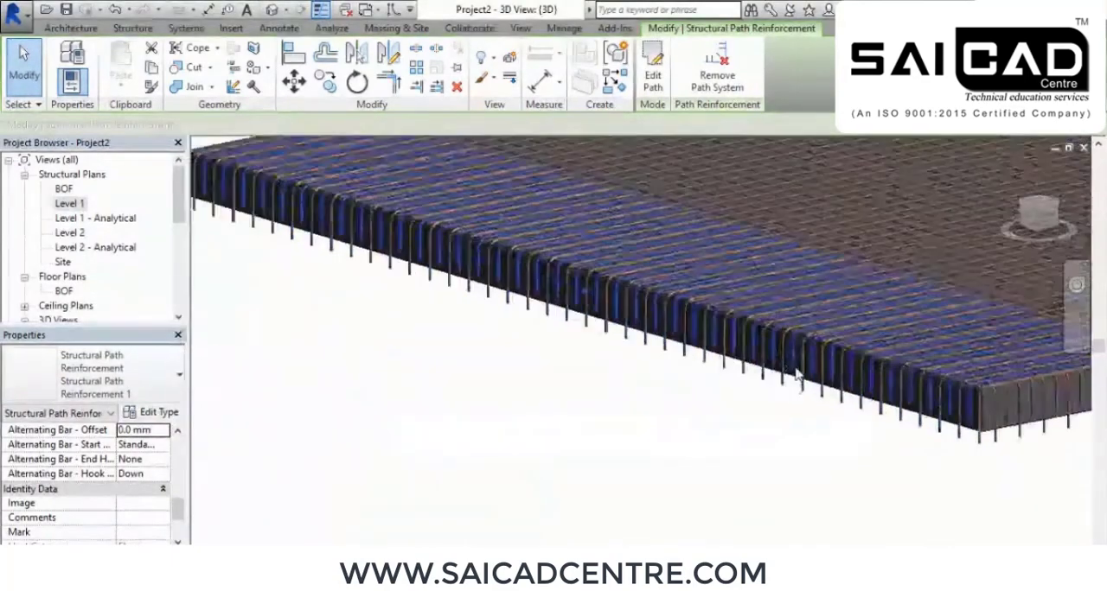
scroll(796, 374, "down", 4)
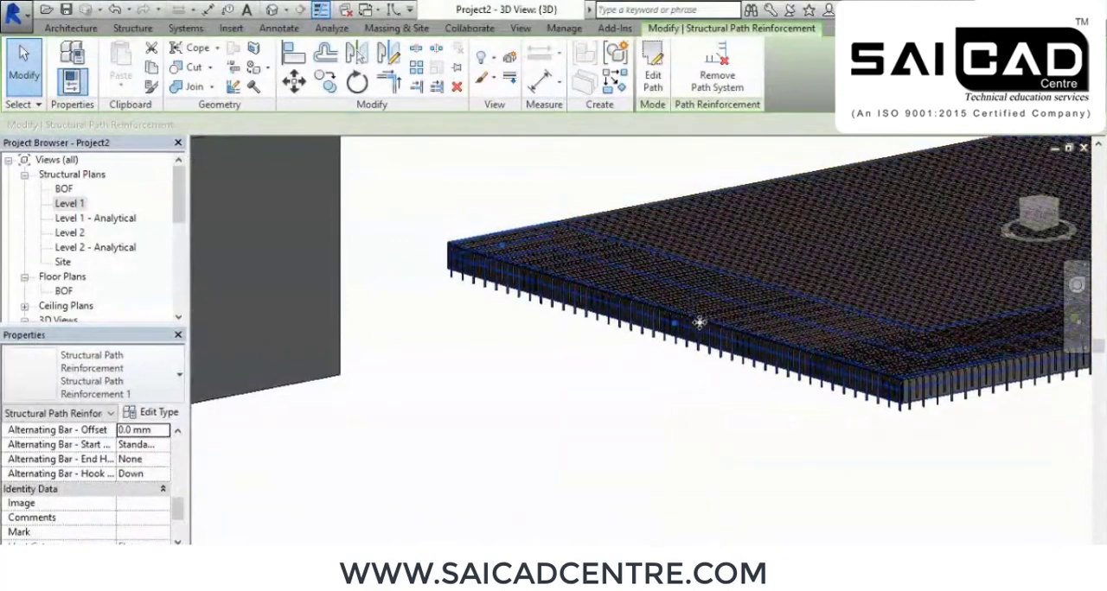
Review the whole reinforced model in 3D, comparing the footings, columns and beams with the wall and floor slab
scroll(719, 316, "down", 5)
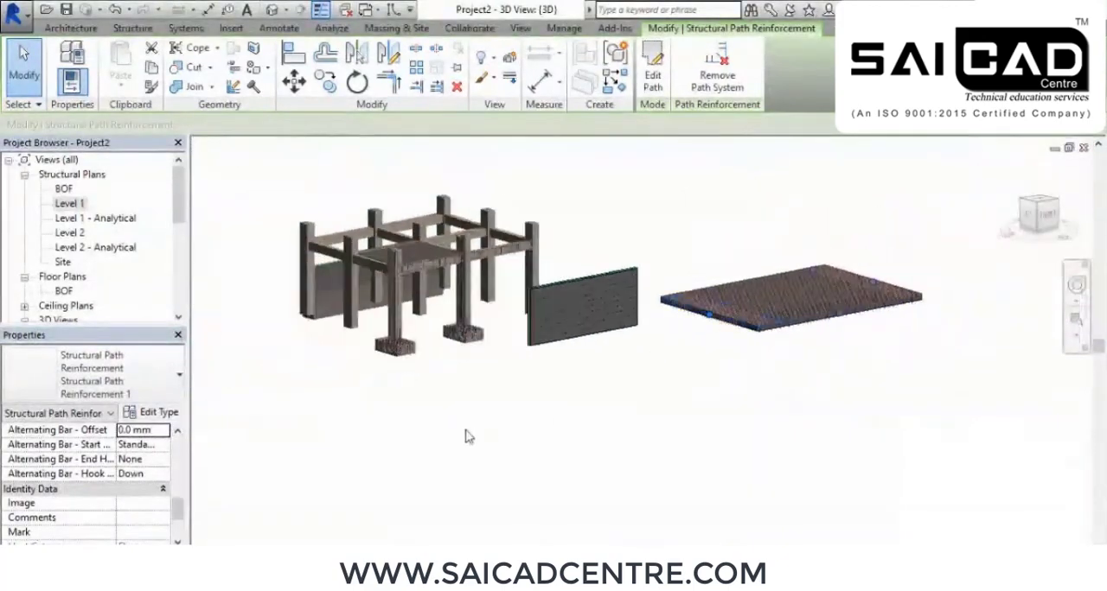
scroll(405, 344, "up", 8)
scroll(365, 333, "down", 7)
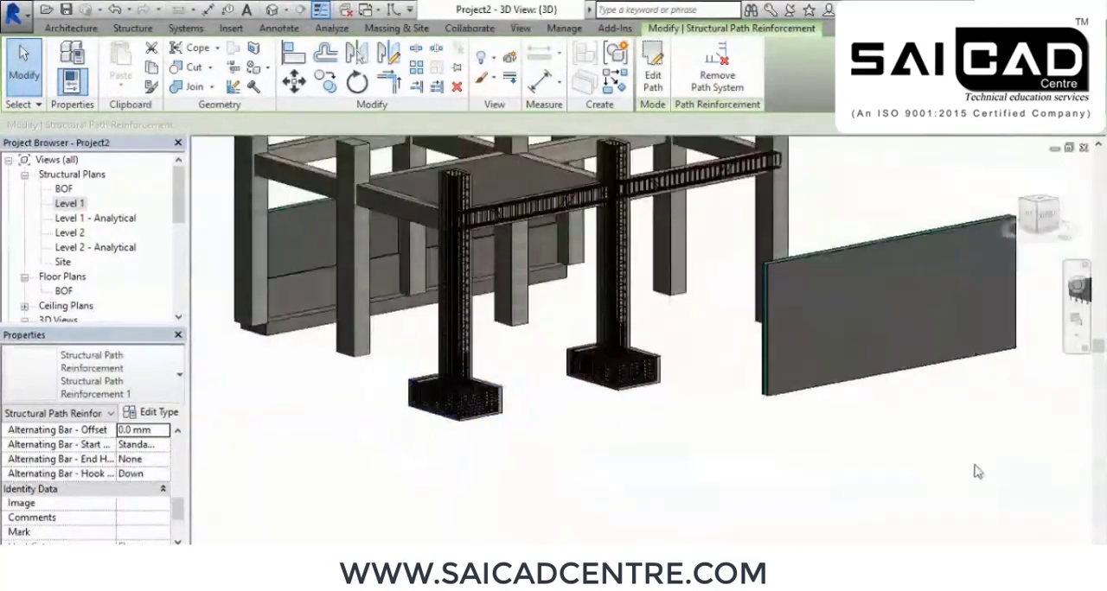
middle_click_drag(927, 472, 739, 477)
scroll(905, 319, "up", 6)
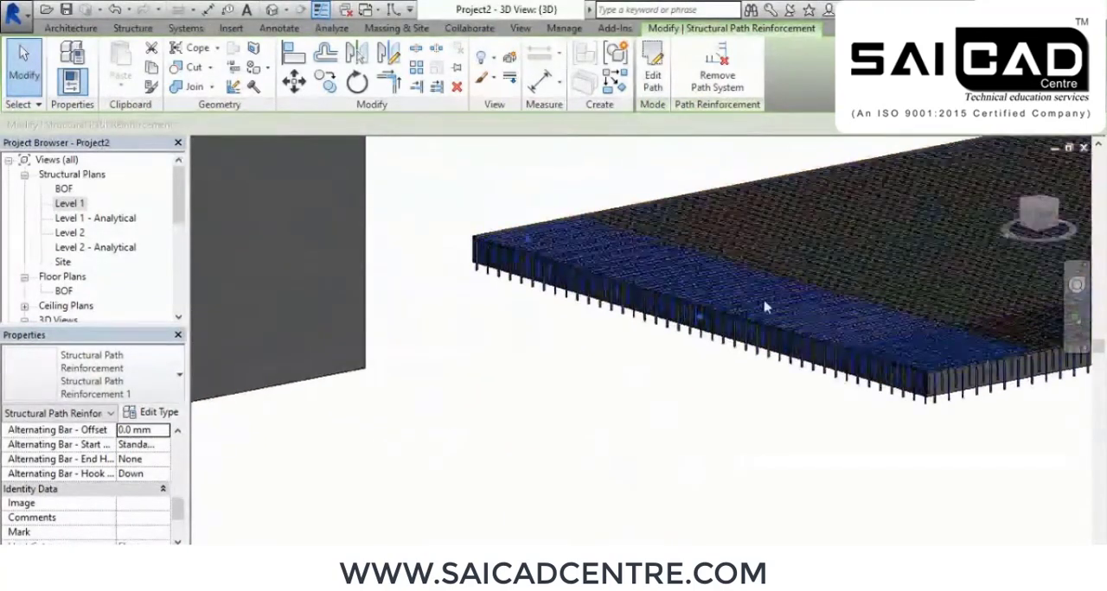
scroll(553, 254, "down", 4)
middle_click_drag(574, 368, 480, 430, "shift")
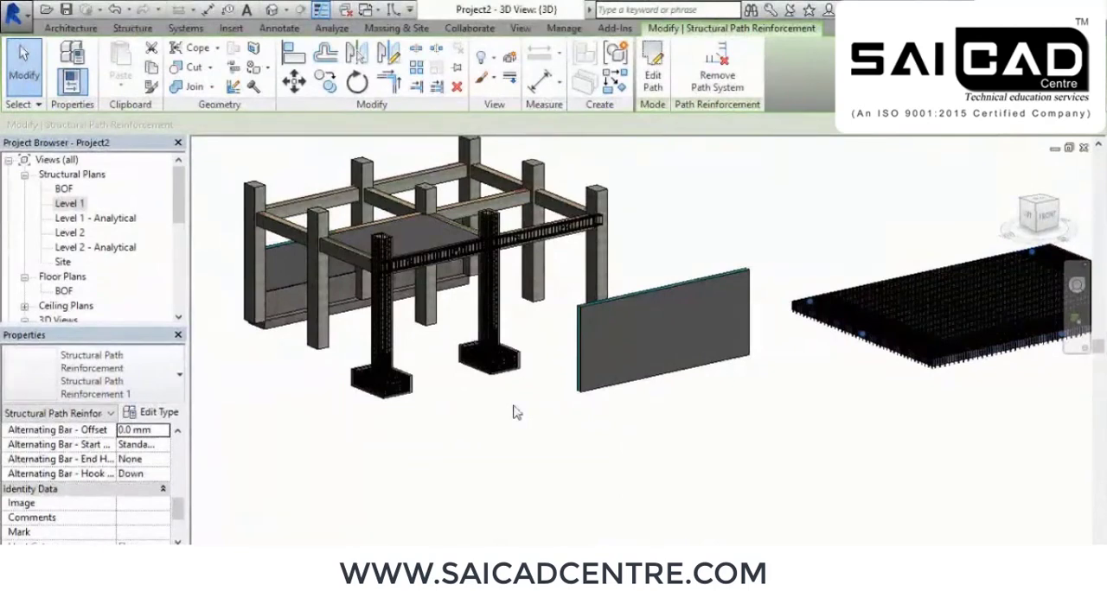
scroll(512, 412, "up", 3)
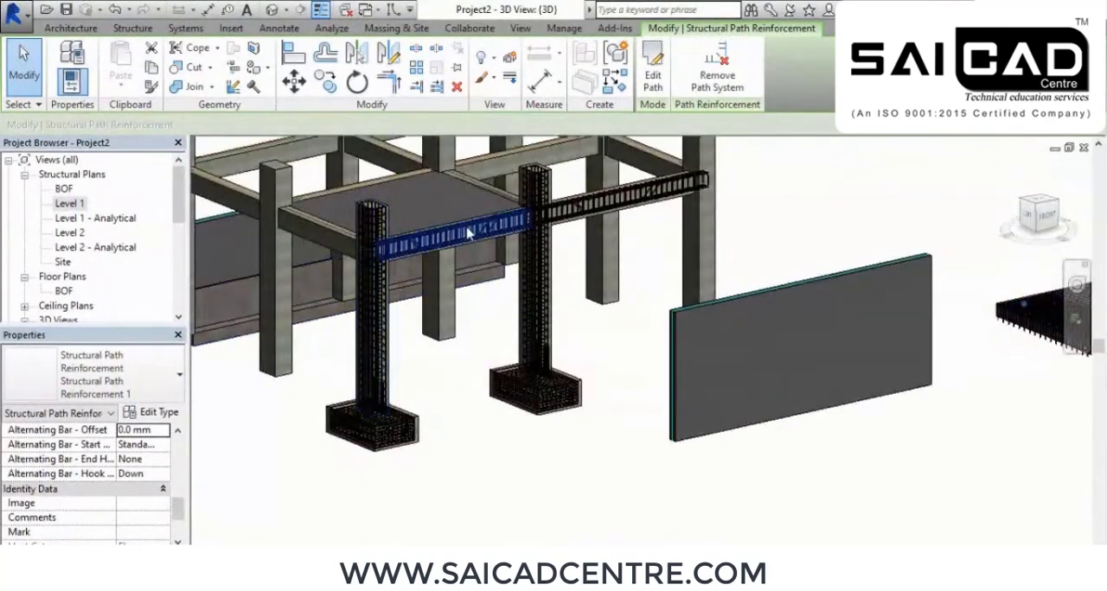
middle_click_drag(614, 449, 516, 461)
middle_click_drag(845, 437, 689, 475)
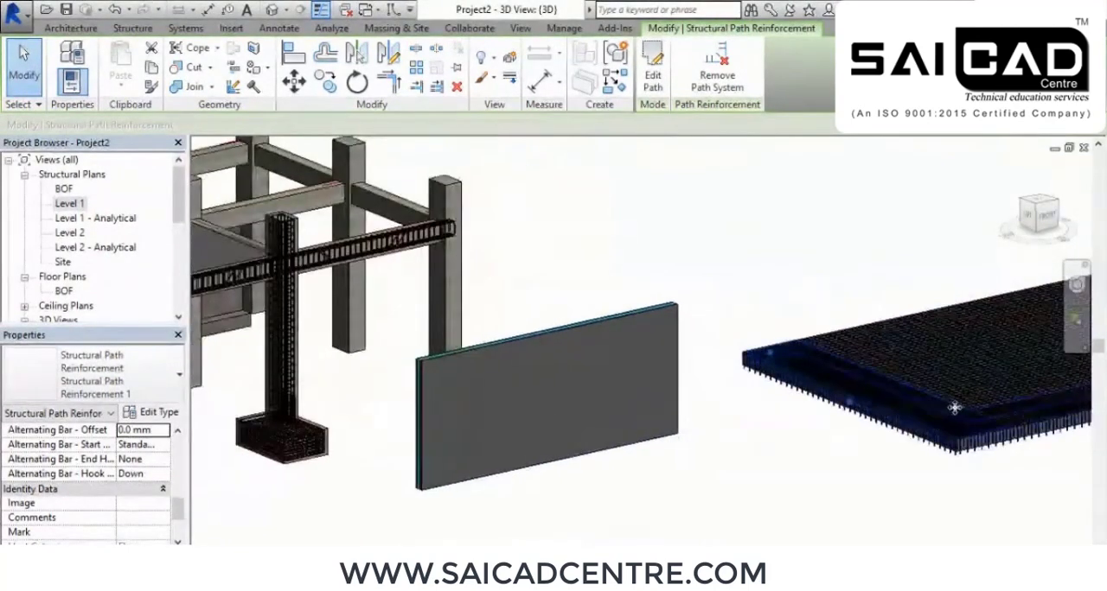
middle_click_drag(333, 493, 474, 466)
scroll(397, 437, "up", 2)
scroll(571, 352, "down", 2)
scroll(571, 351, "up", 1)
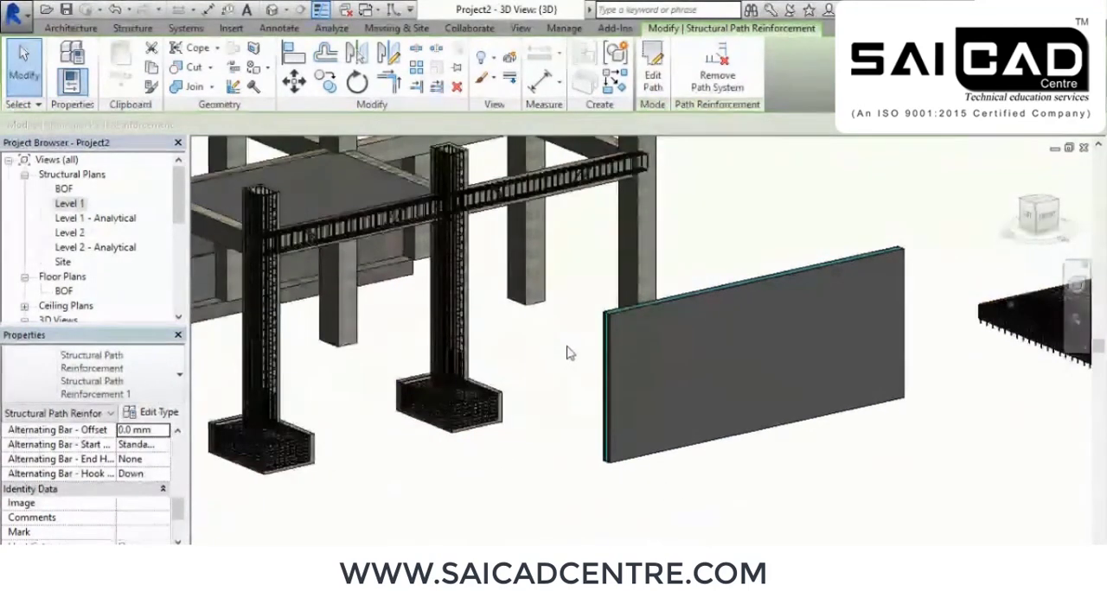